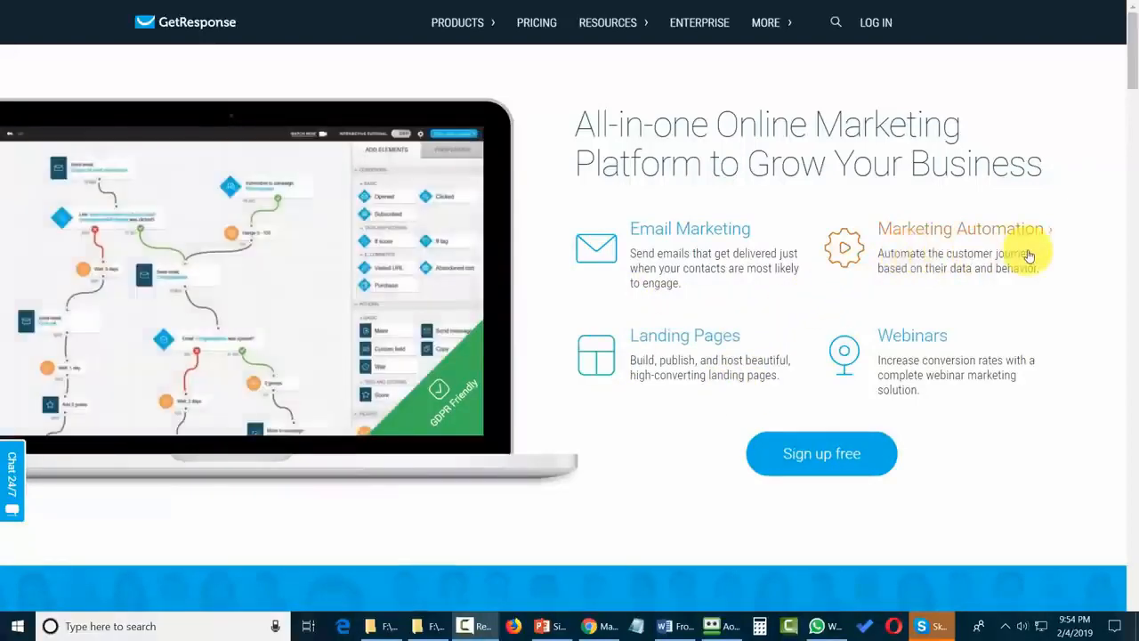
Read through the Email Marketing feature page and the complete online marketing platform overview on the website
{"action": "left_click", "coordinate": [708, 237]}
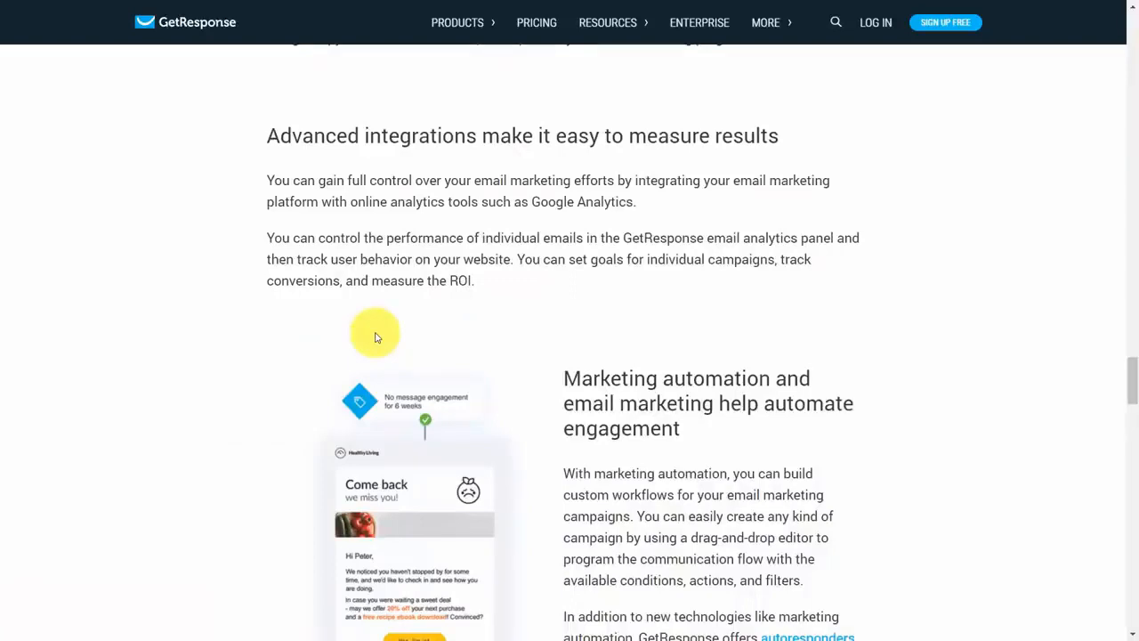
{"action": "scroll", "coordinate": [375, 337], "scroll_direction": "down", "scroll_amount": 3}
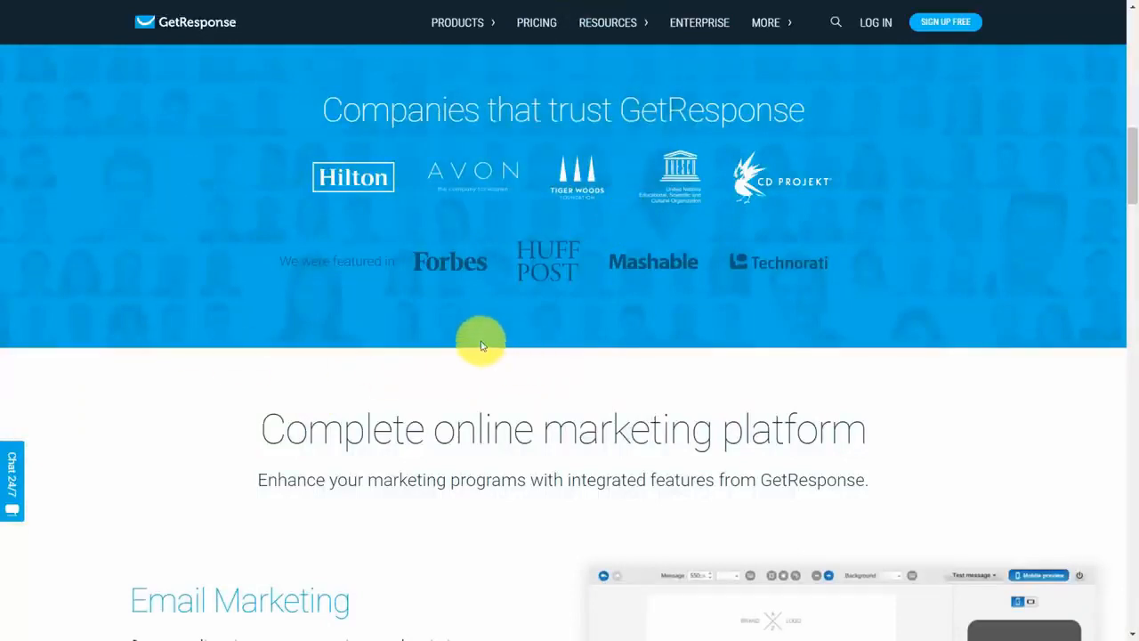
{"action": "scroll", "coordinate": [480, 346], "scroll_direction": "up", "scroll_amount": 10}
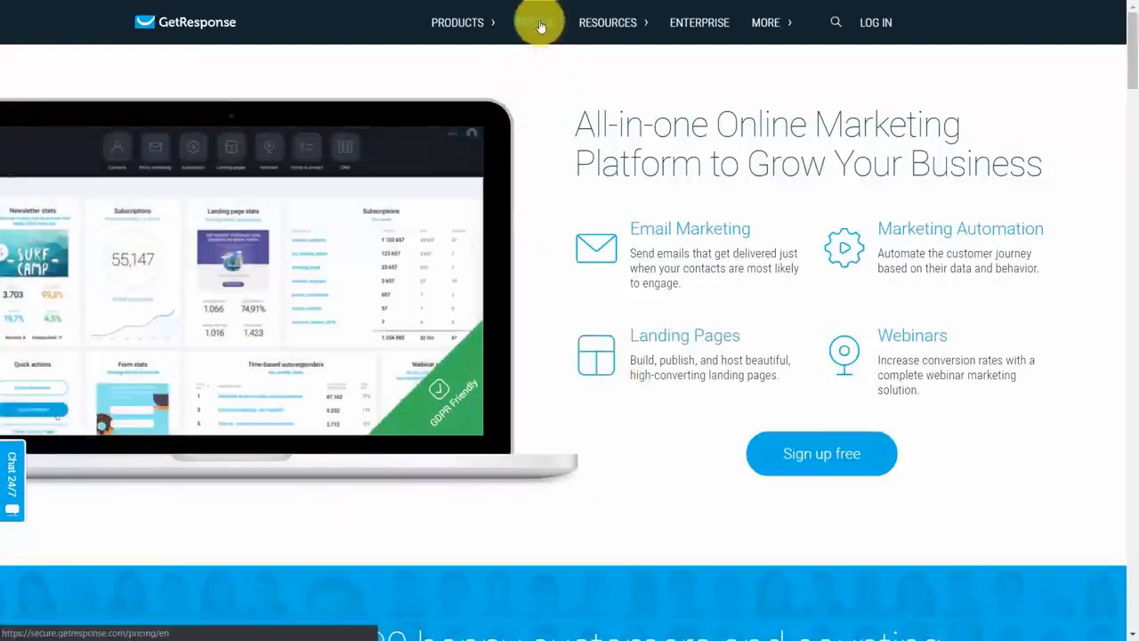
Open the pricing options, set the Pro plan's list size to 10,000 and compare the features of the plans
{"action": "left_click", "coordinate": [540, 27]}
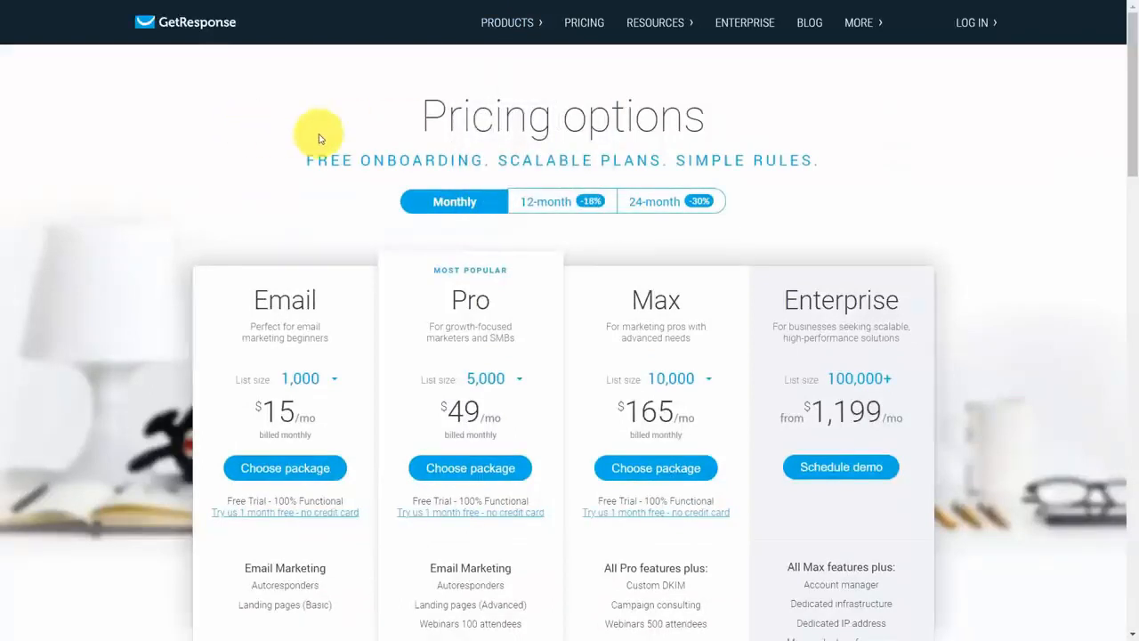
{"action": "scroll", "coordinate": [338, 152], "scroll_direction": "down", "scroll_amount": 2}
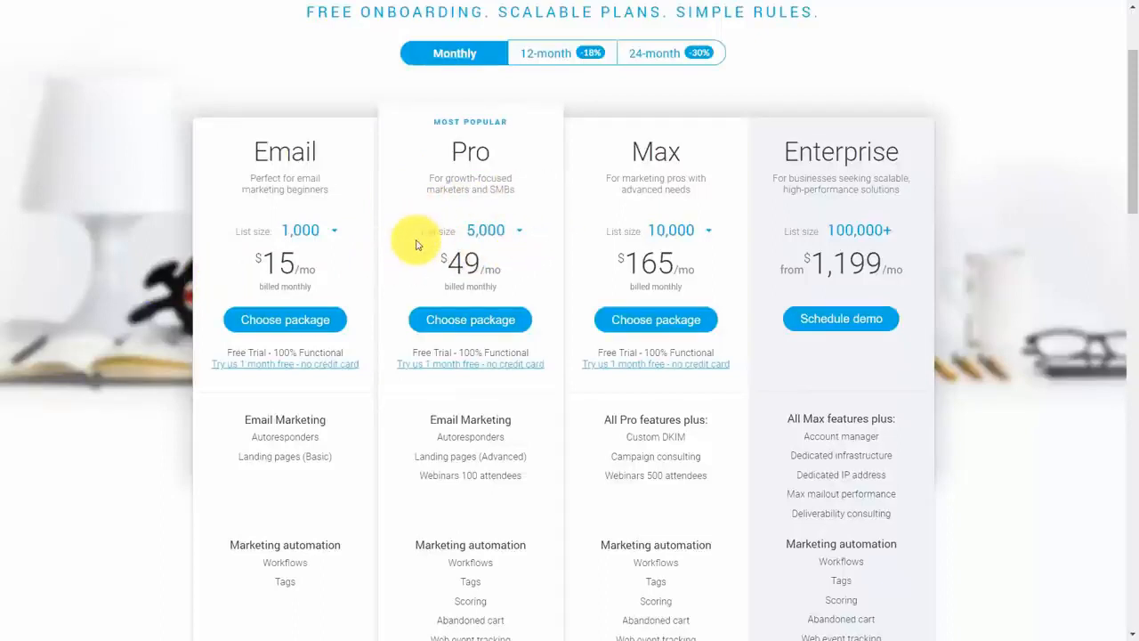
{"action": "left_click", "coordinate": [521, 232]}
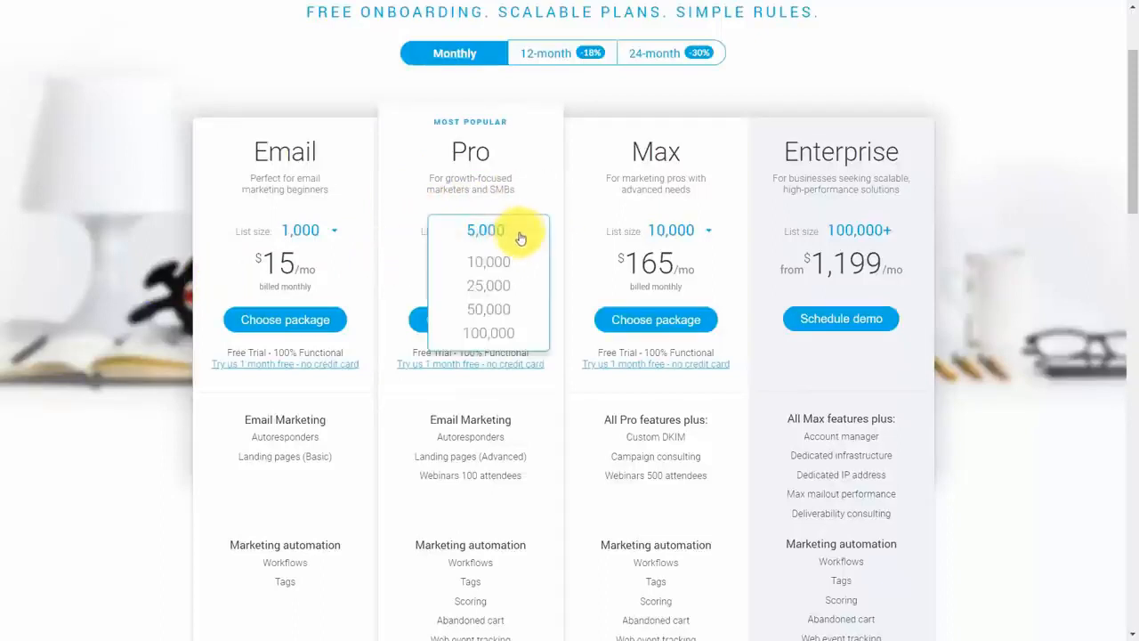
{"action": "left_click", "coordinate": [501, 264]}
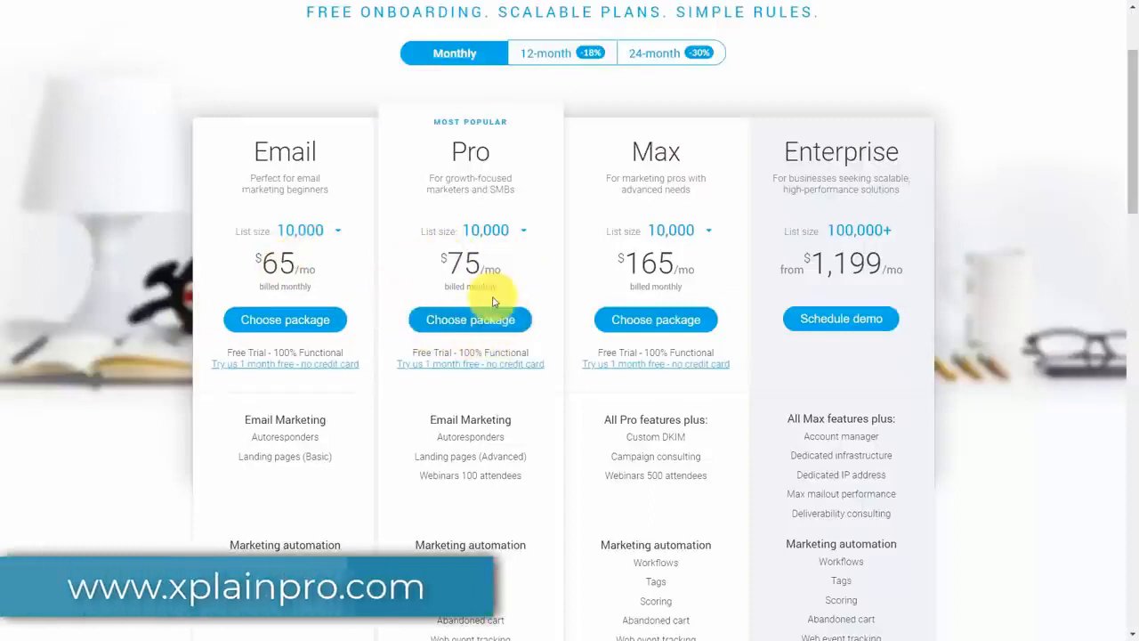
{"action": "scroll", "coordinate": [495, 298], "scroll_direction": "down", "scroll_amount": 2}
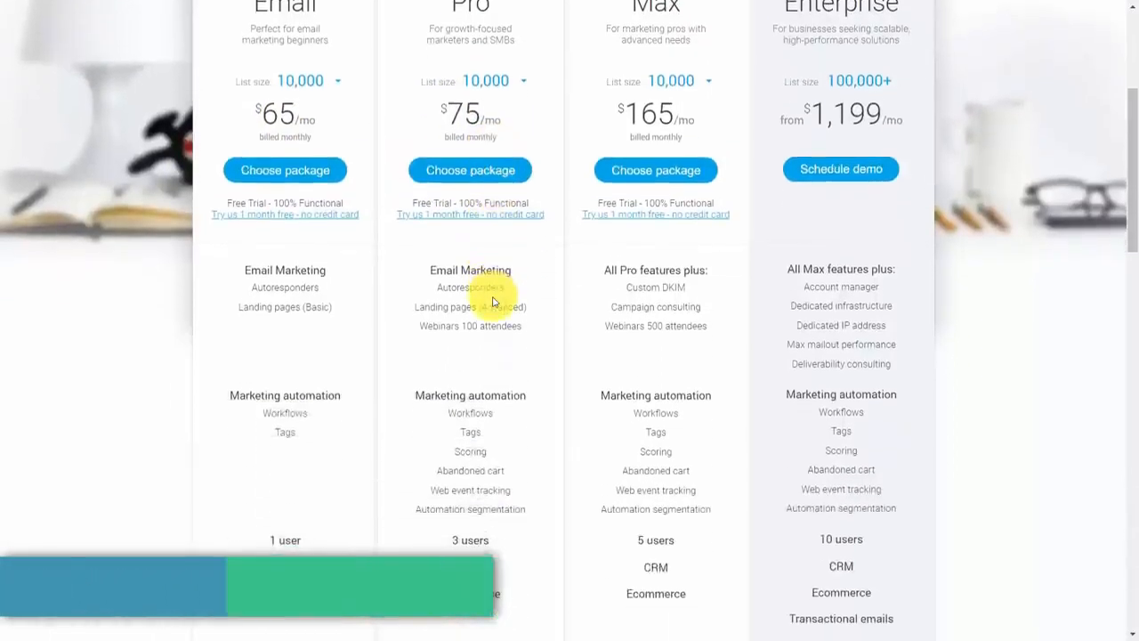
{"action": "scroll", "coordinate": [481, 289], "scroll_direction": "down", "scroll_amount": 1}
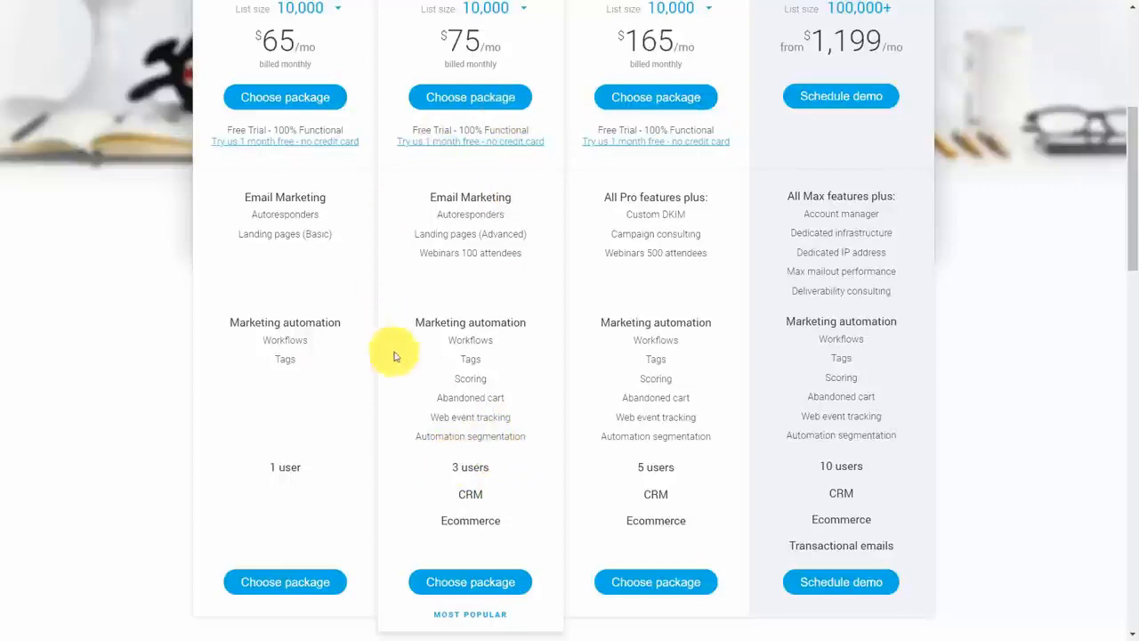
{"action": "scroll", "coordinate": [414, 400], "scroll_direction": "up", "scroll_amount": 3}
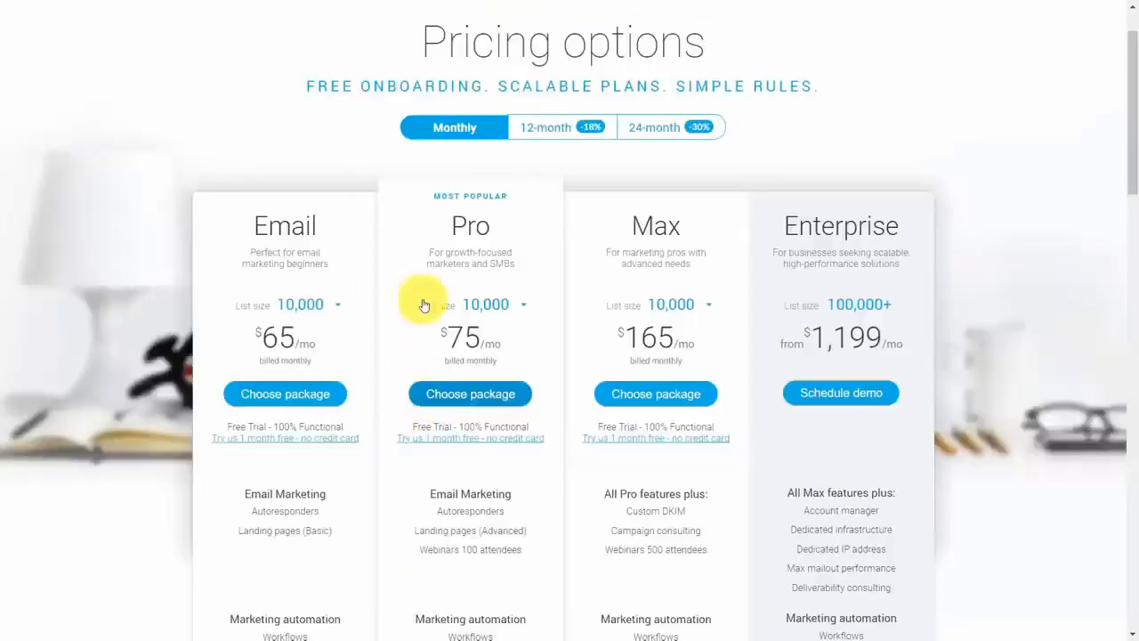
Compare the plan prices for 12-month and 24-month billing, ending on monthly billing
{"action": "left_click", "coordinate": [546, 132]}
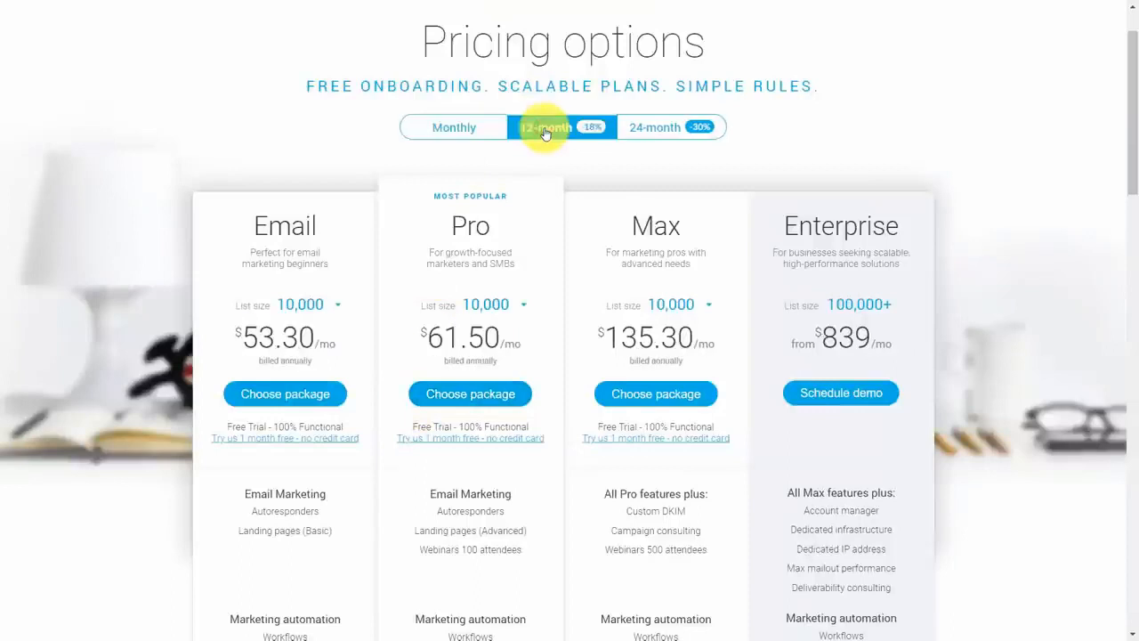
{"action": "left_click", "coordinate": [650, 133]}
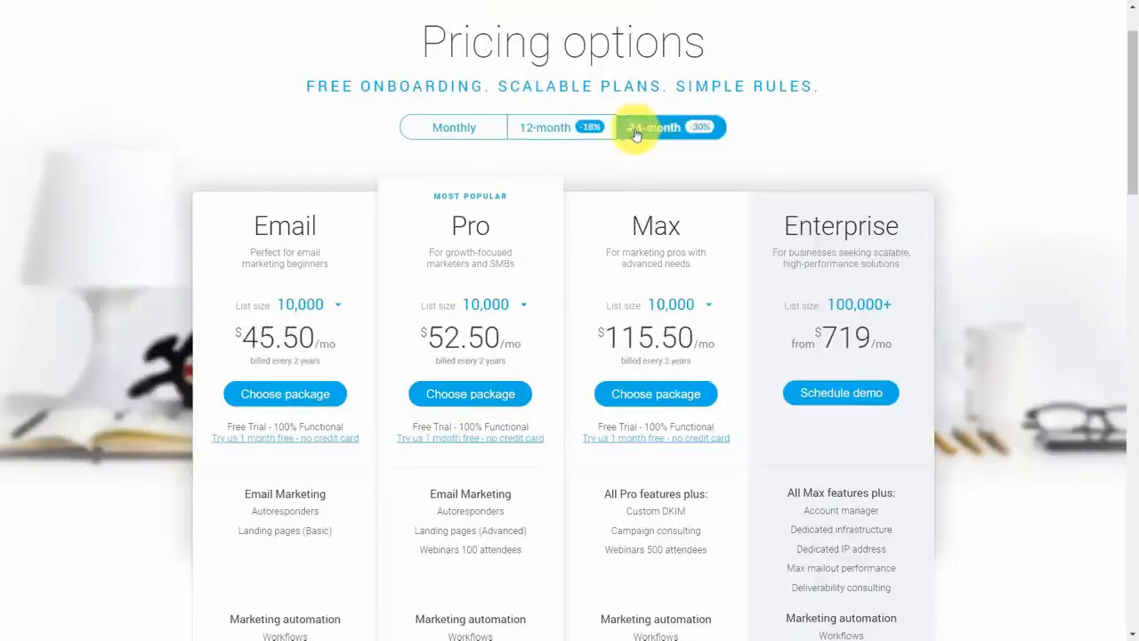
{"action": "left_click", "coordinate": [458, 129]}
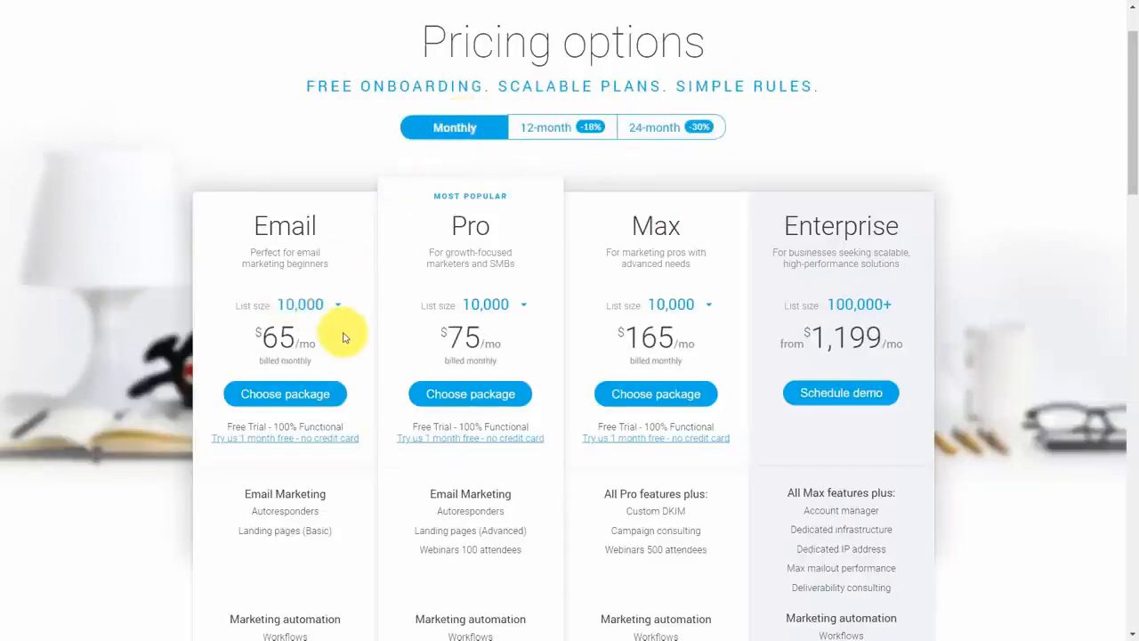
Set the Pro plan's list size to 5,000 and start its one-month free trial without a credit card
{"action": "left_click", "coordinate": [515, 307]}
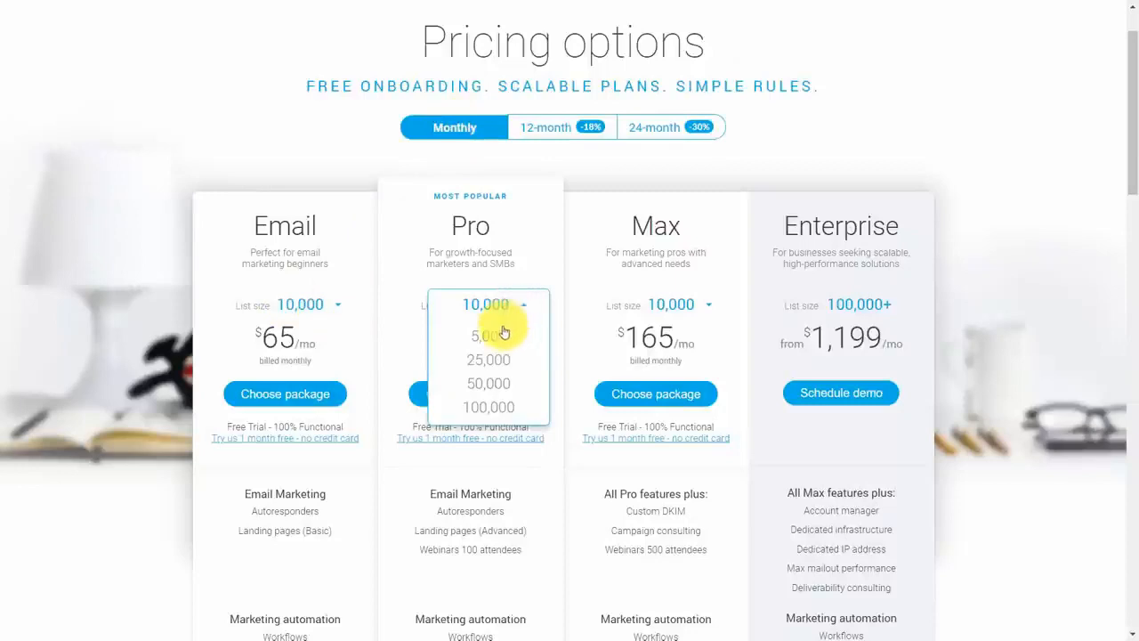
{"action": "left_click", "coordinate": [500, 336]}
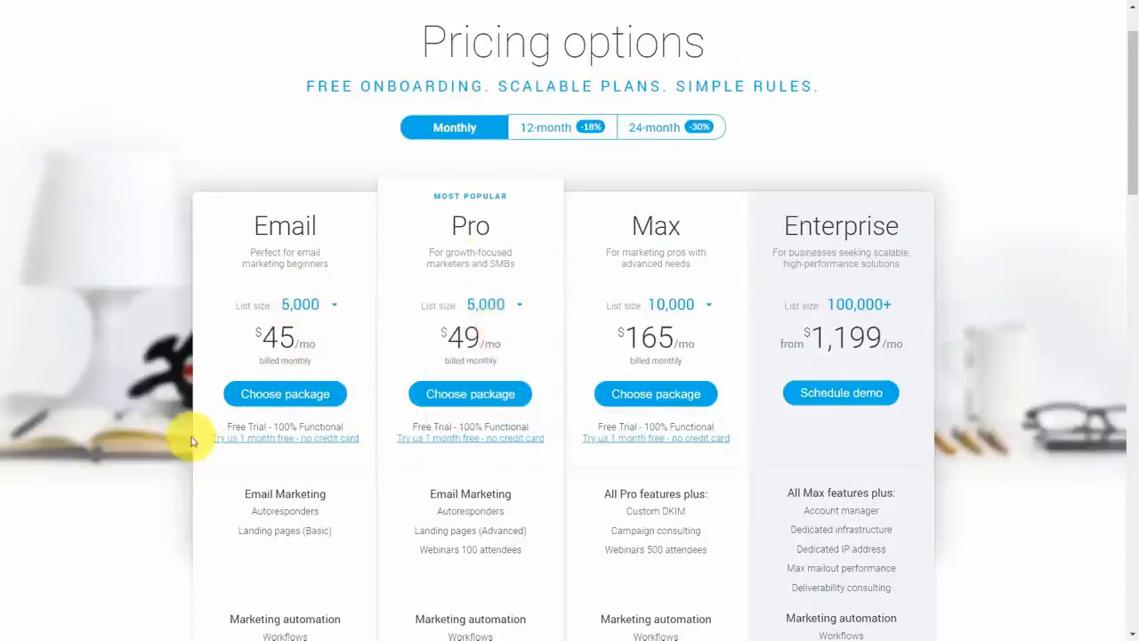
{"action": "left_click", "coordinate": [443, 441]}
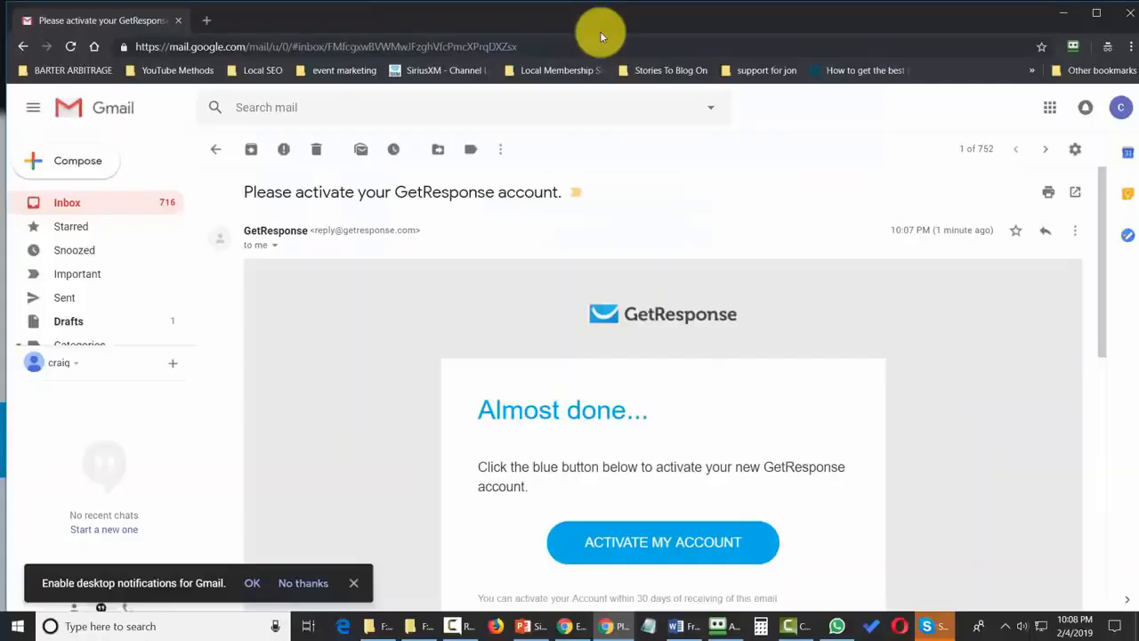
Activate the new GetResponse account from the activation email in Gmail
{"action": "scroll", "coordinate": [533, 436], "scroll_direction": "down", "scroll_amount": 1}
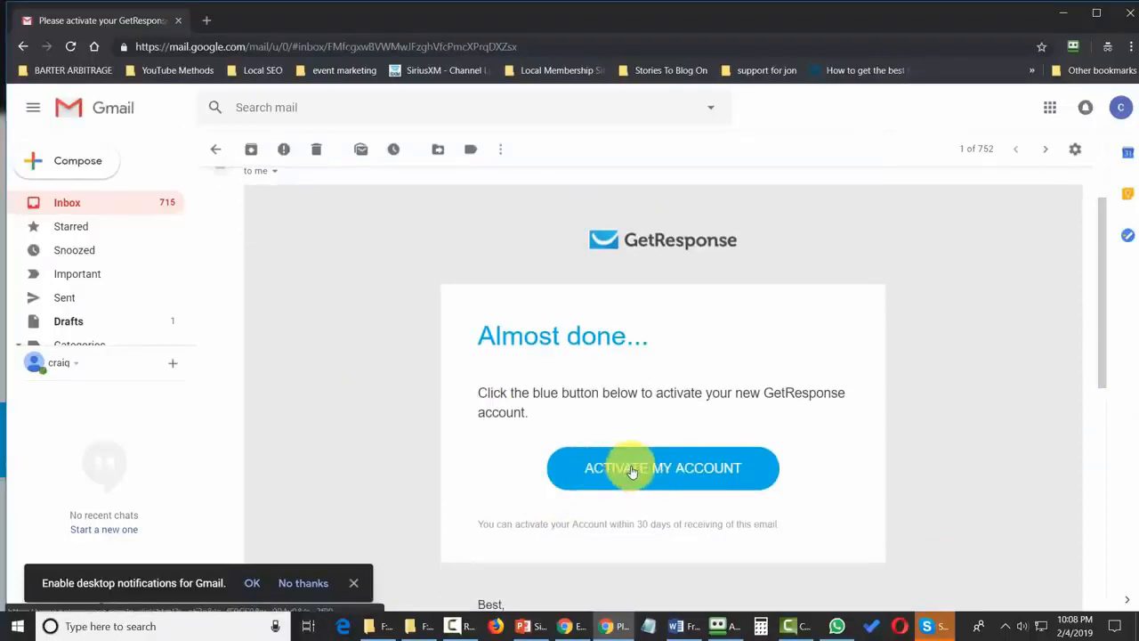
{"action": "left_click", "coordinate": [631, 470]}
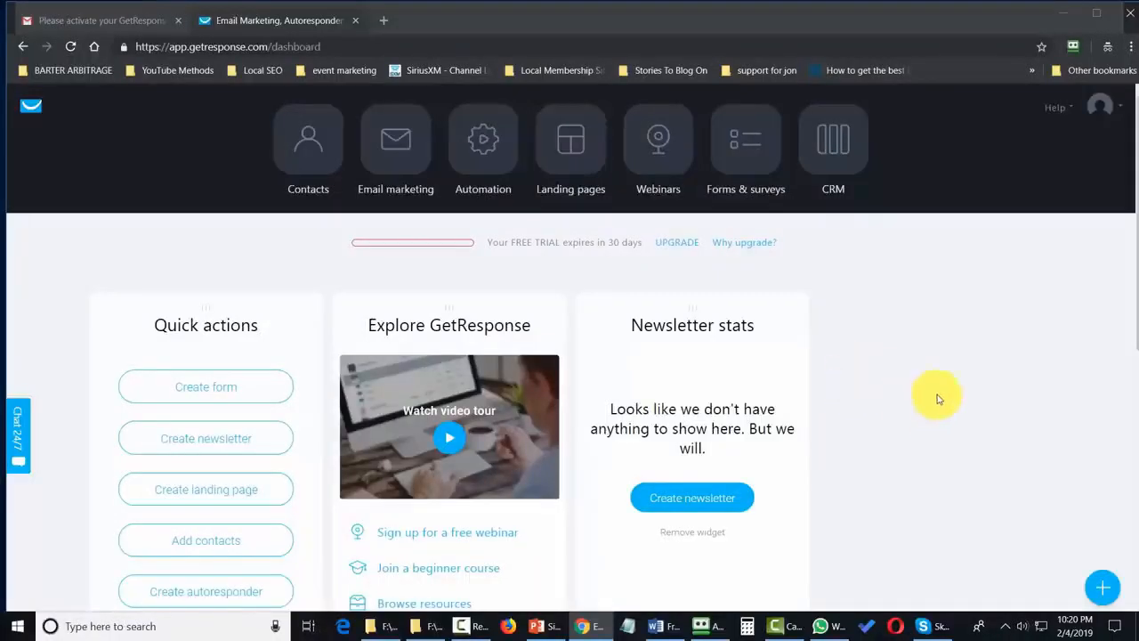
Open the account management settings and examine the GetResponse badge page with its sample email footer
{"action": "left_click", "coordinate": [1112, 114]}
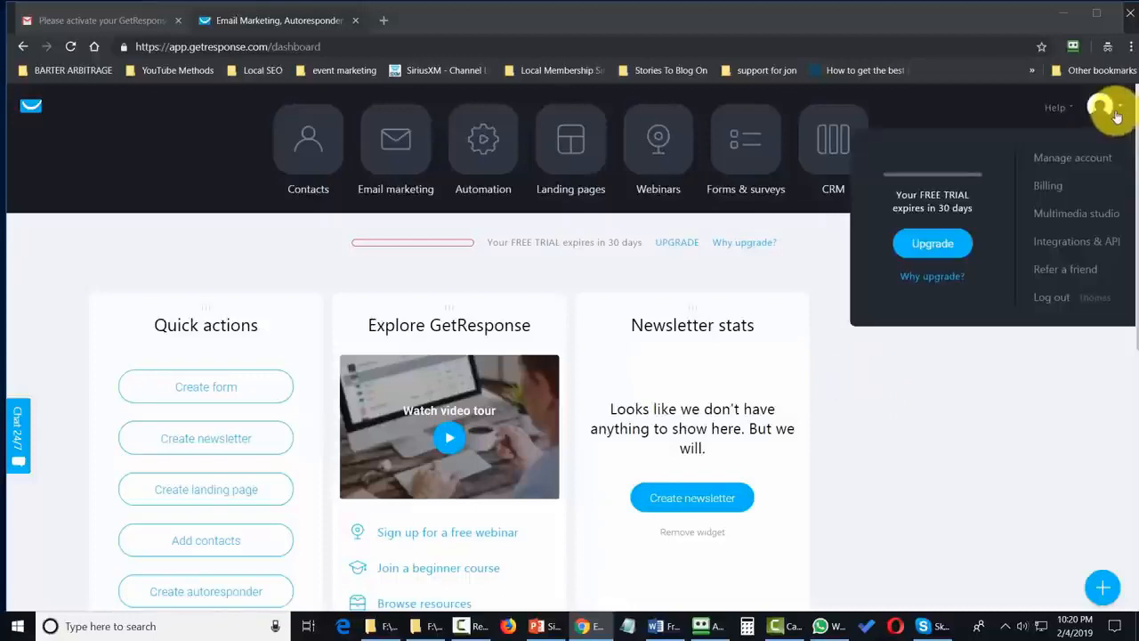
{"action": "left_click", "coordinate": [1068, 160]}
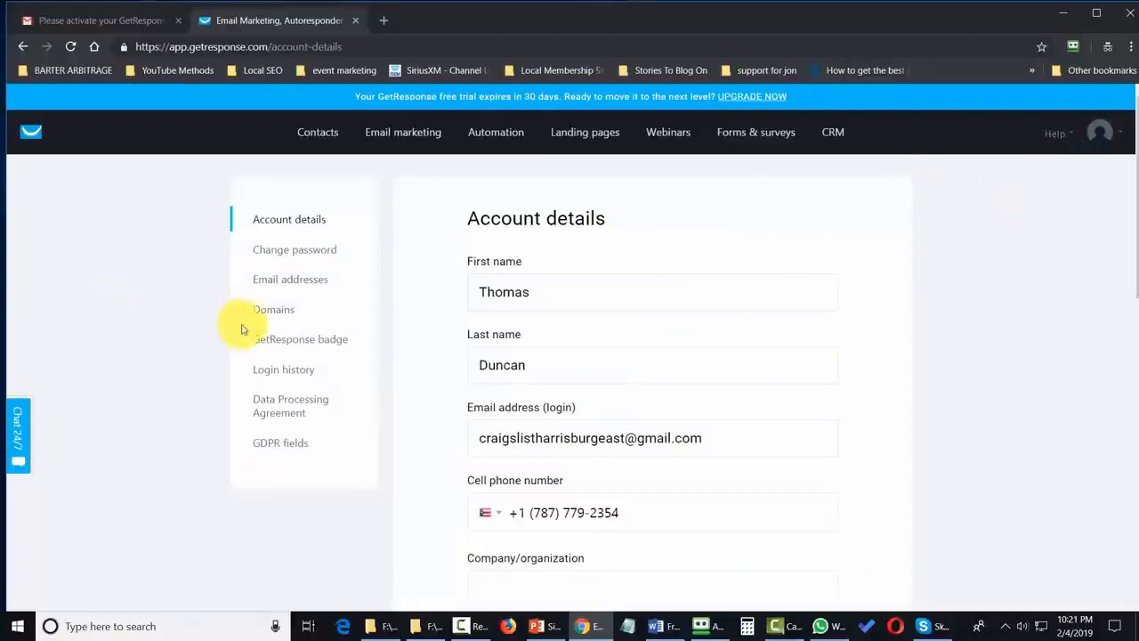
{"action": "left_click", "coordinate": [271, 314]}
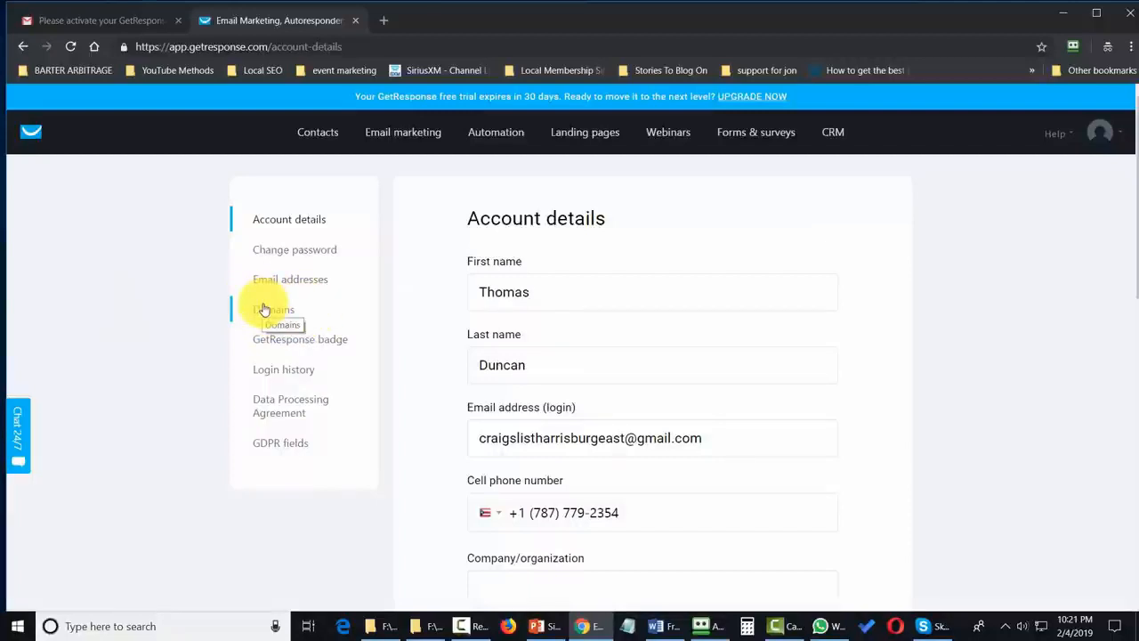
{"action": "left_click", "coordinate": [295, 342]}
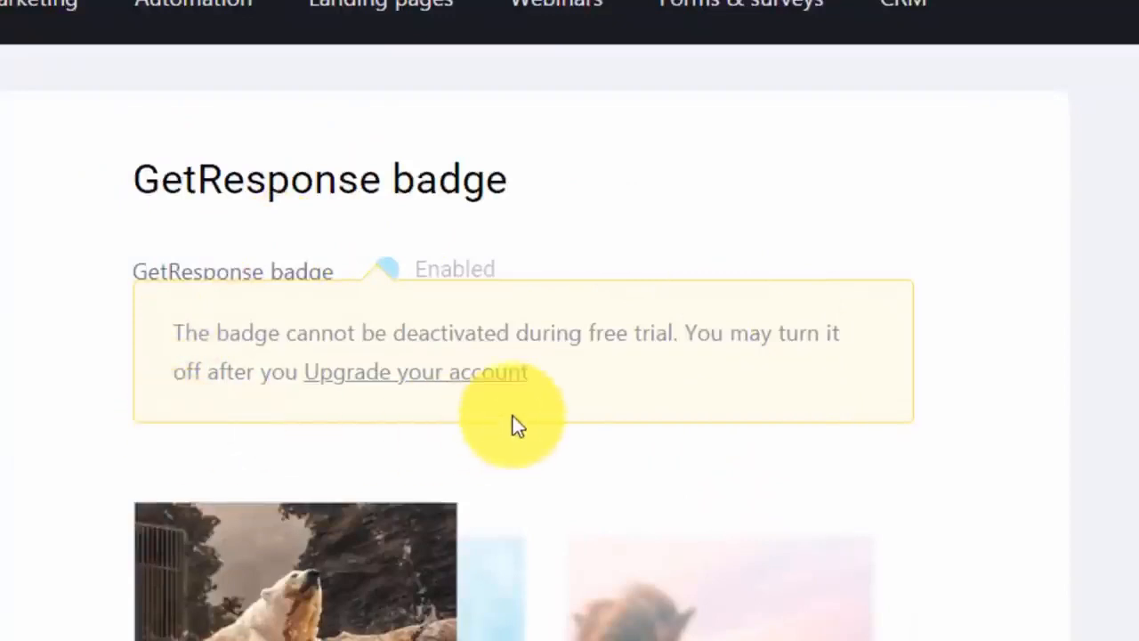
{"action": "scroll", "coordinate": [512, 415], "scroll_direction": "down", "scroll_amount": 6}
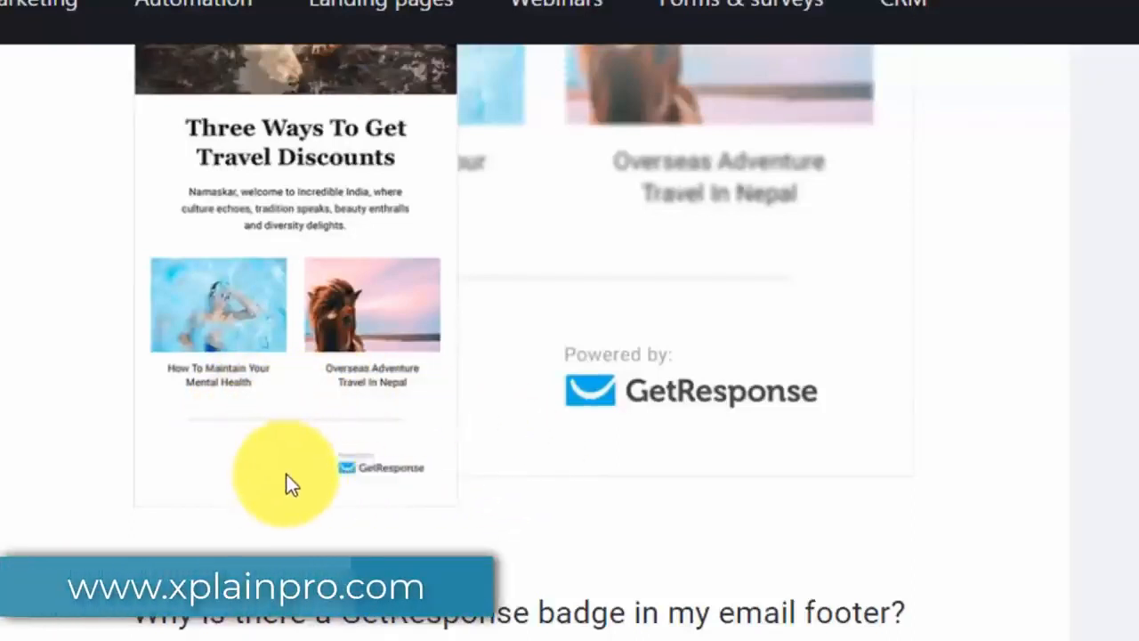
{"action": "scroll", "coordinate": [303, 463], "scroll_direction": "down", "scroll_amount": 3}
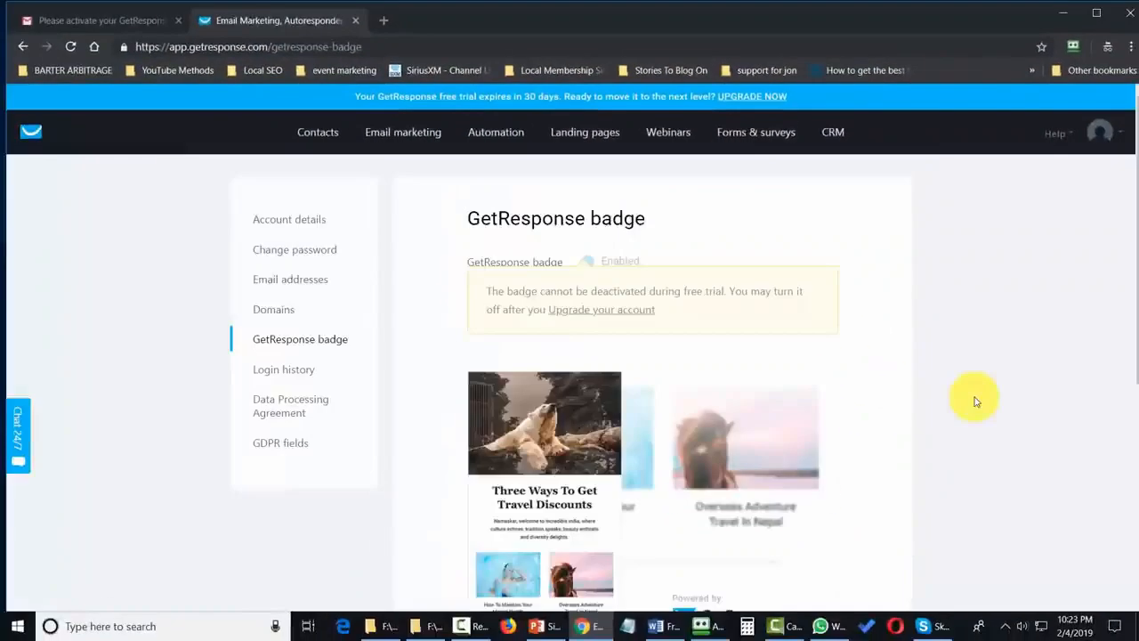
Start a new GDPR field in the account settings and name it "Privacy Policy"
{"action": "left_click", "coordinate": [278, 443]}
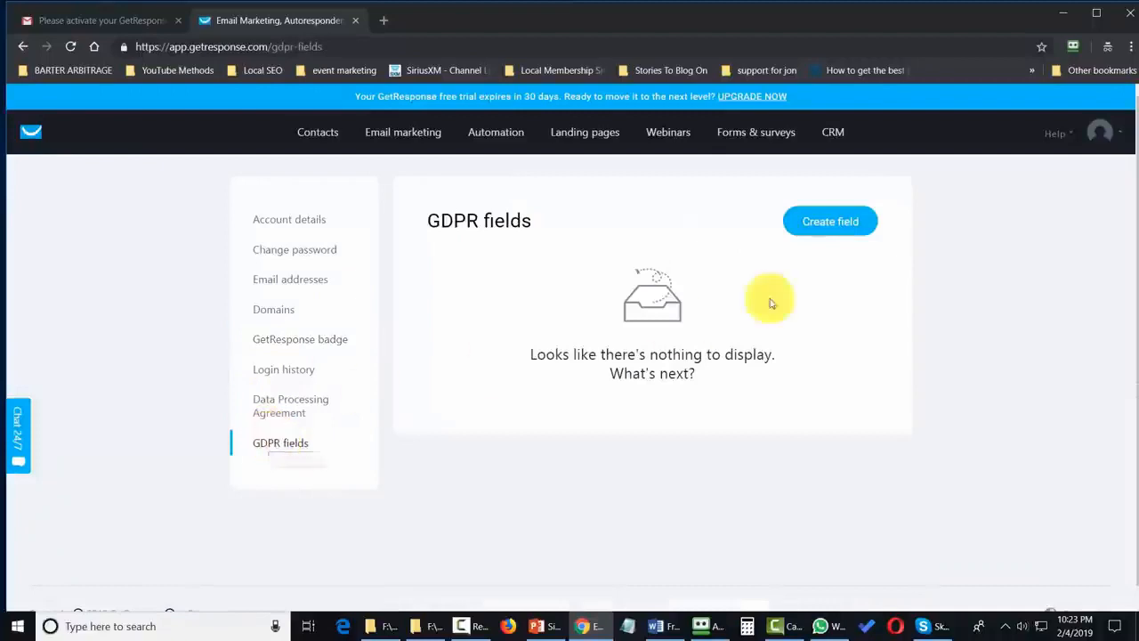
{"action": "left_click", "coordinate": [832, 223]}
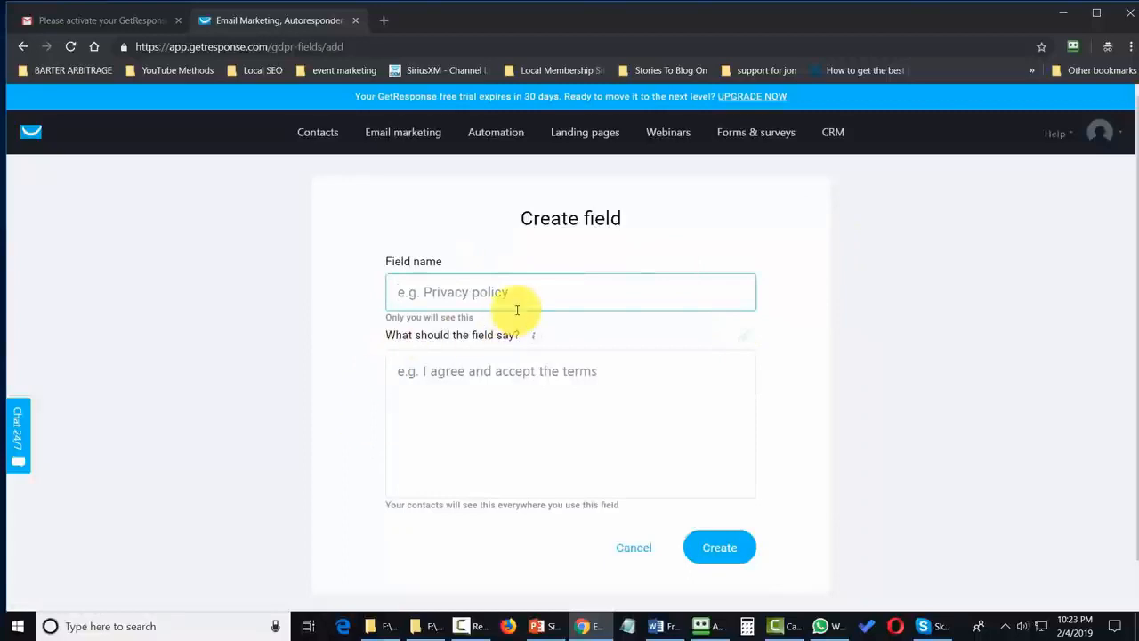
{"action": "type", "text": "Priv"}
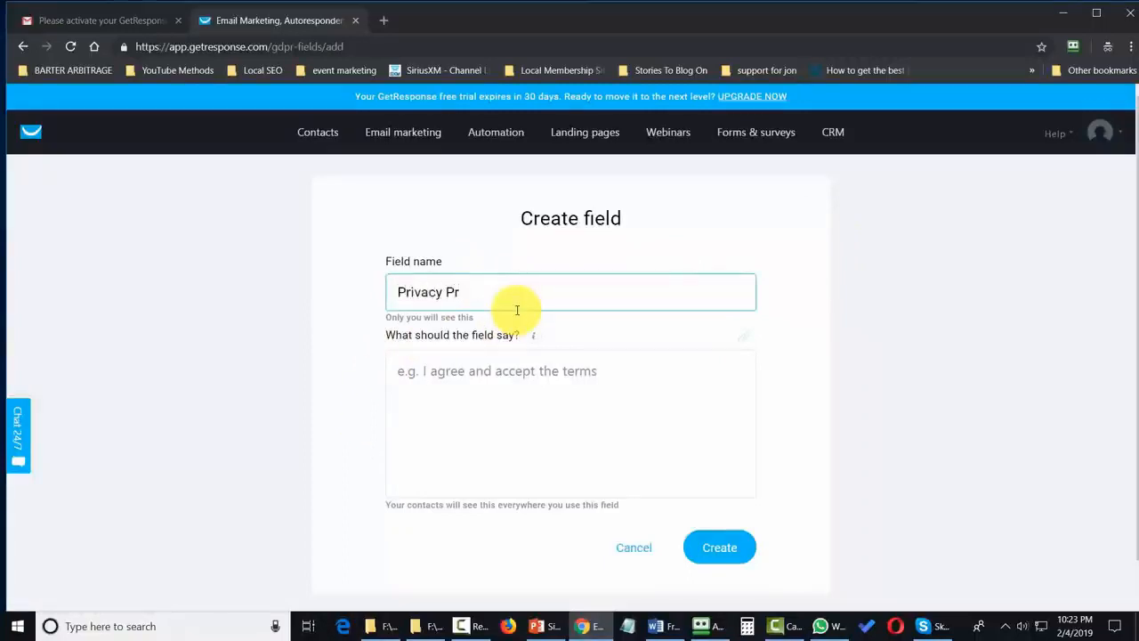
{"action": "type", "text": "acy Pr"}
{"action": "key", "text": "BackSpace"}
{"action": "type", "text": "olicy"}
{"action": "key", "text": "Tab"}
{"action": "mouse_move", "coordinate": [539, 338]}
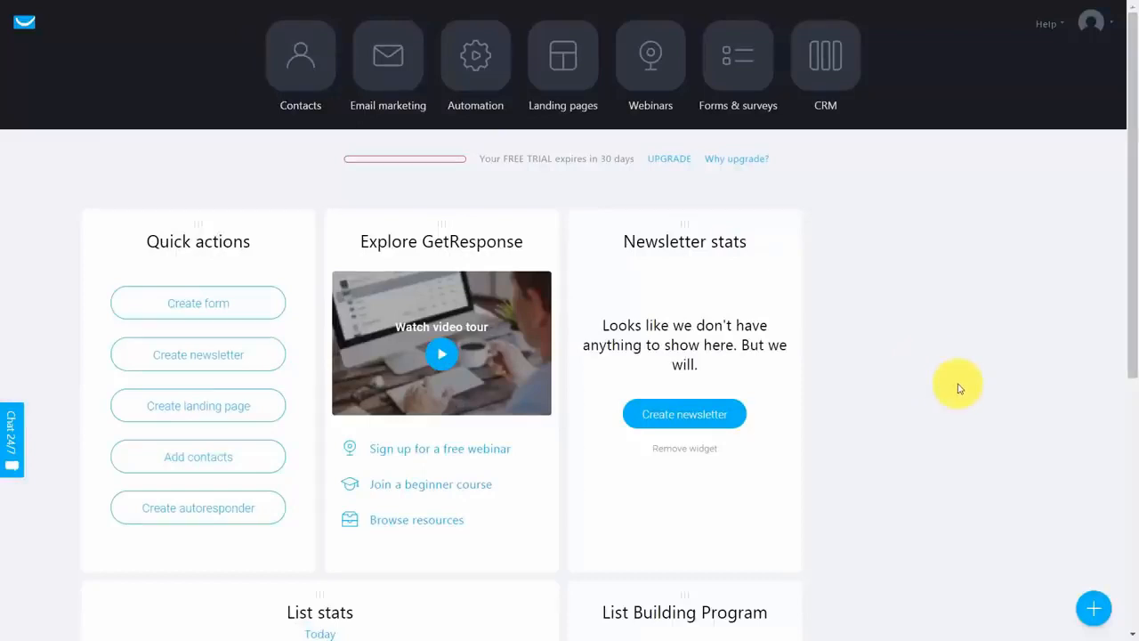
Create a new contact list named "craiglistharrisburgeast"
{"action": "left_click", "coordinate": [302, 73]}
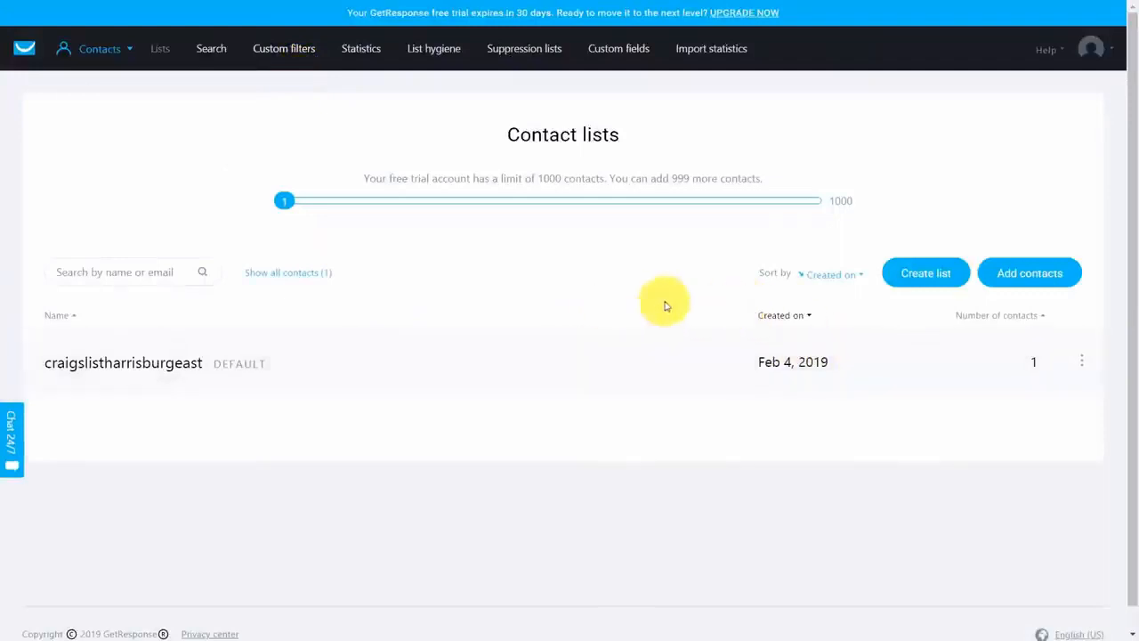
{"action": "left_click", "coordinate": [926, 278]}
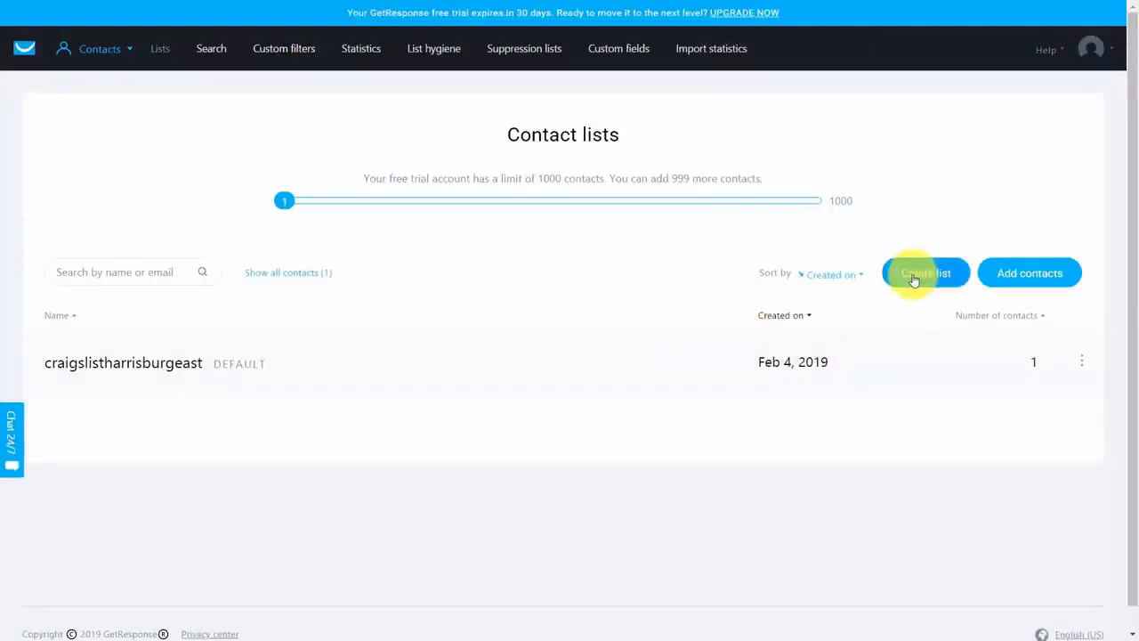
{"action": "left_click", "coordinate": [913, 279]}
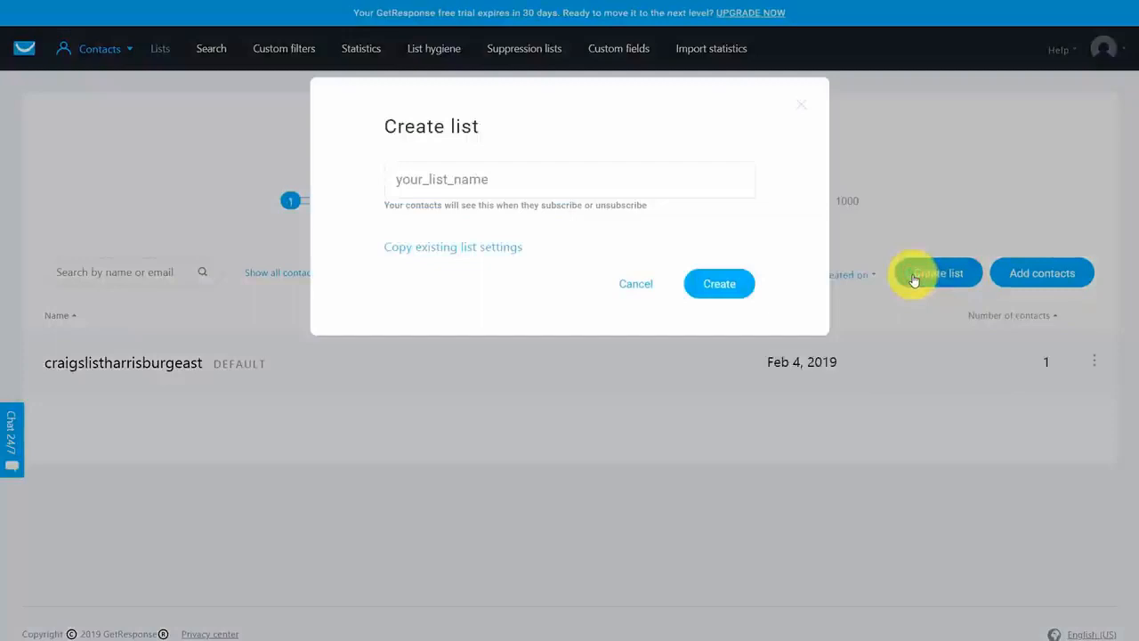
{"action": "left_click", "coordinate": [406, 179]}
{"action": "type", "text": "craiglistharrisburgeast"}
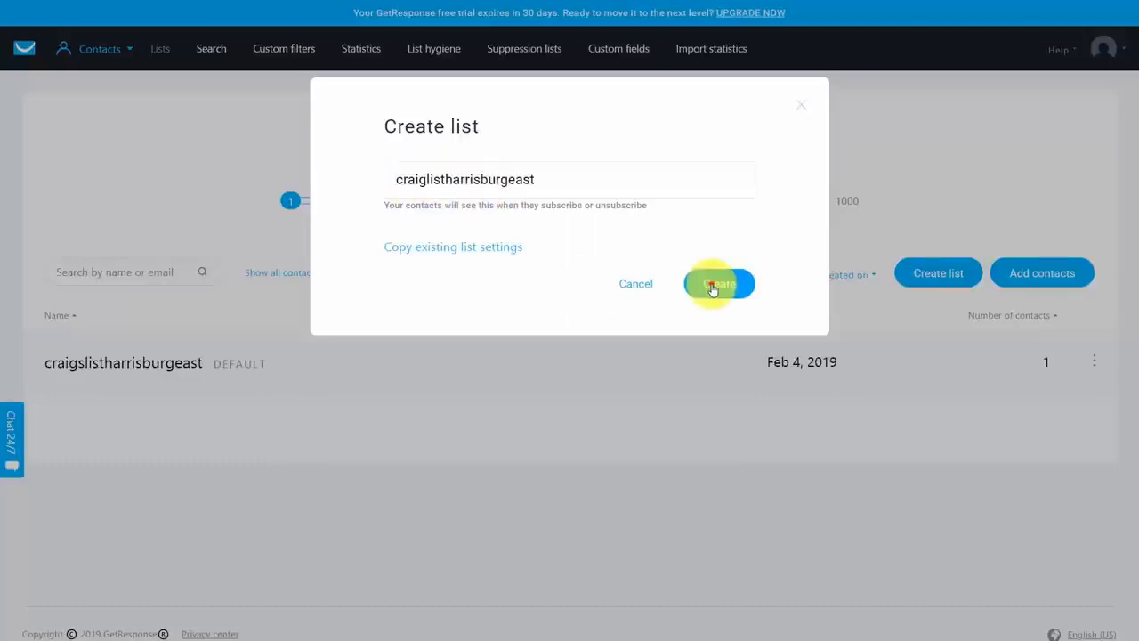
{"action": "left_click", "coordinate": [712, 284]}
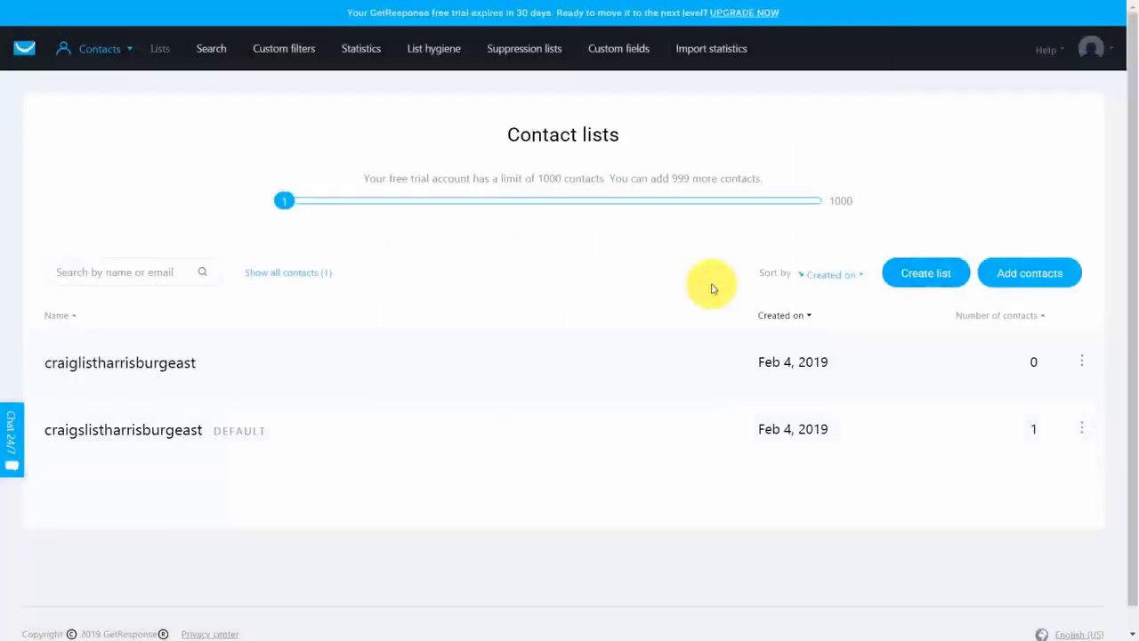
In the craiglistharrisburgeast list settings, enter the title "Video Tutorials on Getresponse" and the description "20 videos demonstrating the use of Getresponse"
{"action": "left_click", "coordinate": [1081, 360]}
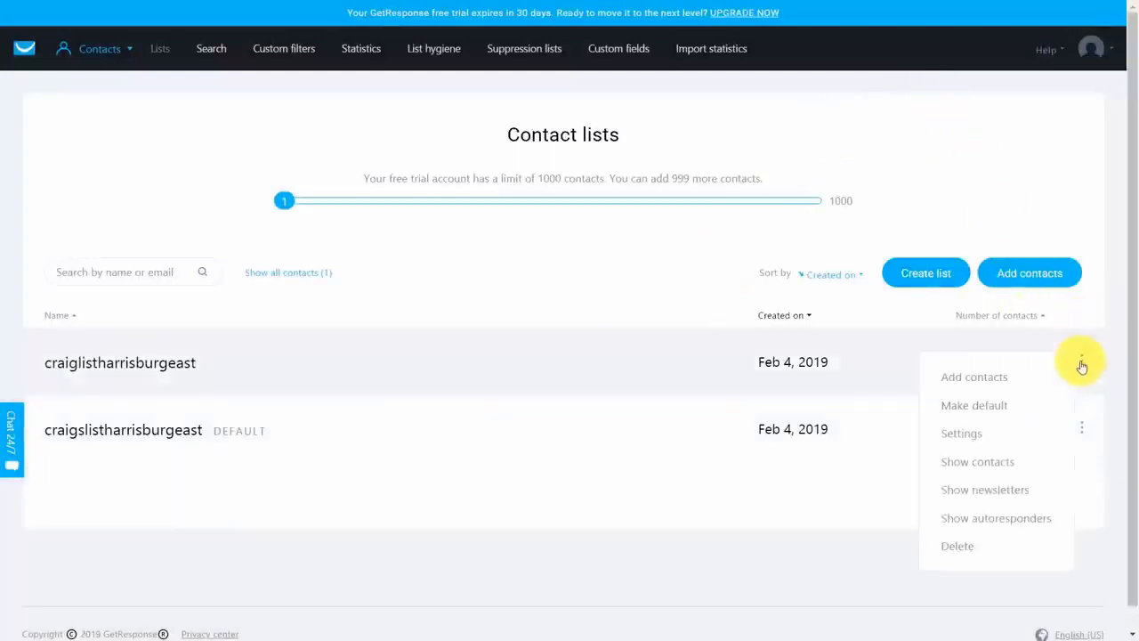
{"action": "left_click", "coordinate": [961, 436]}
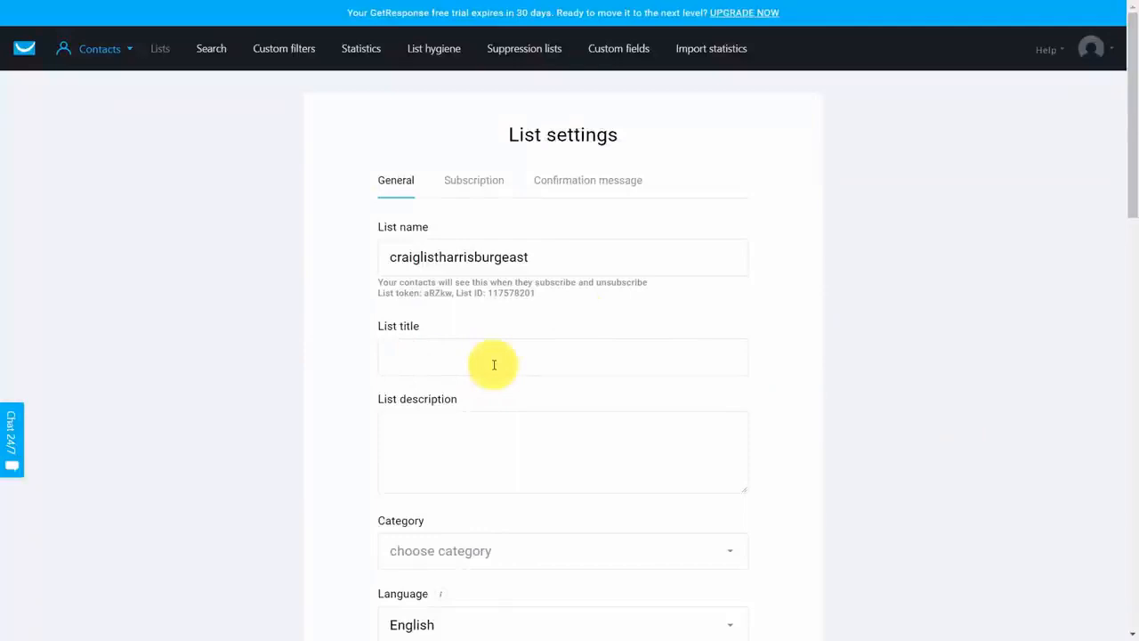
{"action": "left_click", "coordinate": [494, 364]}
{"action": "type", "text": "Video Tutorials on Getresponse"}
{"action": "left_click", "coordinate": [403, 431]}
{"action": "type", "text": "20 videos demonstrating the use of Getresponse"}
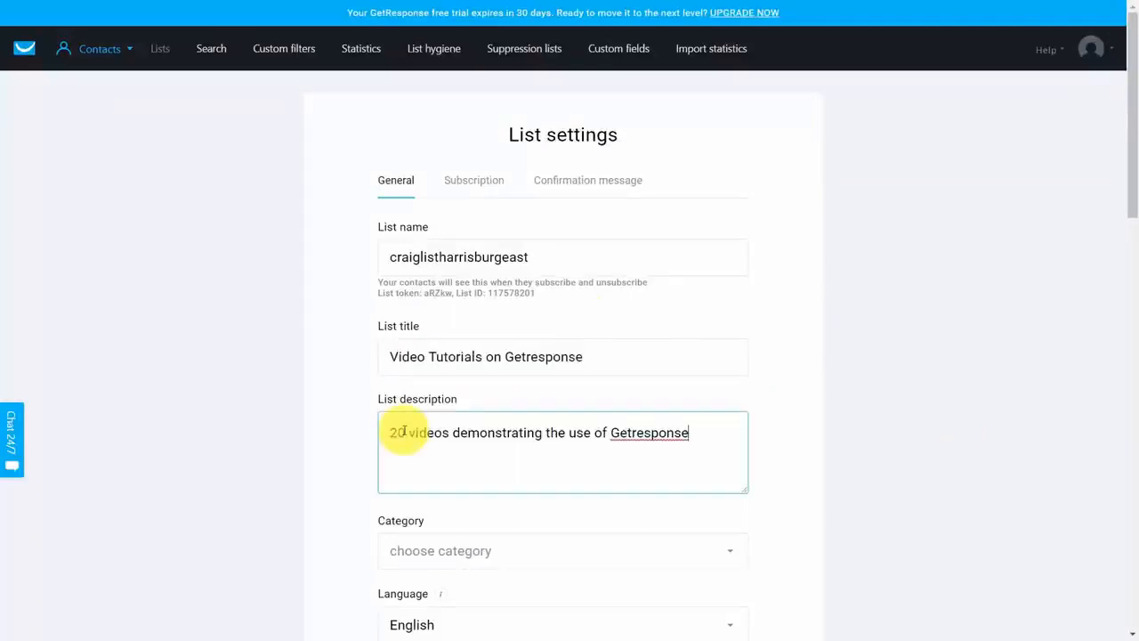
Set the list's category to Internet Marketing and fill in the company/organization name for the message footer address
{"action": "scroll", "coordinate": [533, 391], "scroll_direction": "down", "scroll_amount": 3}
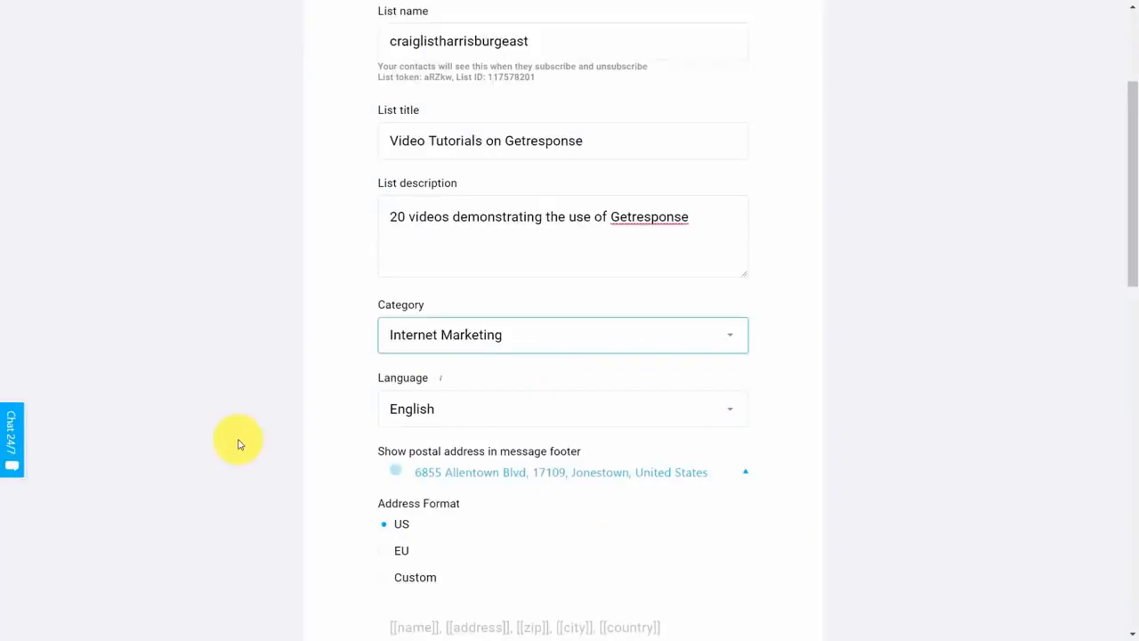
{"action": "scroll", "coordinate": [783, 356], "scroll_direction": "down", "scroll_amount": 1}
{"action": "scroll", "coordinate": [782, 356], "scroll_direction": "down", "scroll_amount": 5}
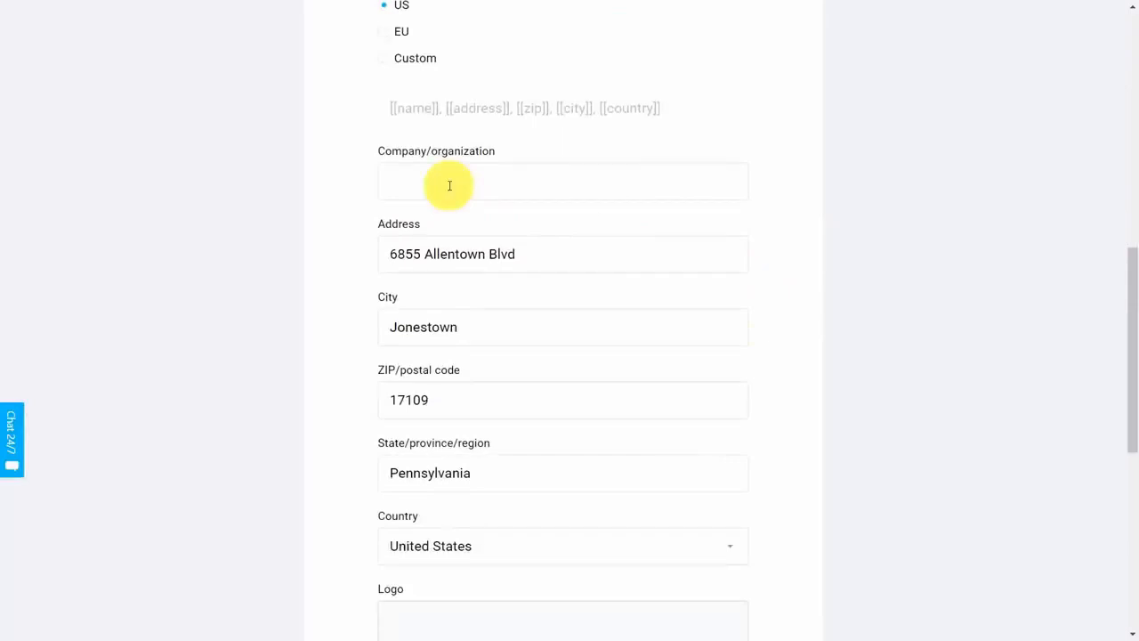
{"action": "left_click", "coordinate": [449, 185]}
{"action": "type", "text": "Thomas Duncan One"}
{"action": "scroll", "coordinate": [490, 279], "scroll_direction": "down", "scroll_amount": 3}
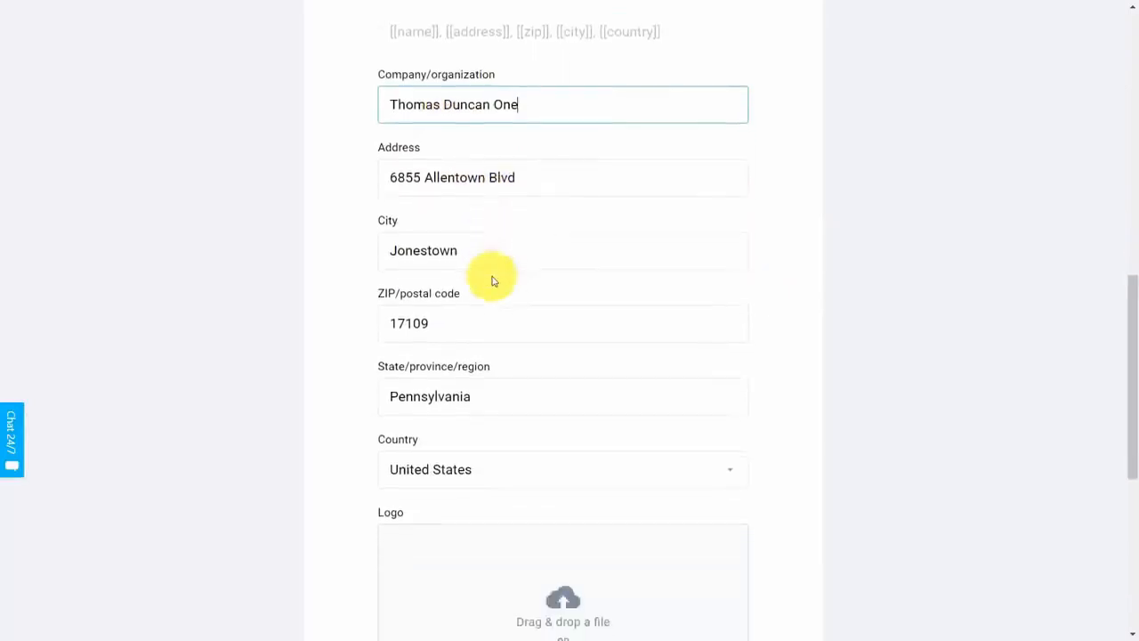
{"action": "scroll", "coordinate": [492, 280], "scroll_direction": "down", "scroll_amount": 1}
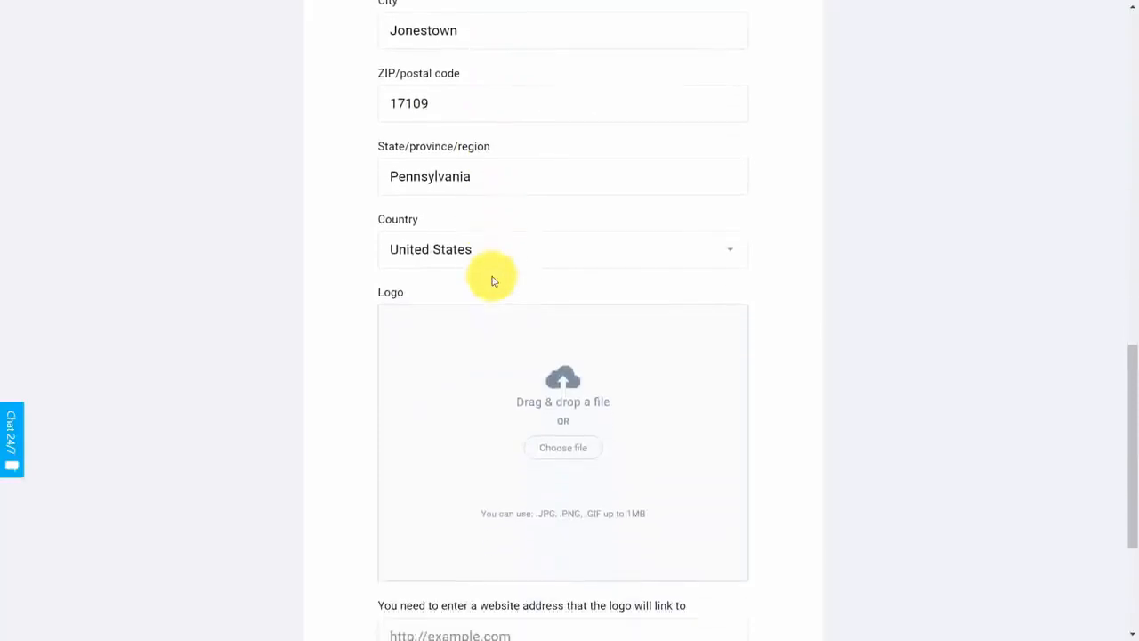
{"action": "scroll", "coordinate": [492, 280], "scroll_direction": "down", "scroll_amount": 3}
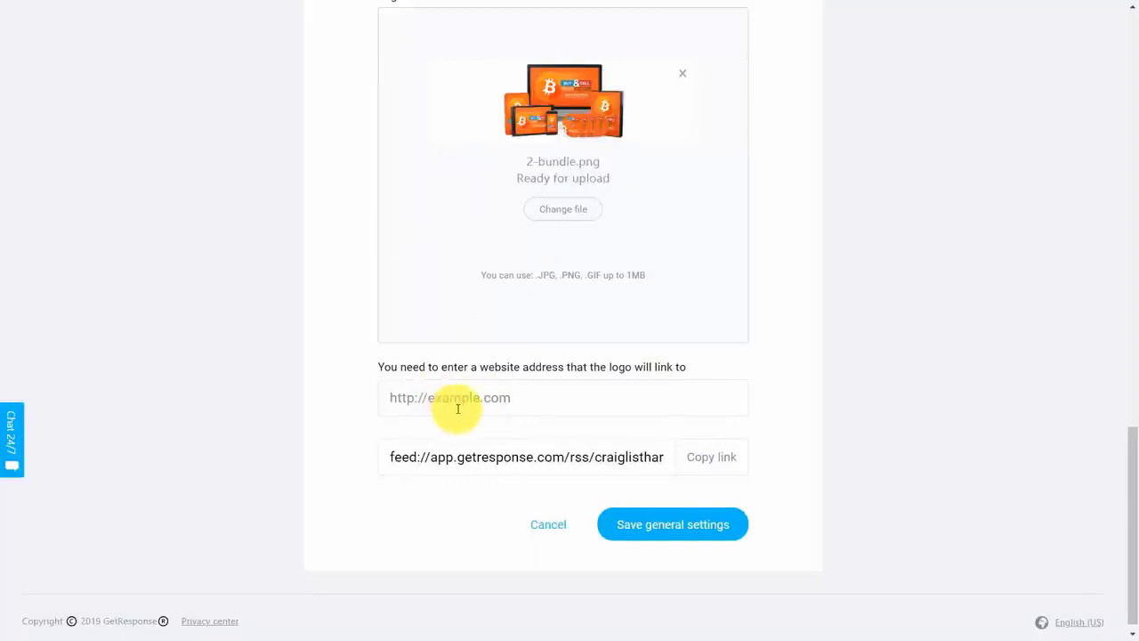
{"action": "left_click", "coordinate": [412, 387]}
{"action": "type", "text": "http://haon.biz"}
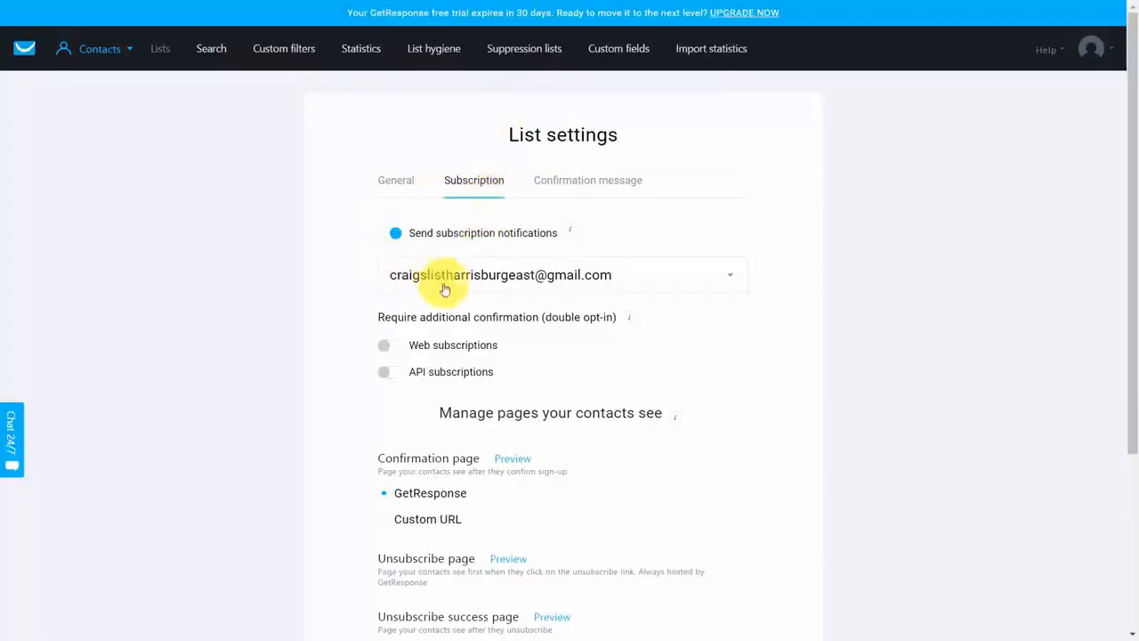
Turn on additional confirmation (double opt-in) for web subscriptions in the list's subscription settings
{"action": "scroll", "coordinate": [498, 258], "scroll_direction": "down", "scroll_amount": 1}
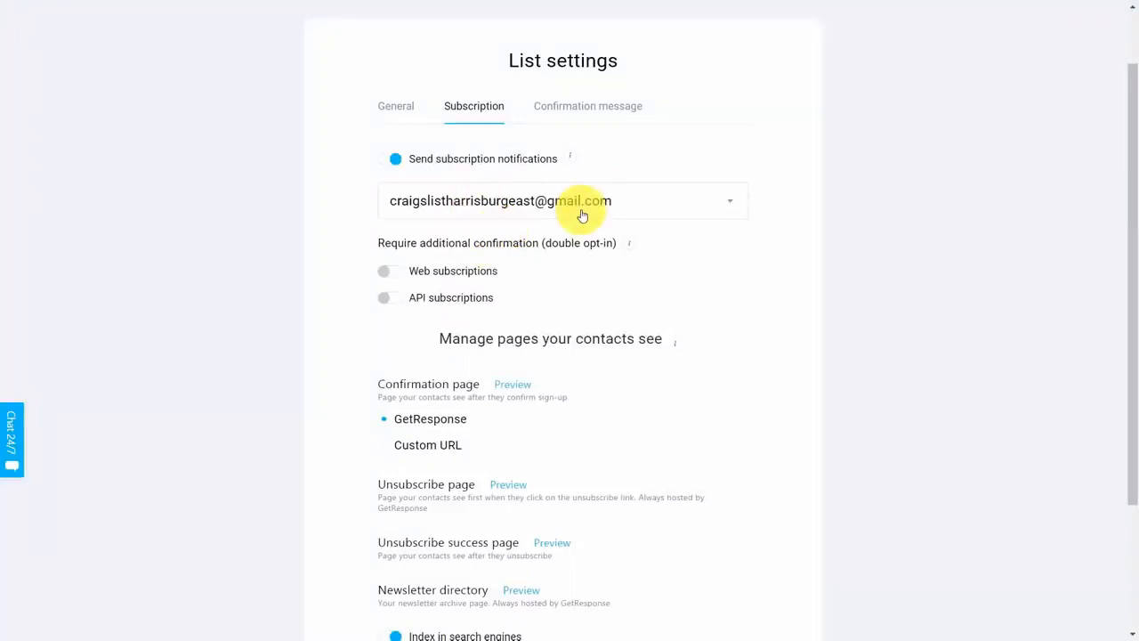
{"action": "scroll", "coordinate": [583, 215], "scroll_direction": "down", "scroll_amount": 1}
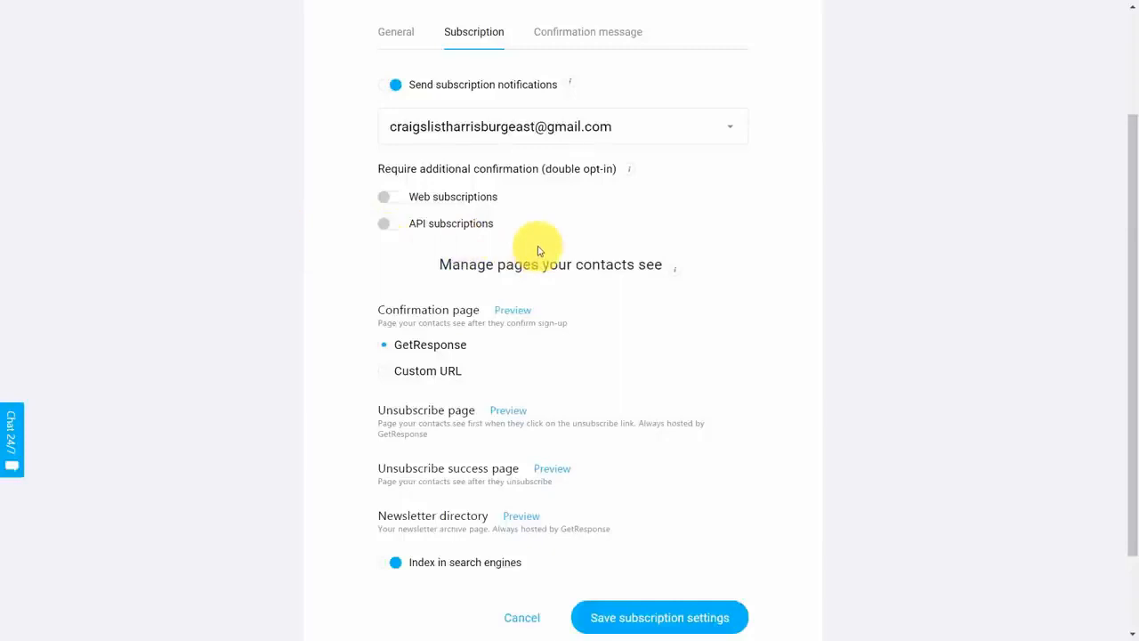
{"action": "left_click", "coordinate": [394, 202]}
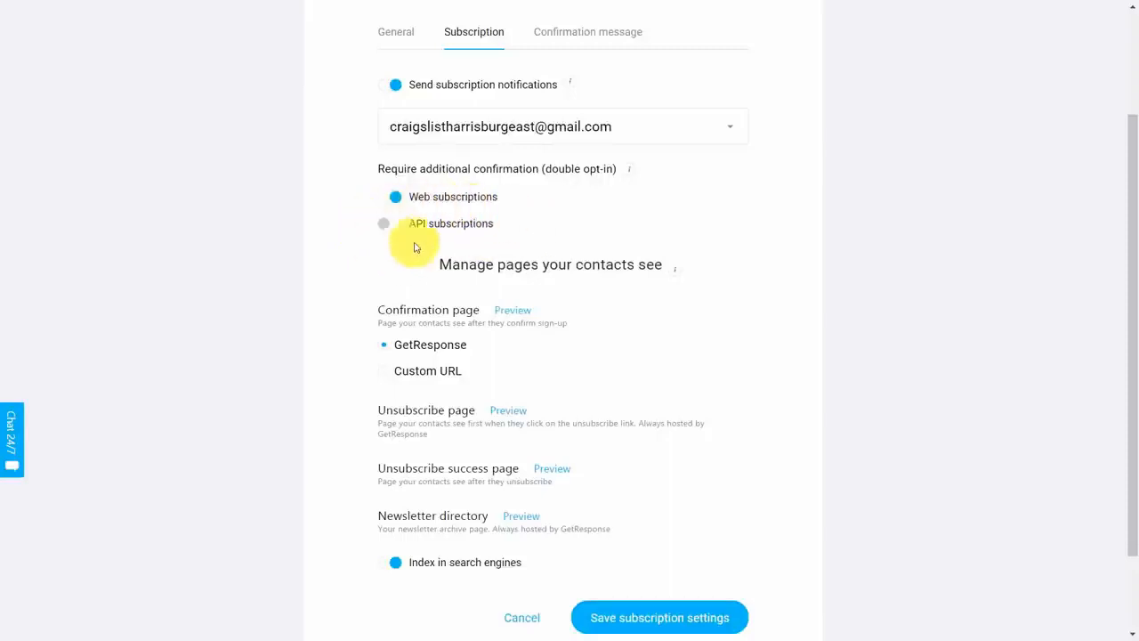
Preview the unsubscribe page, the unsubscribe success page and the newsletter directory for the list
{"action": "scroll", "coordinate": [480, 249], "scroll_direction": "down", "scroll_amount": 2}
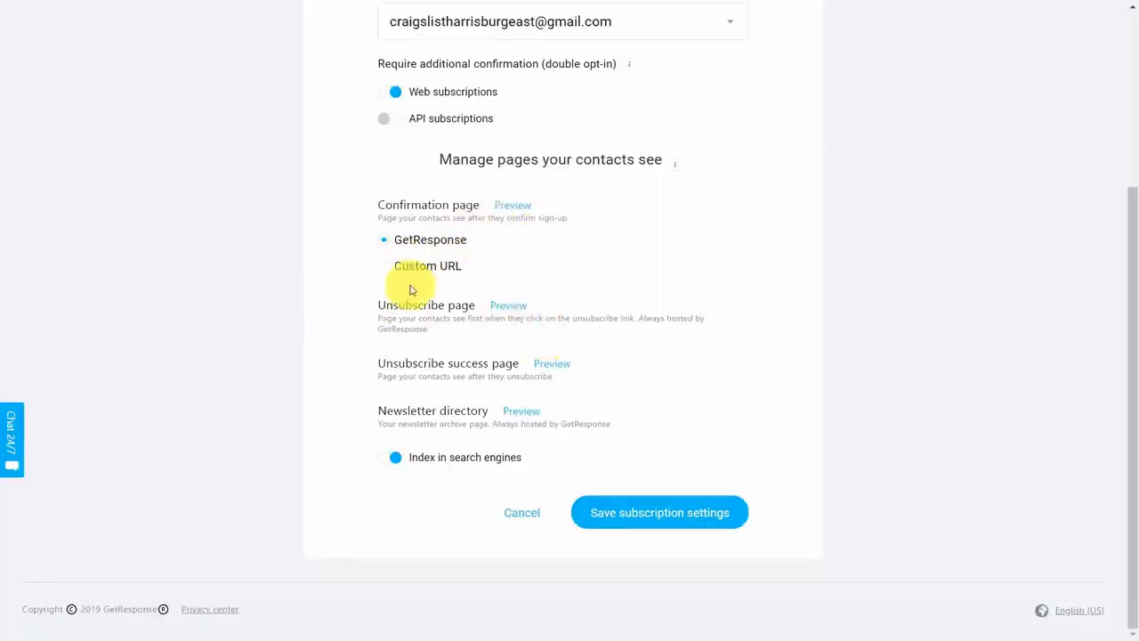
{"action": "left_click", "coordinate": [509, 306]}
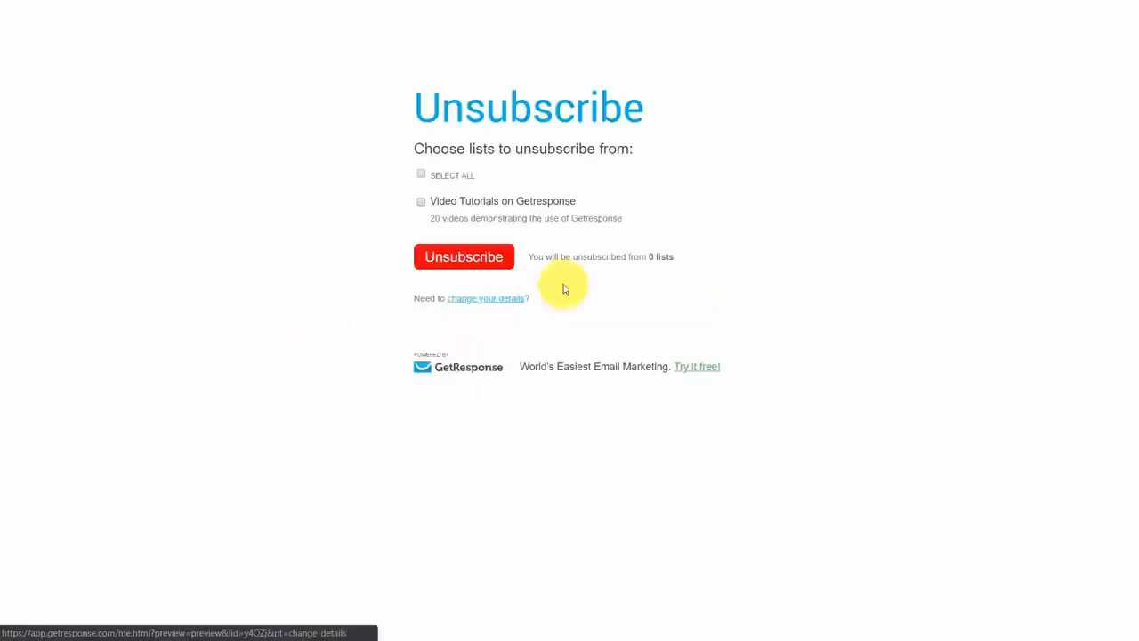
{"action": "key", "text": "ctrl+w"}
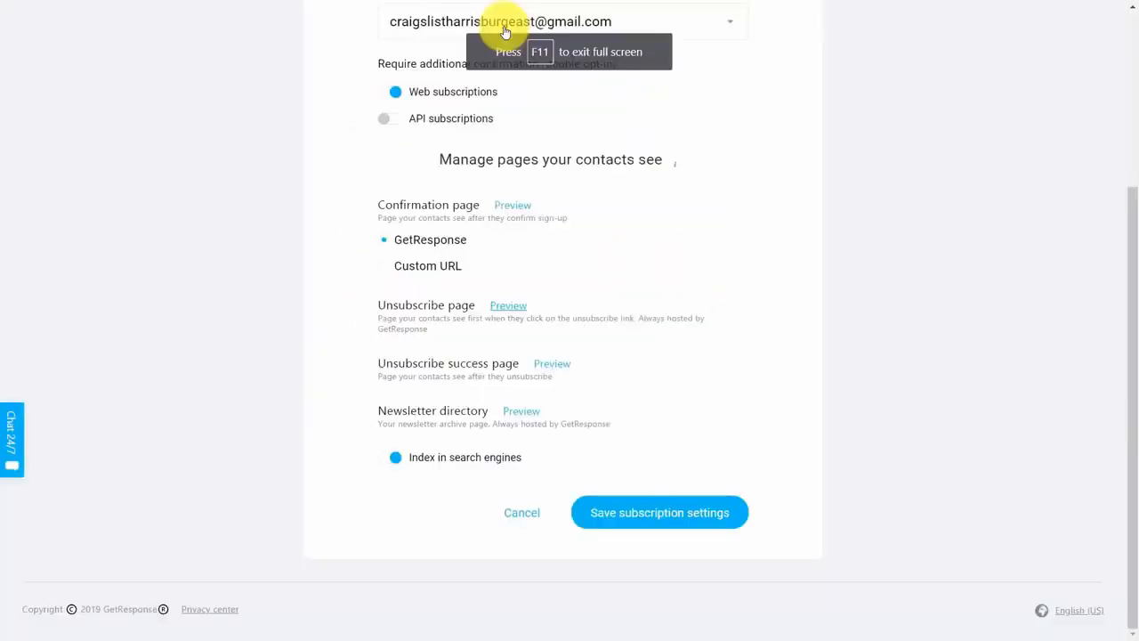
{"action": "left_click", "coordinate": [552, 366]}
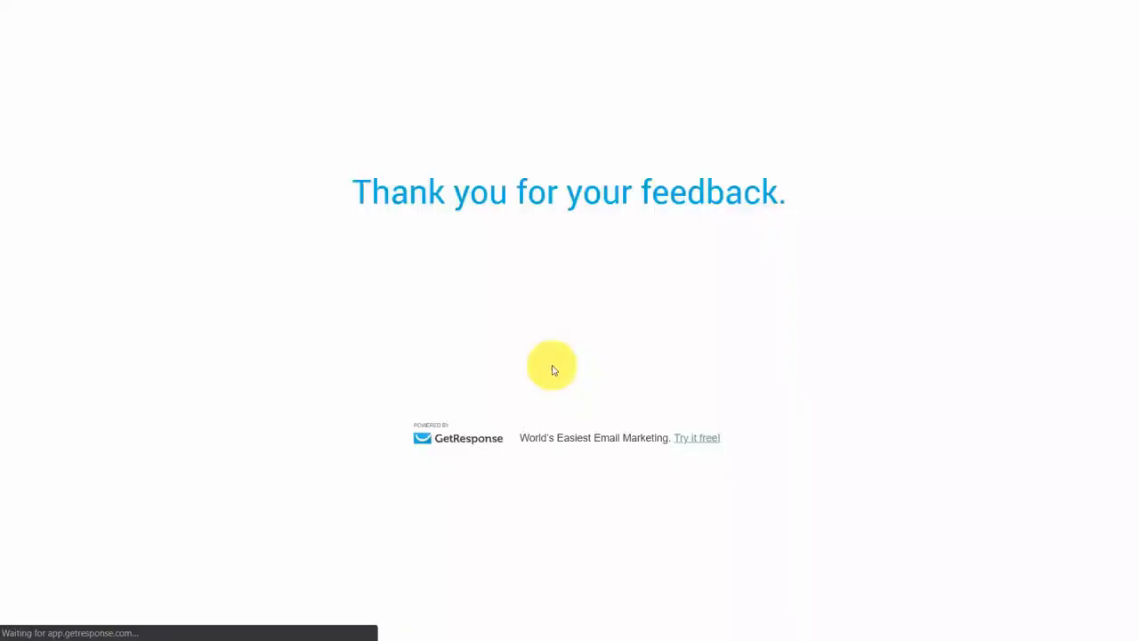
{"action": "key", "text": "ctrl+w"}
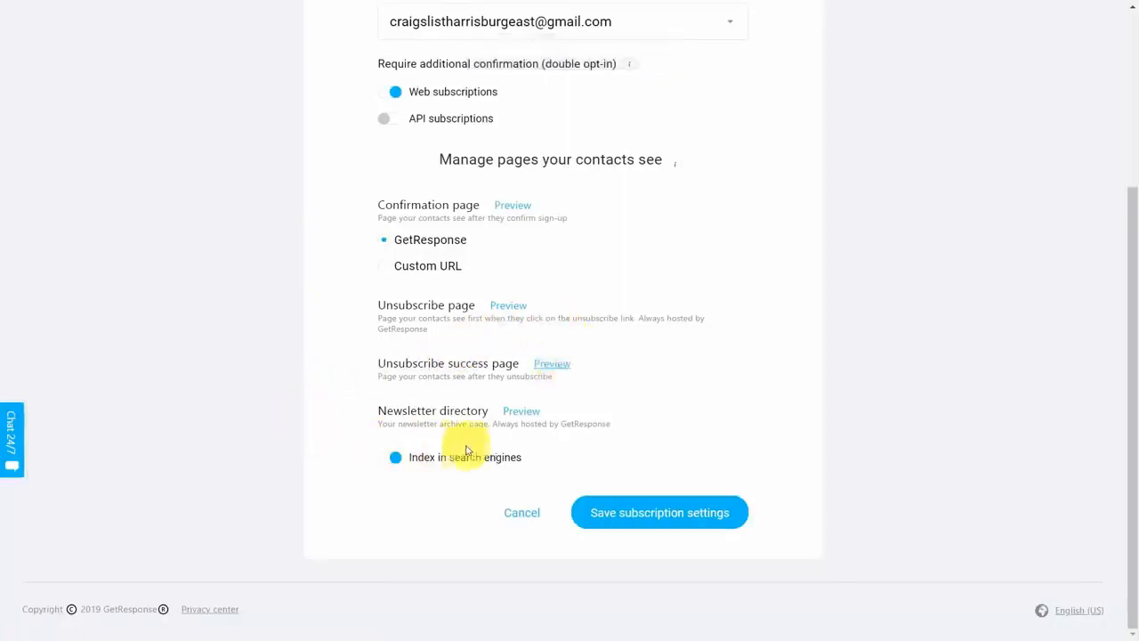
{"action": "left_click", "coordinate": [520, 411]}
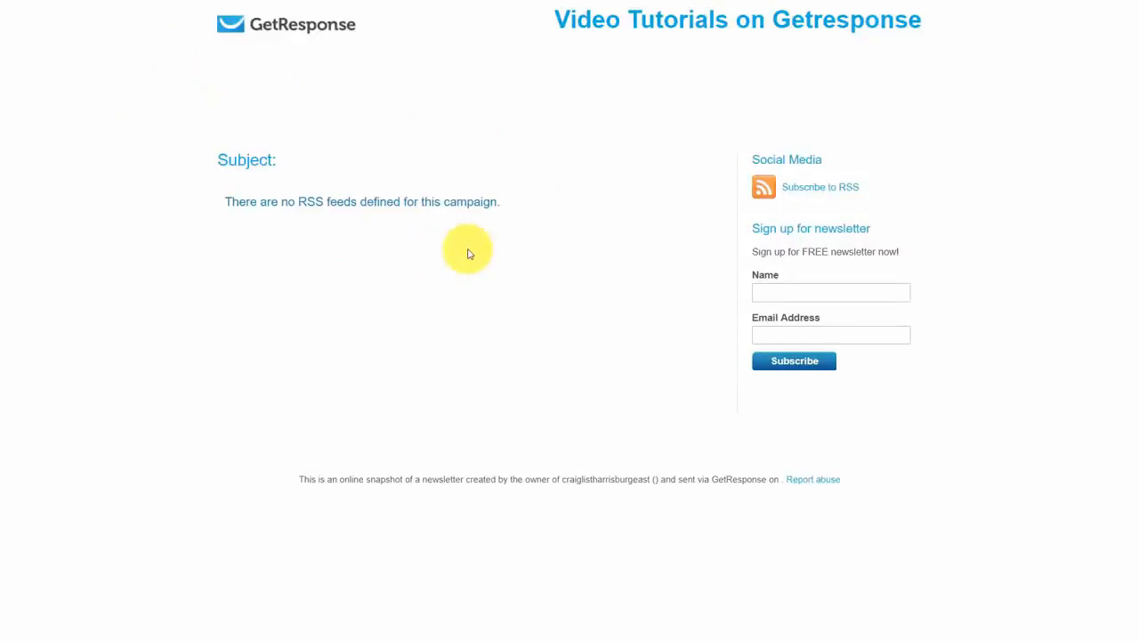
{"action": "key", "text": "ctrl+w"}
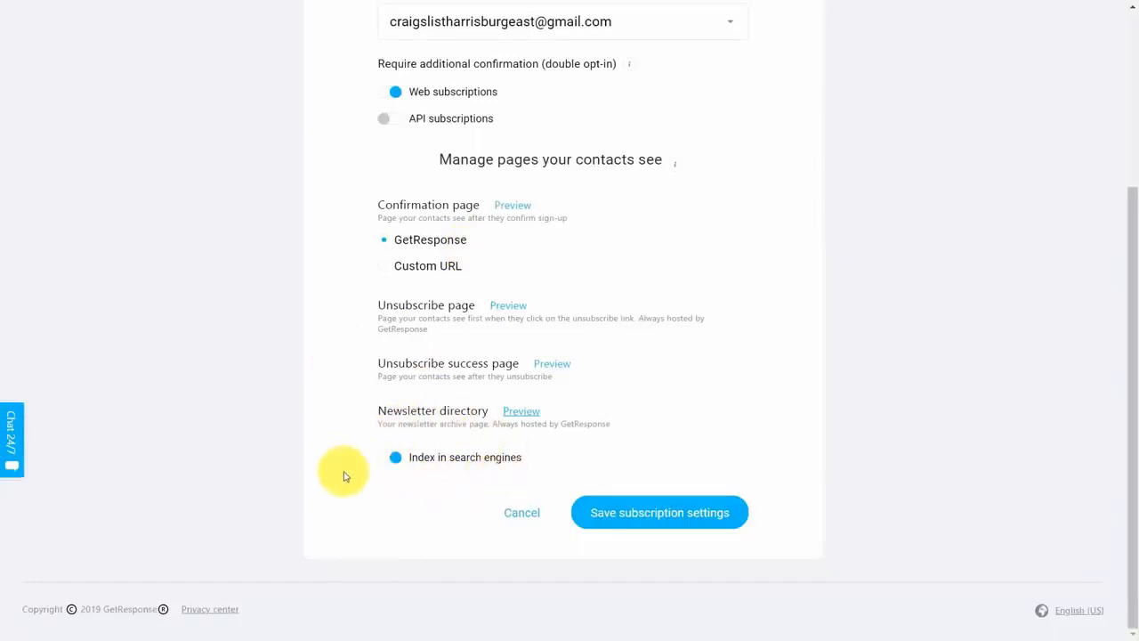
Open the list's confirmation message settings and choose HTML as the message format
{"action": "scroll", "coordinate": [345, 476], "scroll_direction": "up", "scroll_amount": 5}
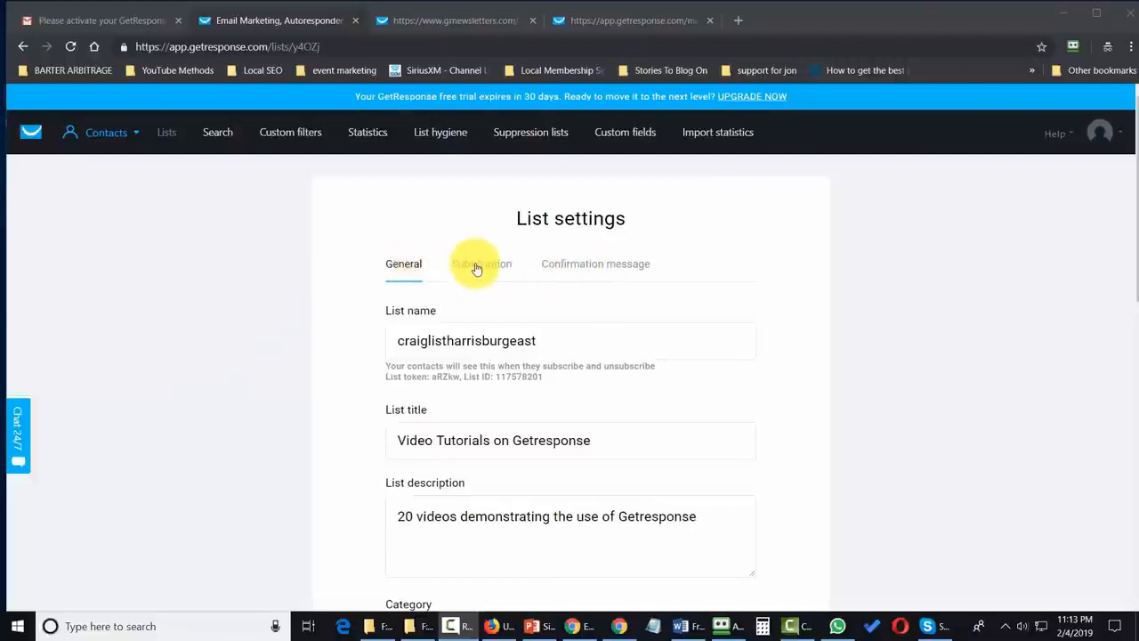
{"action": "left_click", "coordinate": [585, 271]}
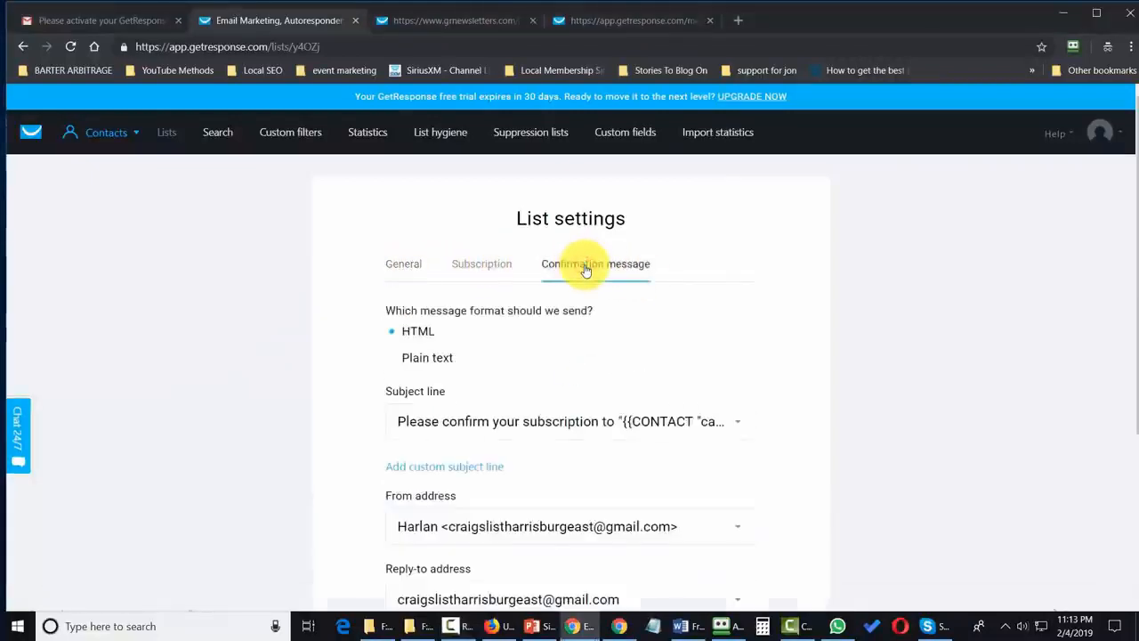
{"action": "key", "text": "F11"}
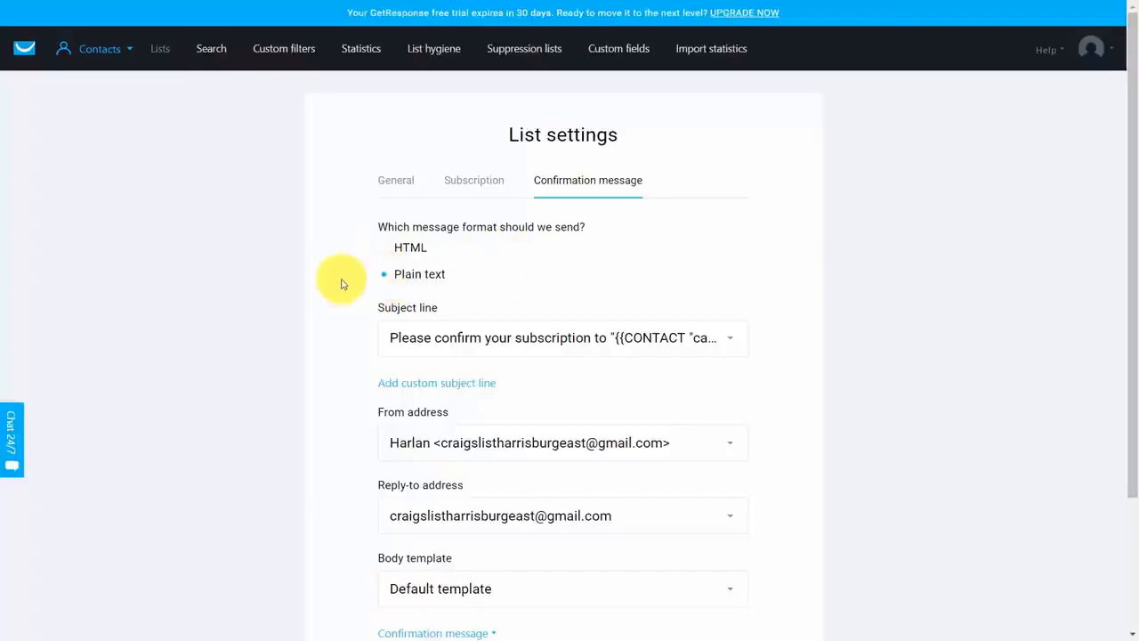
{"action": "left_click", "coordinate": [384, 249]}
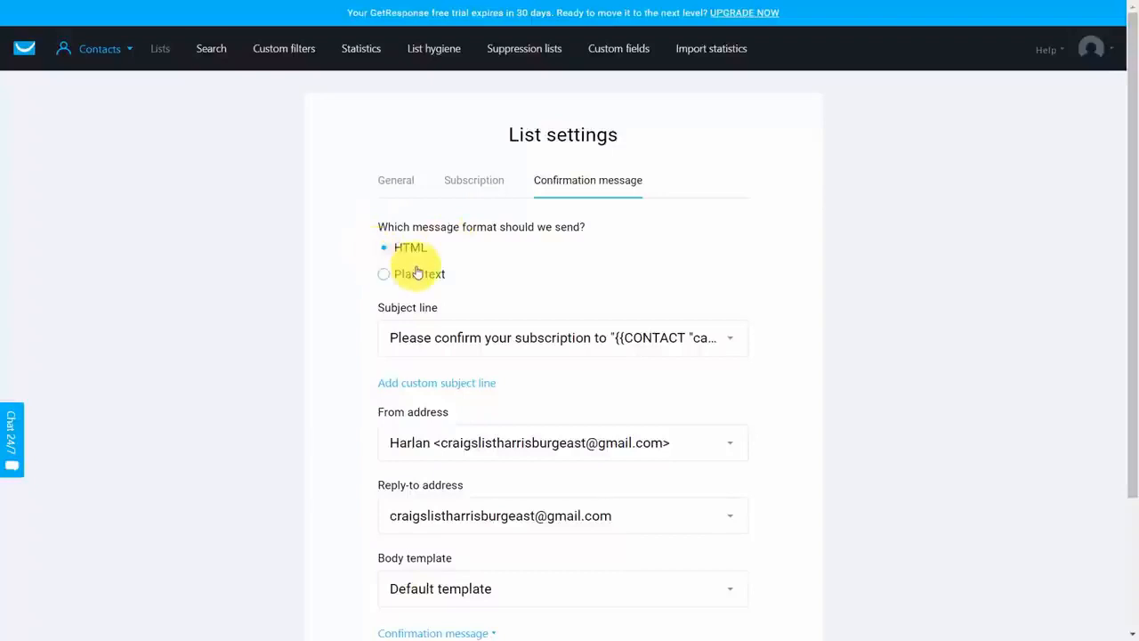
Examine the predefined subject lines available for the confirmation message, keeping the current selection
{"action": "scroll", "coordinate": [462, 267], "scroll_direction": "down", "scroll_amount": 1}
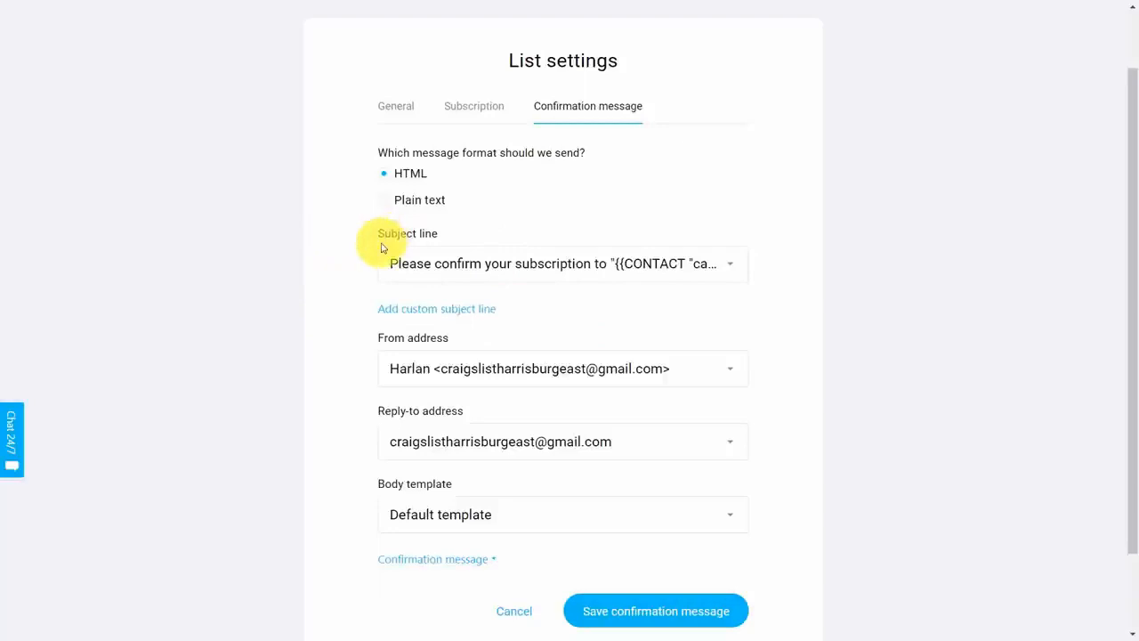
{"action": "left_click", "coordinate": [729, 269]}
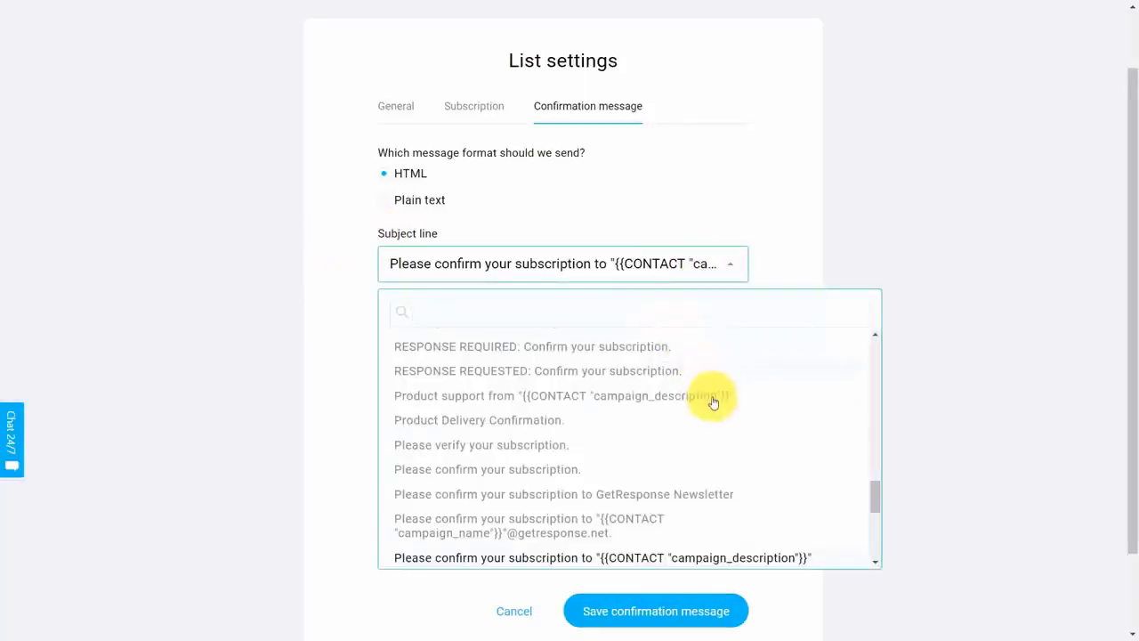
{"action": "scroll", "coordinate": [713, 409], "scroll_direction": "down", "scroll_amount": 3}
{"action": "scroll", "coordinate": [714, 409], "scroll_direction": "up", "scroll_amount": 10}
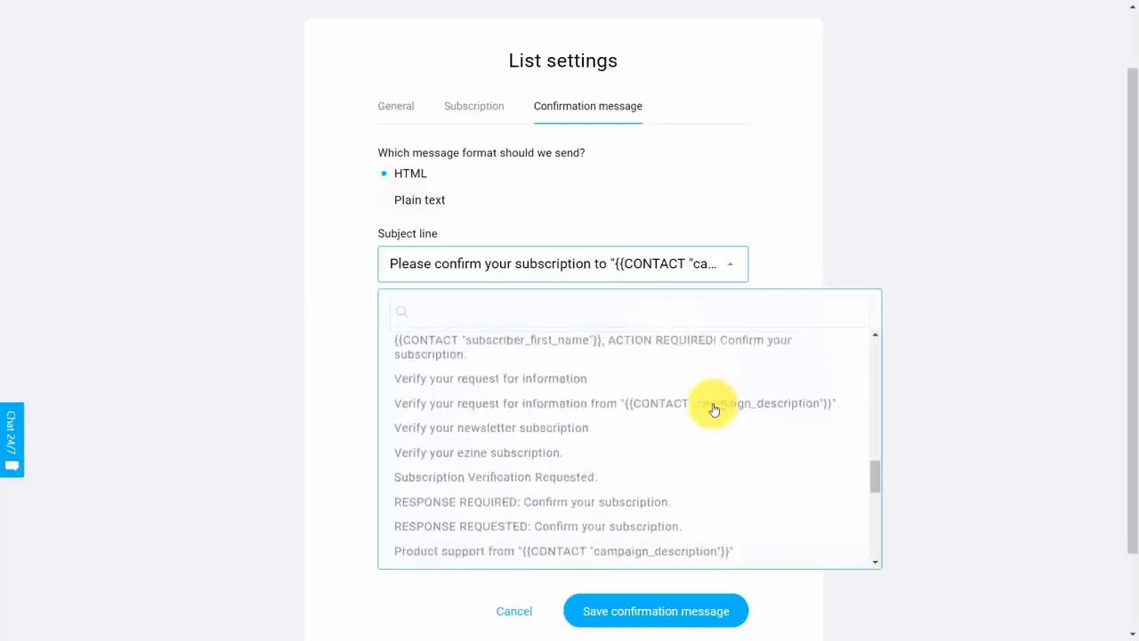
{"action": "scroll", "coordinate": [713, 409], "scroll_direction": "up", "scroll_amount": 5}
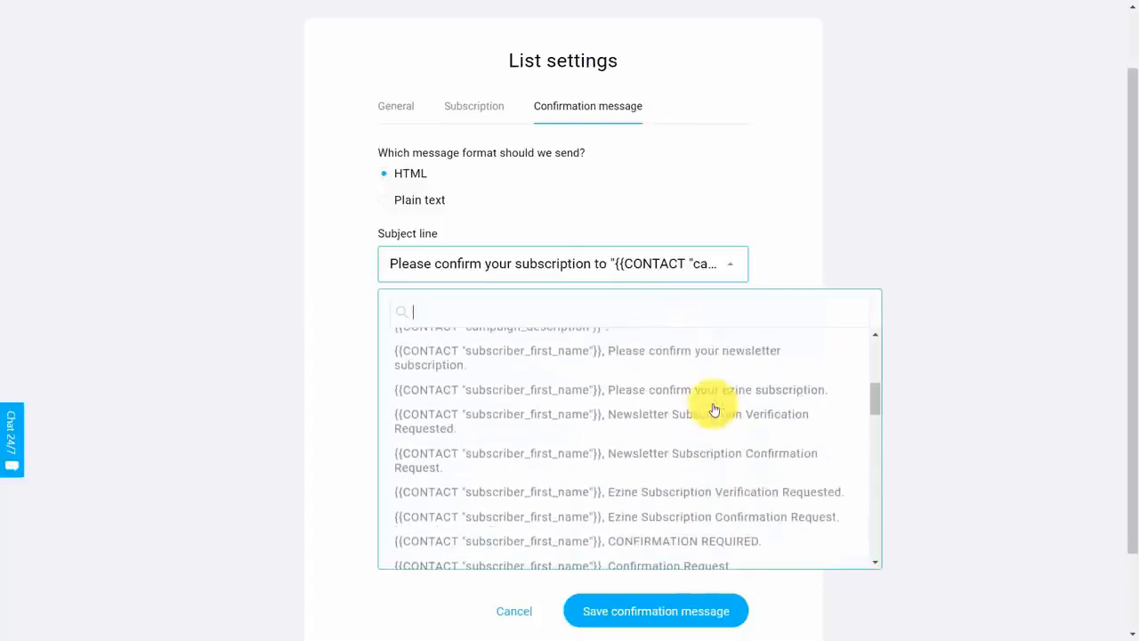
{"action": "scroll", "coordinate": [708, 402], "scroll_direction": "down", "scroll_amount": 5}
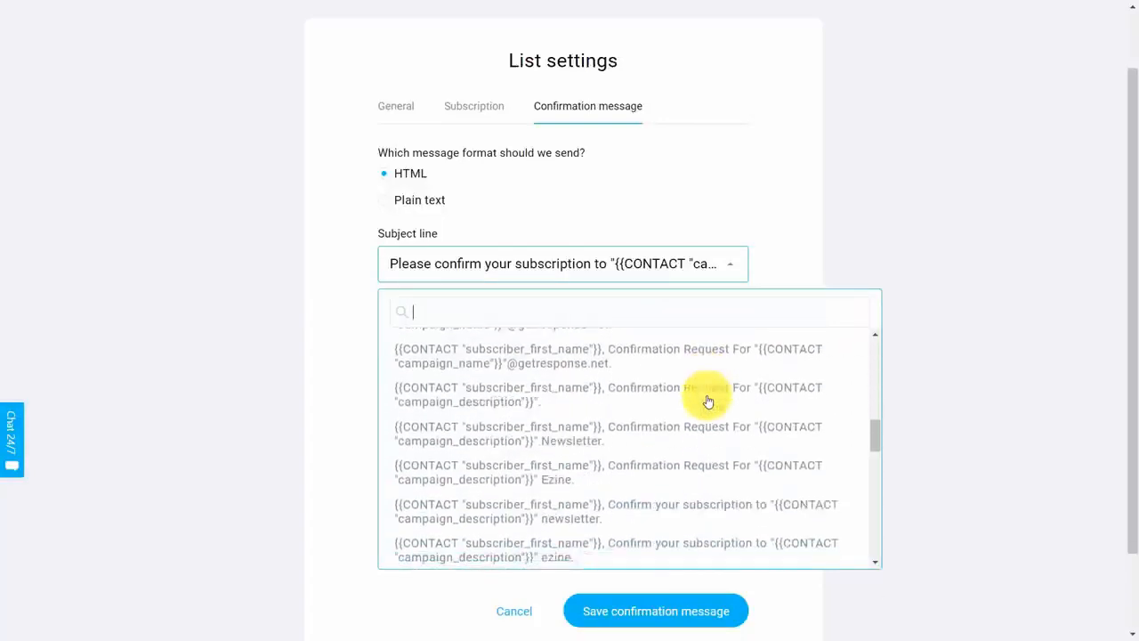
{"action": "scroll", "coordinate": [708, 403], "scroll_direction": "down", "scroll_amount": 3}
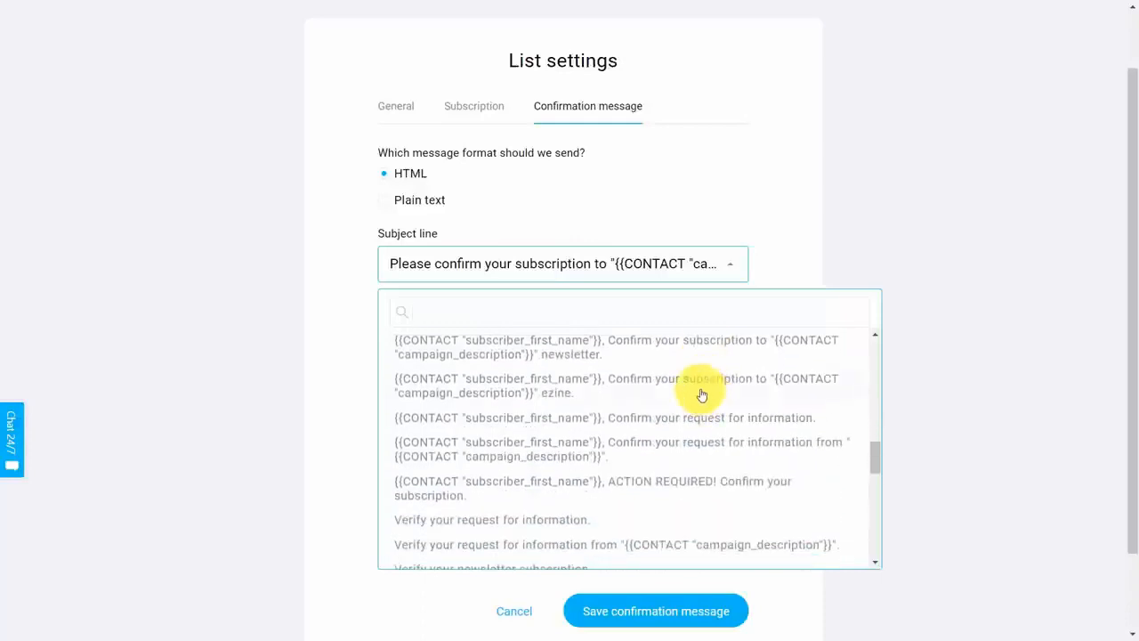
{"action": "left_click", "coordinate": [994, 355]}
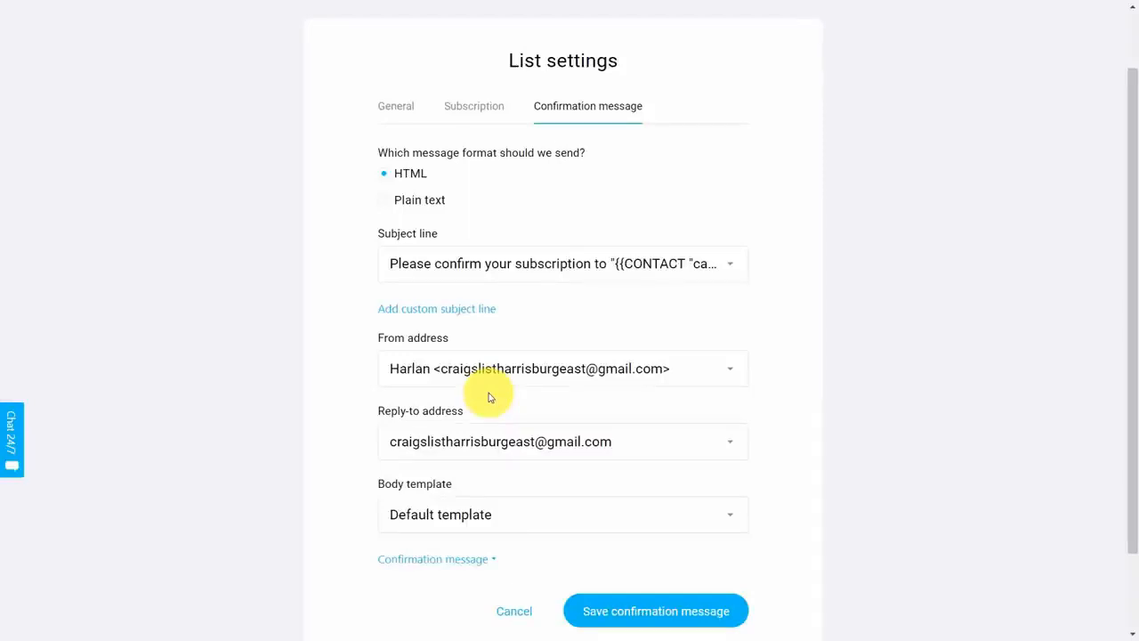
Examine the body templates available for the confirmation message, keeping the default template
{"action": "scroll", "coordinate": [488, 398], "scroll_direction": "down", "scroll_amount": 2}
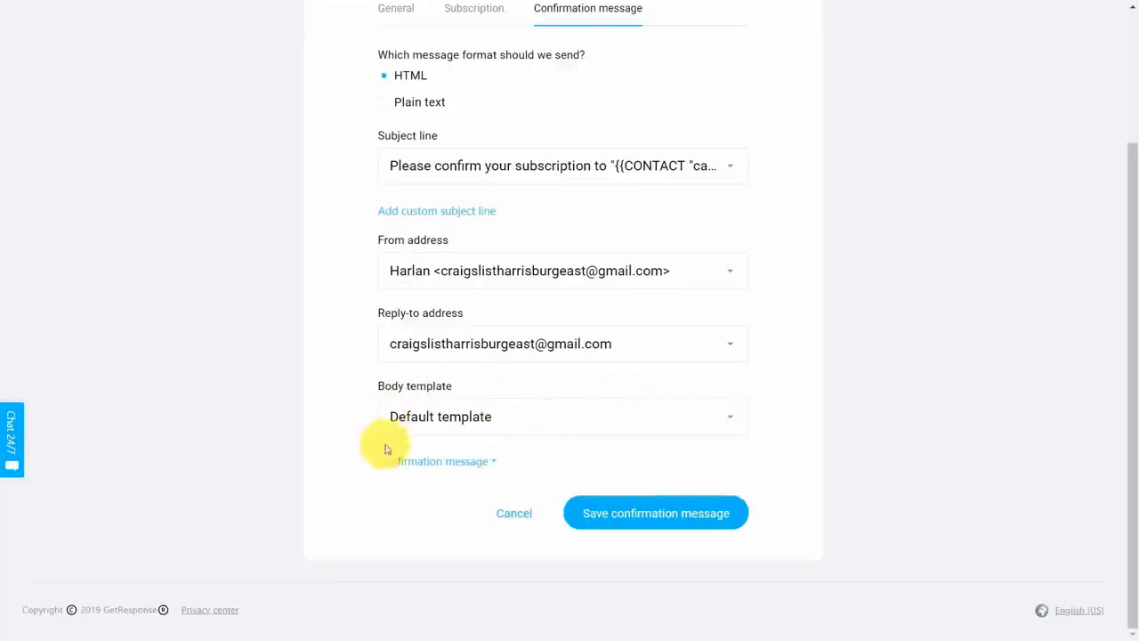
{"action": "left_click", "coordinate": [734, 425]}
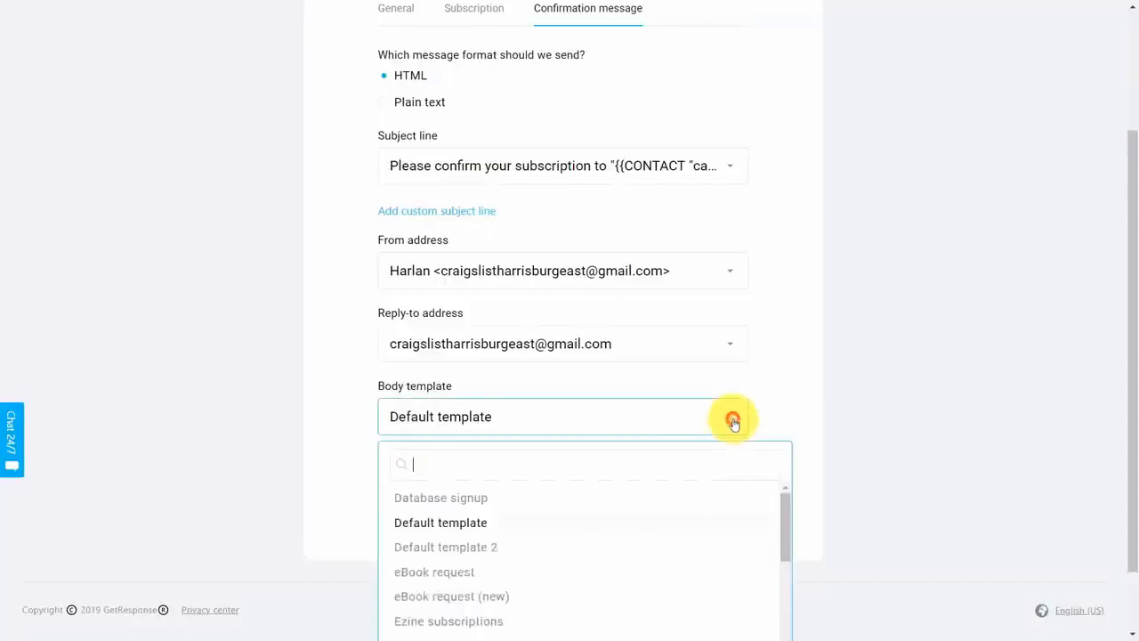
{"action": "scroll", "coordinate": [732, 419], "scroll_direction": "down", "scroll_amount": 1}
{"action": "scroll", "coordinate": [717, 464], "scroll_direction": "down", "scroll_amount": 5}
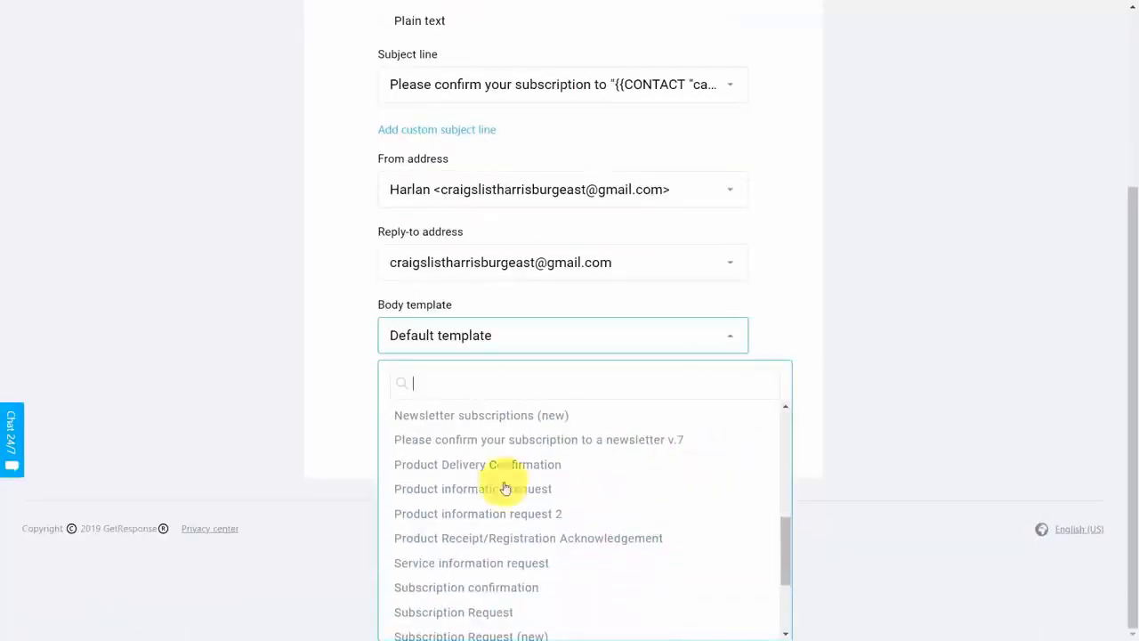
{"action": "scroll", "coordinate": [525, 539], "scroll_direction": "down", "scroll_amount": 1}
{"action": "scroll", "coordinate": [527, 547], "scroll_direction": "down", "scroll_amount": 1}
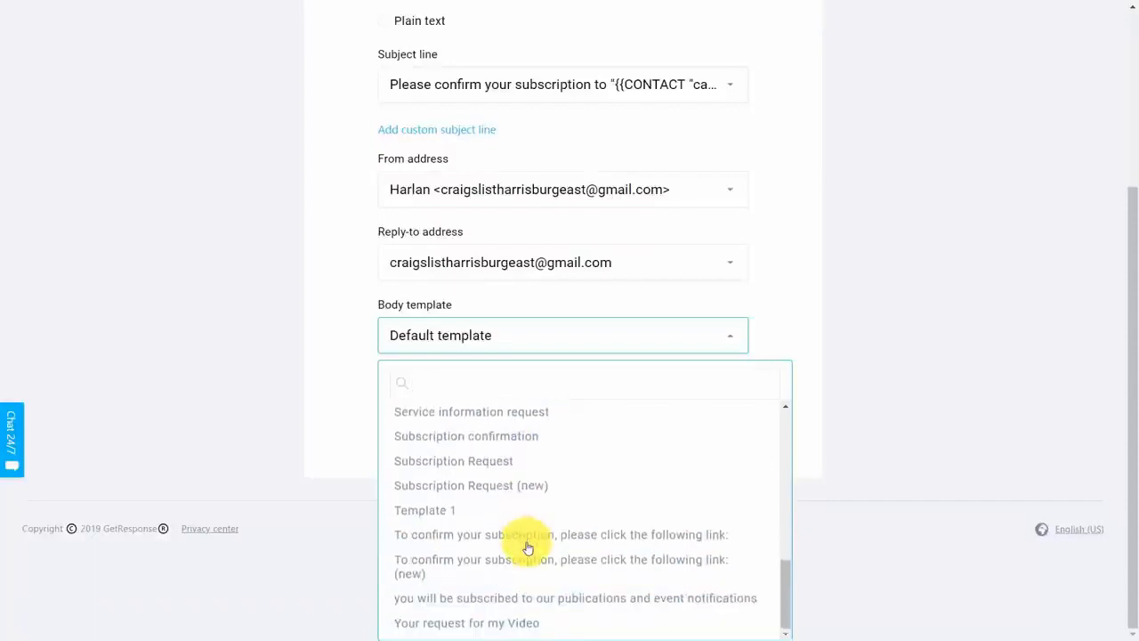
{"action": "left_click", "coordinate": [937, 463]}
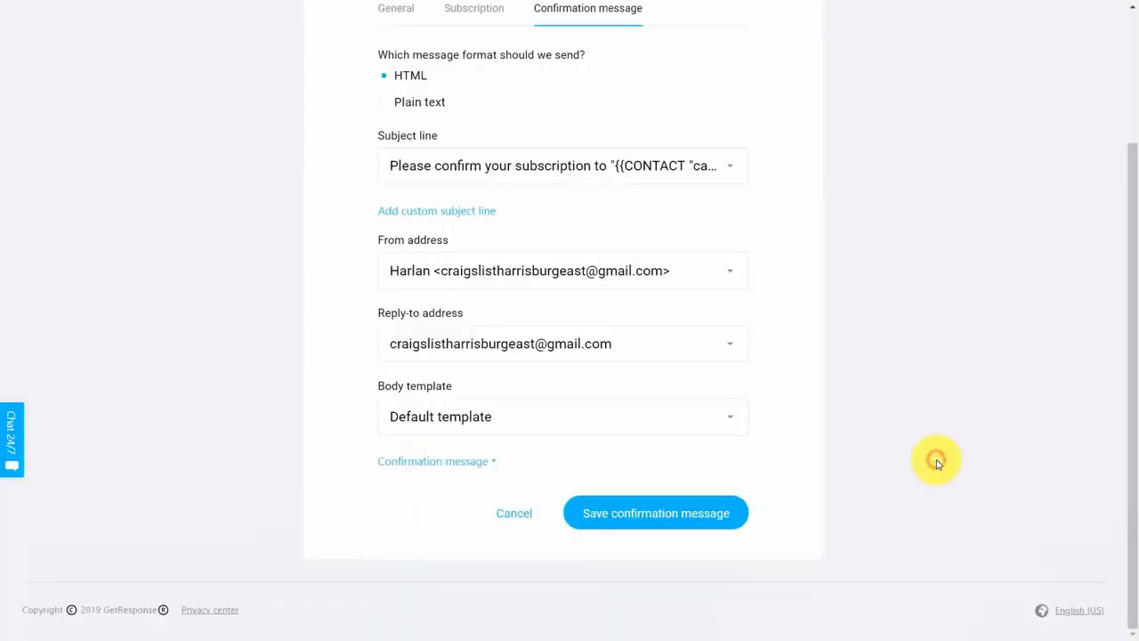
Expand the confirmation message preview and review the default template's full body text down to the signature
{"action": "left_click", "coordinate": [451, 463]}
{"action": "scroll", "coordinate": [451, 464], "scroll_direction": "down", "scroll_amount": 1}
{"action": "scroll", "coordinate": [603, 451], "scroll_direction": "down", "scroll_amount": 2}
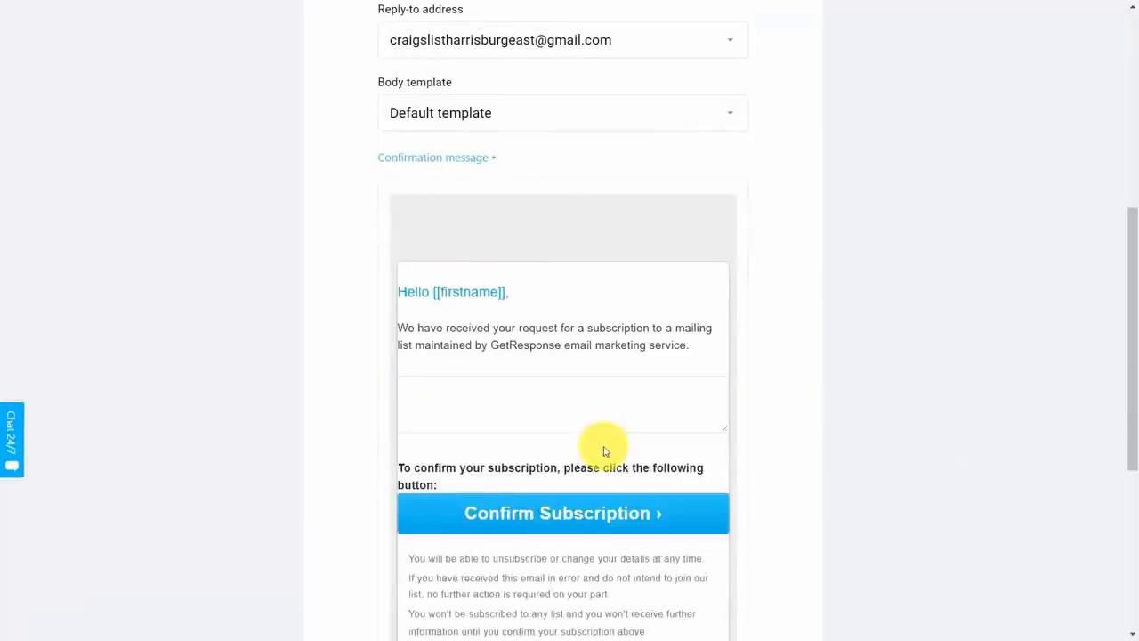
{"action": "scroll", "coordinate": [603, 451], "scroll_direction": "down", "scroll_amount": 1}
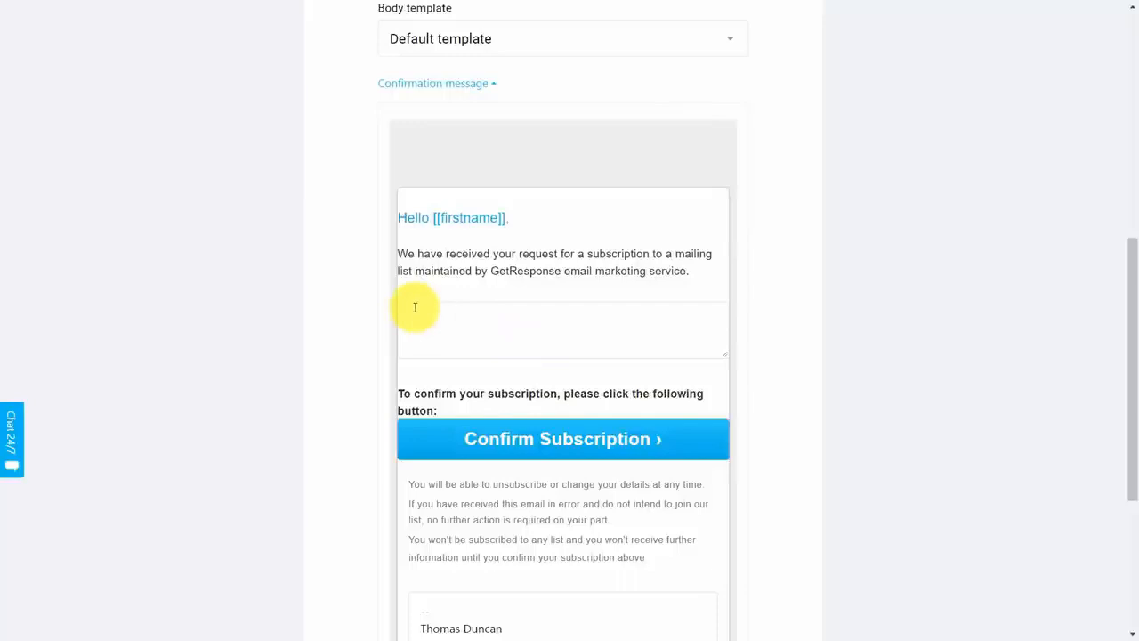
{"action": "scroll", "coordinate": [611, 364], "scroll_direction": "down", "scroll_amount": 4}
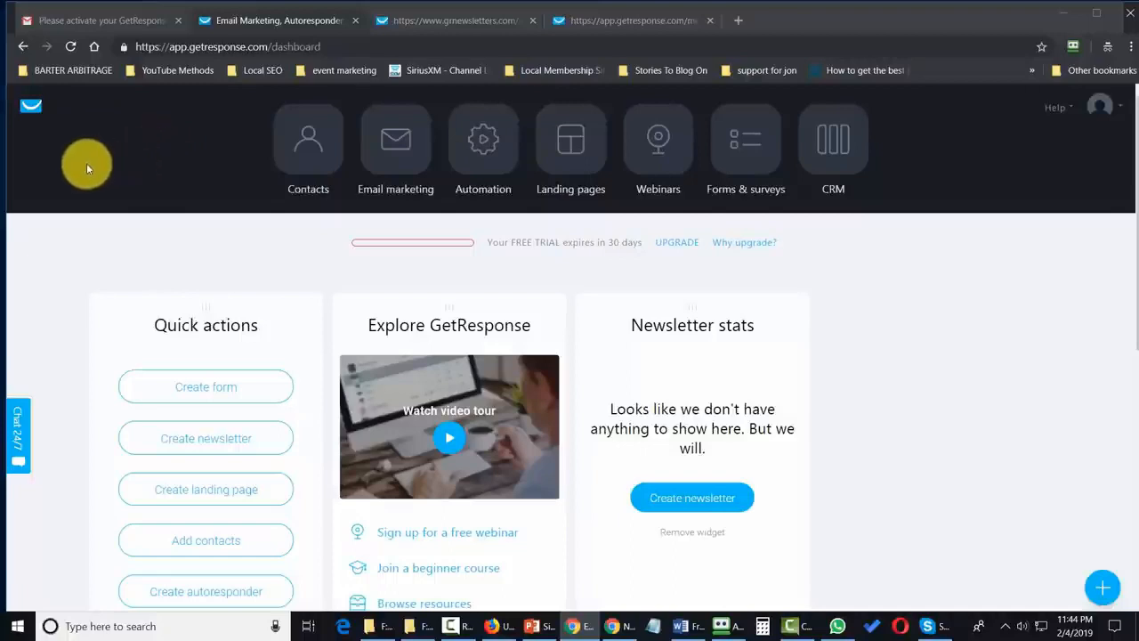
Go to Forms & surveys from the dashboard and start creating a new form
{"action": "left_click", "coordinate": [737, 144]}
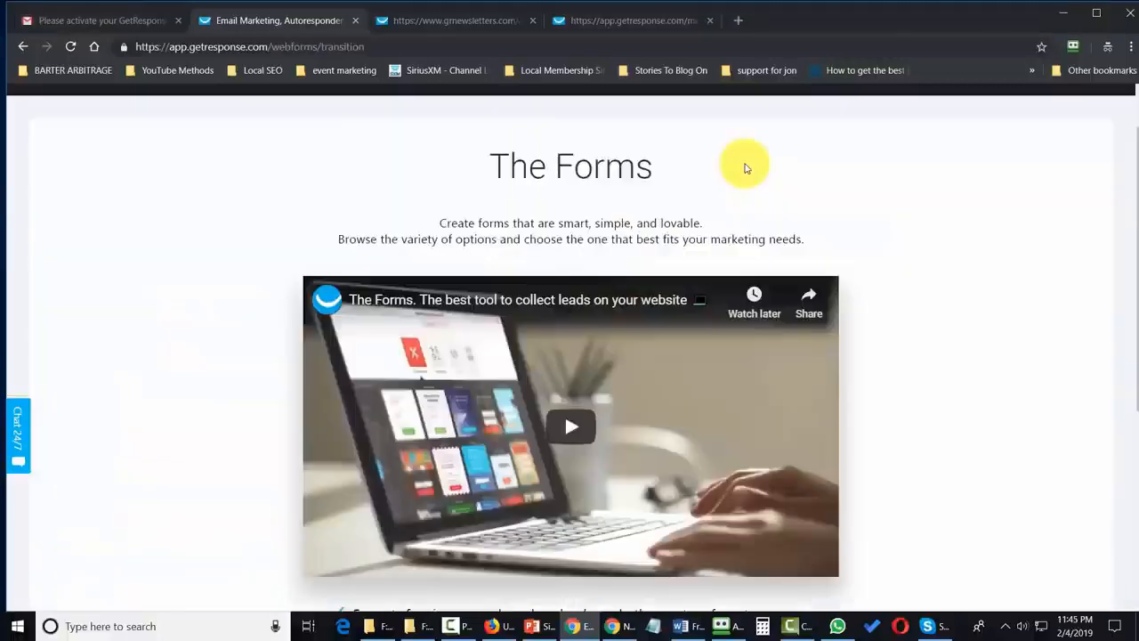
{"action": "scroll", "coordinate": [737, 142], "scroll_direction": "down", "scroll_amount": 4}
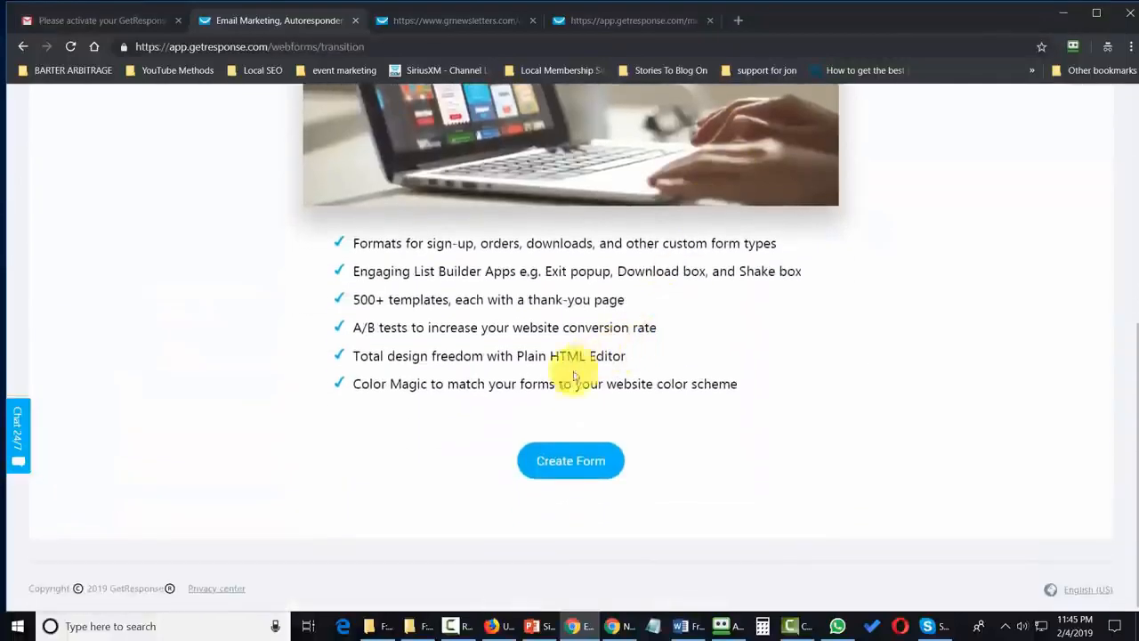
{"action": "left_click", "coordinate": [565, 471]}
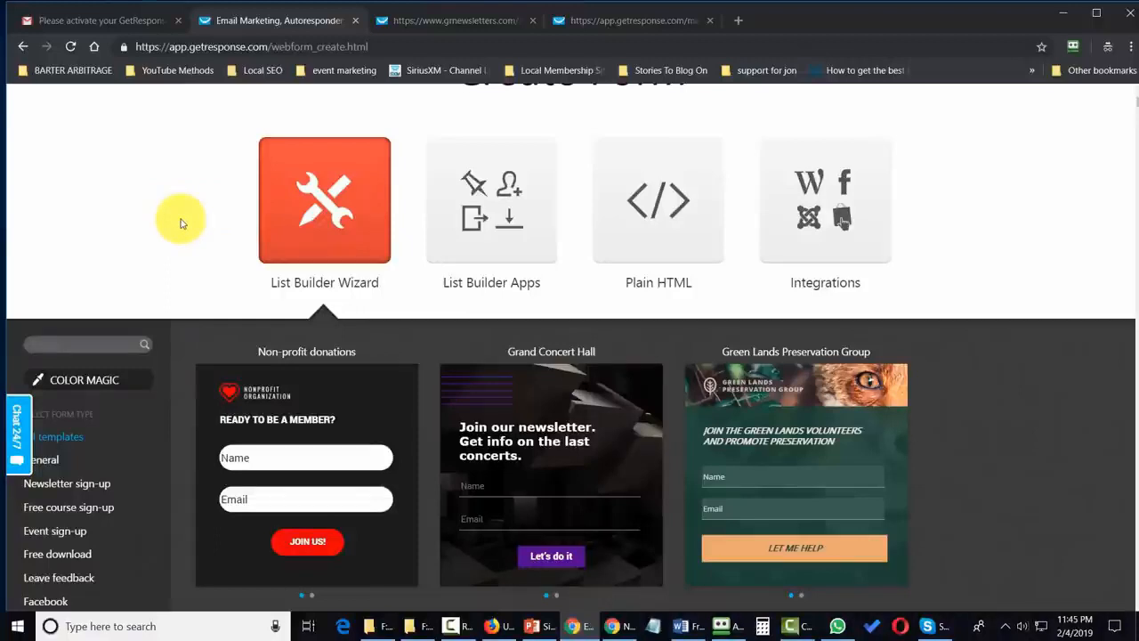
Filter the List Builder Wizard templates to the Blank form type
{"action": "scroll", "coordinate": [180, 223], "scroll_direction": "down", "scroll_amount": 2}
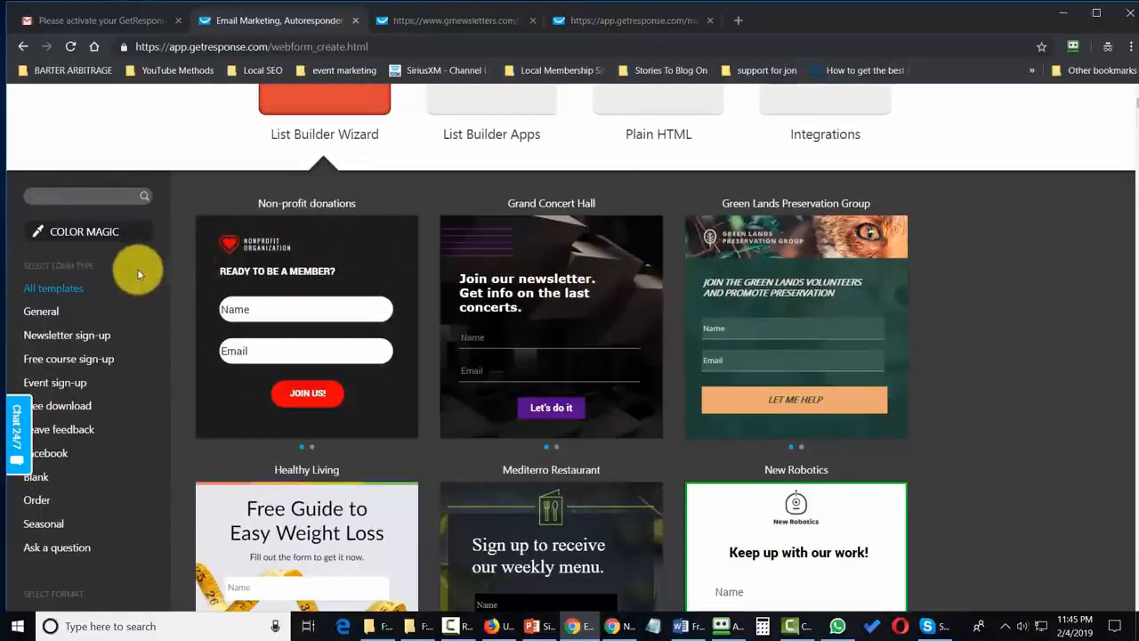
{"action": "scroll", "coordinate": [135, 274], "scroll_direction": "up", "scroll_amount": 1}
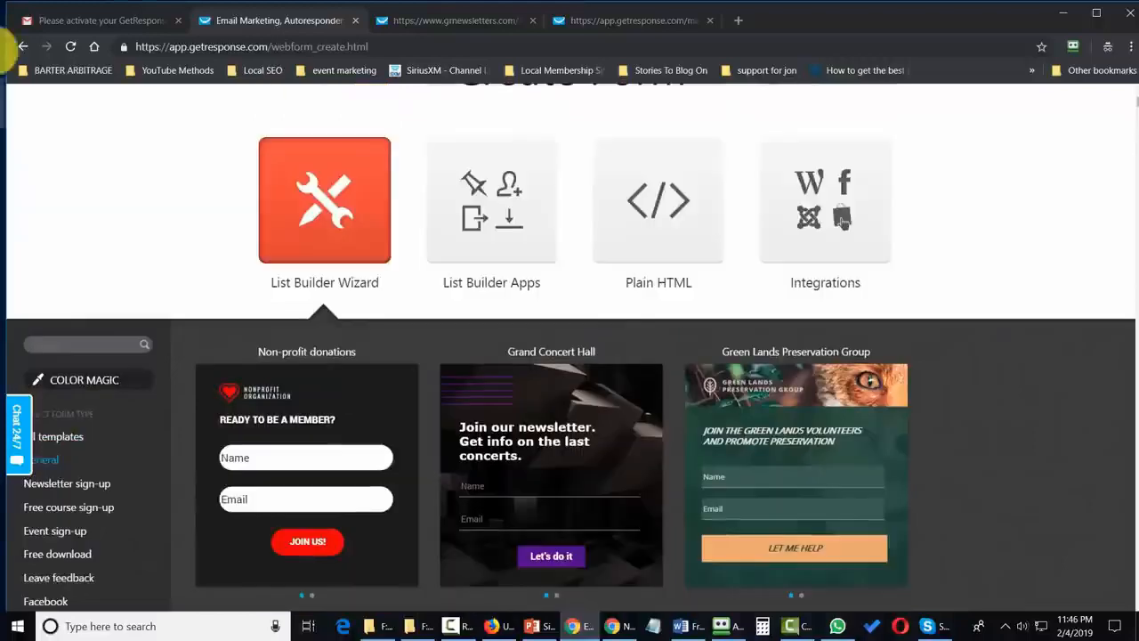
{"action": "scroll", "coordinate": [178, 198], "scroll_direction": "down", "scroll_amount": 2}
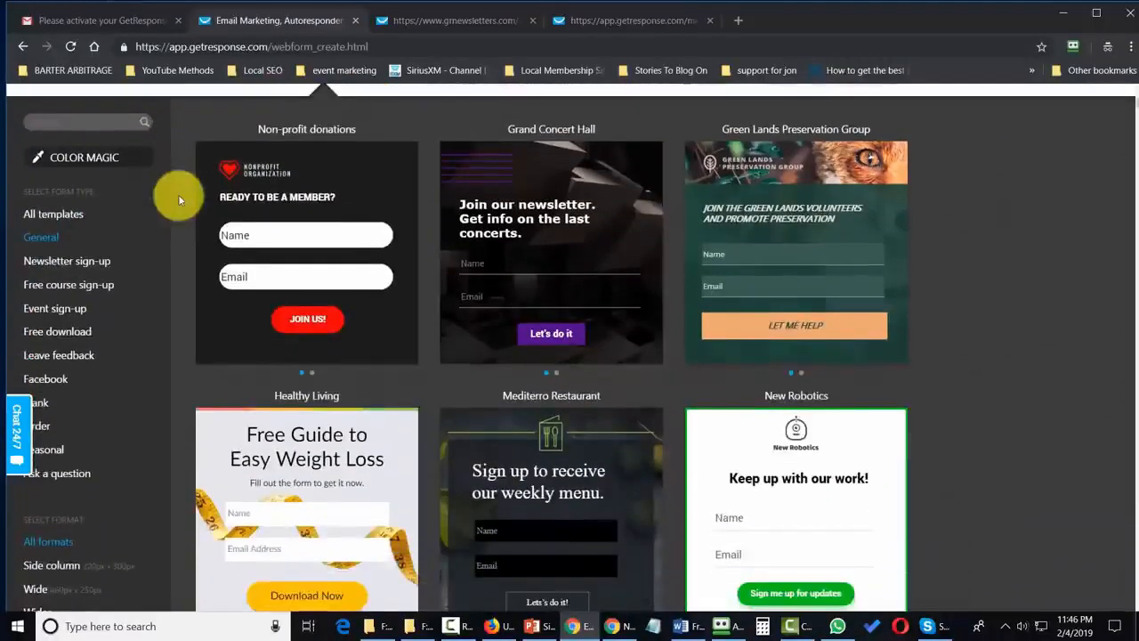
{"action": "scroll", "coordinate": [178, 198], "scroll_direction": "down", "scroll_amount": 1}
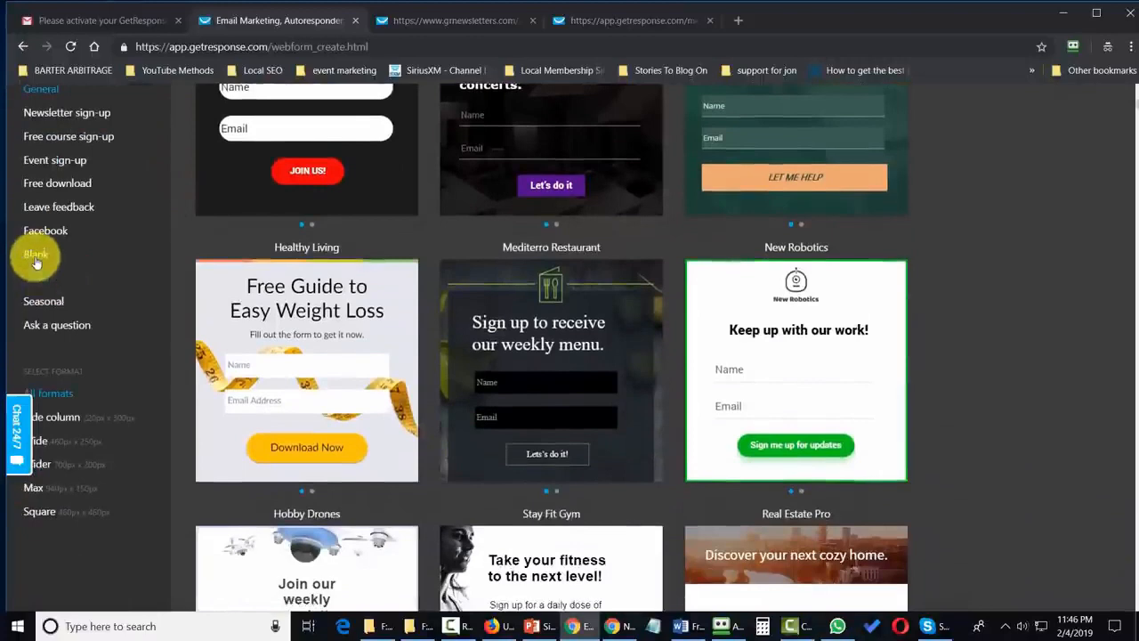
{"action": "left_click", "coordinate": [36, 258]}
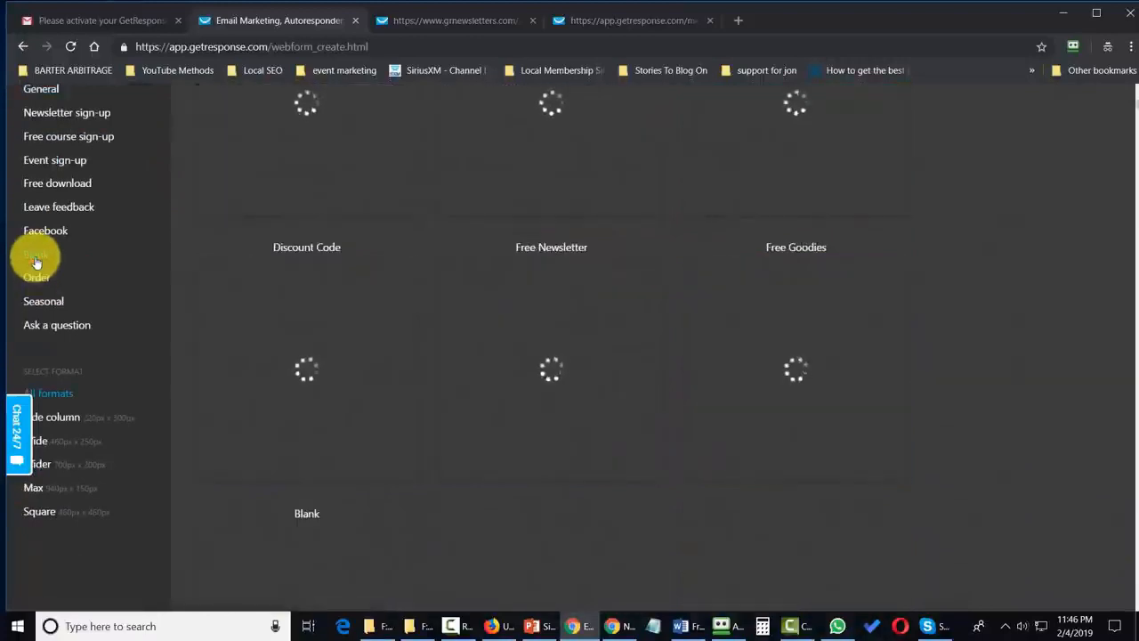
Look through the filtered form templates and use the one named Blank
{"action": "scroll", "coordinate": [36, 262], "scroll_direction": "down", "scroll_amount": 1}
{"action": "scroll", "coordinate": [37, 262], "scroll_direction": "up", "scroll_amount": 6}
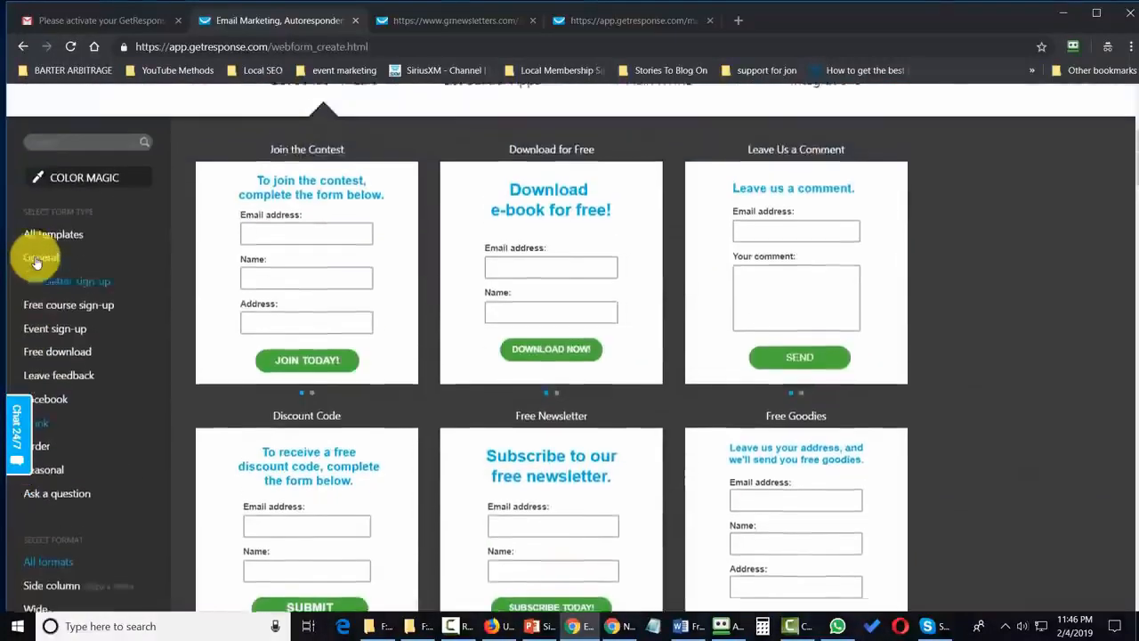
{"action": "scroll", "coordinate": [394, 288], "scroll_direction": "down", "scroll_amount": 2}
{"action": "scroll", "coordinate": [673, 267], "scroll_direction": "down", "scroll_amount": 1}
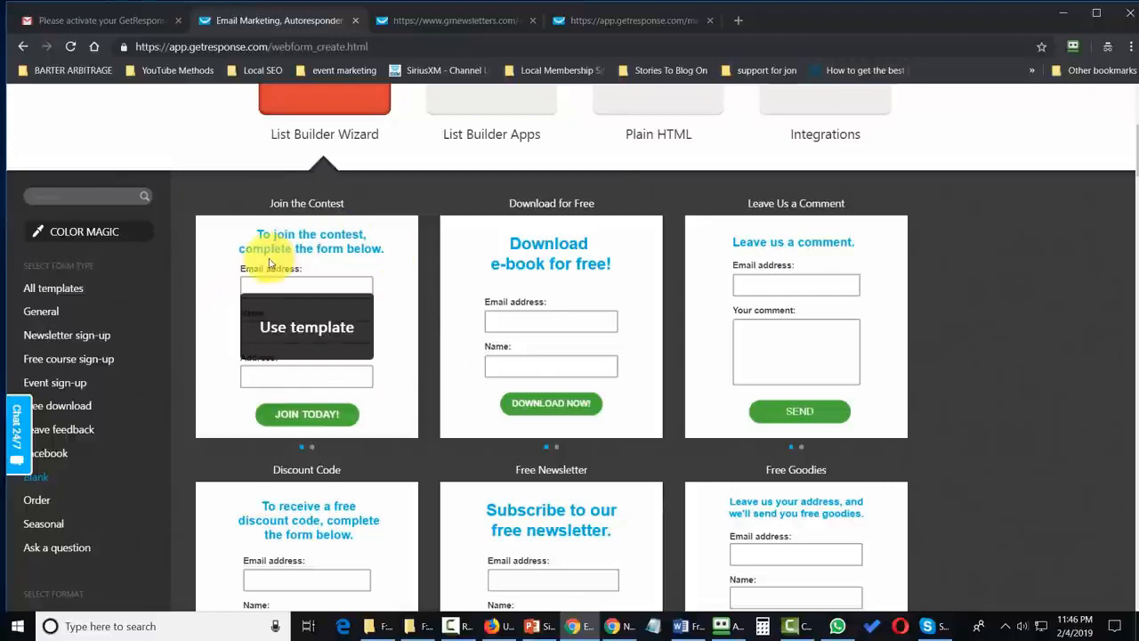
{"action": "scroll", "coordinate": [383, 262], "scroll_direction": "down", "scroll_amount": 6}
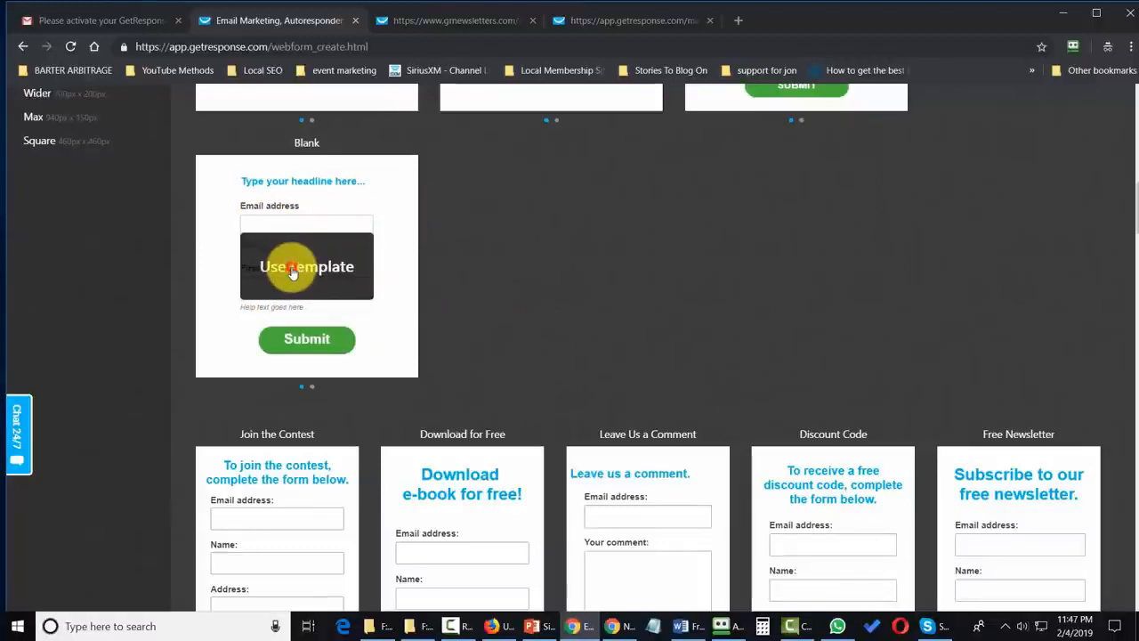
{"action": "left_click", "coordinate": [293, 272]}
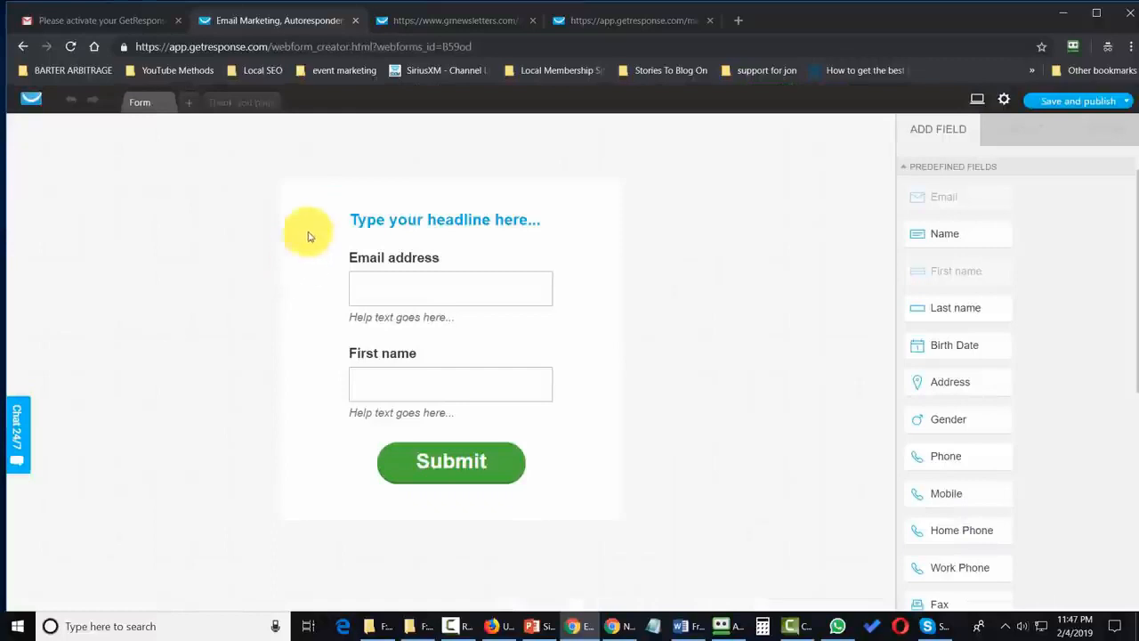
Replace the form's headline with "Click Here To Get Daily Video Tutorials" and center it
{"action": "left_click", "coordinate": [445, 218]}
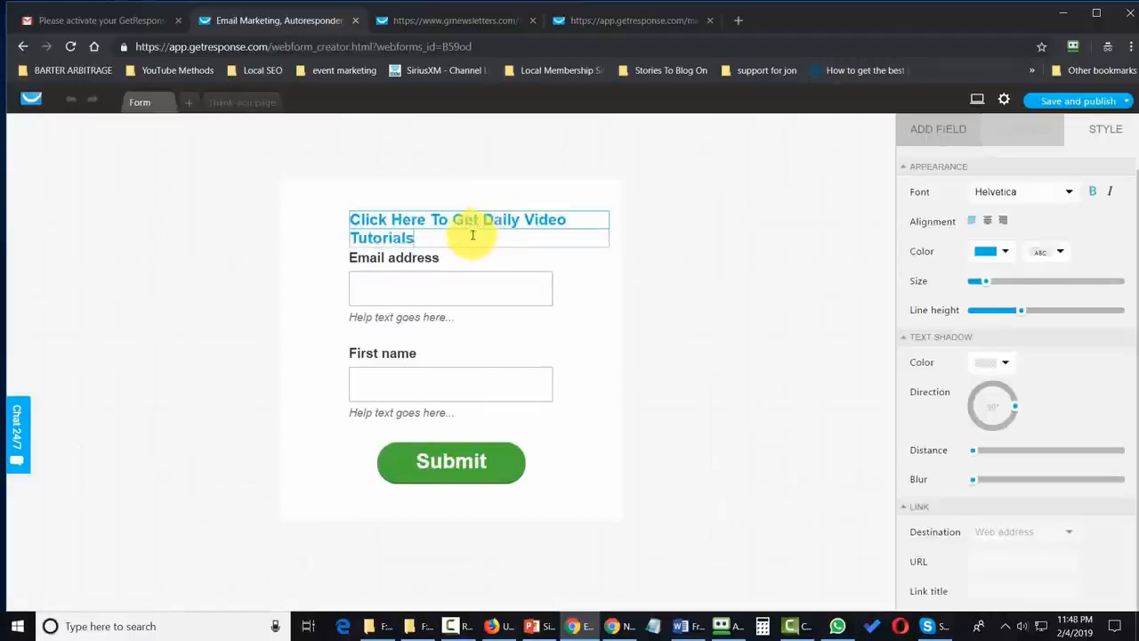
{"action": "left_click", "coordinate": [462, 236]}
{"action": "triple_click", "coordinate": [417, 226]}
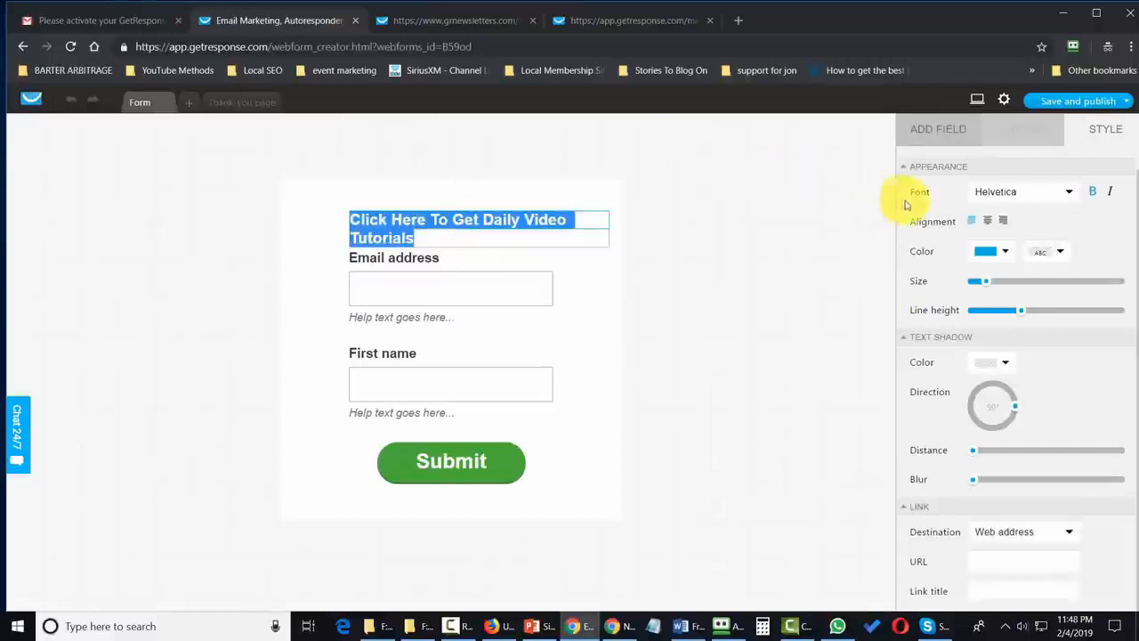
{"action": "left_click", "coordinate": [987, 221]}
{"action": "left_click", "coordinate": [445, 318]}
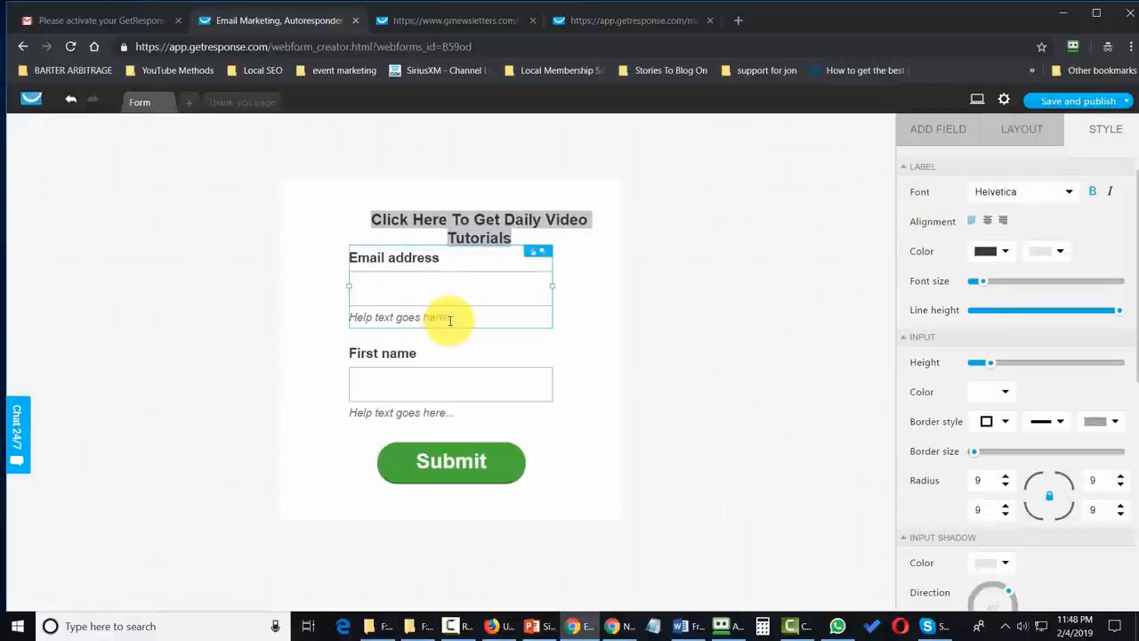
Select the whole form, set its width to 500 and slightly reduce the item spacing
{"action": "left_click", "coordinate": [579, 272]}
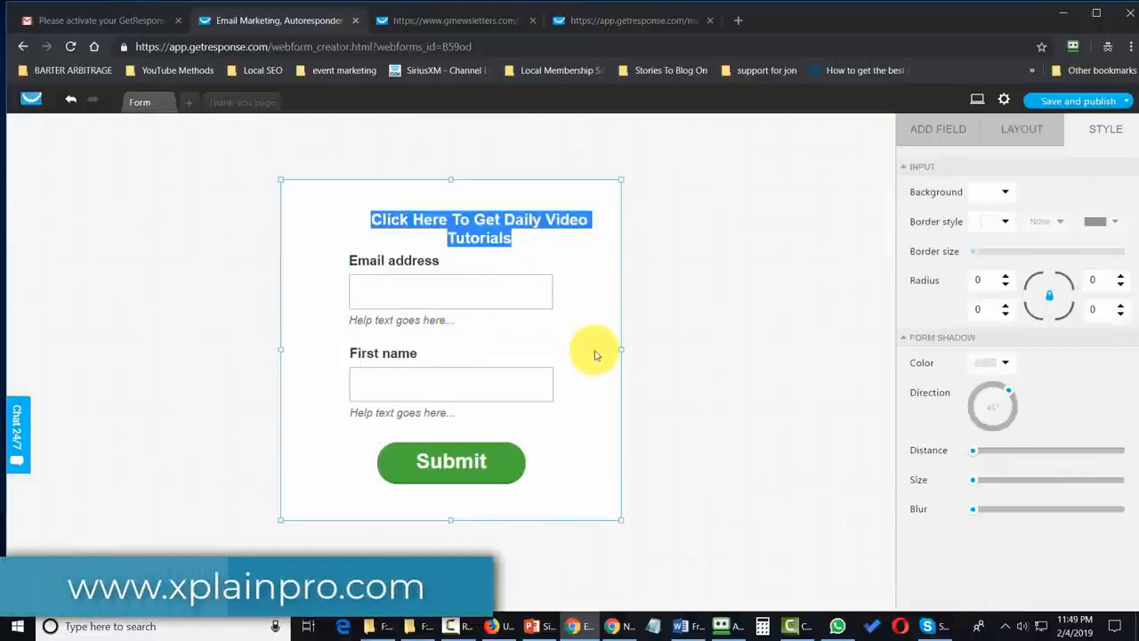
{"action": "left_click", "coordinate": [940, 125]}
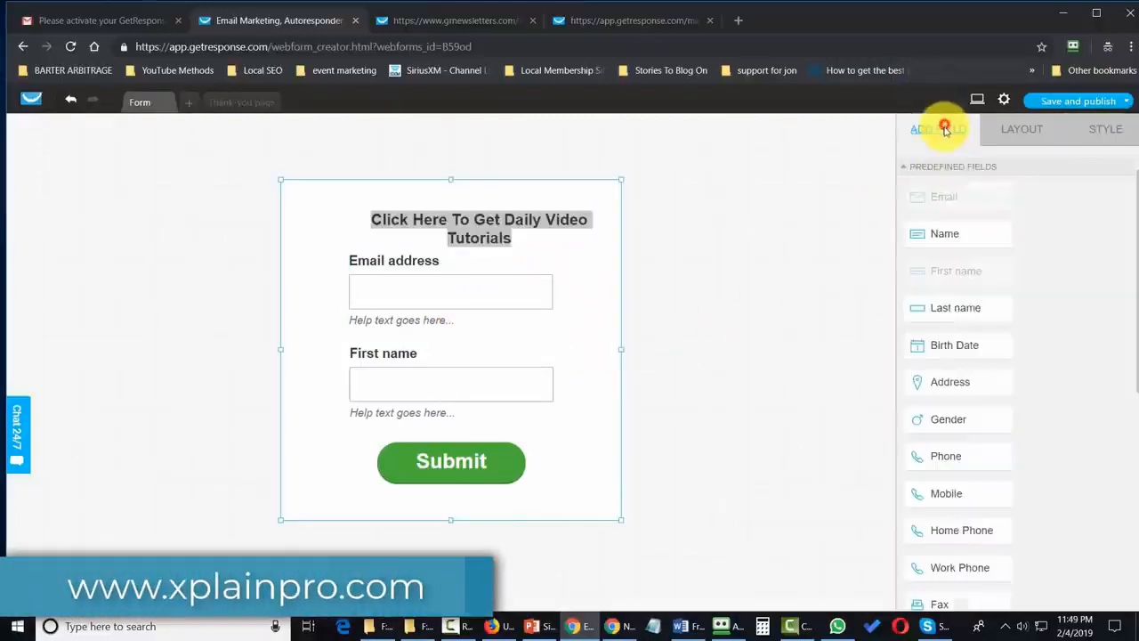
{"action": "left_click", "coordinate": [1035, 136]}
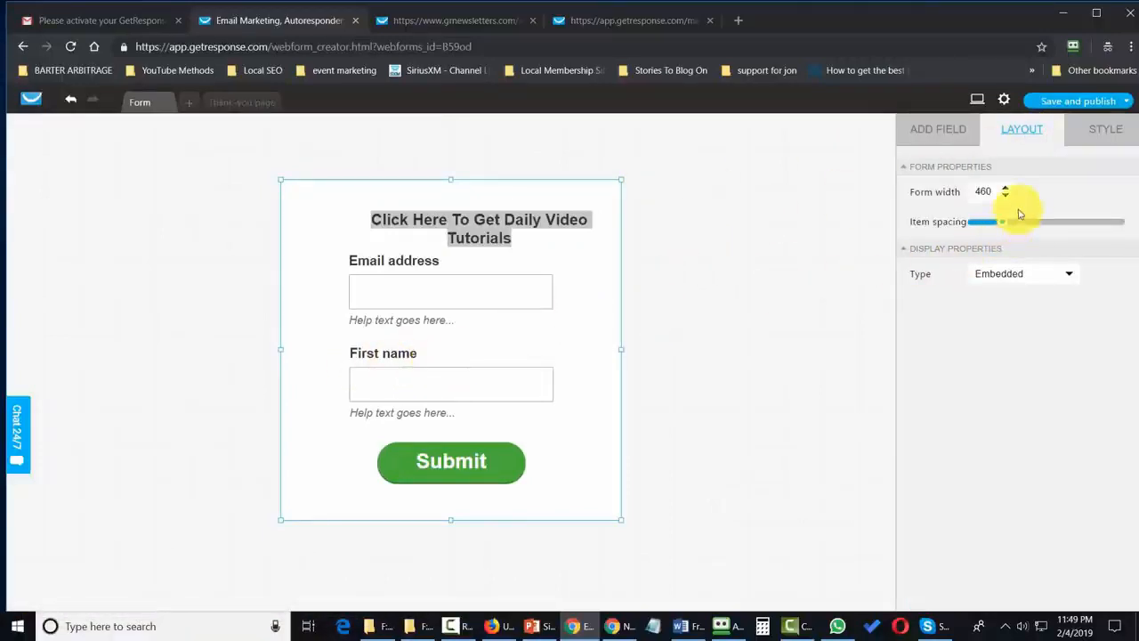
{"action": "left_click", "coordinate": [982, 192]}
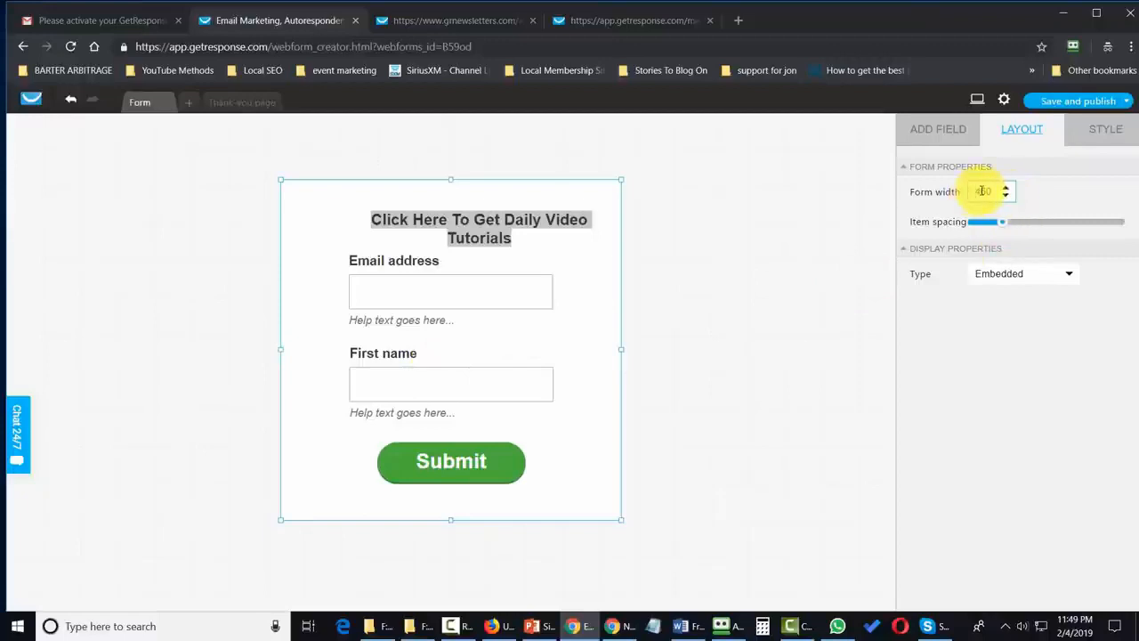
{"action": "double_click", "coordinate": [981, 191]}
{"action": "type", "text": "500"}
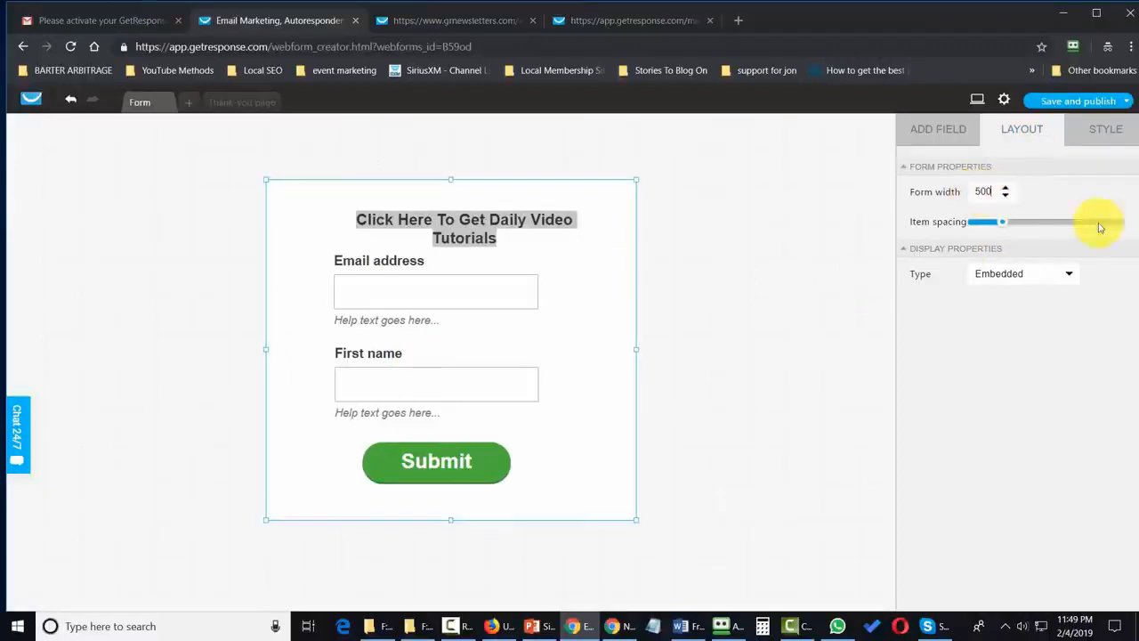
{"action": "left_click_drag", "start_coordinate": [1002, 224], "coordinate": [989, 223]}
Make the form's background transparent using the solid color options
{"action": "left_click", "coordinate": [1110, 135]}
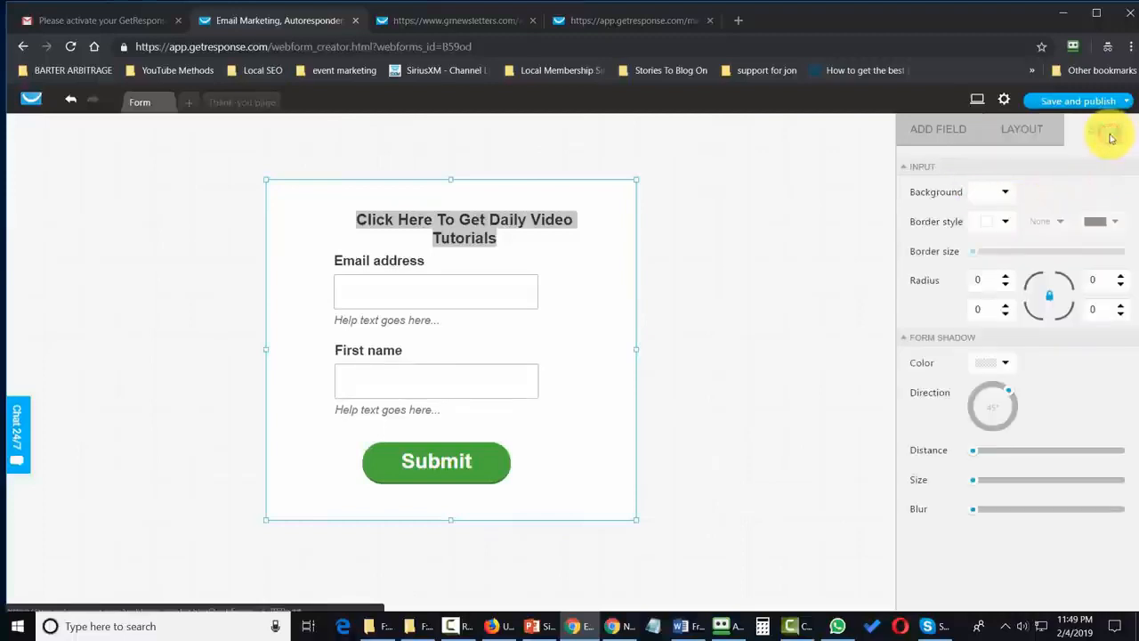
{"action": "left_click", "coordinate": [1004, 192]}
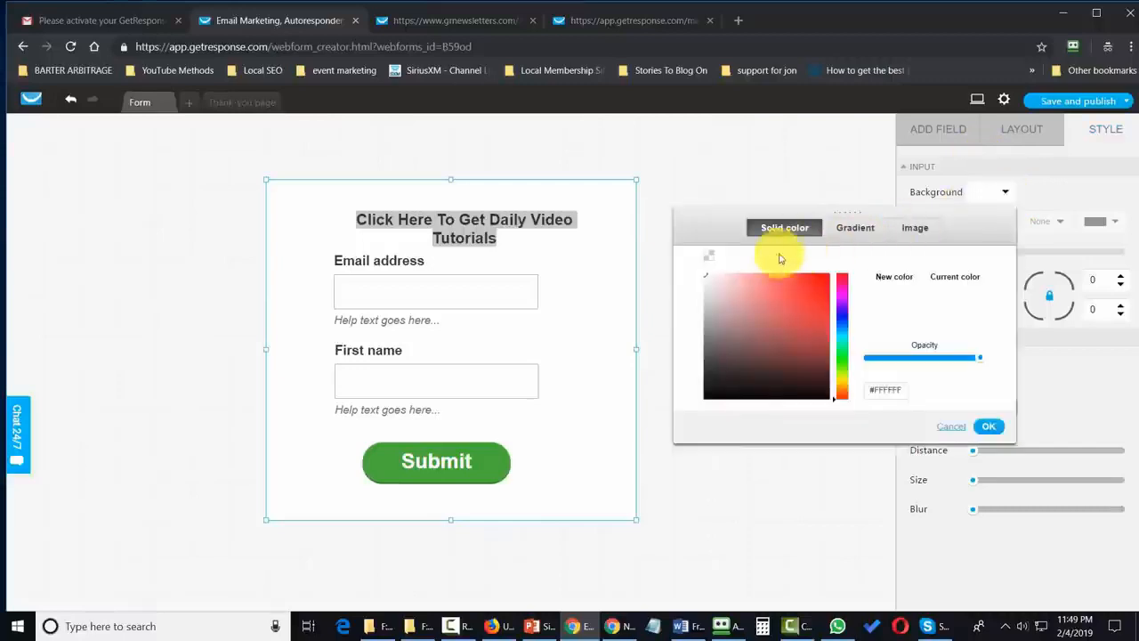
{"action": "left_click", "coordinate": [707, 259]}
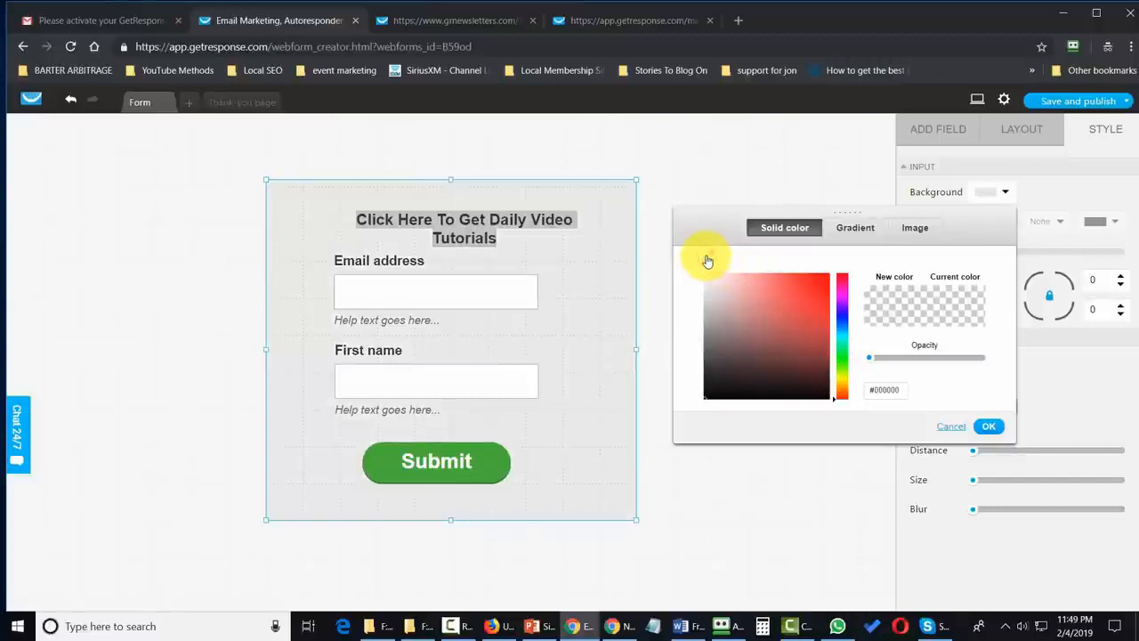
{"action": "left_click", "coordinate": [985, 429]}
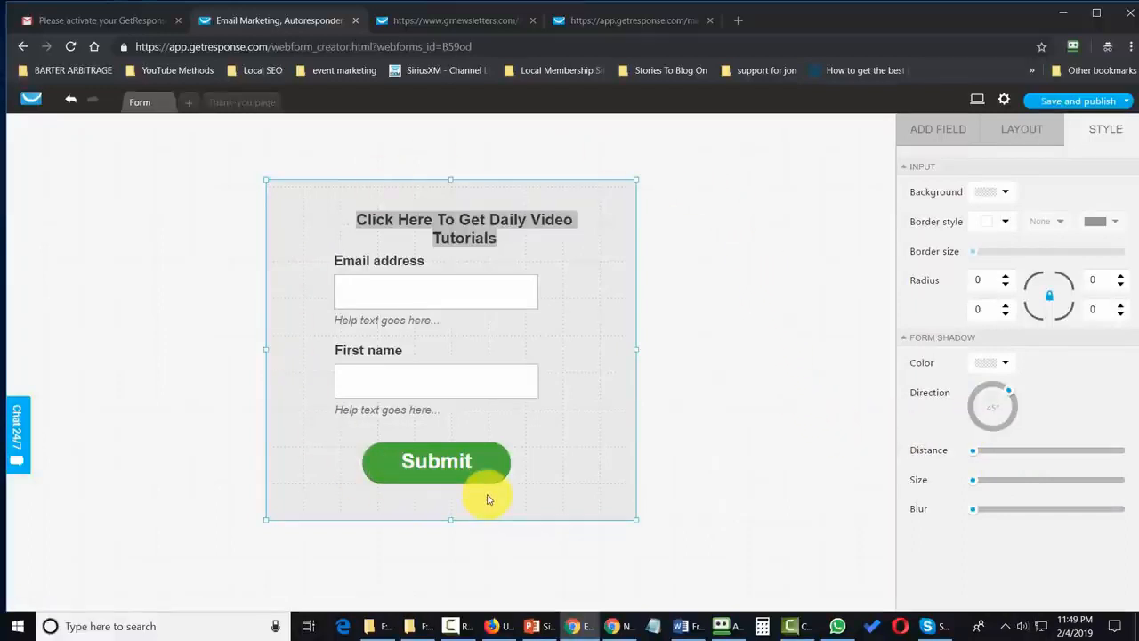
Open the form's thank-you page and make its background transparent as well
{"action": "left_click", "coordinate": [241, 103]}
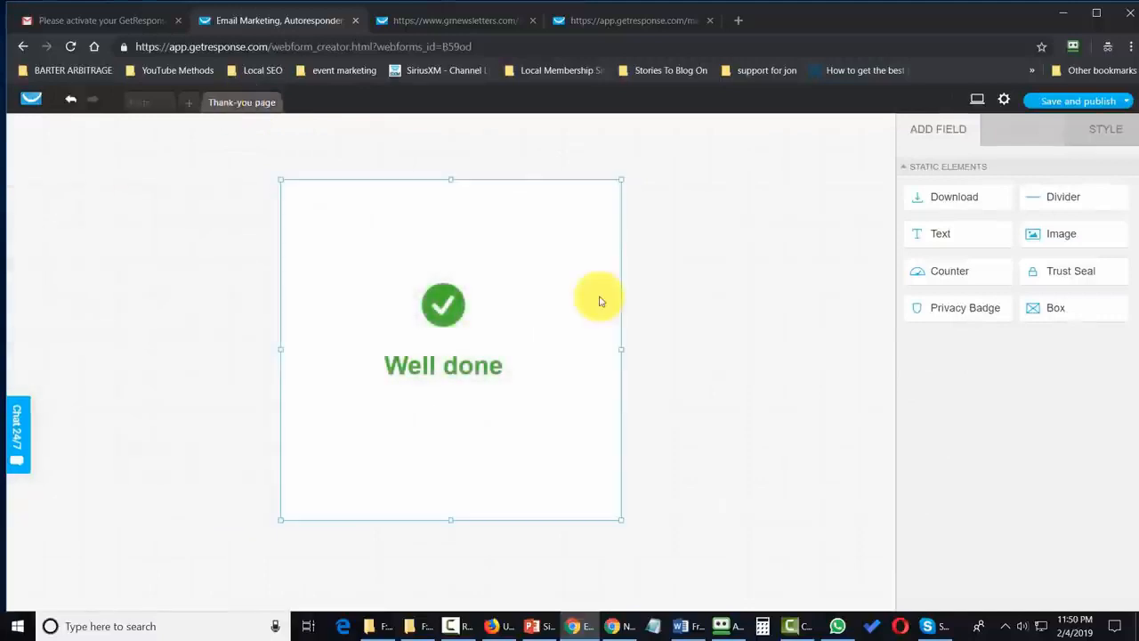
{"action": "left_click", "coordinate": [1105, 130]}
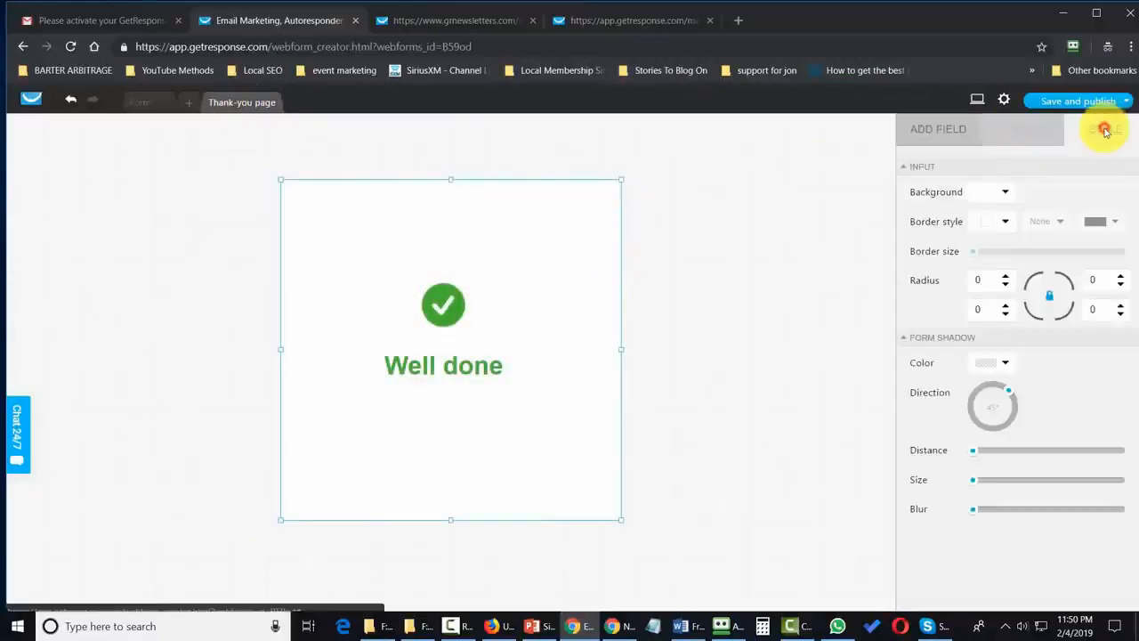
{"action": "left_click", "coordinate": [1005, 191]}
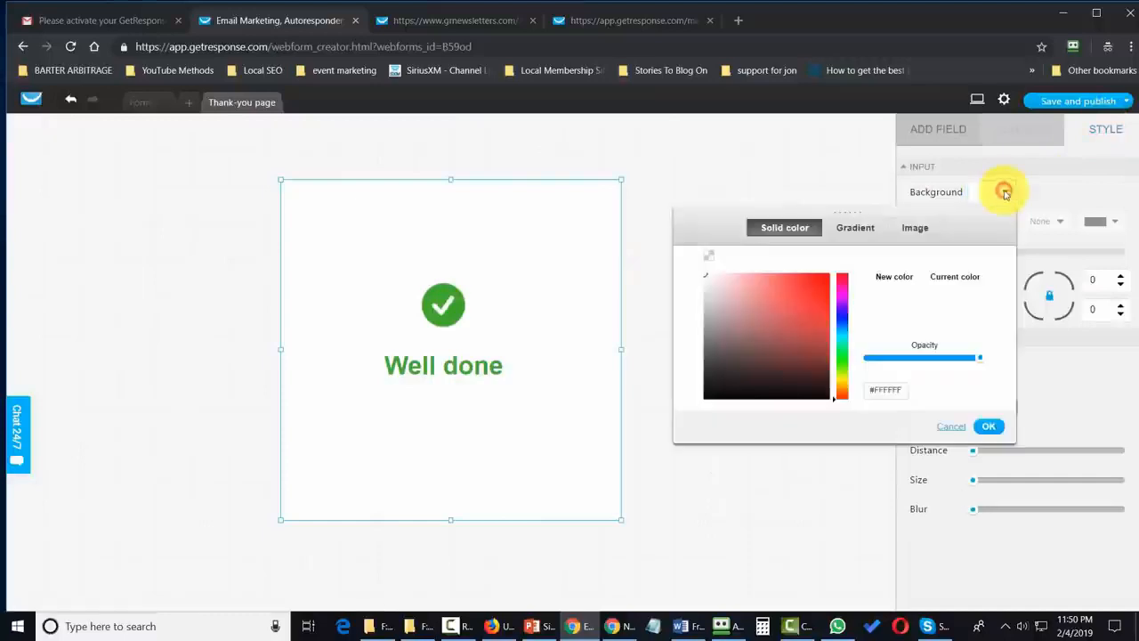
{"action": "left_click", "coordinate": [706, 258]}
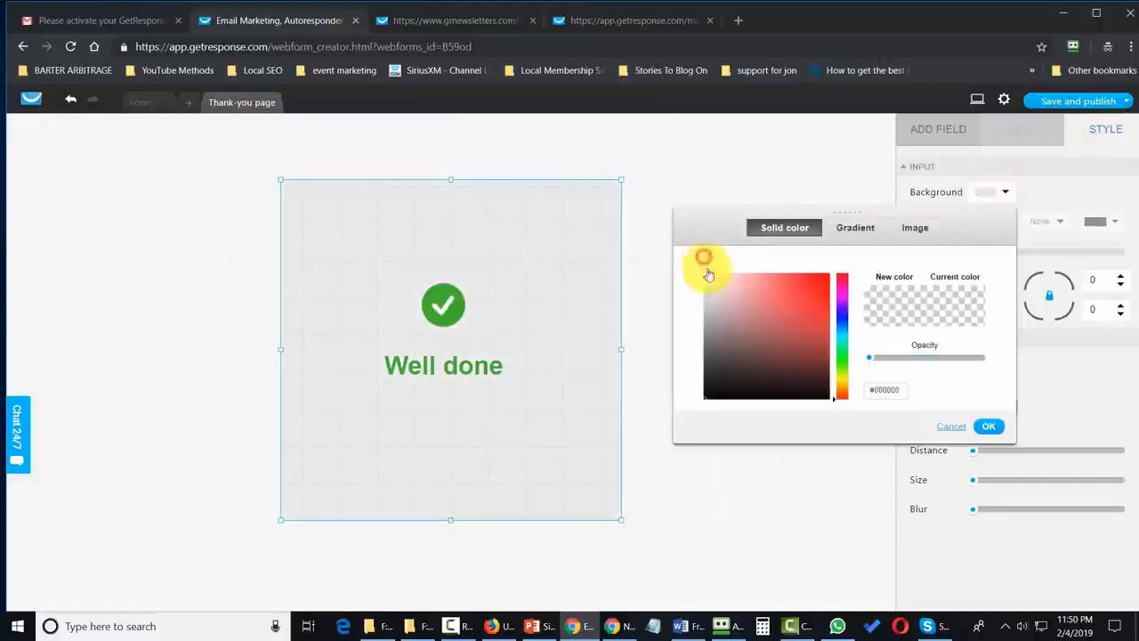
{"action": "left_click", "coordinate": [984, 428]}
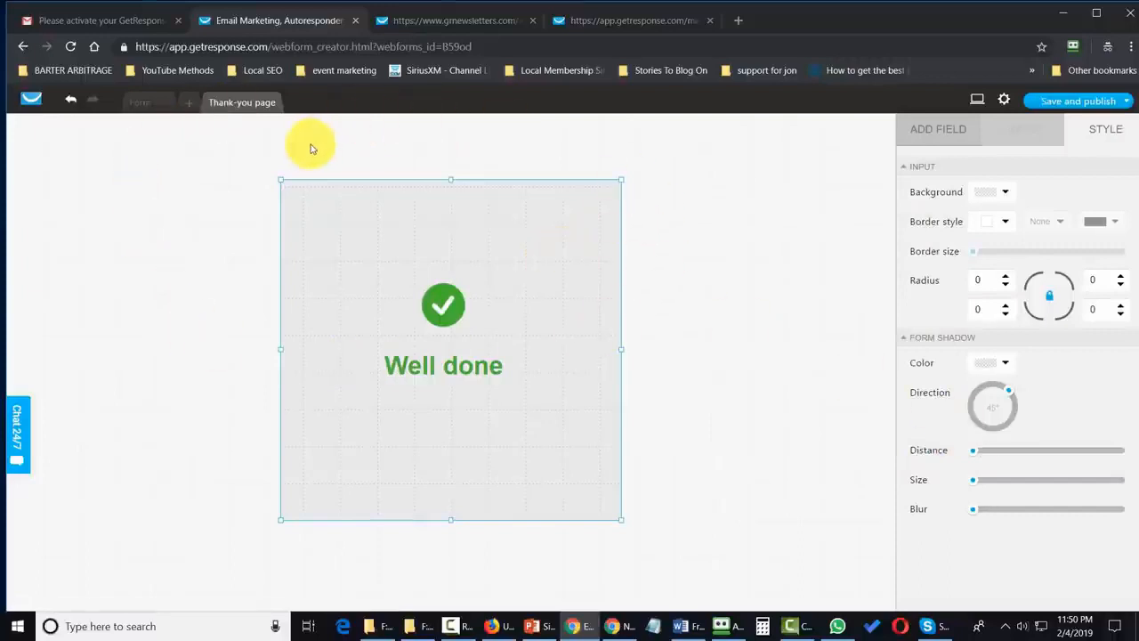
Save and publish the form, try to copy its JavaScript code, and dismiss the Flash permission request
{"action": "left_click", "coordinate": [1125, 103]}
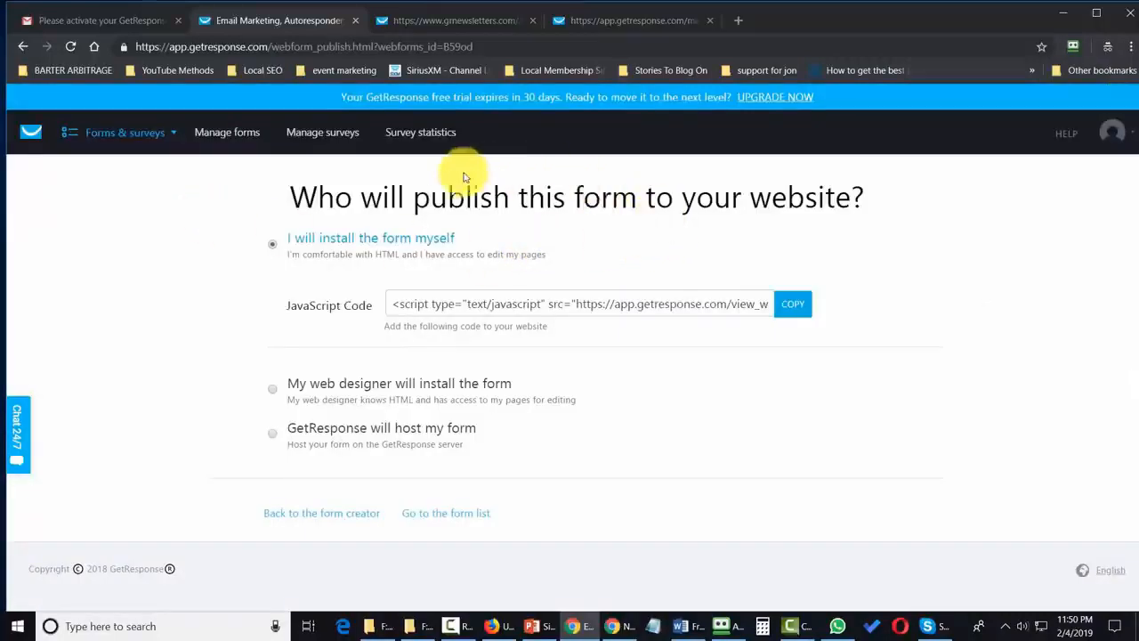
{"action": "left_click", "coordinate": [792, 303]}
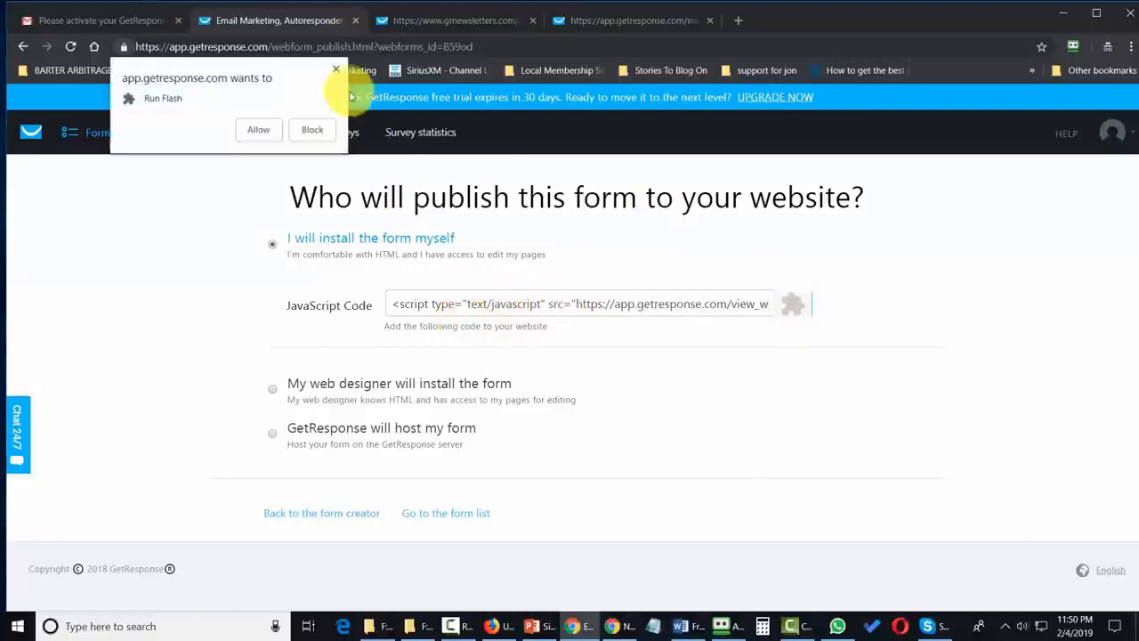
{"action": "left_click", "coordinate": [335, 68]}
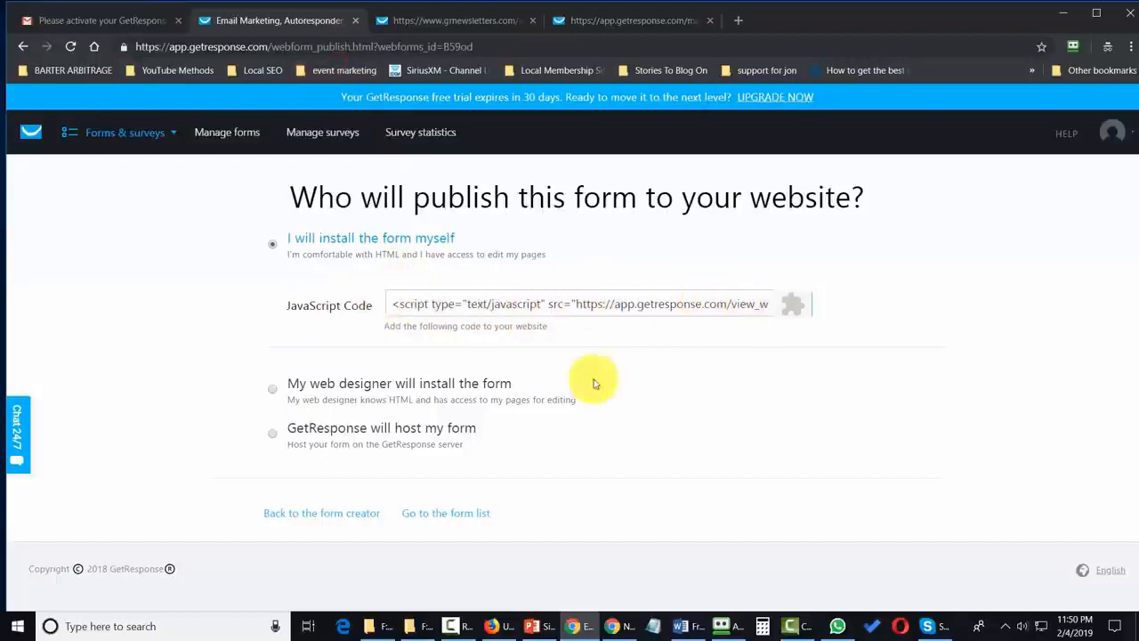
Choose the option to have GetResponse host the form and copy the form link
{"action": "left_click", "coordinate": [274, 436]}
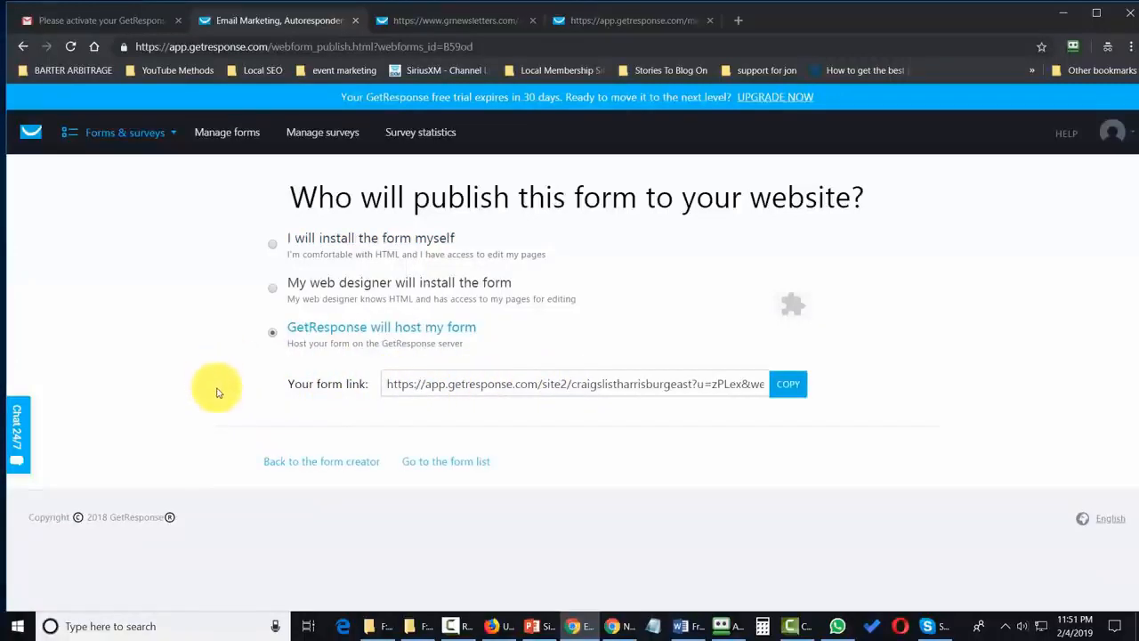
{"action": "left_click", "coordinate": [786, 390]}
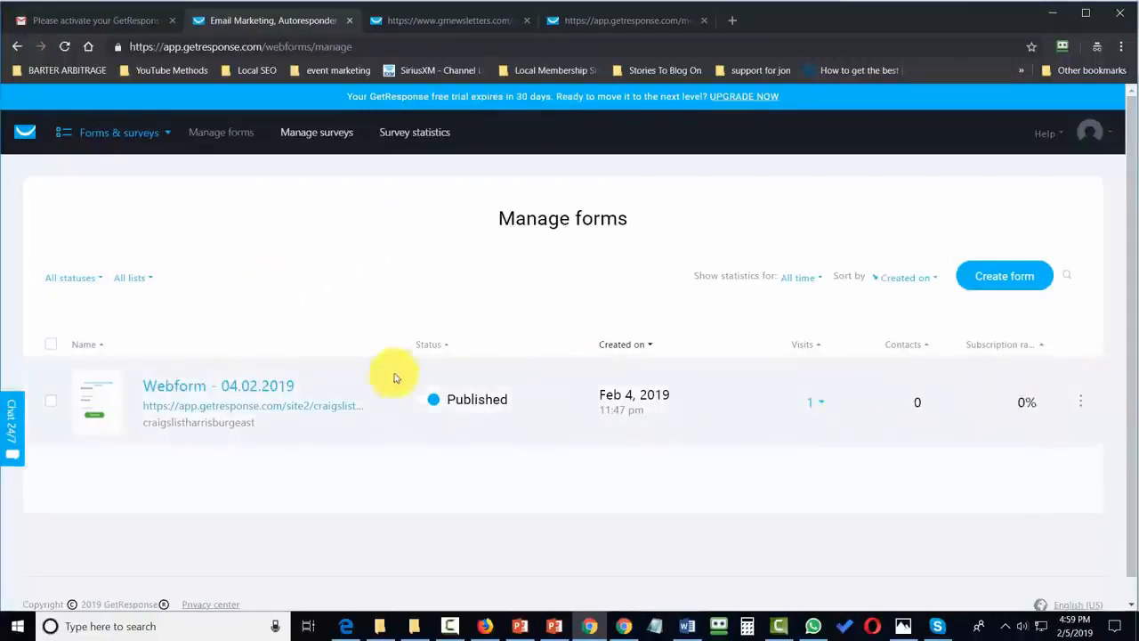
Reopen the published webform for editing from the form list, and save and publish it again
{"action": "left_click", "coordinate": [1082, 403]}
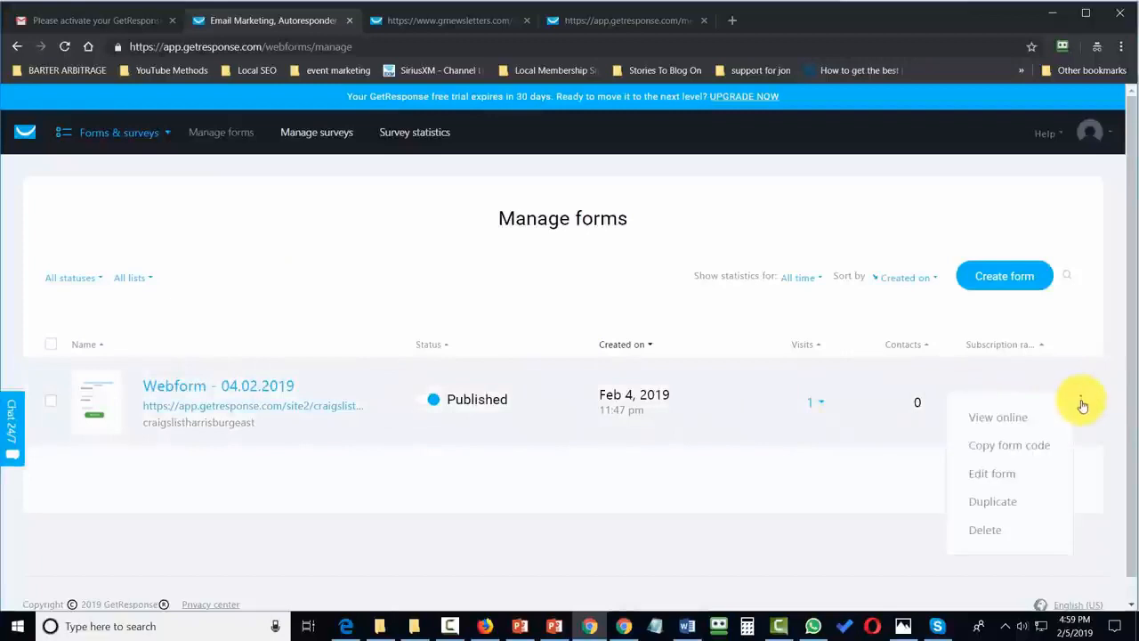
{"action": "left_click", "coordinate": [985, 478]}
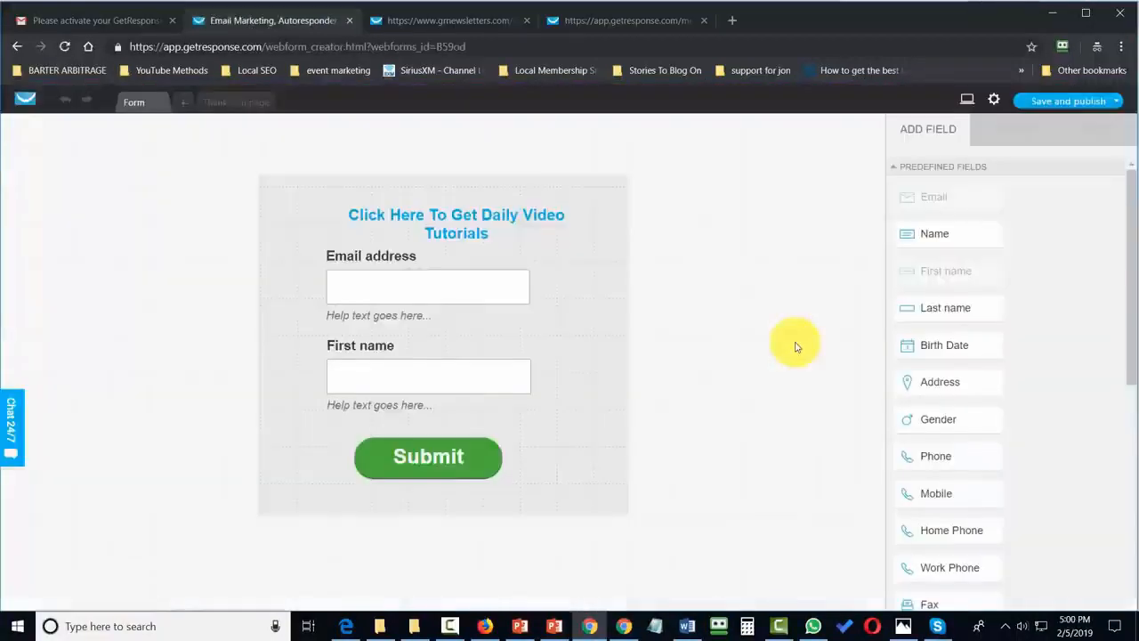
{"action": "left_click", "coordinate": [1117, 102]}
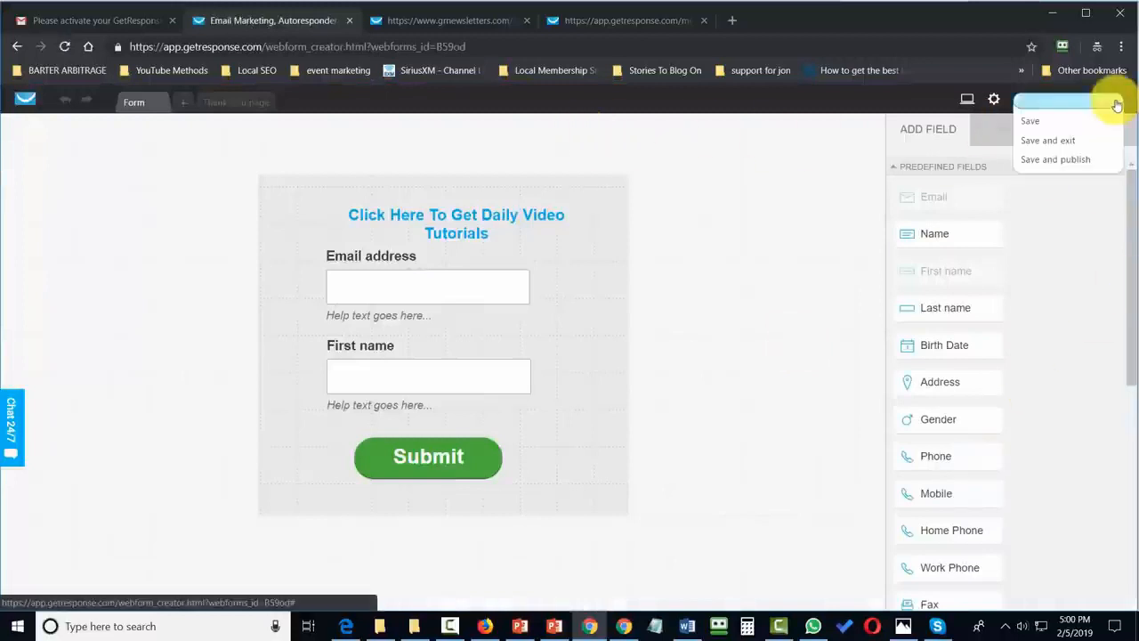
{"action": "left_click", "coordinate": [1068, 161]}
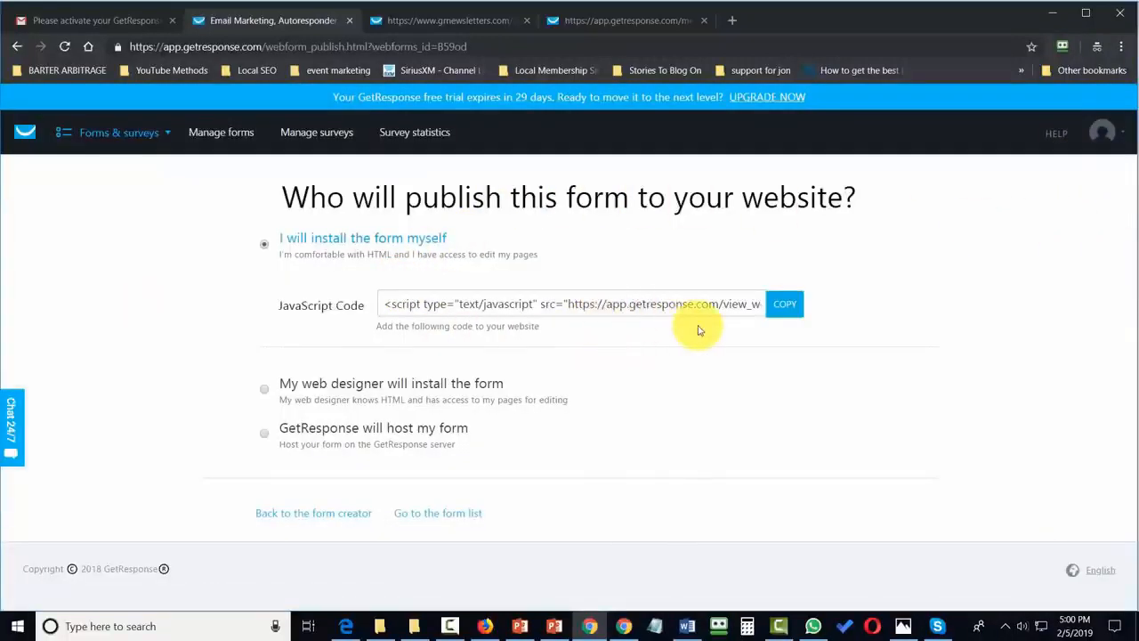
Copy the form's full JavaScript code for installing it on a website
{"action": "left_click", "coordinate": [774, 305]}
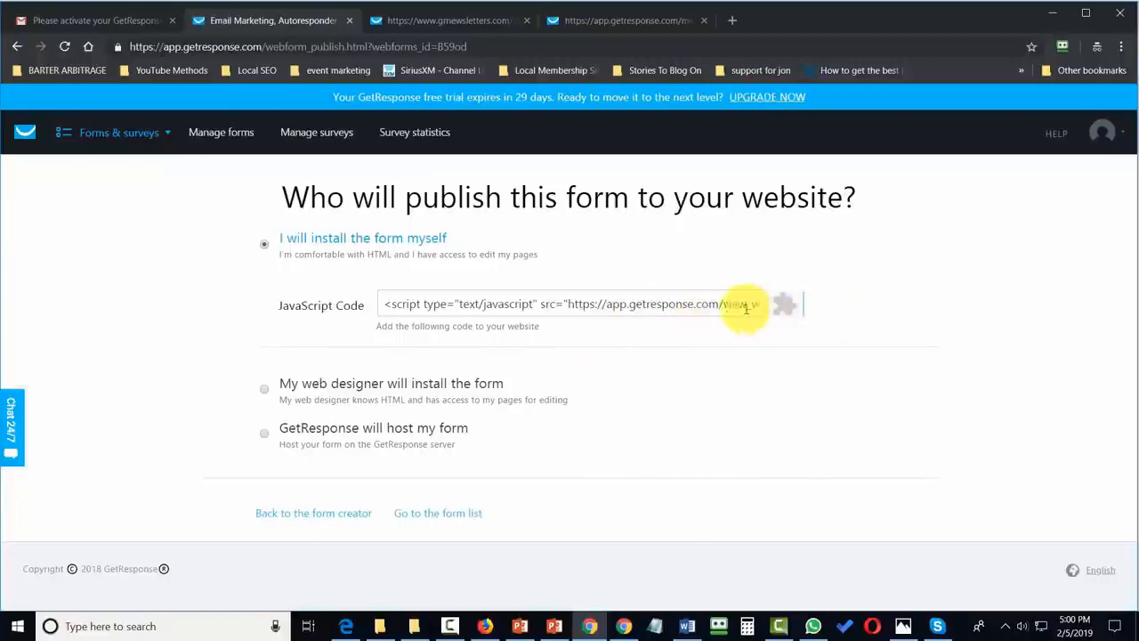
{"action": "left_click", "coordinate": [702, 306]}
{"action": "right_click", "coordinate": [702, 304]}
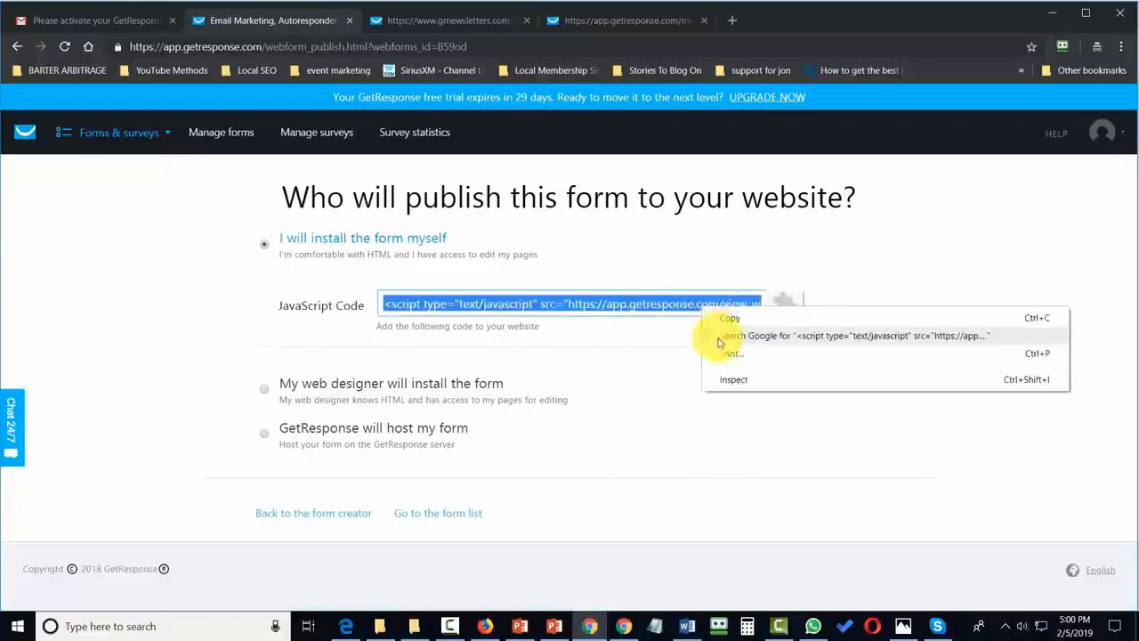
{"action": "left_click", "coordinate": [735, 316]}
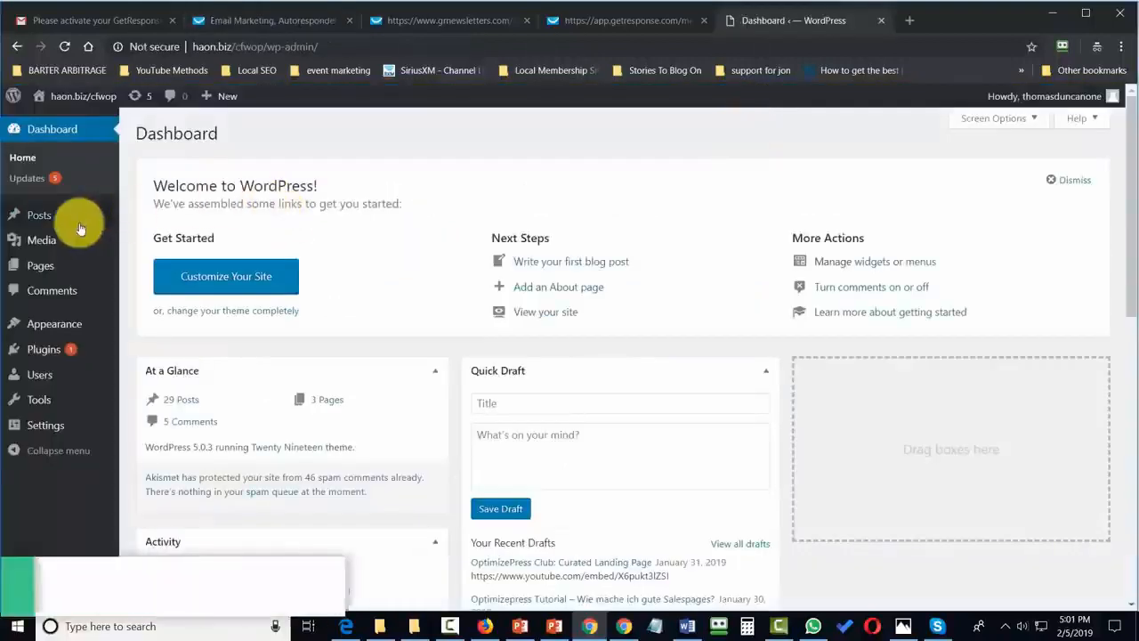
Create a new WordPress post, dismiss the welcome tip and insert a Custom HTML block
{"action": "mouse_move", "coordinate": [52, 221]}
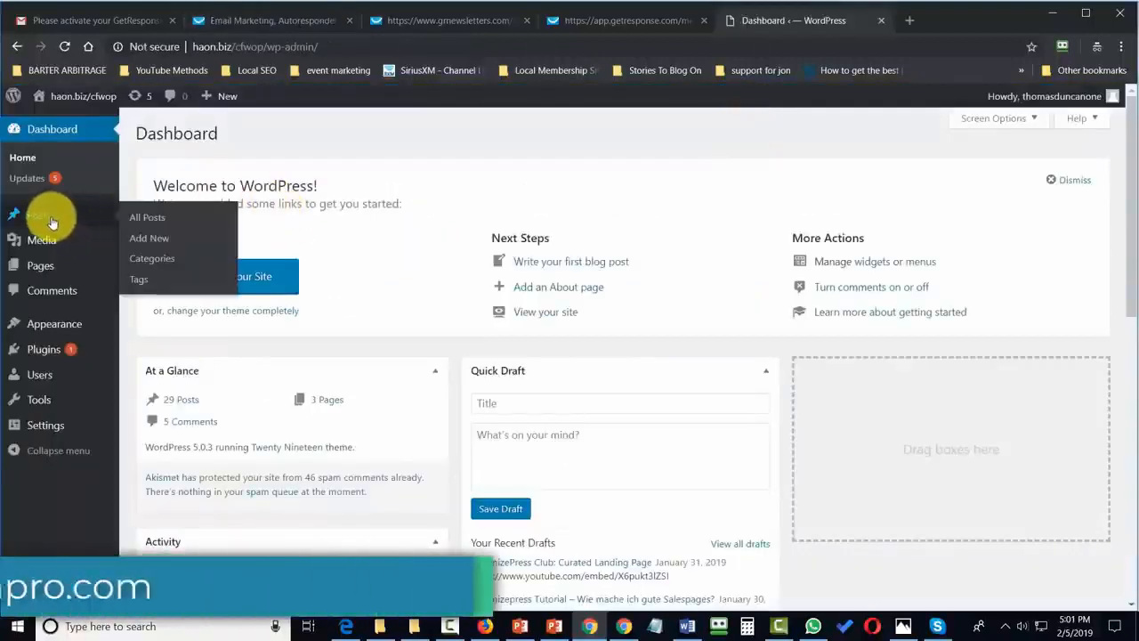
{"action": "left_click", "coordinate": [160, 243]}
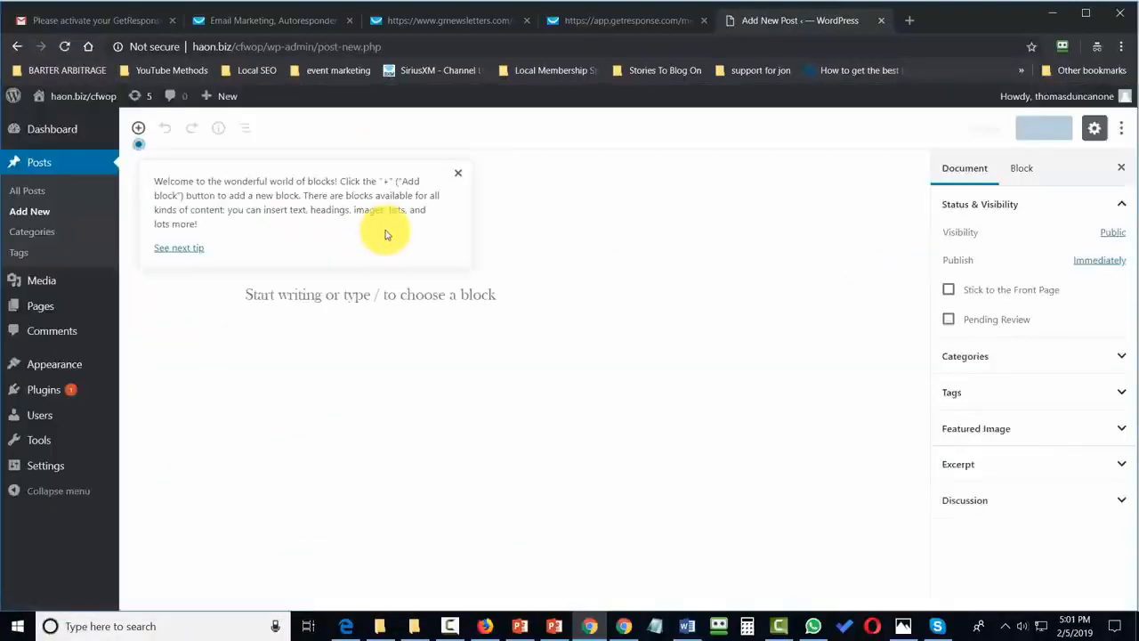
{"action": "left_click", "coordinate": [457, 175]}
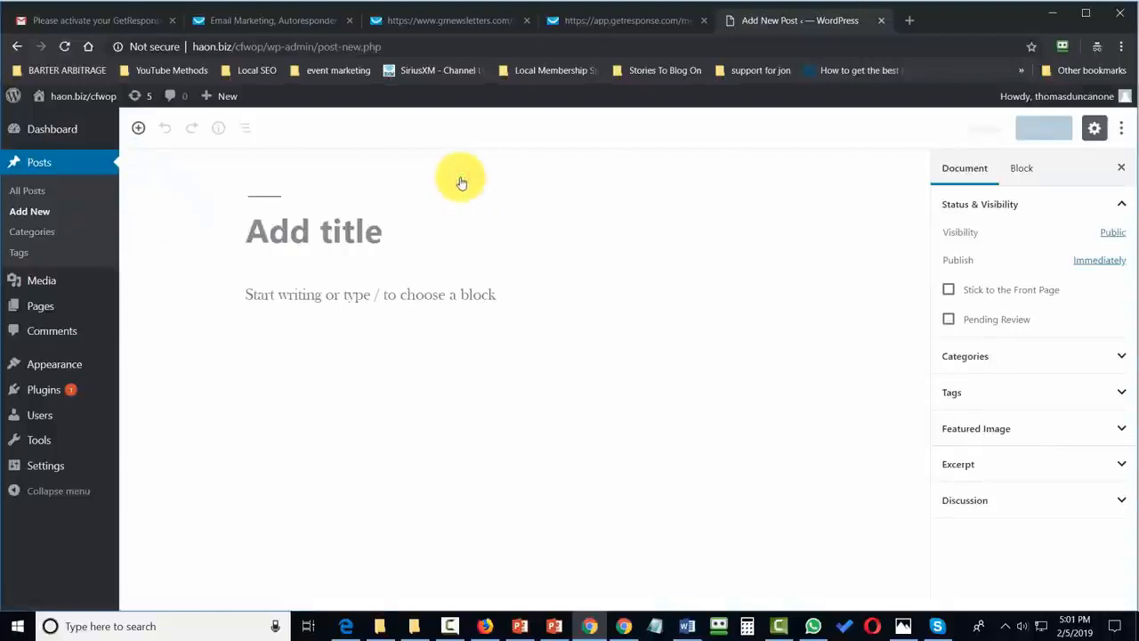
{"action": "left_click", "coordinate": [138, 127]}
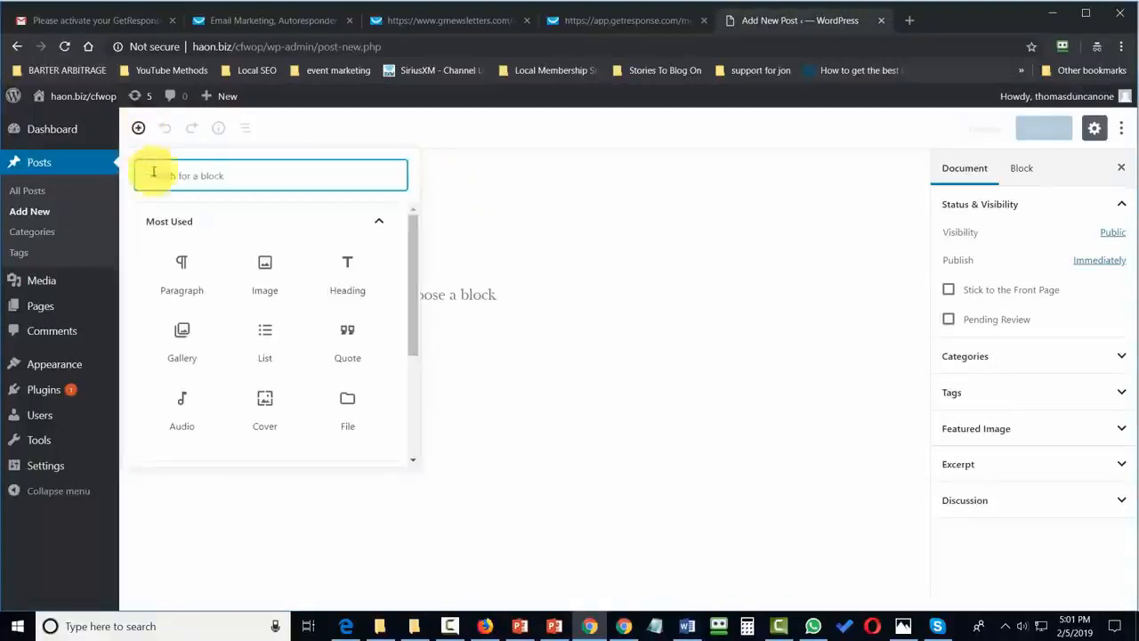
{"action": "left_click", "coordinate": [254, 177]}
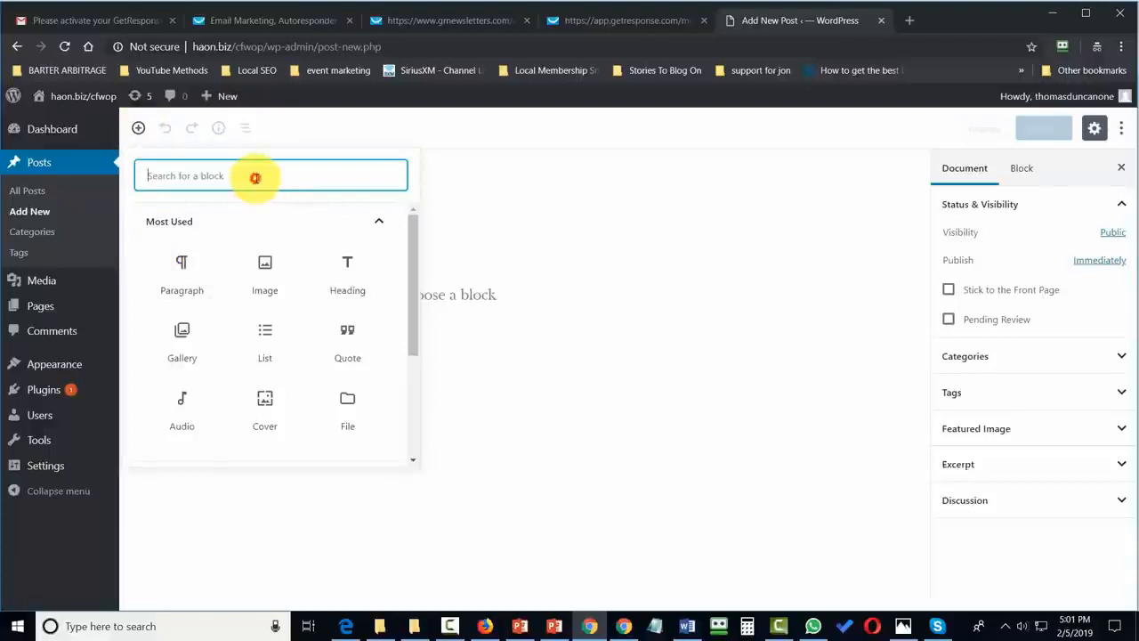
{"action": "type", "text": "htm"}
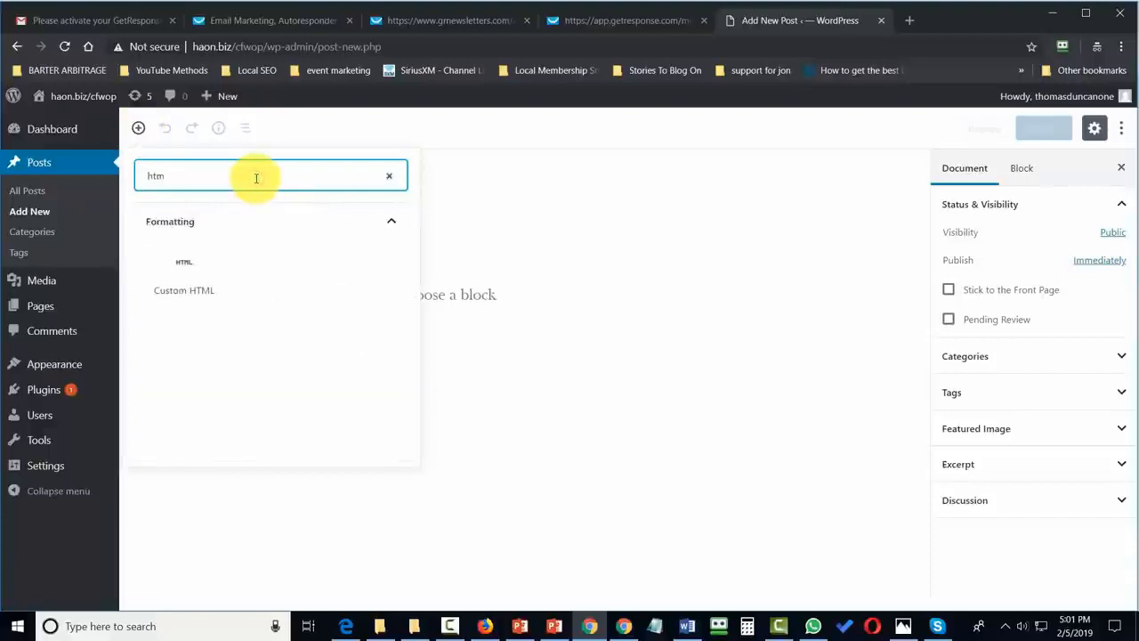
{"action": "type", "text": "l"}
{"action": "left_click", "coordinate": [191, 258]}
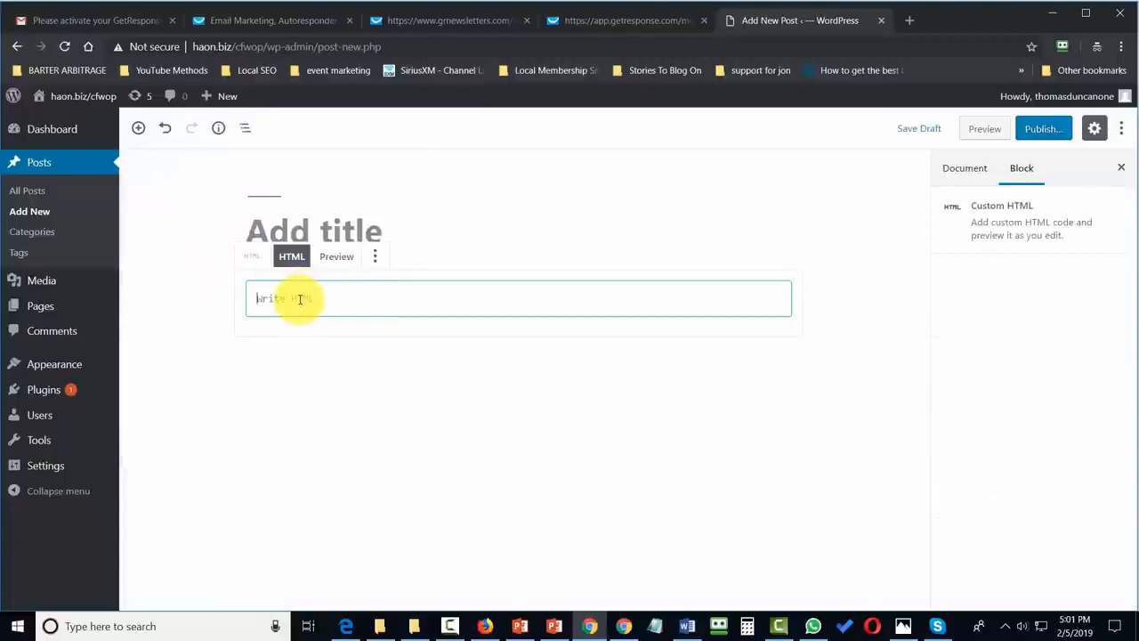
Paste the form's JavaScript code into the Custom HTML block, preview it, and publish and view the post
{"action": "key", "text": "ctrl+v"}
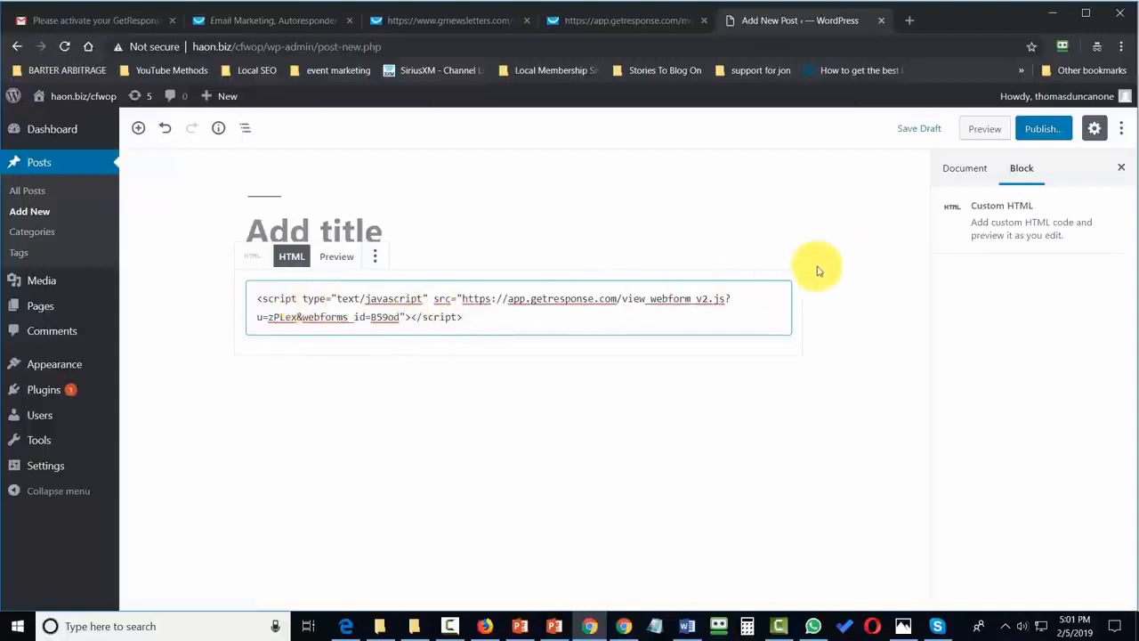
{"action": "left_click", "coordinate": [343, 258]}
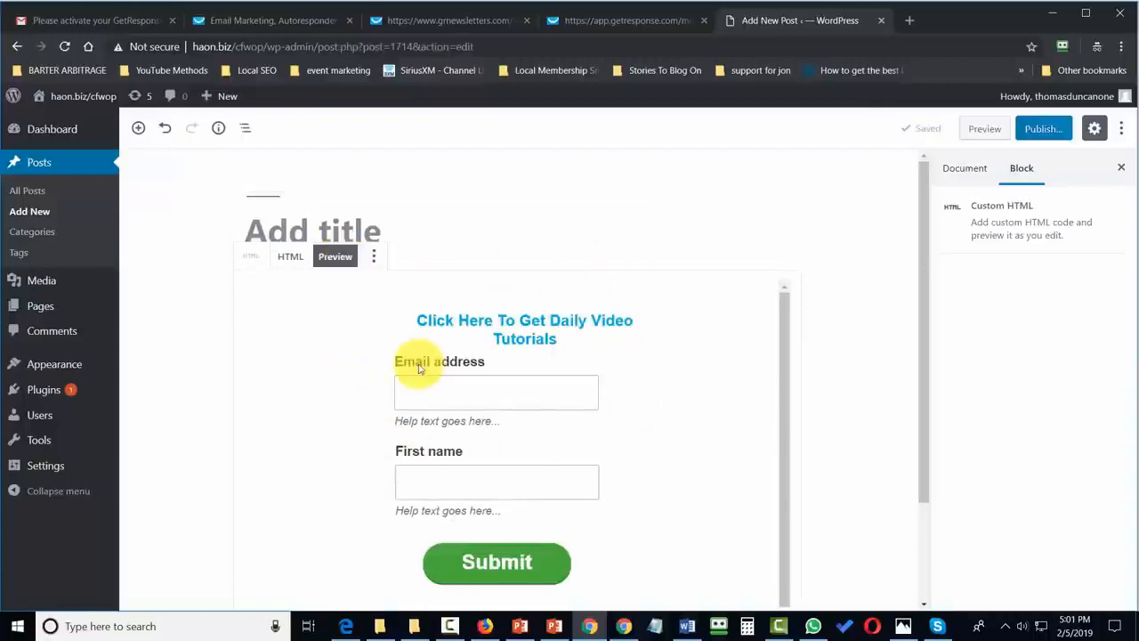
{"action": "left_click", "coordinate": [1036, 131]}
{"action": "left_click", "coordinate": [1041, 129]}
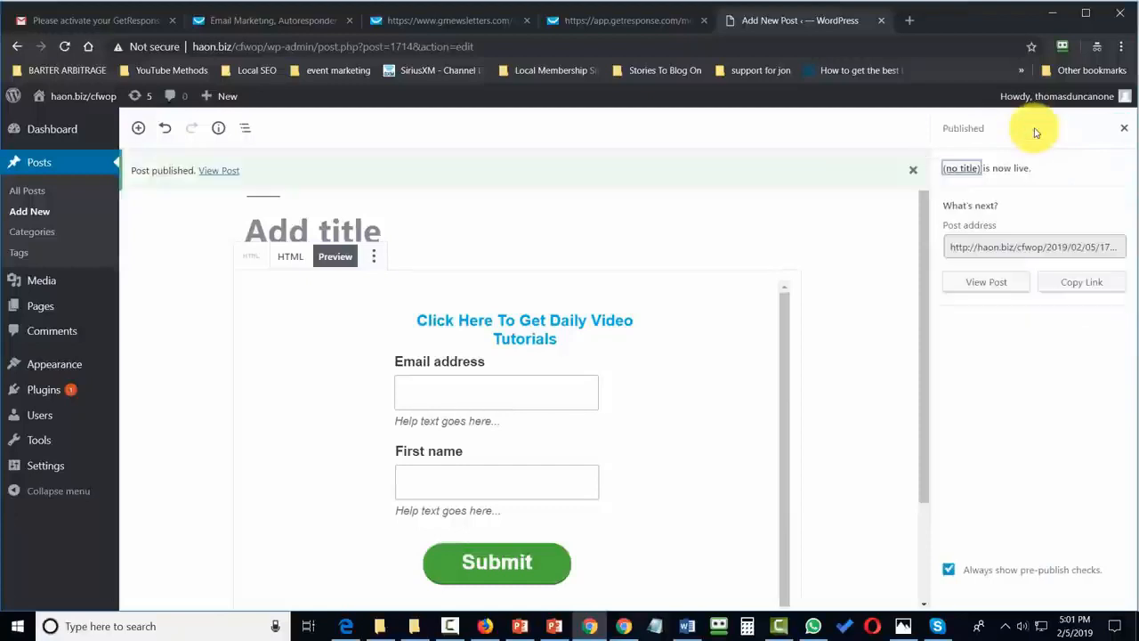
{"action": "left_click", "coordinate": [229, 170]}
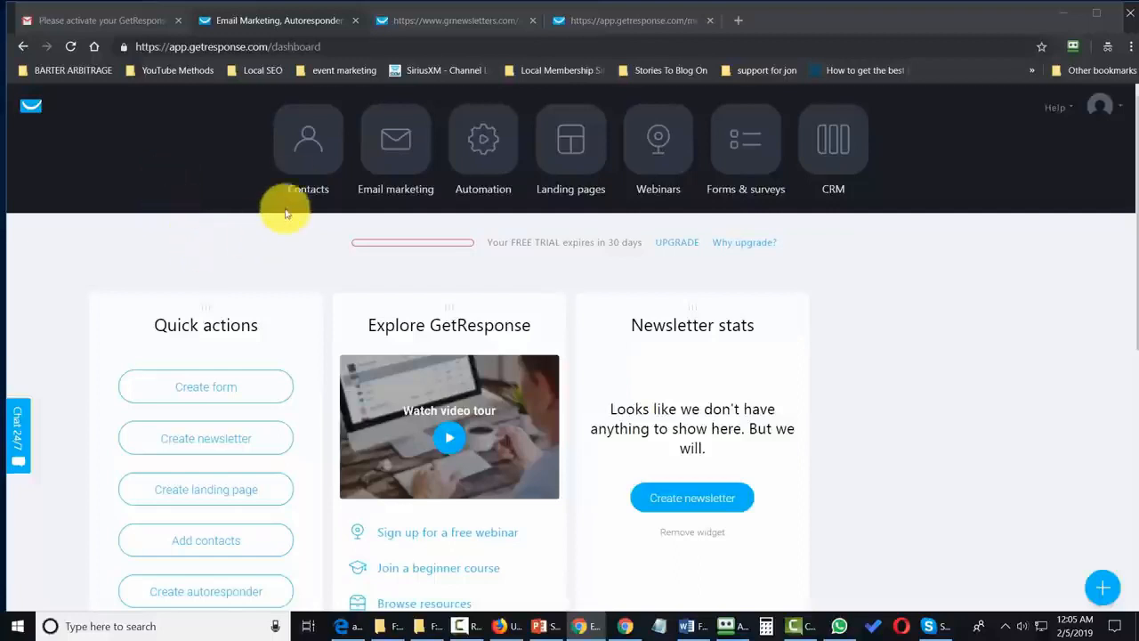
Manually add a contact with email address and name to the craiglistharrisburgeast list in GetResponse, confirming permission to add the person
{"action": "left_click", "coordinate": [301, 149]}
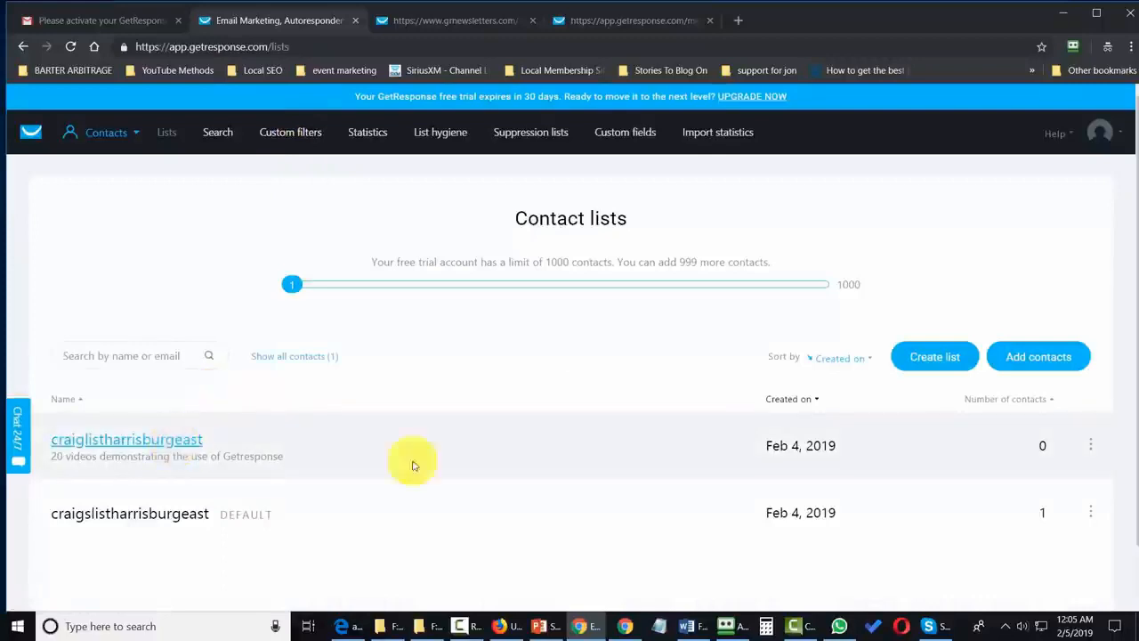
{"action": "left_click", "coordinate": [1020, 359]}
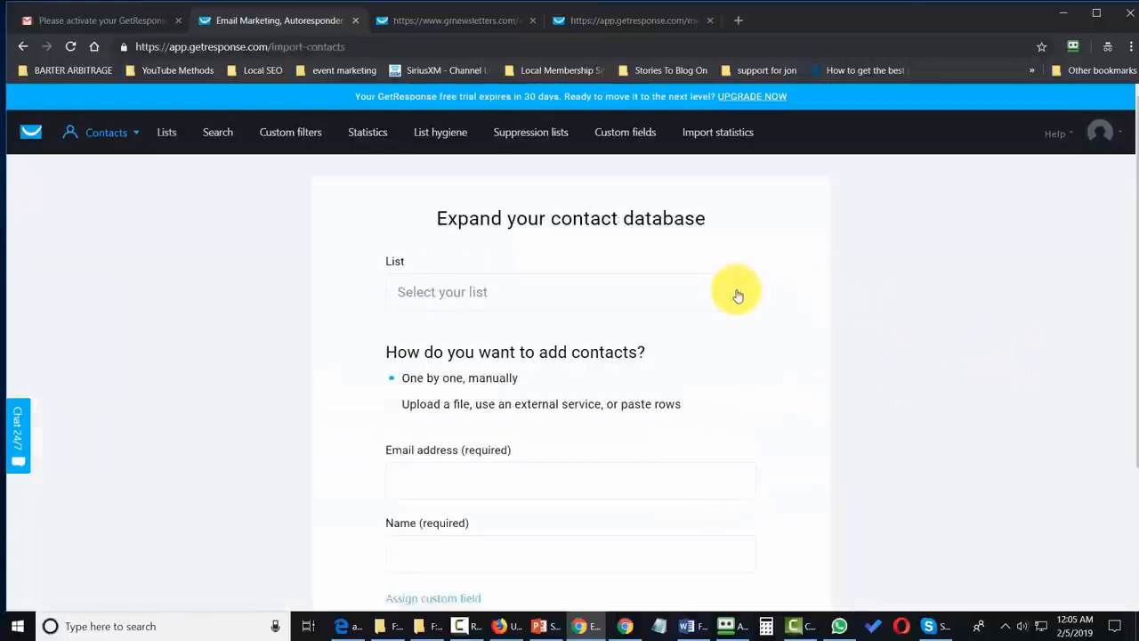
{"action": "left_click", "coordinate": [737, 294]}
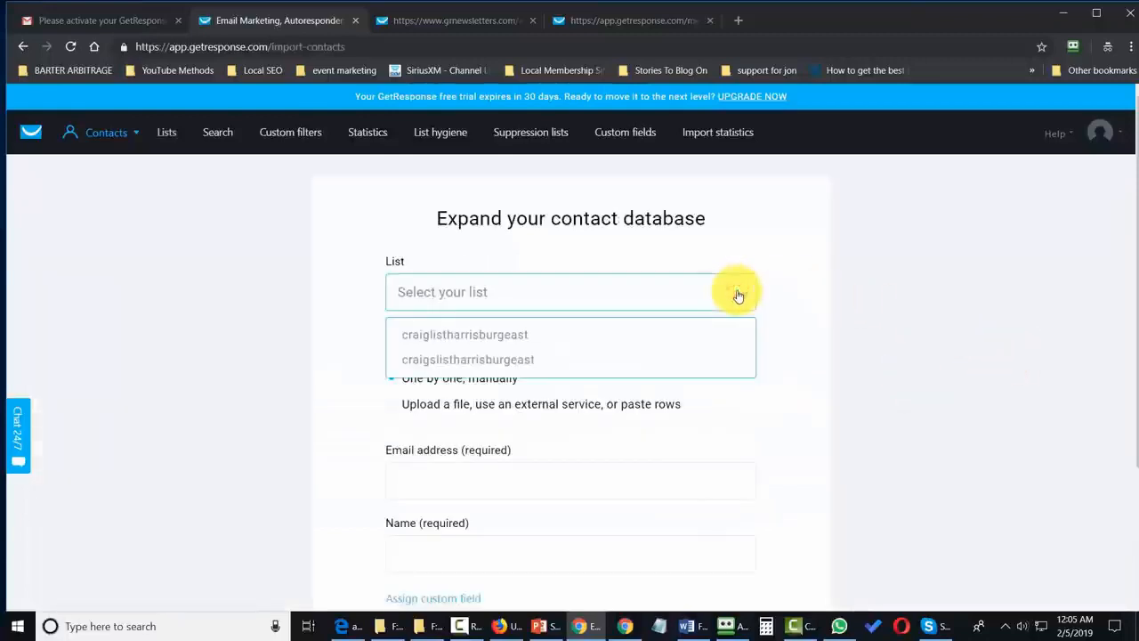
{"action": "left_click", "coordinate": [504, 336]}
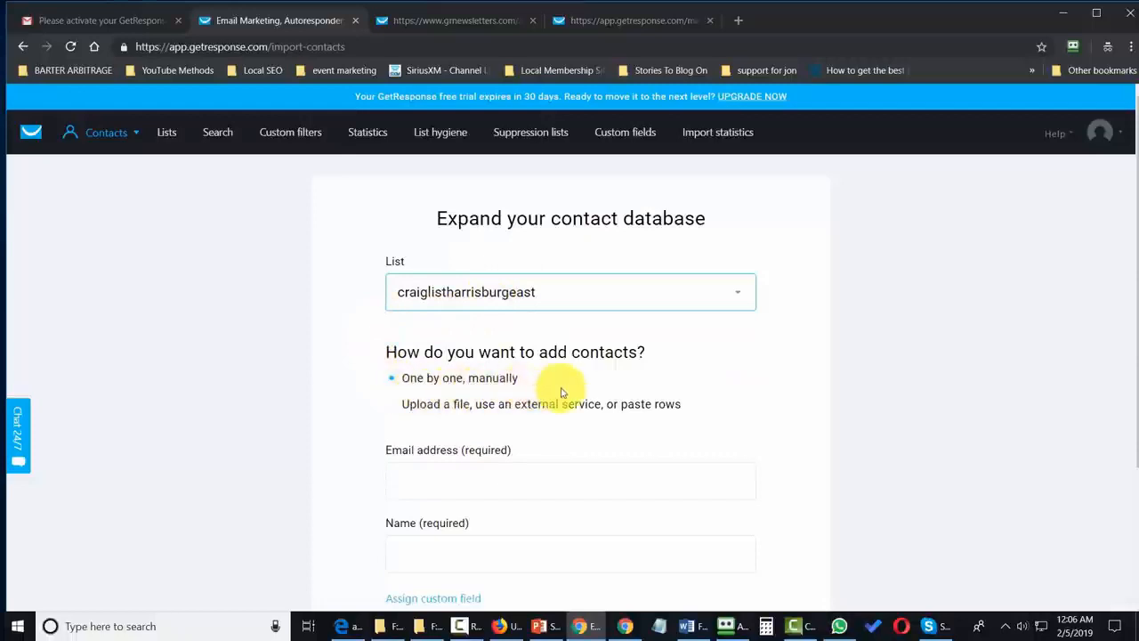
{"action": "scroll", "coordinate": [552, 387], "scroll_direction": "down", "scroll_amount": 1}
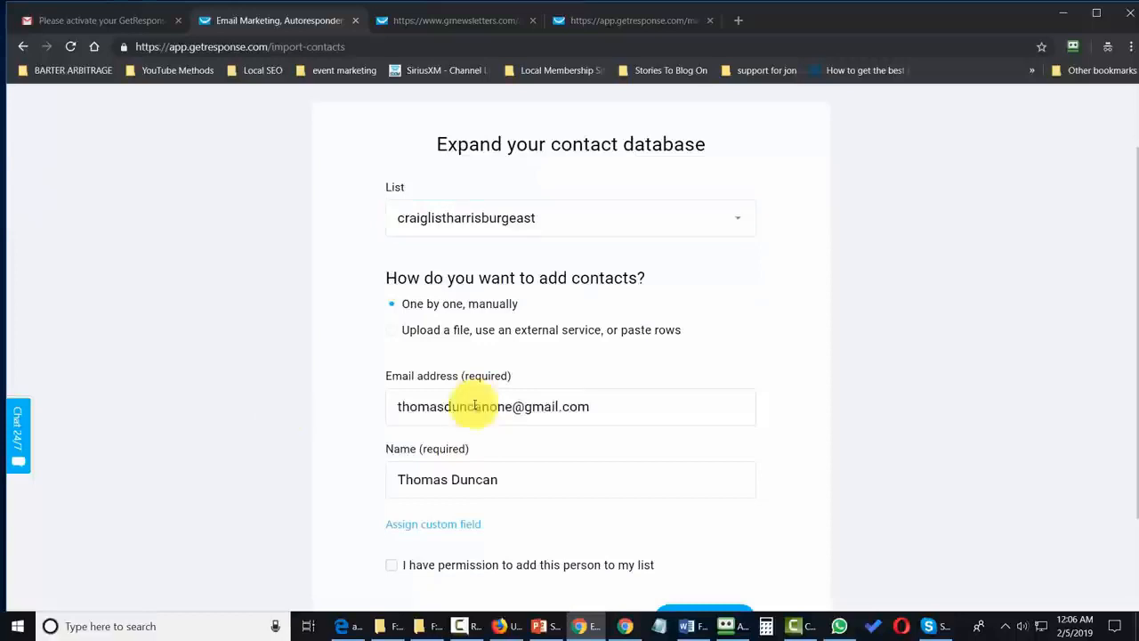
{"action": "scroll", "coordinate": [532, 383], "scroll_direction": "down", "scroll_amount": 2}
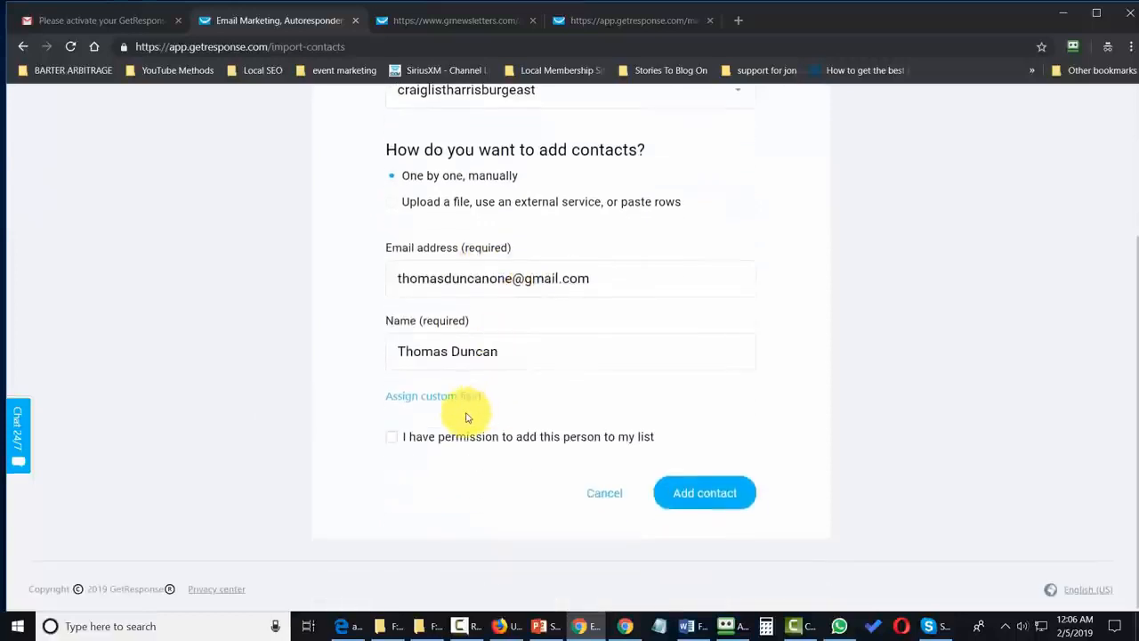
{"action": "left_click", "coordinate": [392, 437]}
{"action": "scroll", "coordinate": [508, 427], "scroll_direction": "up", "scroll_amount": 1}
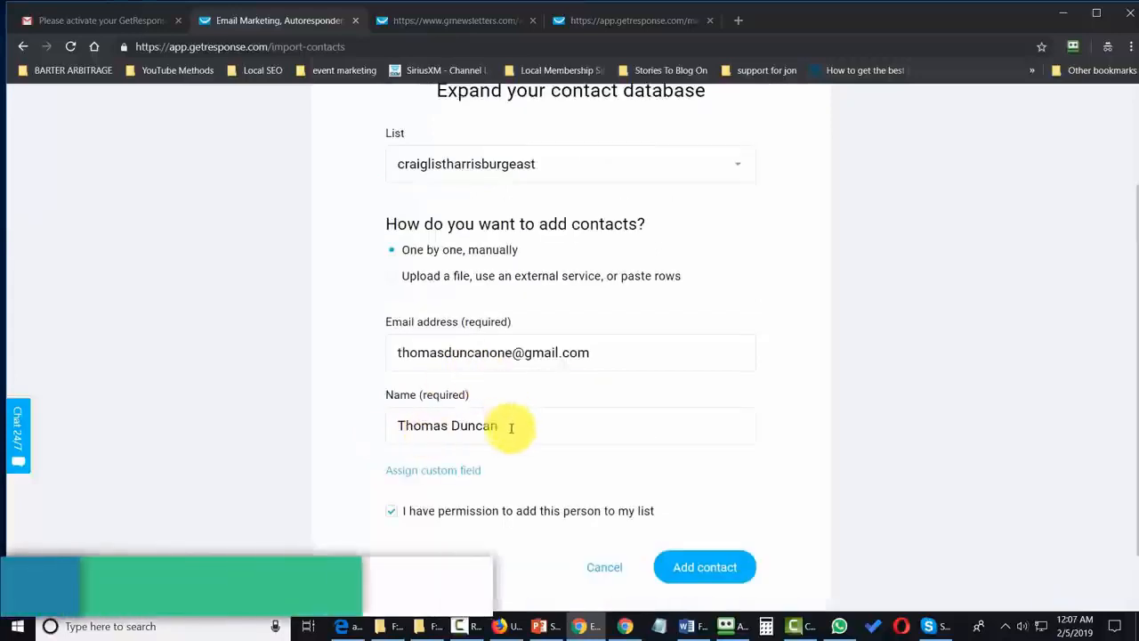
{"action": "left_click", "coordinate": [695, 571]}
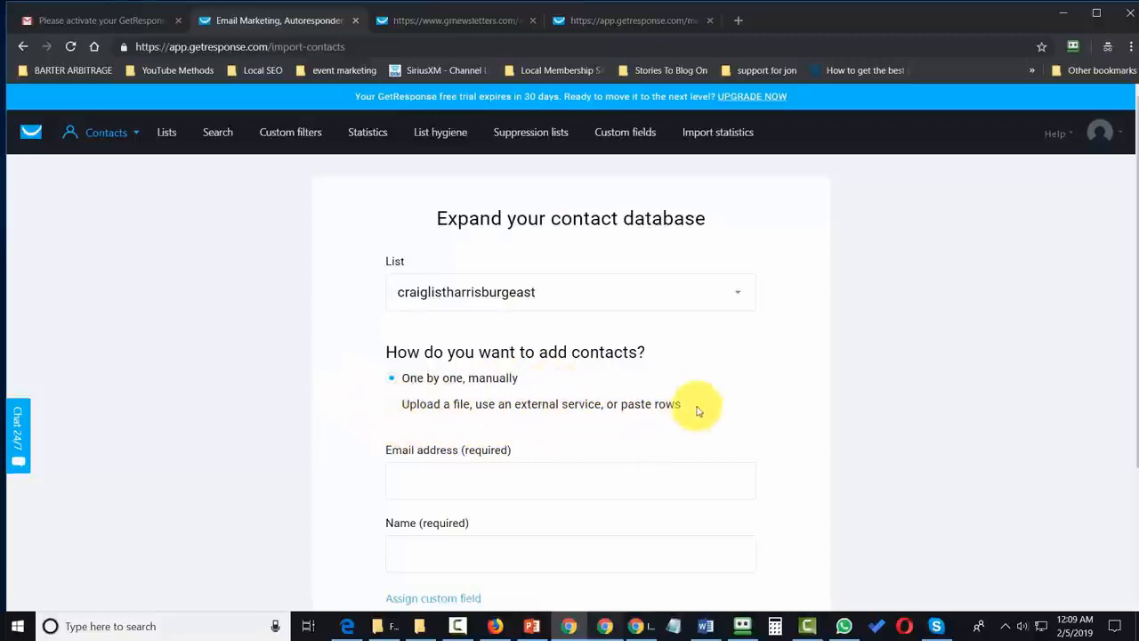
Switch adding contacts to uploading a file, external service or pasted rows, and review the import options
{"action": "left_click", "coordinate": [394, 408]}
{"action": "scroll", "coordinate": [372, 405], "scroll_direction": "down", "scroll_amount": 3}
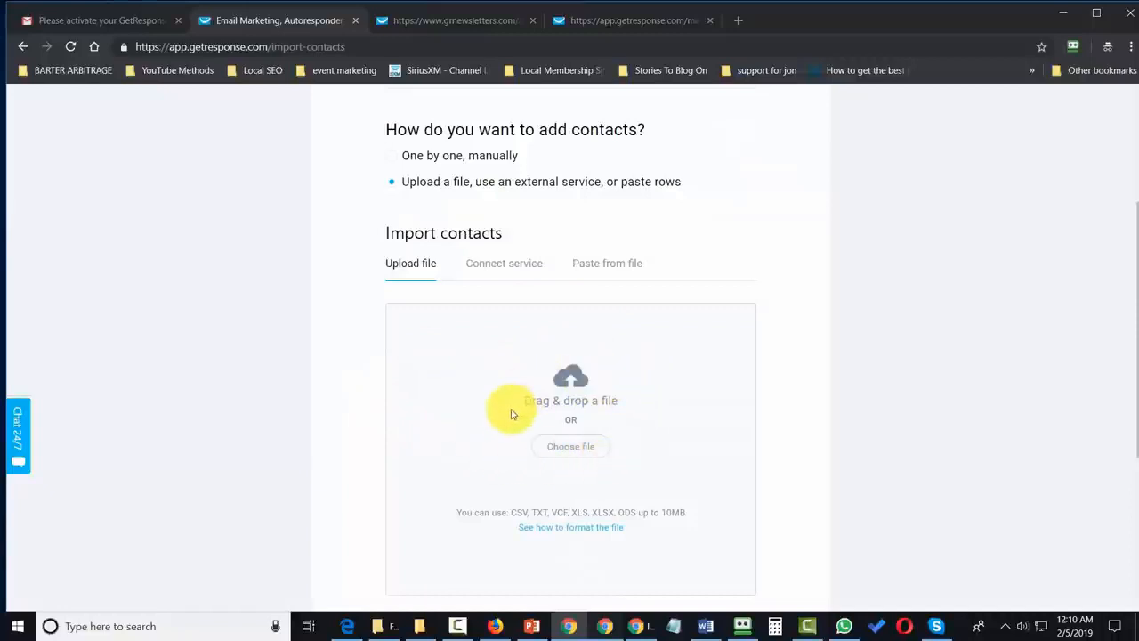
{"action": "scroll", "coordinate": [626, 469], "scroll_direction": "down", "scroll_amount": 3}
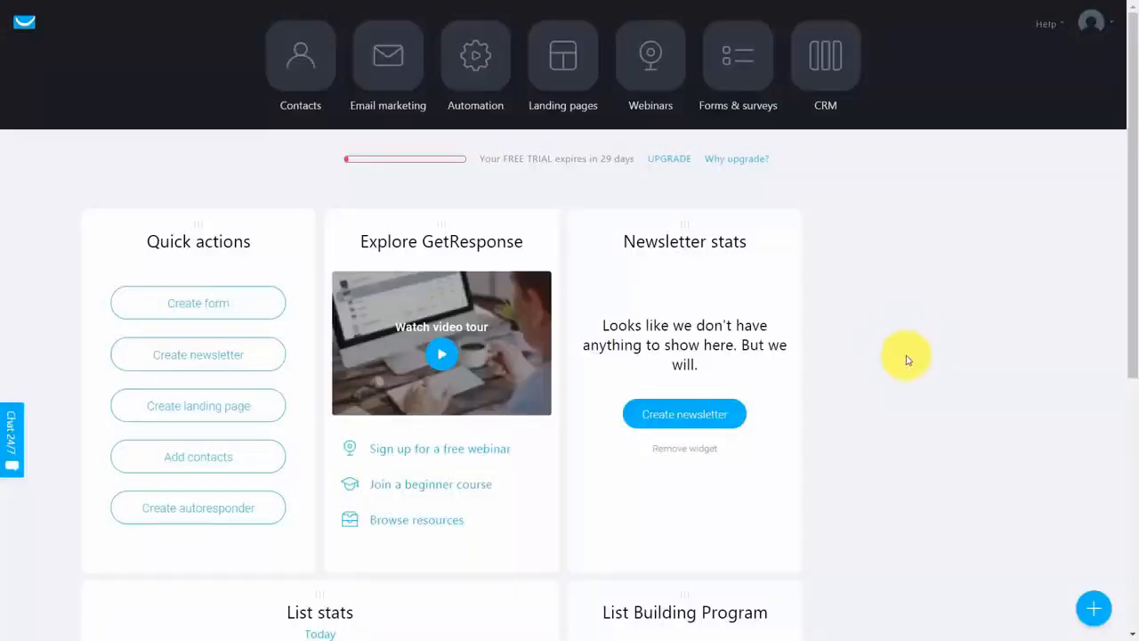
Add an email address to the account's global blacklist under List hygiene, and activate the hosted form's email field
{"action": "left_click", "coordinate": [303, 56]}
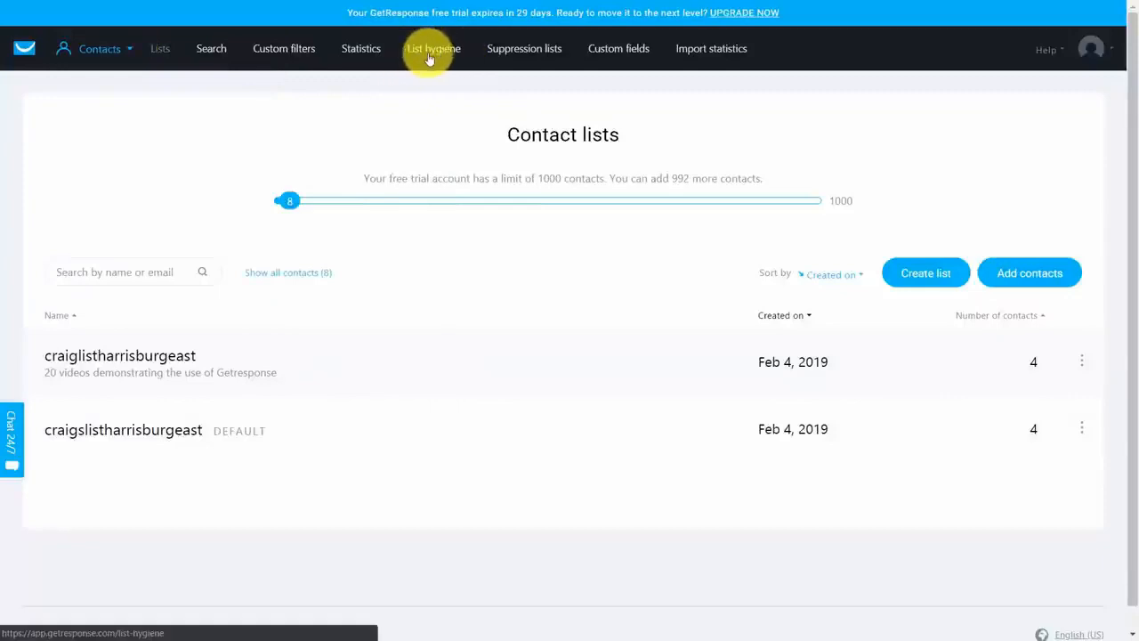
{"action": "left_click", "coordinate": [429, 53]}
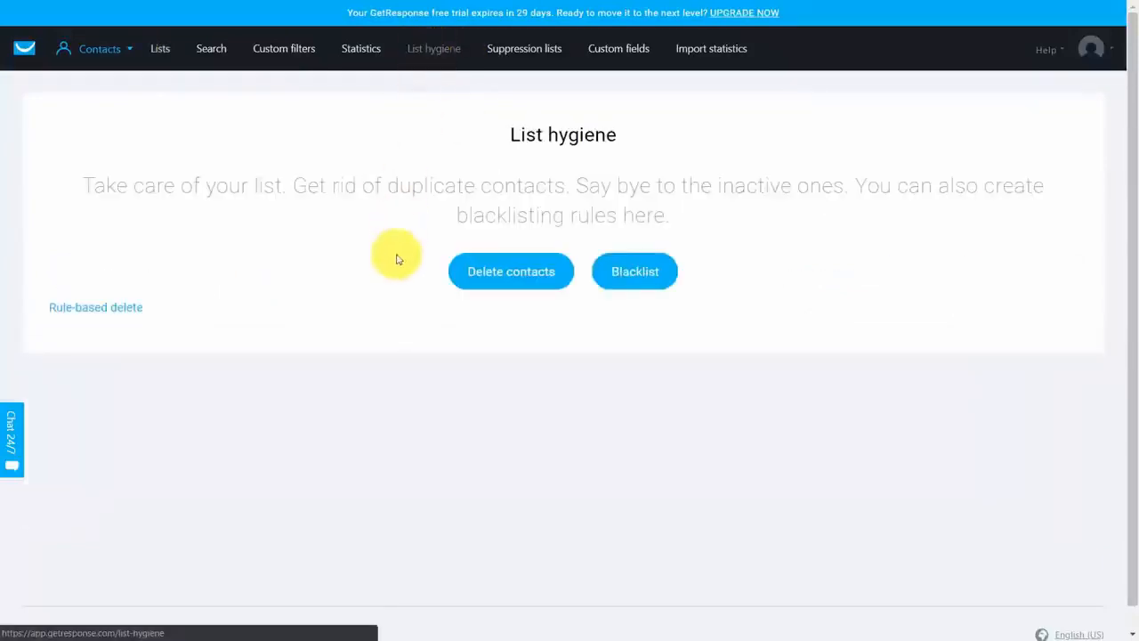
{"action": "left_click", "coordinate": [631, 271]}
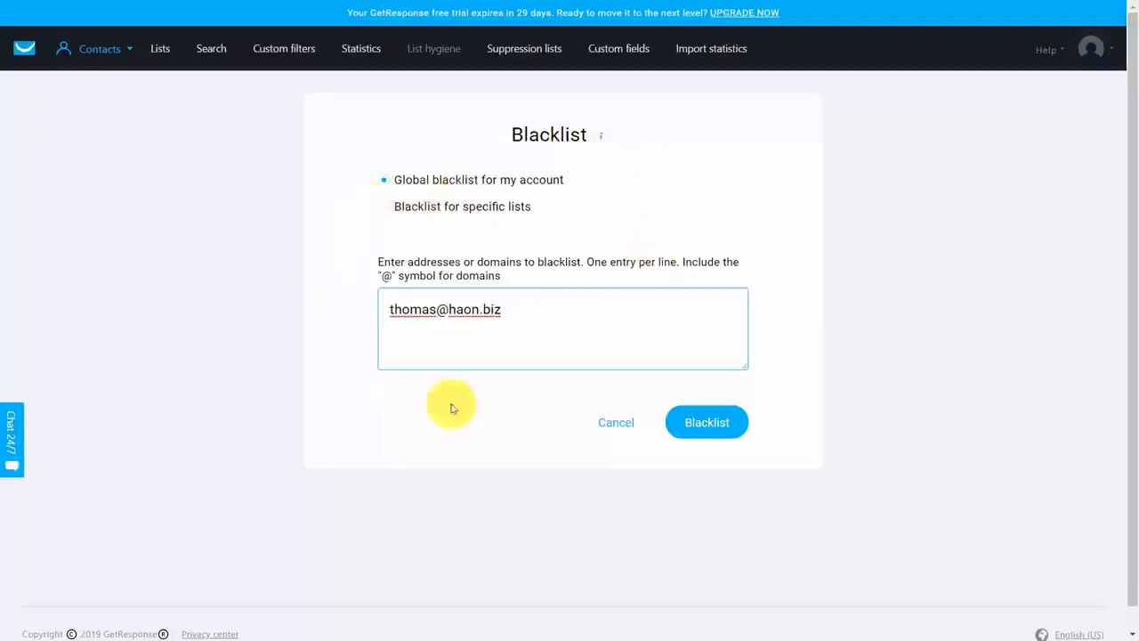
{"action": "left_click", "coordinate": [700, 425]}
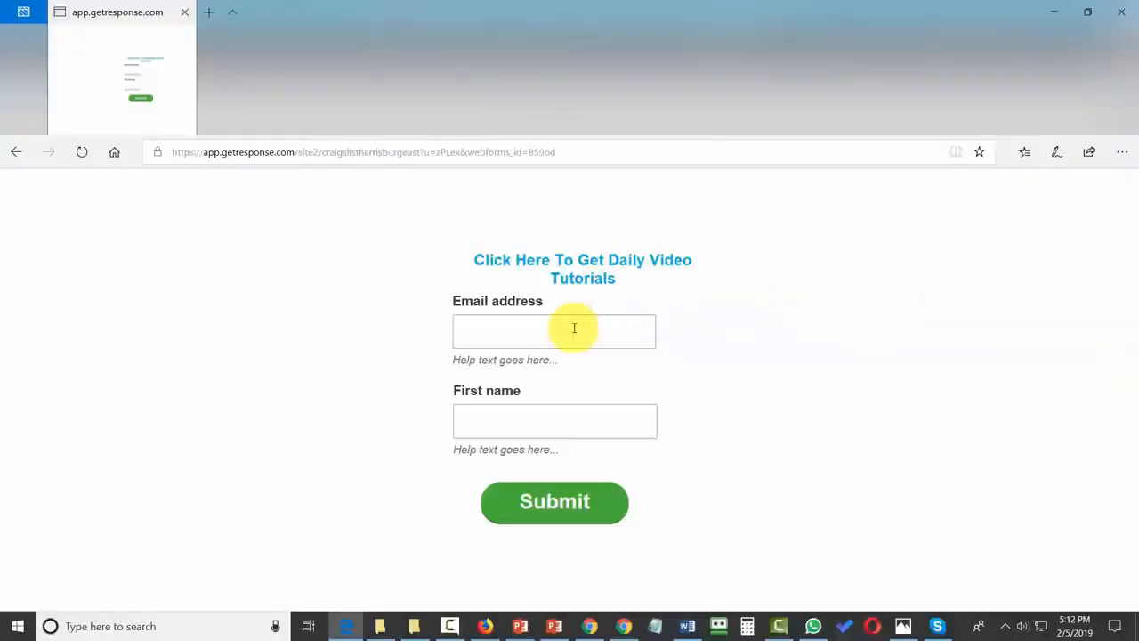
{"action": "left_click", "coordinate": [569, 331]}
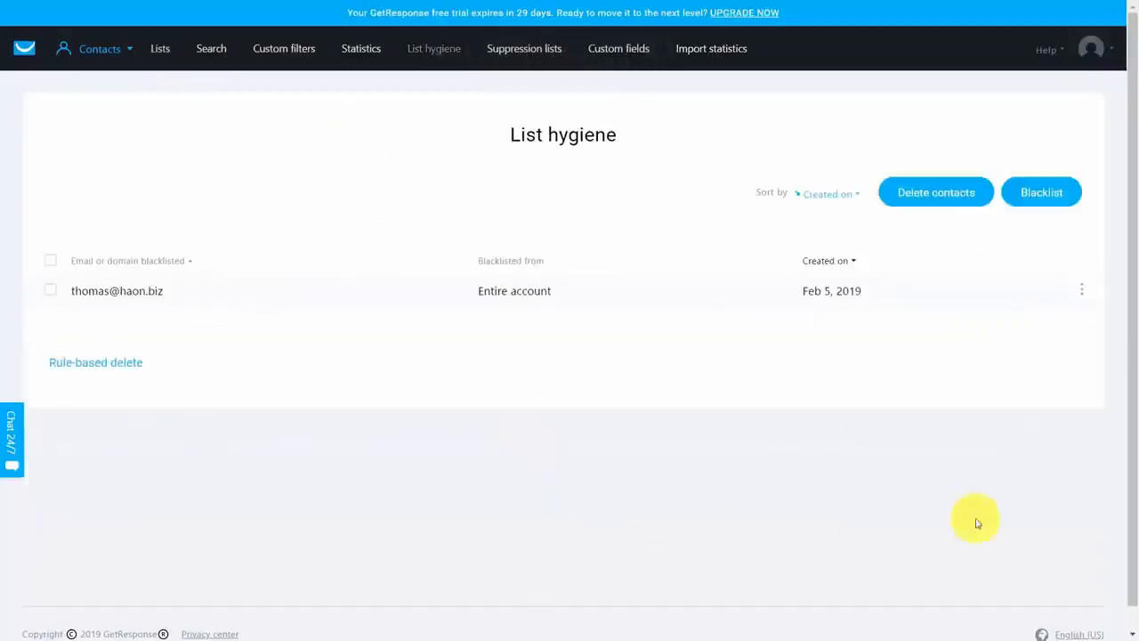
Delete a contact by hand from the craiglistharrisburgeast list using their email address
{"action": "left_click", "coordinate": [928, 199]}
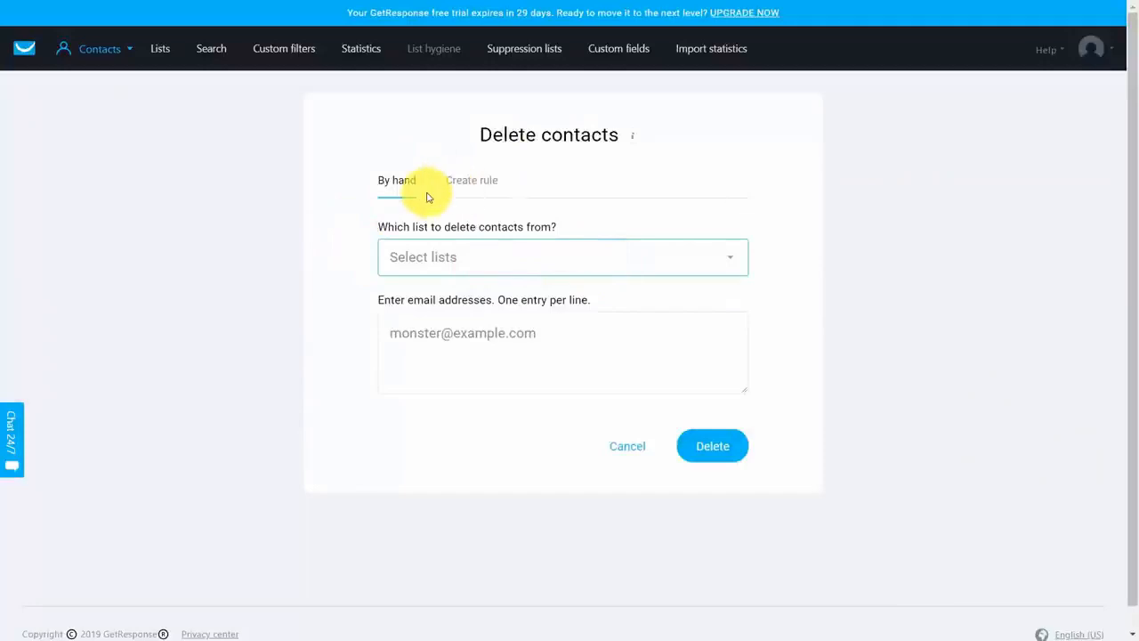
{"action": "left_click", "coordinate": [672, 262]}
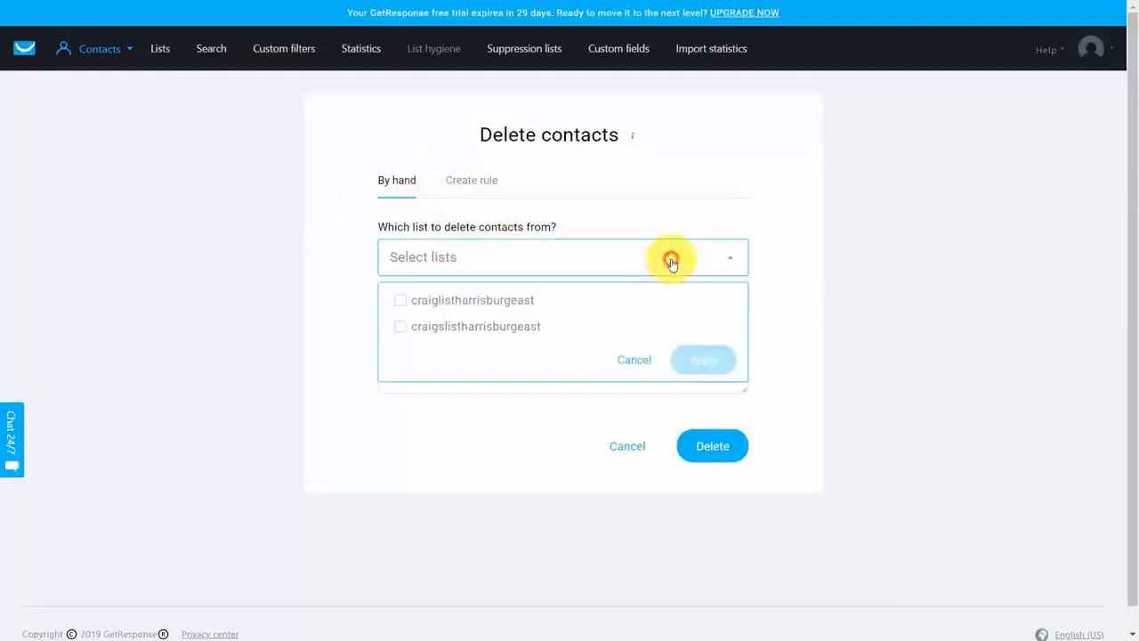
{"action": "left_click", "coordinate": [402, 301]}
{"action": "left_click", "coordinate": [711, 361]}
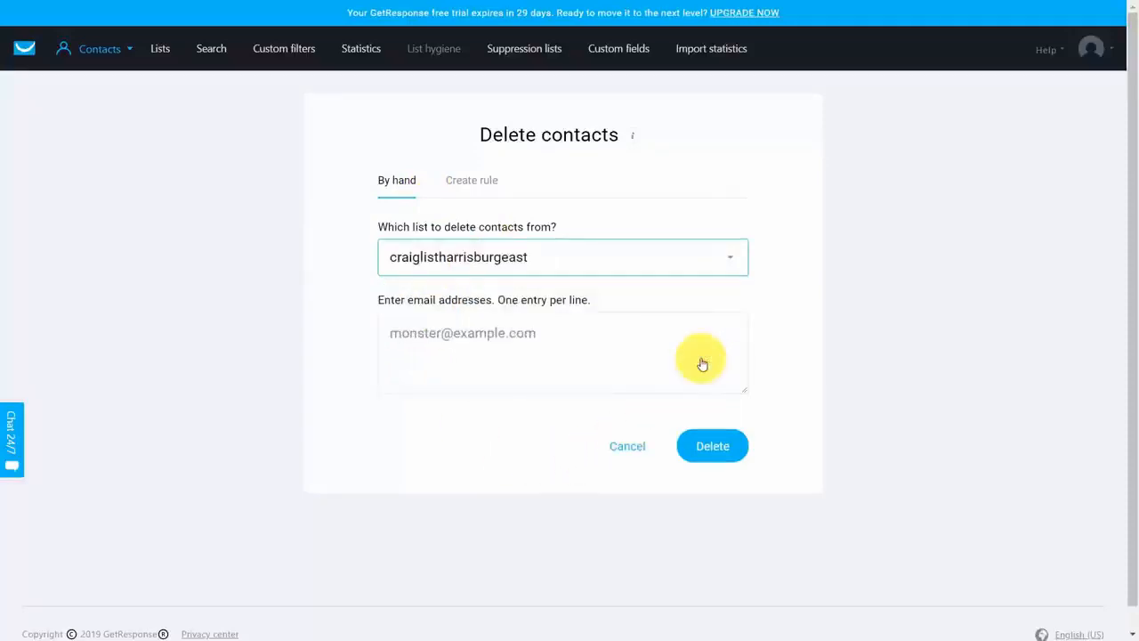
{"action": "left_click", "coordinate": [420, 331]}
{"action": "key", "text": "ctrl+v"}
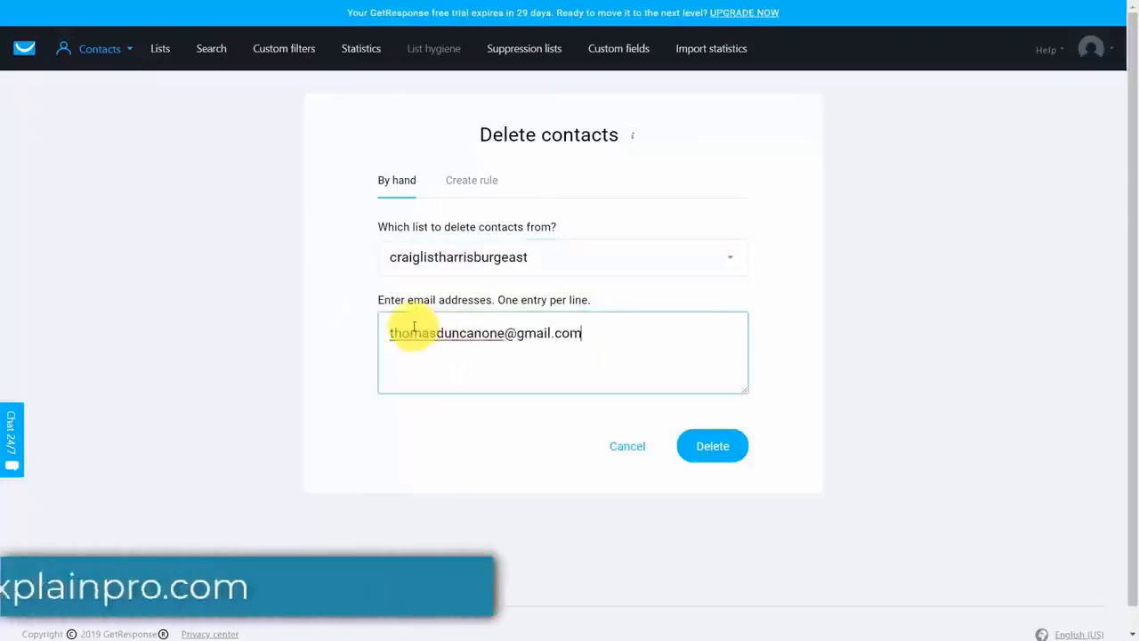
{"action": "left_click", "coordinate": [699, 449]}
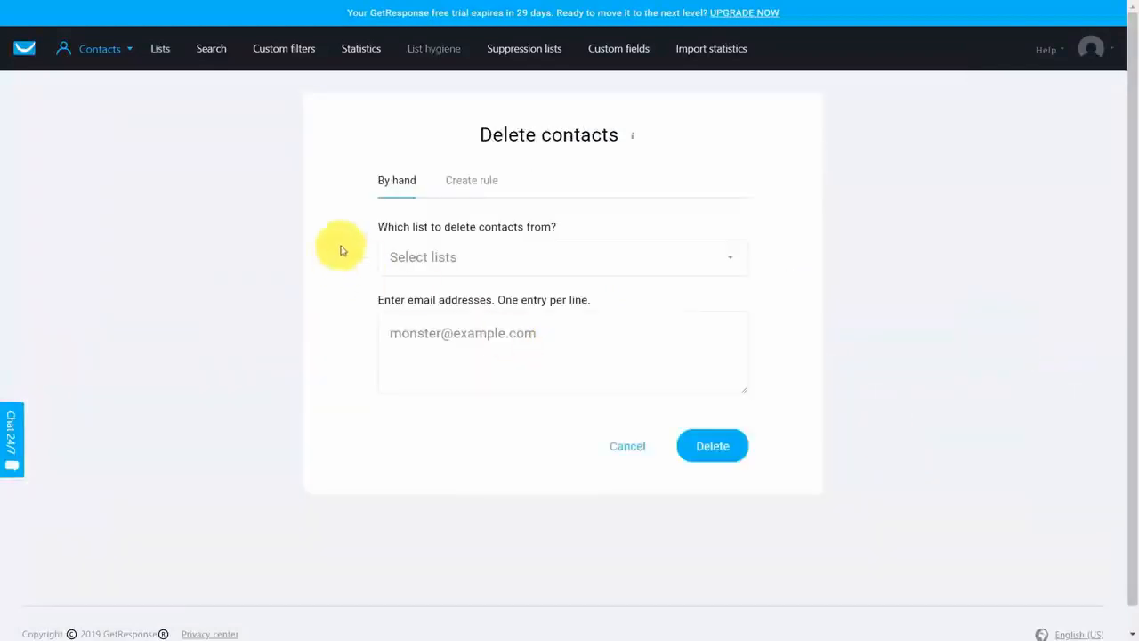
Save a rule deleting contacts from craigslistharrisburgeast when no longer in craiglistharrisburgeast, and delete the first contact from craiglistharrisburgeast
{"action": "left_click", "coordinate": [448, 180]}
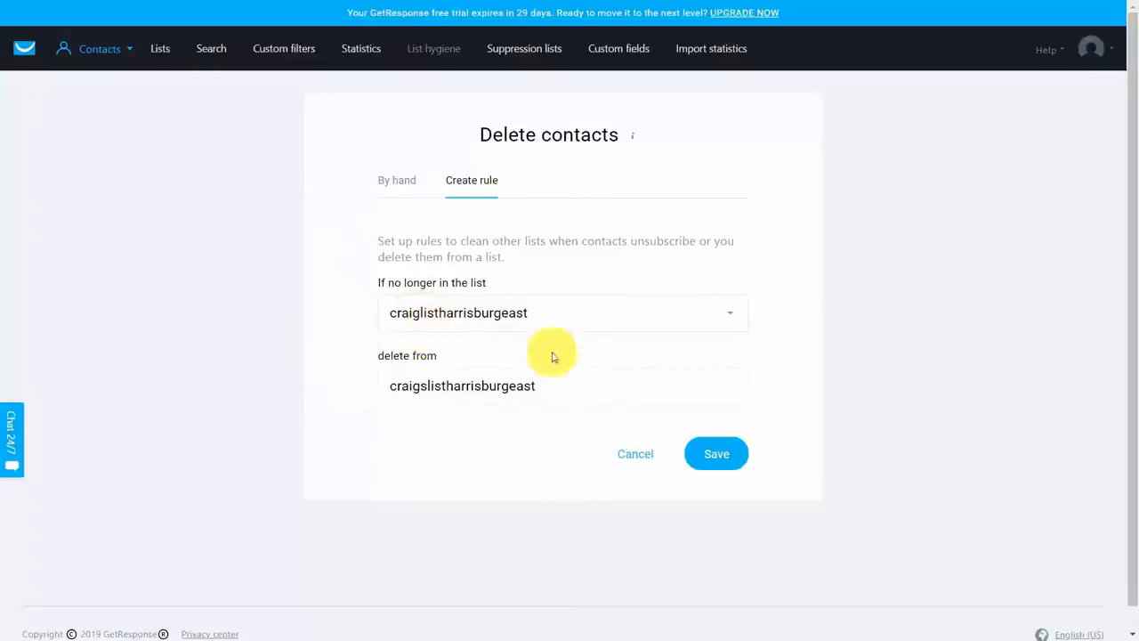
{"action": "left_click", "coordinate": [712, 470]}
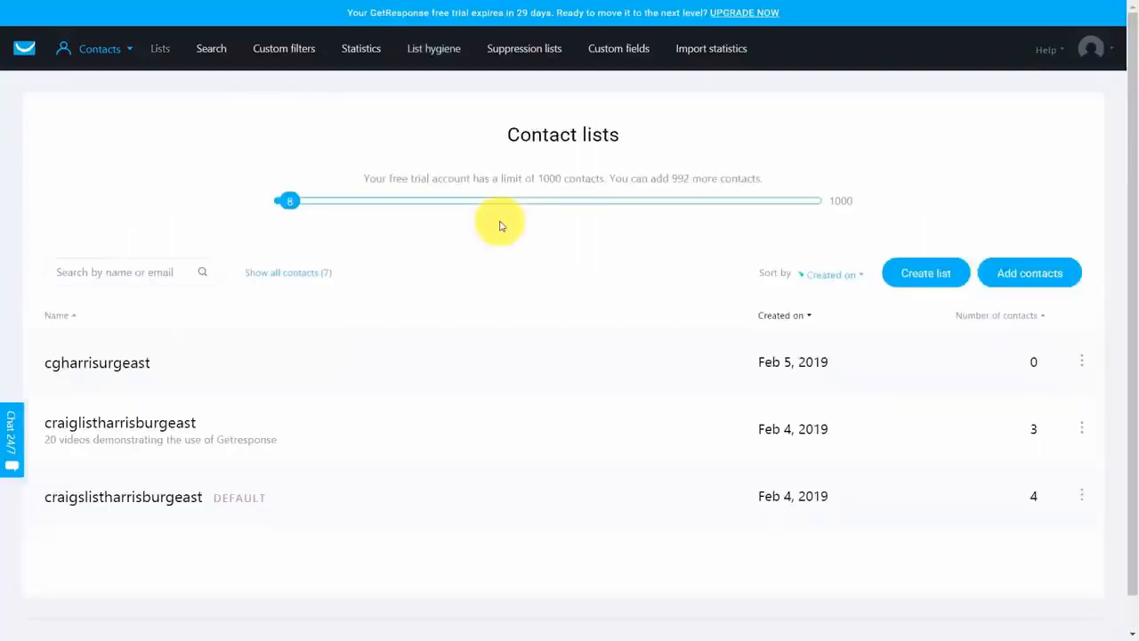
{"action": "left_click", "coordinate": [176, 424]}
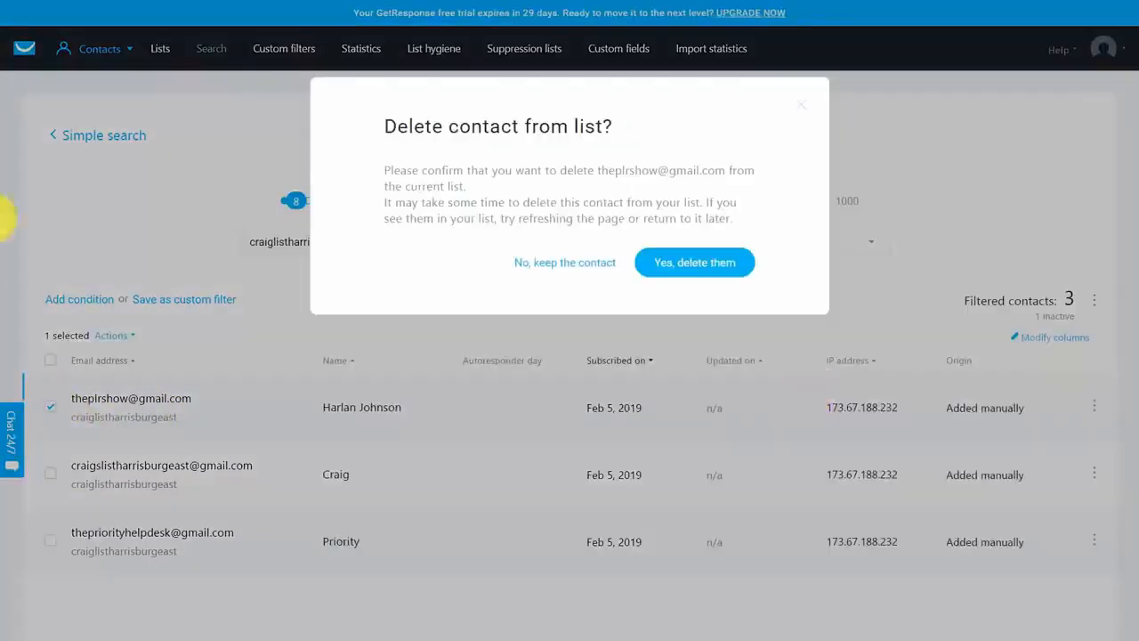
{"action": "left_click", "coordinate": [664, 264]}
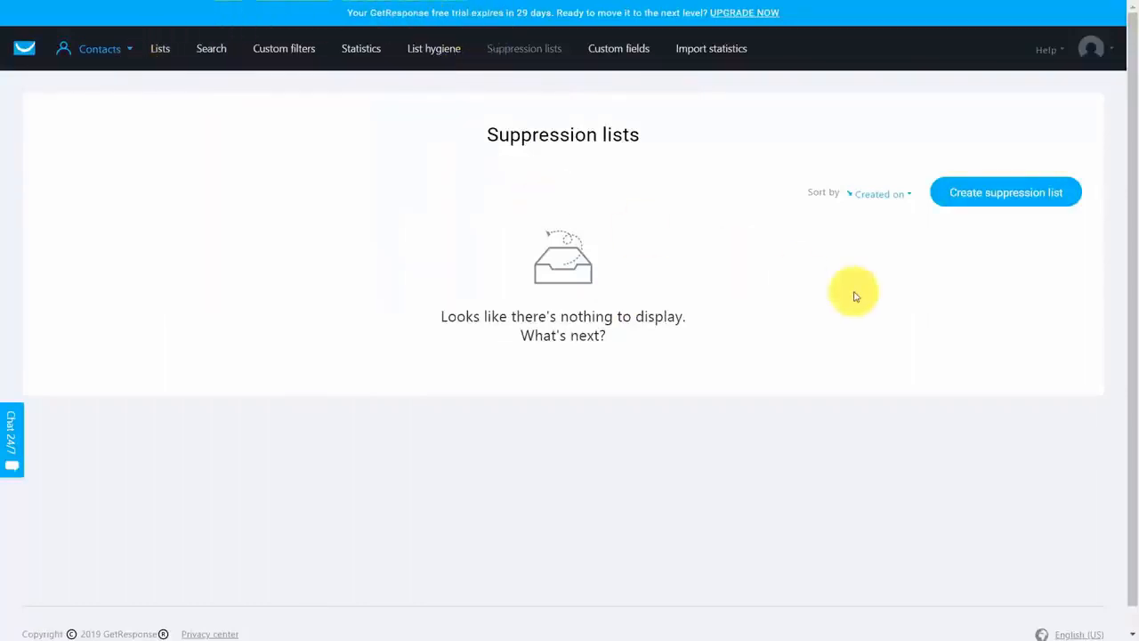
Create a suppression list named before015 containing one email address as its rule, and save it
{"action": "left_click", "coordinate": [983, 197]}
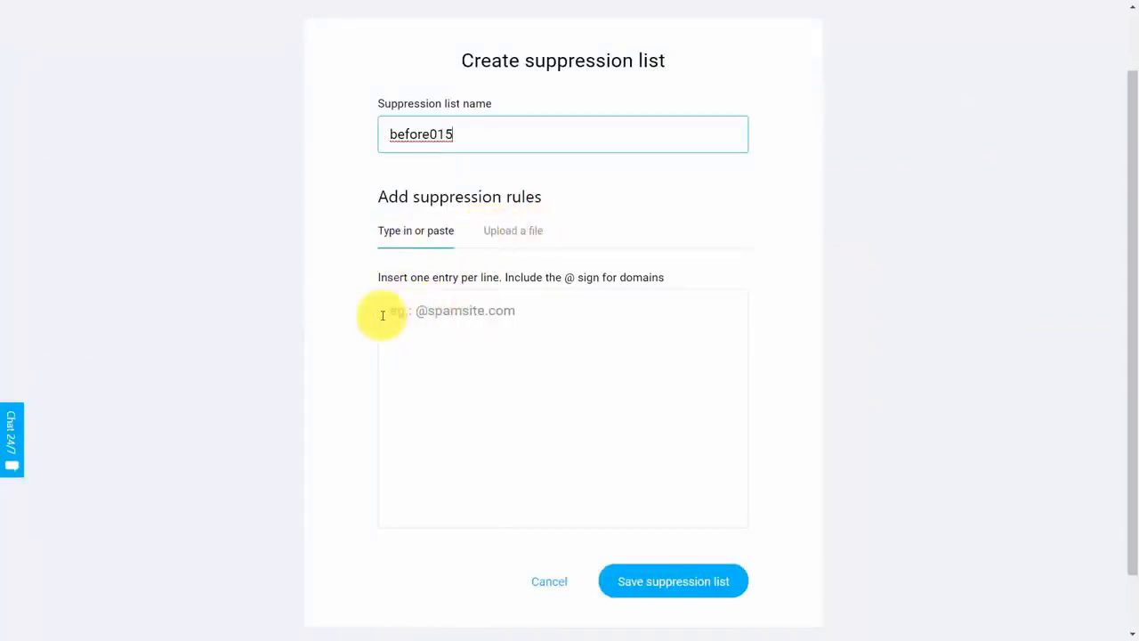
{"action": "left_click", "coordinate": [551, 424]}
{"action": "key", "text": "ctrl+v"}
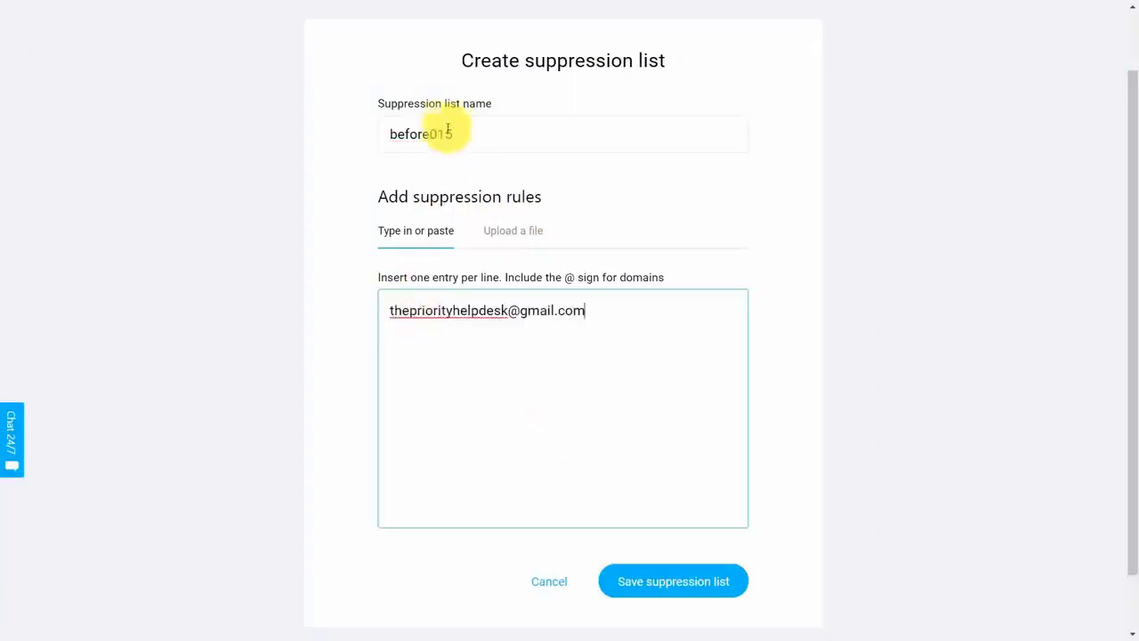
{"action": "left_click", "coordinate": [631, 580]}
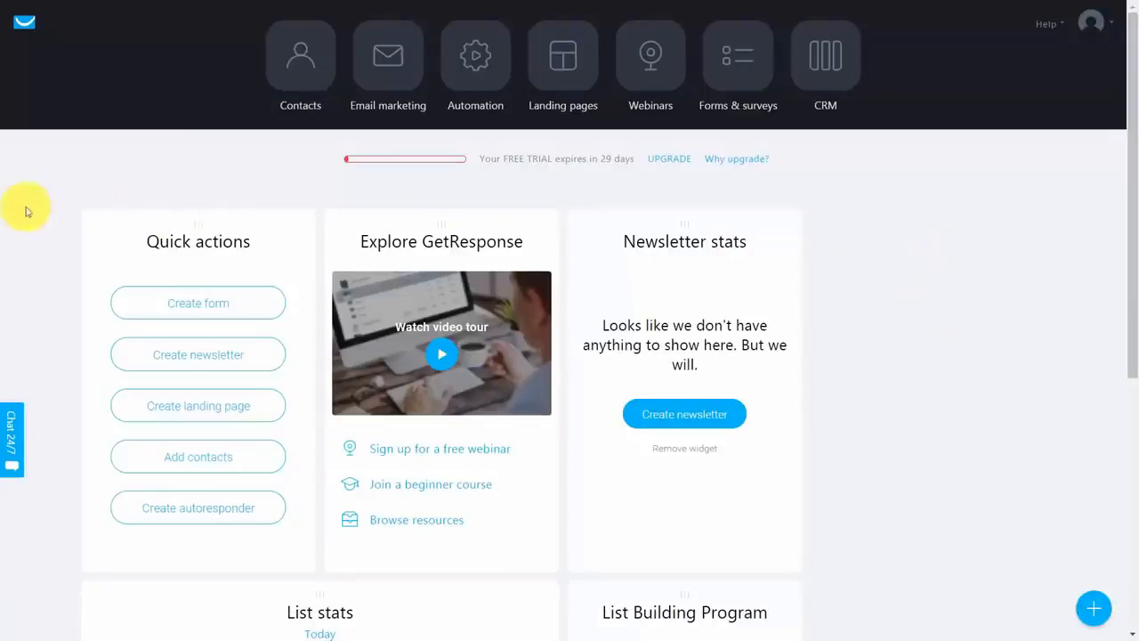
Start a new email marketing newsletter with the Drag-and-Drop Email Editor
{"action": "left_click", "coordinate": [377, 58]}
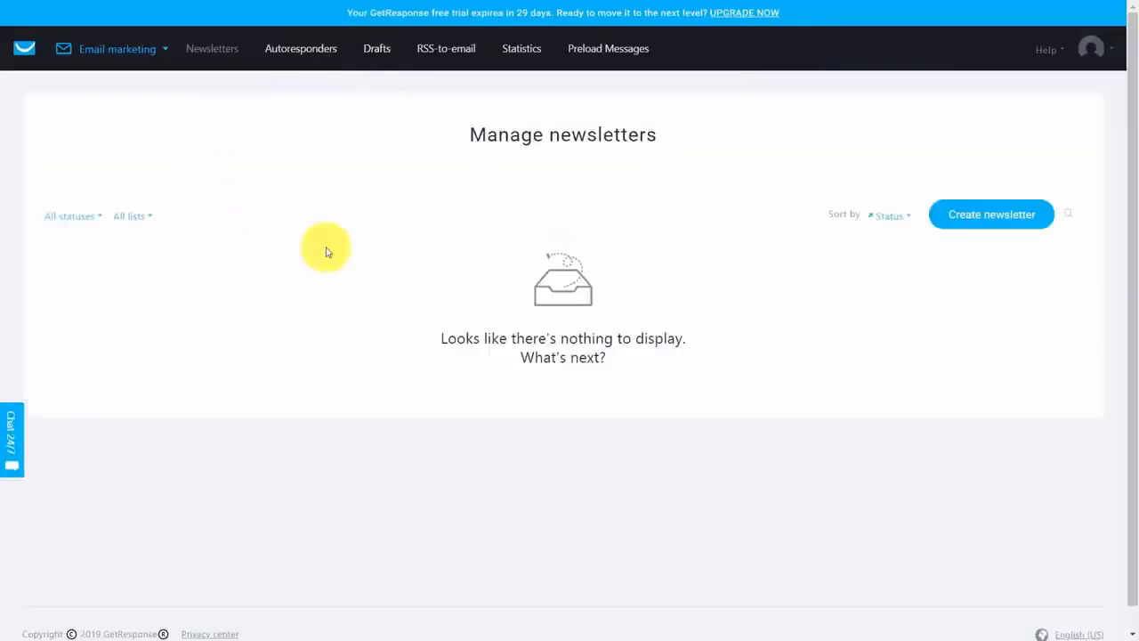
{"action": "left_click", "coordinate": [968, 223]}
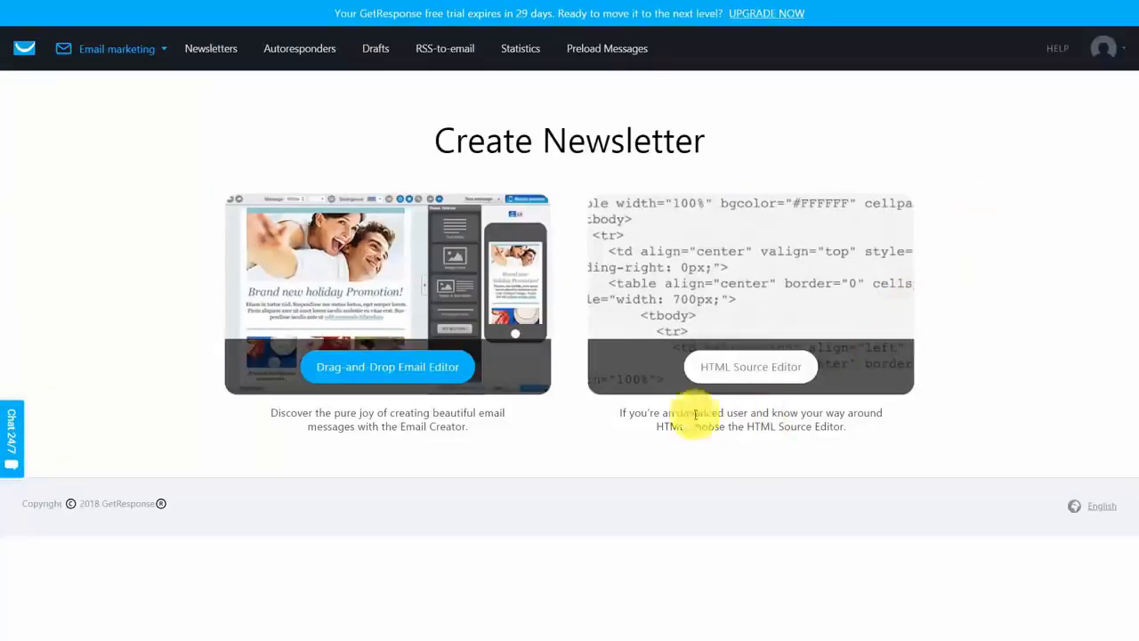
{"action": "left_click", "coordinate": [380, 369]}
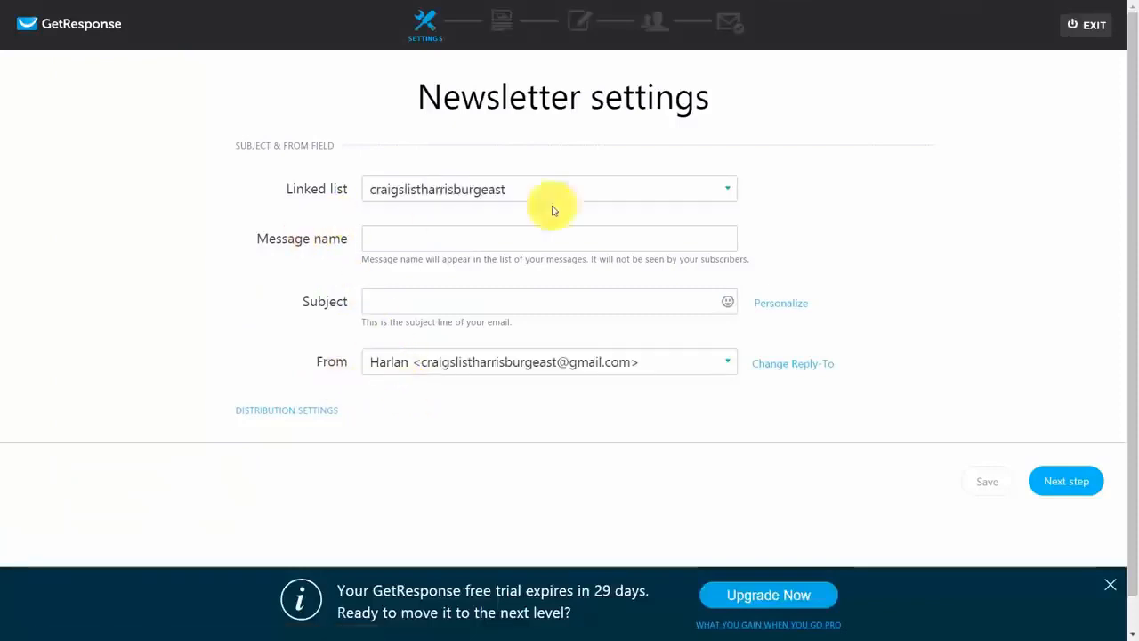
Link the newsletter to craigslistharrisburgeast, name the message First E-Mail - Welcome and set the subject to Thanks for Signing Up
{"action": "left_click", "coordinate": [703, 201]}
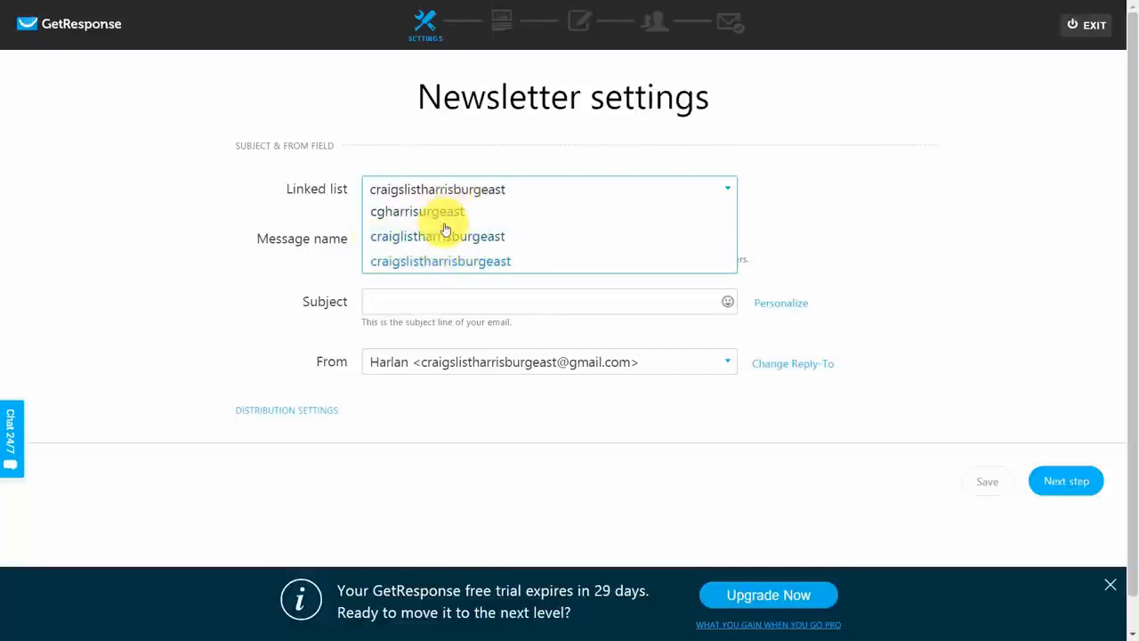
{"action": "left_click", "coordinate": [466, 199]}
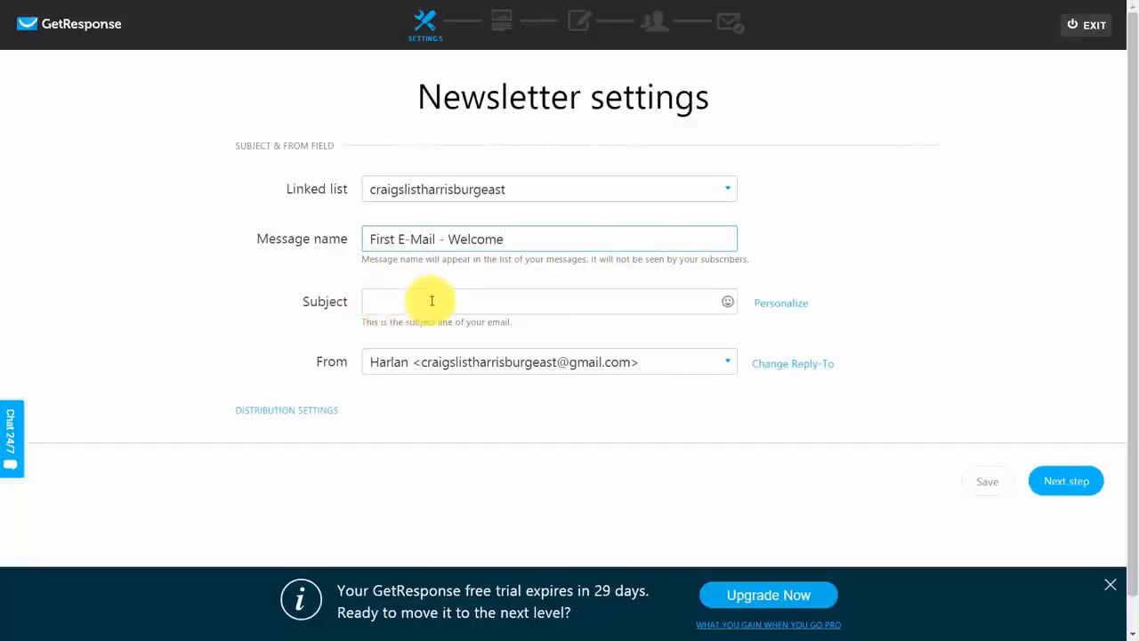
{"action": "left_click", "coordinate": [432, 301]}
{"action": "type", "text": "Thanks for Signing Up"}
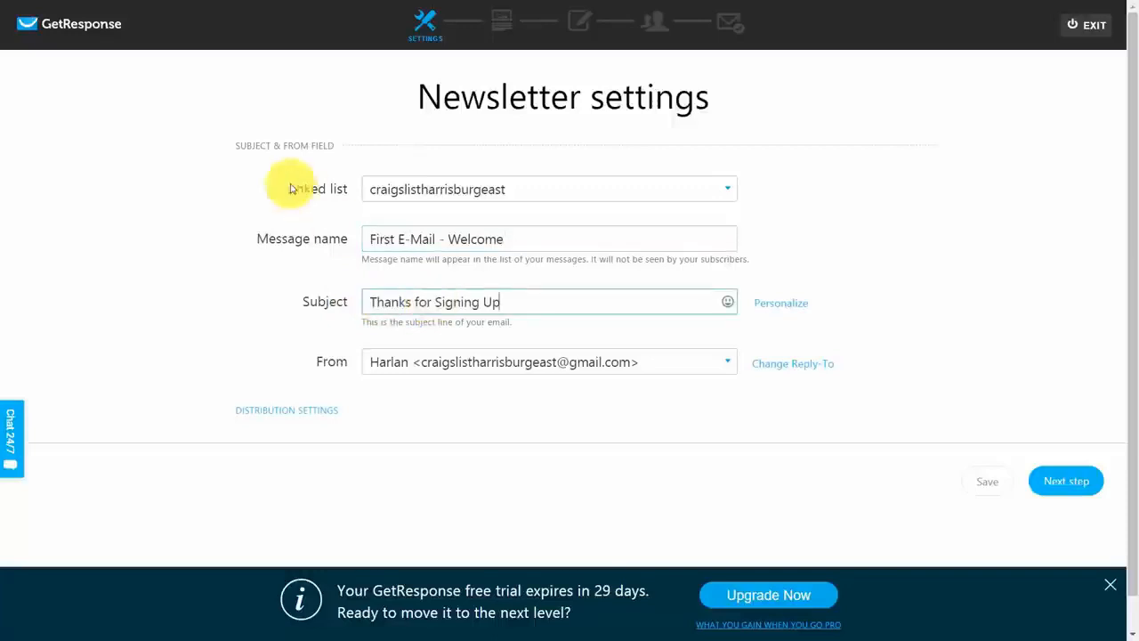
Add a new From email address, select it as the newsletter's sender and continue to template selection
{"action": "left_click", "coordinate": [703, 365]}
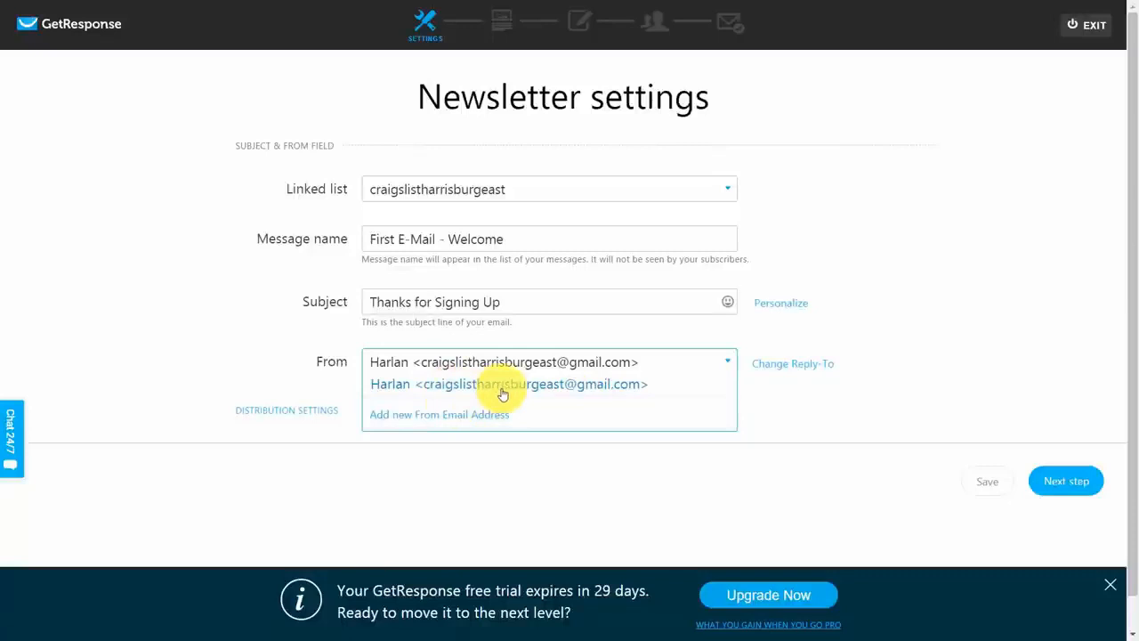
{"action": "left_click", "coordinate": [441, 420]}
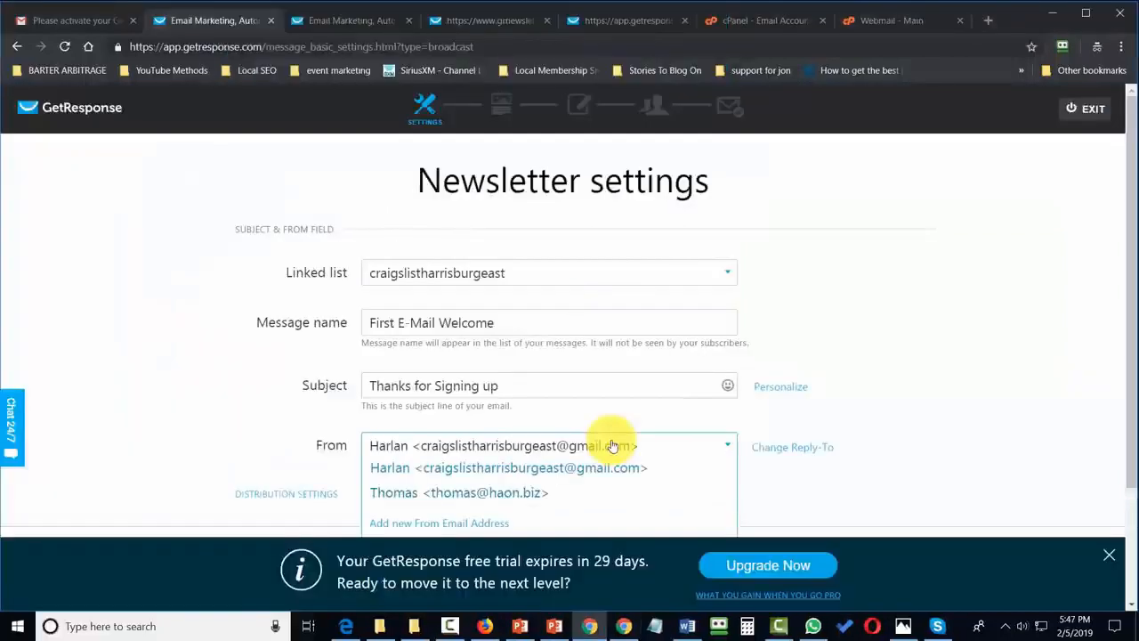
{"action": "left_click", "coordinate": [521, 493]}
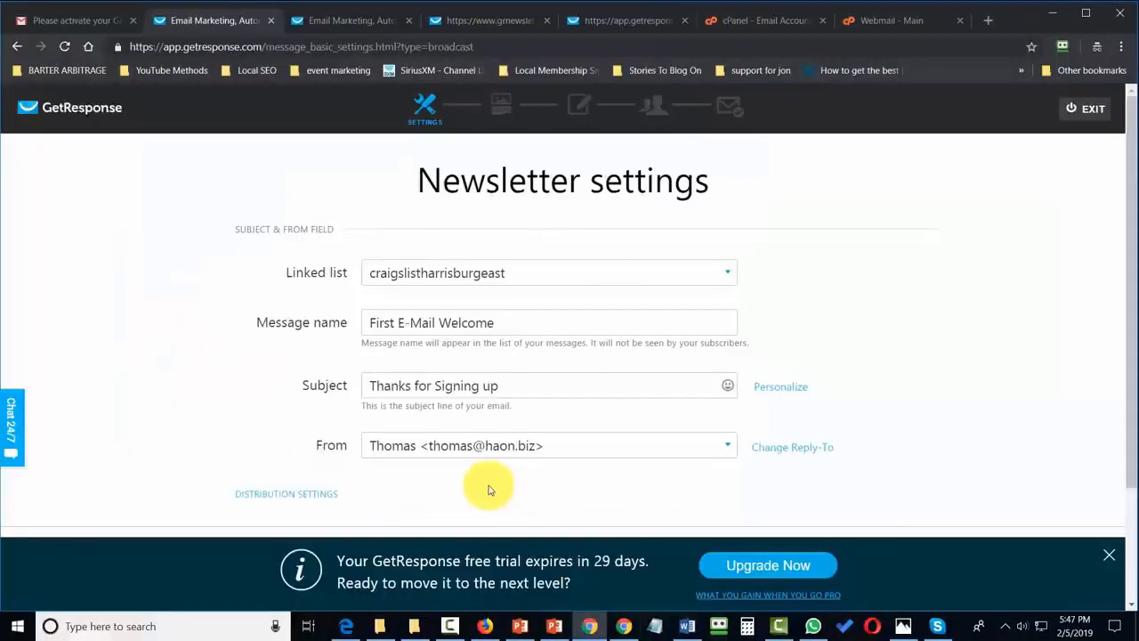
{"action": "scroll", "coordinate": [511, 491], "scroll_direction": "down", "scroll_amount": 2}
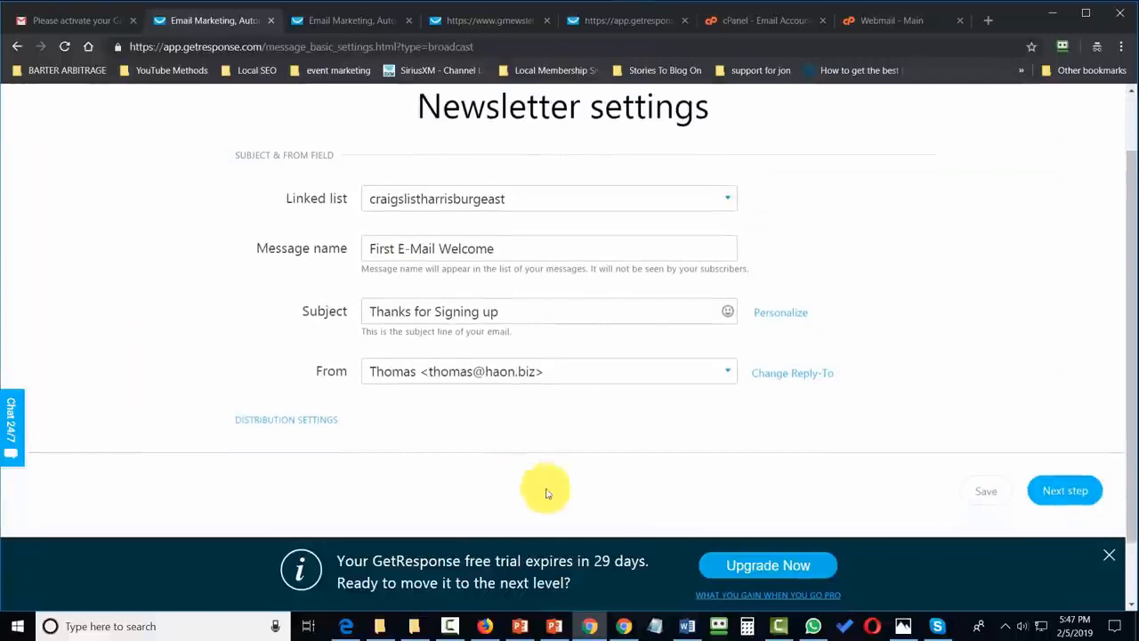
{"action": "left_click", "coordinate": [1064, 490]}
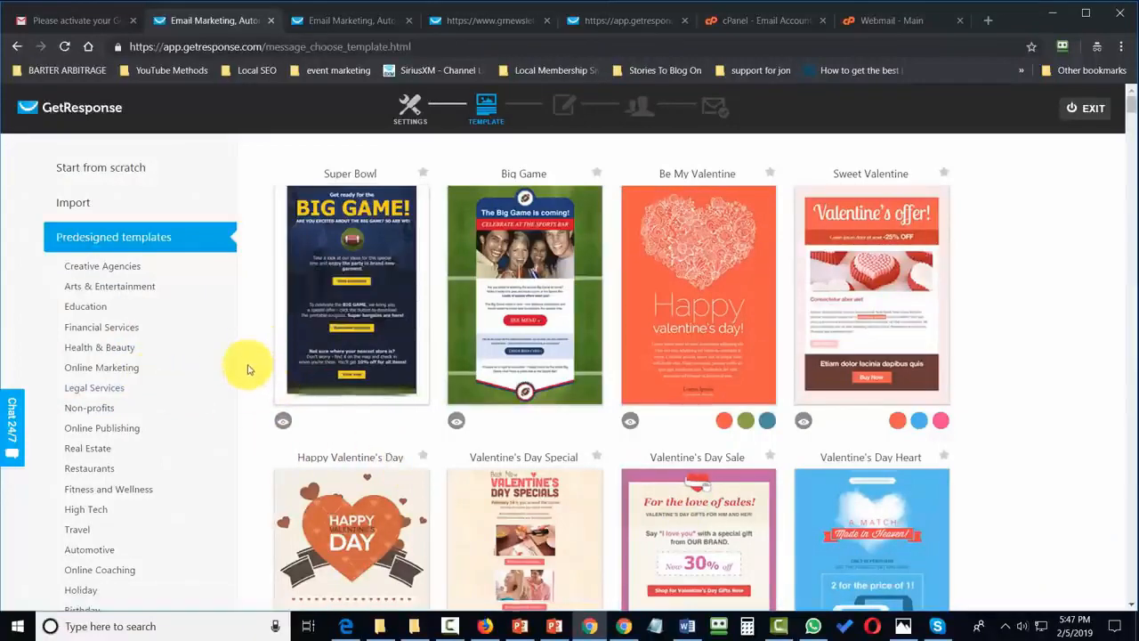
Start the newsletter from scratch using the Blank template
{"action": "left_click", "coordinate": [113, 174]}
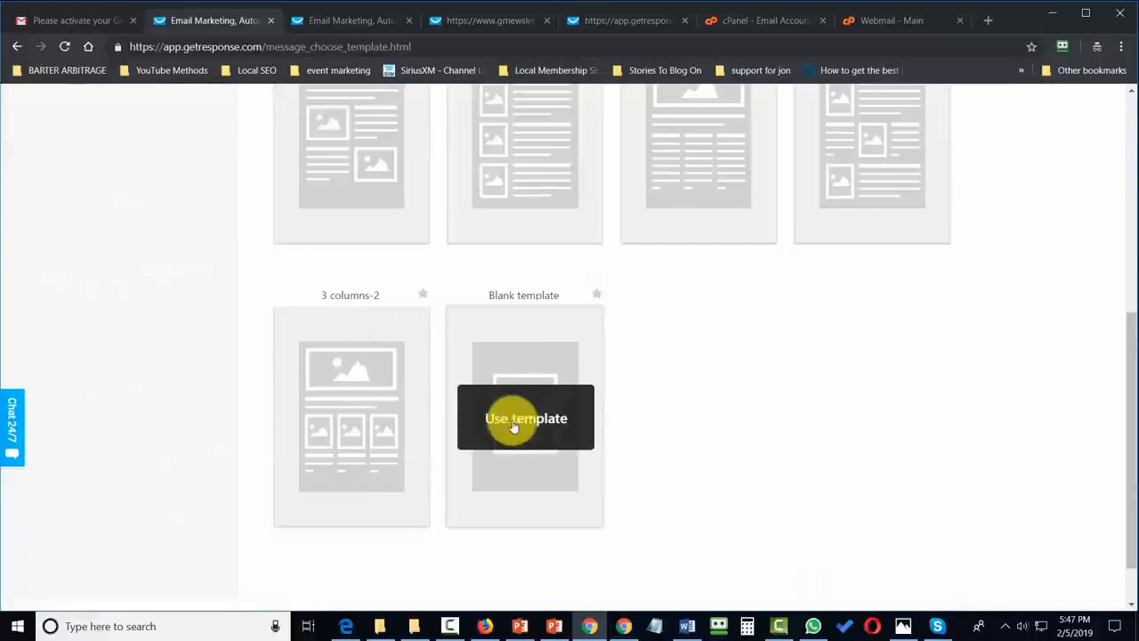
{"action": "scroll", "coordinate": [593, 371], "scroll_direction": "up", "scroll_amount": 3}
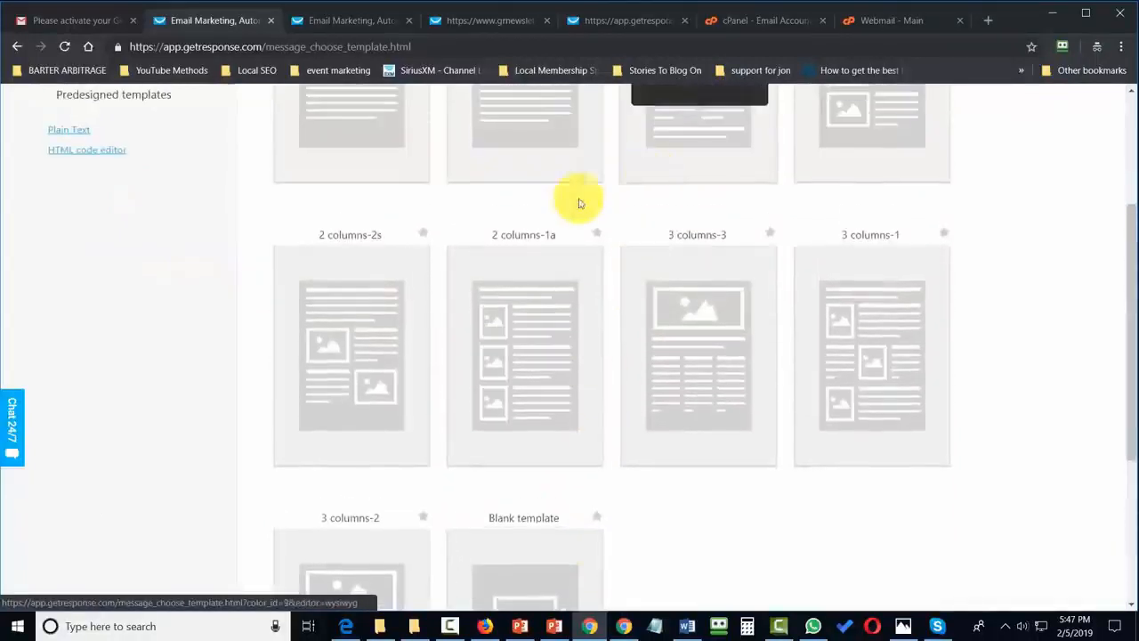
{"action": "scroll", "coordinate": [546, 255], "scroll_direction": "down", "scroll_amount": 3}
{"action": "left_click", "coordinate": [537, 376]}
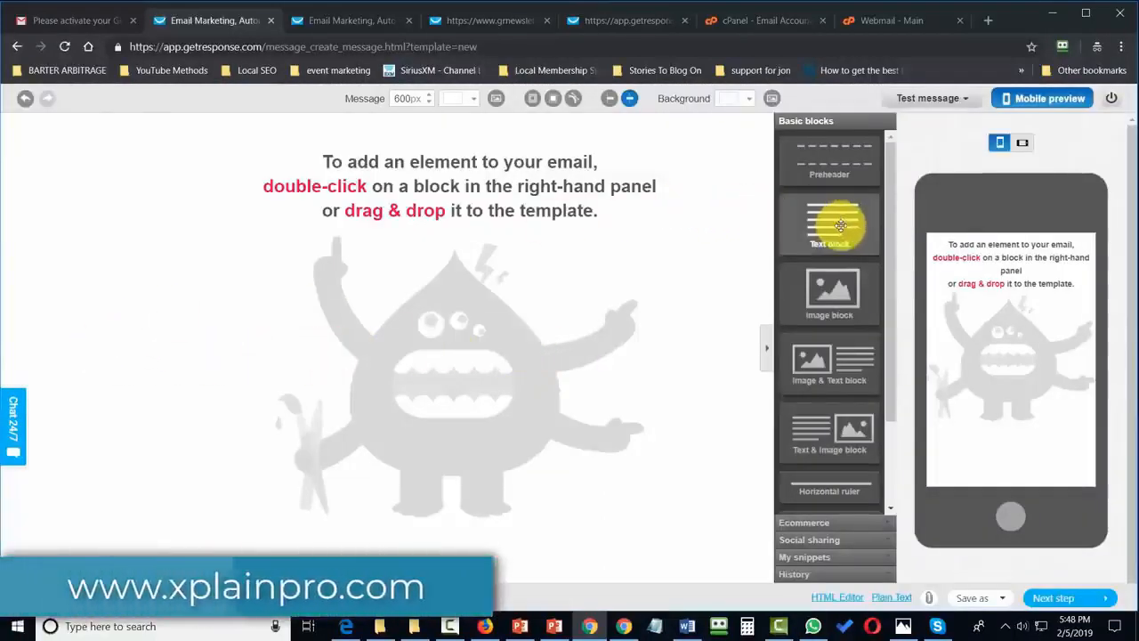
Add a text block reading "Now is the time for all good men to come to the aid of their country."
{"action": "left_click_drag", "start_coordinate": [840, 226], "coordinate": [338, 169]}
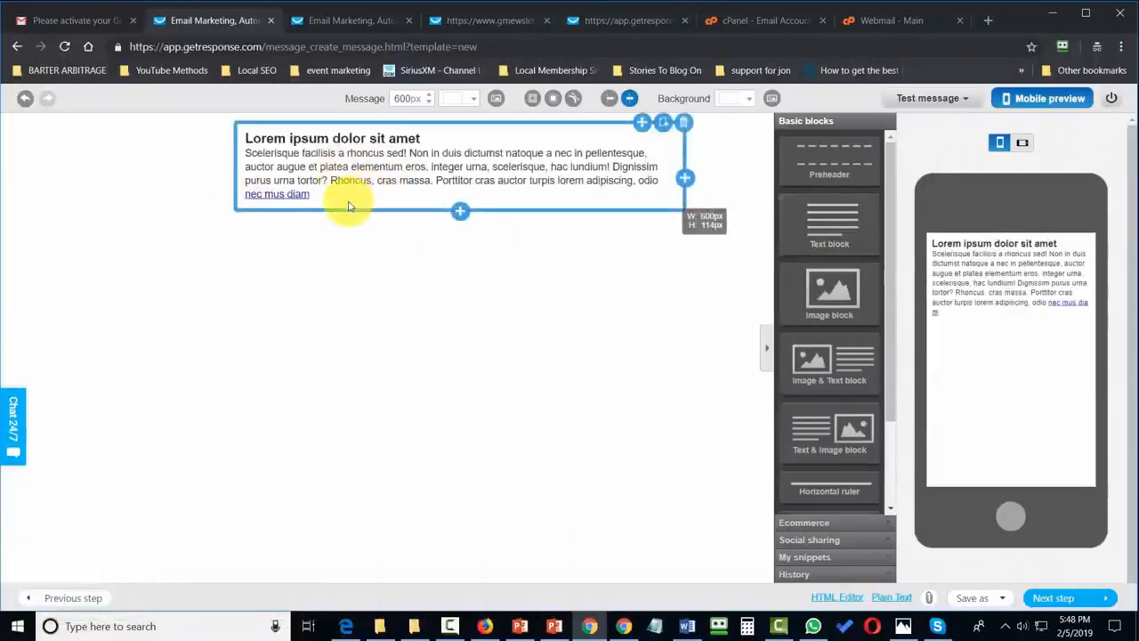
{"action": "left_click", "coordinate": [326, 192]}
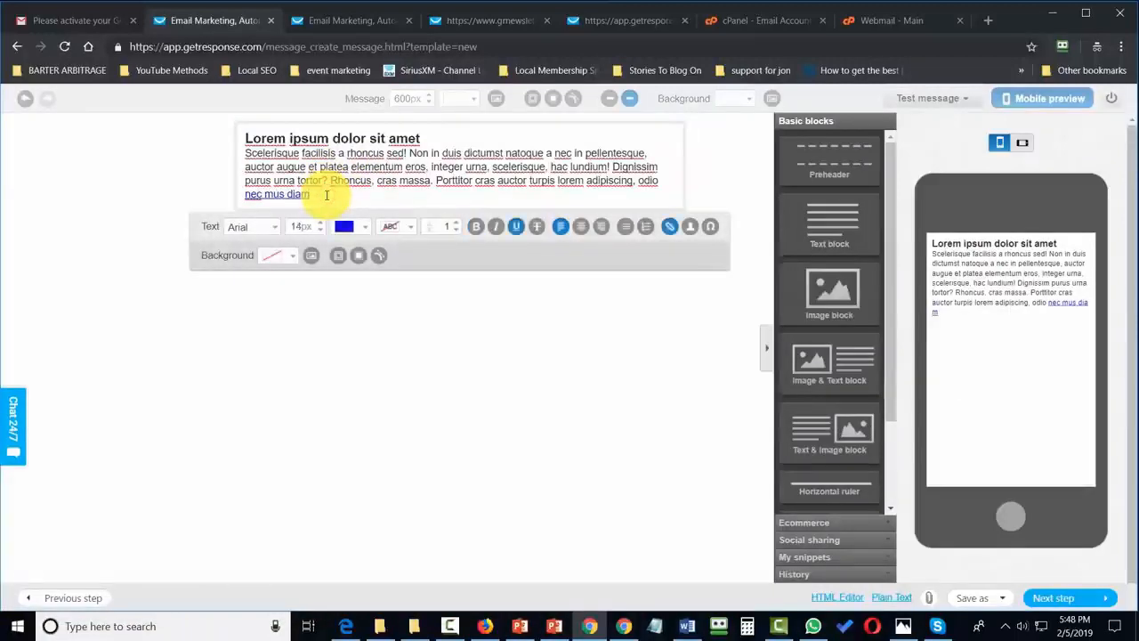
{"action": "key", "text": "ctrl+a"}
{"action": "type", "text": "Now is the time for all good men to come to the aid of their country."}
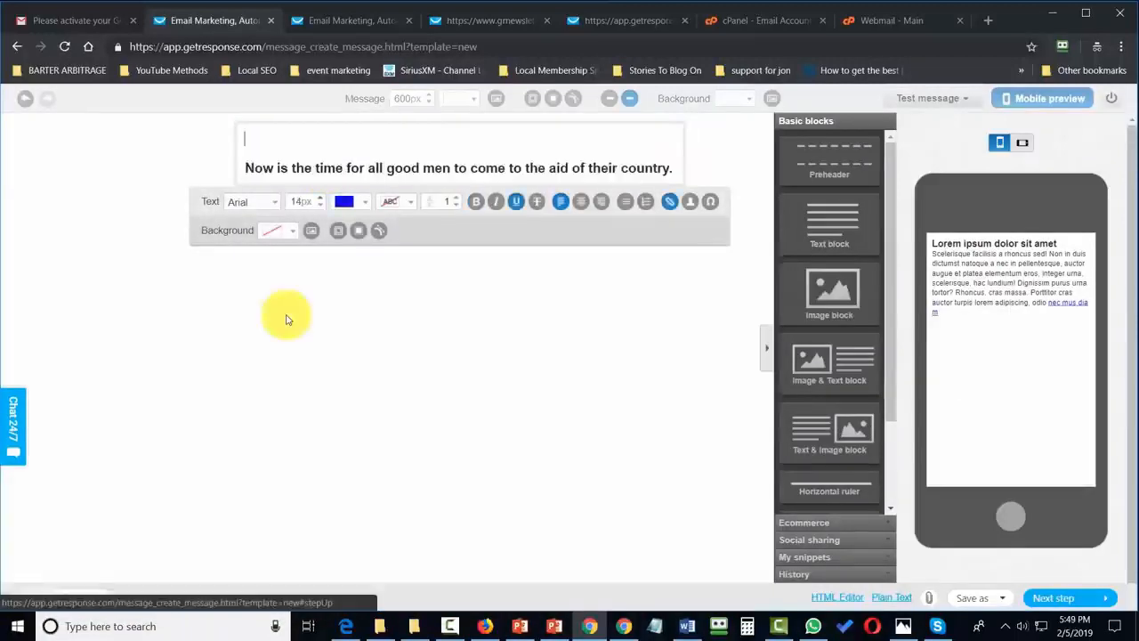
Insert the [[firstname]] contact field above the sentence, and set the message text to non-bold Arial with a first-name sign-off
{"action": "left_click", "coordinate": [690, 204]}
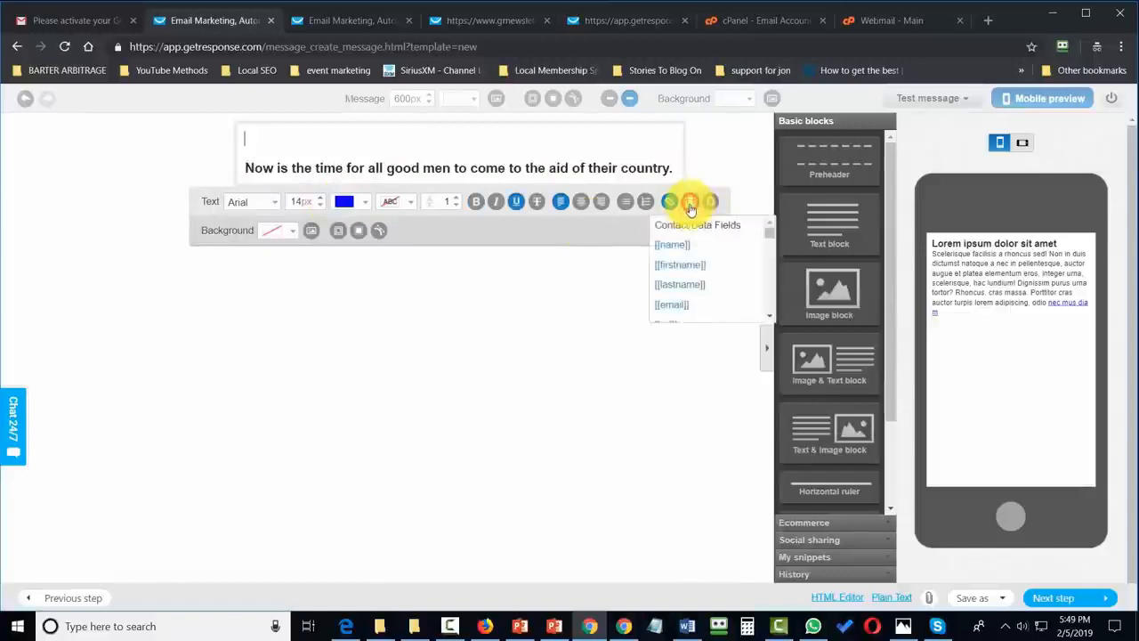
{"action": "left_click", "coordinate": [691, 265]}
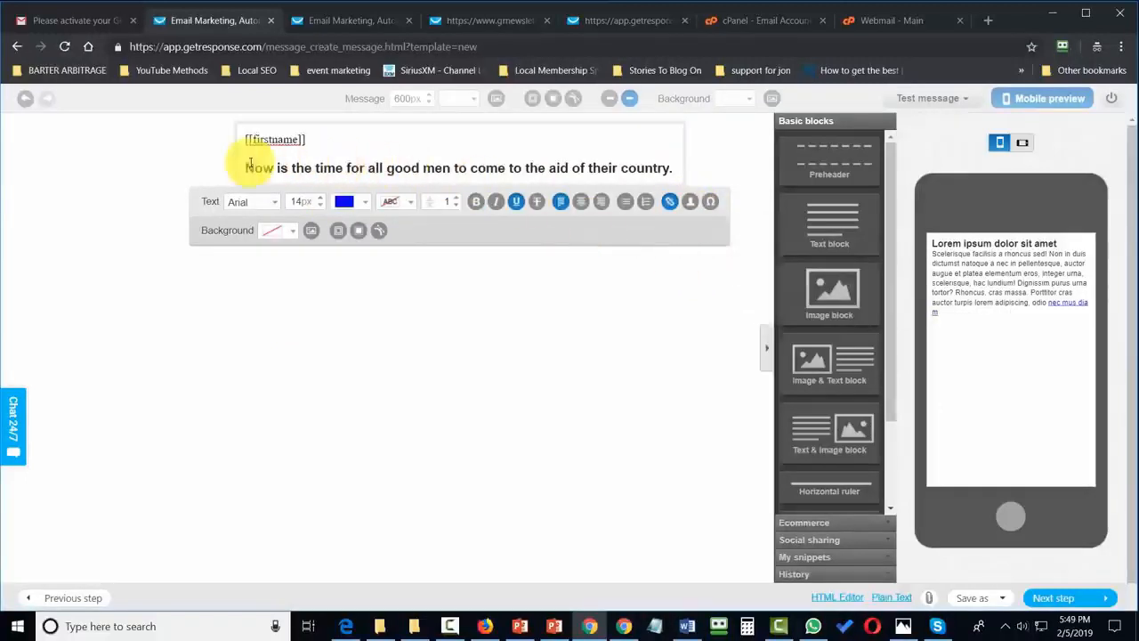
{"action": "left_click_drag", "start_coordinate": [244, 169], "coordinate": [686, 173]}
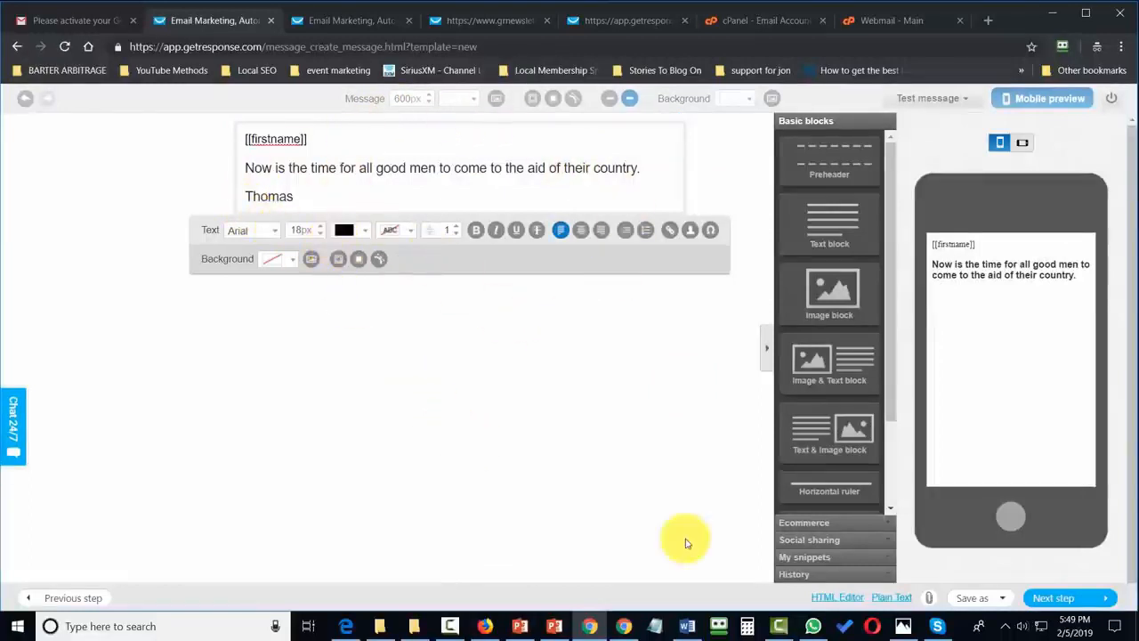
Generate the newsletter's plain-text version from the HTML and add blank lines after the greeting and the sentence
{"action": "left_click", "coordinate": [888, 600]}
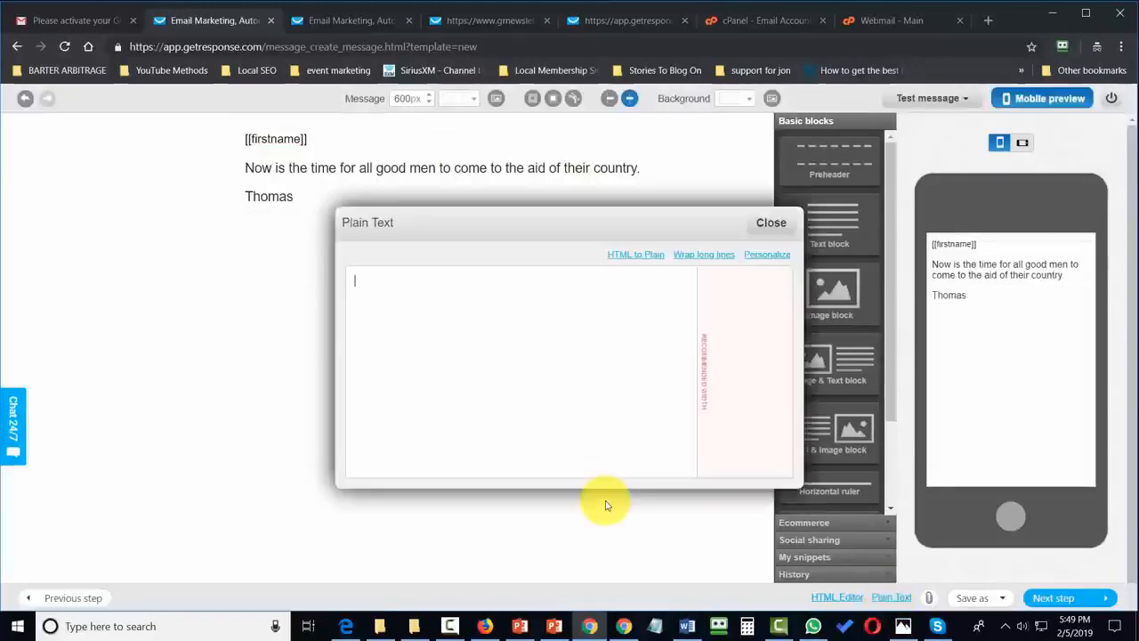
{"action": "left_click", "coordinate": [633, 255]}
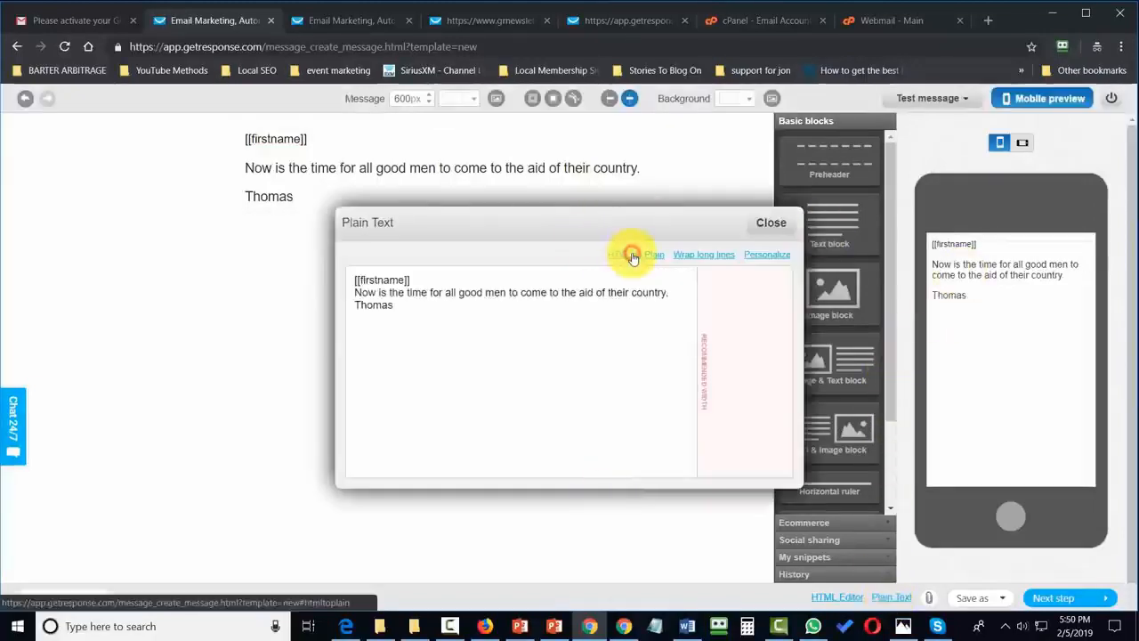
{"action": "left_click", "coordinate": [433, 280]}
{"action": "key", "text": "Return"}
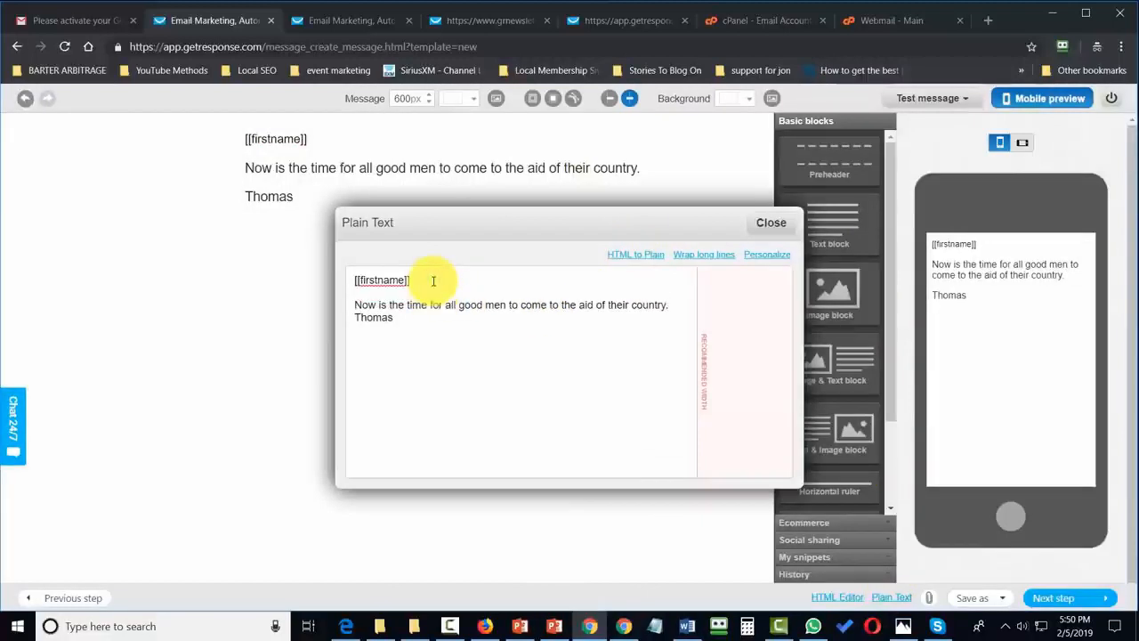
{"action": "left_click", "coordinate": [673, 303]}
{"action": "key", "text": "Return"}
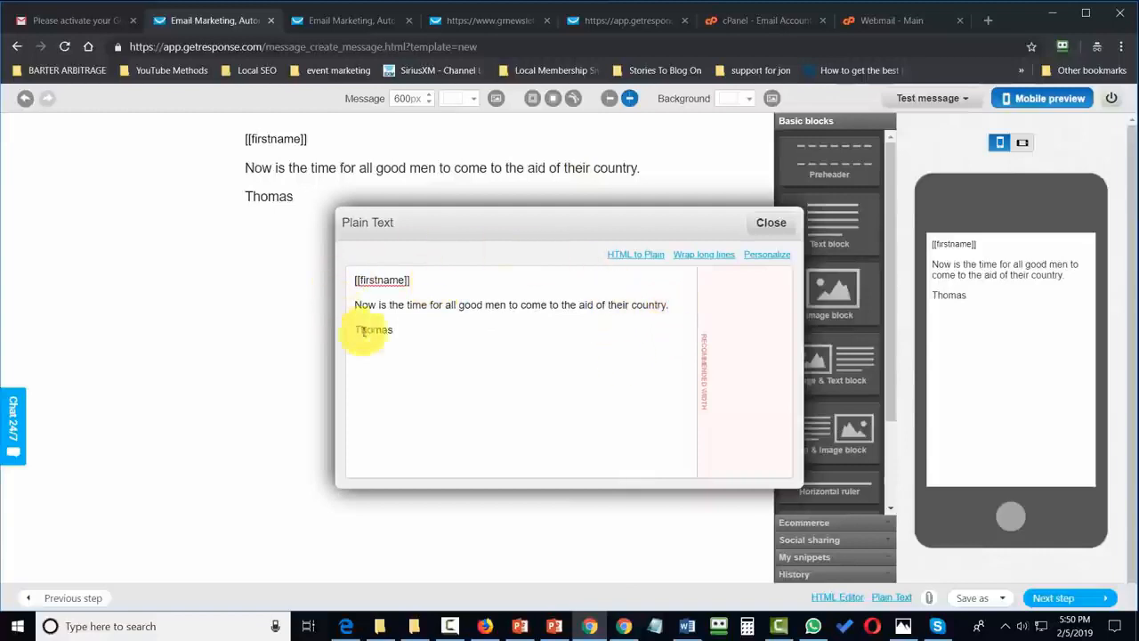
{"action": "left_click", "coordinate": [767, 223]}
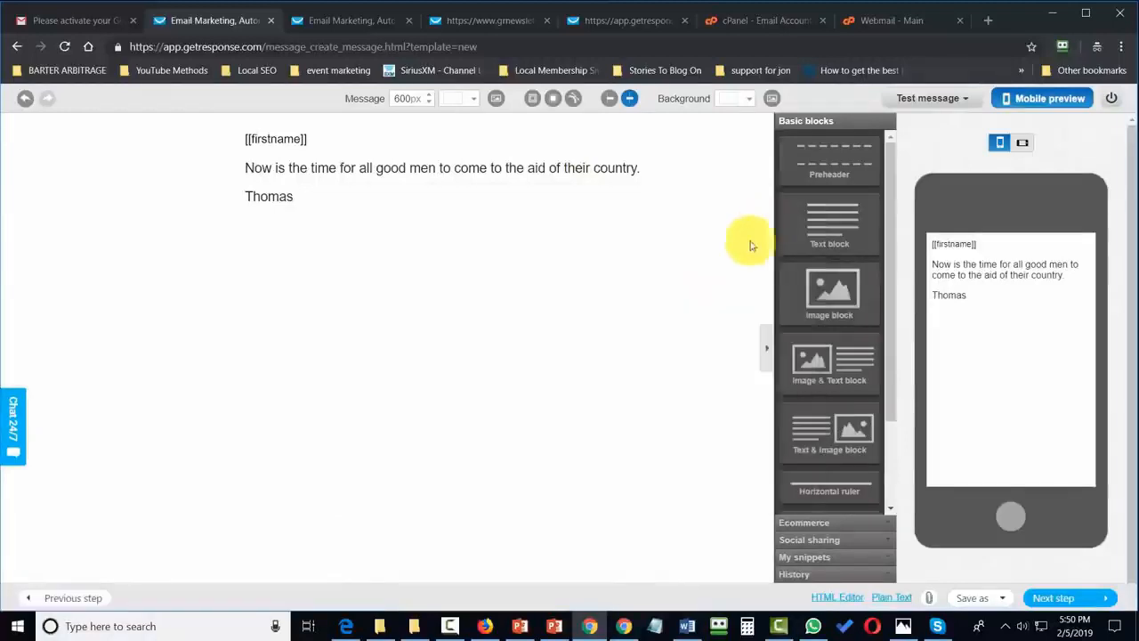
Include the craigslistharrisburgeast list as recipients, exclude the before015 suppression list and continue to the message summary
{"action": "left_click", "coordinate": [1004, 598]}
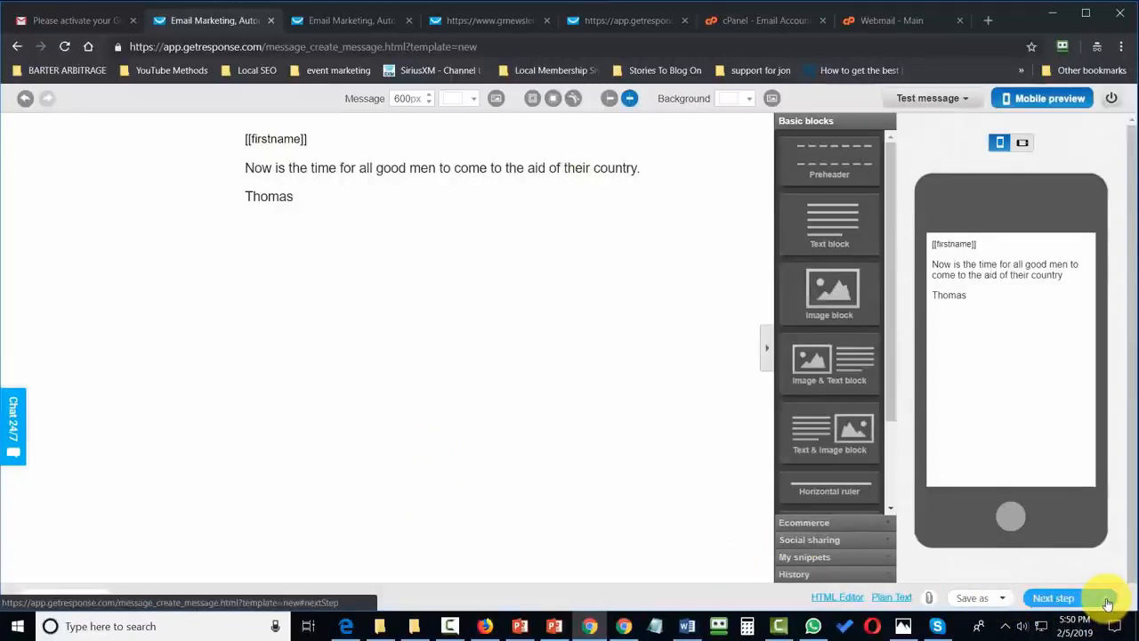
{"action": "left_click", "coordinate": [1107, 604]}
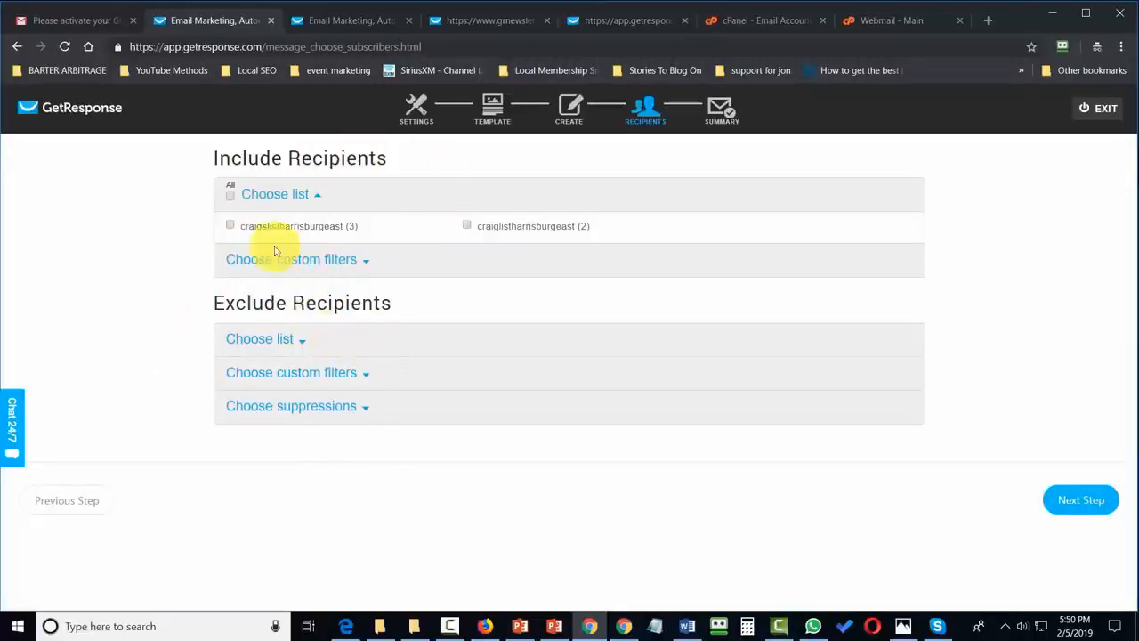
{"action": "left_click", "coordinate": [230, 226]}
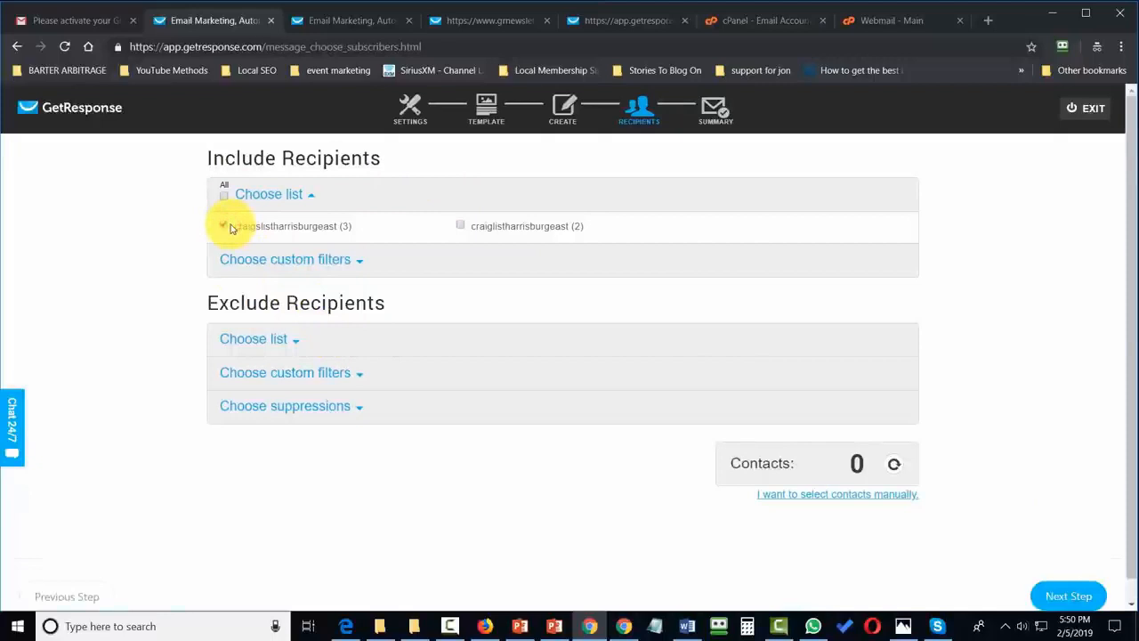
{"action": "left_click", "coordinate": [355, 260]}
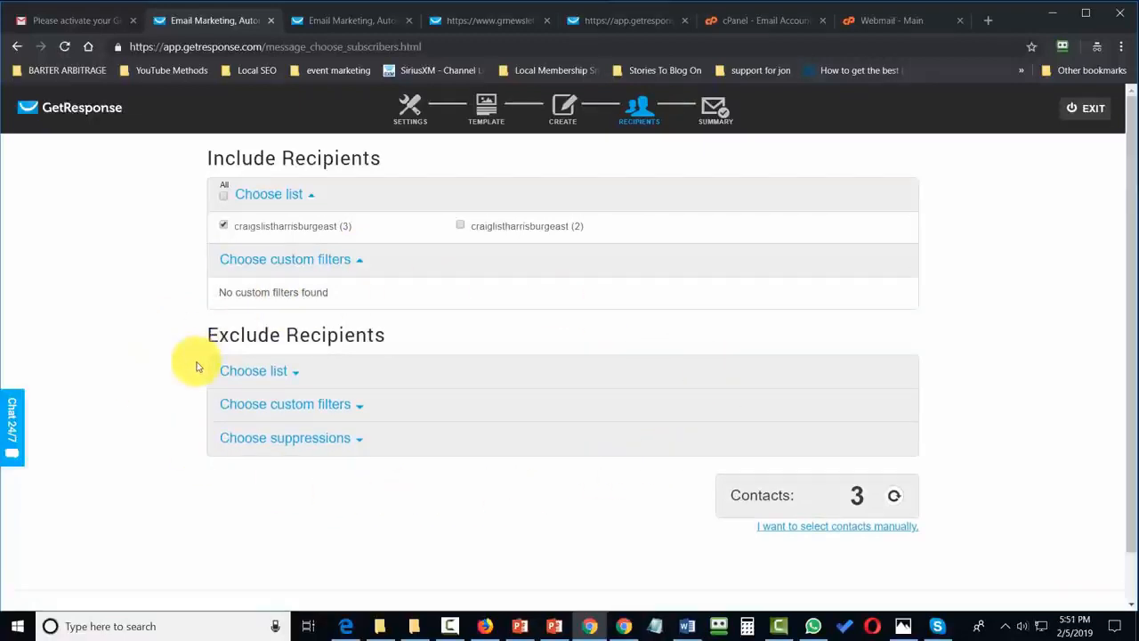
{"action": "left_click", "coordinate": [348, 439]}
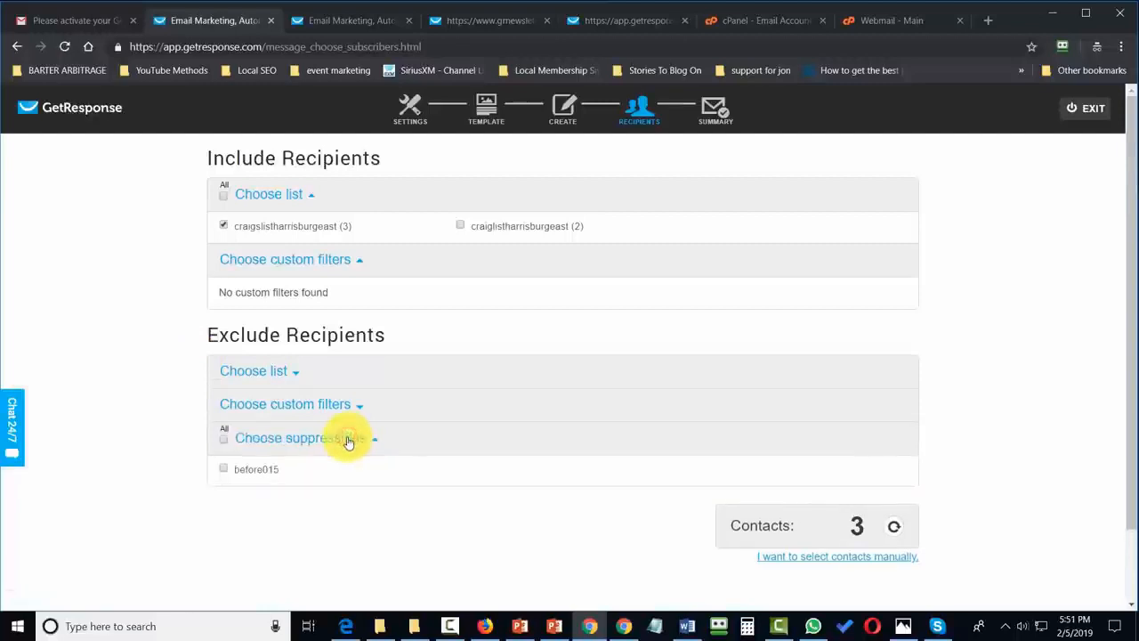
{"action": "left_click", "coordinate": [225, 472]}
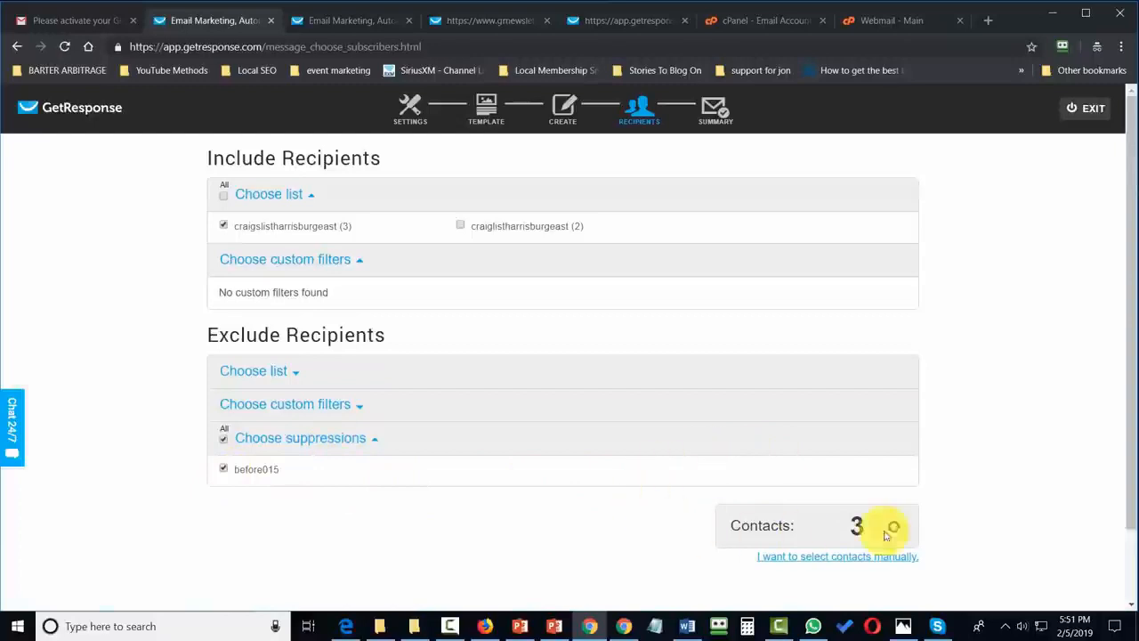
{"action": "scroll", "coordinate": [659, 470], "scroll_direction": "down", "scroll_amount": 1}
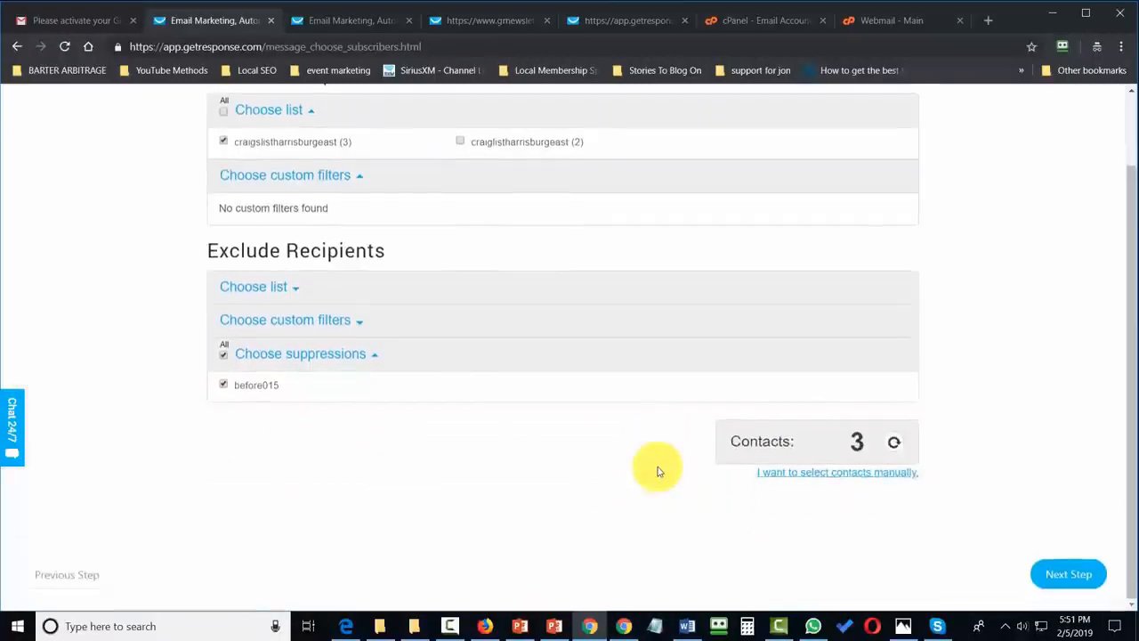
{"action": "left_click", "coordinate": [1067, 575]}
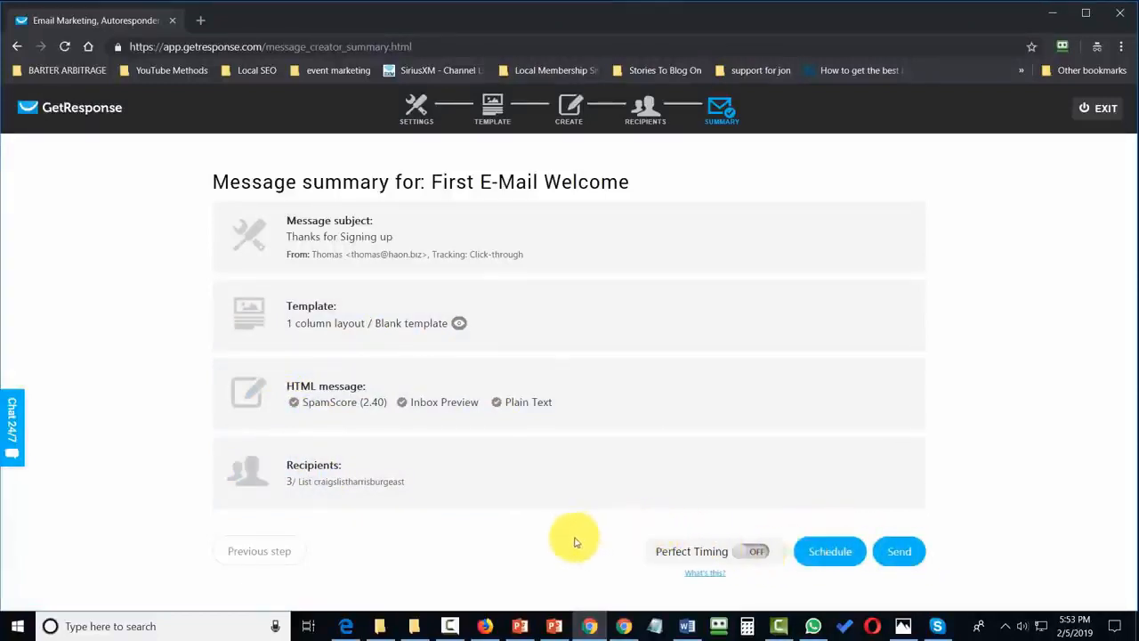
{"action": "left_click", "coordinate": [754, 556]}
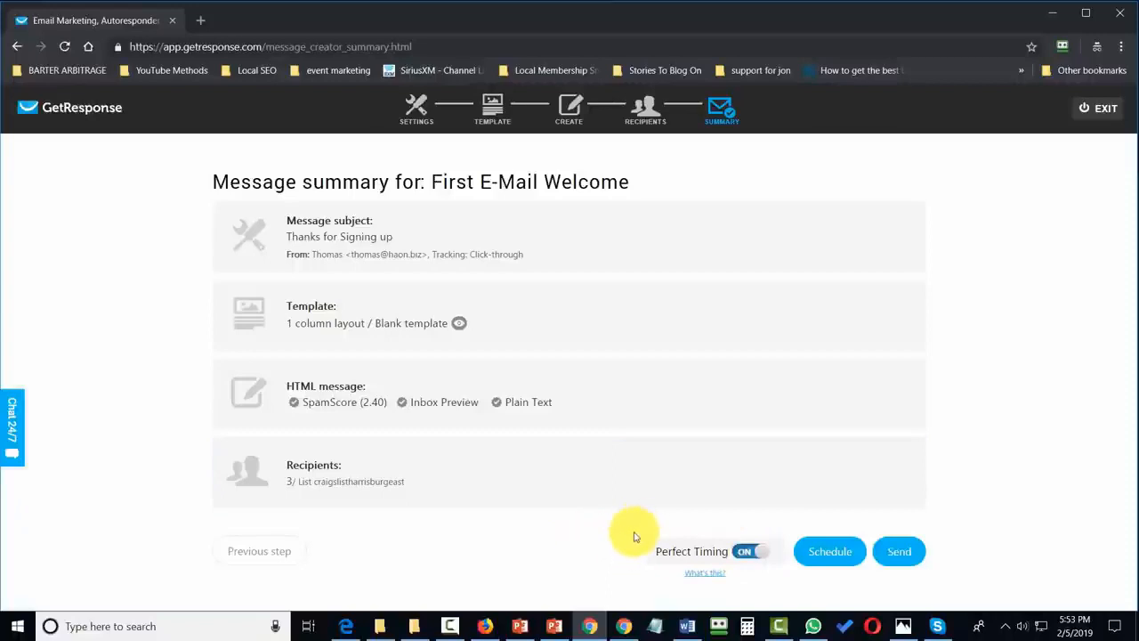
{"action": "left_click", "coordinate": [750, 554]}
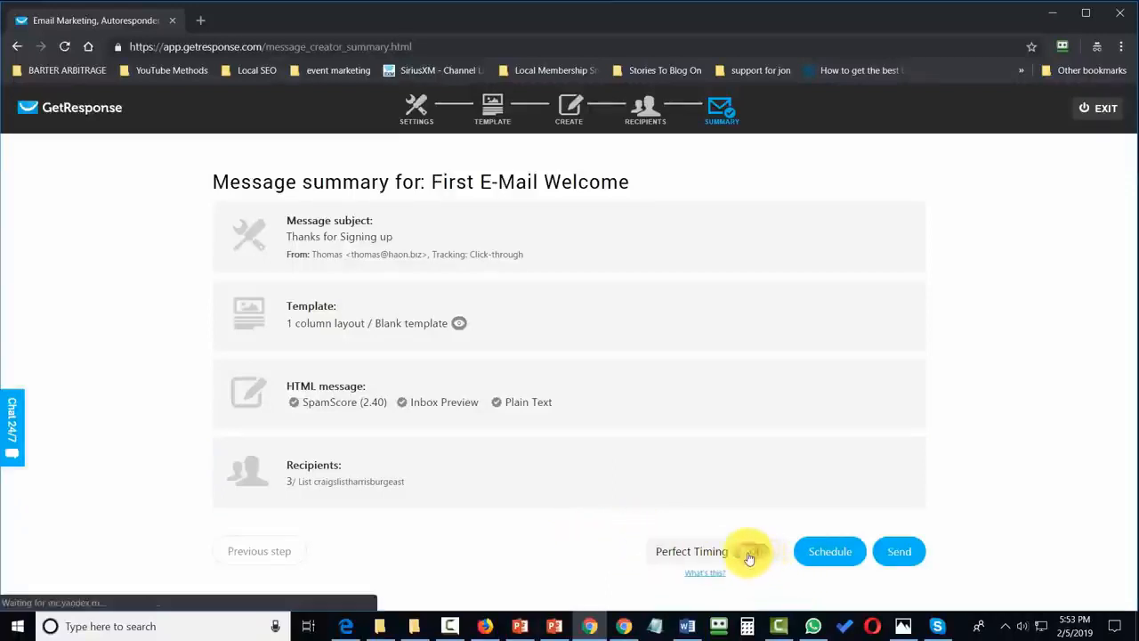
{"action": "left_click", "coordinate": [822, 553]}
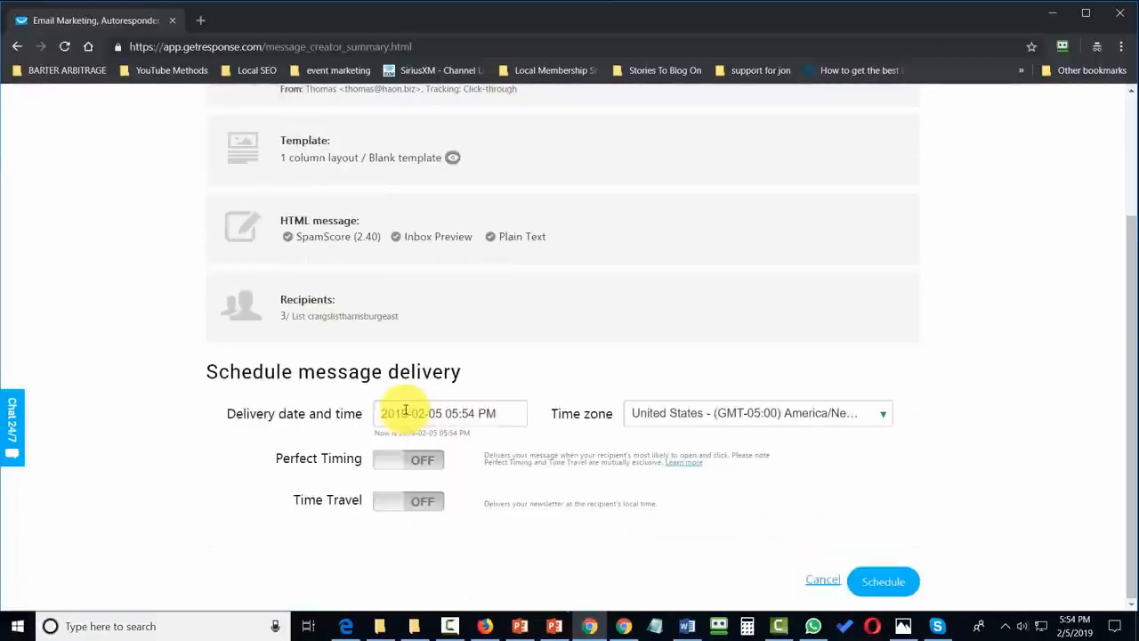
{"action": "left_click", "coordinate": [822, 580]}
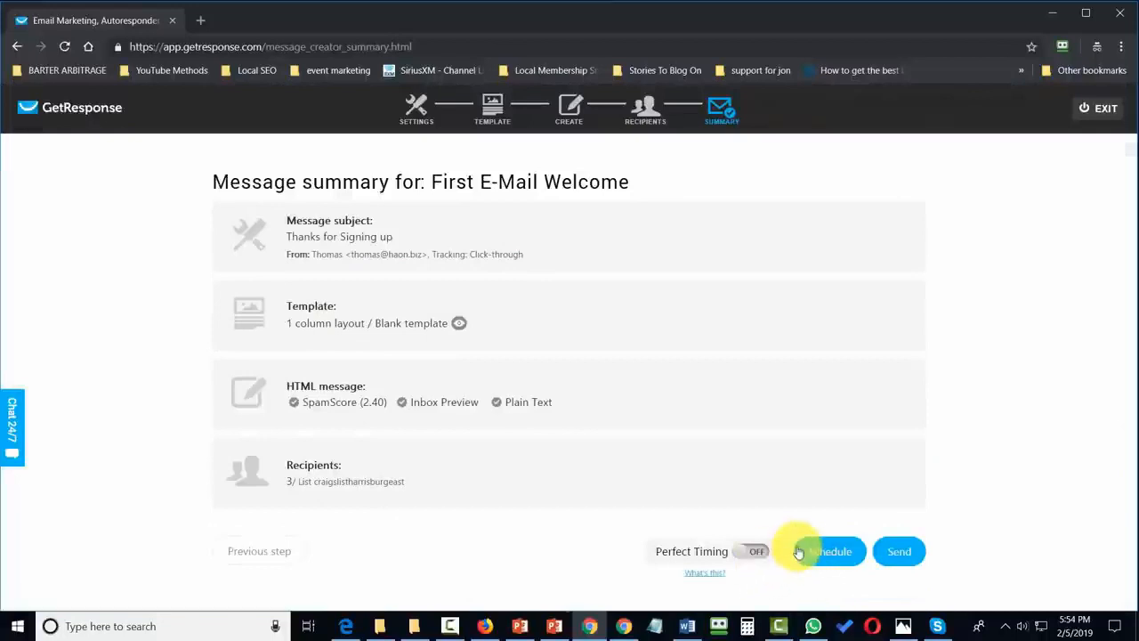
Send the First E-Mail Welcome newsletter immediately
{"action": "left_click", "coordinate": [901, 552]}
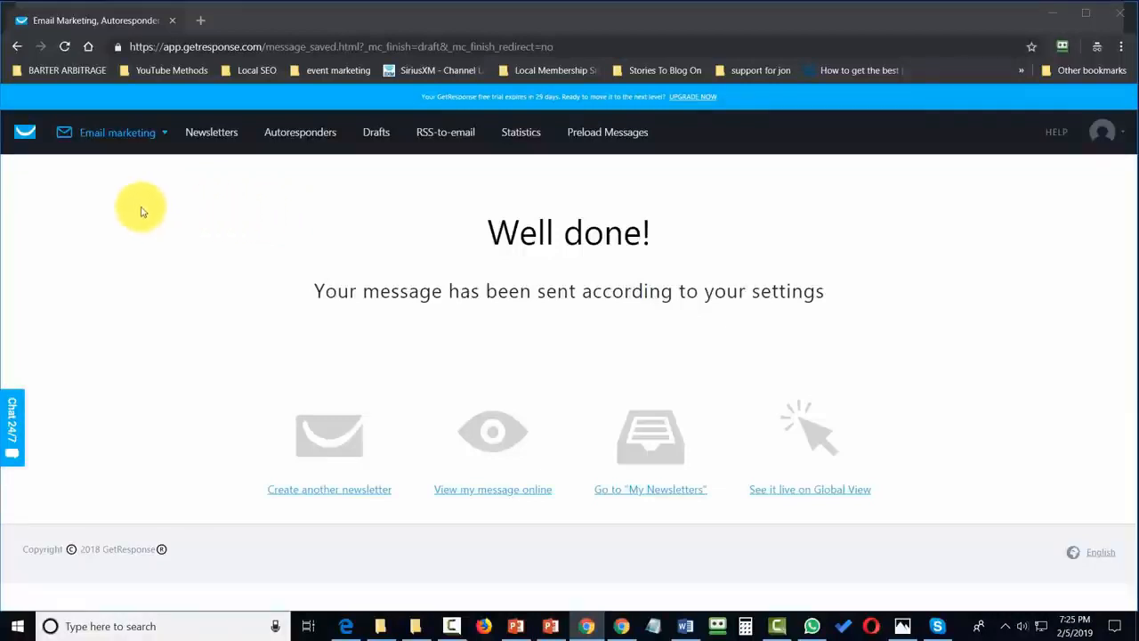
Create a new autoresponder named "aftersignup"
{"action": "left_click", "coordinate": [114, 135]}
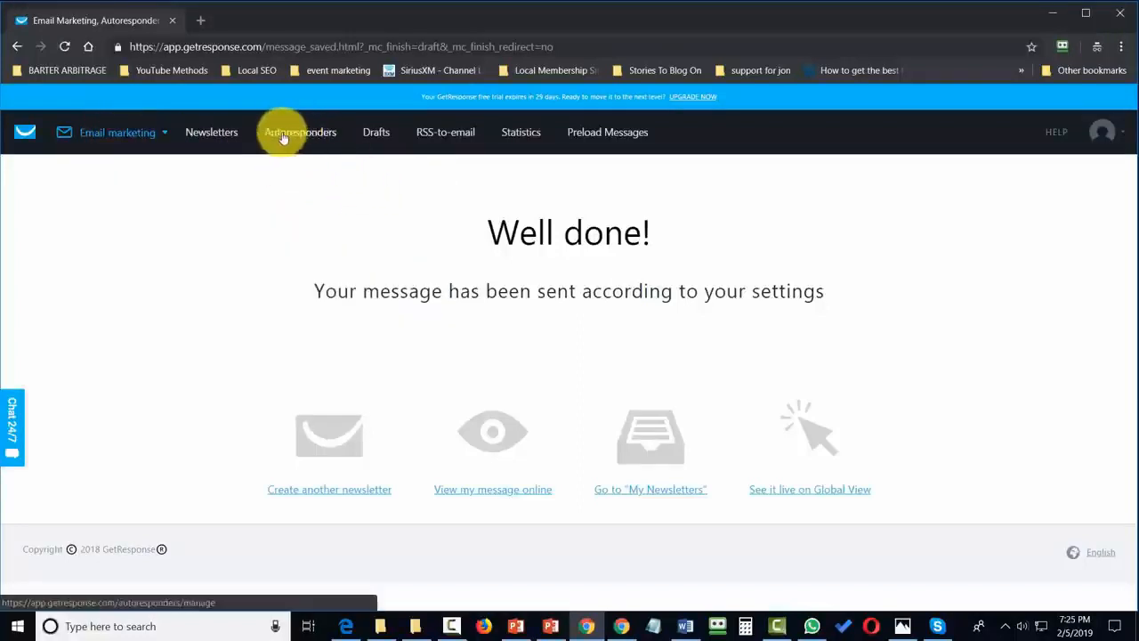
{"action": "left_click", "coordinate": [308, 133]}
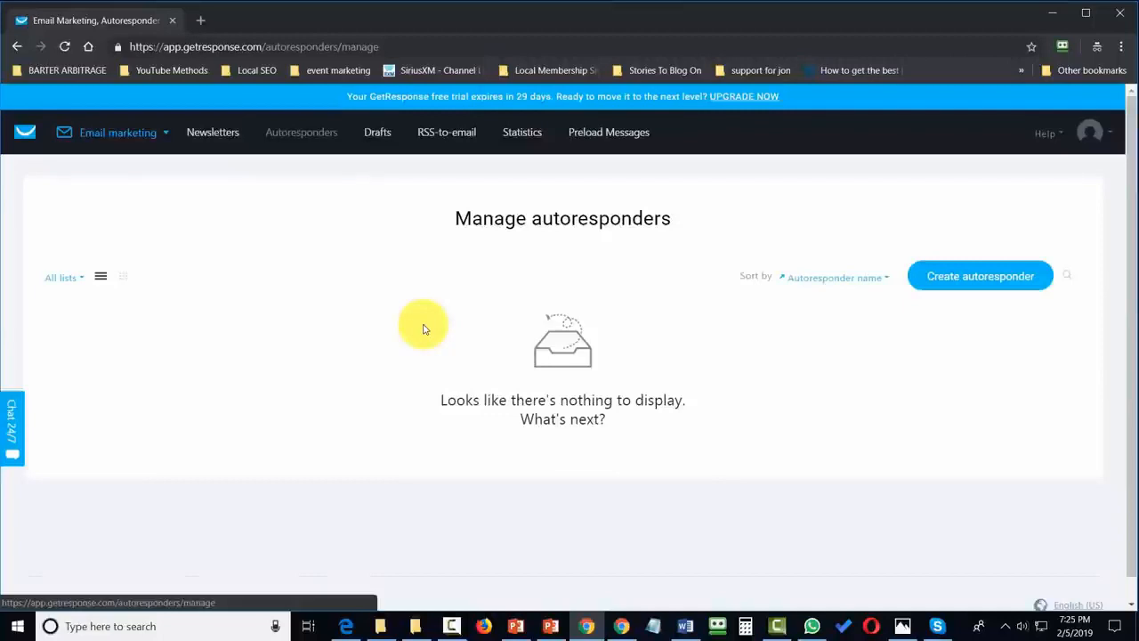
{"action": "left_click", "coordinate": [945, 279]}
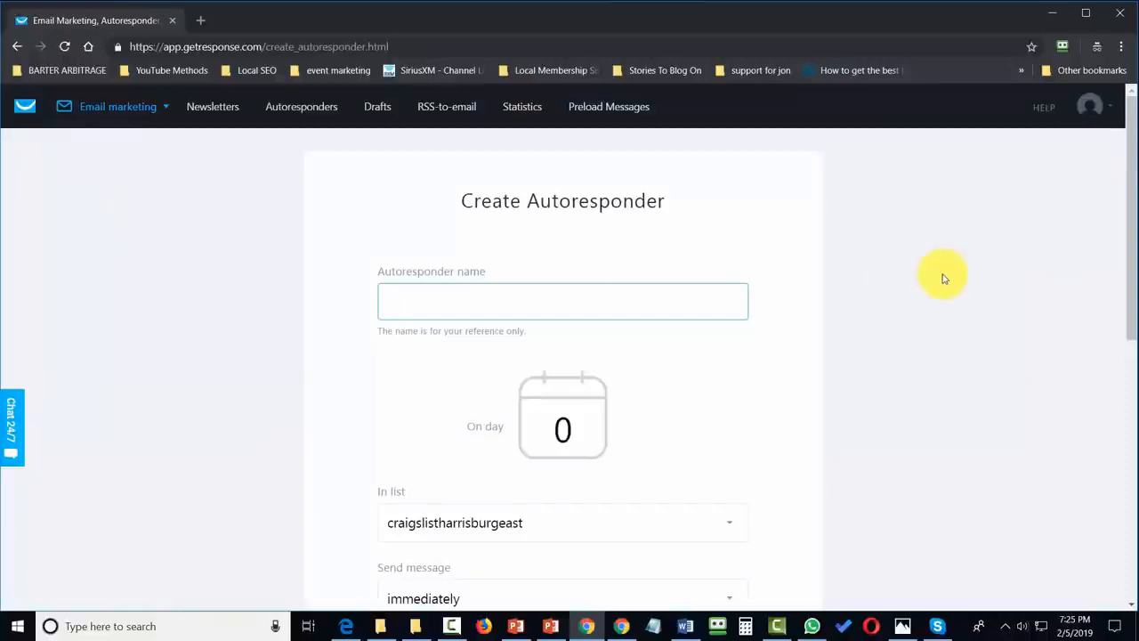
{"action": "type", "text": "aftersignup"}
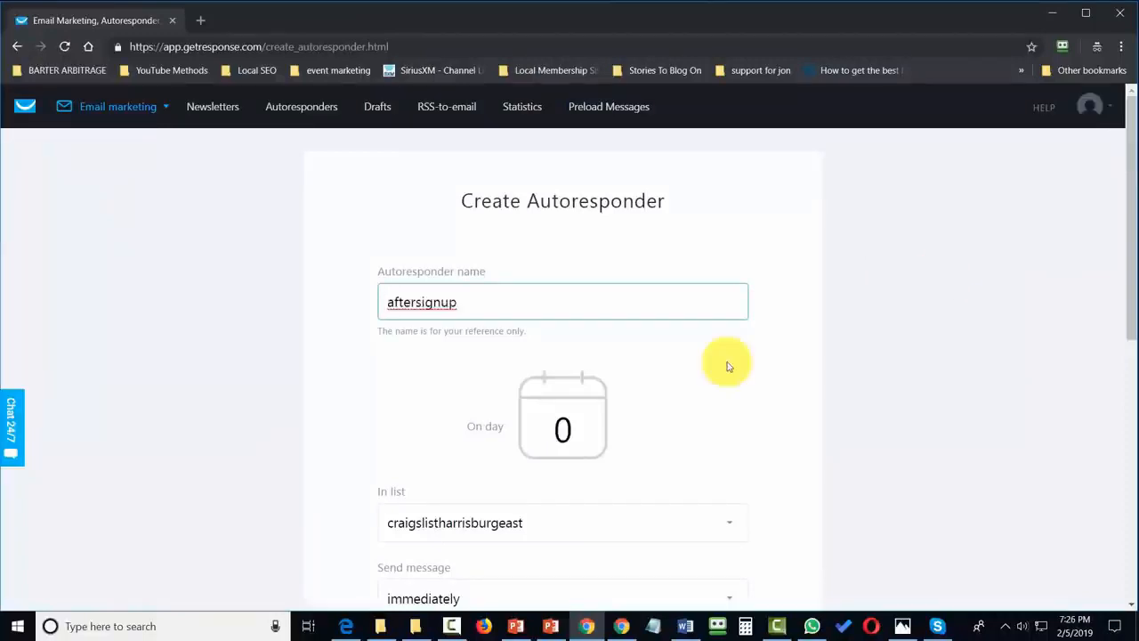
Review the autoresponder's day, list, send-time options, enabled weekdays and message choices
{"action": "scroll", "coordinate": [879, 312], "scroll_direction": "down", "scroll_amount": 1}
{"action": "scroll", "coordinate": [879, 312], "scroll_direction": "down", "scroll_amount": 2}
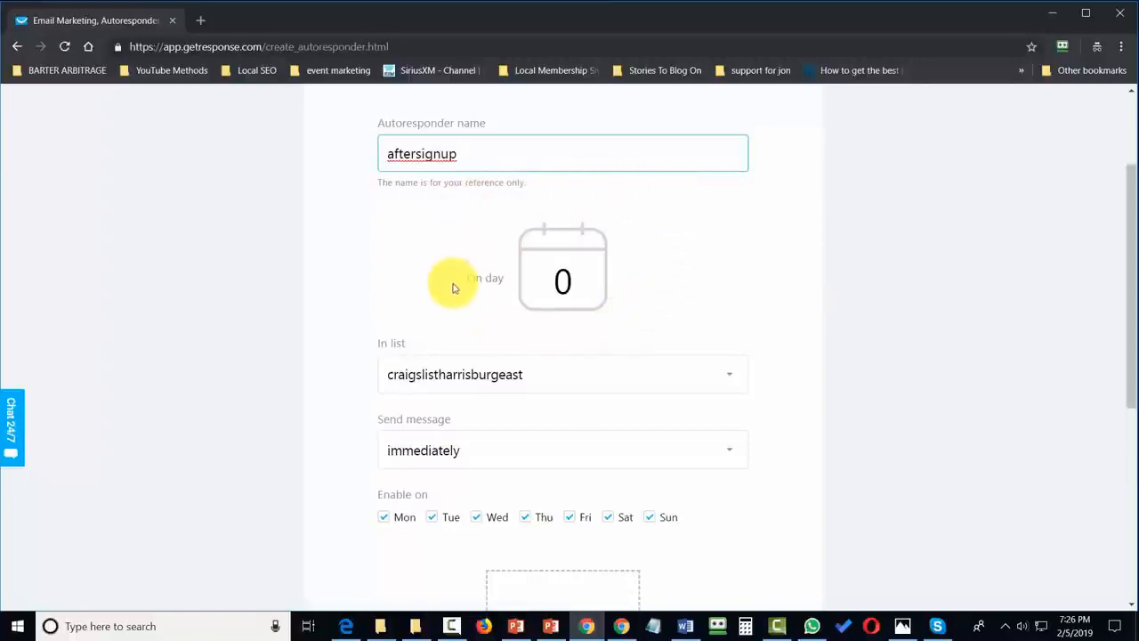
{"action": "scroll", "coordinate": [454, 288], "scroll_direction": "down", "scroll_amount": 1}
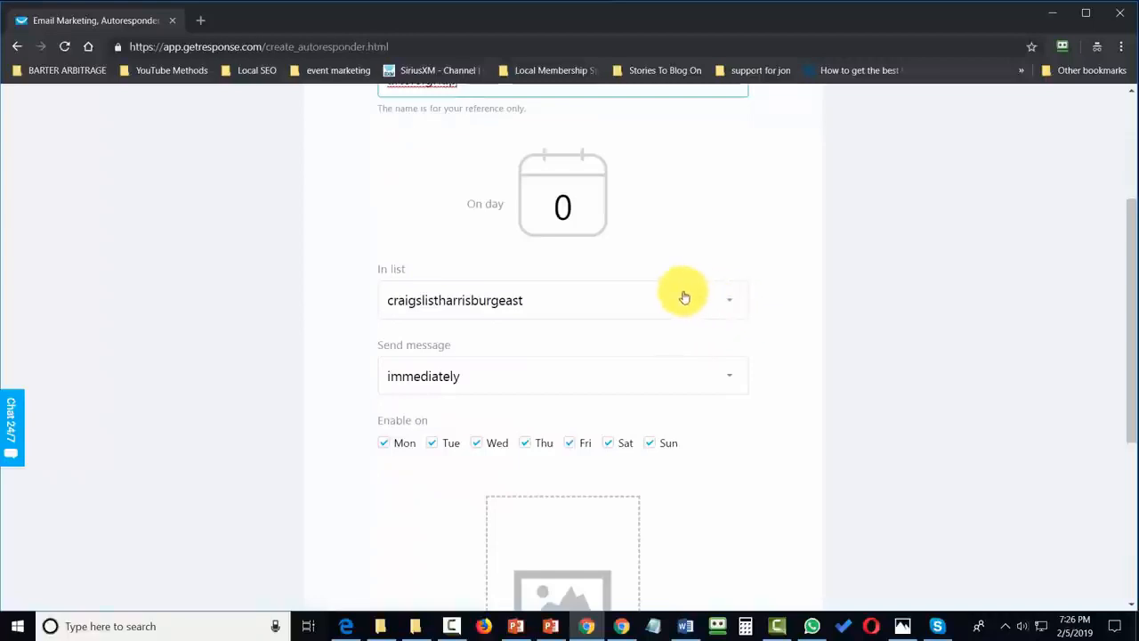
{"action": "scroll", "coordinate": [656, 294], "scroll_direction": "down", "scroll_amount": 1}
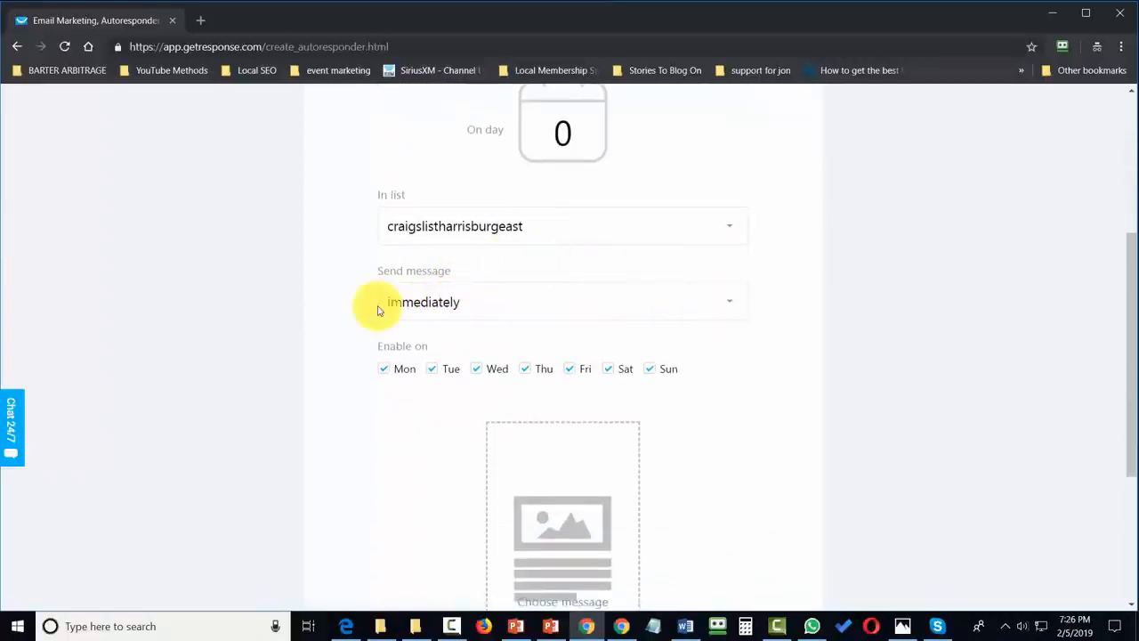
{"action": "left_click", "coordinate": [729, 302]}
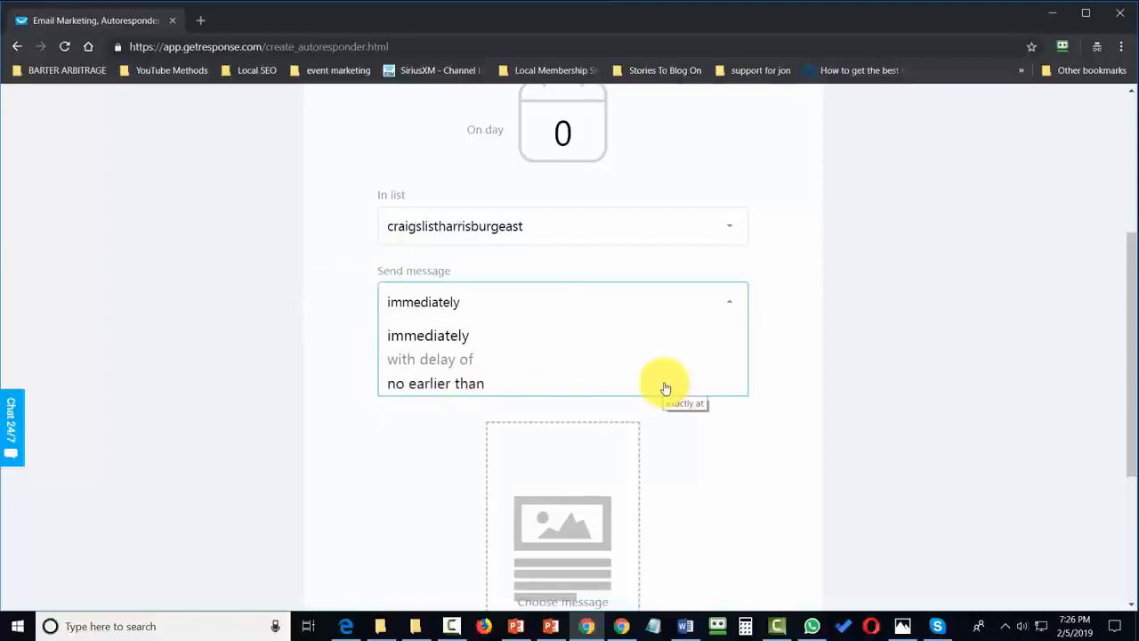
{"action": "scroll", "coordinate": [330, 311], "scroll_direction": "down", "scroll_amount": 2}
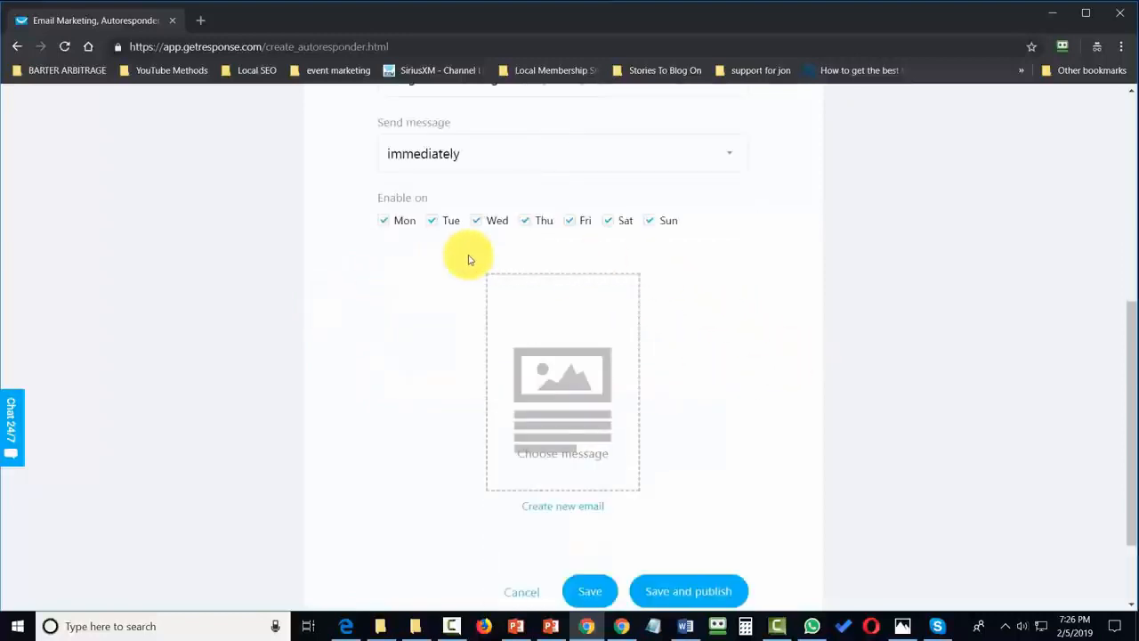
{"action": "scroll", "coordinate": [470, 260], "scroll_direction": "up", "scroll_amount": 1}
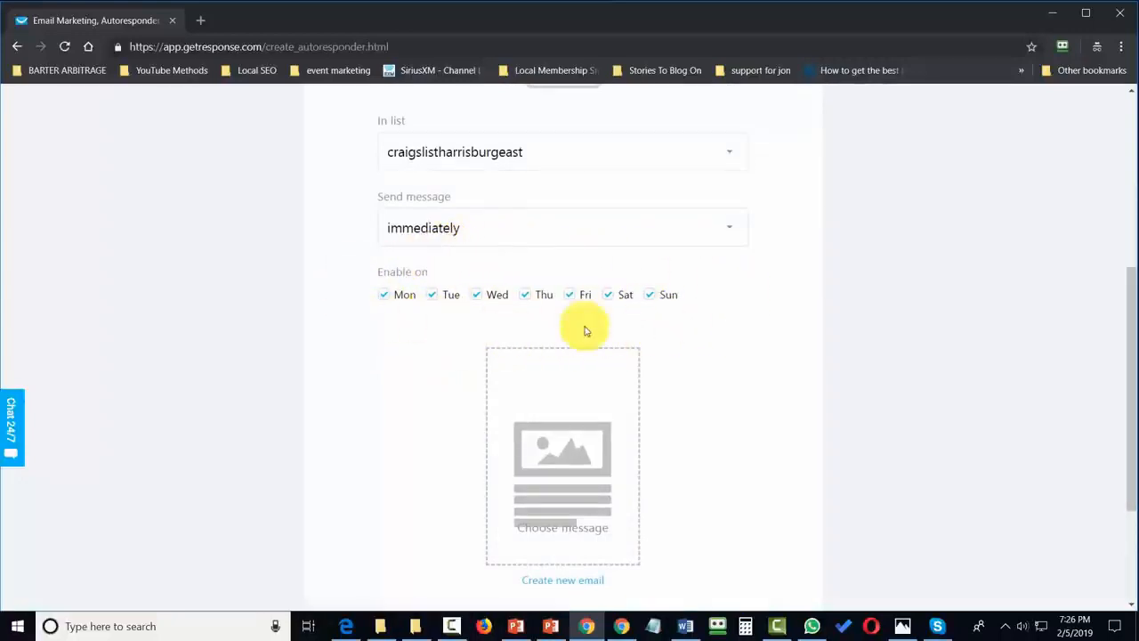
{"action": "scroll", "coordinate": [739, 294], "scroll_direction": "down", "scroll_amount": 2}
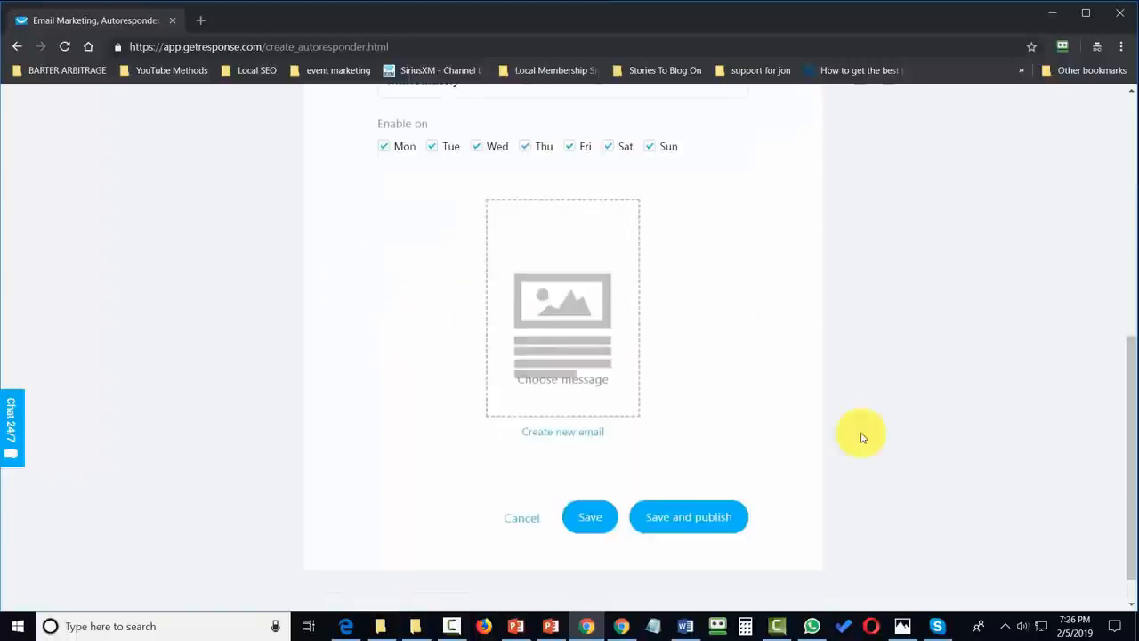
Create a new autoresponder email named "Second E-Mail Get Started Training" with the subject "Day One of Your Training"
{"action": "left_click", "coordinate": [536, 436]}
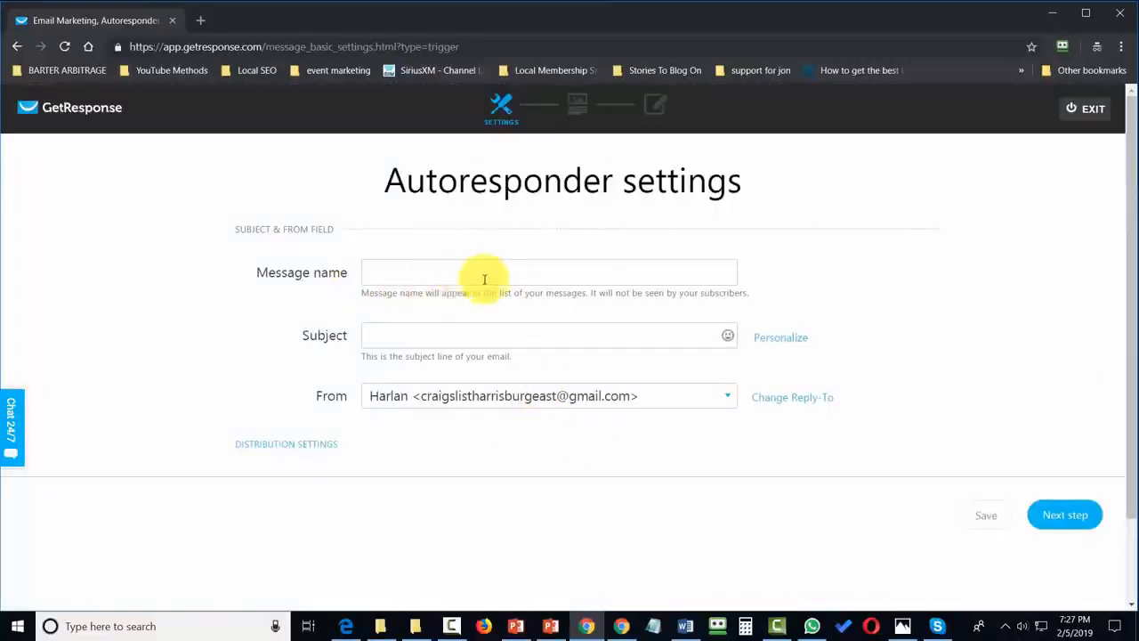
{"action": "left_click", "coordinate": [421, 275]}
{"action": "type", "text": "Second E-Mail Get Started Training"}
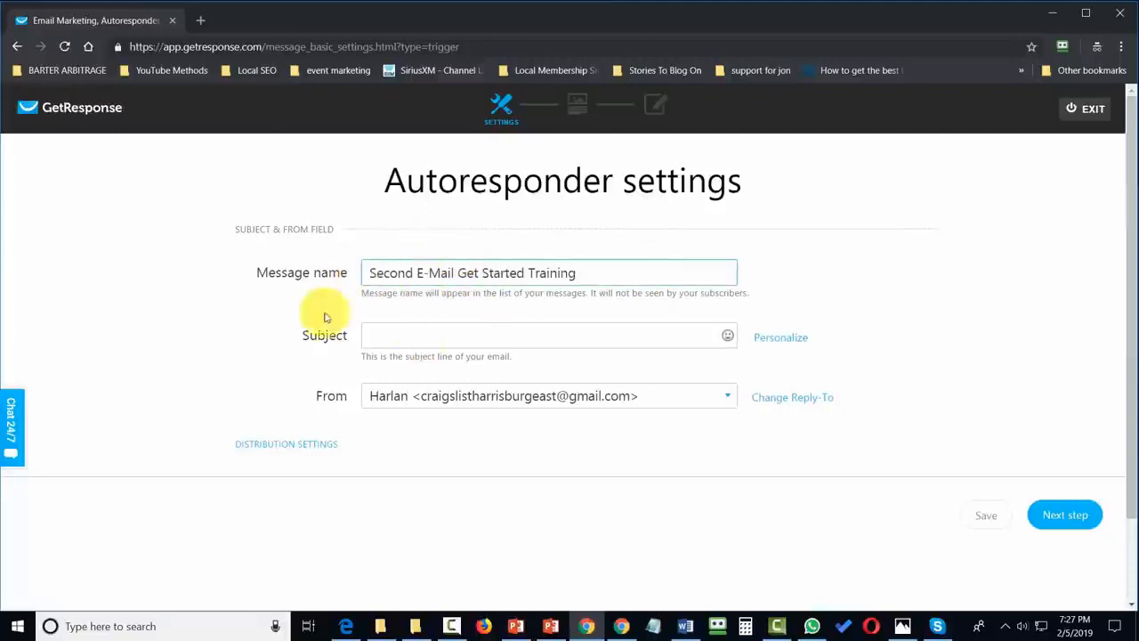
{"action": "left_click", "coordinate": [464, 338]}
{"action": "type", "text": "Day One of Your Training"}
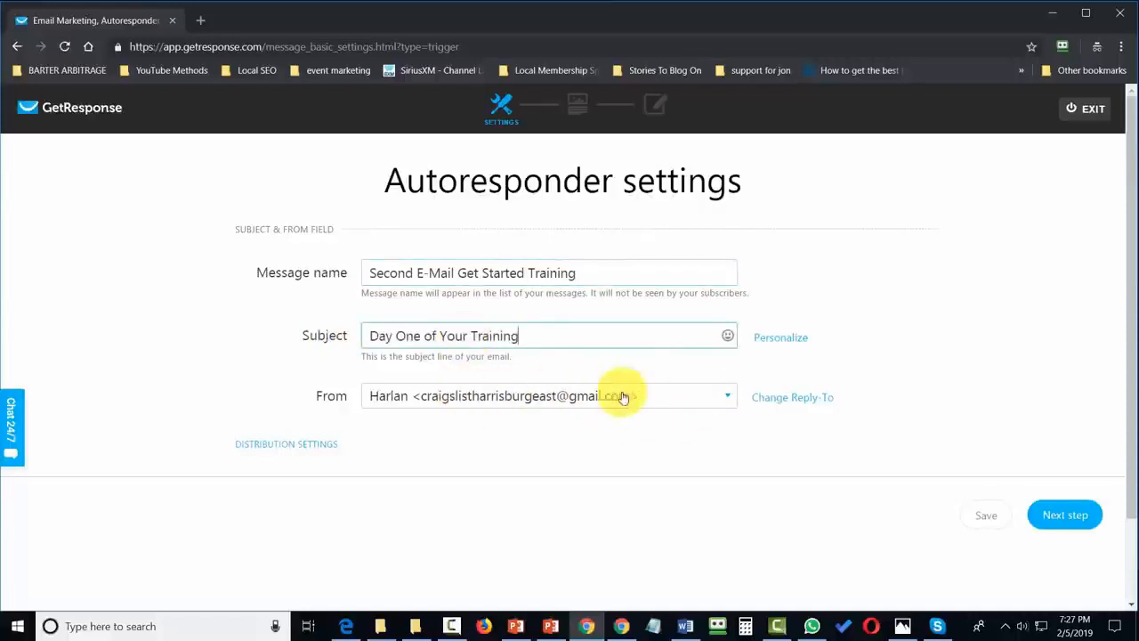
Set the autoresponder email's sender to the business-domain From address used for the newsletter and continue to template selection
{"action": "left_click", "coordinate": [662, 403]}
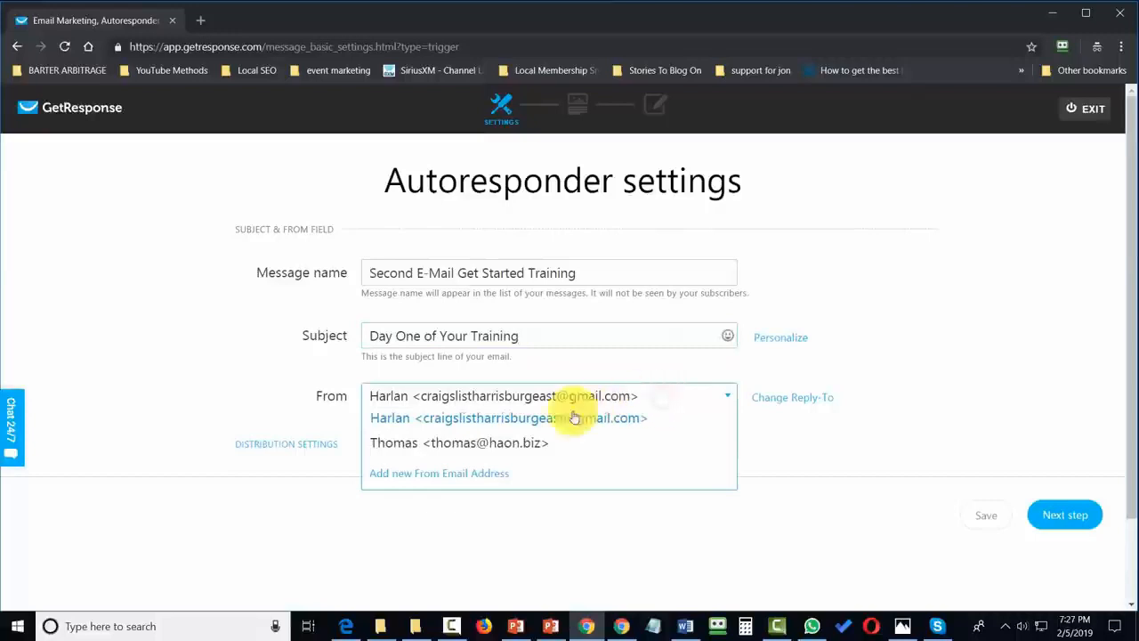
{"action": "left_click", "coordinate": [504, 443]}
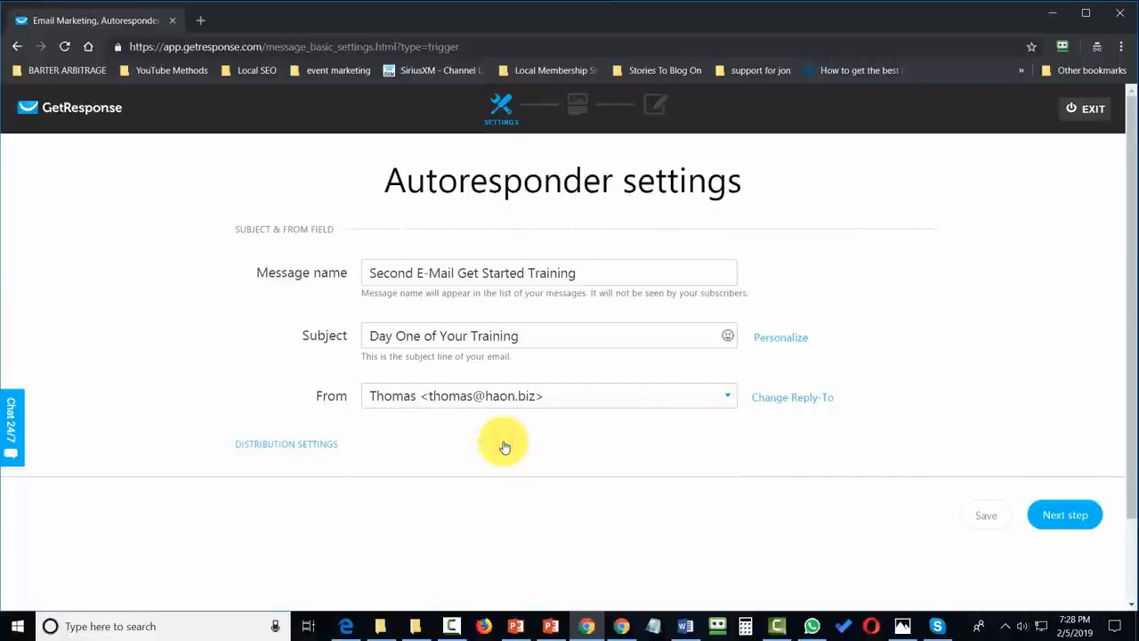
{"action": "left_click", "coordinate": [1063, 516]}
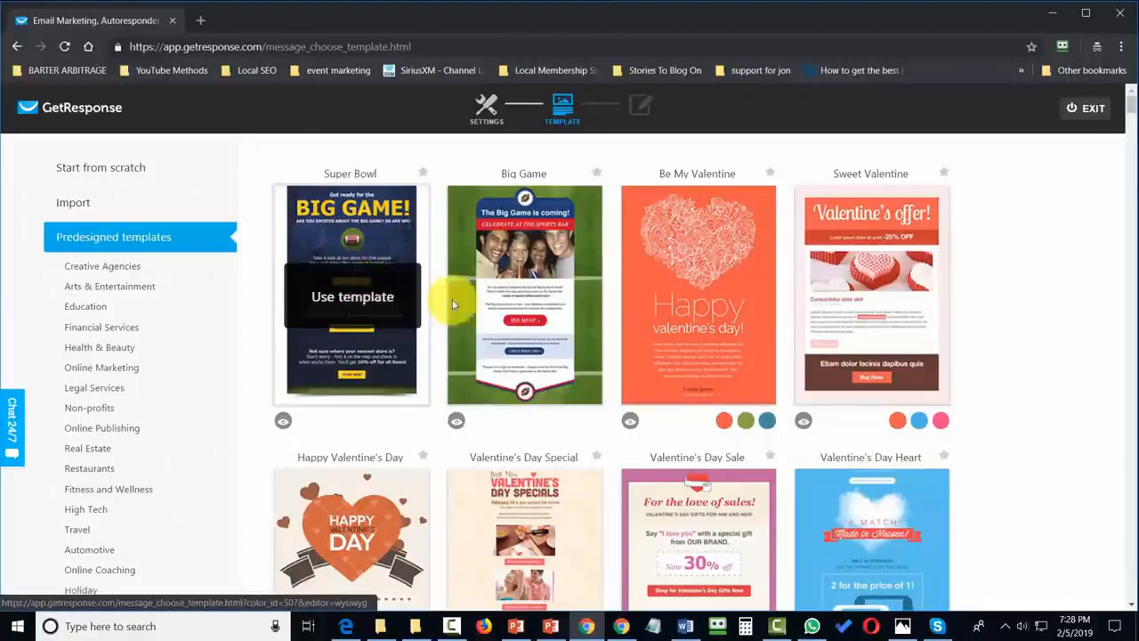
Use the Blank template with a signed text block: "[[firstname]]", "Now is the time for all good men to come to the aid of their country."
{"action": "left_click", "coordinate": [127, 170]}
{"action": "scroll", "coordinate": [571, 285], "scroll_direction": "down", "scroll_amount": 3}
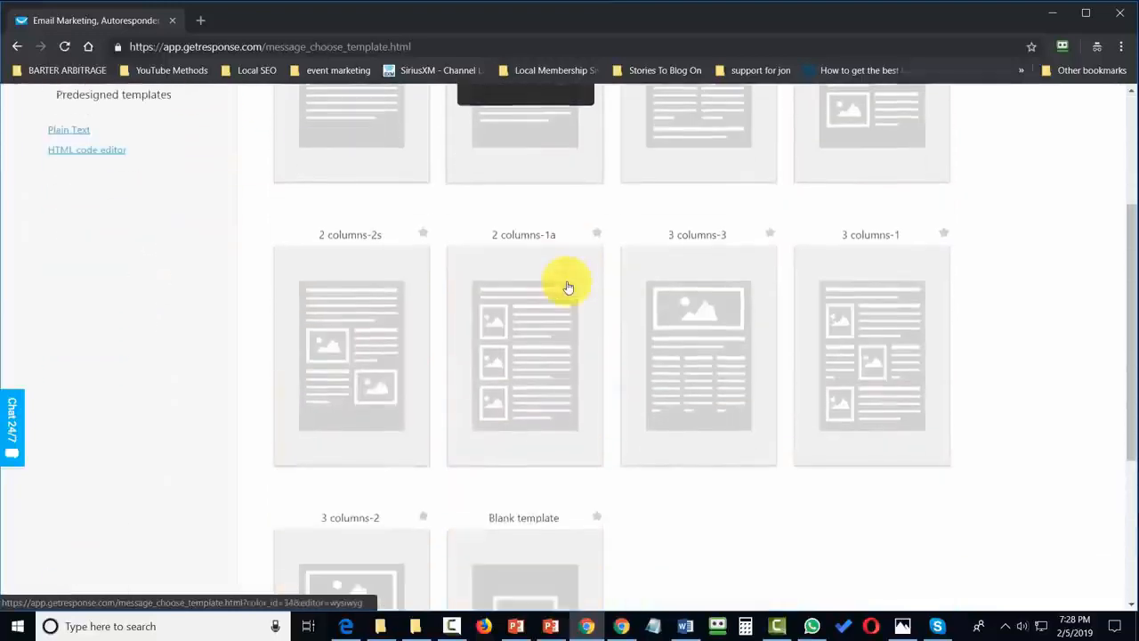
{"action": "scroll", "coordinate": [568, 288], "scroll_direction": "down", "scroll_amount": 3}
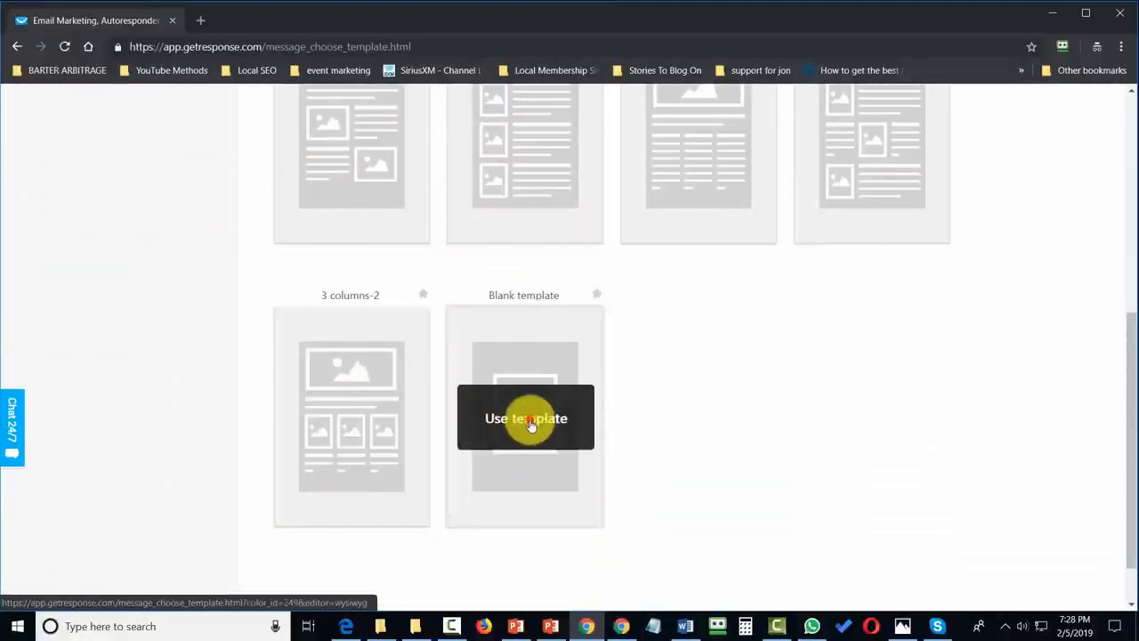
{"action": "left_click", "coordinate": [529, 421]}
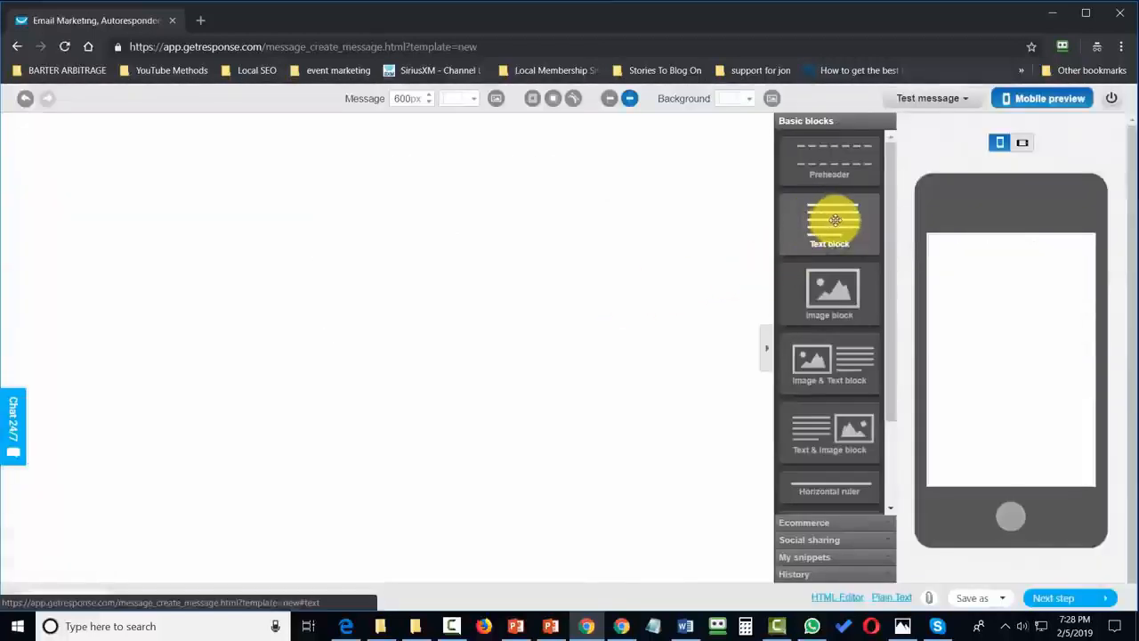
{"action": "left_click_drag", "start_coordinate": [835, 221], "coordinate": [364, 182]}
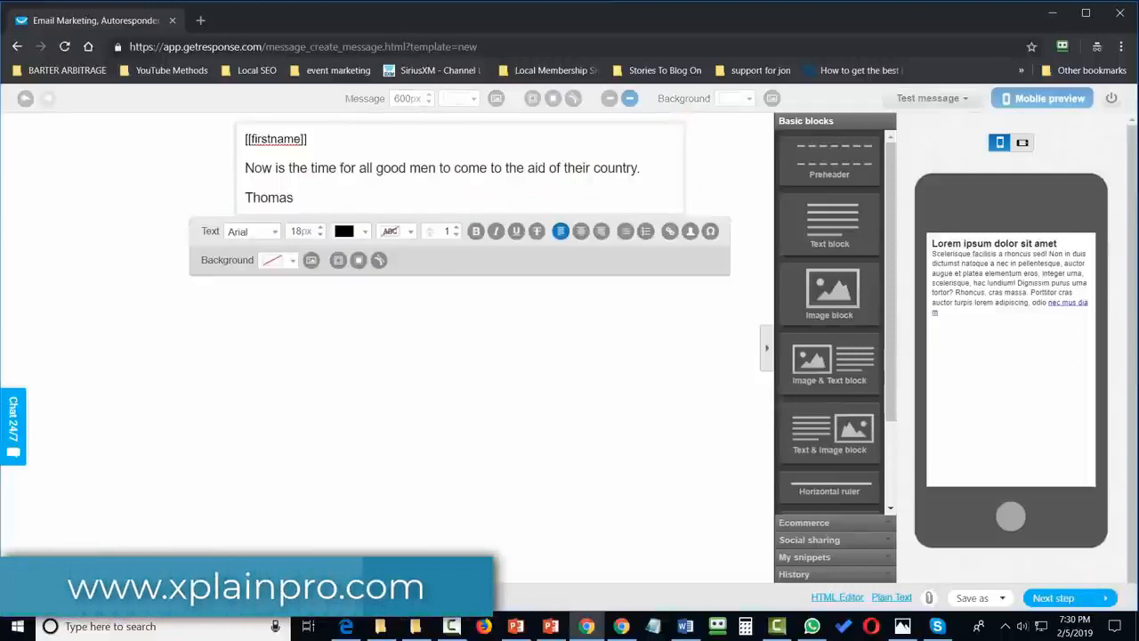
Check the email's plain-text version and continue with the finished message to the autoresponder settings
{"action": "left_click", "coordinate": [885, 601]}
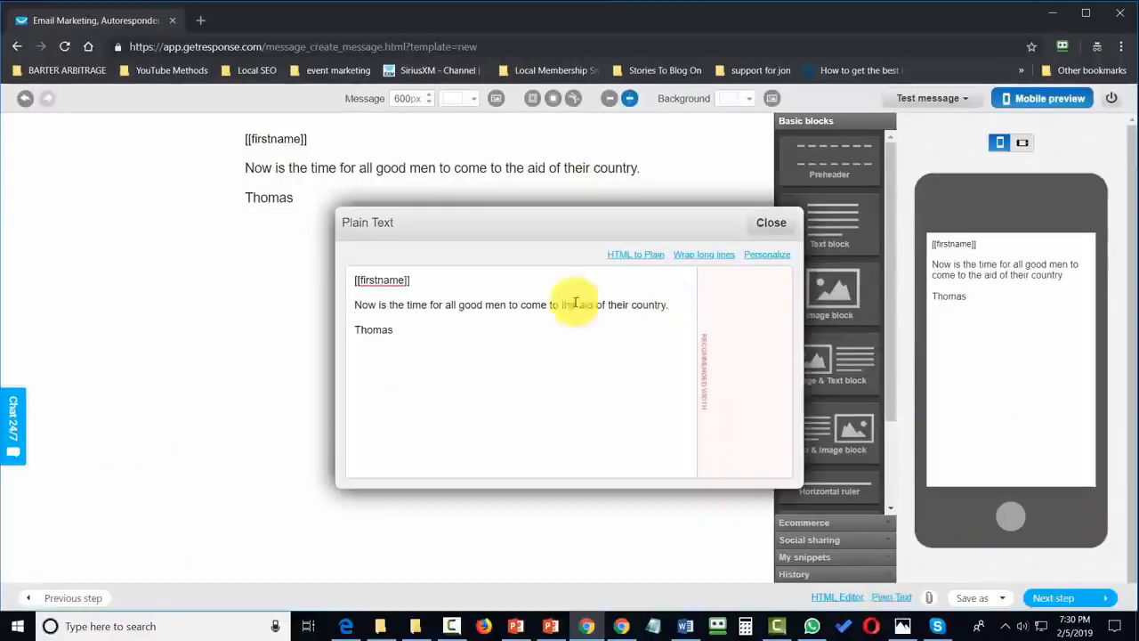
{"action": "left_click", "coordinate": [767, 223]}
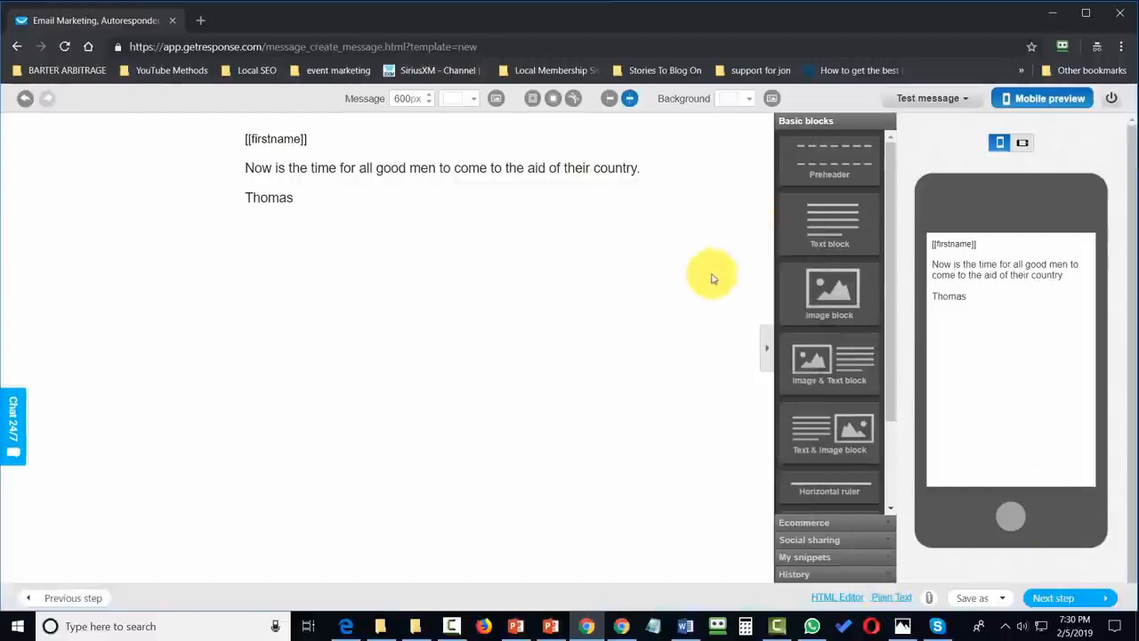
{"action": "left_click", "coordinate": [1108, 602]}
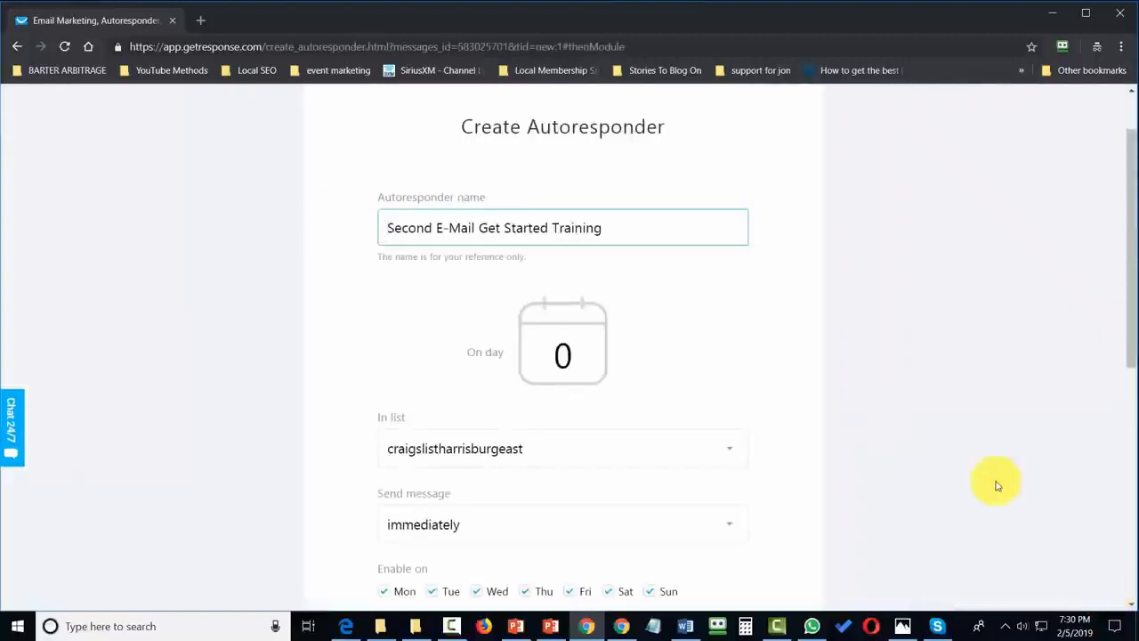
Review the day-0 autoresponder's list, immediate send time and weekdays, and publish it
{"action": "scroll", "coordinate": [437, 436], "scroll_direction": "down", "scroll_amount": 3}
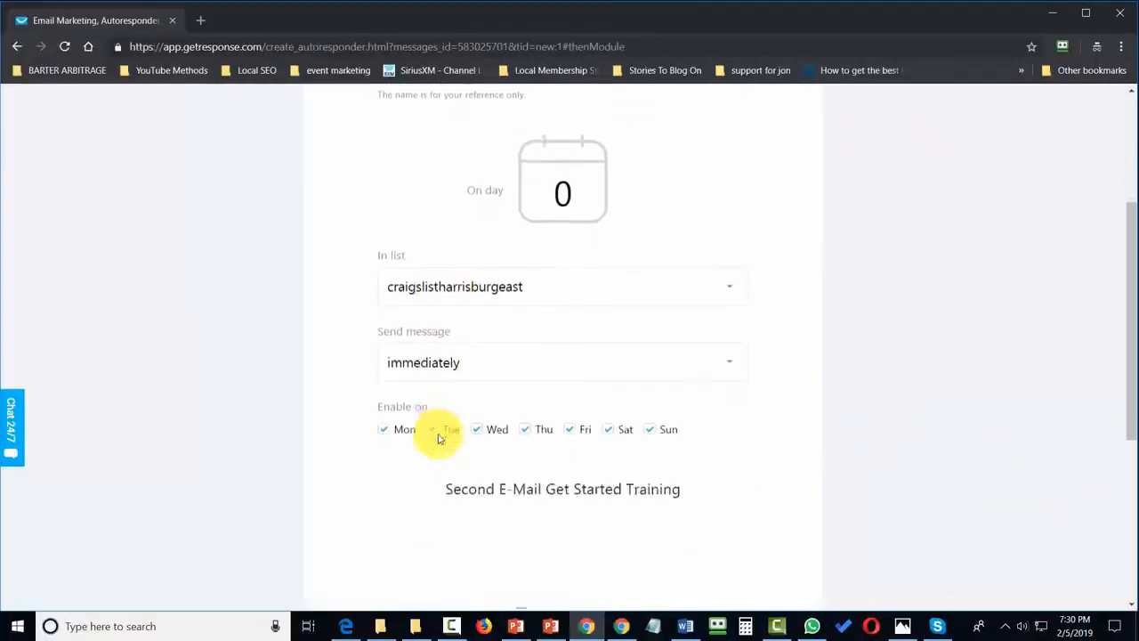
{"action": "scroll", "coordinate": [436, 437], "scroll_direction": "down", "scroll_amount": 2}
{"action": "scroll", "coordinate": [423, 326], "scroll_direction": "up", "scroll_amount": 4}
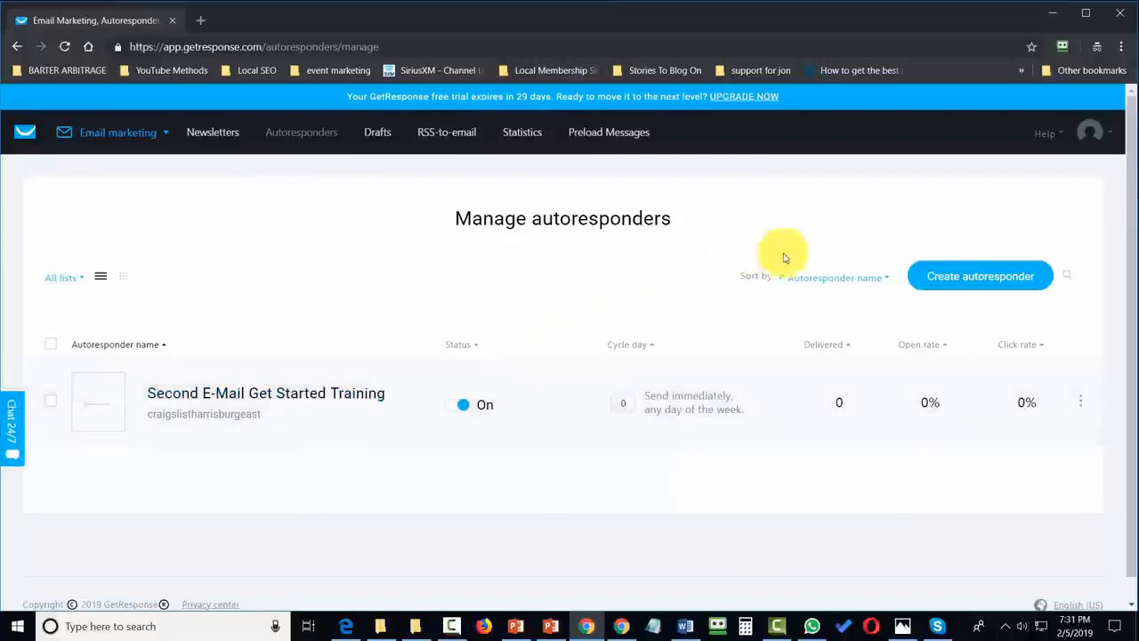
Create another autoresponder named "Second Day Training" for day 1 of the craigslistharrisburgeast list, sent at the same time signed up
{"action": "left_click", "coordinate": [963, 277]}
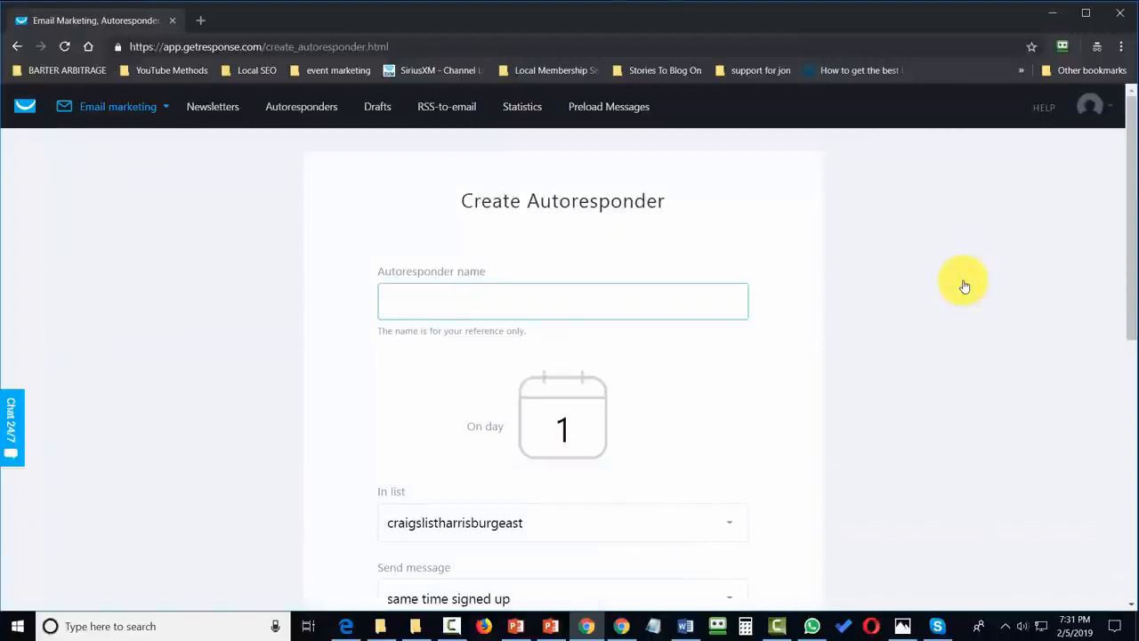
{"action": "scroll", "coordinate": [748, 399], "scroll_direction": "down", "scroll_amount": 3}
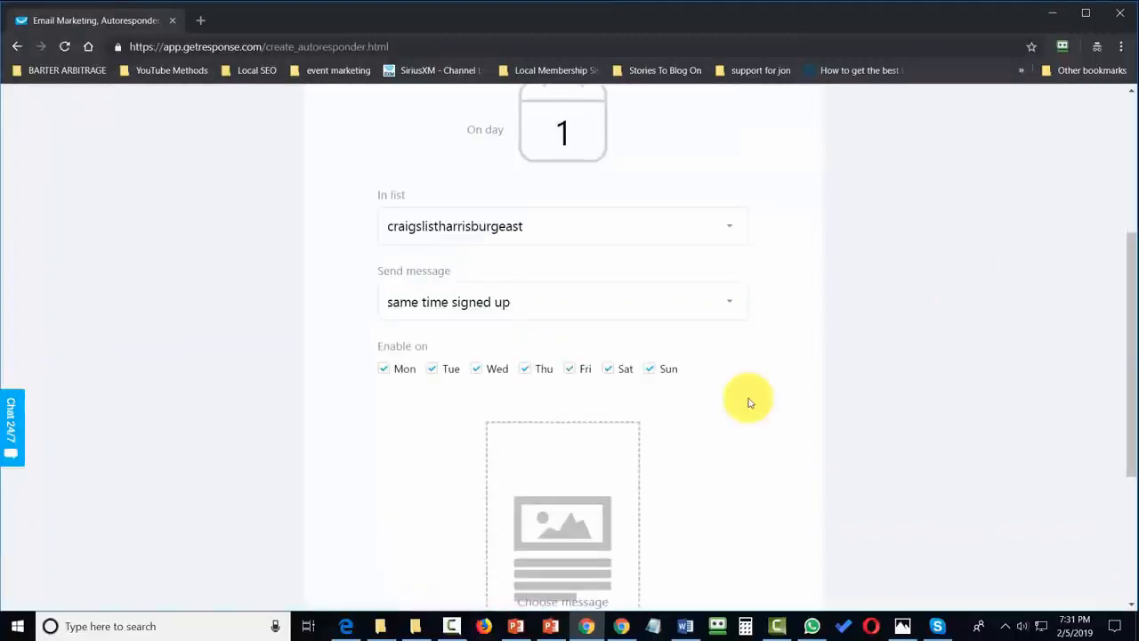
{"action": "scroll", "coordinate": [775, 265], "scroll_direction": "up", "scroll_amount": 1}
{"action": "scroll", "coordinate": [712, 249], "scroll_direction": "up", "scroll_amount": 1}
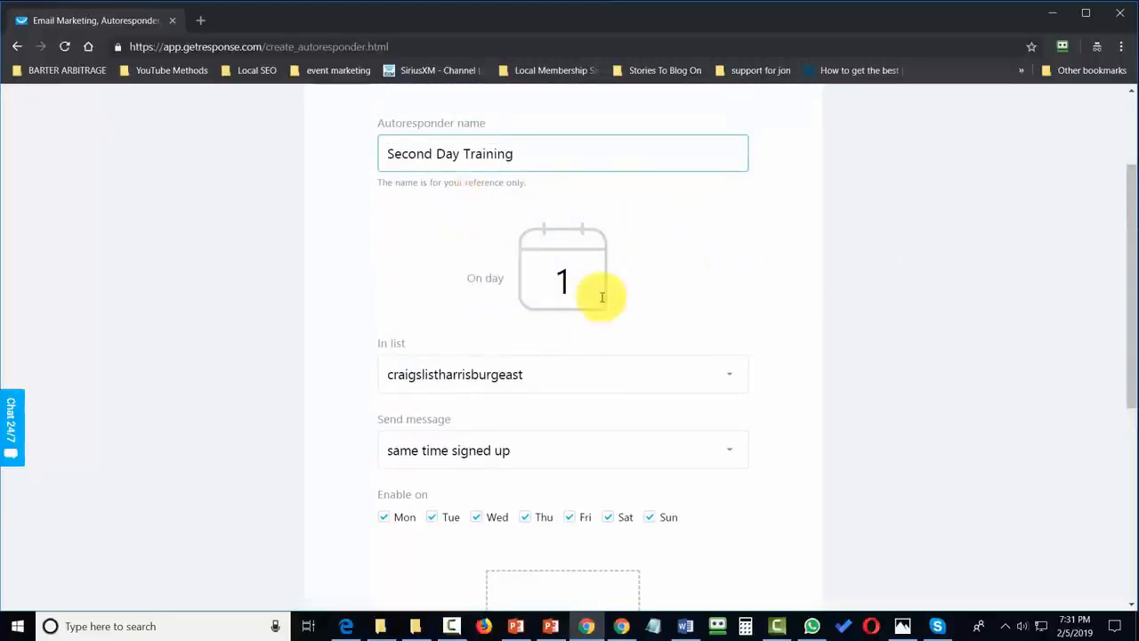
{"action": "scroll", "coordinate": [673, 265], "scroll_direction": "down", "scroll_amount": 5}
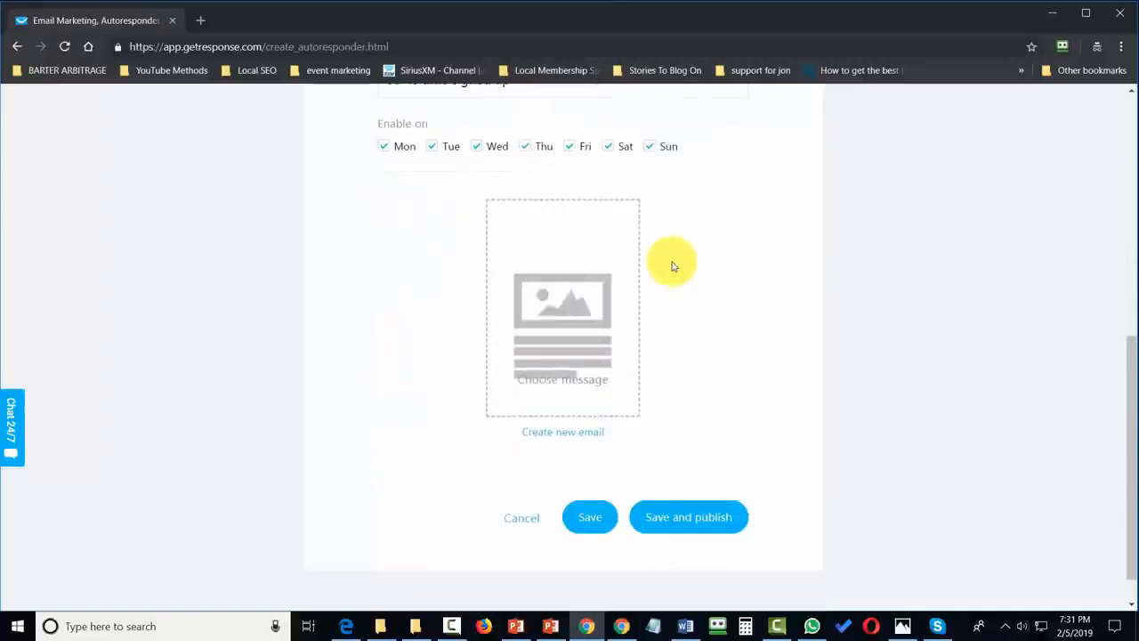
Create the email "Day Two E-Mail" with subject "Training Day Two" and signed text "[[firstname]] Video Tutorials tell the whole story.", and publish the autoresponder
{"action": "left_click", "coordinate": [576, 433]}
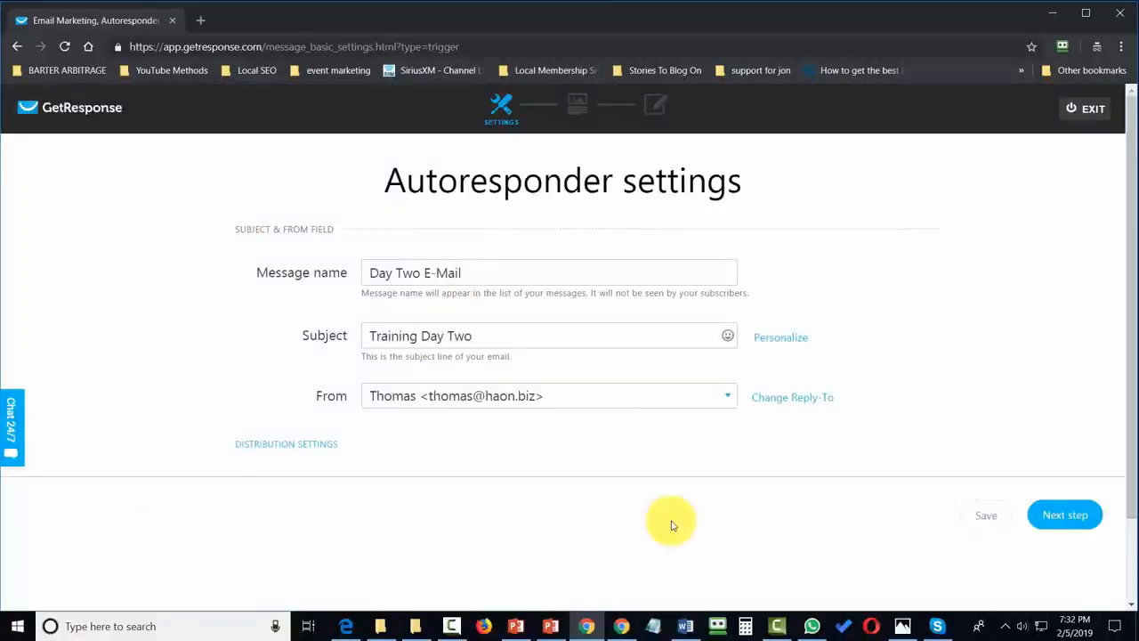
{"action": "left_click", "coordinate": [1088, 523]}
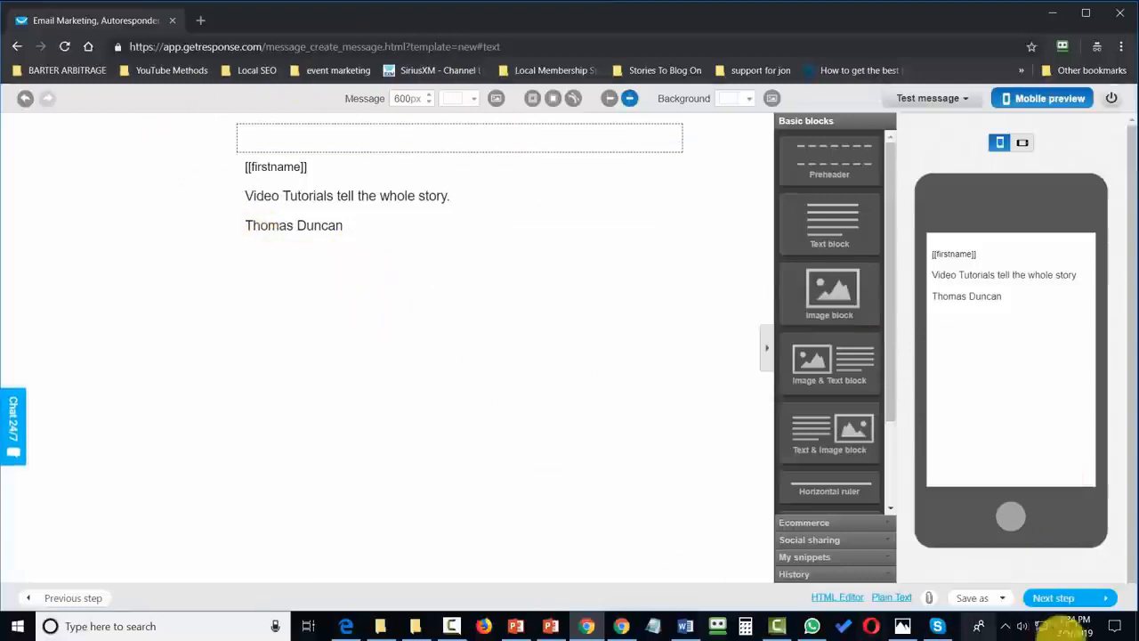
{"action": "left_click", "coordinate": [1107, 601]}
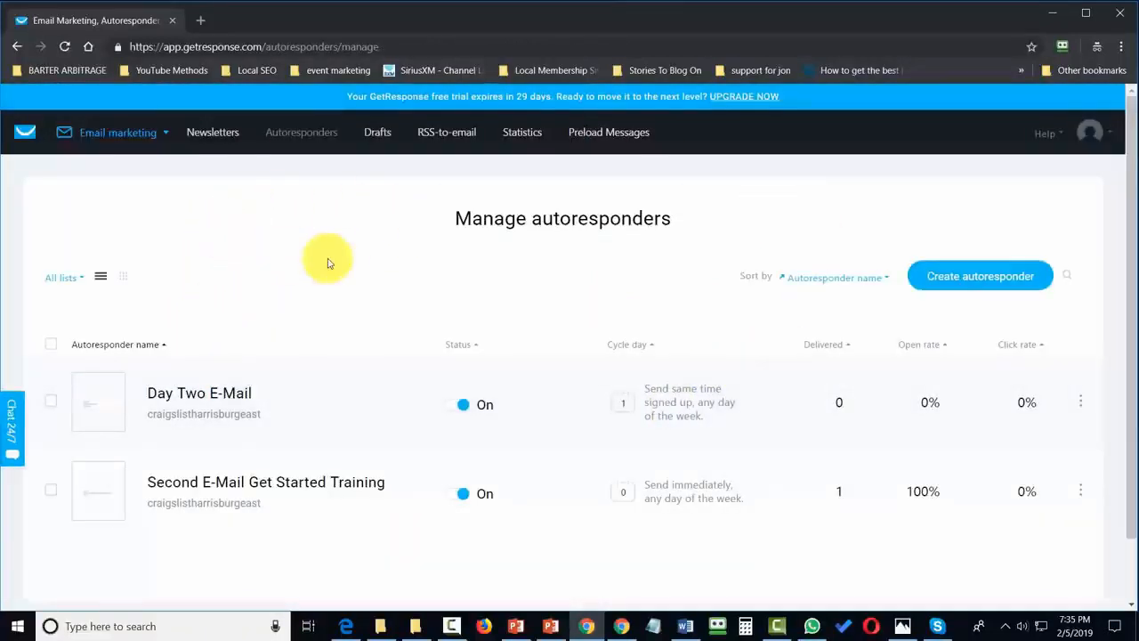
Open the autoresponders' list filter and deselect the cgharrisurgeast list
{"action": "left_click", "coordinate": [83, 282]}
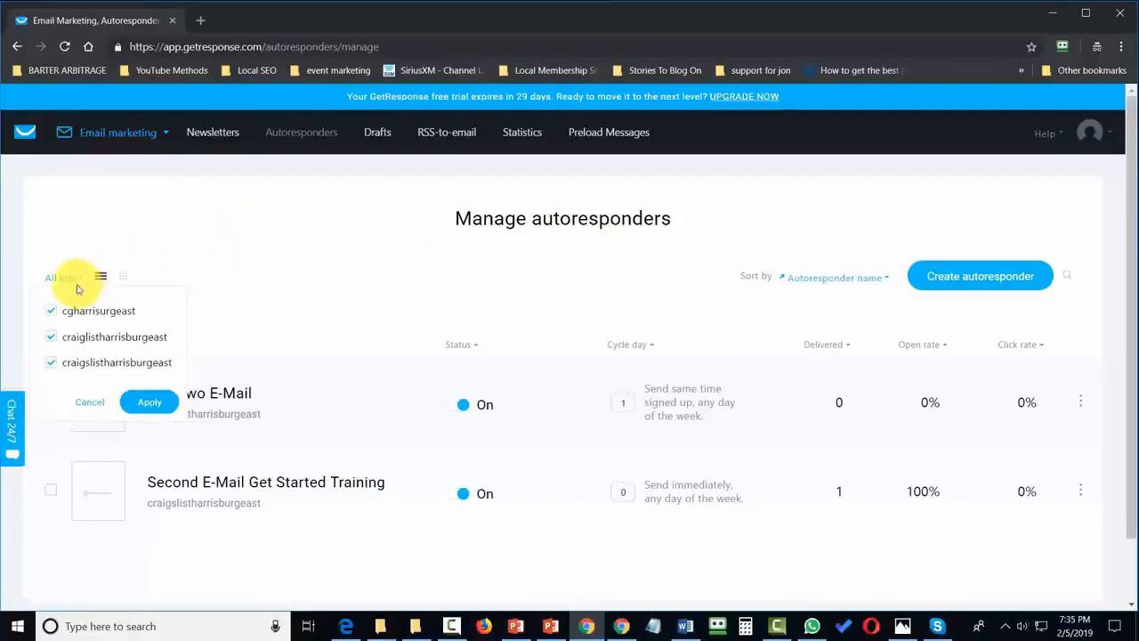
{"action": "left_click", "coordinate": [53, 313]}
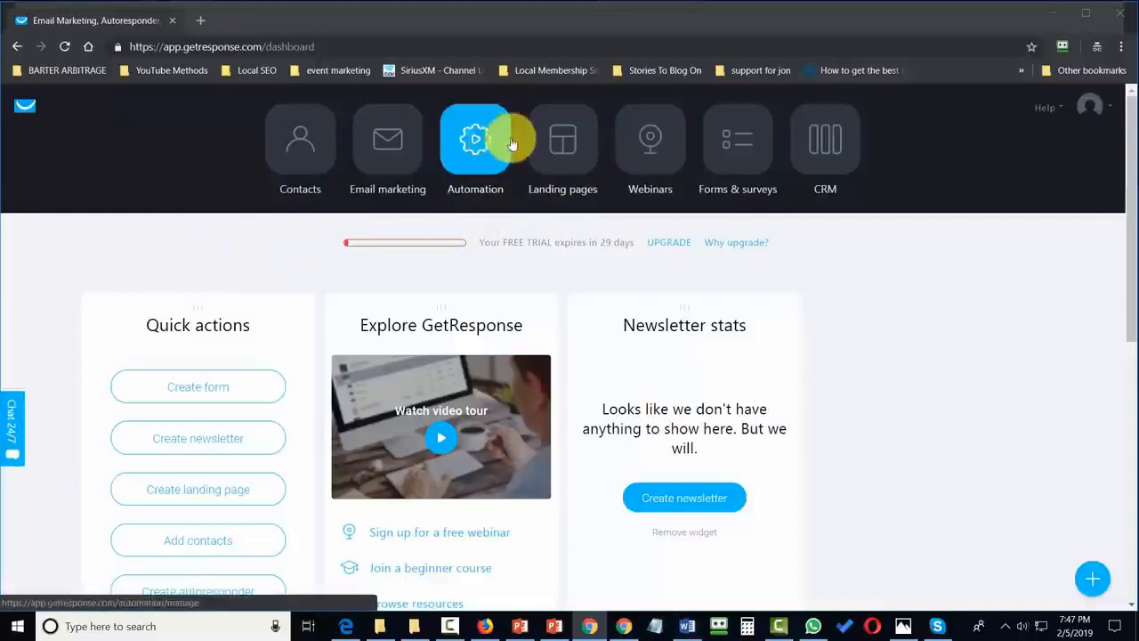
Go to the landing pages area and start creating a new page
{"action": "left_click", "coordinate": [569, 135]}
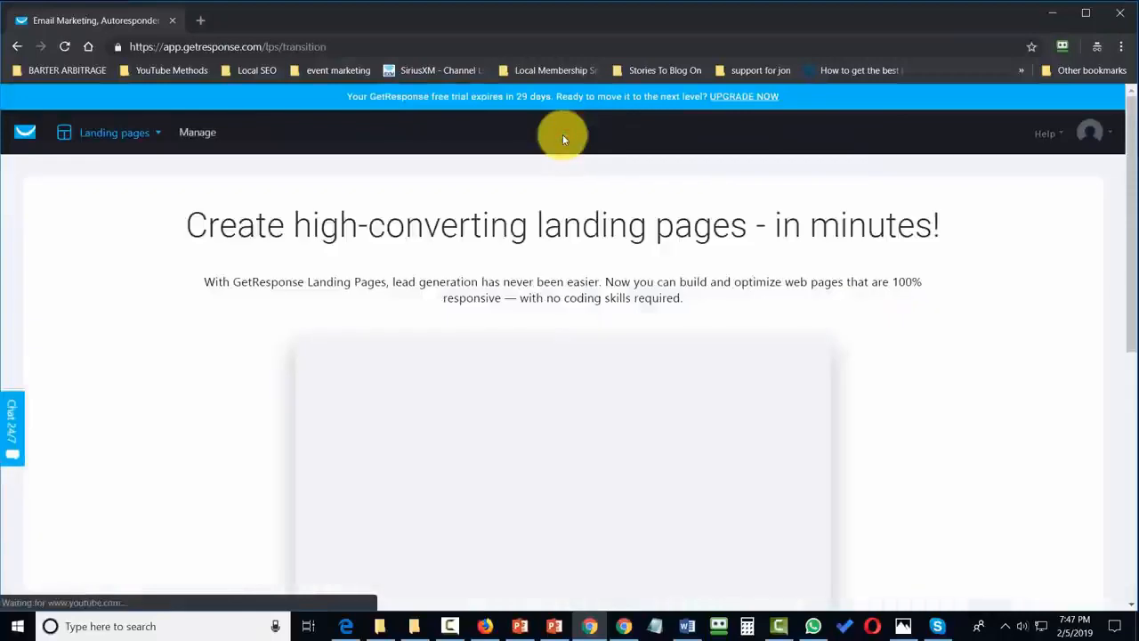
{"action": "scroll", "coordinate": [562, 139], "scroll_direction": "down", "scroll_amount": 4}
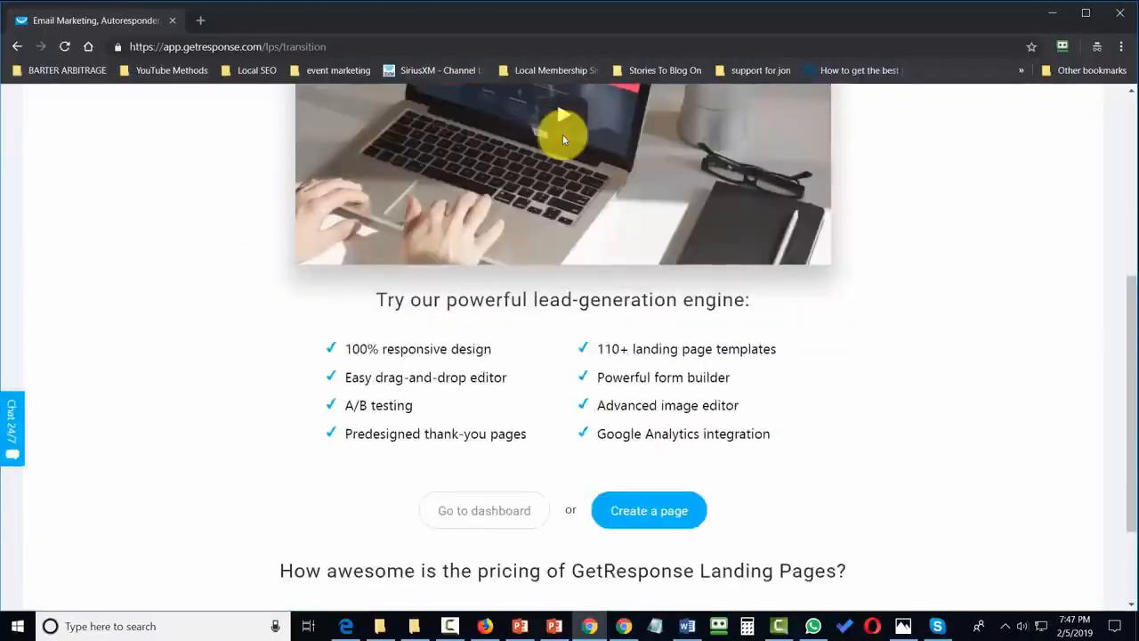
{"action": "left_click", "coordinate": [669, 520]}
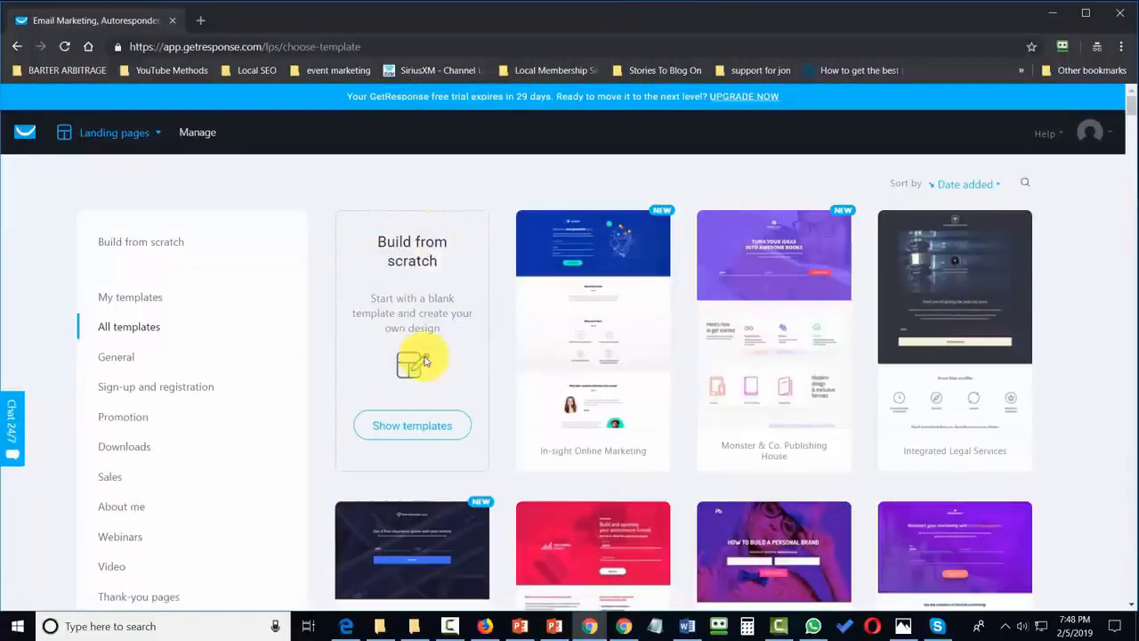
Choose the Auto Insurance Experts template and name the landing page "Get a Free Quote From" plus the owner's first name
{"action": "scroll", "coordinate": [495, 331], "scroll_direction": "down", "scroll_amount": 3}
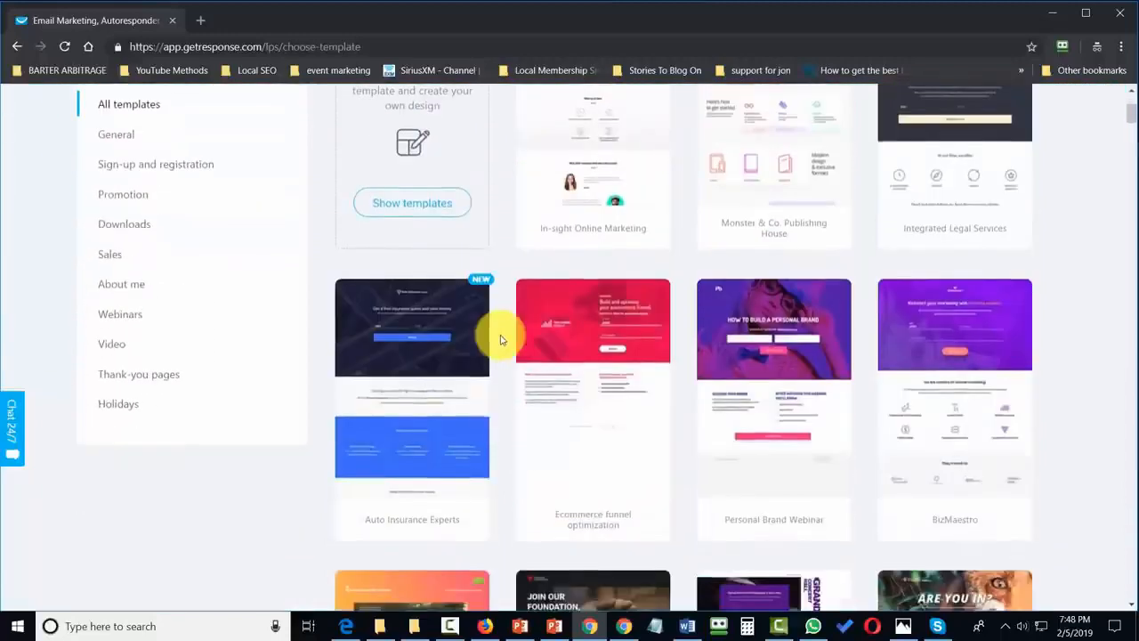
{"action": "scroll", "coordinate": [500, 339], "scroll_direction": "down", "scroll_amount": 2}
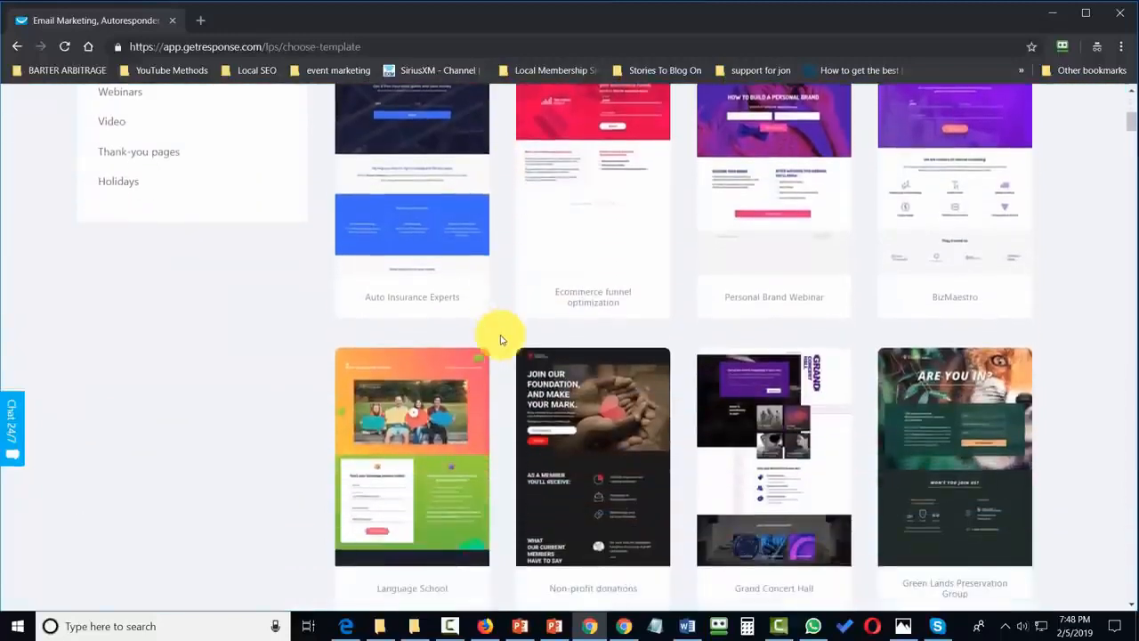
{"action": "scroll", "coordinate": [500, 338], "scroll_direction": "up", "scroll_amount": 1}
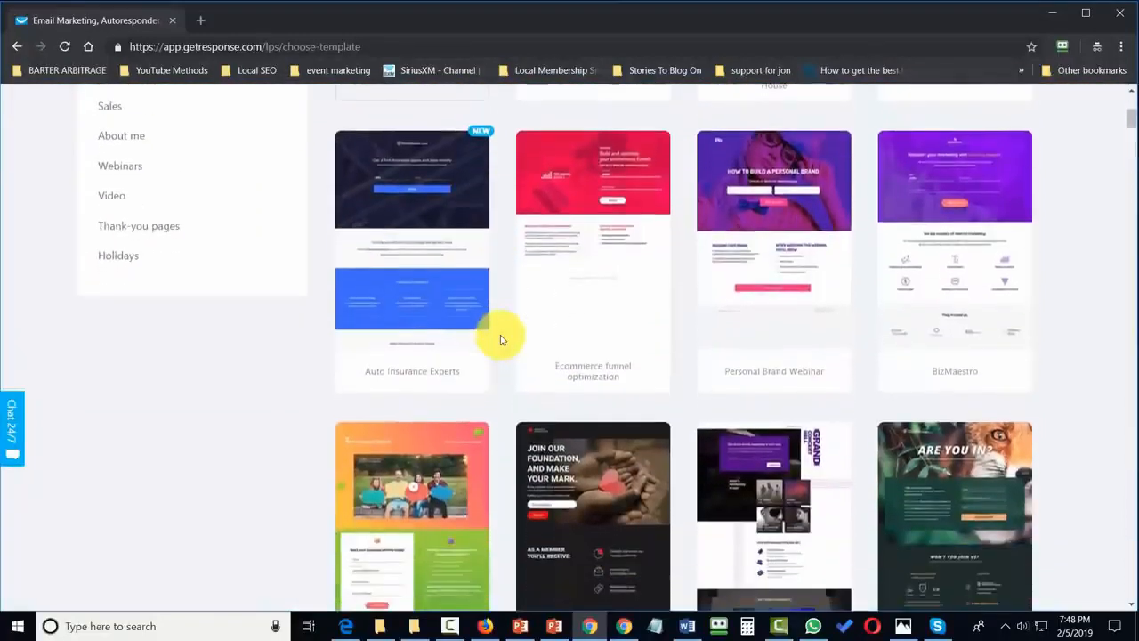
{"action": "mouse_move", "coordinate": [407, 190]}
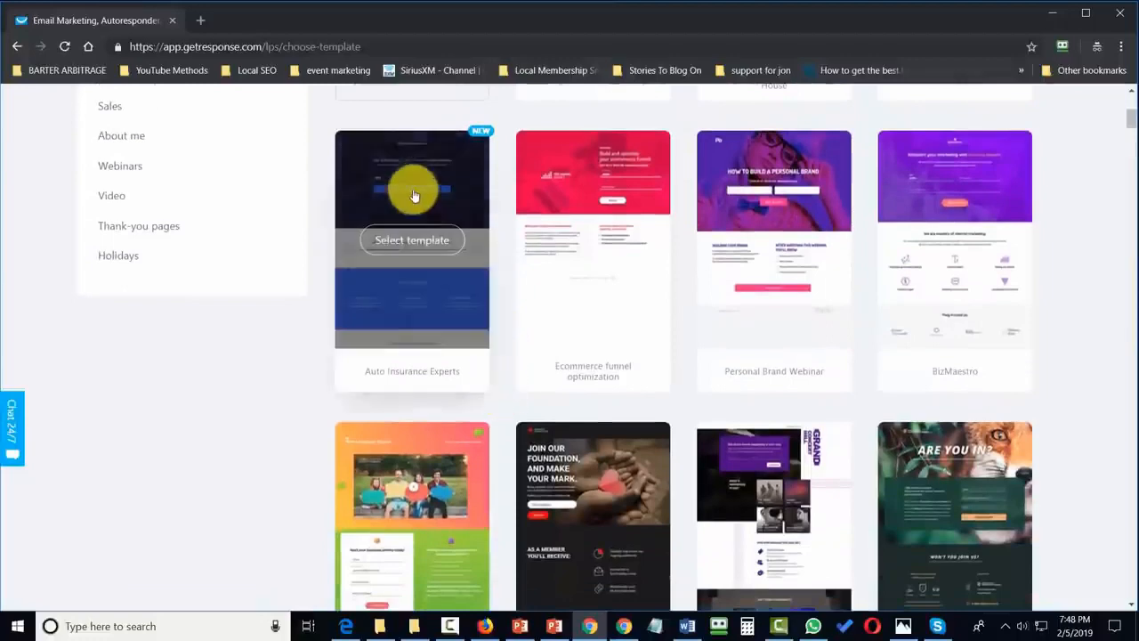
{"action": "left_click", "coordinate": [414, 242]}
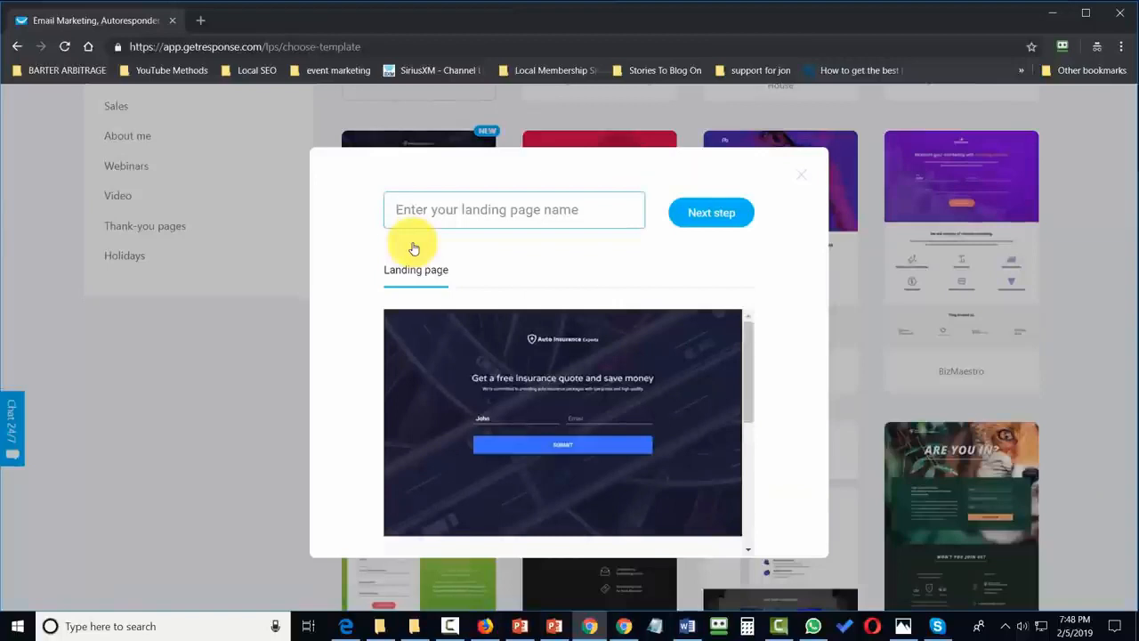
{"action": "type", "text": "Get a Free Quote From Thomas"}
{"action": "left_click", "coordinate": [714, 221]}
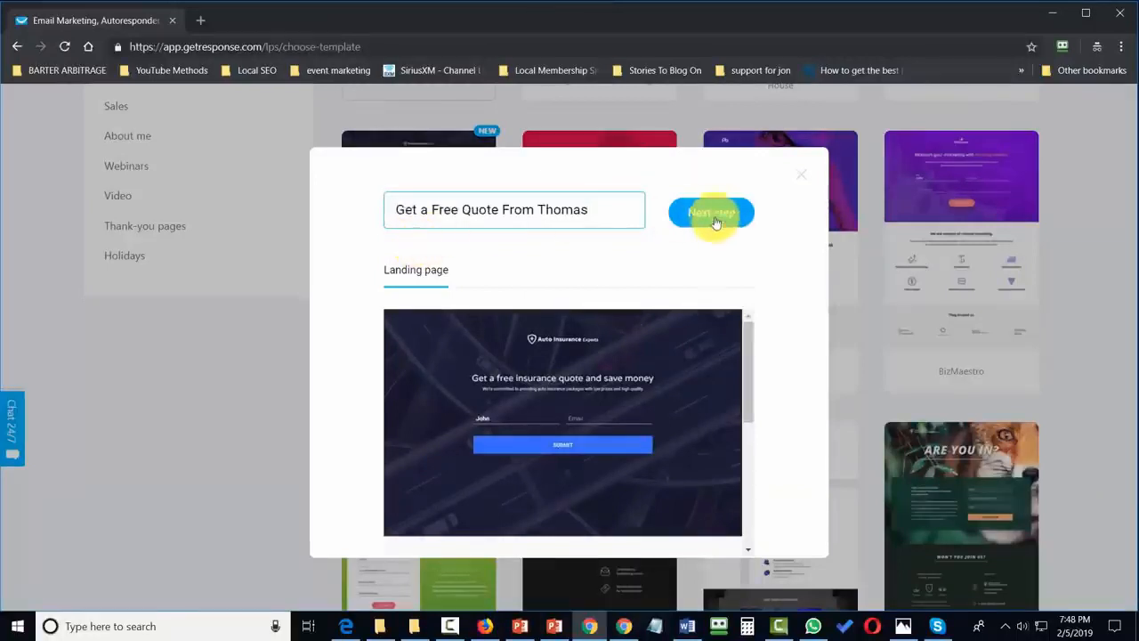
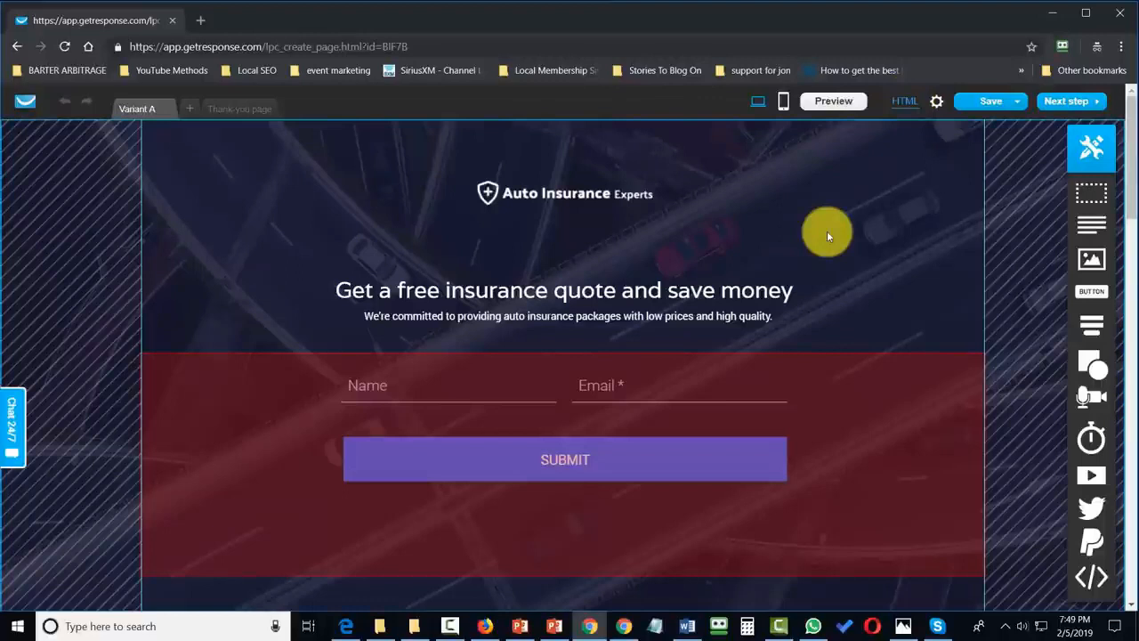
Delete the Auto Insurance Experts logo above the landing page headline
{"action": "scroll", "coordinate": [826, 233], "scroll_direction": "down", "scroll_amount": 1}
{"action": "scroll", "coordinate": [827, 234], "scroll_direction": "up", "scroll_amount": 1}
{"action": "left_click", "coordinate": [560, 197]}
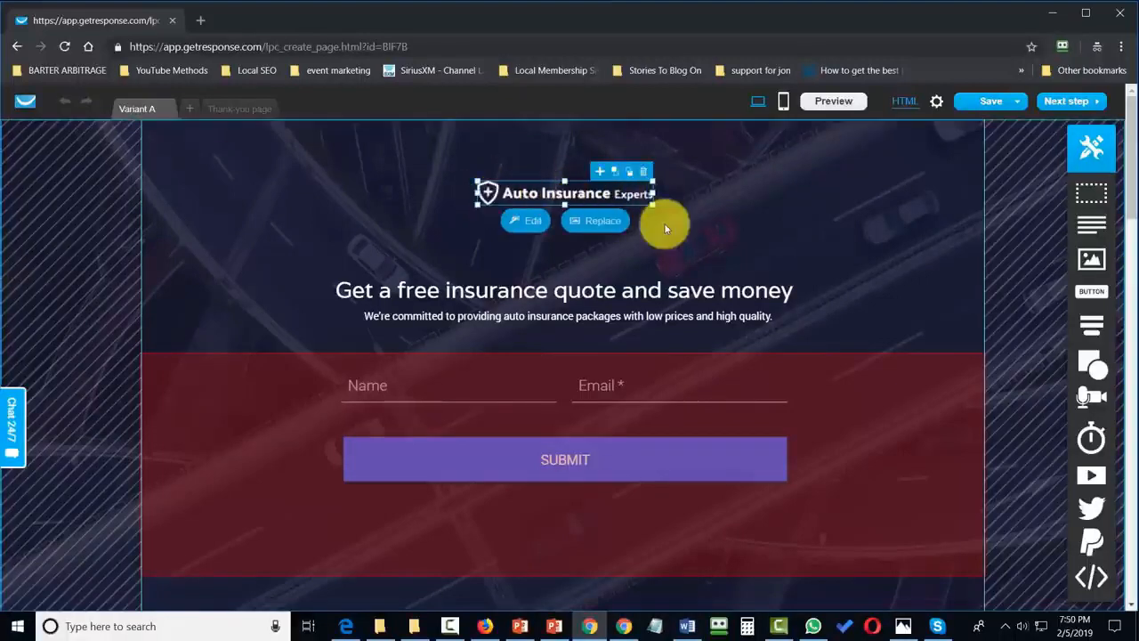
{"action": "left_click", "coordinate": [645, 172]}
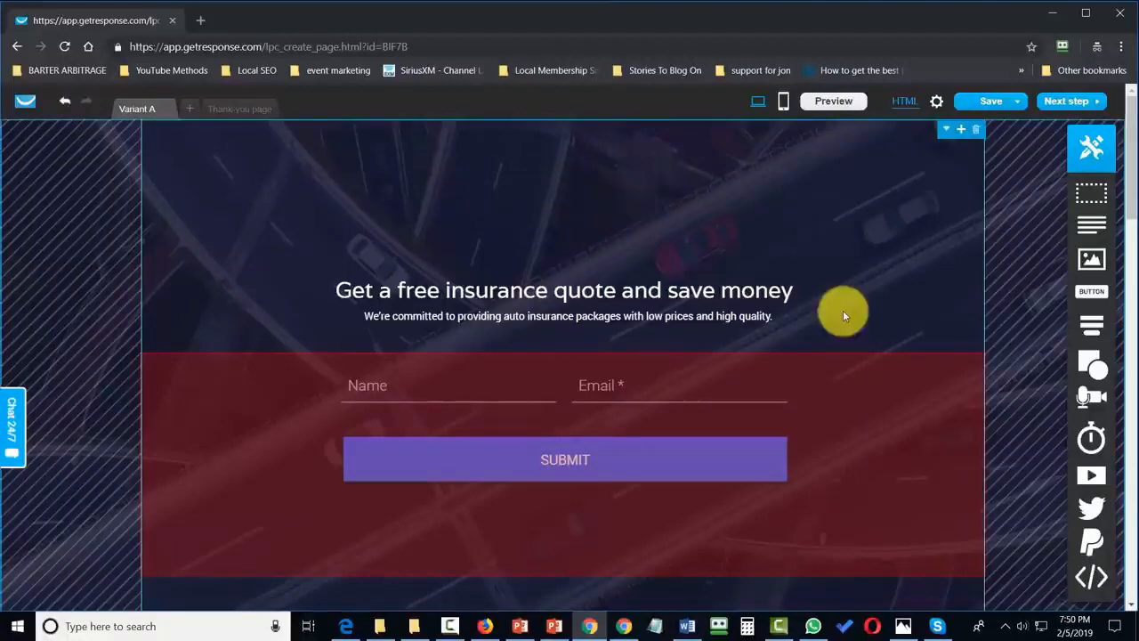
Remove the word "insurance" from the headline so it reads "Get a free quote and save money" and center it
{"action": "triple_click", "coordinate": [531, 290]}
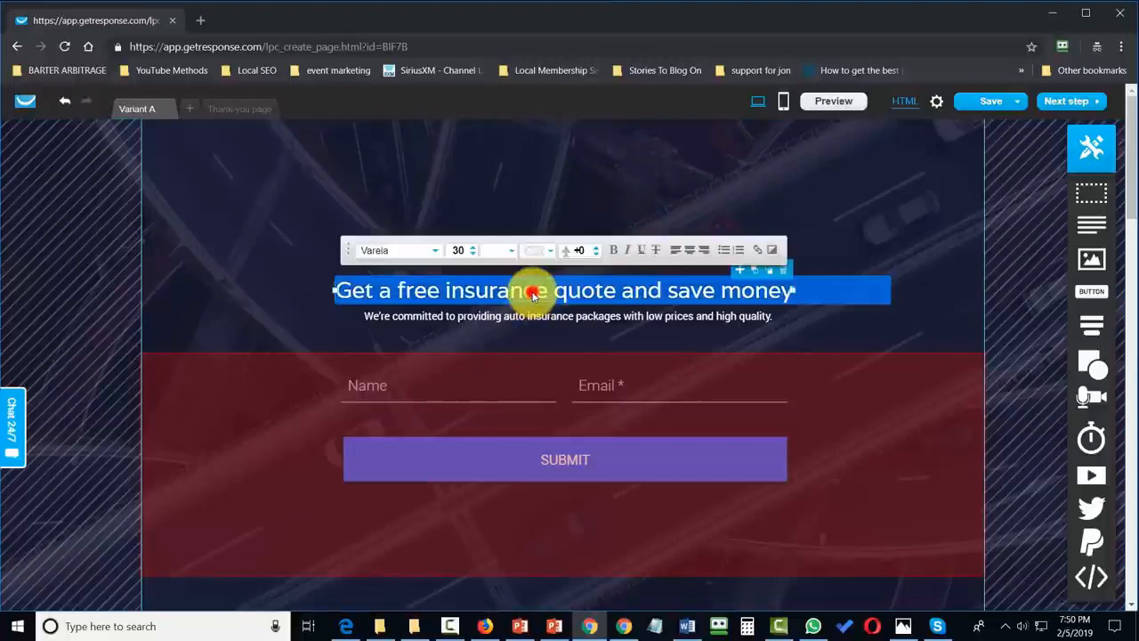
{"action": "double_click", "coordinate": [530, 290]}
{"action": "key", "text": "BackSpace"}
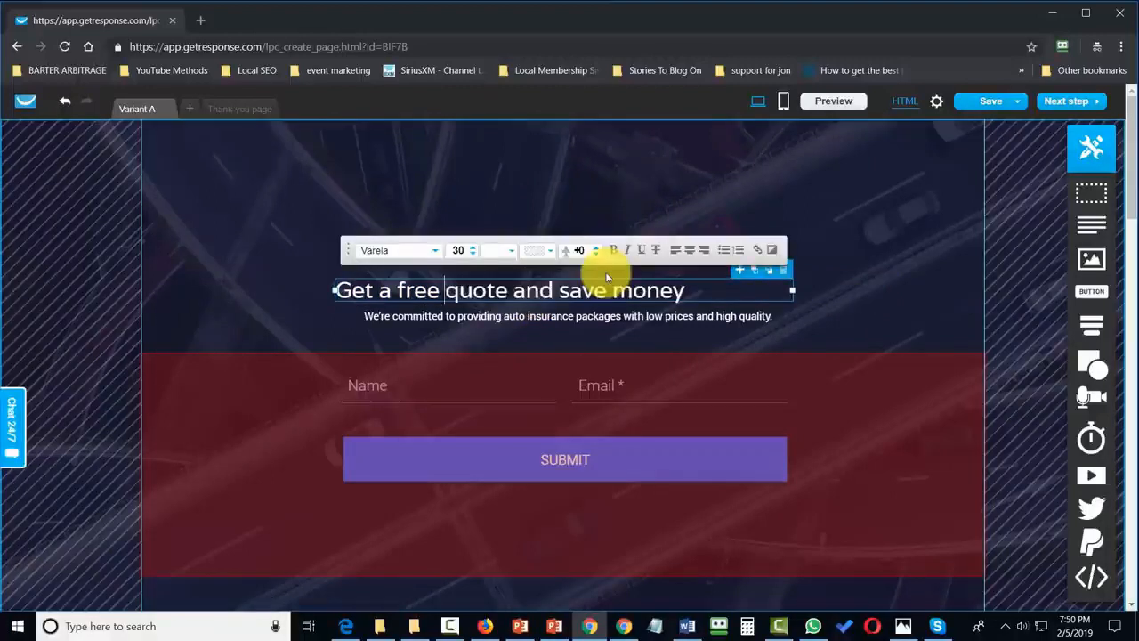
{"action": "left_click_drag", "start_coordinate": [336, 292], "coordinate": [704, 308]}
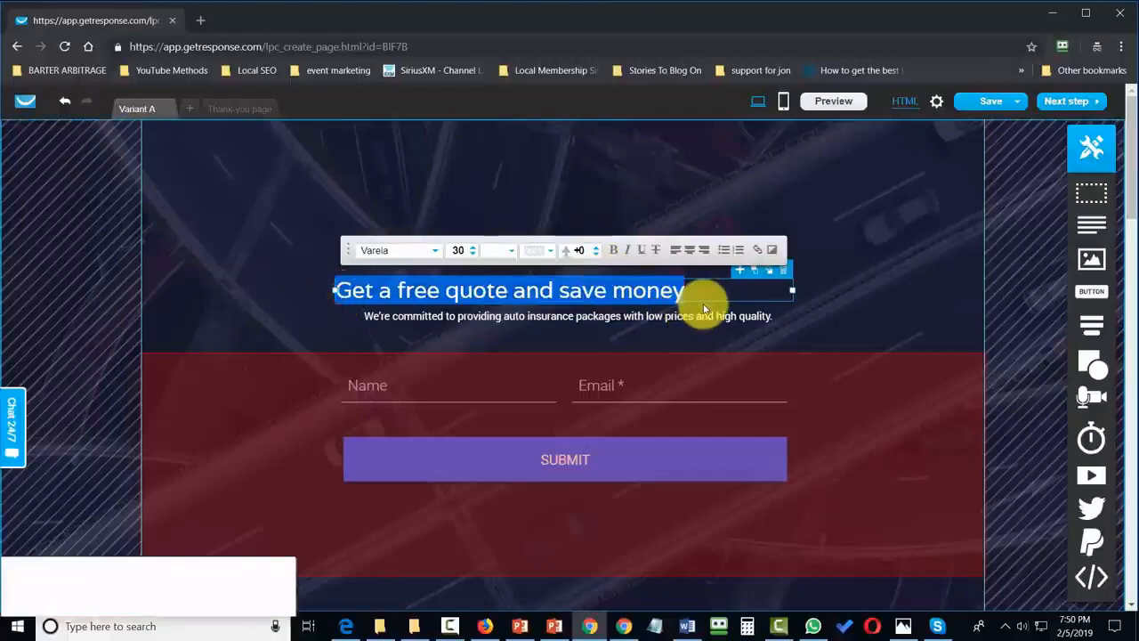
{"action": "left_click", "coordinate": [689, 249]}
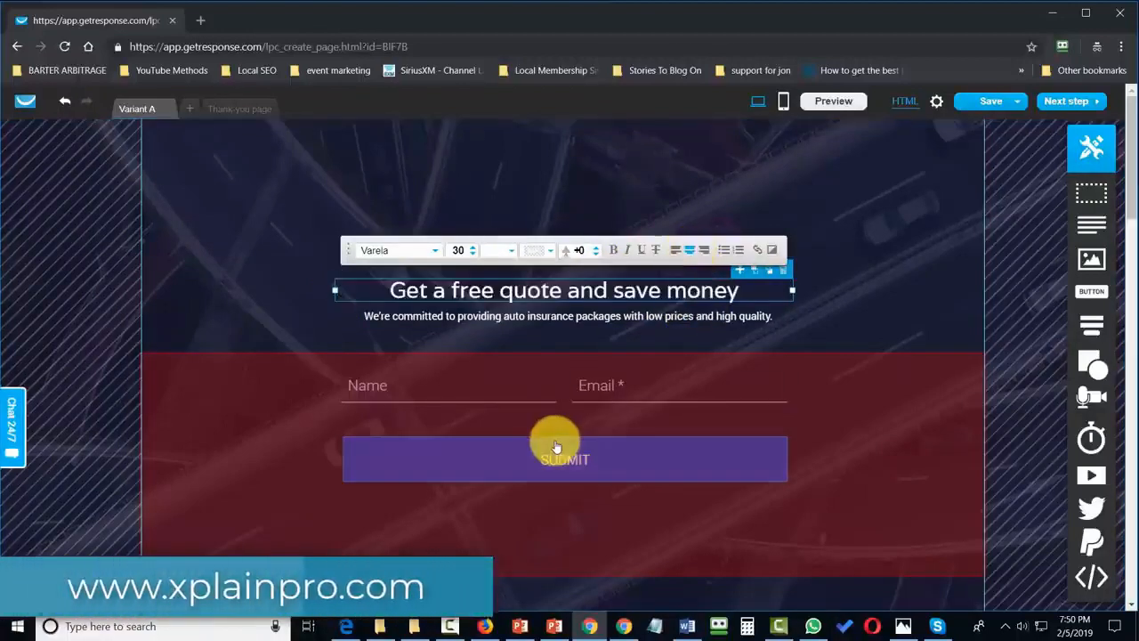
Replace the line under the headline with "We'll Tell You What We Want" and center it
{"action": "left_click", "coordinate": [579, 323]}
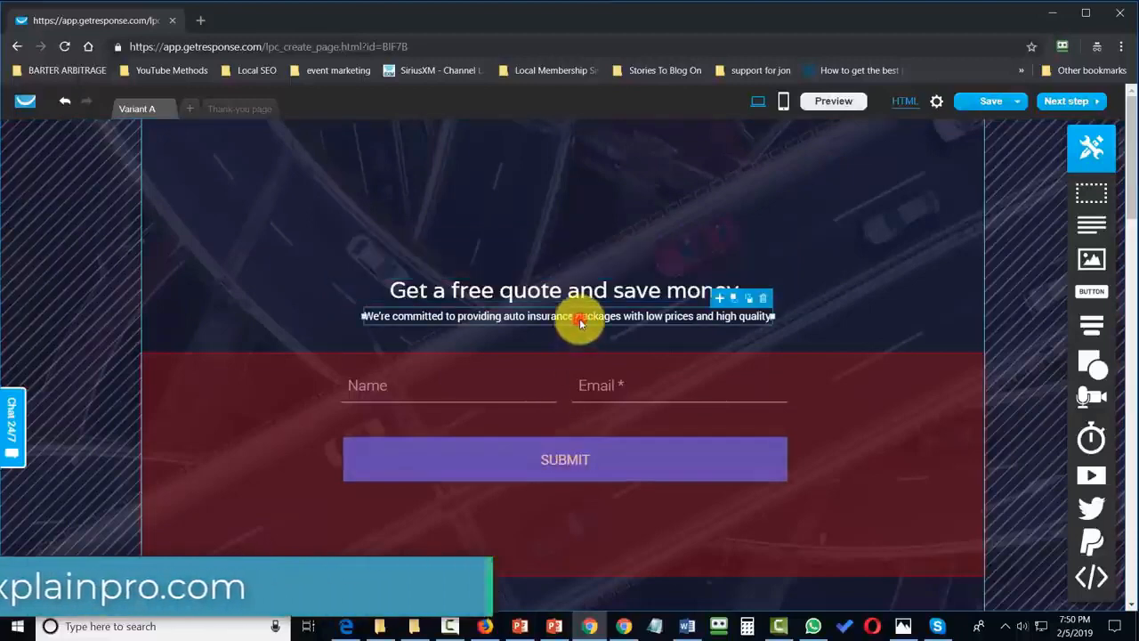
{"action": "left_click", "coordinate": [580, 323]}
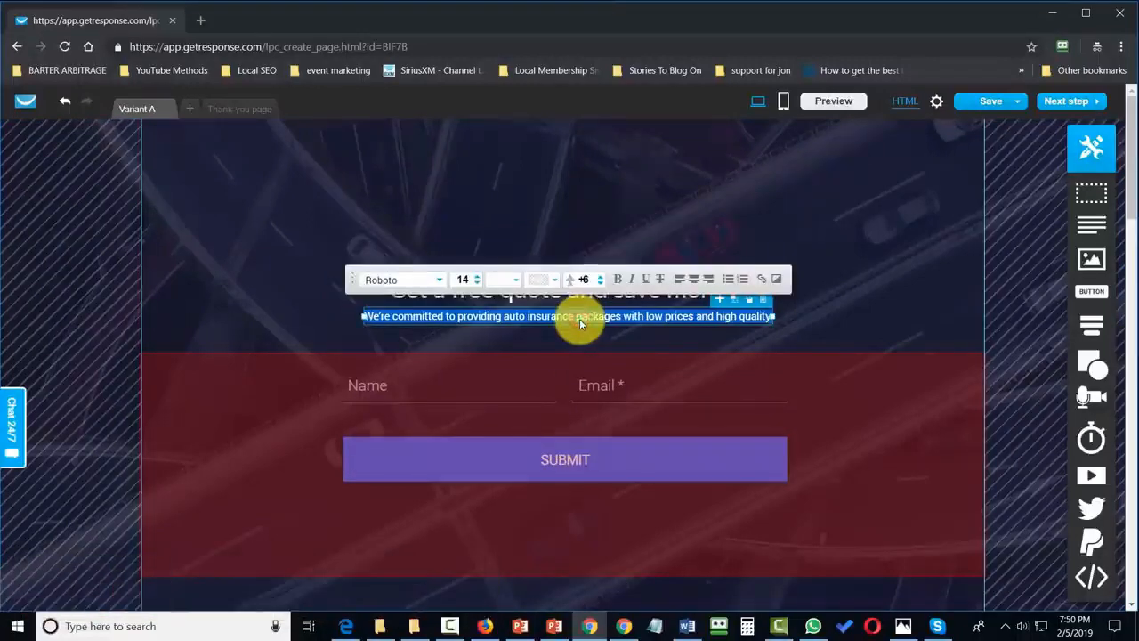
{"action": "type", "text": "We'll Tell You What We Want"}
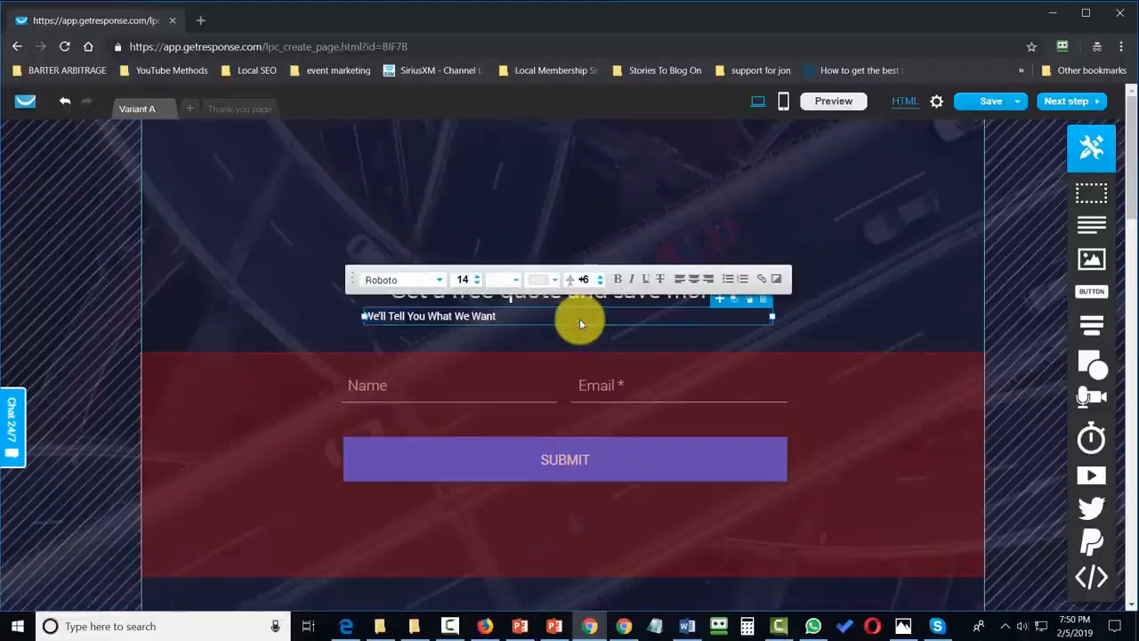
{"action": "left_click", "coordinate": [696, 278]}
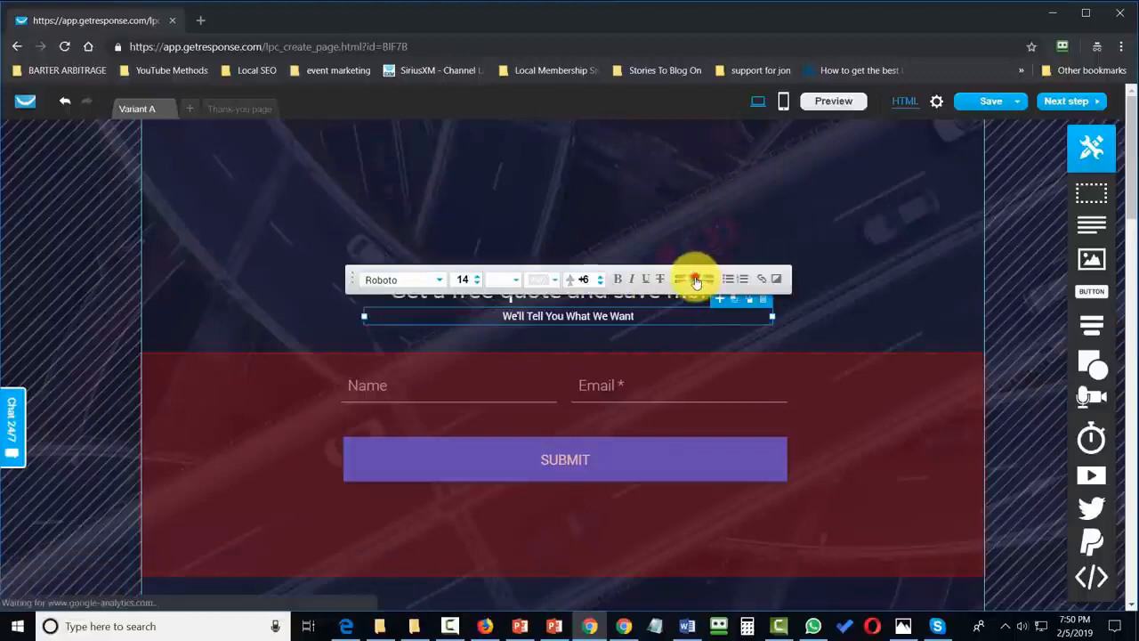
Change the label of the form's submit button to "Get Our Free Guide Now!"
{"action": "left_click", "coordinate": [634, 461]}
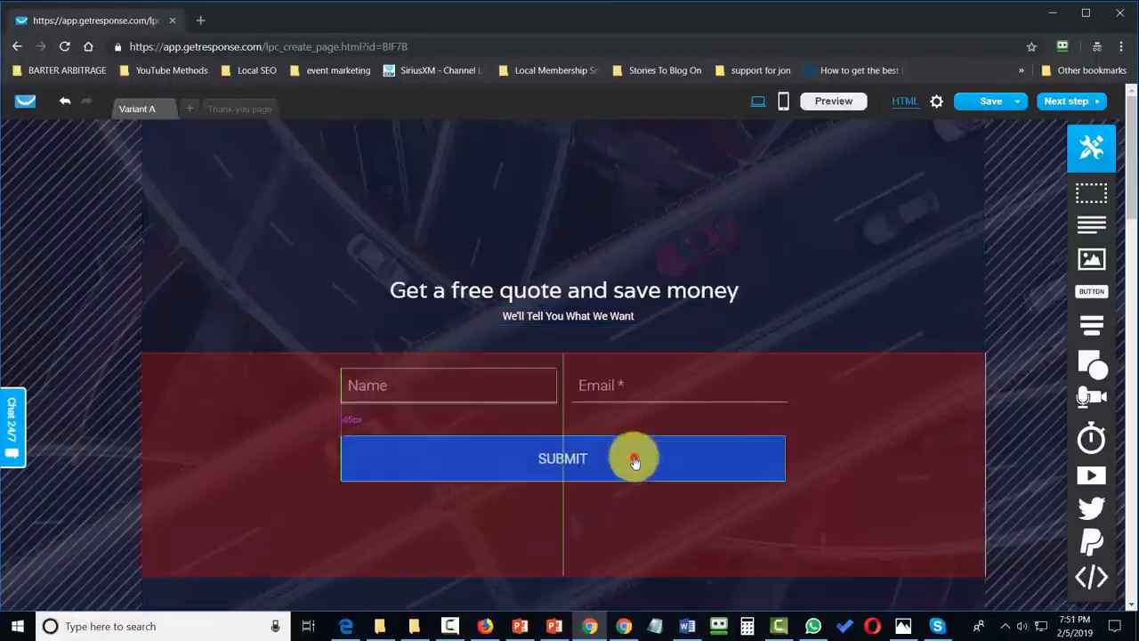
{"action": "left_click", "coordinate": [562, 459]}
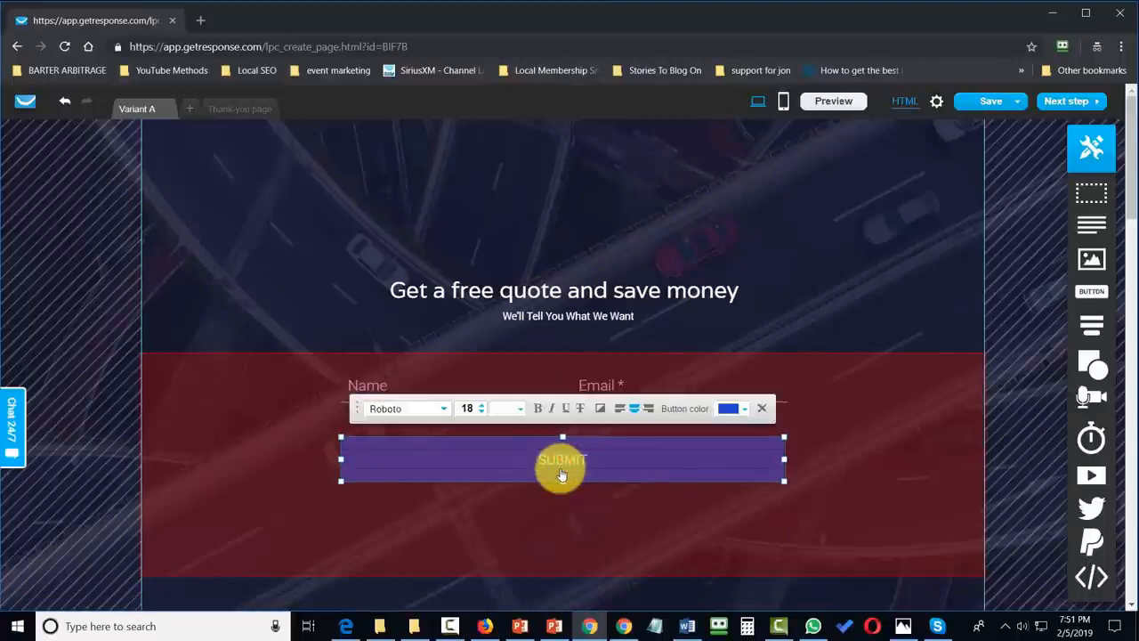
{"action": "left_click", "coordinate": [870, 442]}
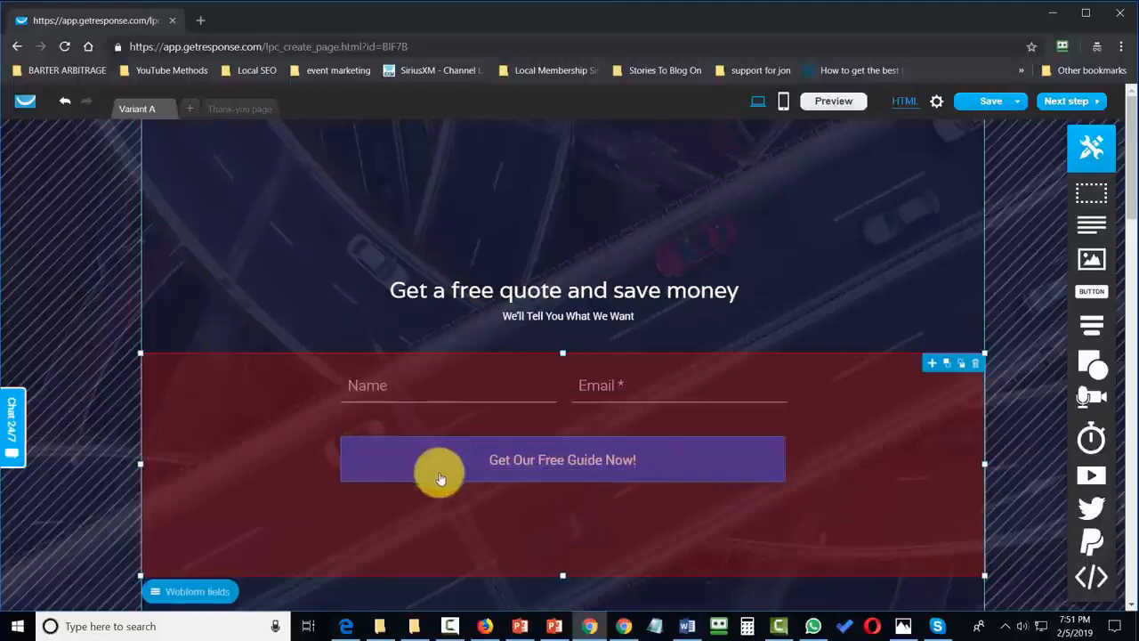
Add a video element above the "Get a free quote and save money" headline and open its embed link settings
{"action": "scroll", "coordinate": [439, 477], "scroll_direction": "down", "scroll_amount": 2}
{"action": "scroll", "coordinate": [536, 412], "scroll_direction": "up", "scroll_amount": 2}
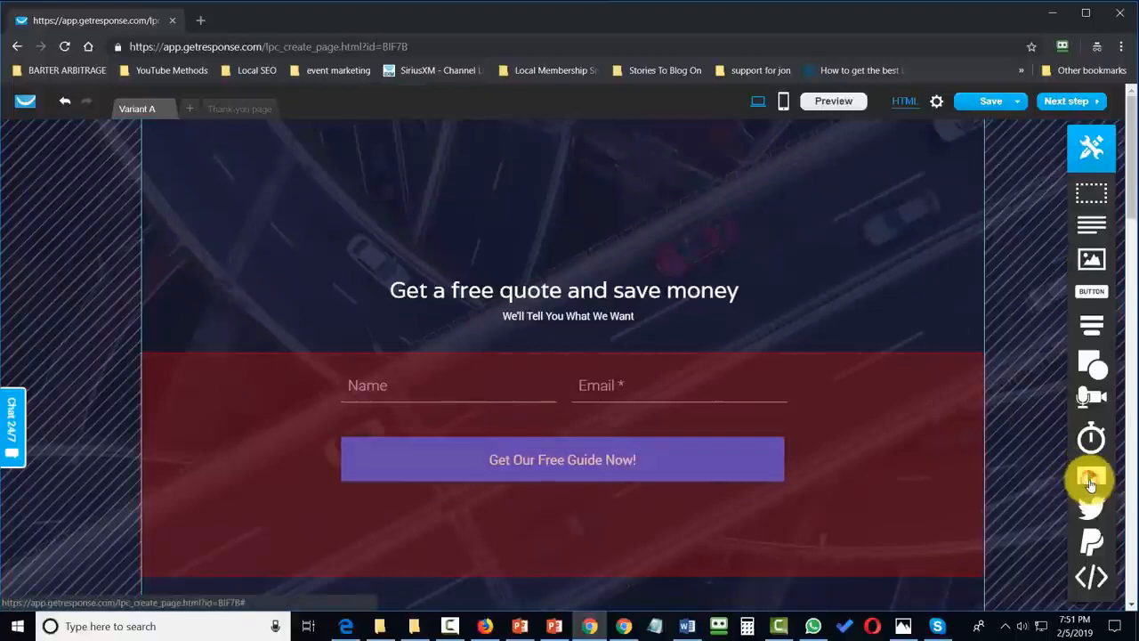
{"action": "left_click_drag", "start_coordinate": [1090, 481], "coordinate": [901, 488]}
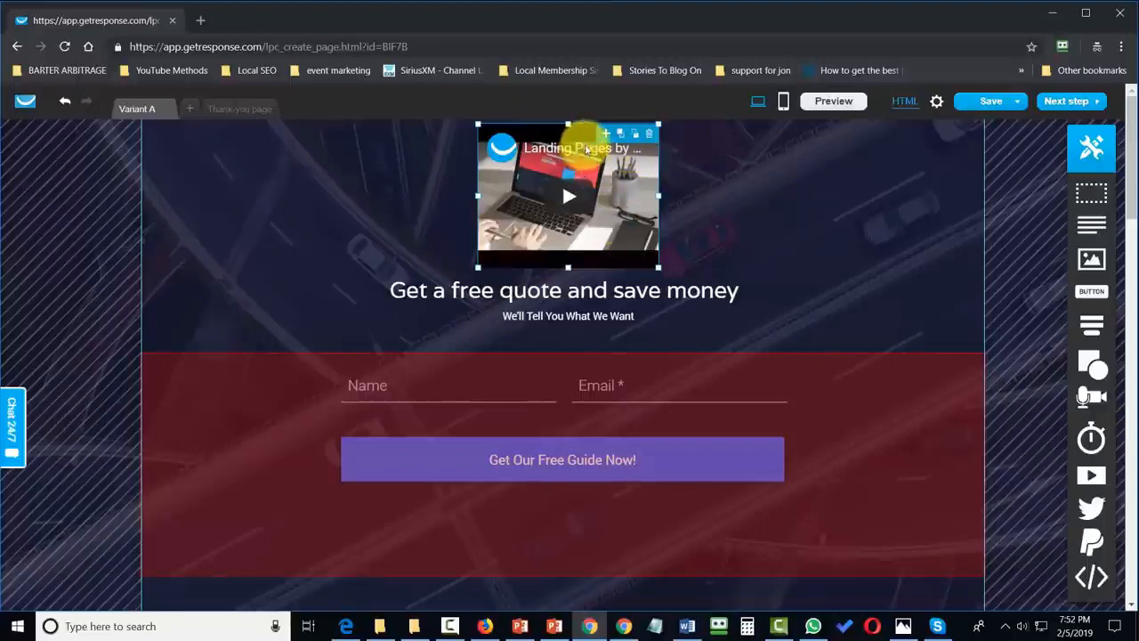
{"action": "left_click", "coordinate": [698, 174]}
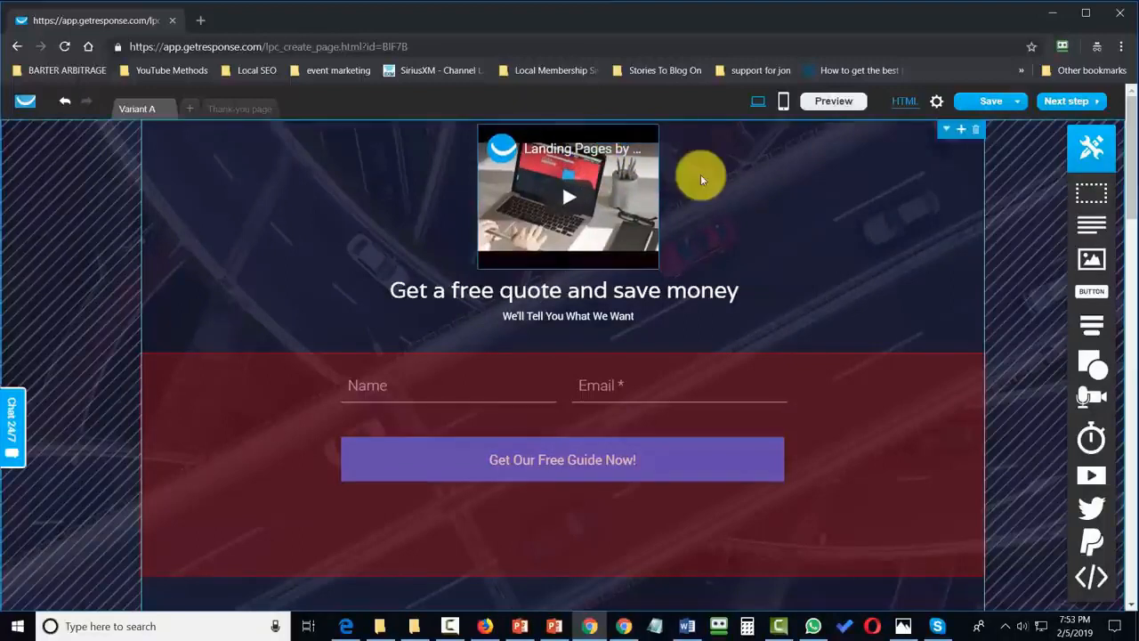
{"action": "left_click", "coordinate": [601, 228]}
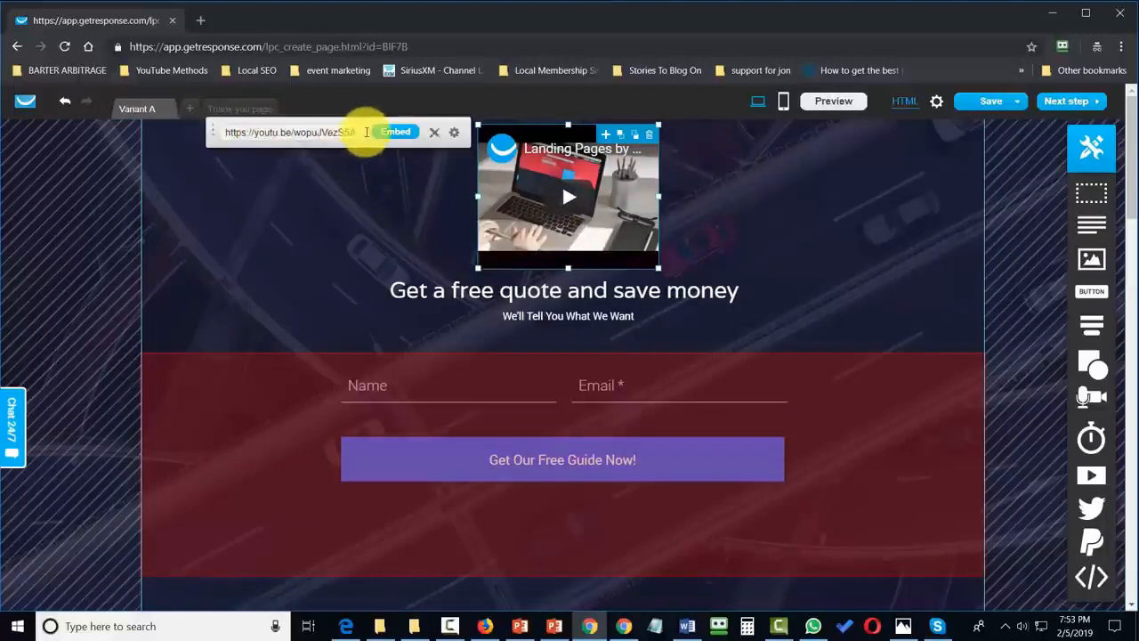
{"action": "left_click", "coordinate": [1023, 263]}
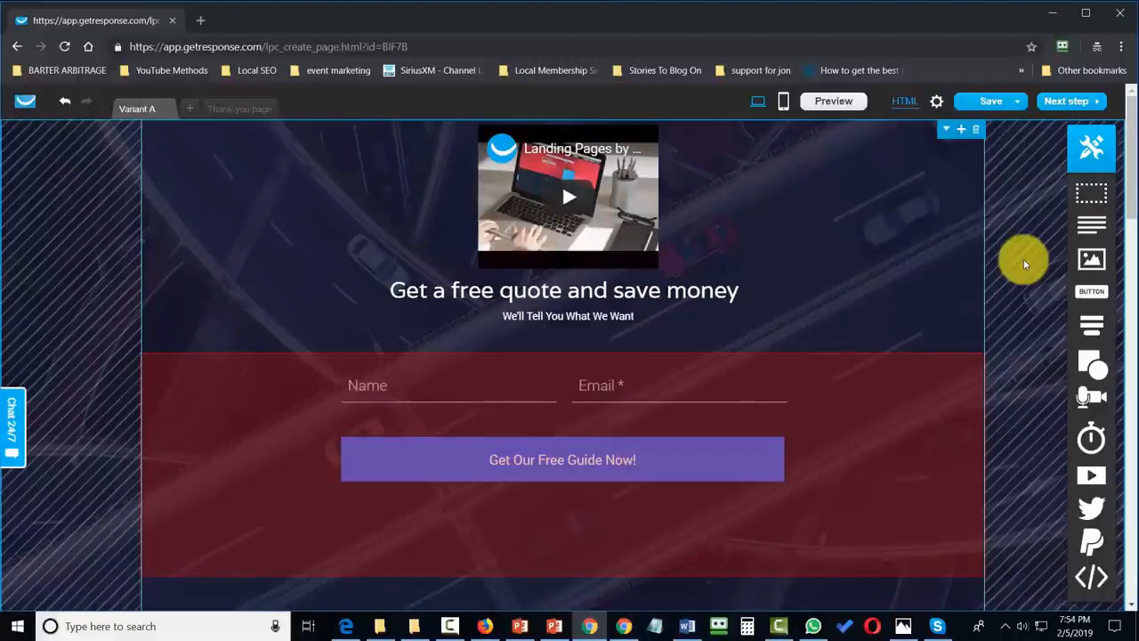
Delete the "We help you find the right coverage" and "Features and benefits" sections below the form
{"action": "scroll", "coordinate": [855, 250], "scroll_direction": "down", "scroll_amount": 6}
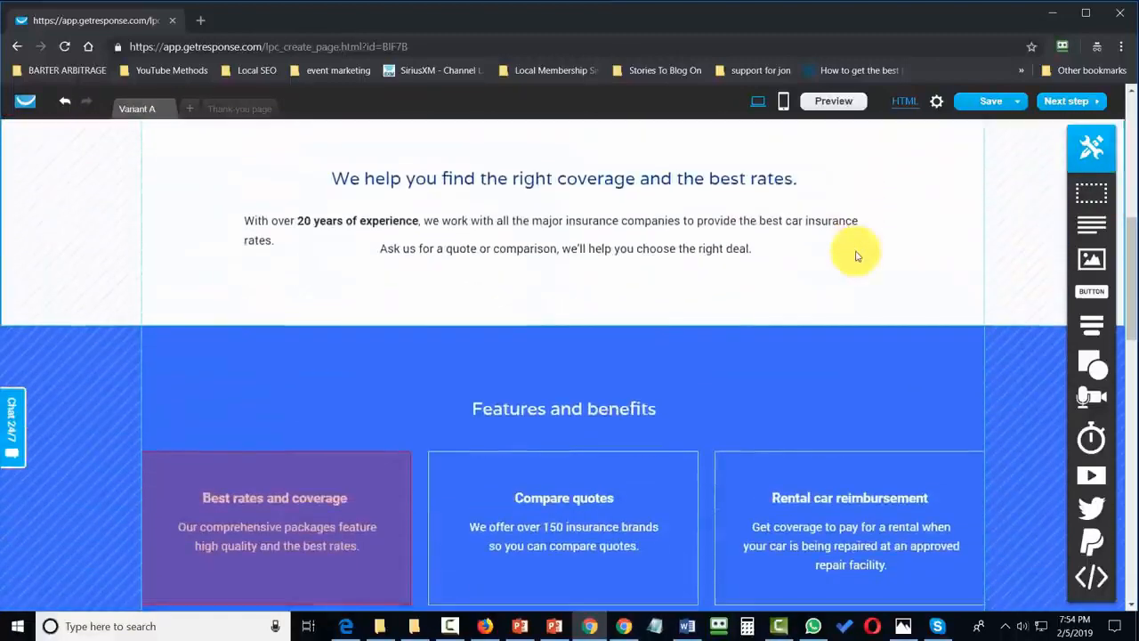
{"action": "scroll", "coordinate": [854, 257], "scroll_direction": "up", "scroll_amount": 2}
{"action": "left_click", "coordinate": [840, 249]}
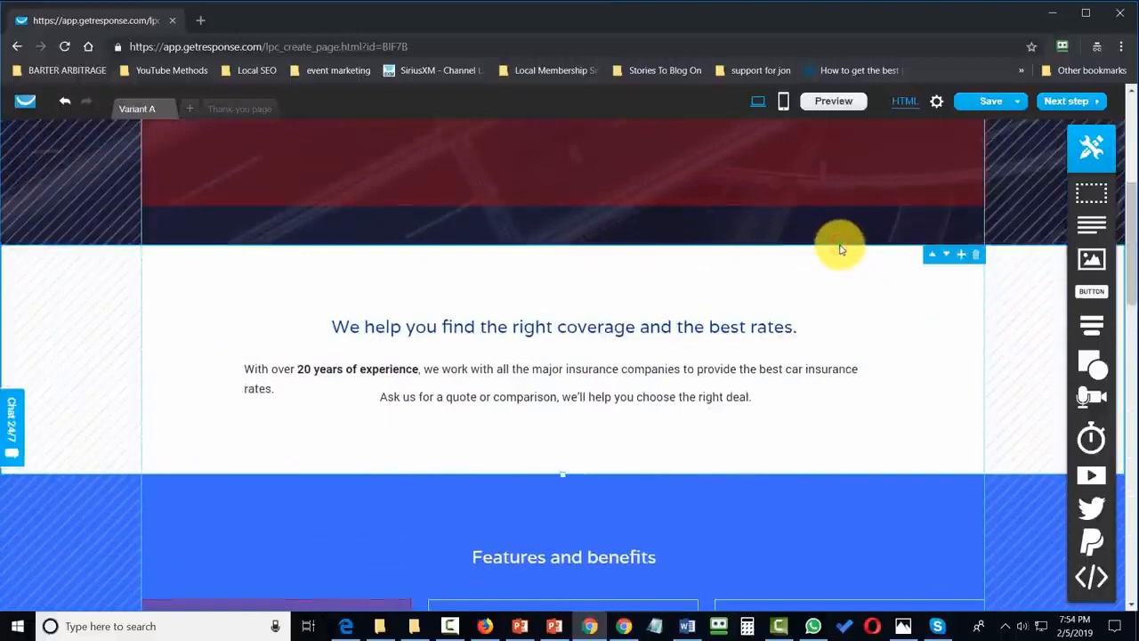
{"action": "left_click", "coordinate": [976, 256]}
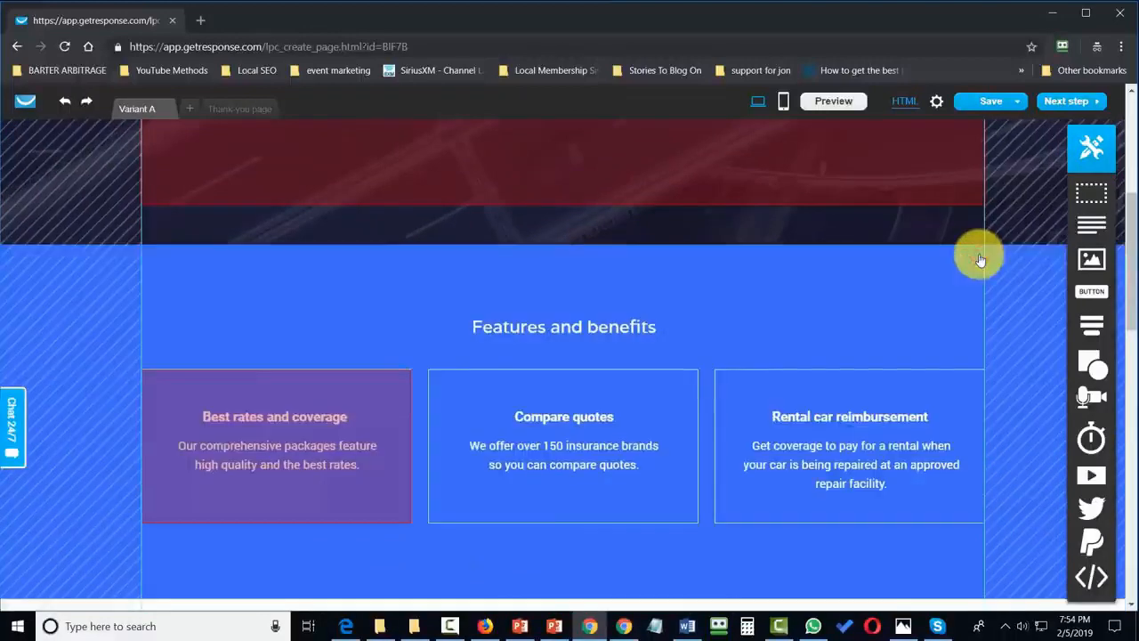
{"action": "left_click", "coordinate": [681, 254]}
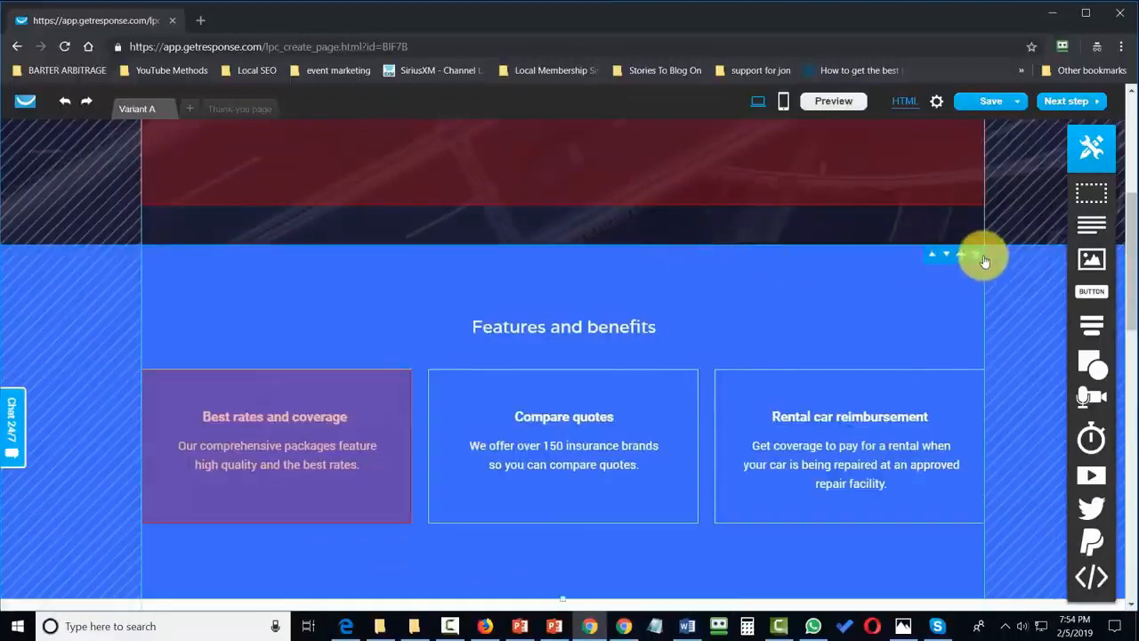
{"action": "left_click", "coordinate": [978, 255]}
Delete the remaining discounts, customer reviews and closing quote sections below the form
{"action": "left_click", "coordinate": [798, 252]}
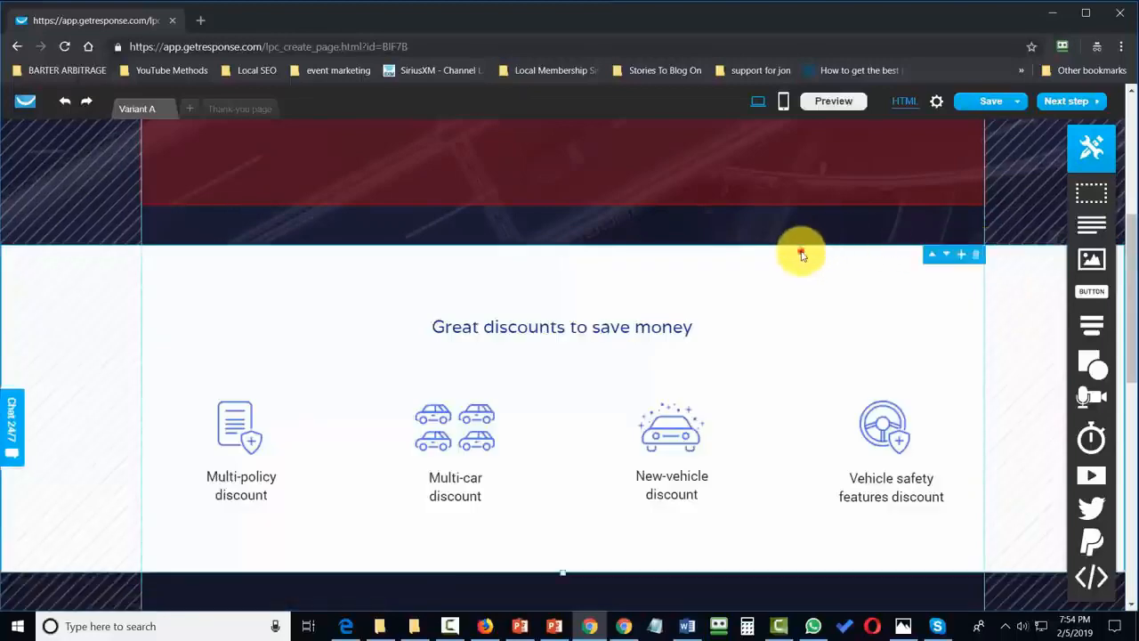
{"action": "left_click", "coordinate": [978, 255]}
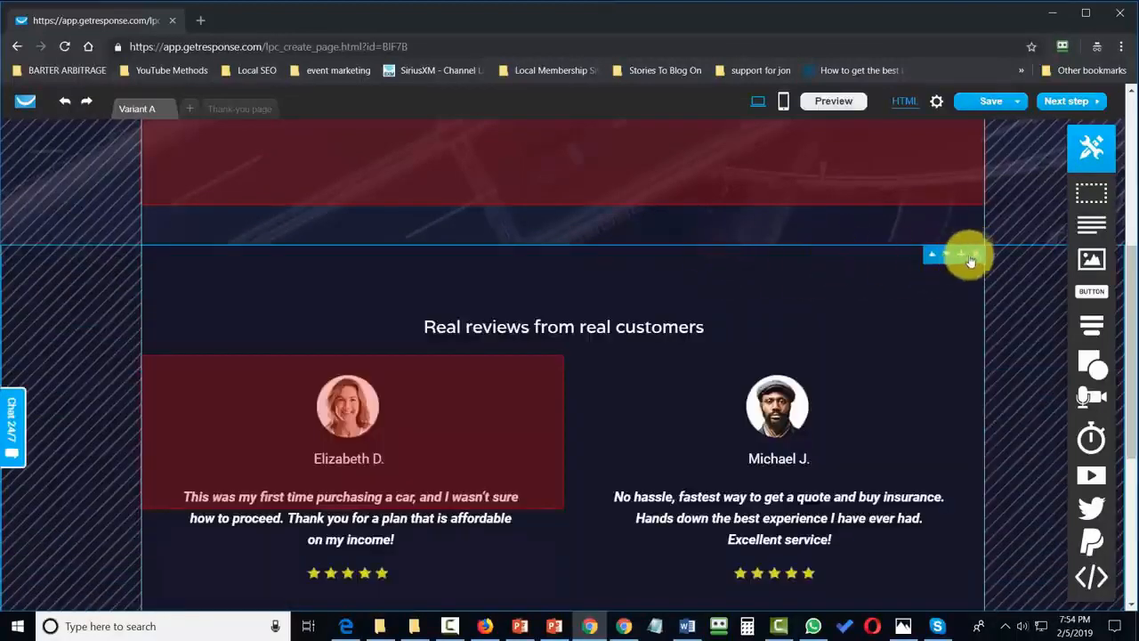
{"action": "left_click", "coordinate": [973, 256]}
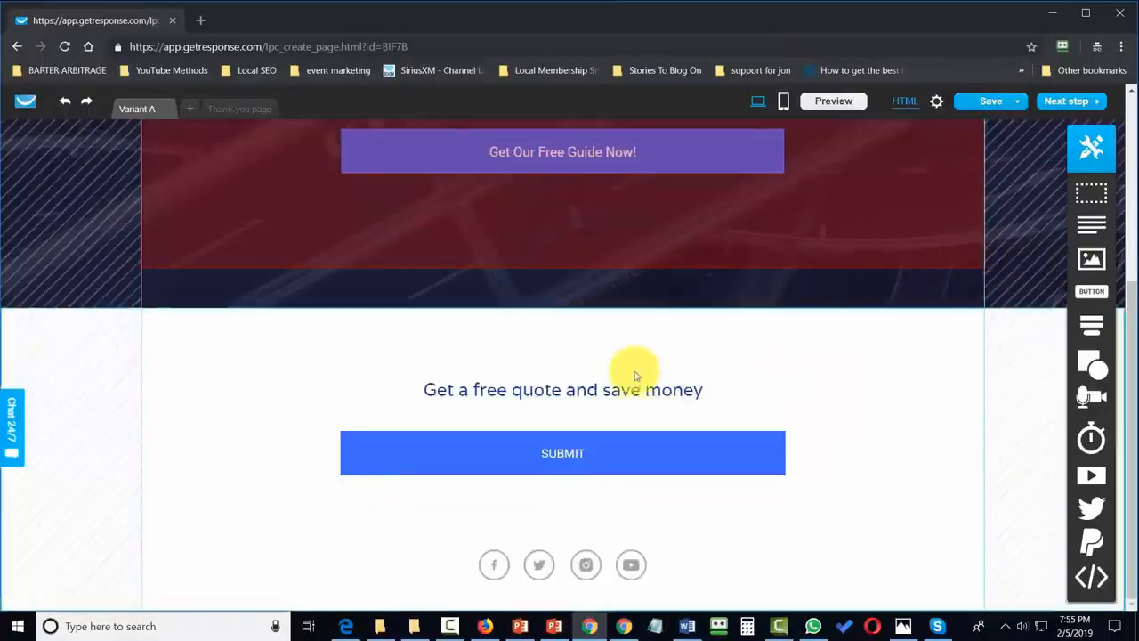
{"action": "left_click", "coordinate": [872, 318]}
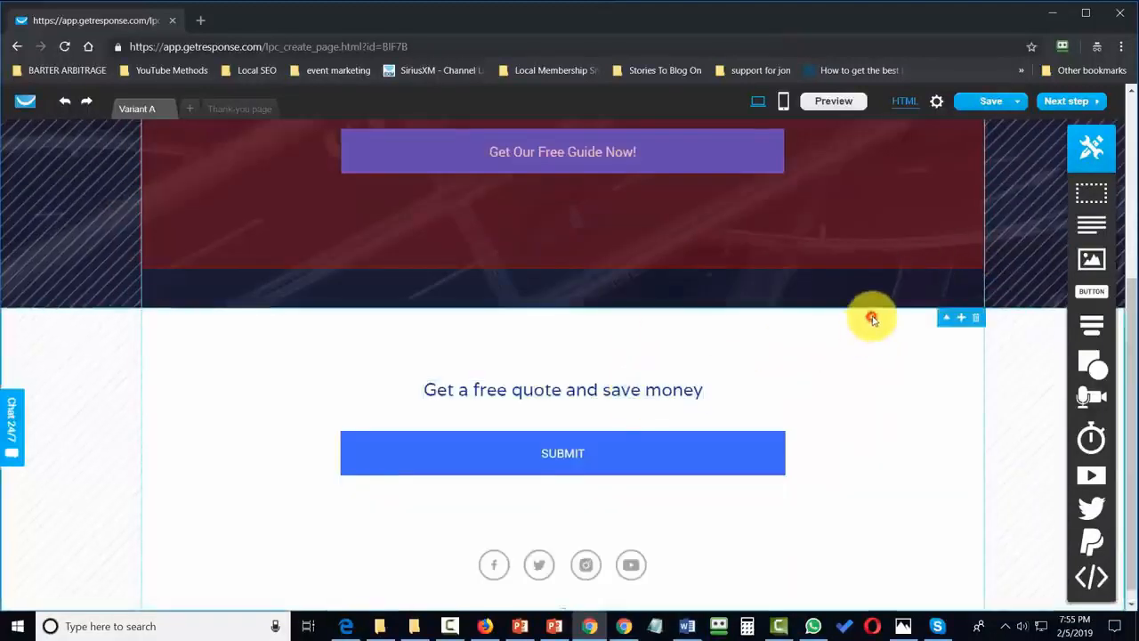
{"action": "left_click", "coordinate": [973, 318]}
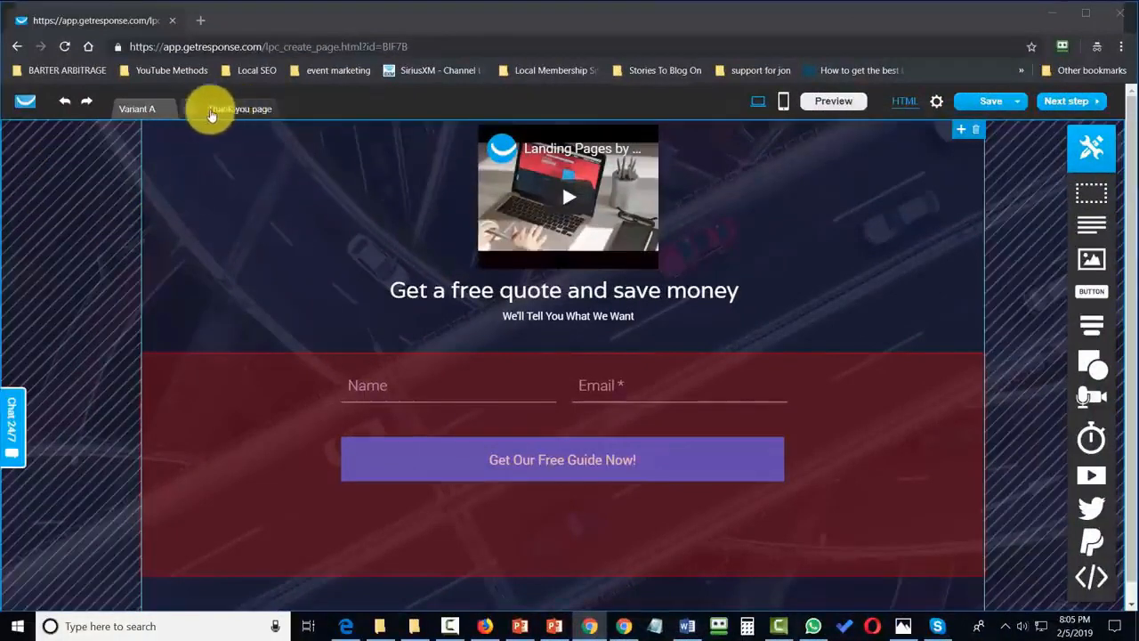
Switch to the thank-you page and delete its Auto Insurance Experts logo
{"action": "left_click", "coordinate": [241, 110]}
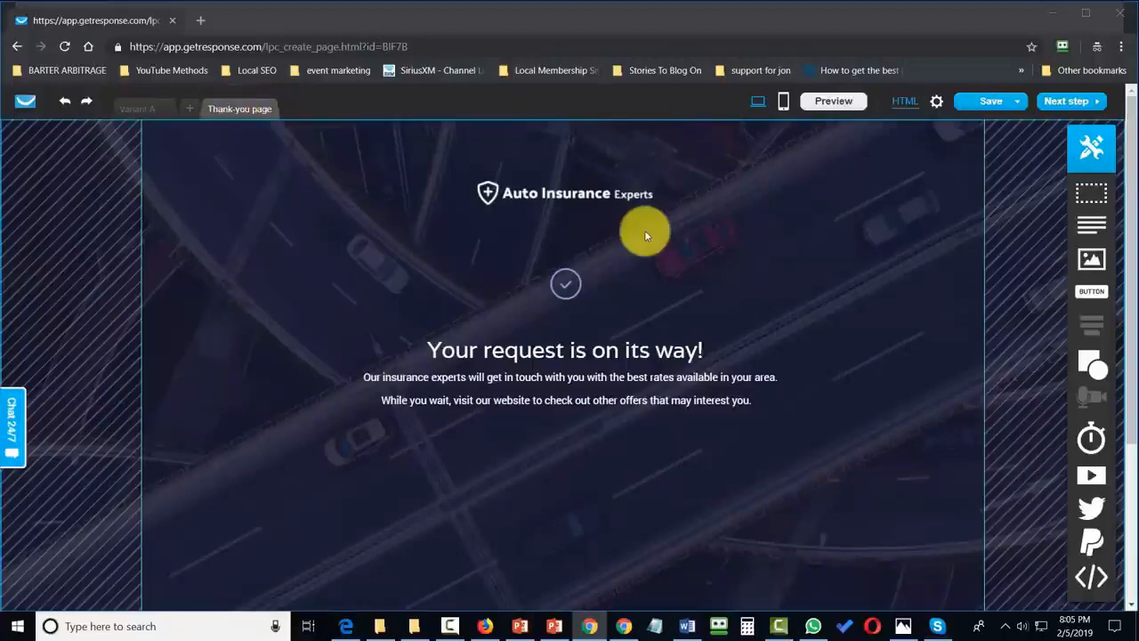
{"action": "left_click", "coordinate": [574, 197]}
{"action": "left_click", "coordinate": [643, 173]}
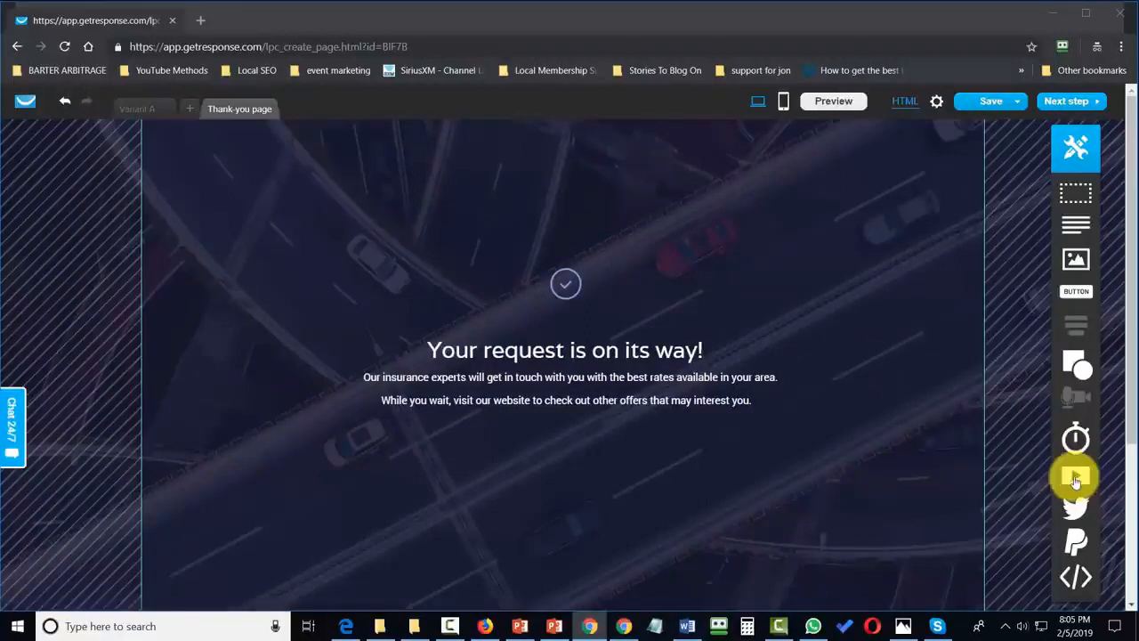
Add a video element above the "Your request is on its way!" heading and view its embed link settings
{"action": "left_click_drag", "start_coordinate": [1075, 474], "coordinate": [551, 218]}
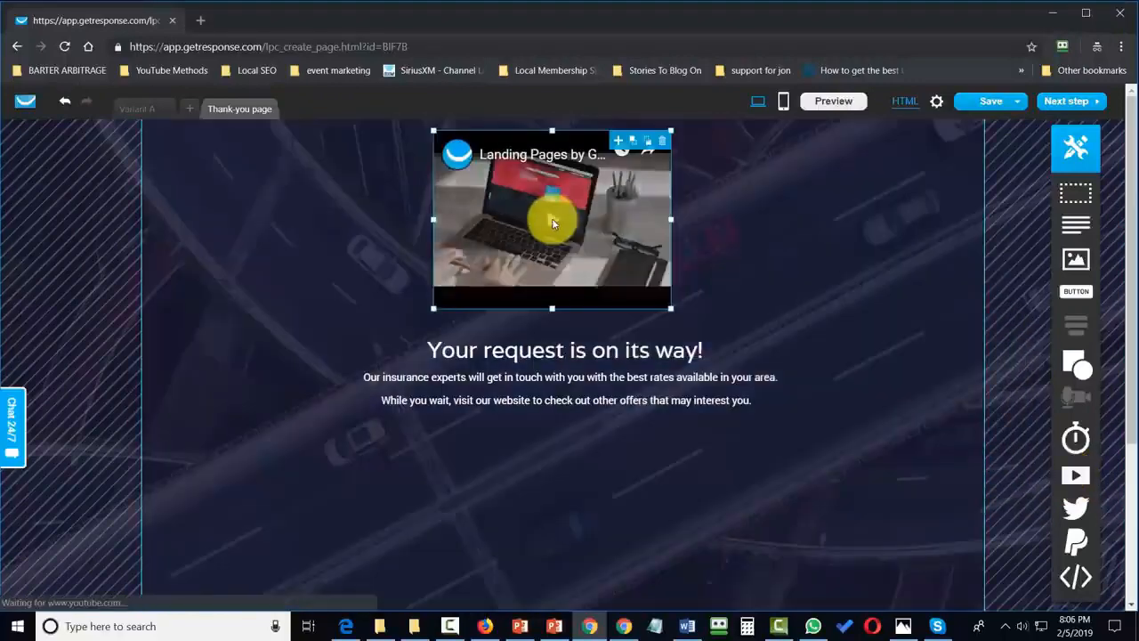
{"action": "left_click", "coordinate": [539, 142]}
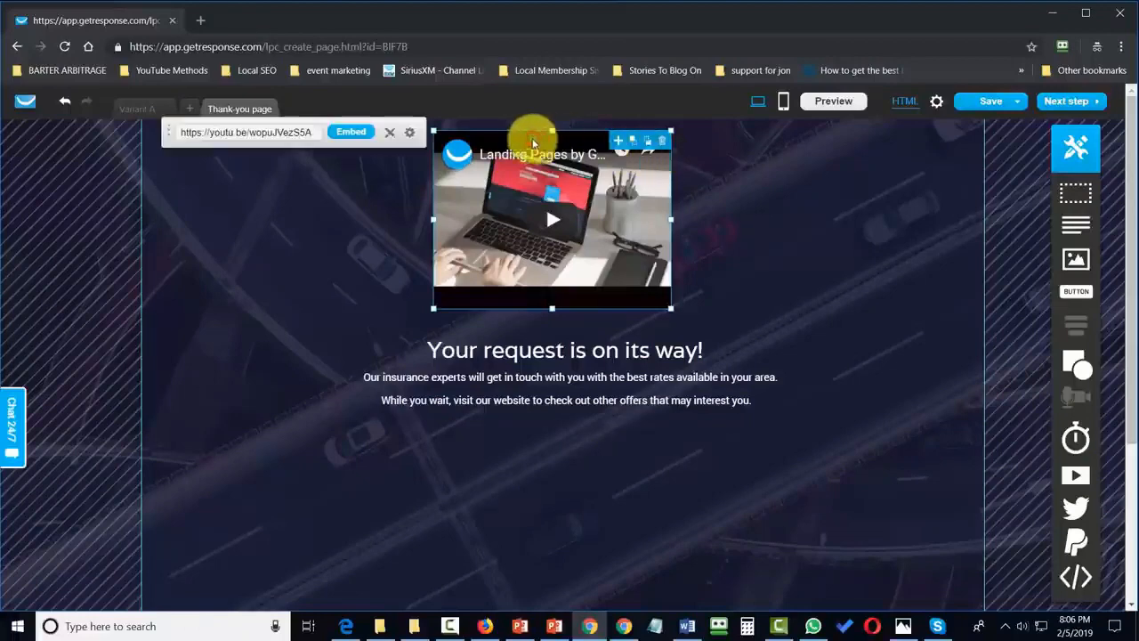
{"action": "left_click", "coordinate": [347, 181]}
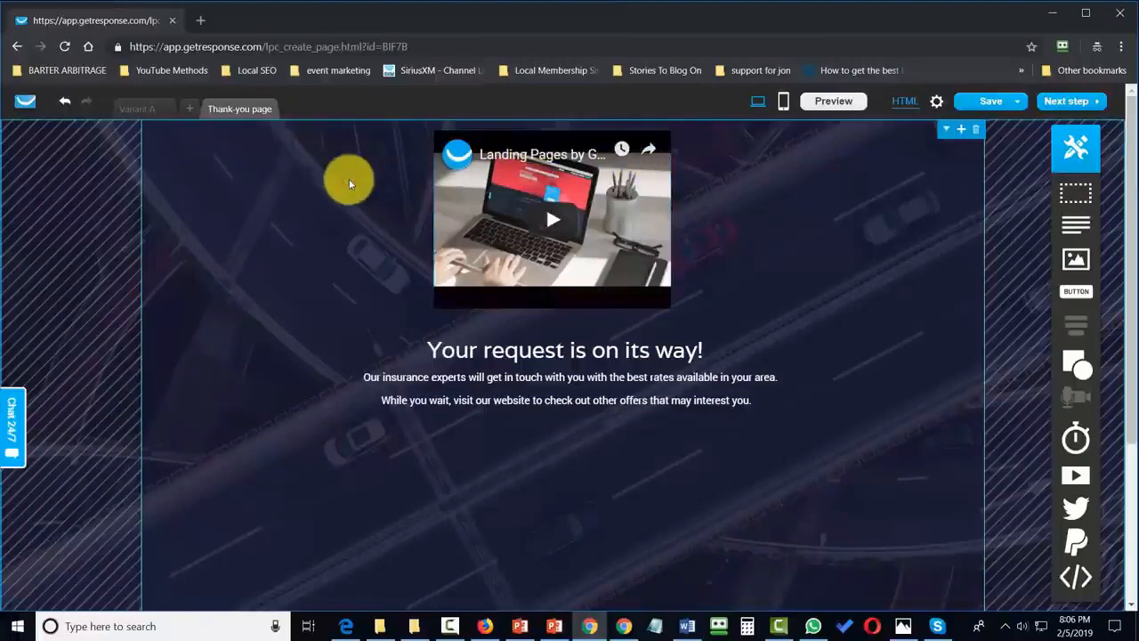
Place Like, Tweet, Pin it, +1 and LinkedIn Share buttons in a row below the thank-you text
{"action": "mouse_move", "coordinate": [1093, 514]}
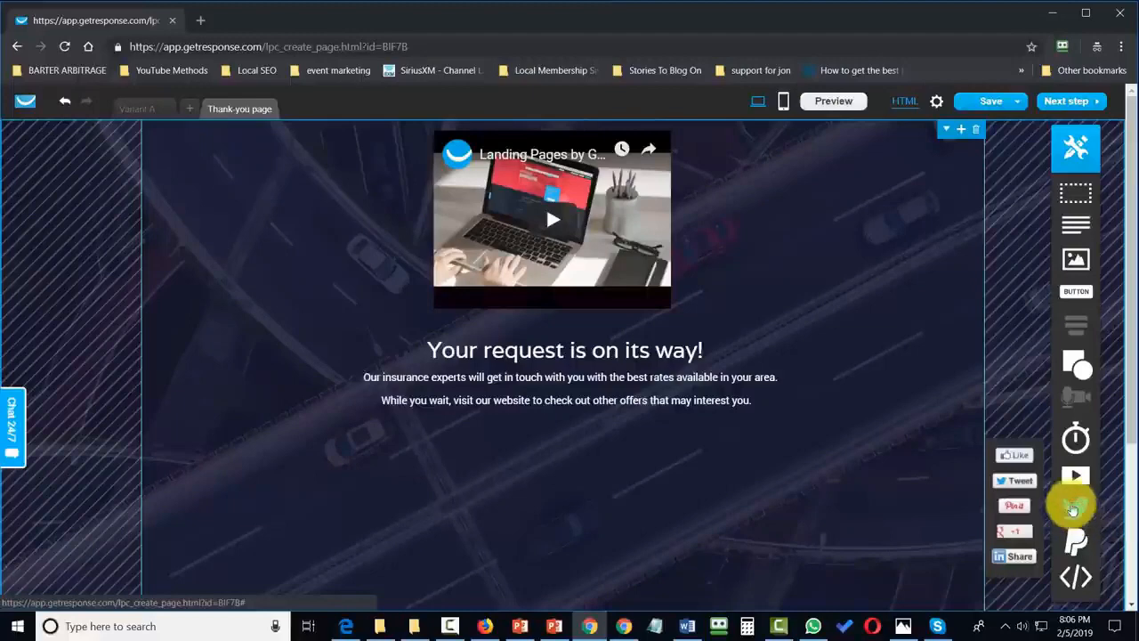
{"action": "left_click_drag", "start_coordinate": [1014, 454], "coordinate": [392, 482]}
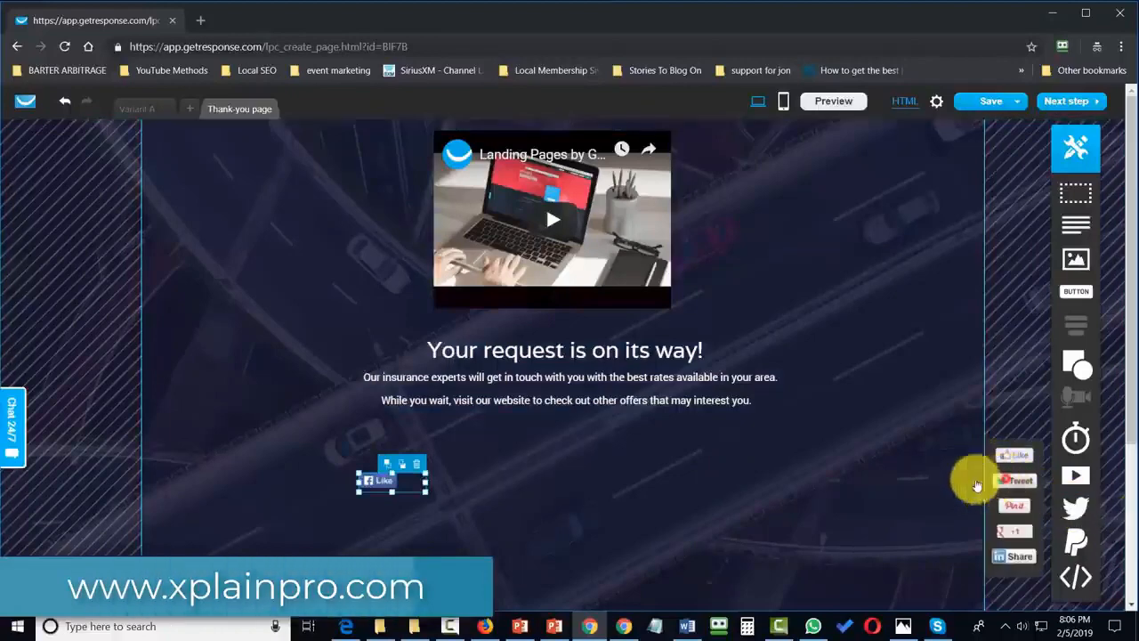
{"action": "left_click_drag", "start_coordinate": [976, 485], "coordinate": [486, 483]}
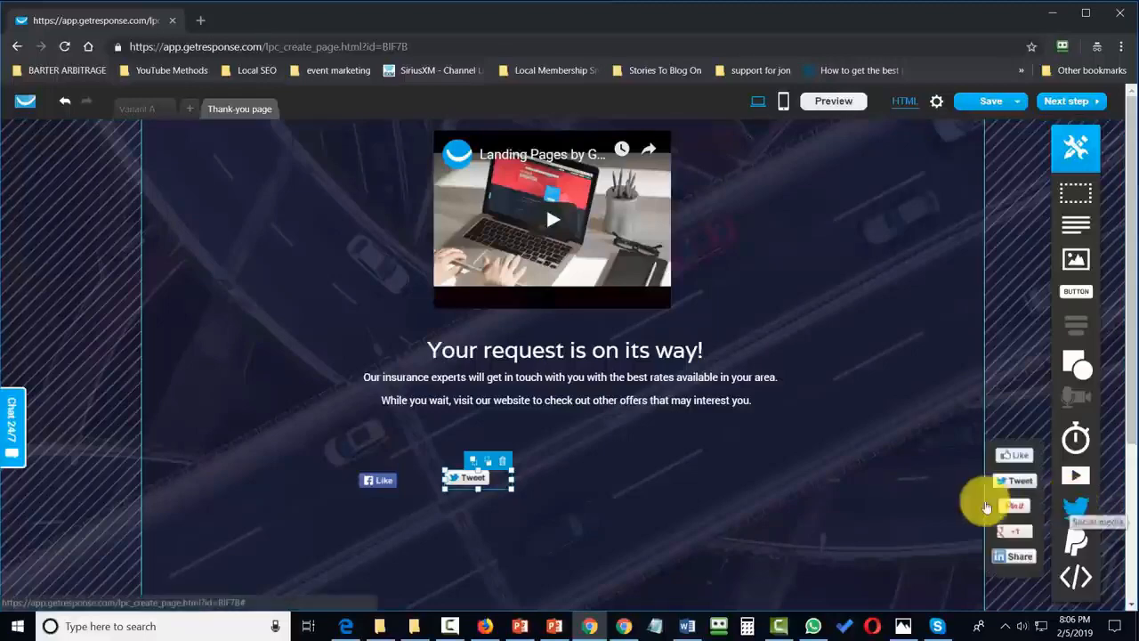
{"action": "mouse_move", "coordinate": [1072, 514]}
{"action": "left_click_drag", "start_coordinate": [1015, 506], "coordinate": [586, 478]}
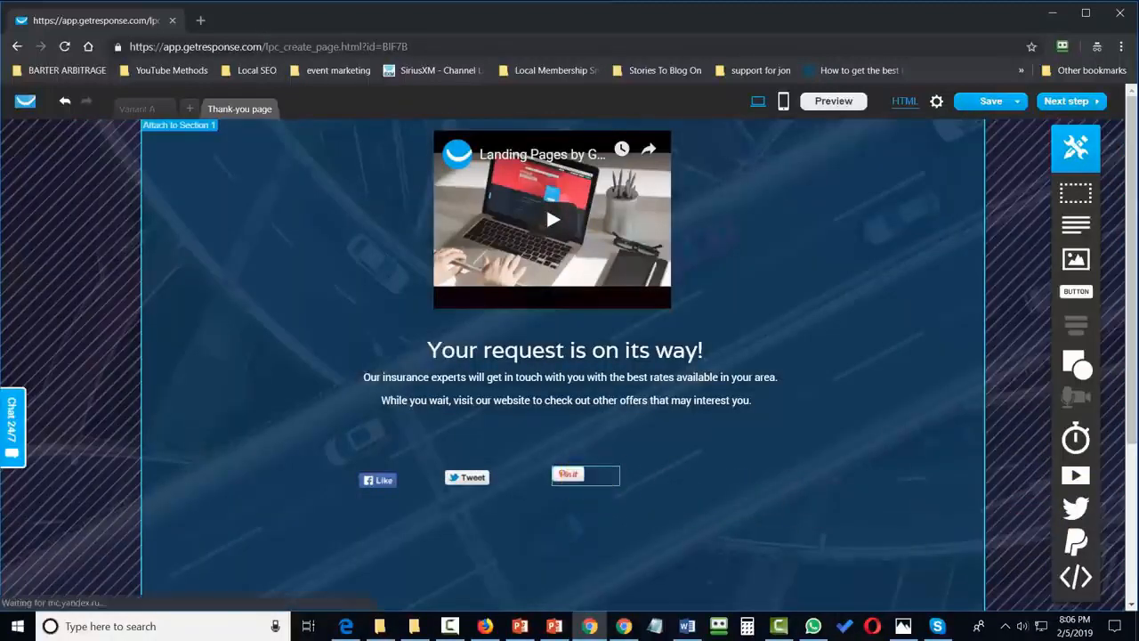
{"action": "mouse_move", "coordinate": [1076, 507]}
{"action": "left_click_drag", "start_coordinate": [1011, 534], "coordinate": [700, 484]}
{"action": "mouse_move", "coordinate": [1092, 513]}
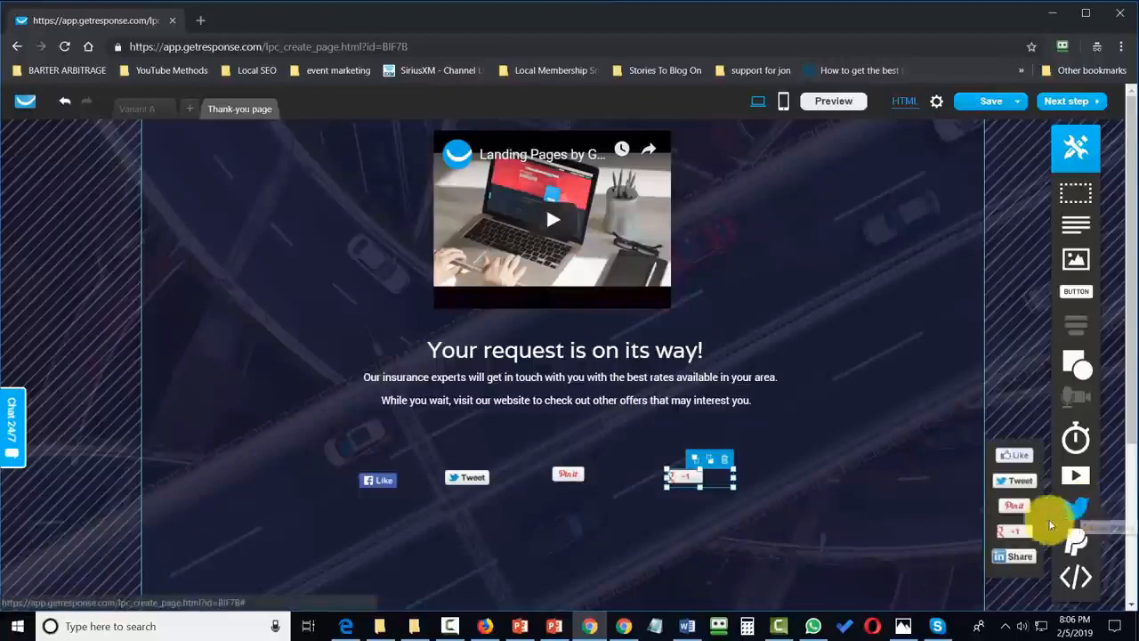
{"action": "left_click_drag", "start_coordinate": [1016, 556], "coordinate": [835, 479]}
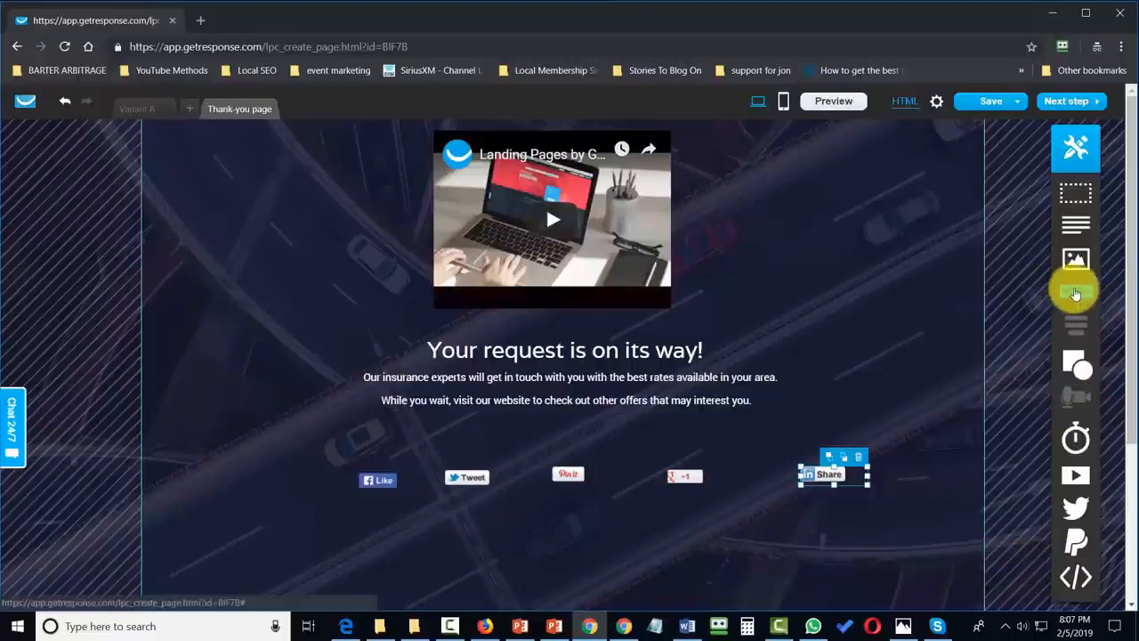
Add a button below the social buttons labelled "Click Here for a Fast Start" and open its link settings
{"action": "left_click_drag", "start_coordinate": [1055, 289], "coordinate": [589, 550]}
{"action": "left_click", "coordinate": [605, 553]}
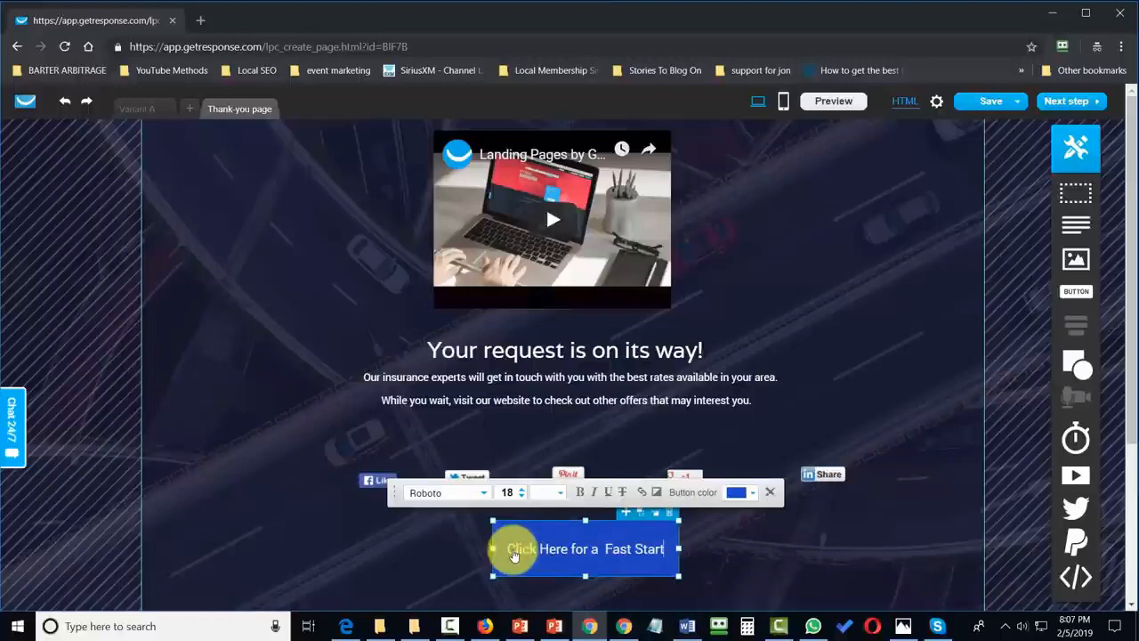
{"action": "left_click", "coordinate": [641, 492]}
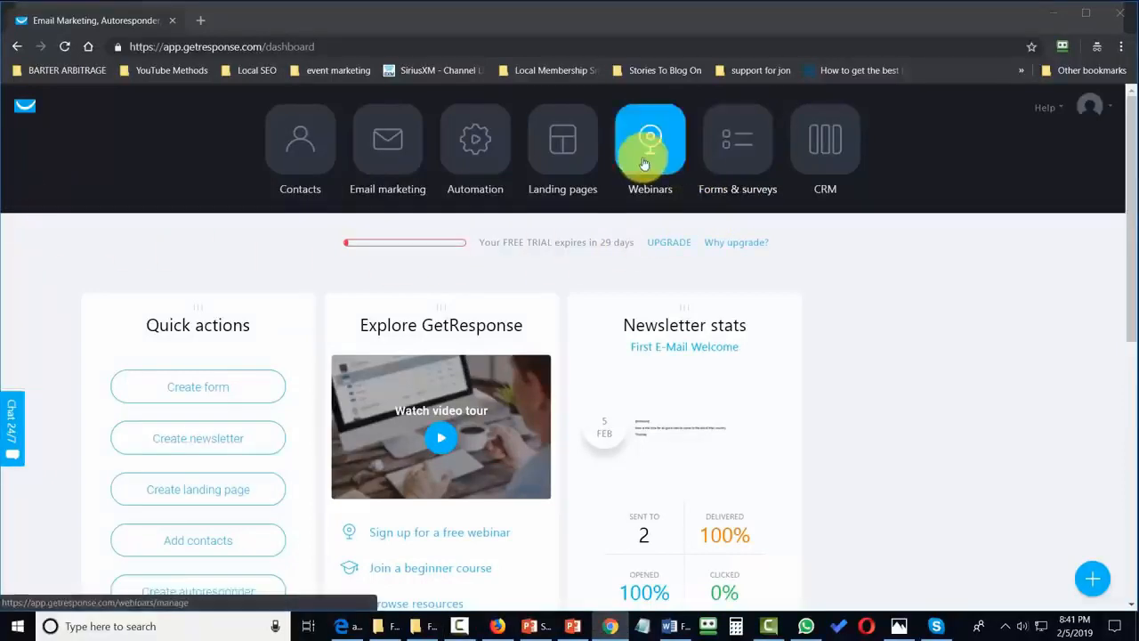
Open the Forms & surveys area from the dashboard
{"action": "left_click", "coordinate": [727, 142]}
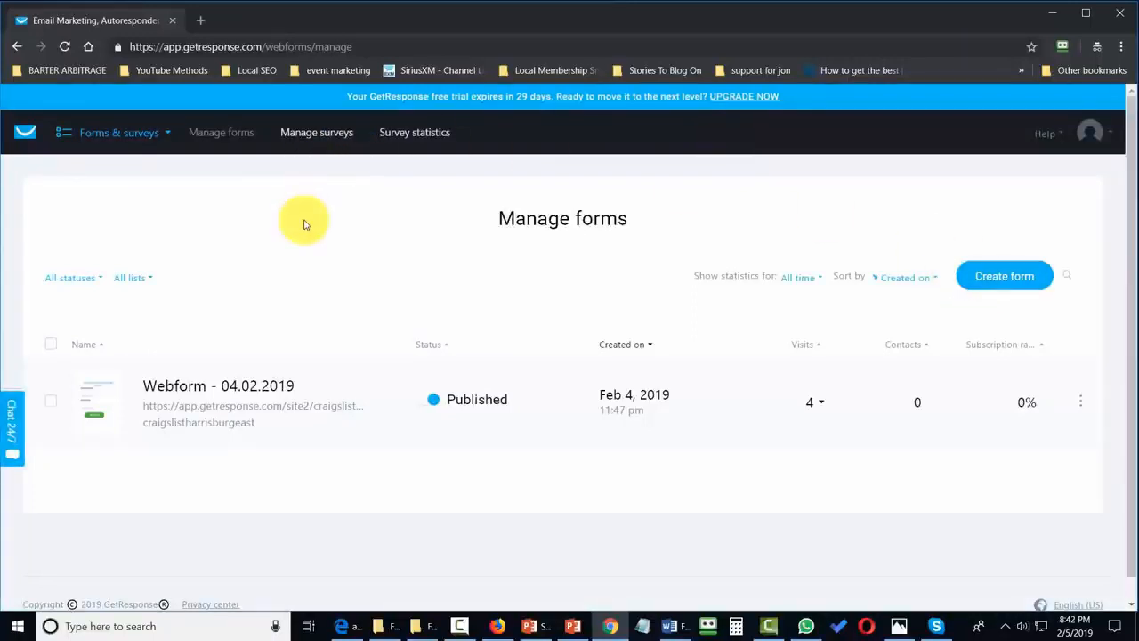
Start a new survey named "howtowatchtutorials" with the title "How Do You Use GetResponse"
{"action": "left_click", "coordinate": [314, 134]}
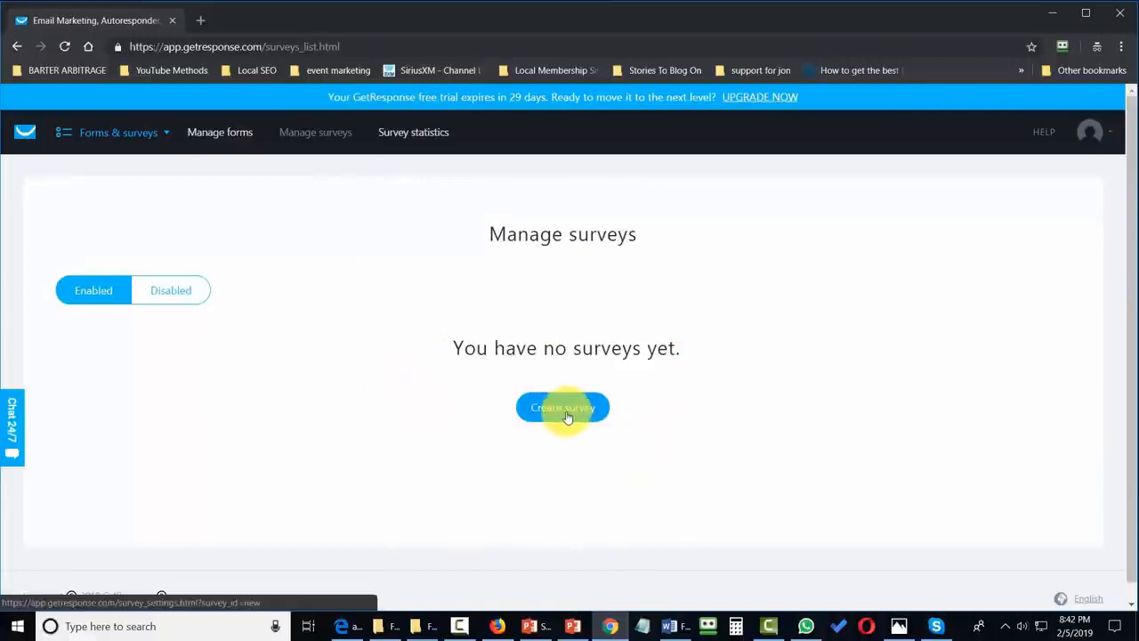
{"action": "left_click", "coordinate": [564, 410]}
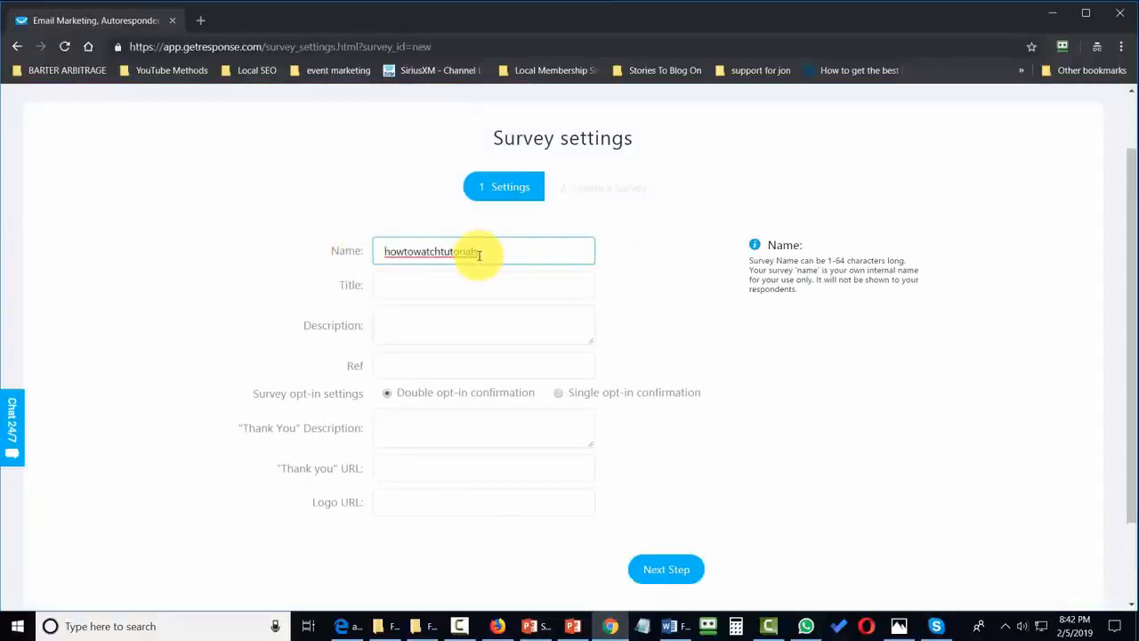
{"action": "left_click", "coordinate": [400, 283]}
{"action": "type", "text": "How Do You Use GetResponse"}
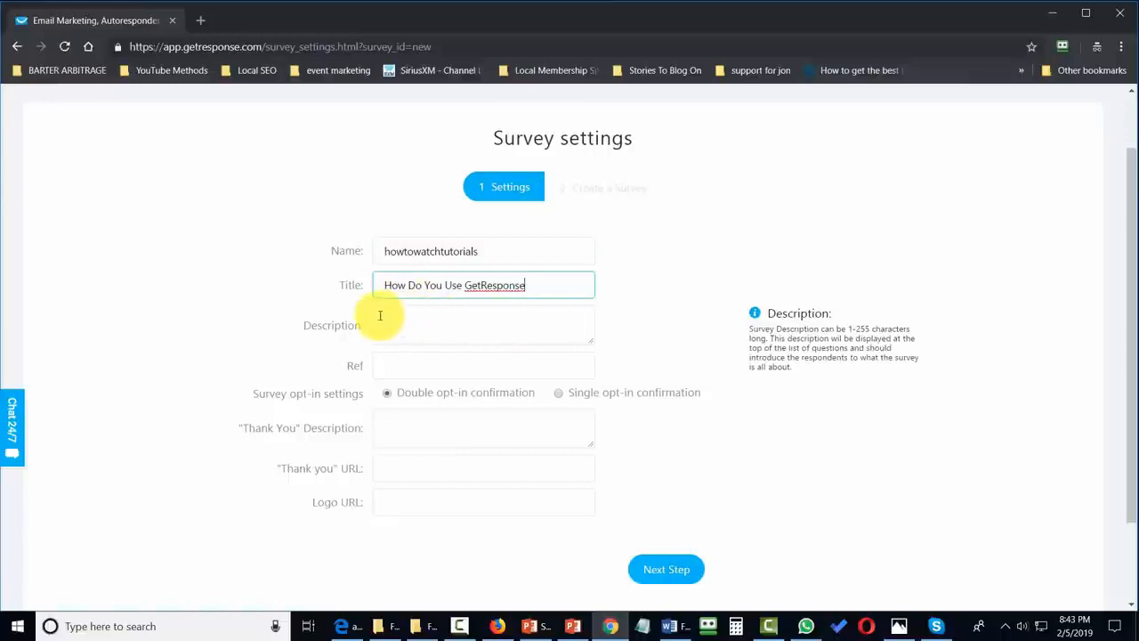
Describe the survey as "Survey on how people use get response", with Ref "survey0001" and single opt-in confirmation
{"action": "left_click", "coordinate": [382, 316]}
{"action": "type", "text": "Survey on how people use get response"}
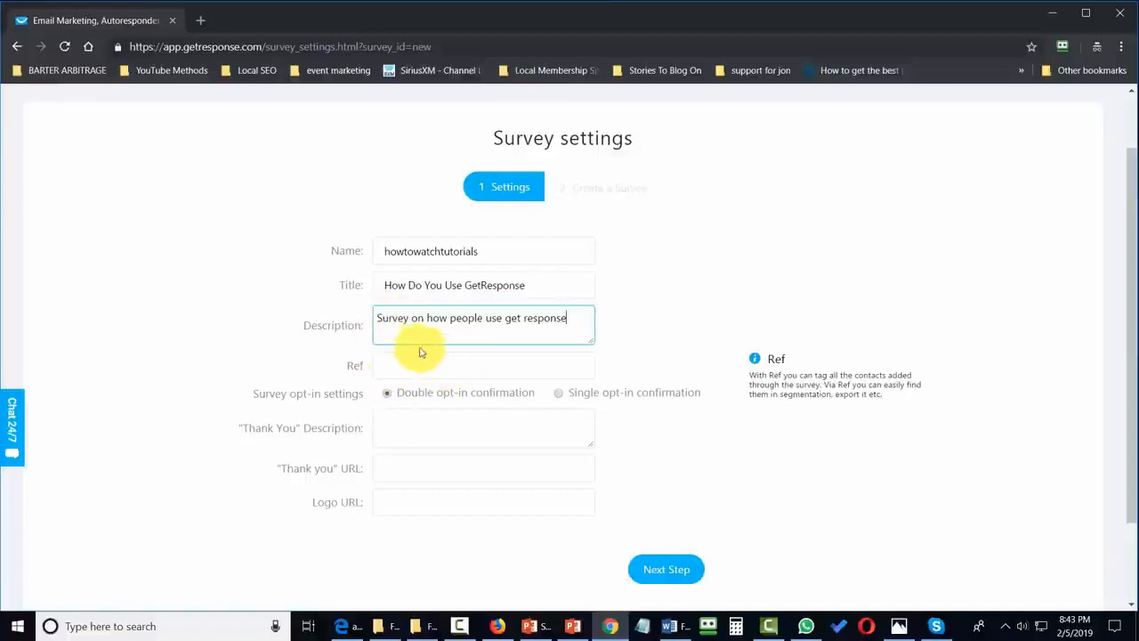
{"action": "left_click", "coordinate": [393, 363]}
{"action": "type", "text": "survey0001"}
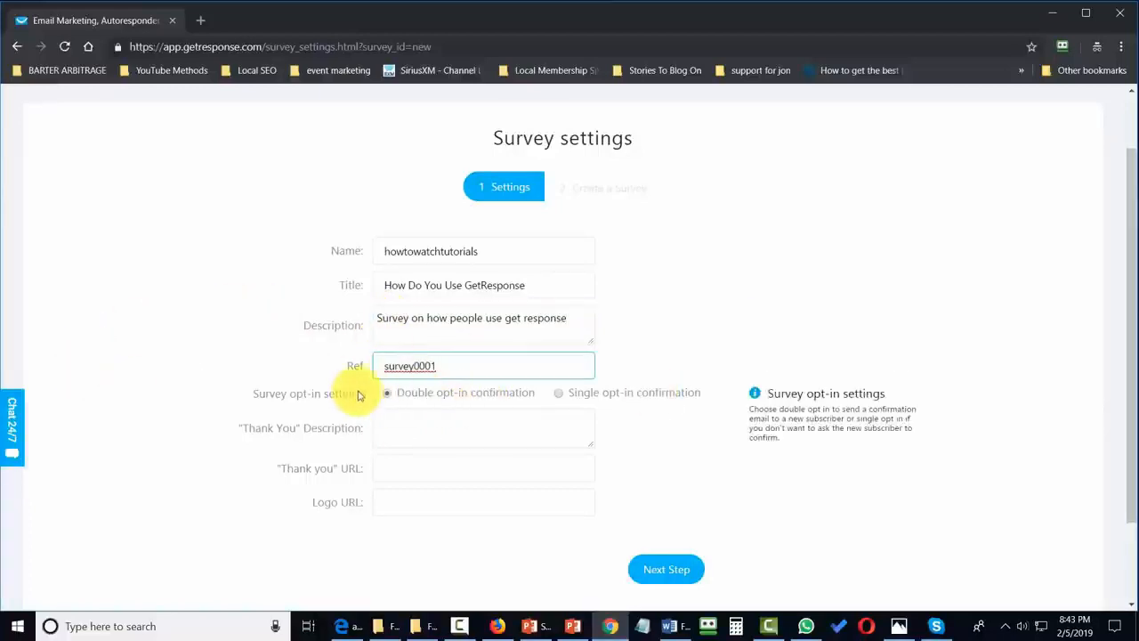
{"action": "left_click", "coordinate": [559, 394]}
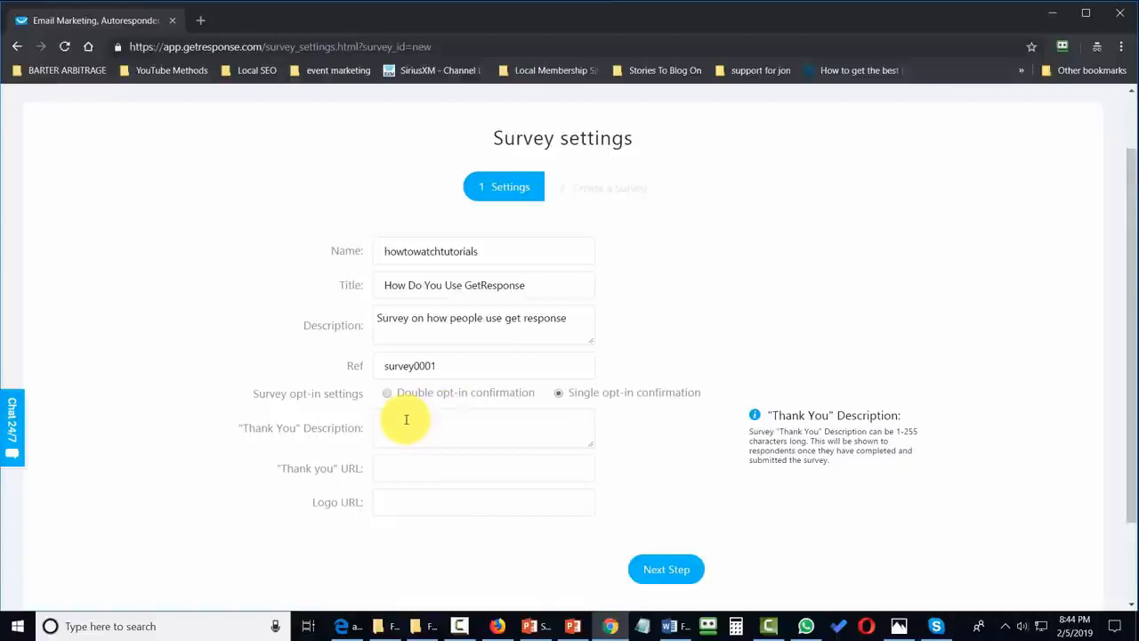
{"action": "left_click", "coordinate": [406, 419]}
{"action": "type", "text": "Thanks for completing the survey.  We now have a special gift for you."}
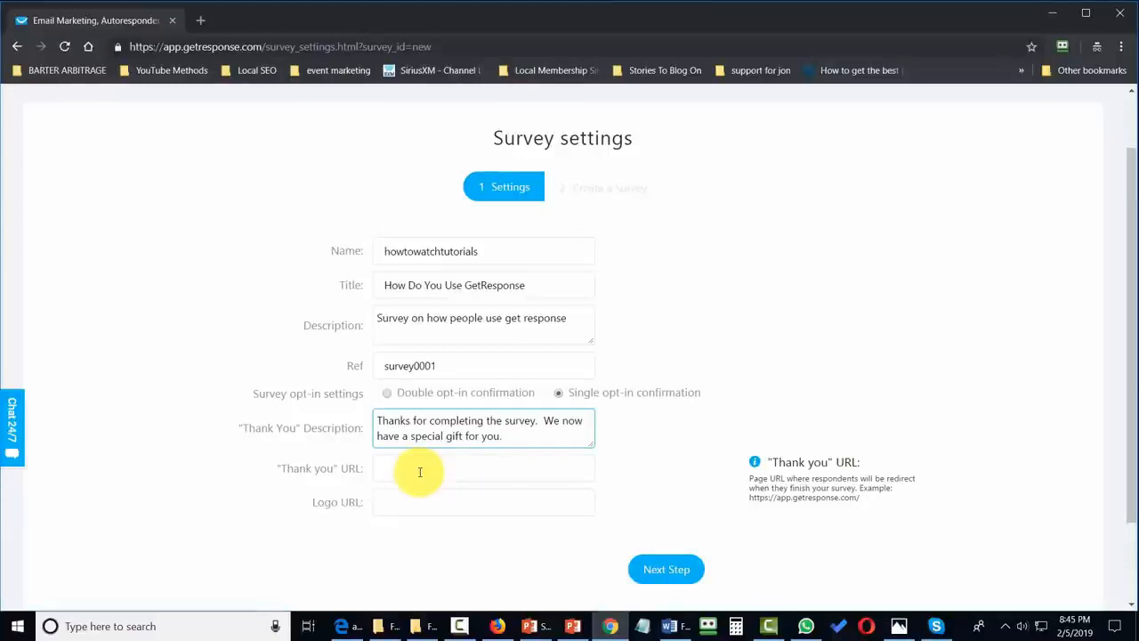
{"action": "type", "text": "."}
{"action": "left_click", "coordinate": [420, 472]}
{"action": "type", "text": "http://haon.biz"}
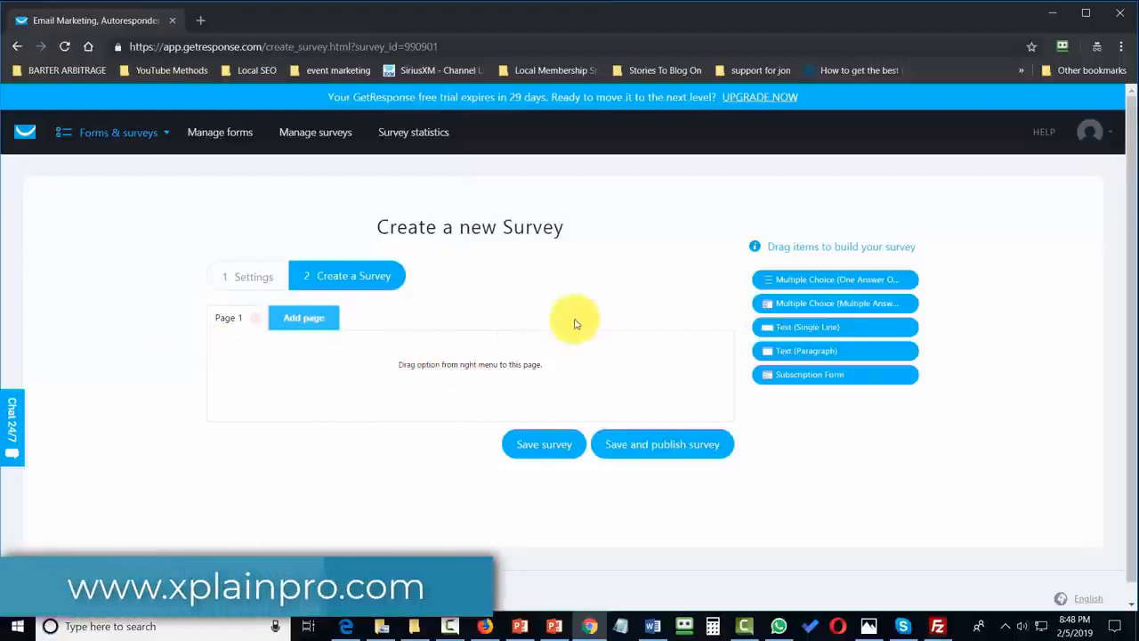
Add a one-answer multiple-choice question "How Do You Use Getresponse" to page 1 with options Surveys, Landing Pages and Webinar
{"action": "left_click_drag", "start_coordinate": [801, 282], "coordinate": [391, 365]}
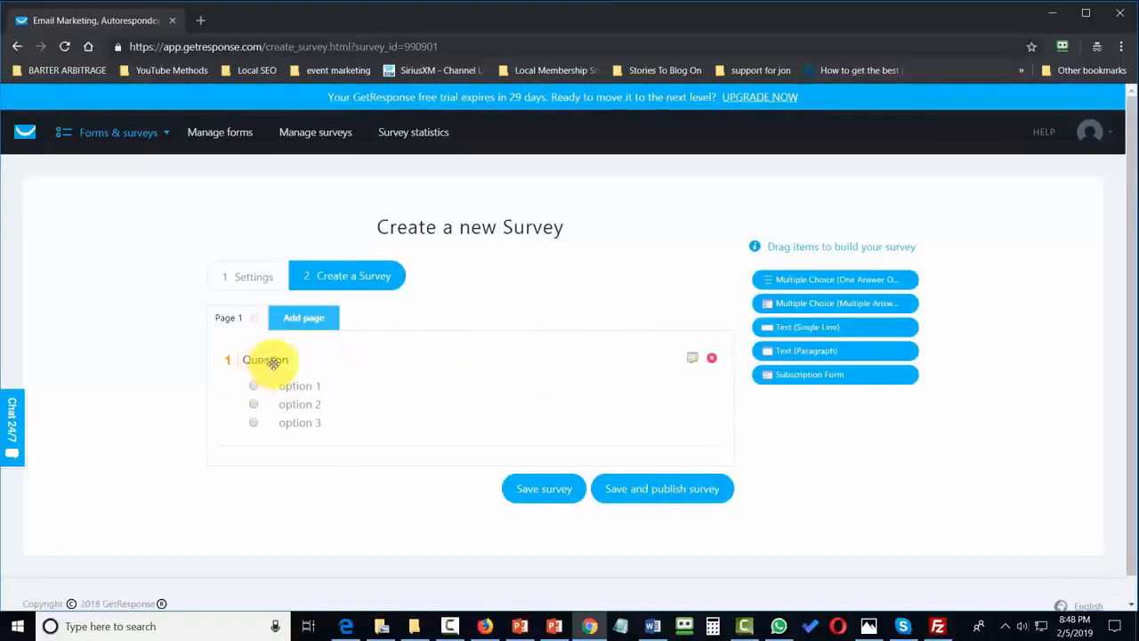
{"action": "left_click", "coordinate": [692, 357]}
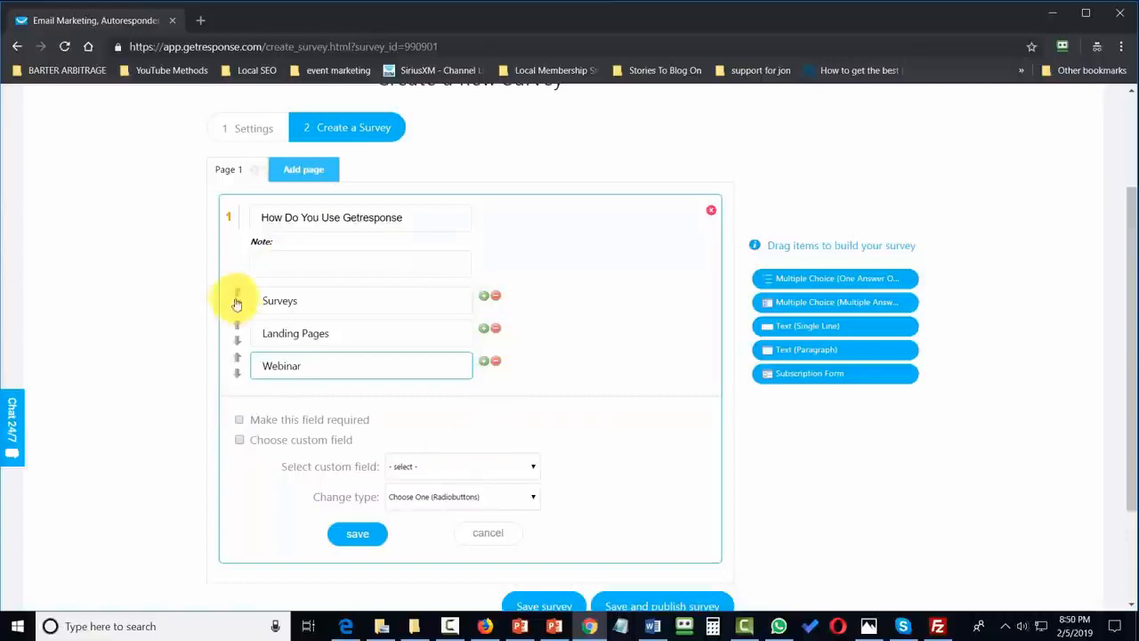
{"action": "left_click", "coordinate": [351, 534]}
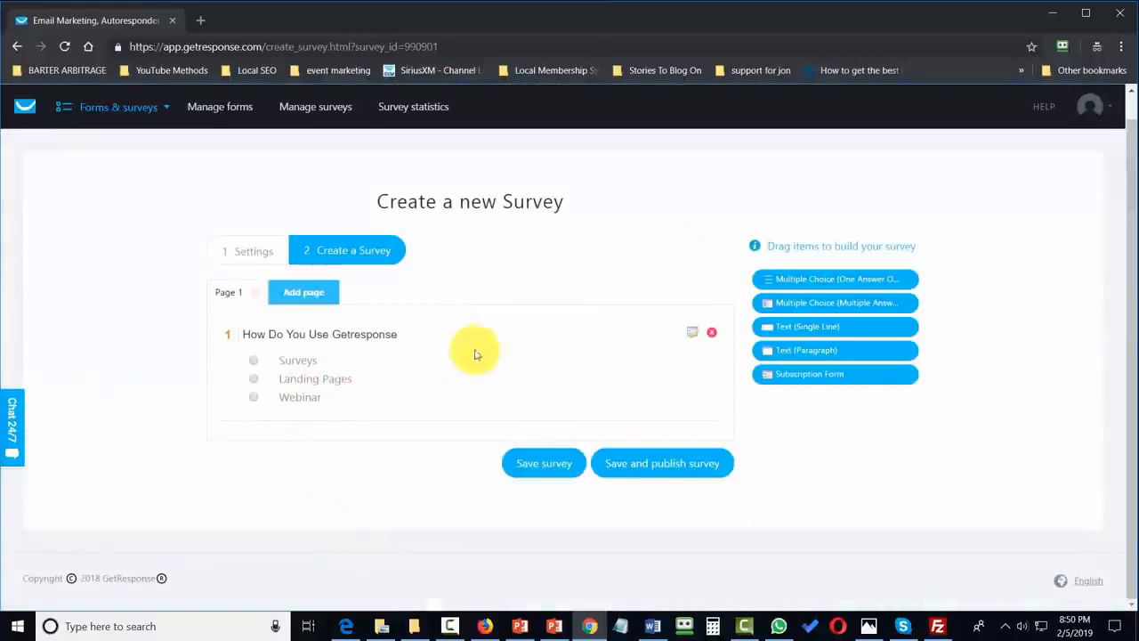
Add page 2 with the multiple-choice question "What is the First Thing You Should Do With Geresponse", options Broadcast, Follow Ups and Set Up, type Choose One (Radiobuttons)
{"action": "left_click", "coordinate": [307, 293]}
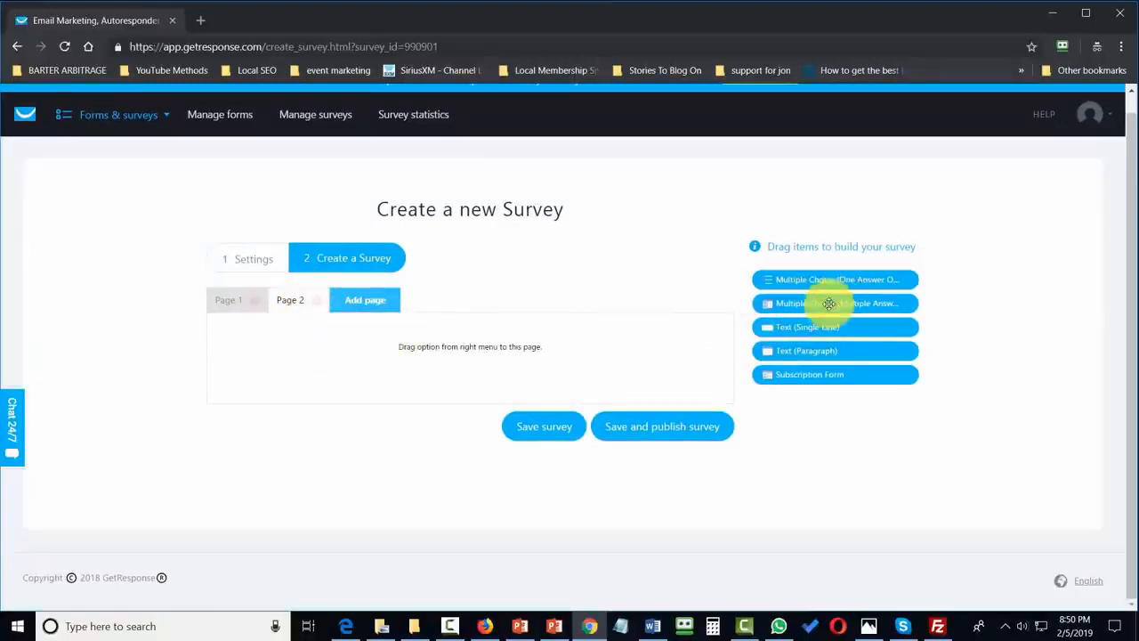
{"action": "left_click_drag", "start_coordinate": [829, 304], "coordinate": [338, 349]}
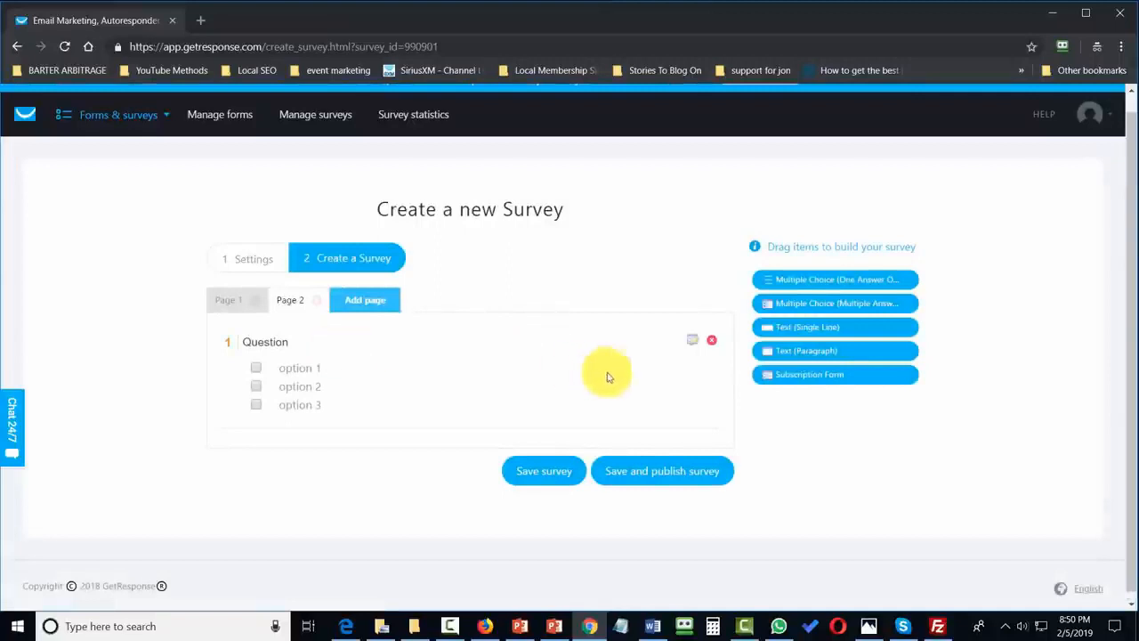
{"action": "left_click", "coordinate": [693, 339]}
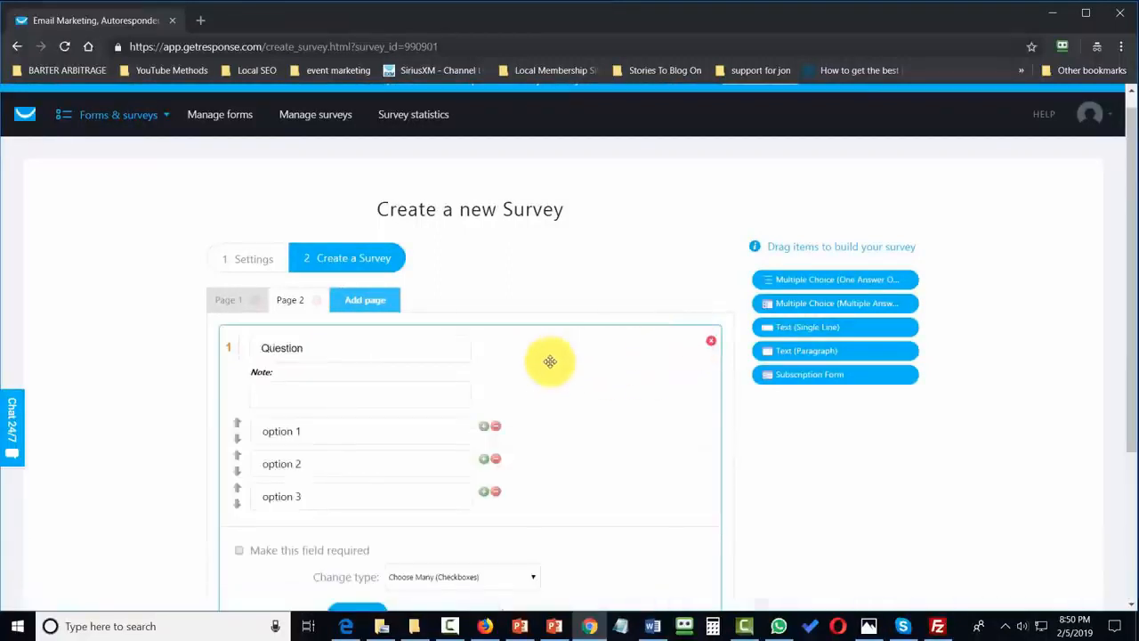
{"action": "scroll", "coordinate": [547, 361], "scroll_direction": "down", "scroll_amount": 1}
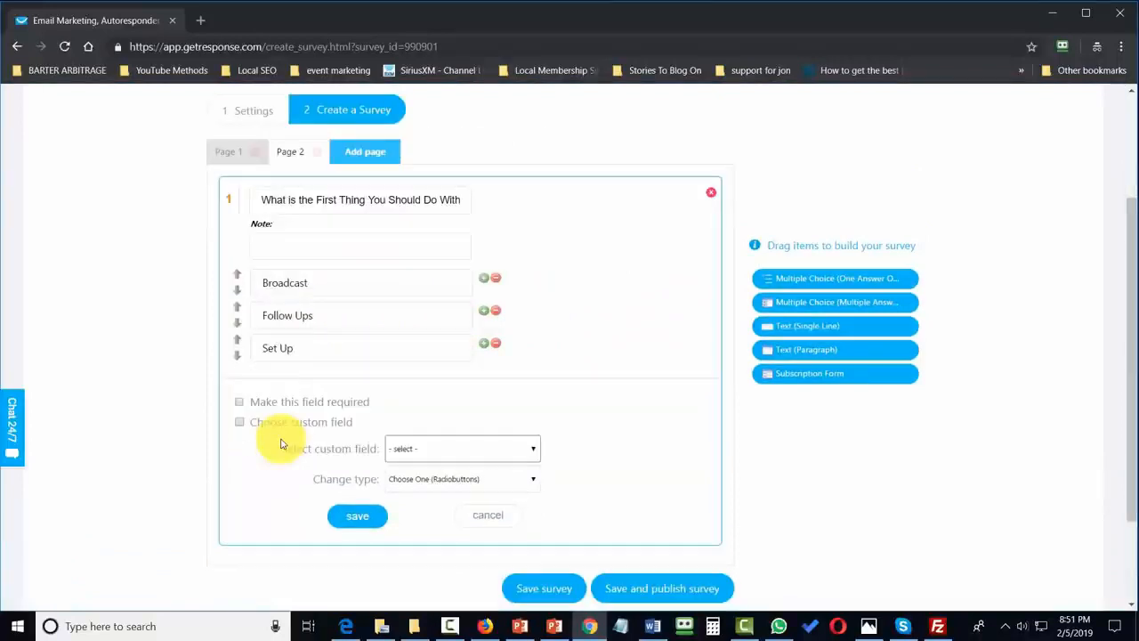
{"action": "left_click", "coordinate": [369, 523]}
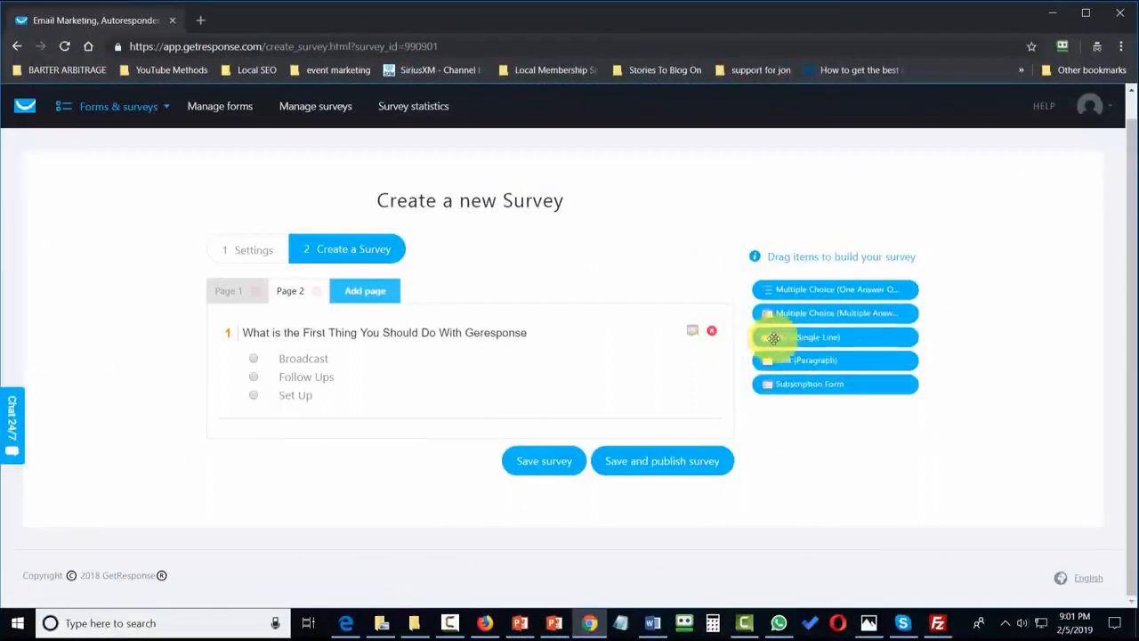
Add page 3 with single-line question "How Do You Plan to Use Getresponse" and note "In one word, how do you plan to use Getresponse?"
{"action": "left_click", "coordinate": [380, 294]}
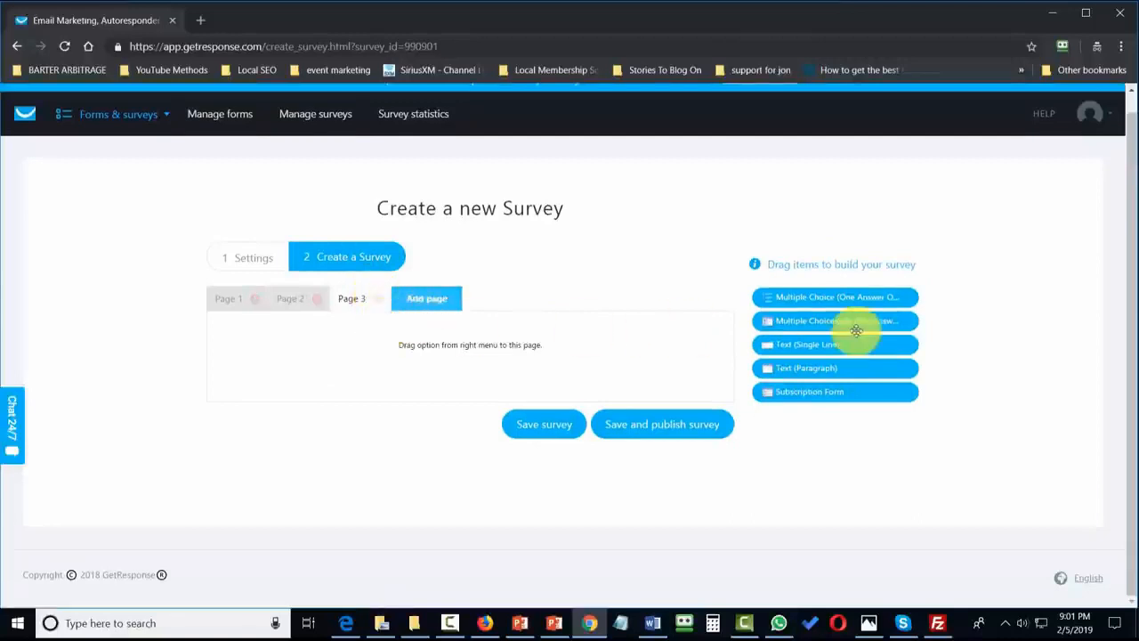
{"action": "left_click_drag", "start_coordinate": [800, 344], "coordinate": [407, 346]}
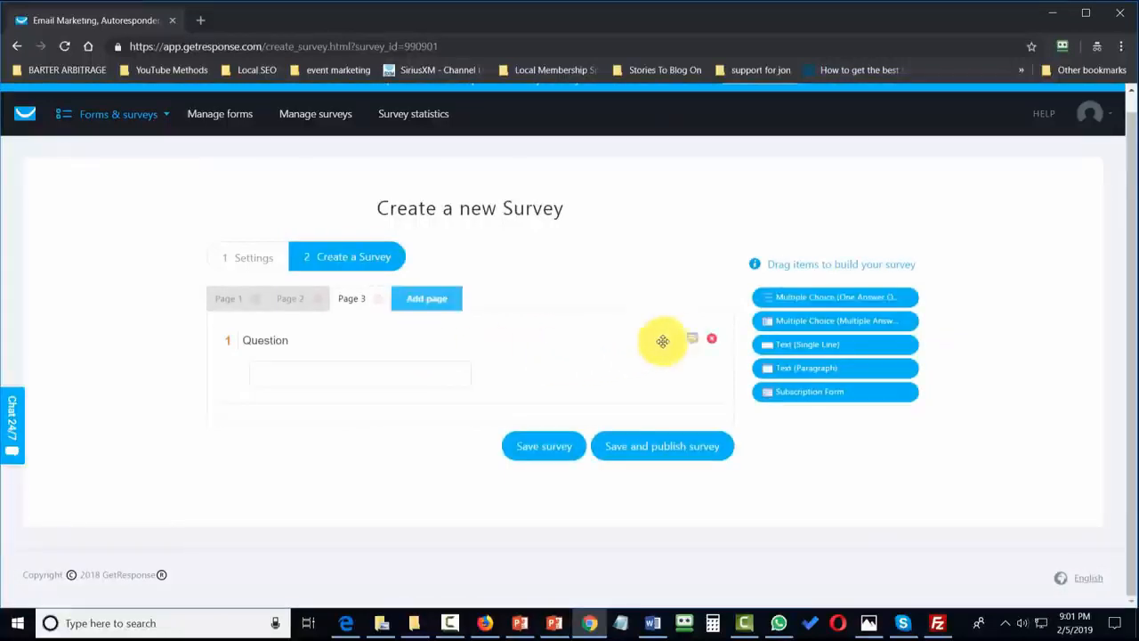
{"action": "left_click", "coordinate": [692, 338]}
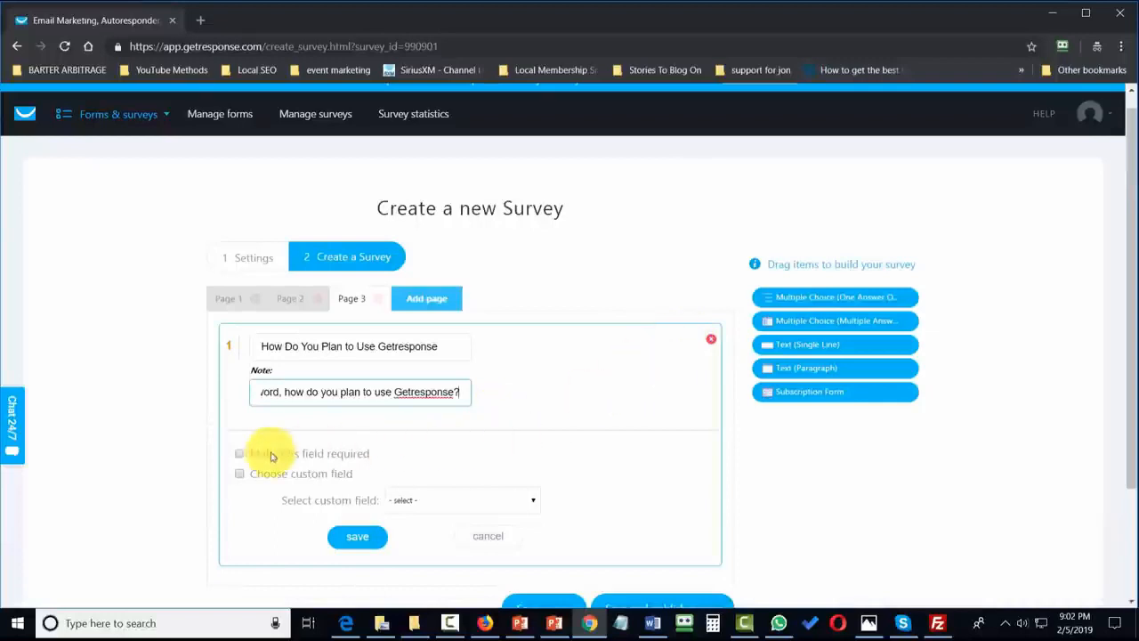
Make the single-line question on page 3 required and save the survey without publishing it
{"action": "left_click", "coordinate": [240, 454]}
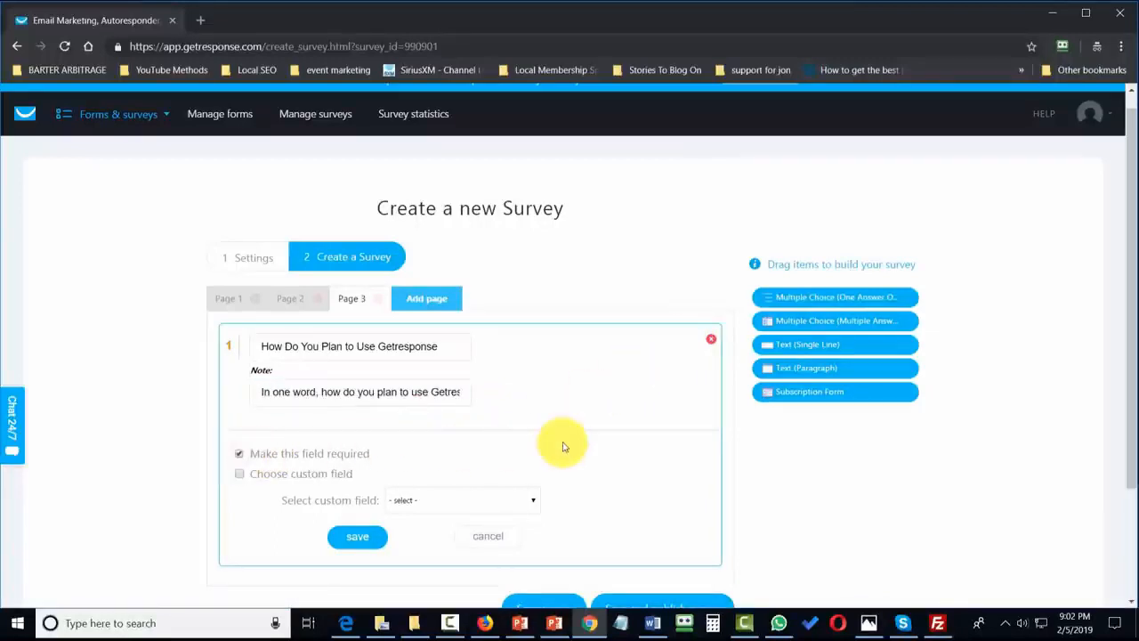
{"action": "scroll", "coordinate": [563, 447], "scroll_direction": "down", "scroll_amount": 1}
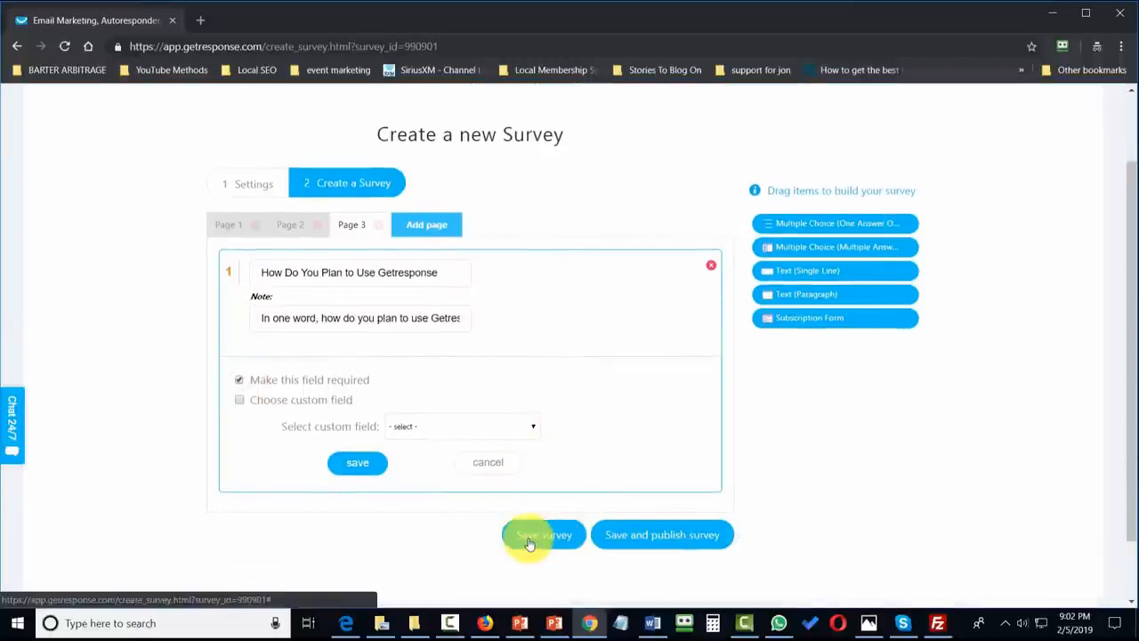
{"action": "left_click", "coordinate": [528, 543]}
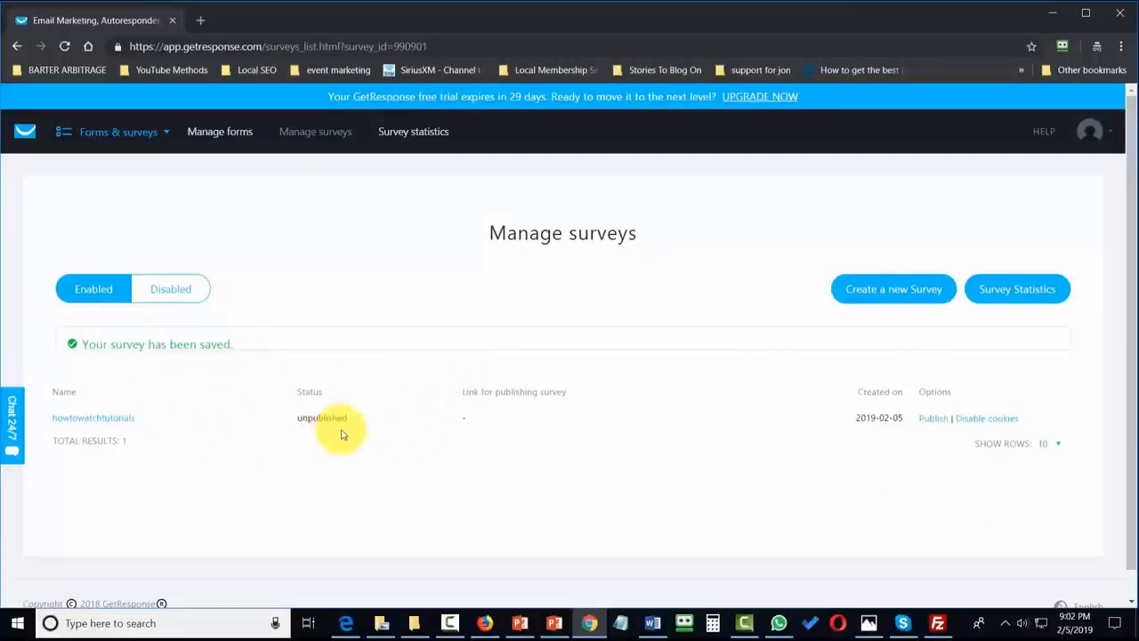
In the howtowatchtutorials survey, add page 4 with paragraph question "How Do You think Getresponse should be used?" and a note asking how respondents see themselves using it
{"action": "left_click", "coordinate": [96, 422]}
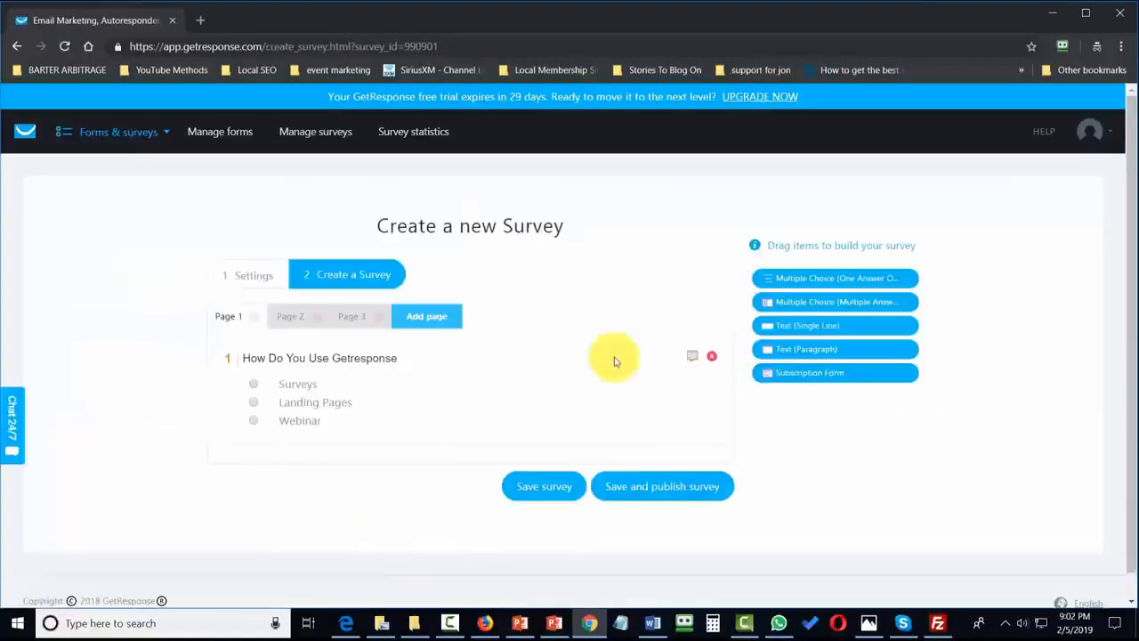
{"action": "left_click", "coordinate": [433, 319]}
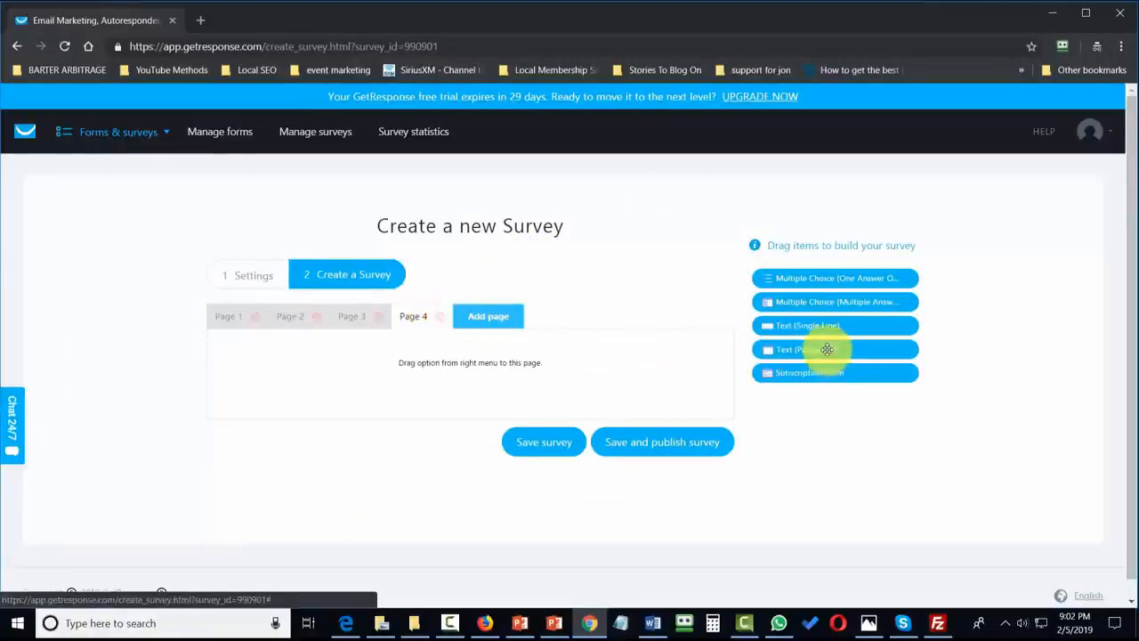
{"action": "left_click_drag", "start_coordinate": [828, 350], "coordinate": [348, 361]}
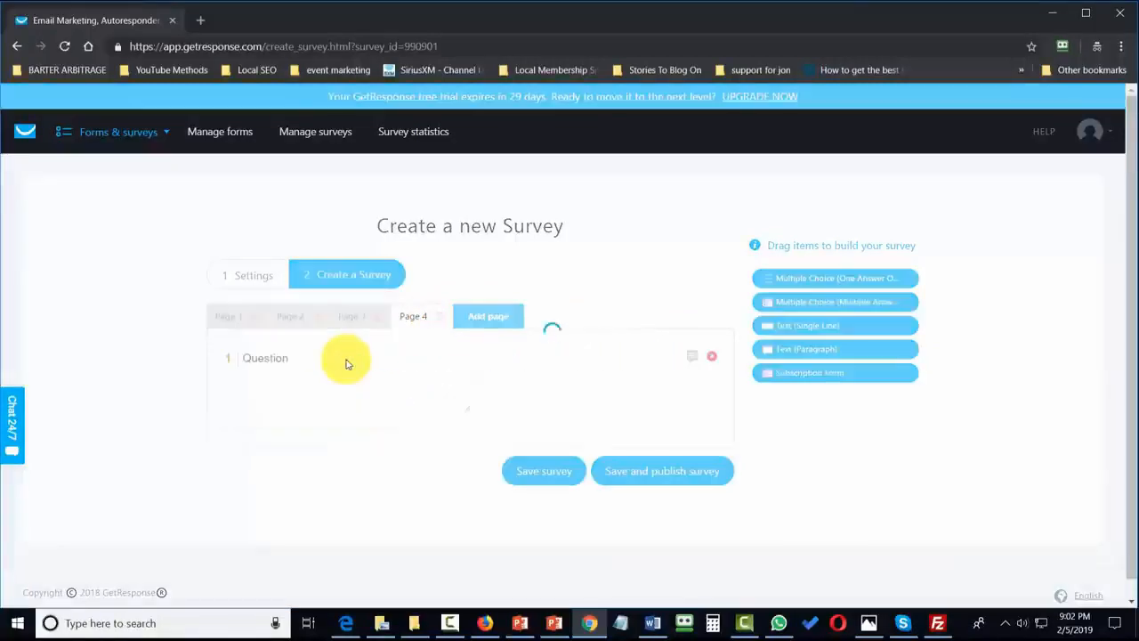
{"action": "left_click", "coordinate": [692, 356]}
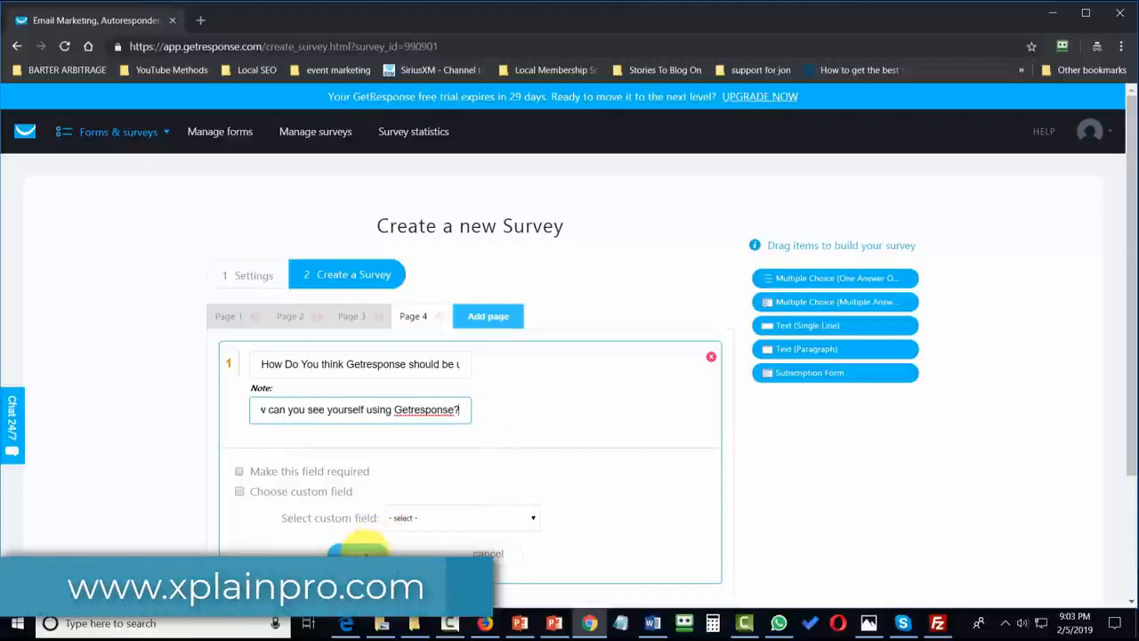
{"action": "left_click", "coordinate": [360, 554]}
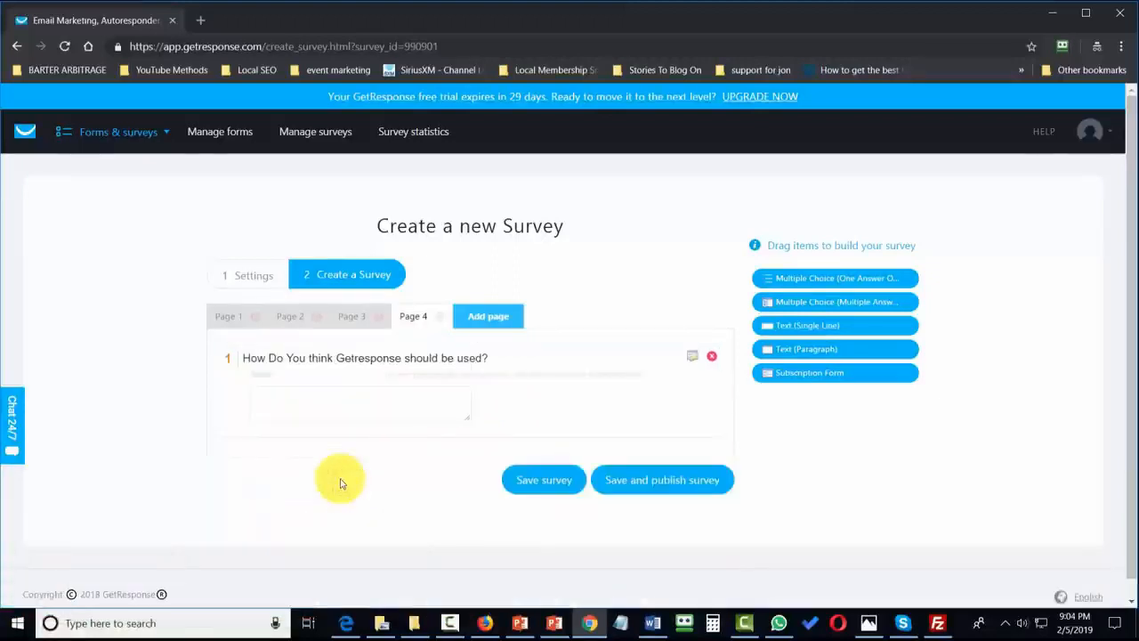
Add page 5 to the survey and place a subscription form on it
{"action": "left_click", "coordinate": [497, 323]}
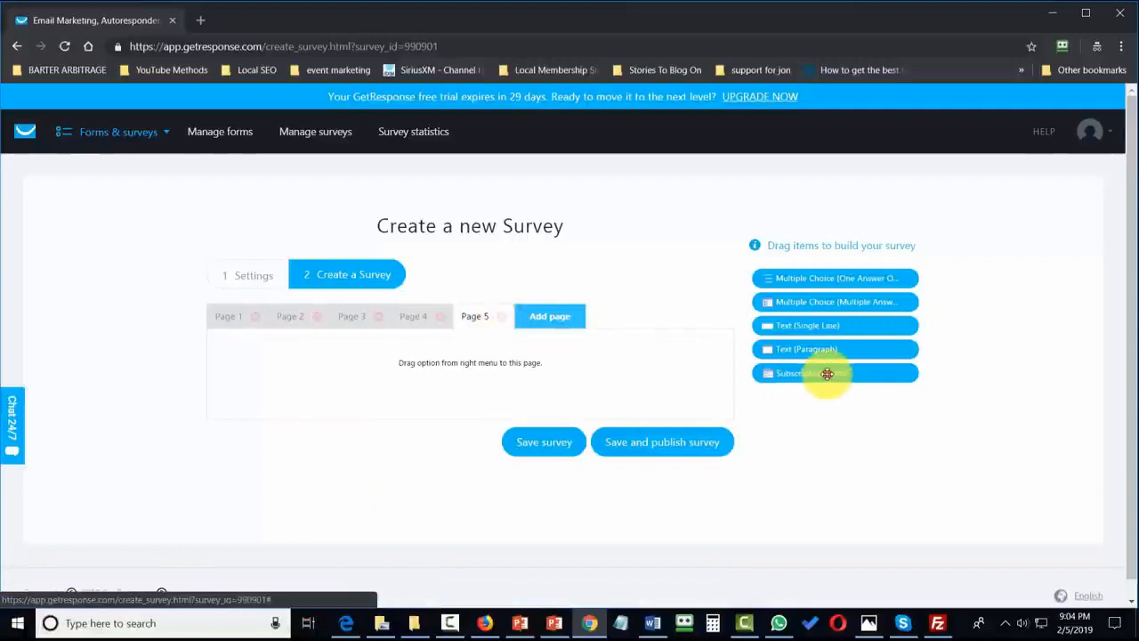
{"action": "left_click_drag", "start_coordinate": [826, 374], "coordinate": [376, 364]}
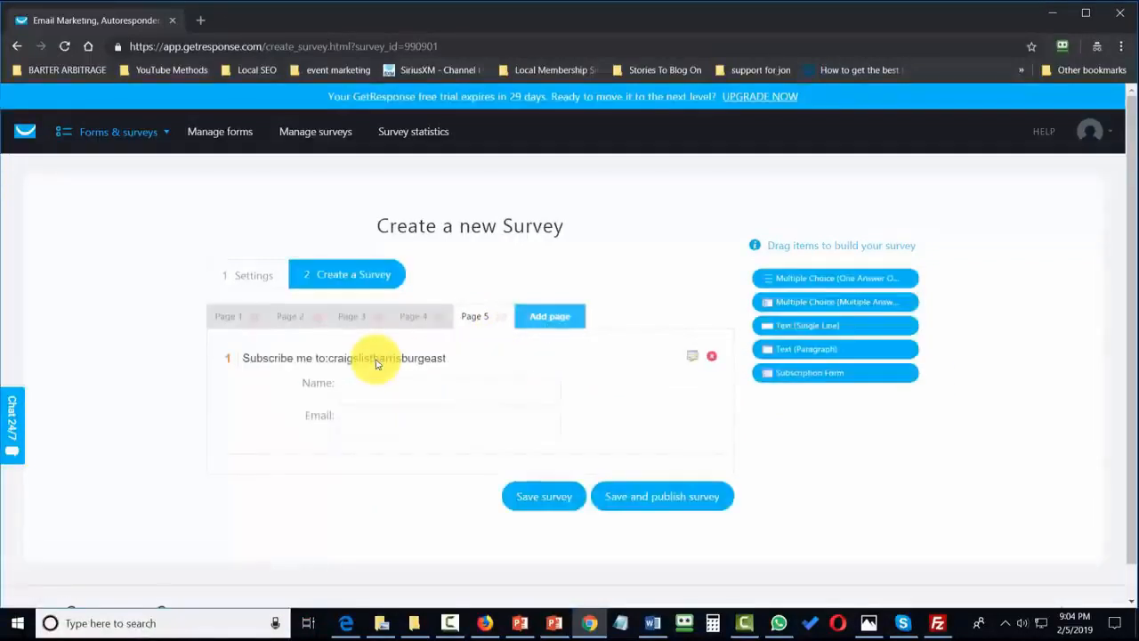
Retitle the form "To get tutorials on how to use Getresponse, Please Enter Your Name and E-Mail Address" with note "Get 20 Videos on How to Use Getresponse"
{"action": "left_click", "coordinate": [692, 358]}
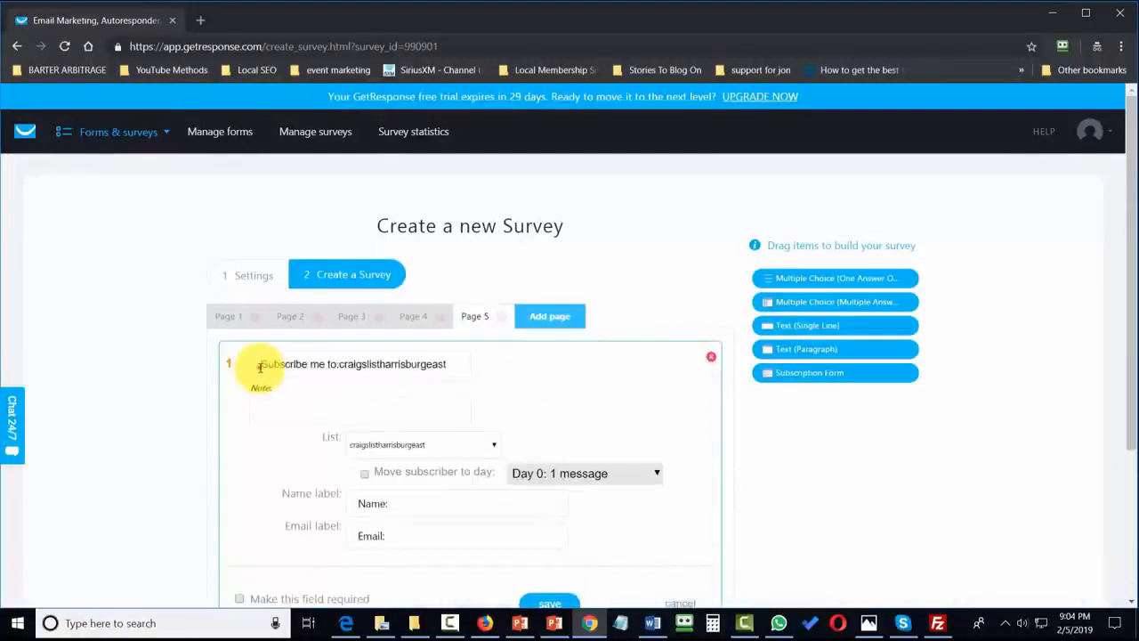
{"action": "left_click_drag", "start_coordinate": [260, 367], "coordinate": [461, 376]}
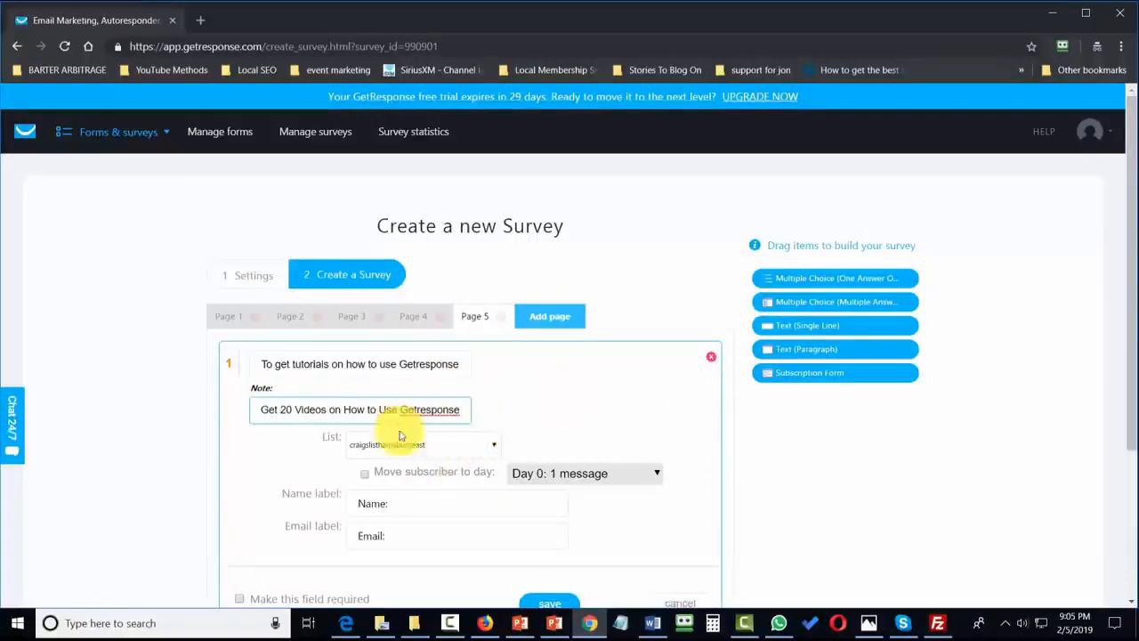
{"action": "scroll", "coordinate": [426, 438], "scroll_direction": "down", "scroll_amount": 1}
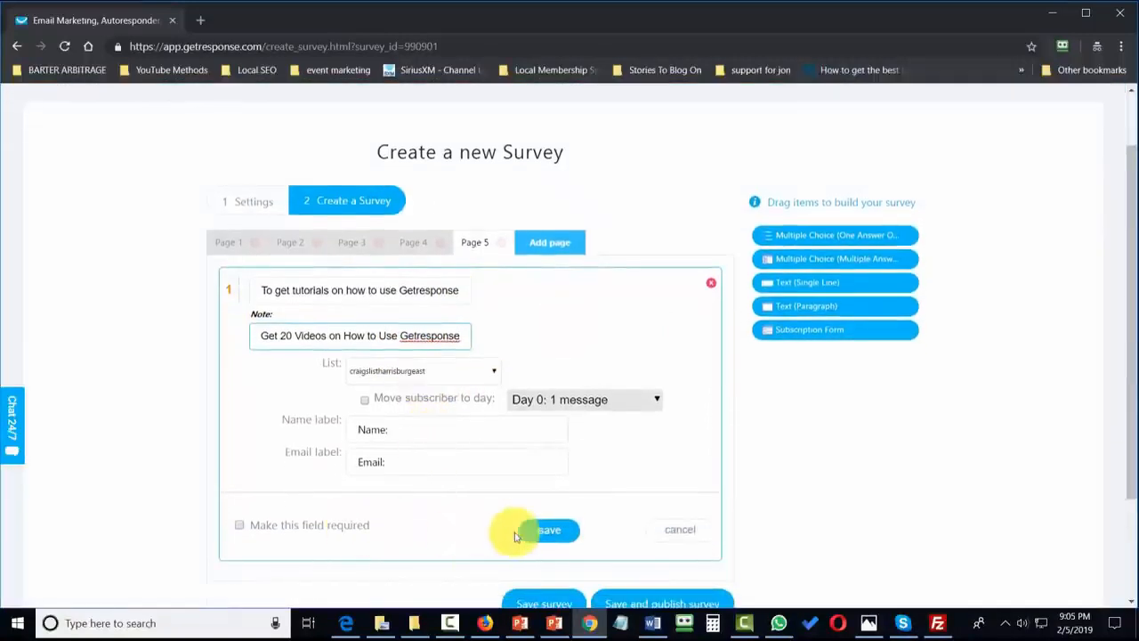
{"action": "left_click", "coordinate": [569, 544]}
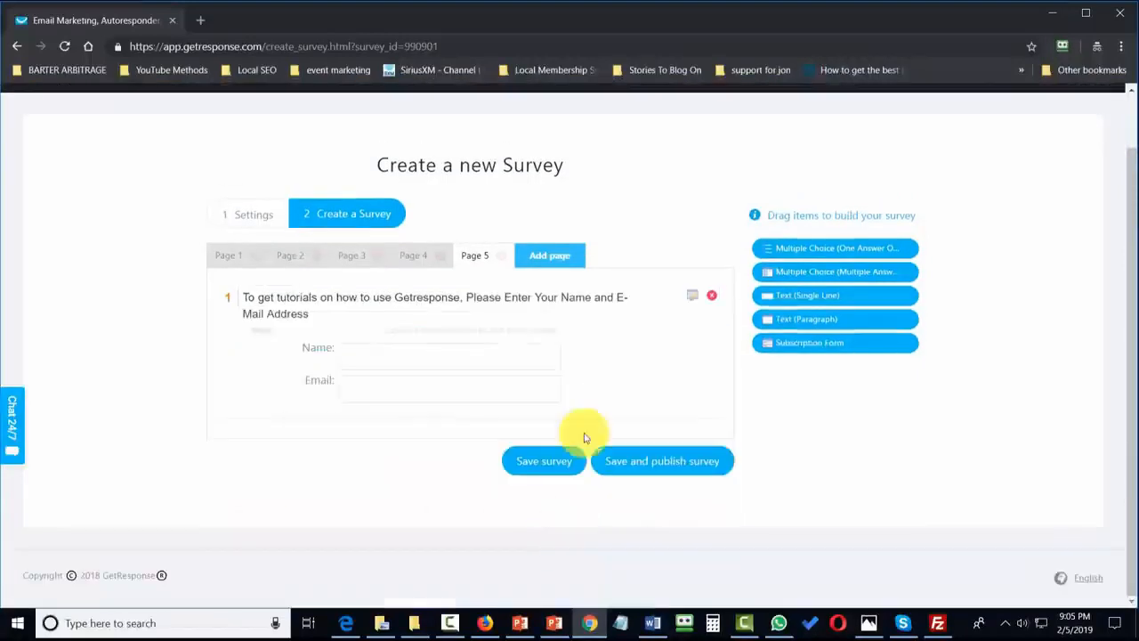
Save and publish the survey, and answer the first question of the published survey with Surveys
{"action": "left_click", "coordinate": [655, 464]}
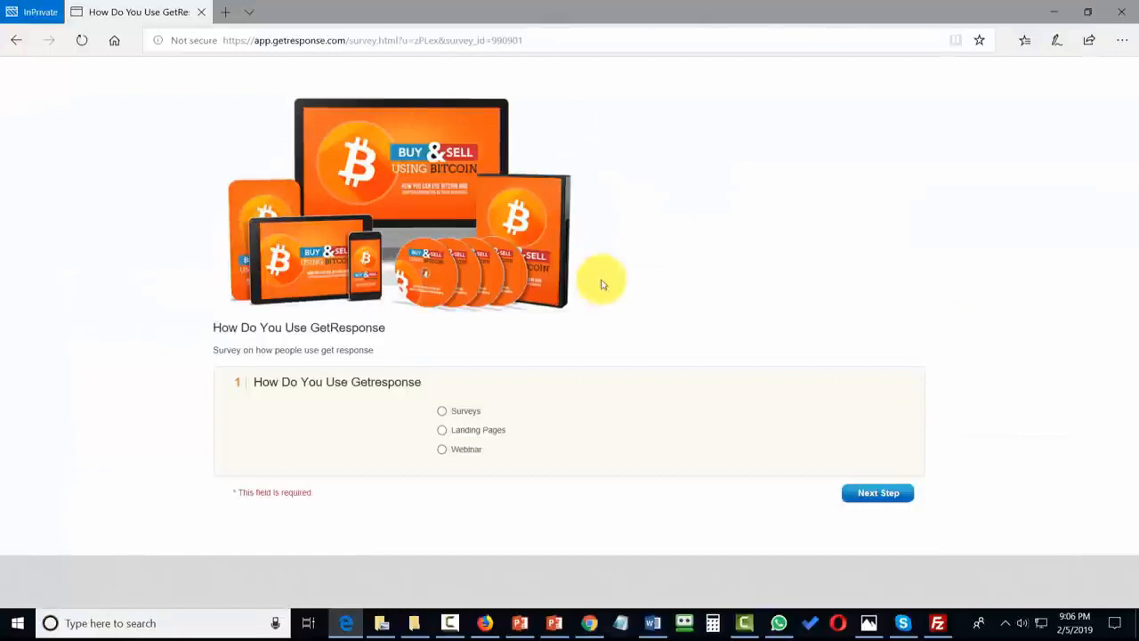
{"action": "left_click", "coordinate": [442, 411]}
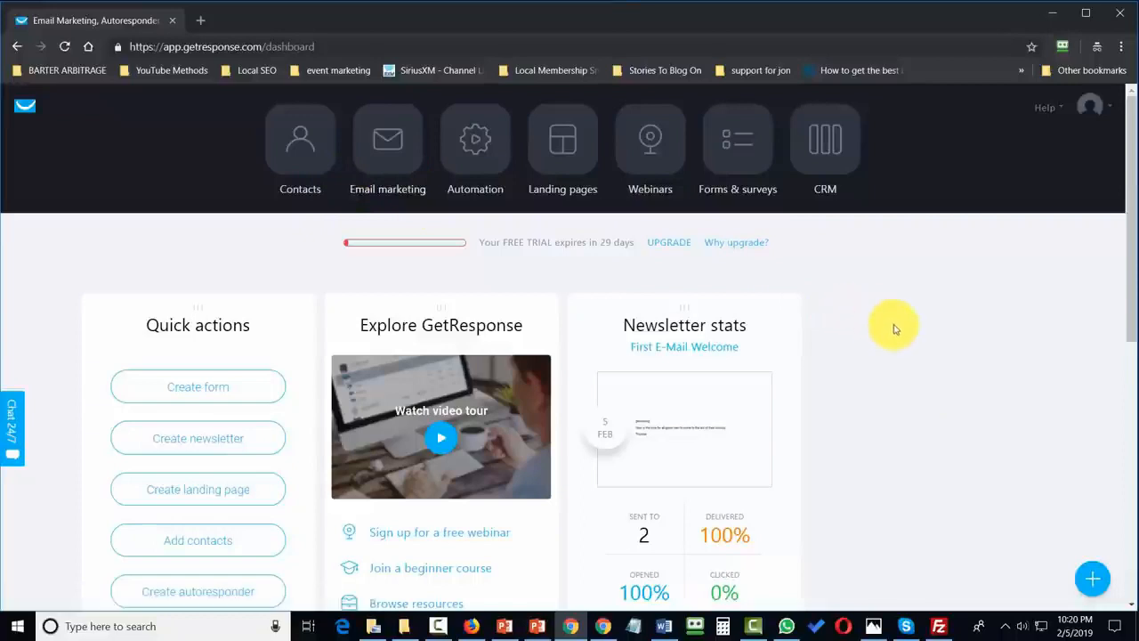
Open the Preload Messages page of email marketing and review the available source lists and message types
{"action": "left_click", "coordinate": [388, 141]}
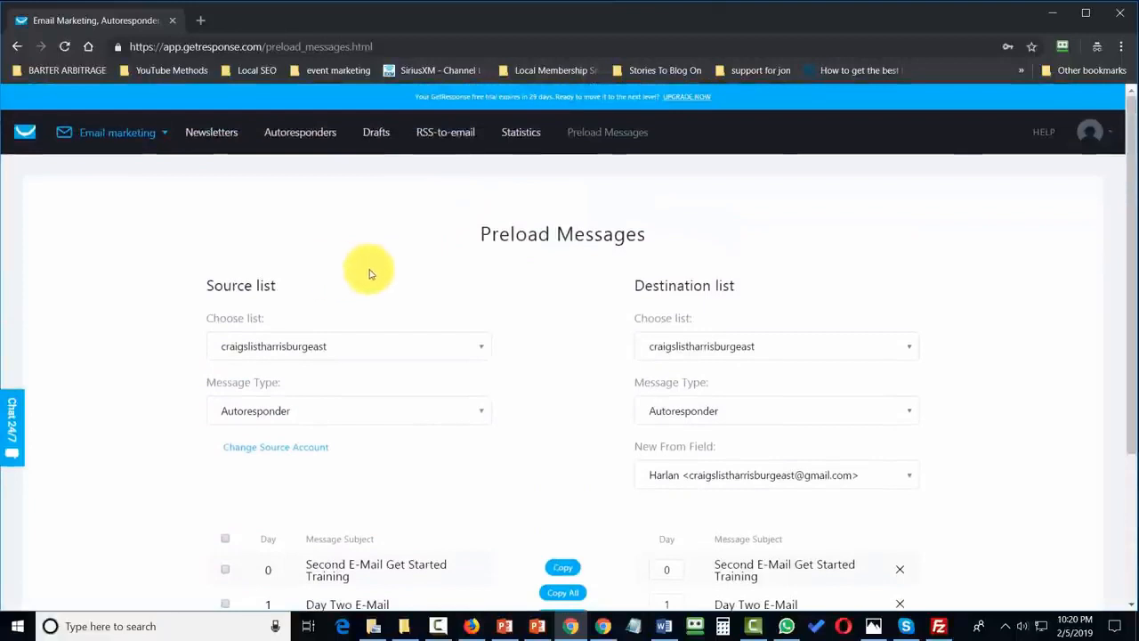
{"action": "left_click", "coordinate": [484, 346]}
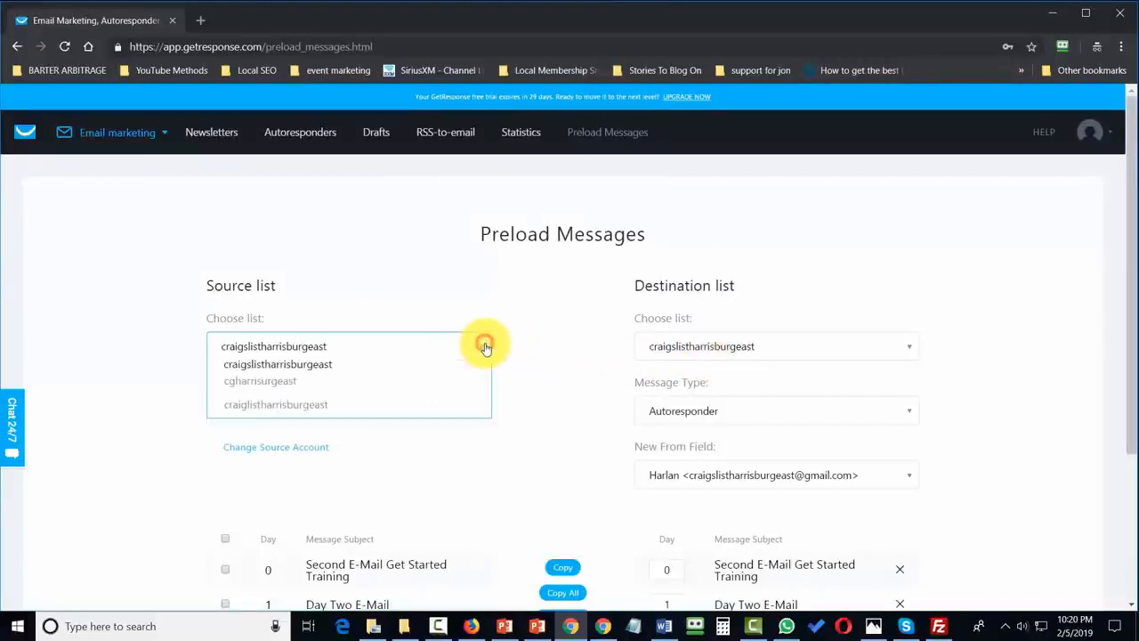
{"action": "left_click", "coordinate": [484, 313]}
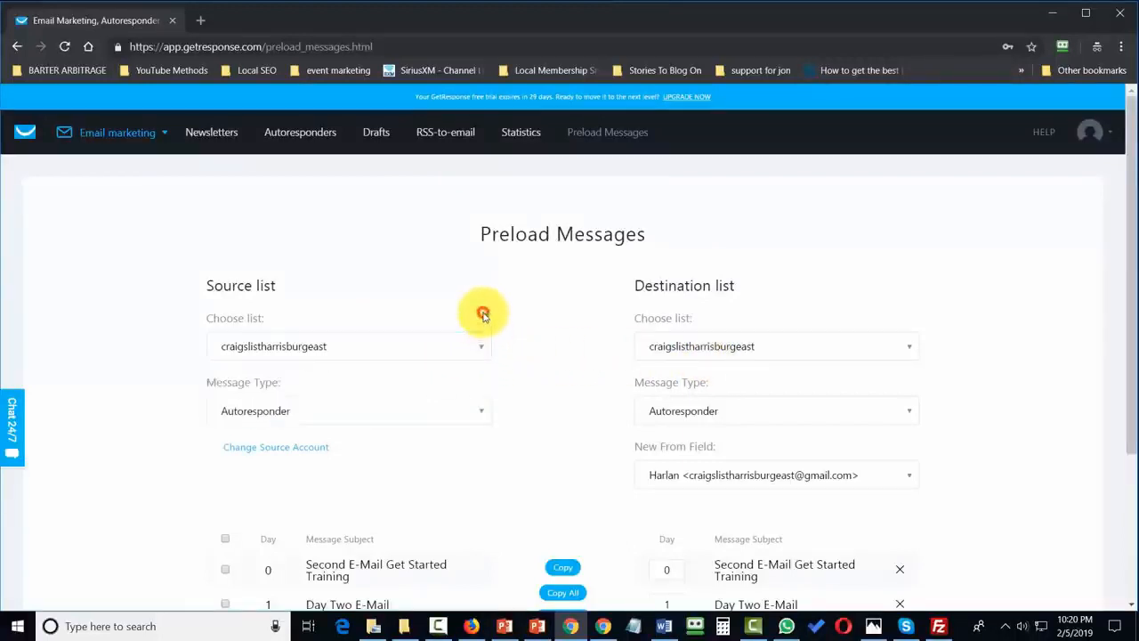
{"action": "left_click", "coordinate": [475, 411]}
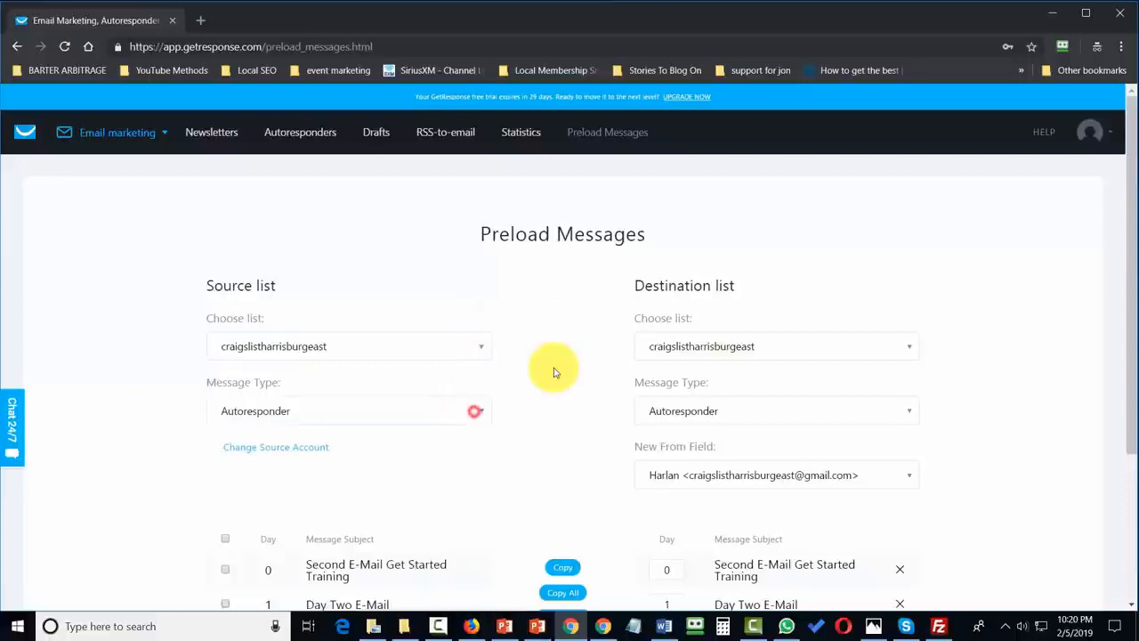
{"action": "left_click", "coordinate": [481, 414]}
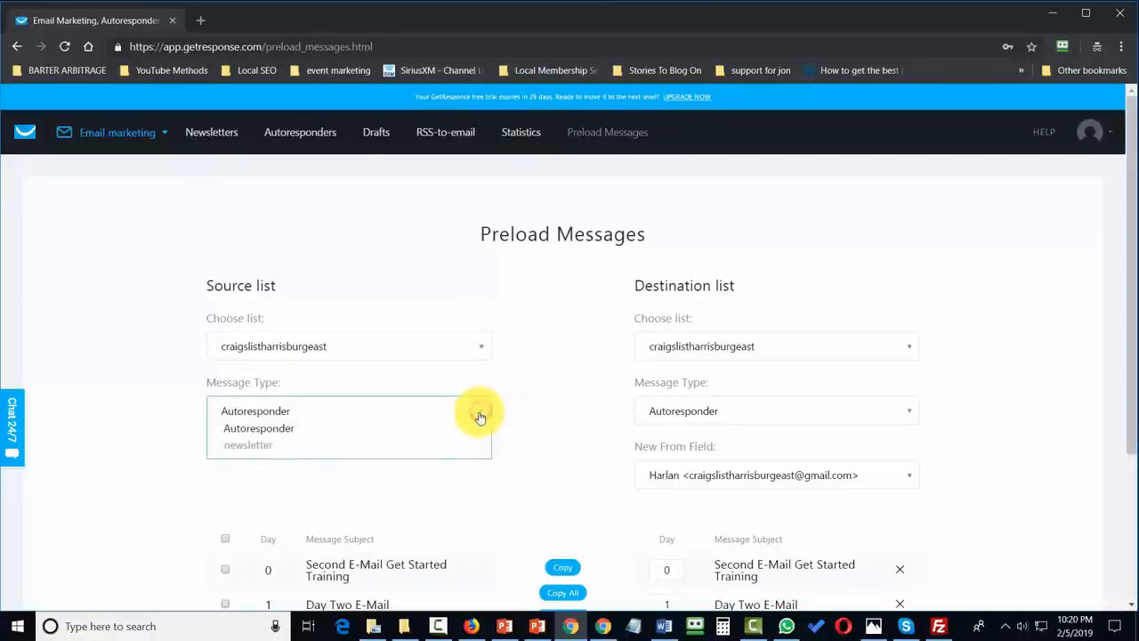
{"action": "left_click", "coordinate": [515, 411]}
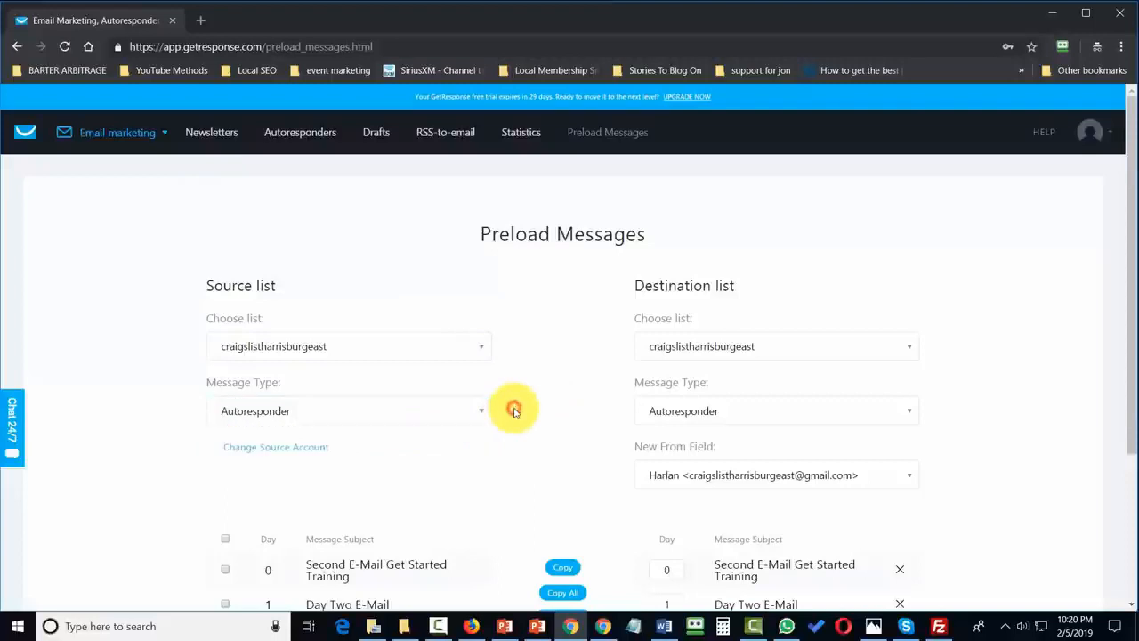
Select both autoresponder messages in the source list, "Second E-Mail Get Started Training" and "Day Two E-Mail"
{"action": "scroll", "coordinate": [514, 411], "scroll_direction": "down", "scroll_amount": 3}
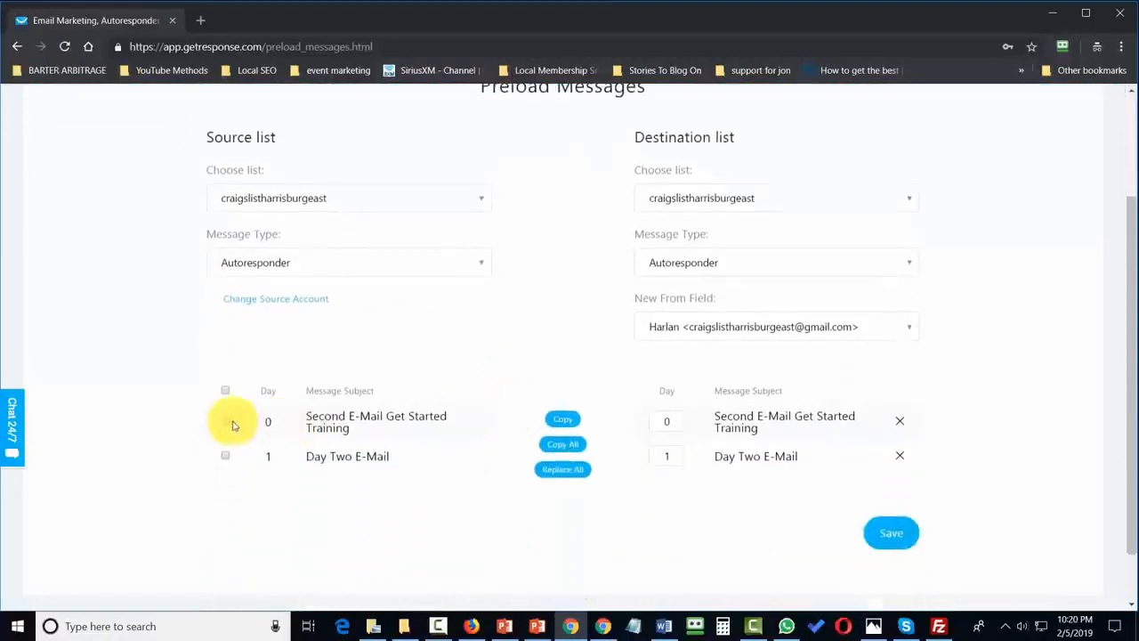
{"action": "left_click", "coordinate": [225, 421]}
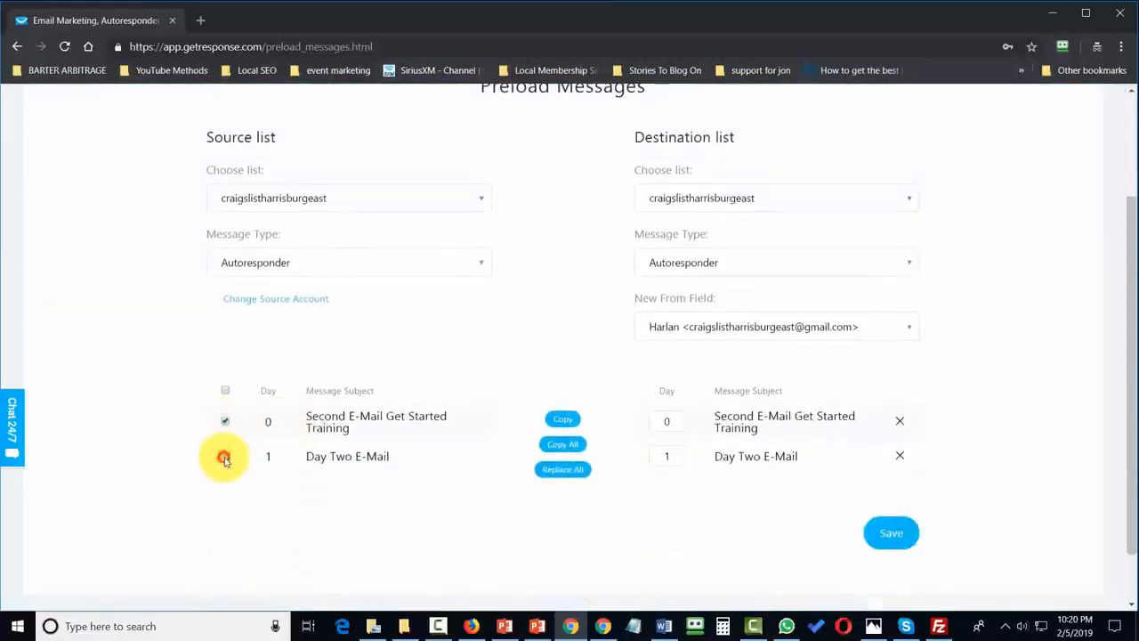
{"action": "left_click", "coordinate": [225, 457]}
{"action": "scroll", "coordinate": [508, 496], "scroll_direction": "up", "scroll_amount": 1}
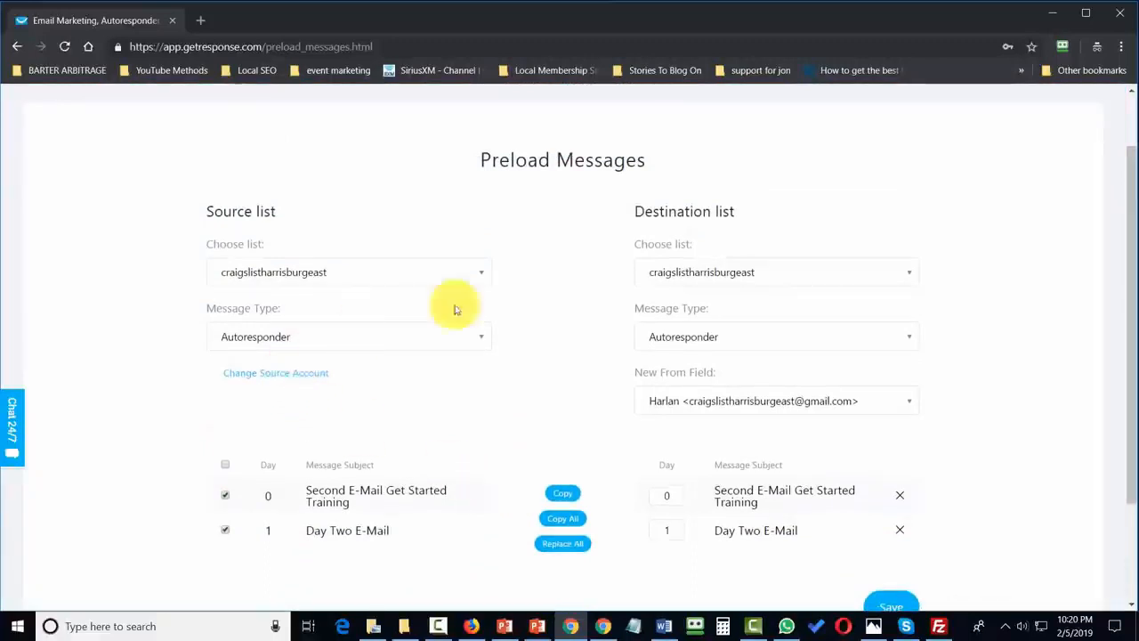
Set the destination list to cgharrisurgeast and its message type to Newsletter draft
{"action": "left_click", "coordinate": [907, 282]}
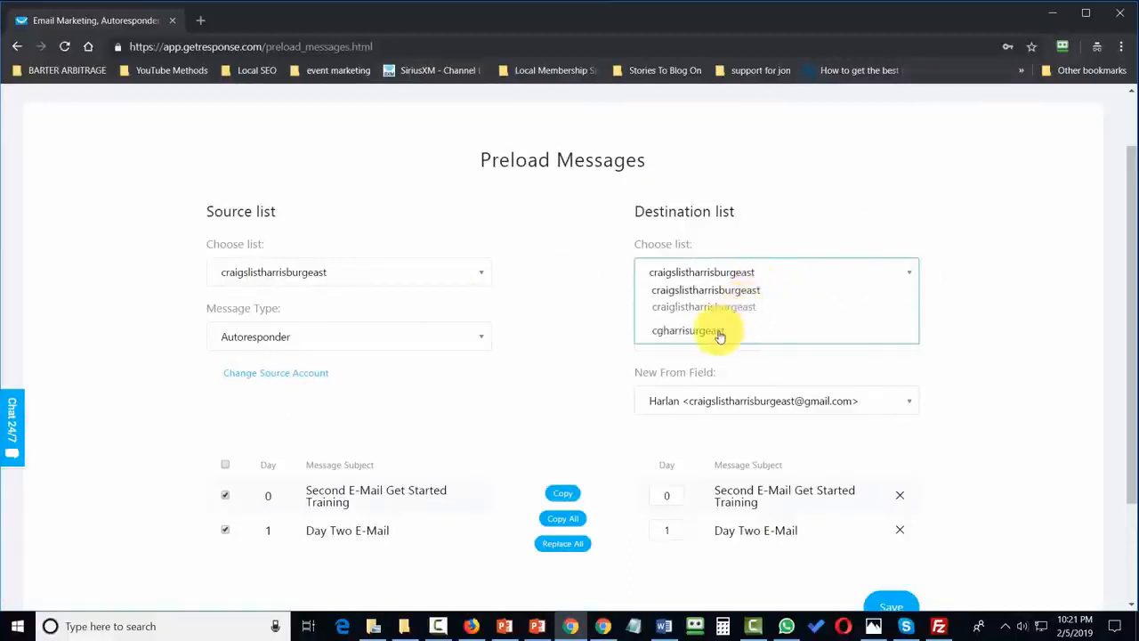
{"action": "left_click", "coordinate": [690, 330]}
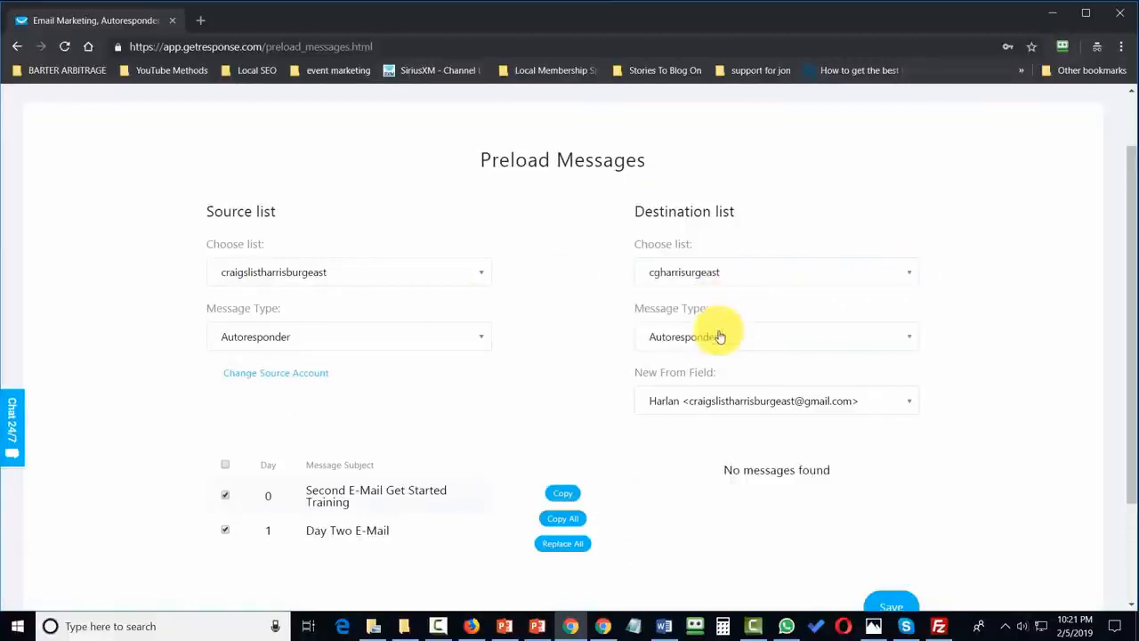
{"action": "left_click", "coordinate": [909, 342]}
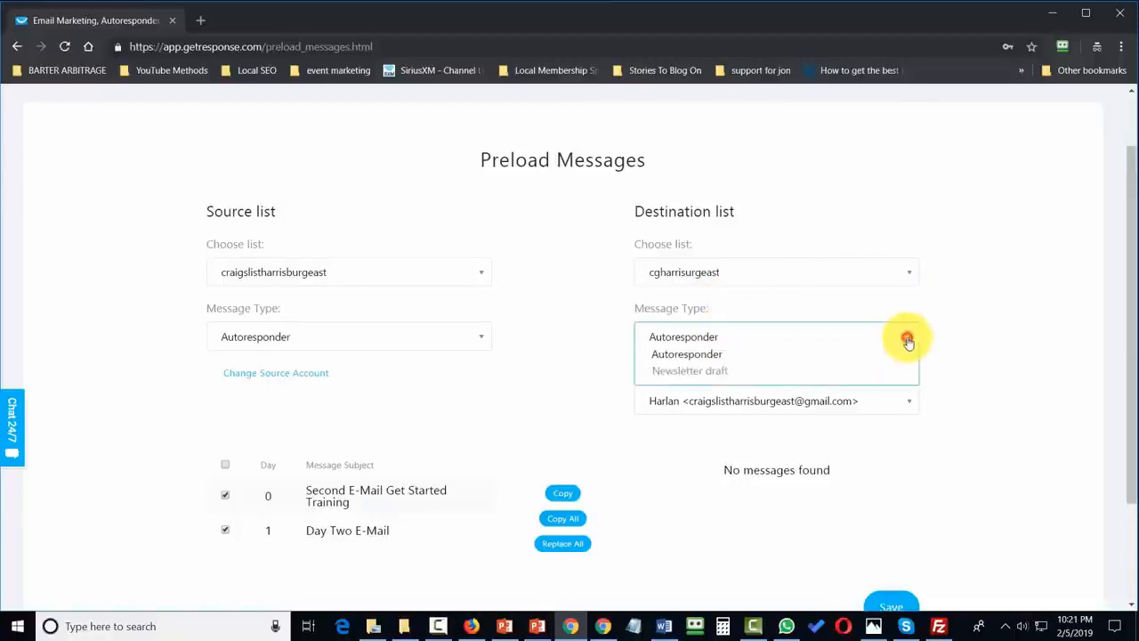
{"action": "left_click", "coordinate": [716, 372]}
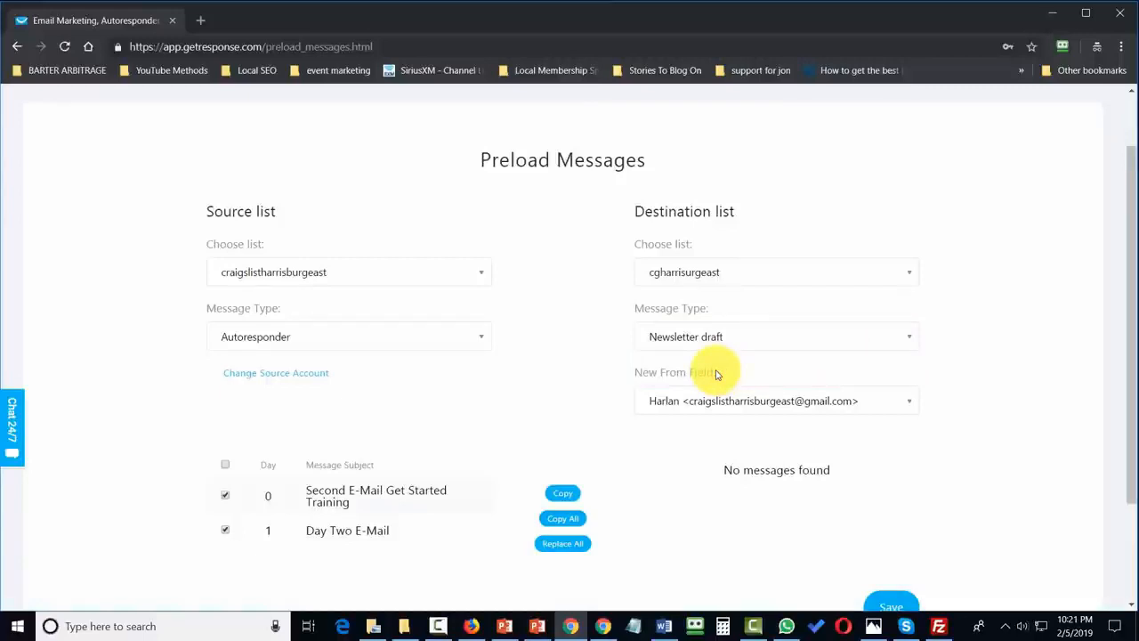
Copy the selected source messages to the destination list and save the preload
{"action": "scroll", "coordinate": [584, 407], "scroll_direction": "down", "scroll_amount": 1}
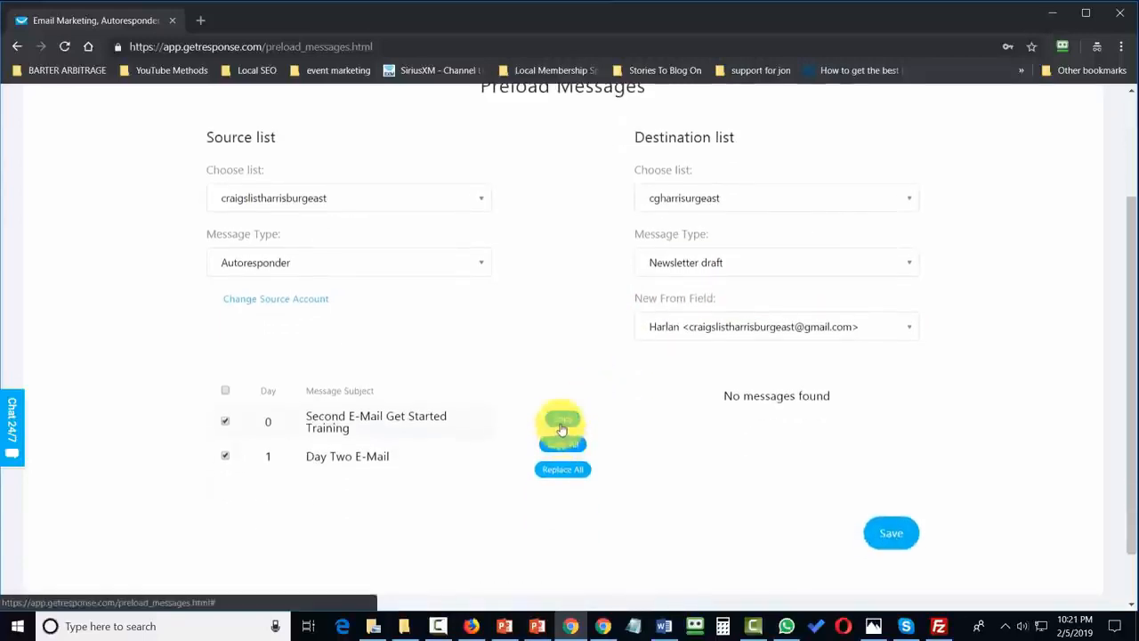
{"action": "left_click", "coordinate": [561, 421]}
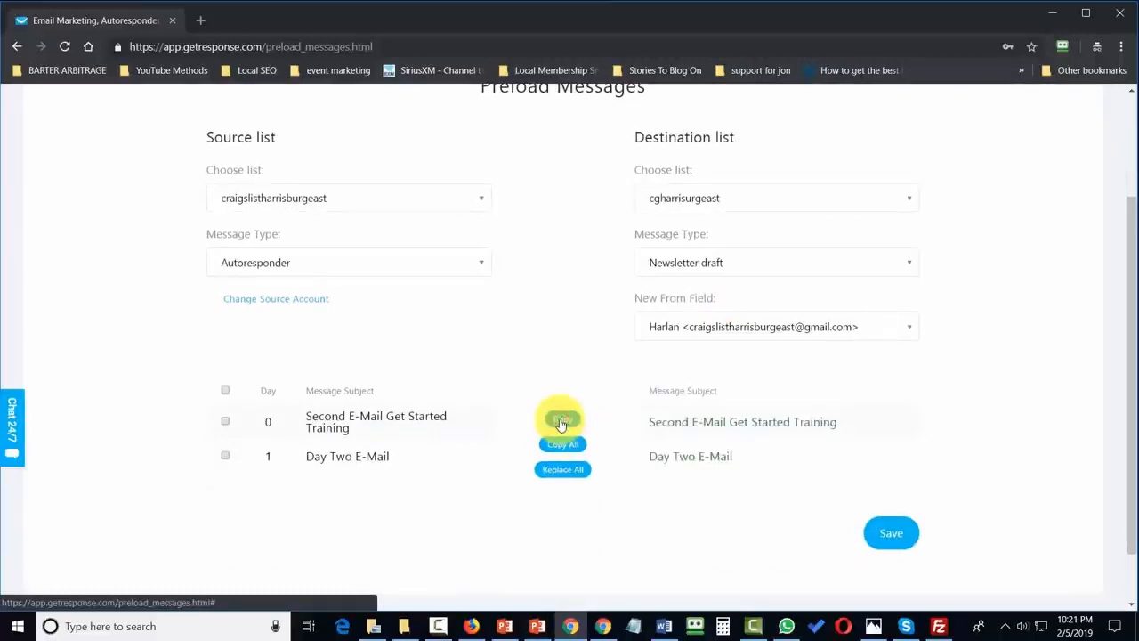
{"action": "left_click", "coordinate": [890, 536]}
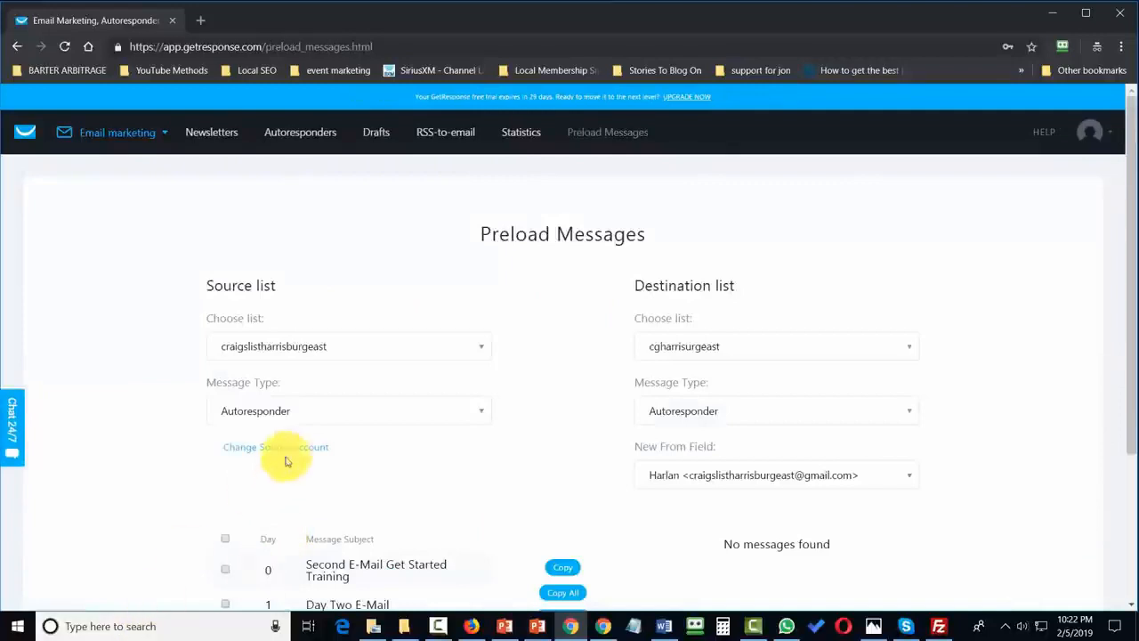
Switch the message source to another account and copy all its autoresponder messages to the cgharrisurgeast list
{"action": "left_click", "coordinate": [291, 452]}
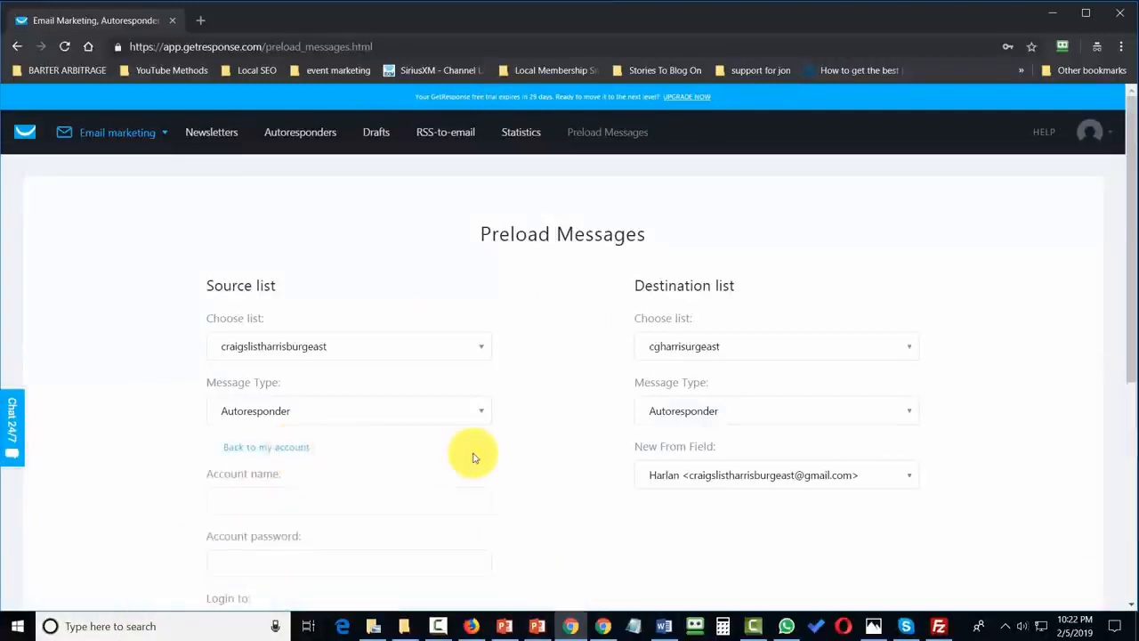
{"action": "scroll", "coordinate": [471, 455], "scroll_direction": "down", "scroll_amount": 2}
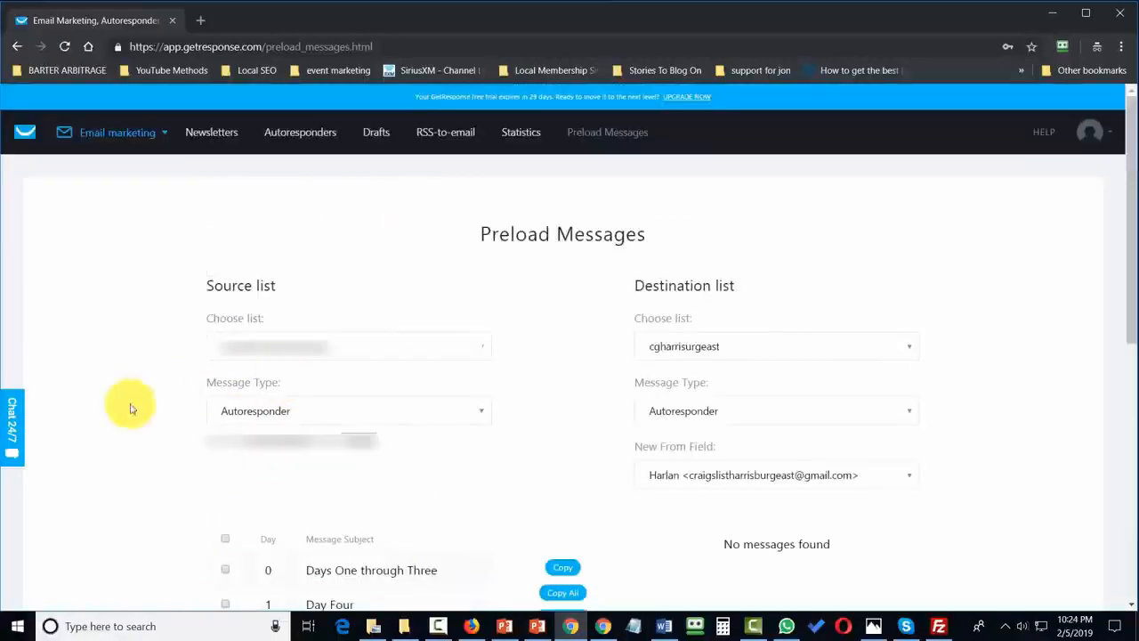
{"action": "left_click", "coordinate": [224, 541]}
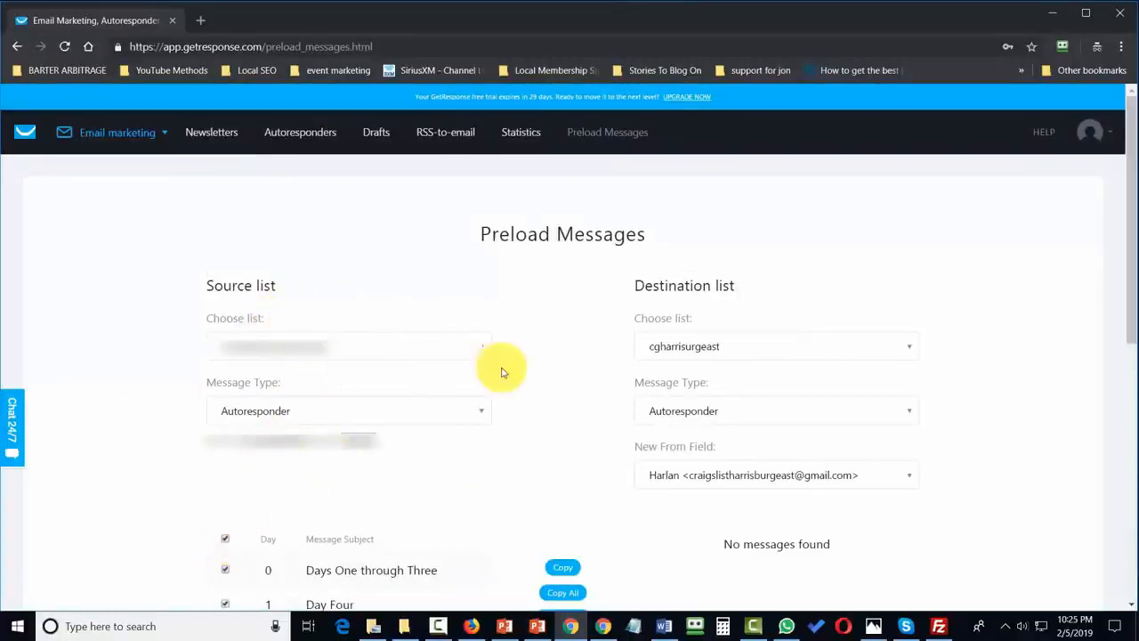
{"action": "left_click", "coordinate": [561, 569]}
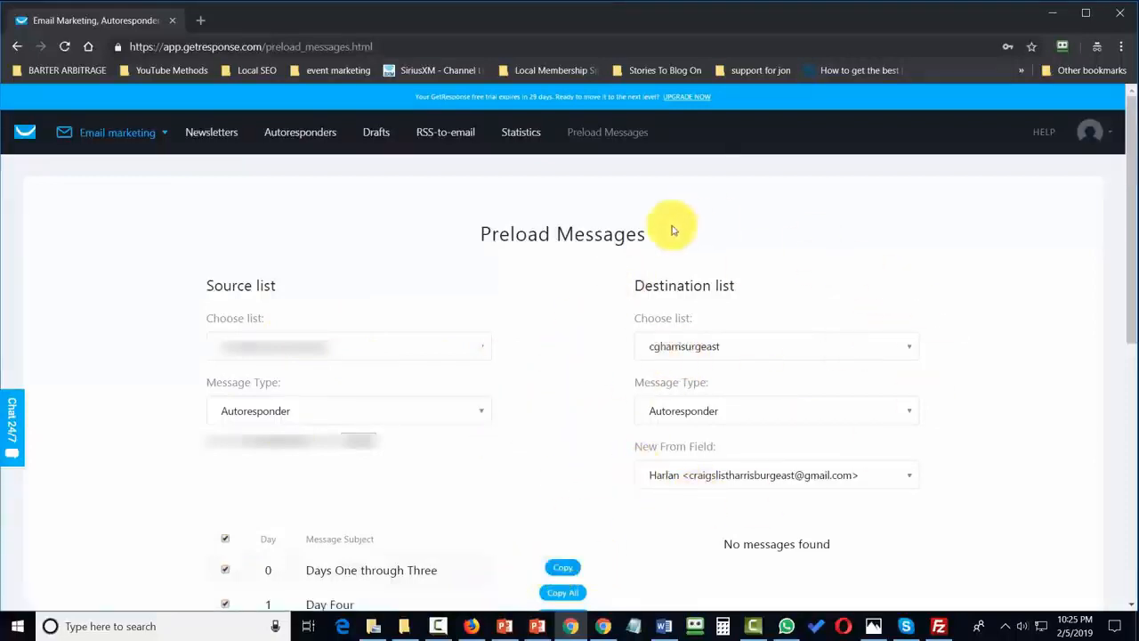
{"action": "left_click", "coordinate": [563, 568]}
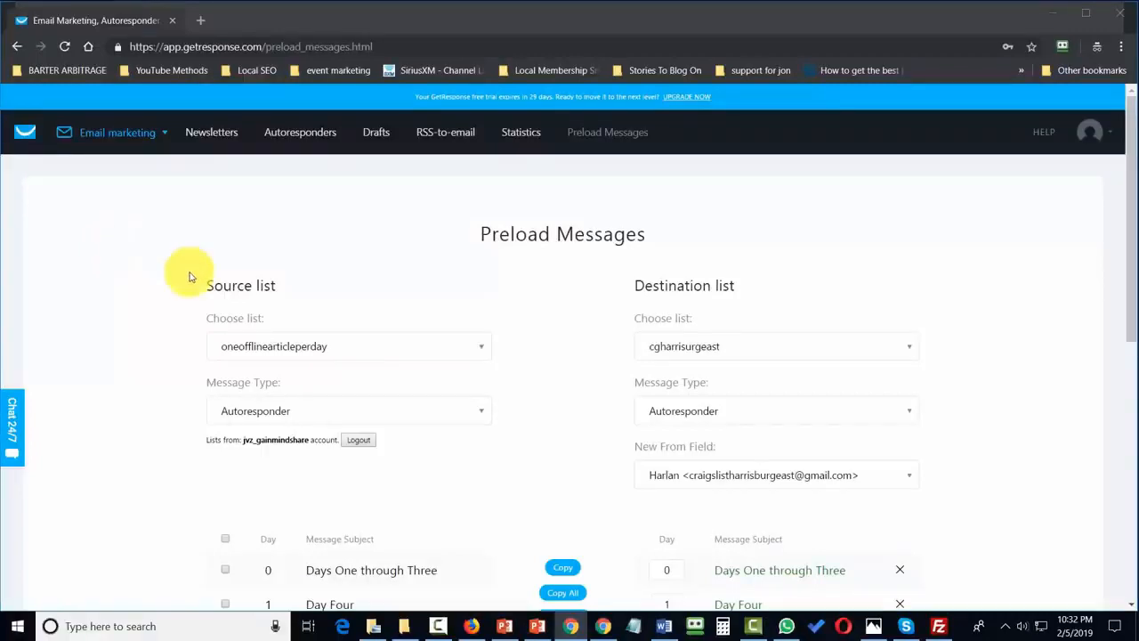
Open the email marketing statistics and check the list choices for the newsletter analytics
{"action": "left_click", "coordinate": [155, 136]}
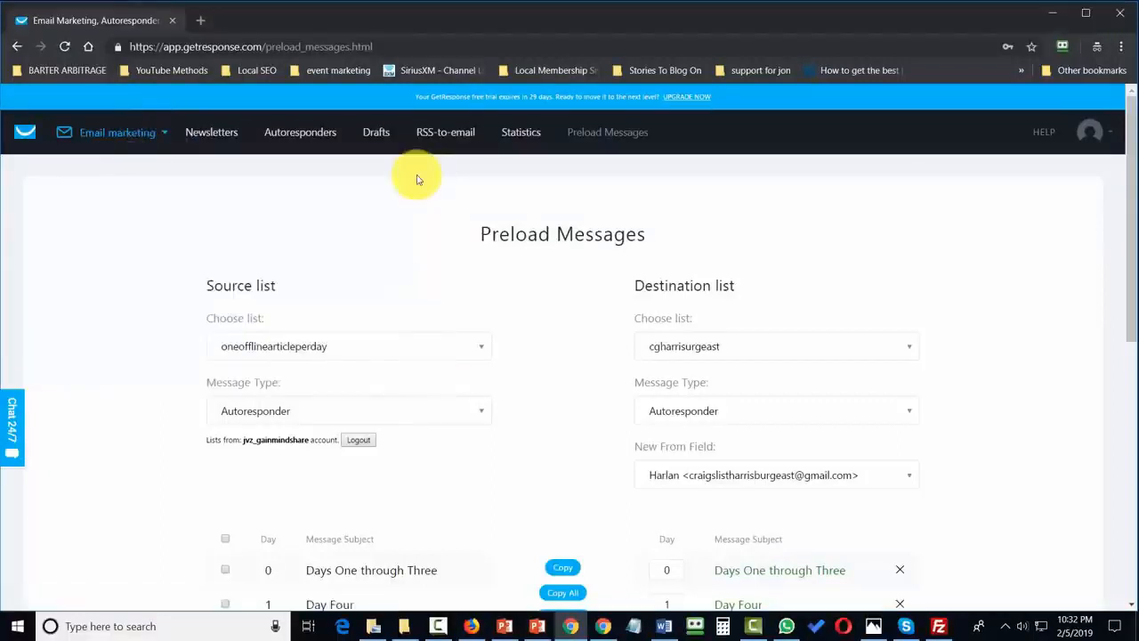
{"action": "left_click", "coordinate": [527, 138]}
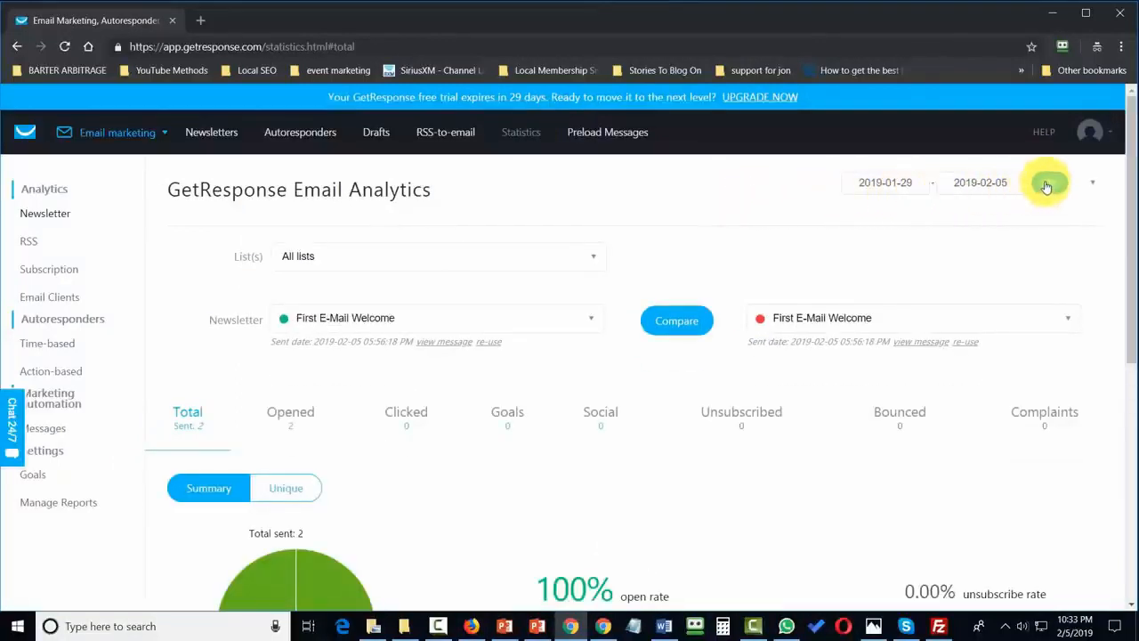
{"action": "left_click", "coordinate": [596, 257]}
{"action": "left_click", "coordinate": [611, 197]}
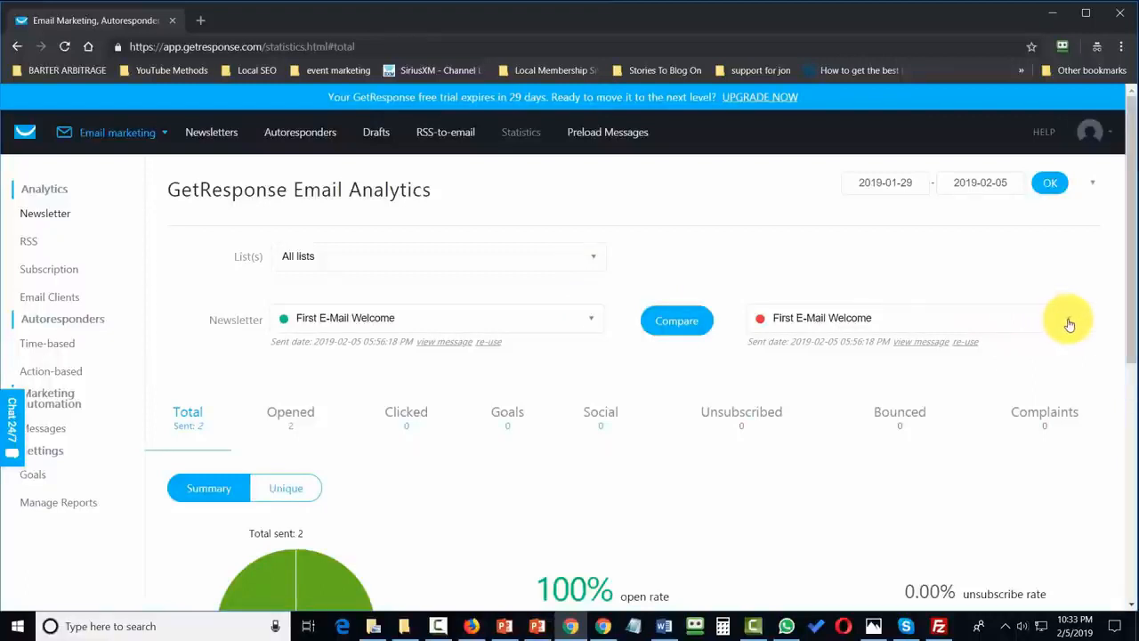
Start a group message to the contacts who opened the newsletter, leaving the statistics to create it
{"action": "scroll", "coordinate": [1070, 325], "scroll_direction": "down", "scroll_amount": 5}
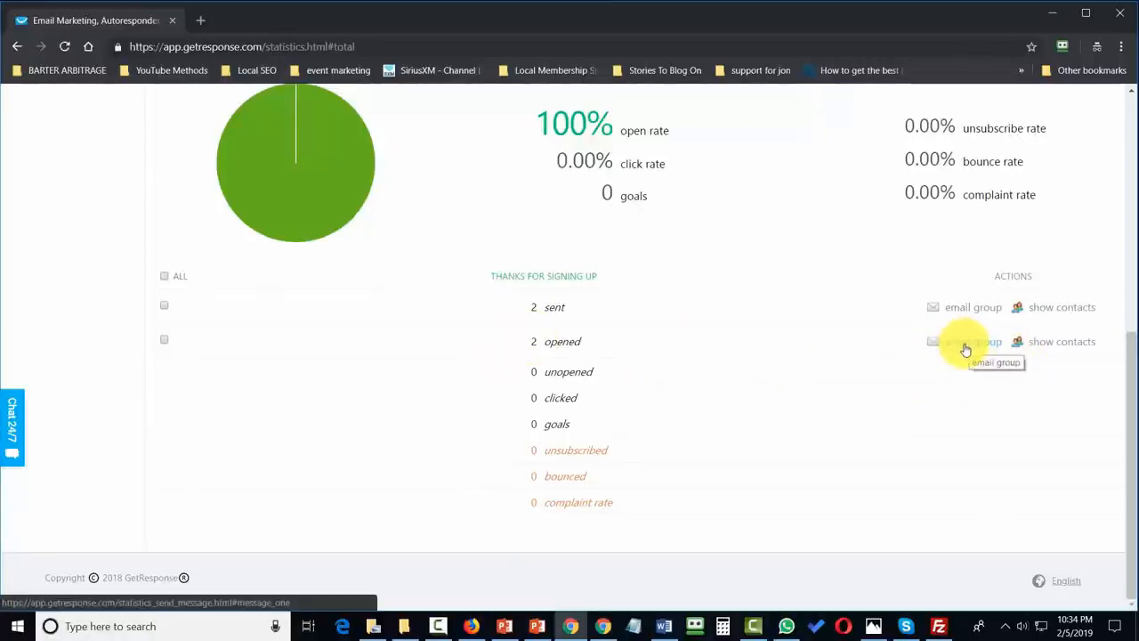
{"action": "left_click", "coordinate": [965, 349]}
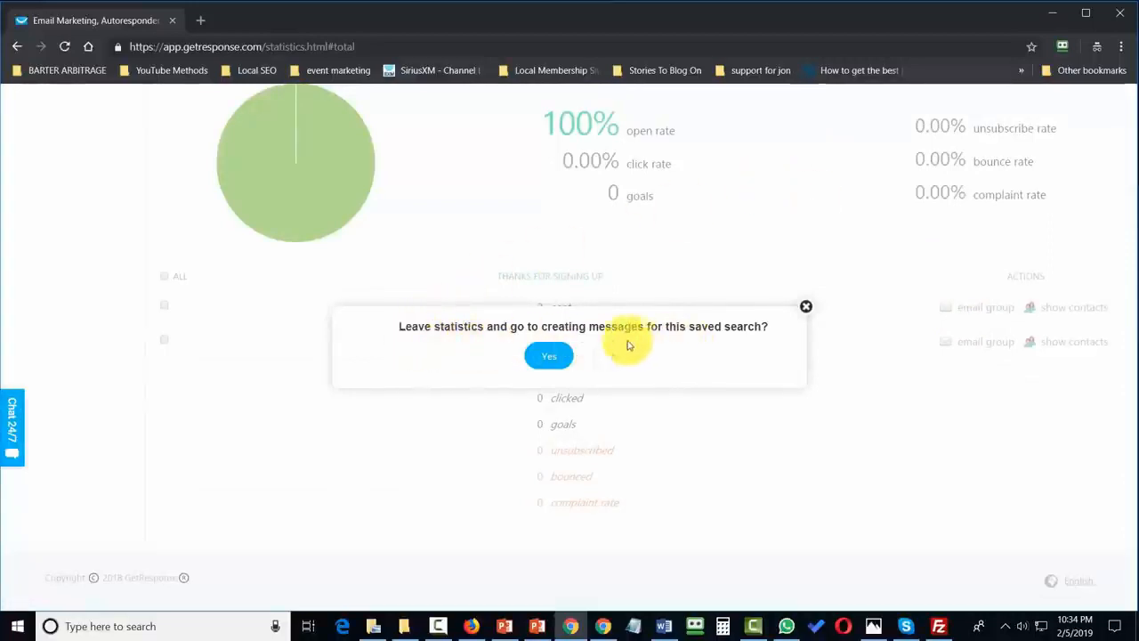
{"action": "left_click", "coordinate": [551, 359]}
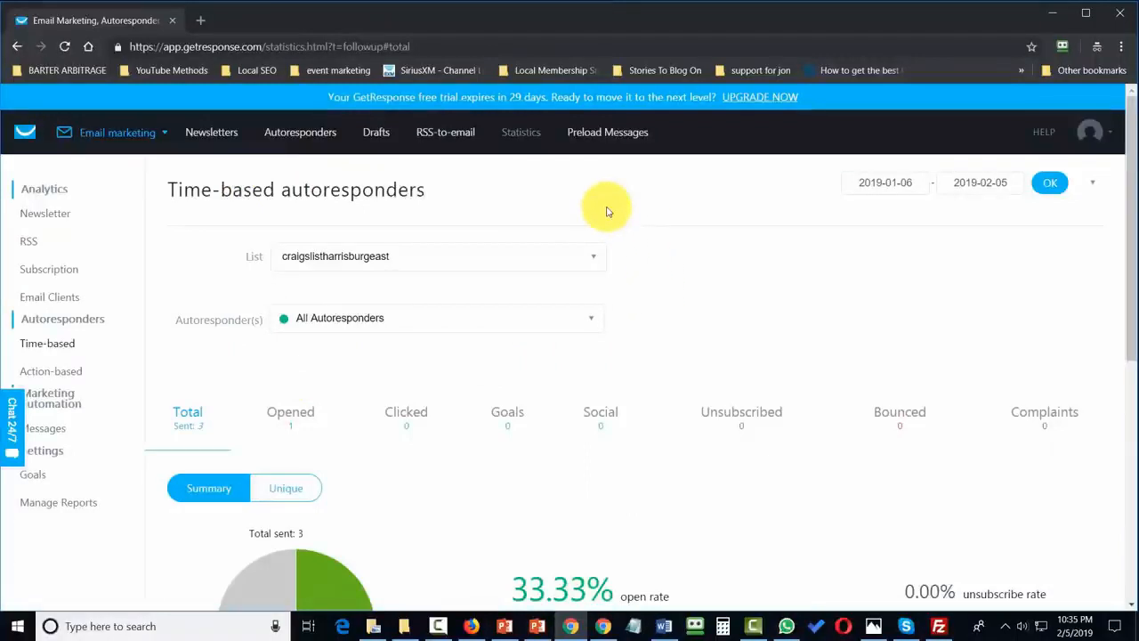
Review the time-based autoresponder statistics and the email client statistics comparing desktop and mobile opens
{"action": "scroll", "coordinate": [607, 211], "scroll_direction": "down", "scroll_amount": 5}
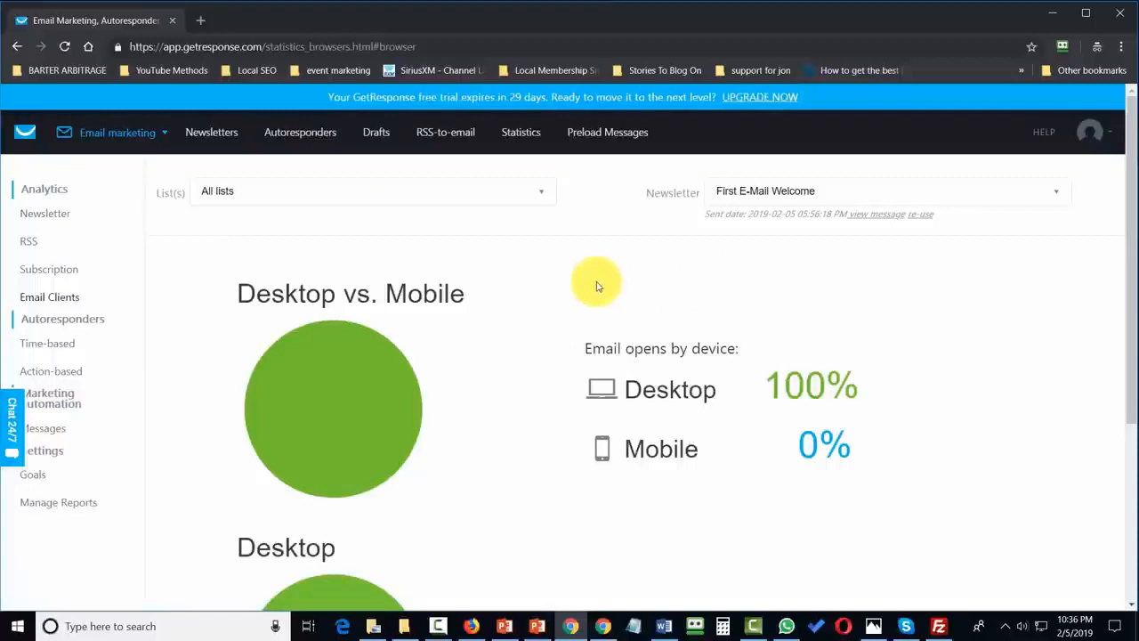
{"action": "scroll", "coordinate": [593, 282], "scroll_direction": "down", "scroll_amount": 3}
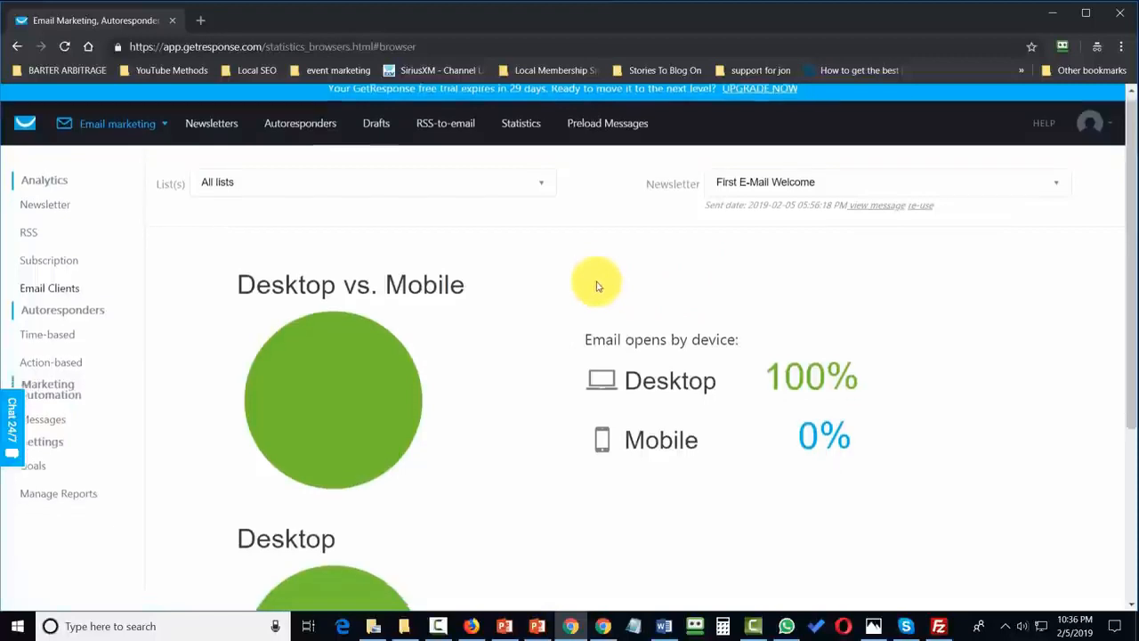
{"action": "scroll", "coordinate": [595, 283], "scroll_direction": "up", "scroll_amount": 5}
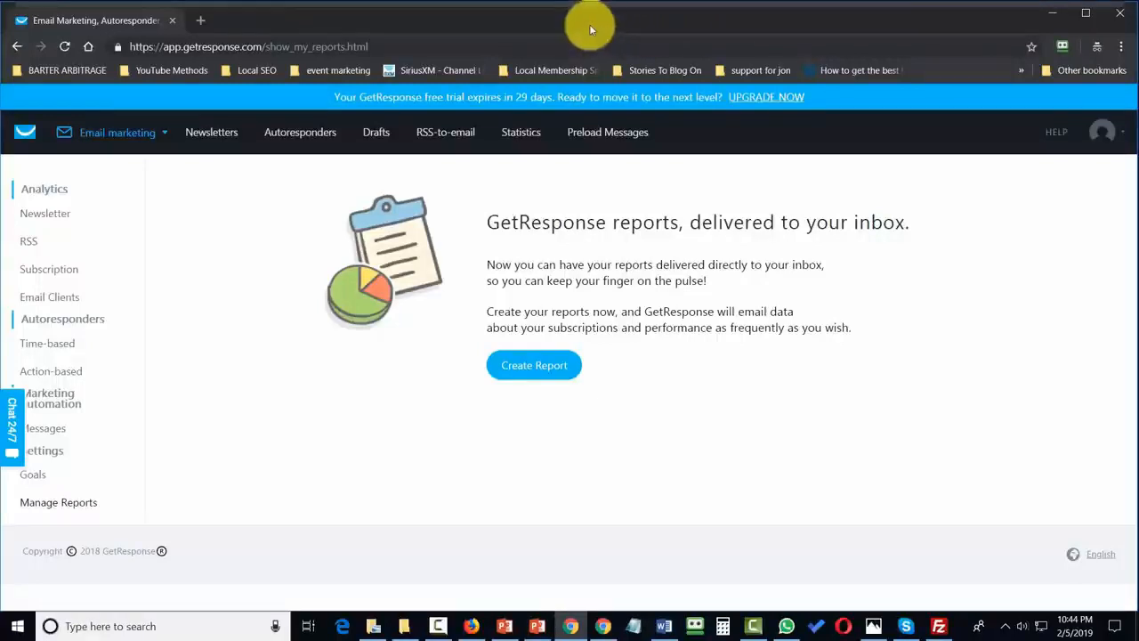
Open the account's Integrations & API page, examine the available service integrations, and view the API section
{"action": "mouse_move", "coordinate": [1122, 140]}
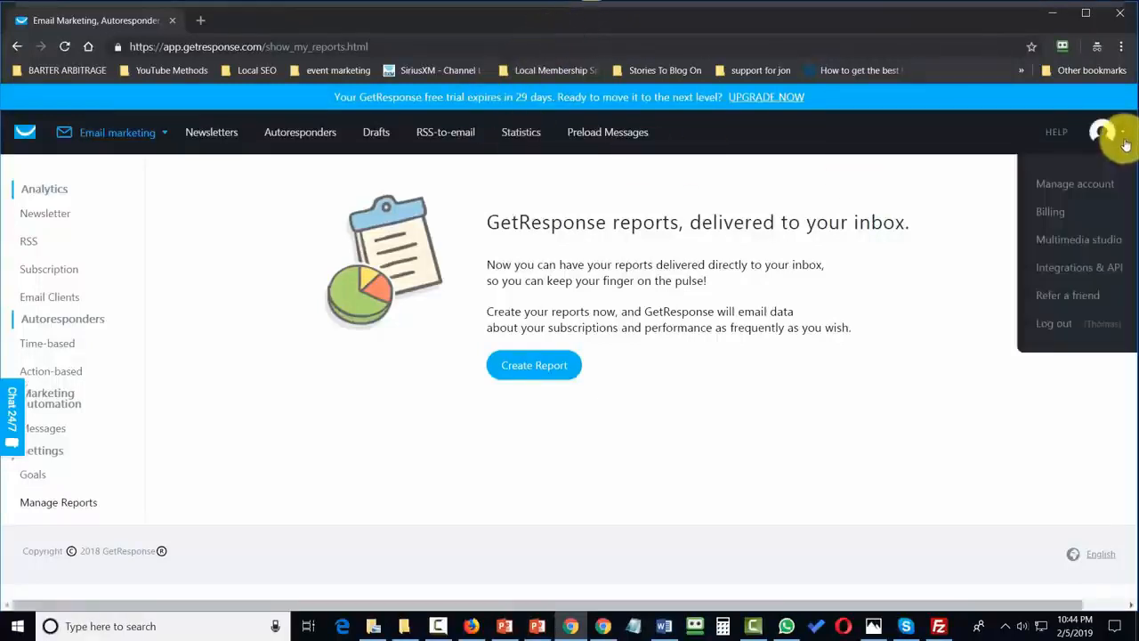
{"action": "left_click", "coordinate": [1091, 269]}
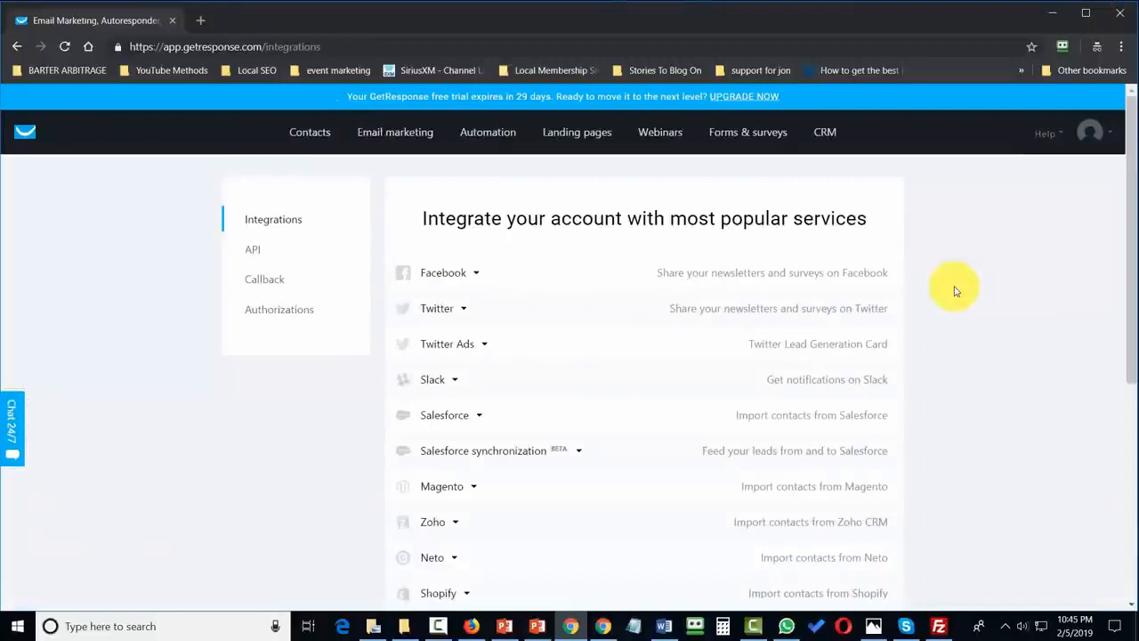
{"action": "scroll", "coordinate": [958, 247], "scroll_direction": "down", "scroll_amount": 4}
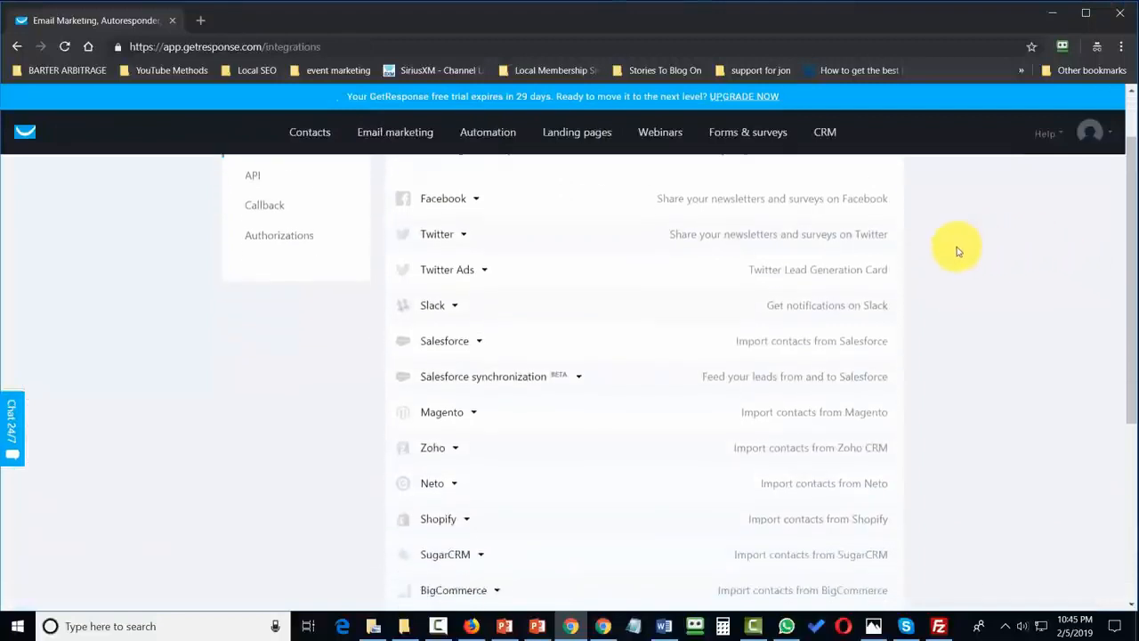
{"action": "scroll", "coordinate": [958, 250], "scroll_direction": "up", "scroll_amount": 4}
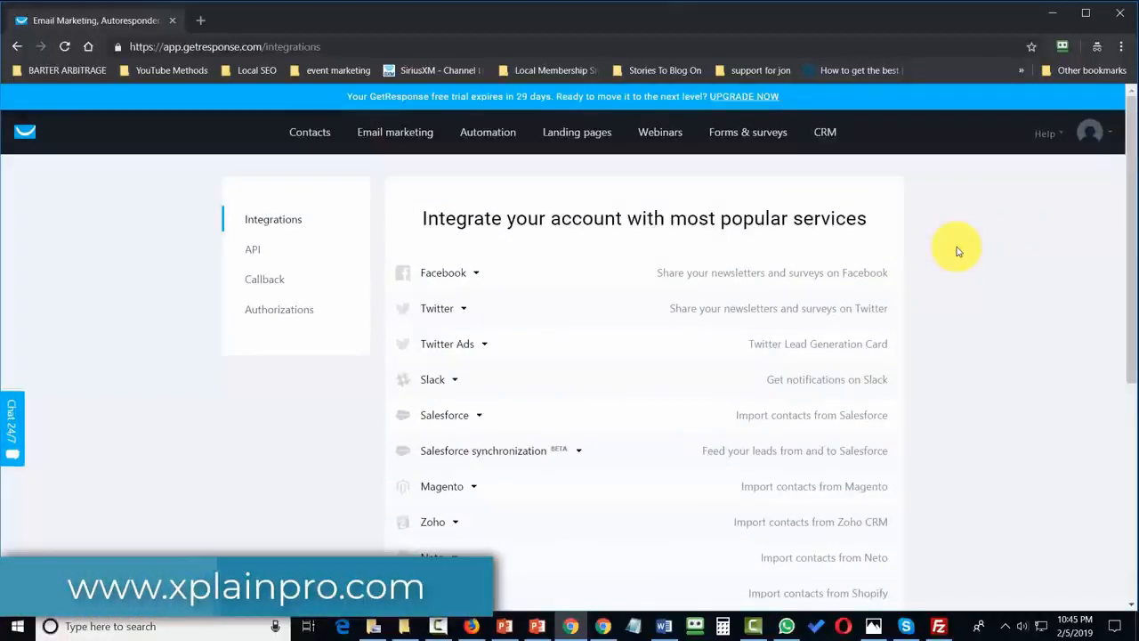
{"action": "left_click", "coordinate": [250, 251]}
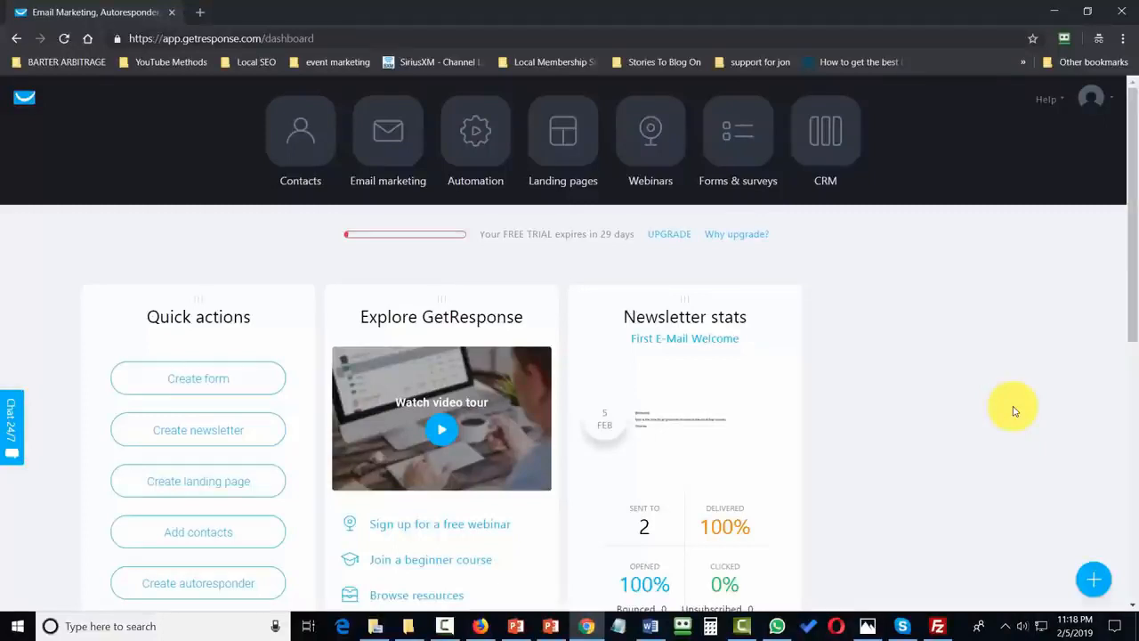
Go to Webinars from the dashboard and start creating the first webinar
{"action": "left_click", "coordinate": [647, 131]}
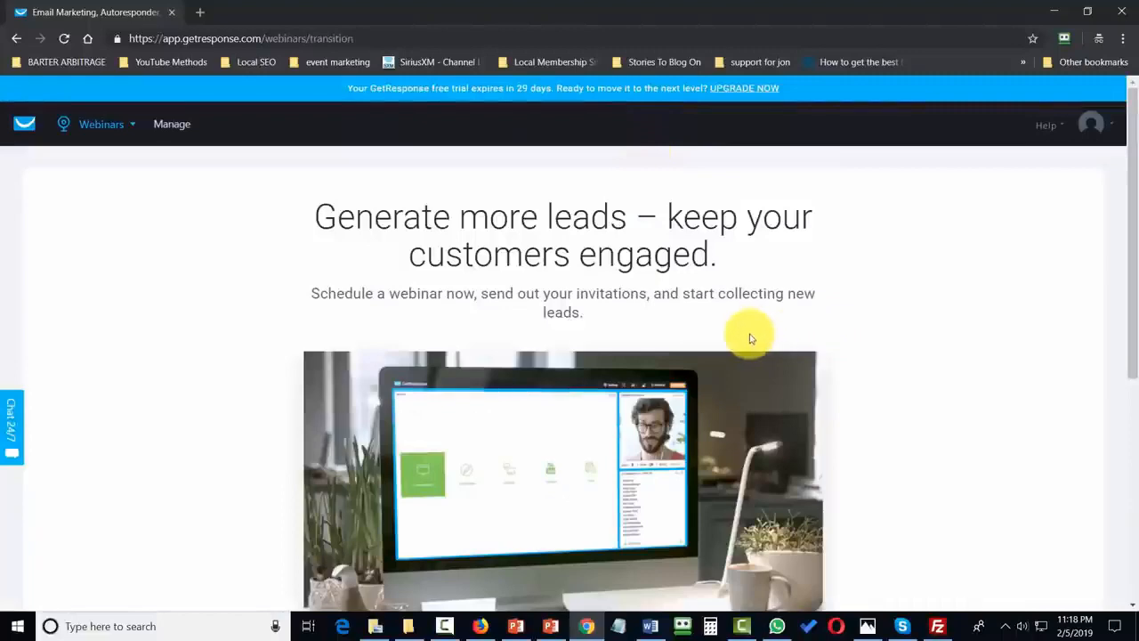
{"action": "scroll", "coordinate": [750, 331], "scroll_direction": "down", "scroll_amount": 4}
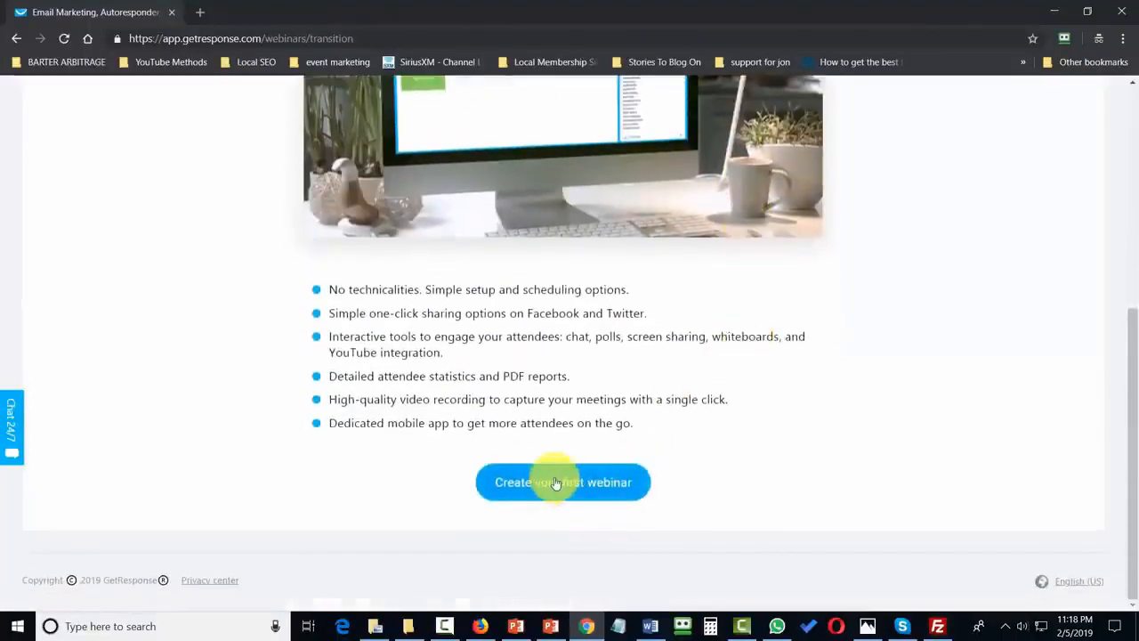
{"action": "left_click", "coordinate": [555, 482]}
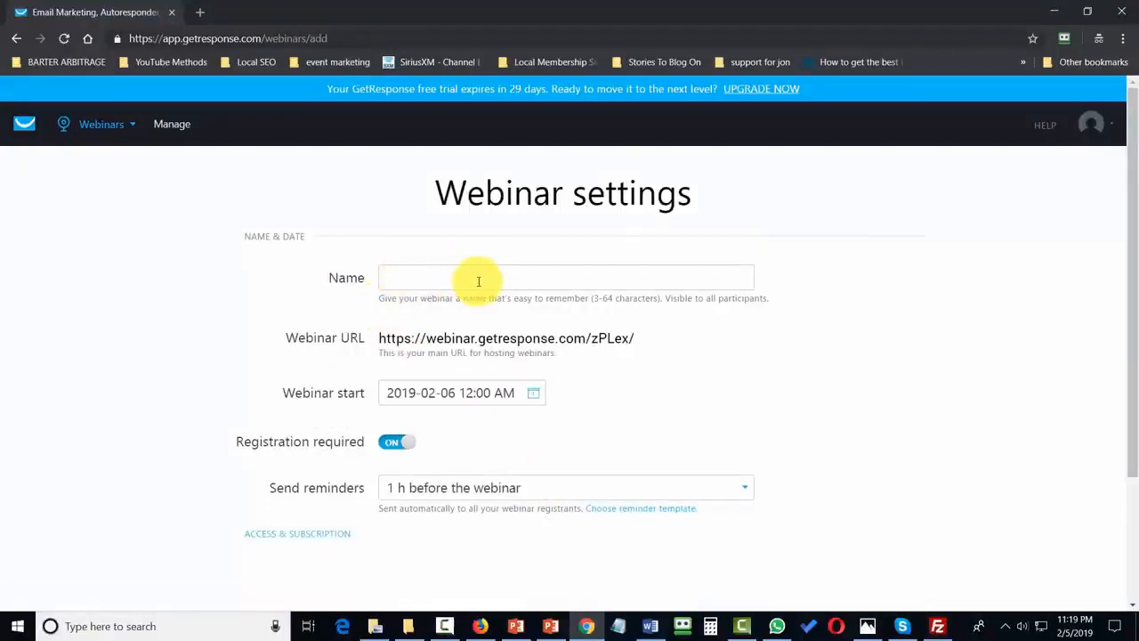
Name the webinar "How to Use Getresponse", start it 2019-02-05 at 11:30 PM, and save it to send an invitation
{"action": "key", "text": "ctrl+v"}
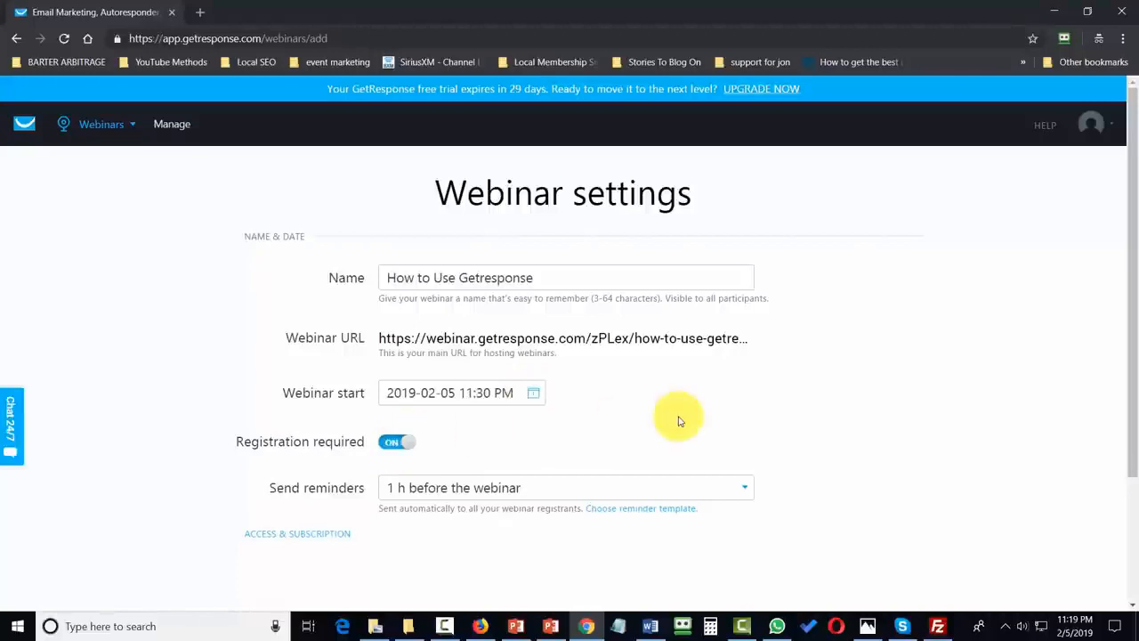
{"action": "scroll", "coordinate": [678, 420], "scroll_direction": "down", "scroll_amount": 2}
{"action": "scroll", "coordinate": [680, 421], "scroll_direction": "up", "scroll_amount": 1}
{"action": "scroll", "coordinate": [679, 420], "scroll_direction": "down", "scroll_amount": 1}
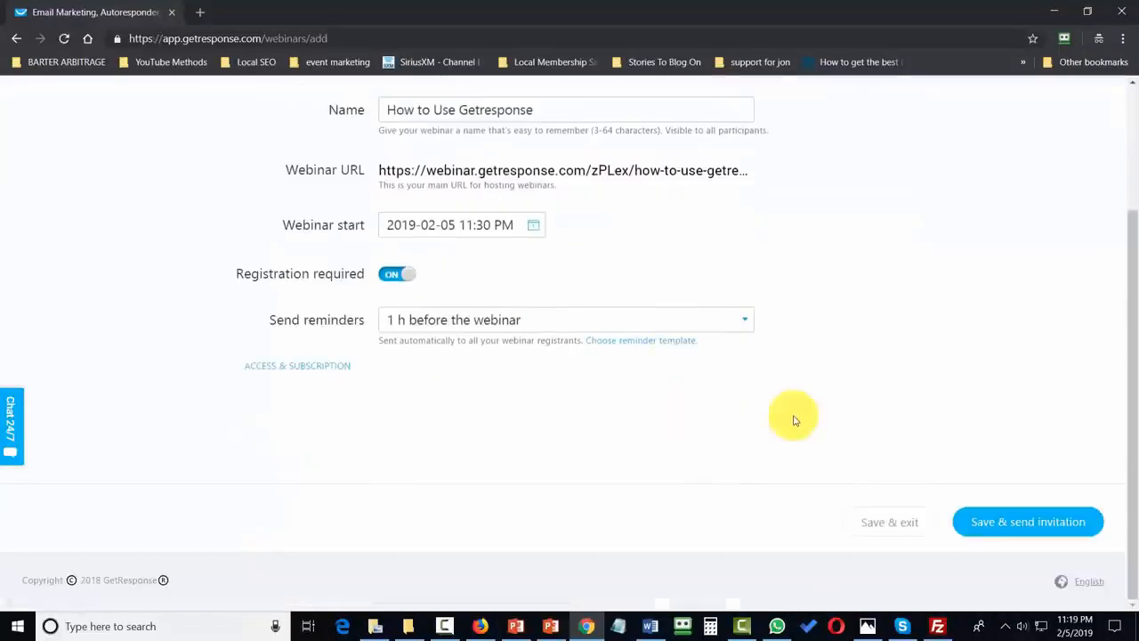
{"action": "left_click", "coordinate": [983, 525]}
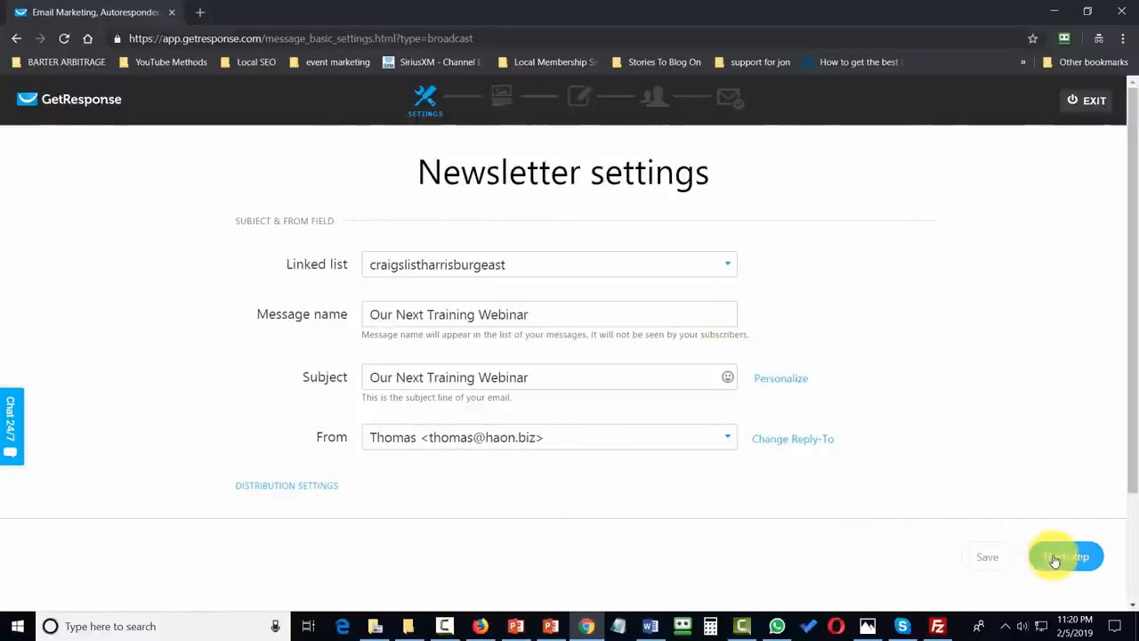
Accept the newsletter settings and choose the blank 1-column template from the start-from-scratch designs
{"action": "left_click", "coordinate": [1054, 559]}
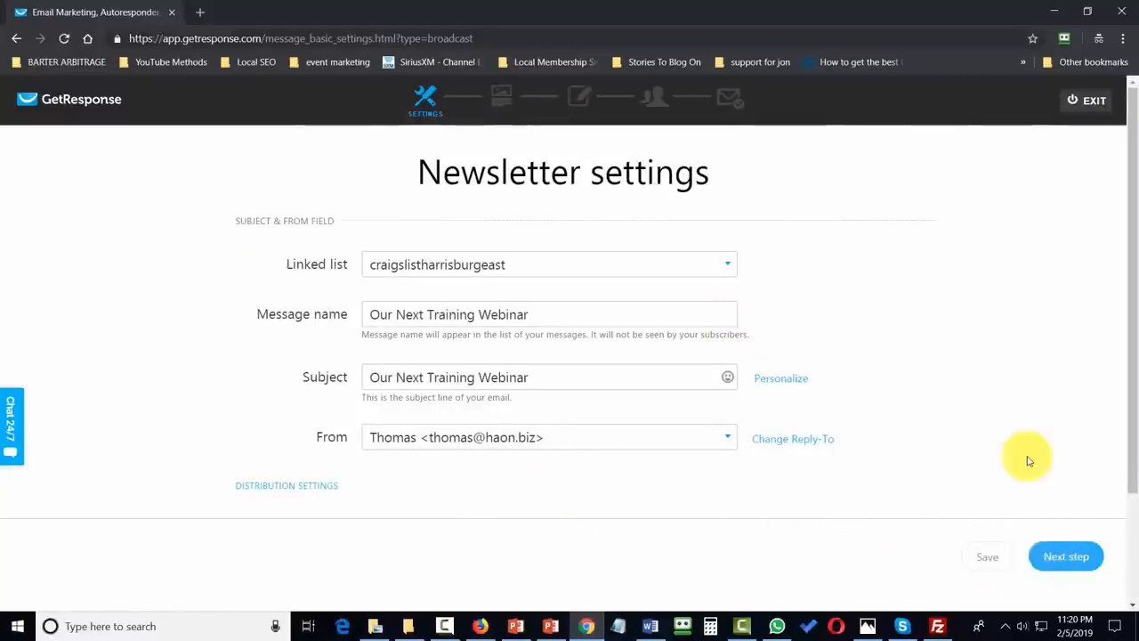
{"action": "mouse_move", "coordinate": [663, 290]}
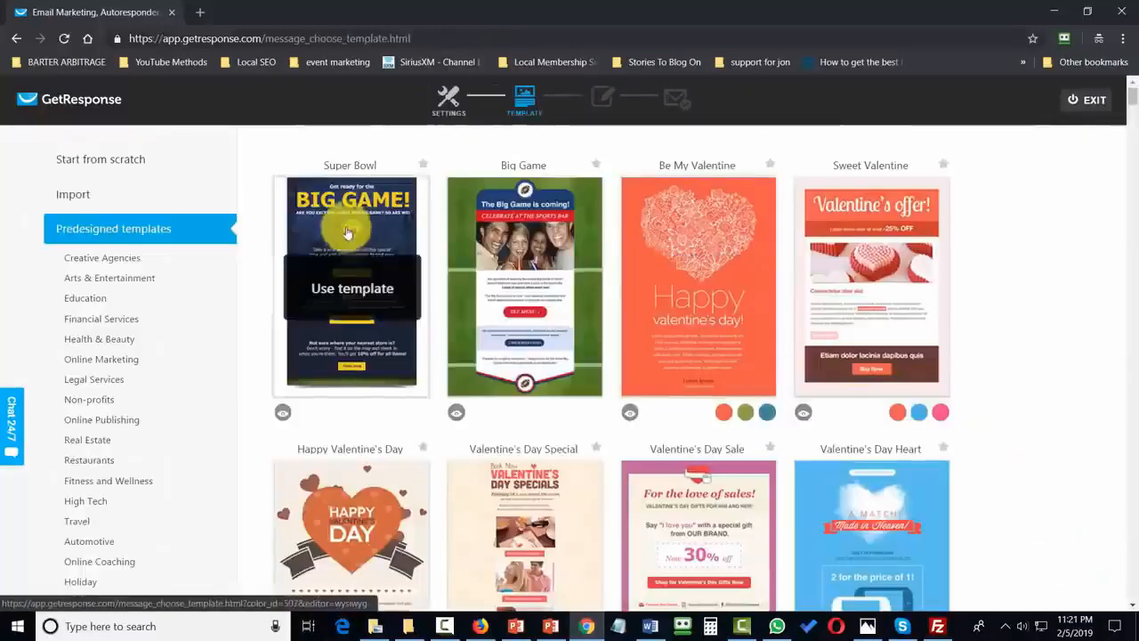
{"action": "left_click", "coordinate": [102, 159]}
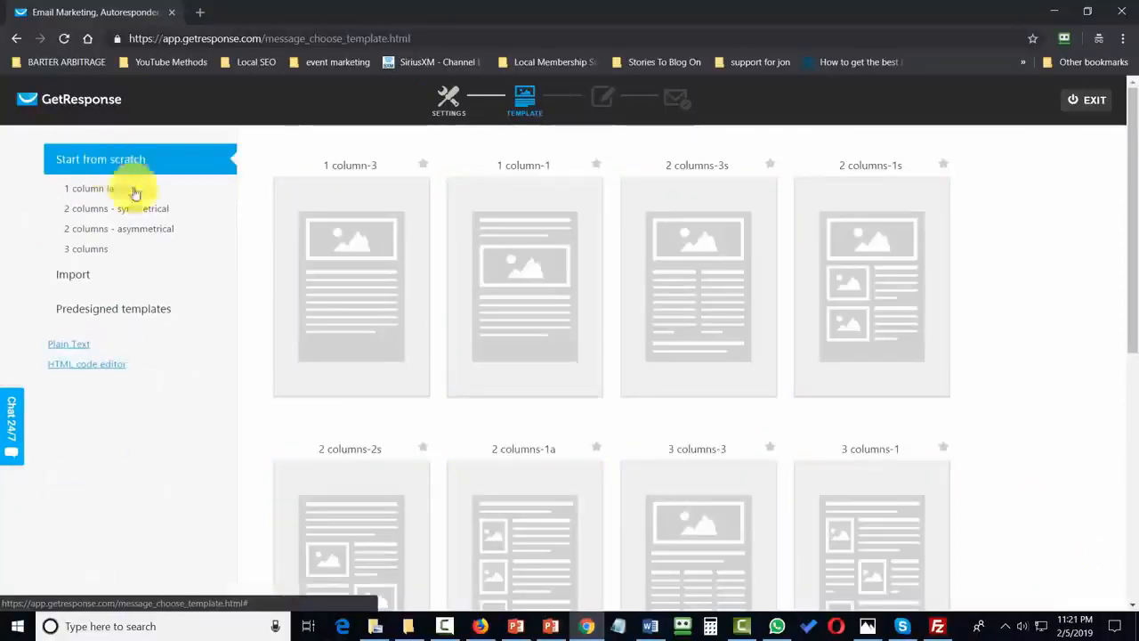
{"action": "scroll", "coordinate": [445, 351], "scroll_direction": "down", "scroll_amount": 5}
{"action": "left_click", "coordinate": [548, 478]}
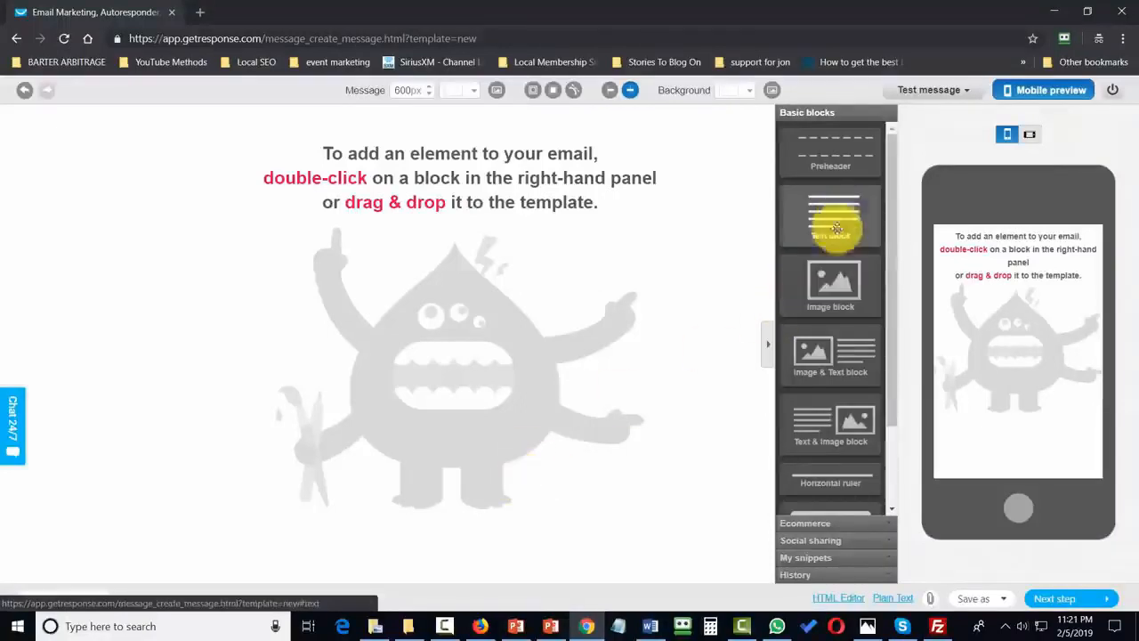
Add a text block reading "Register for Our Next Webinar" with the how-to-use-getresponse webinar registration link on the line below
{"action": "left_click_drag", "start_coordinate": [831, 221], "coordinate": [465, 173]}
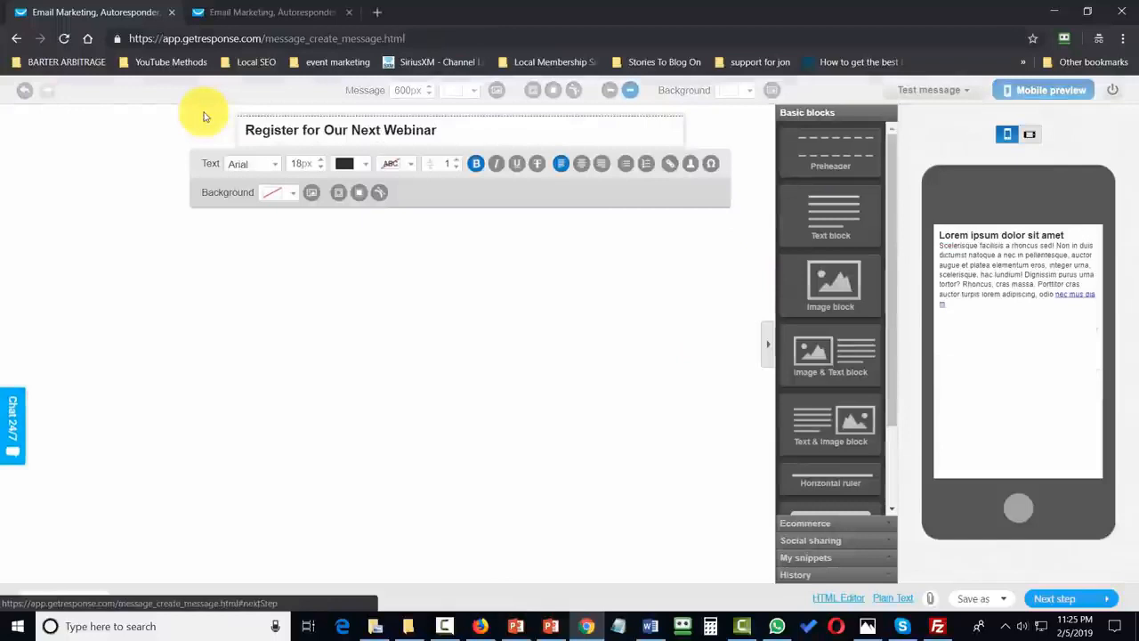
{"action": "key", "text": "Return"}
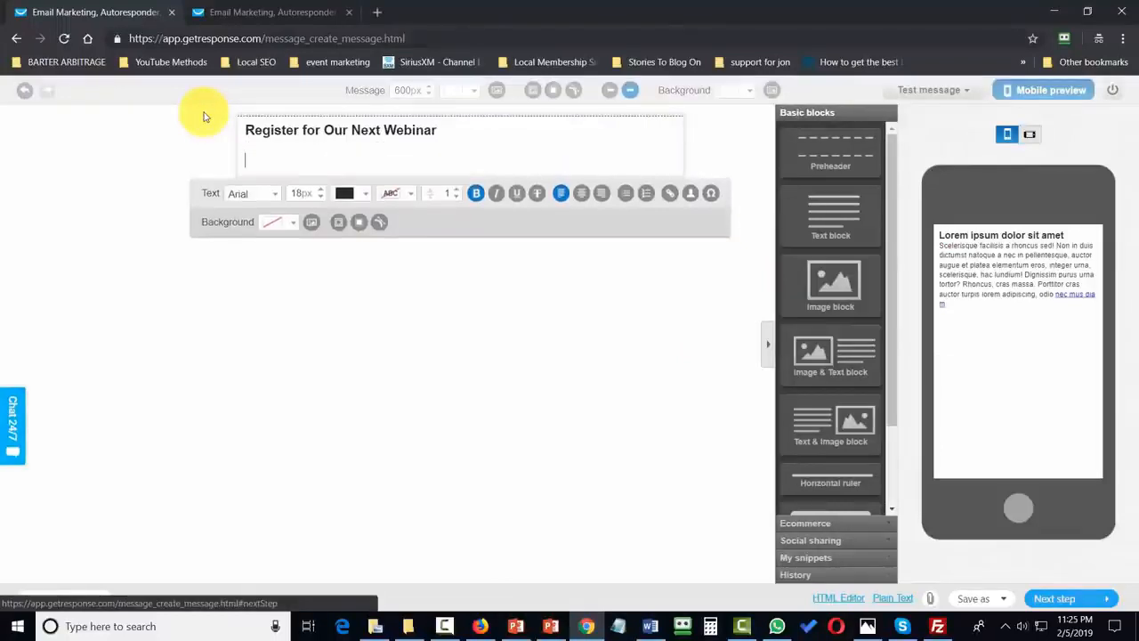
{"action": "type", "text": "https://webinar.getresponse.com/zPLex/how-to-use-getresponse?_ga=2.66870830.1490852056.1549316731-630386571.1549316731"}
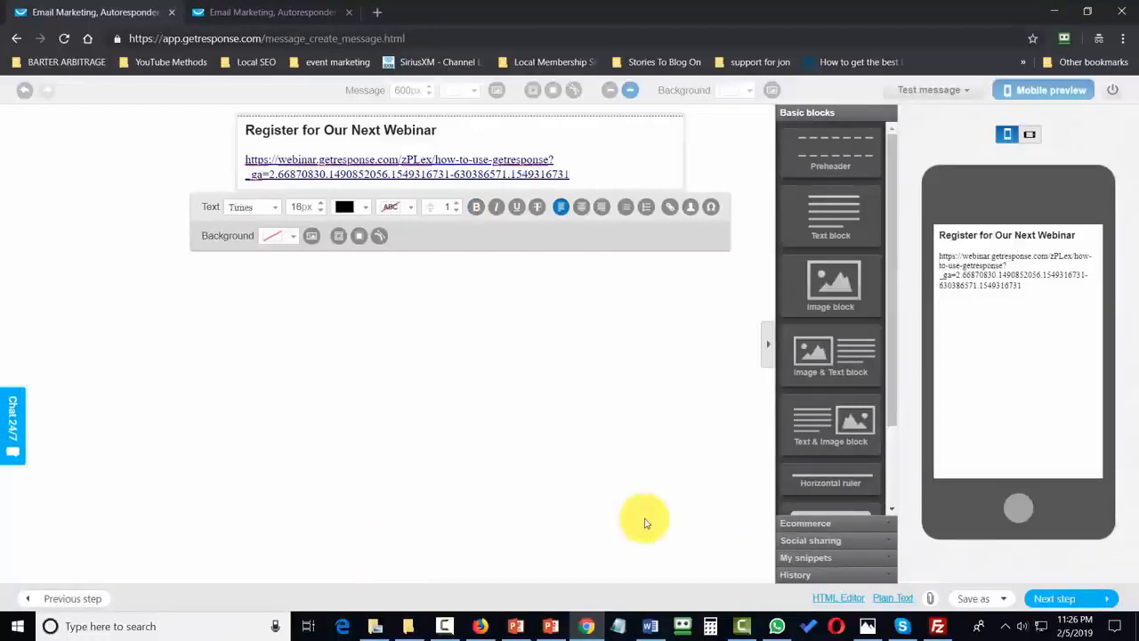
{"action": "left_click", "coordinate": [605, 498]}
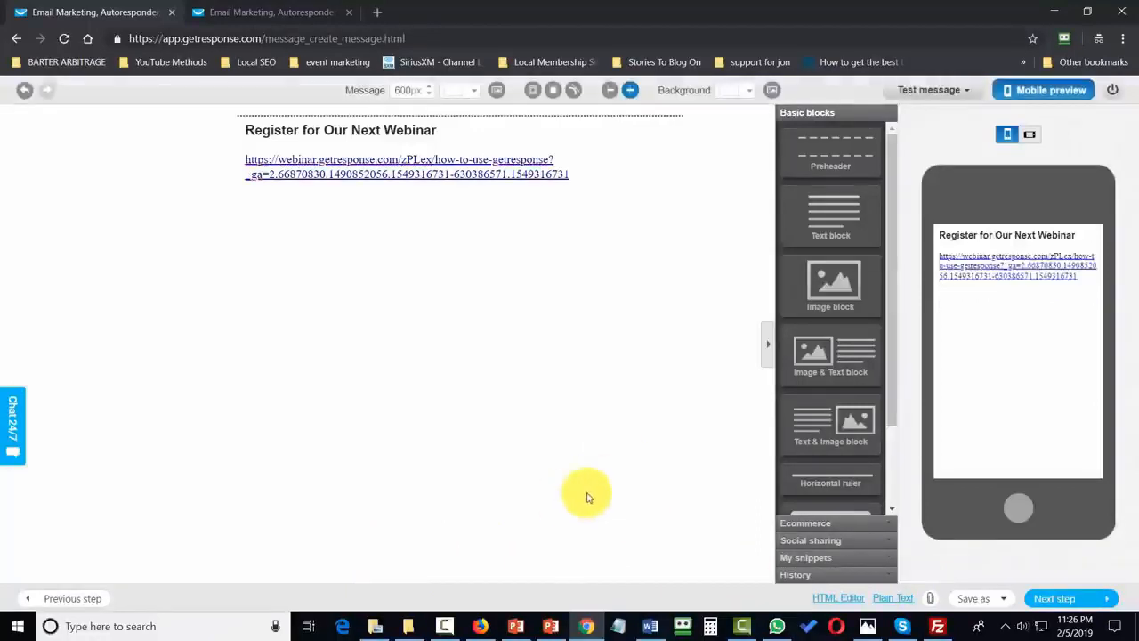
Include the craigslistharrisburgeast (4) list as recipients and send the webinar invitation newsletter
{"action": "left_click", "coordinate": [1108, 601]}
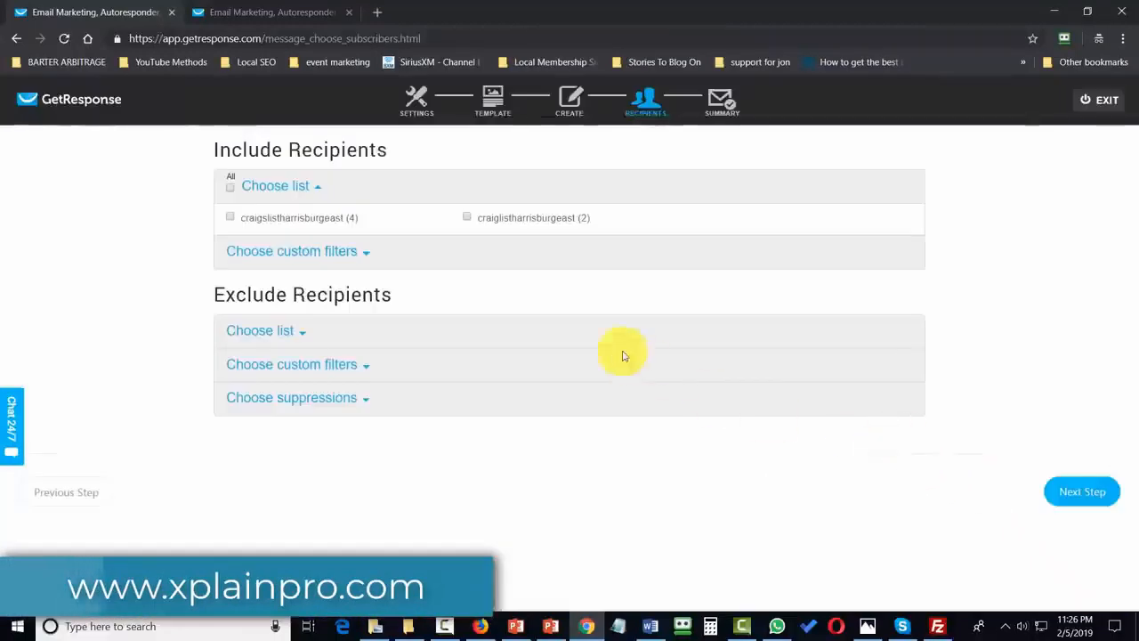
{"action": "left_click", "coordinate": [233, 218]}
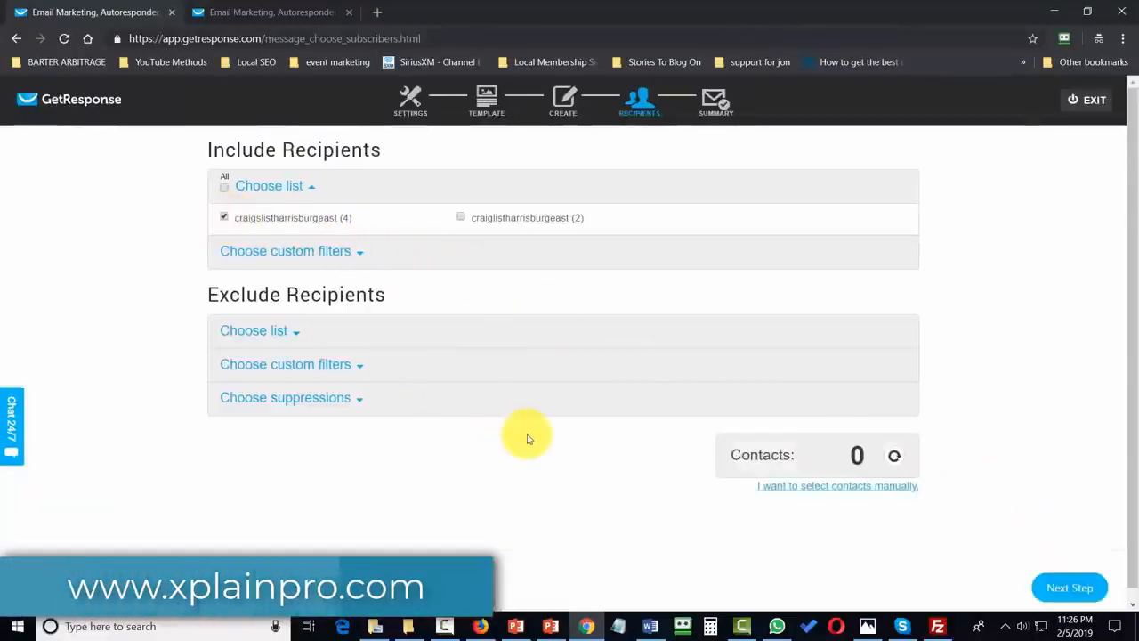
{"action": "left_click", "coordinate": [1080, 598]}
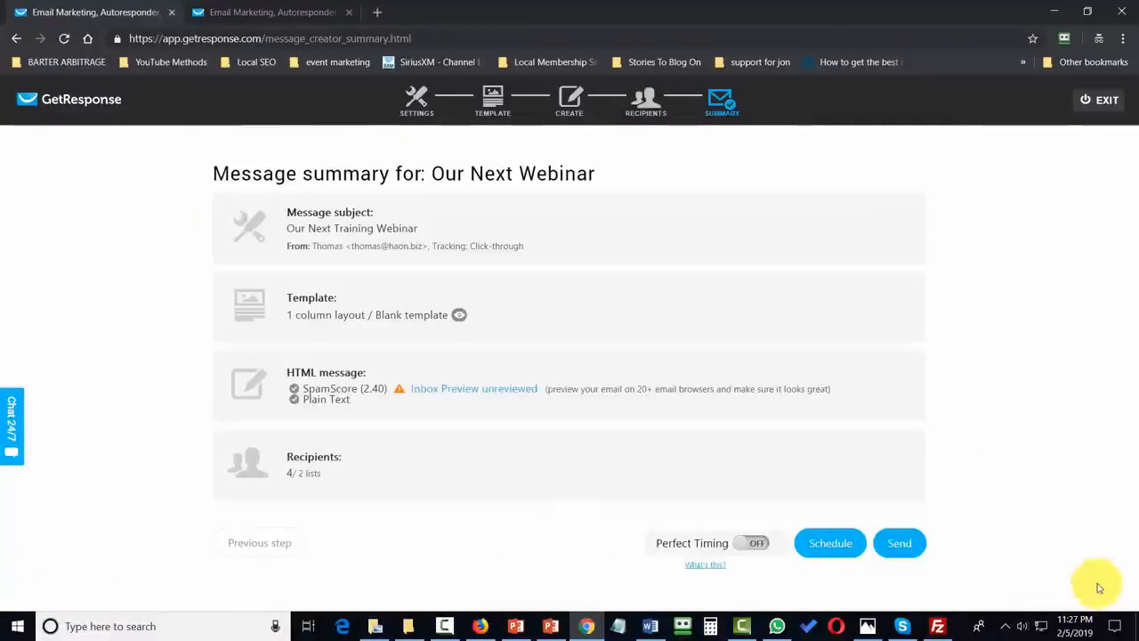
{"action": "left_click", "coordinate": [896, 544]}
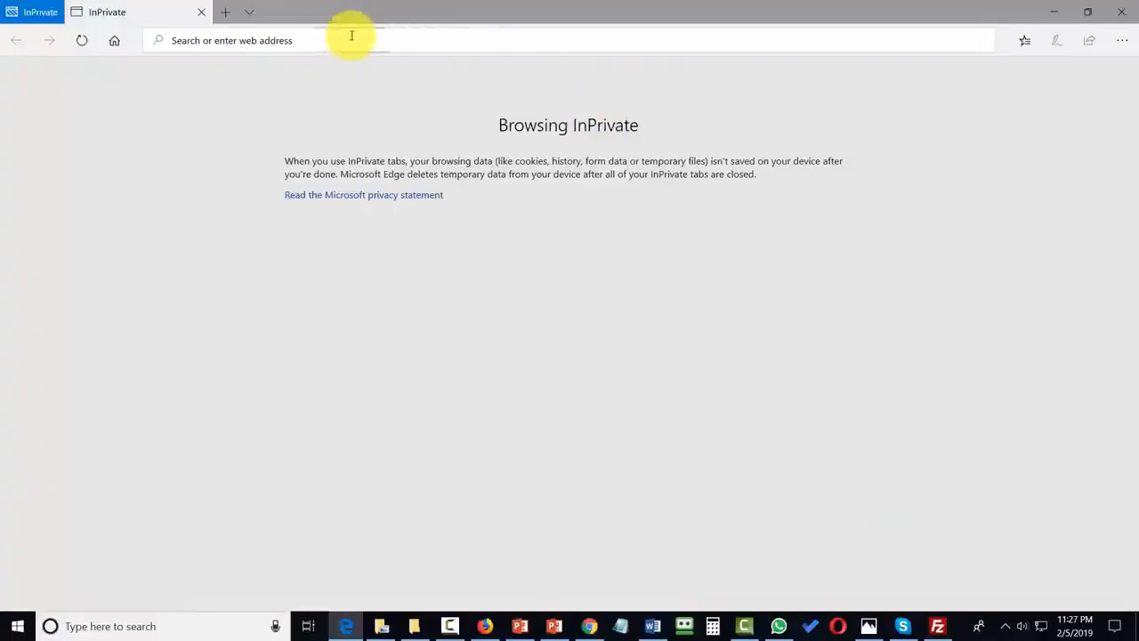
Switch to a private Microsoft Edge window and open the copied webinar link
{"action": "right_click", "coordinate": [280, 37]}
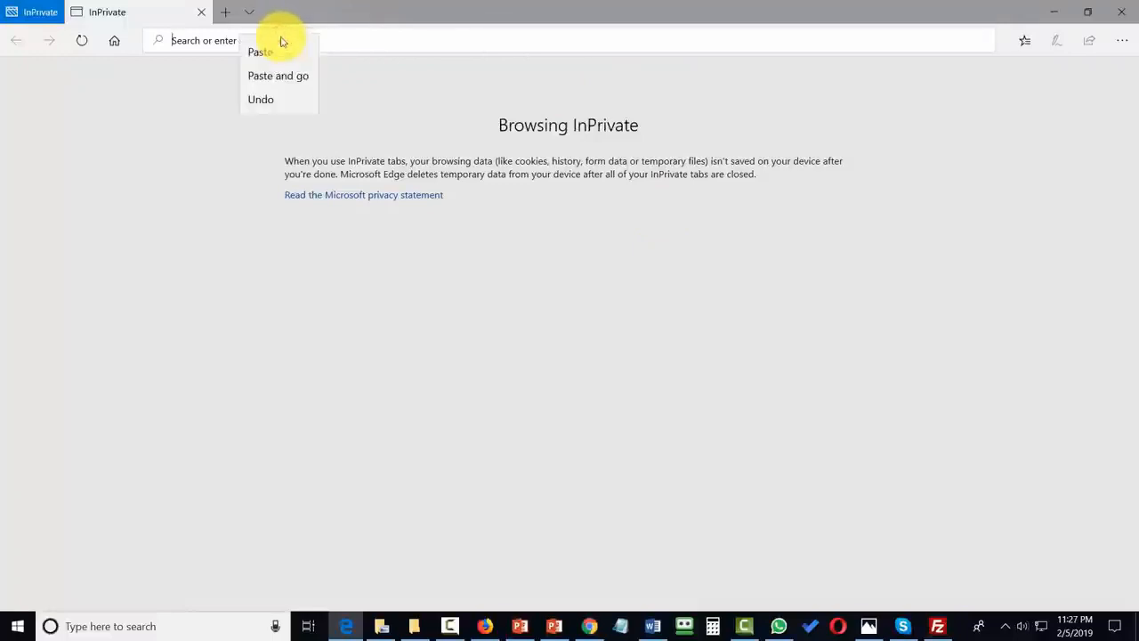
{"action": "left_click", "coordinate": [300, 74]}
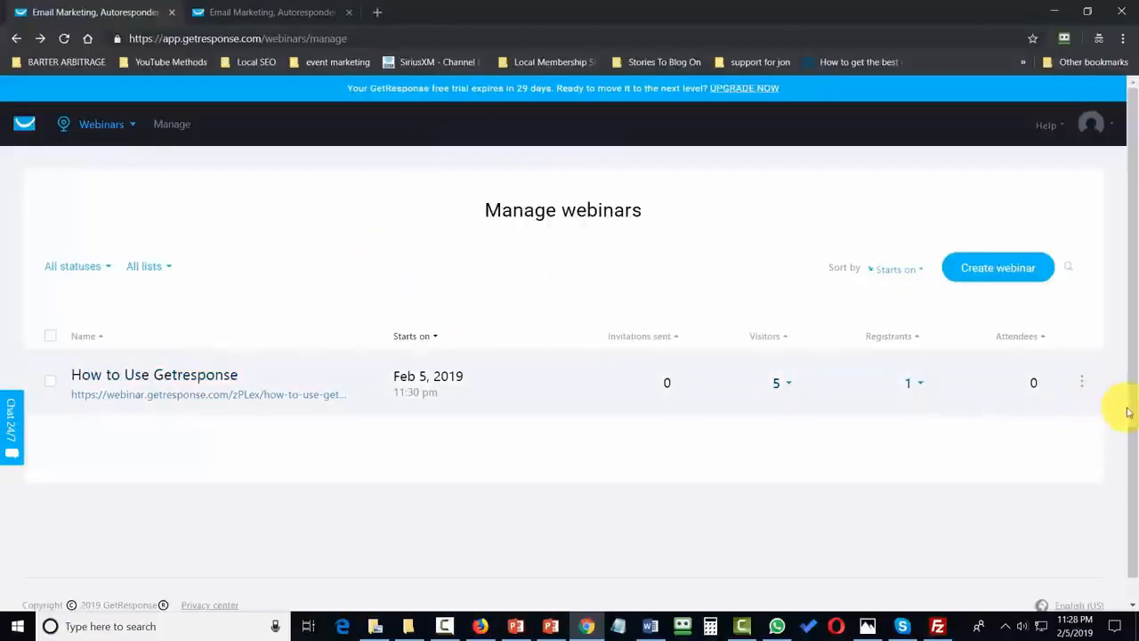
Join the "How to Use Getresponse" webinar as presenter from the webinar list and start the event now
{"action": "left_click", "coordinate": [1080, 382]}
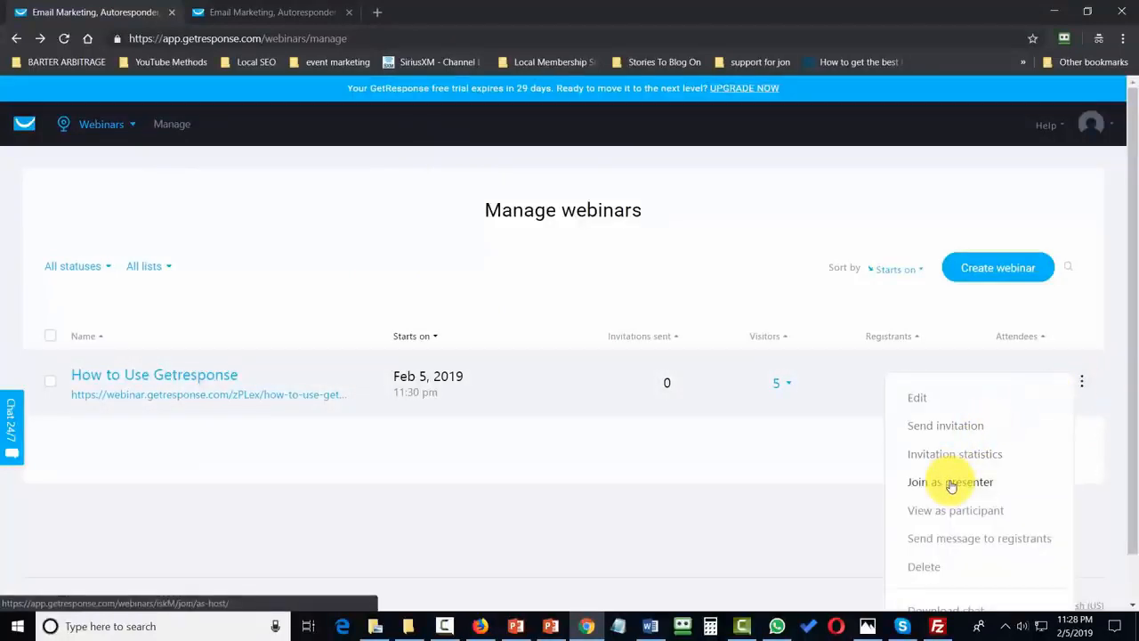
{"action": "left_click", "coordinate": [950, 482]}
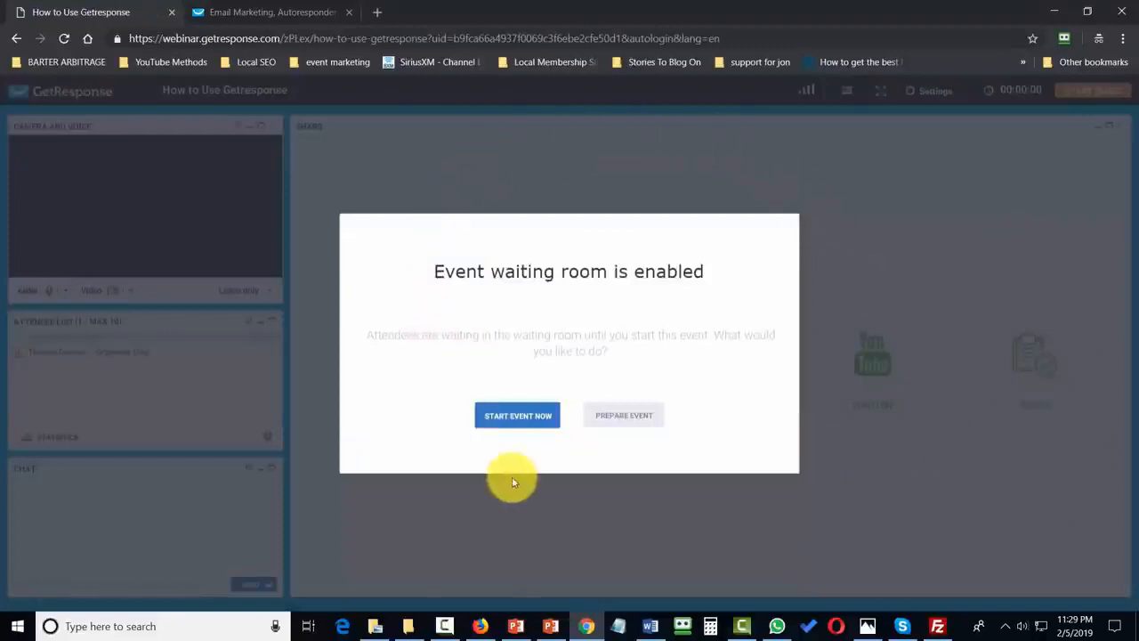
{"action": "left_click", "coordinate": [523, 421]}
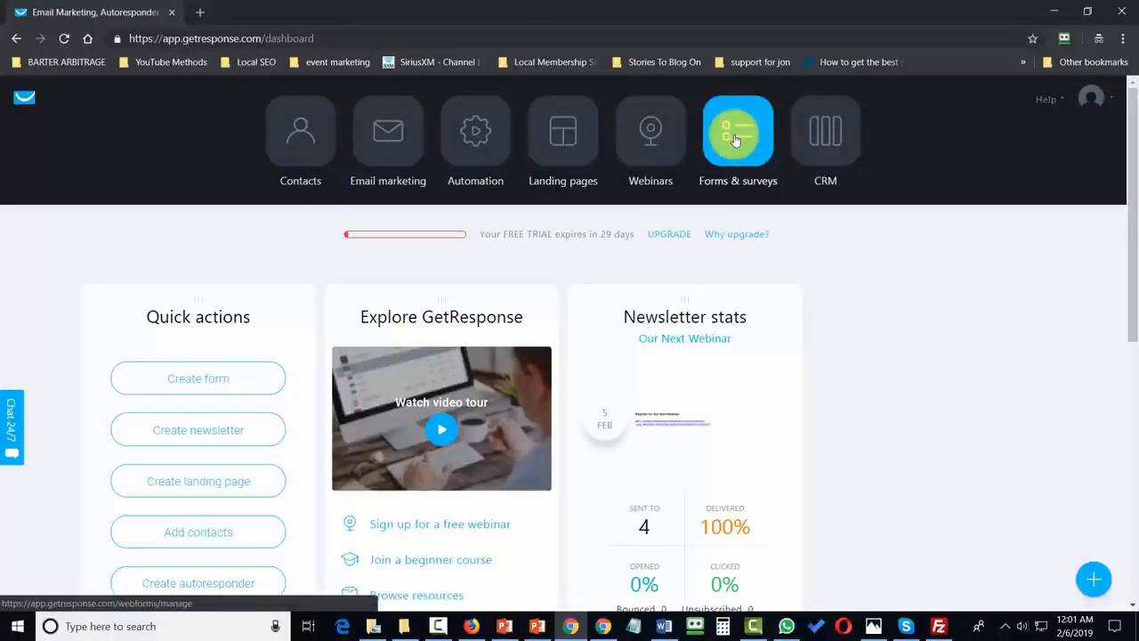
Open the marketing automation section and examine its overview, the example use cases, and the conditions, actions and filters summary
{"action": "left_click", "coordinate": [478, 135]}
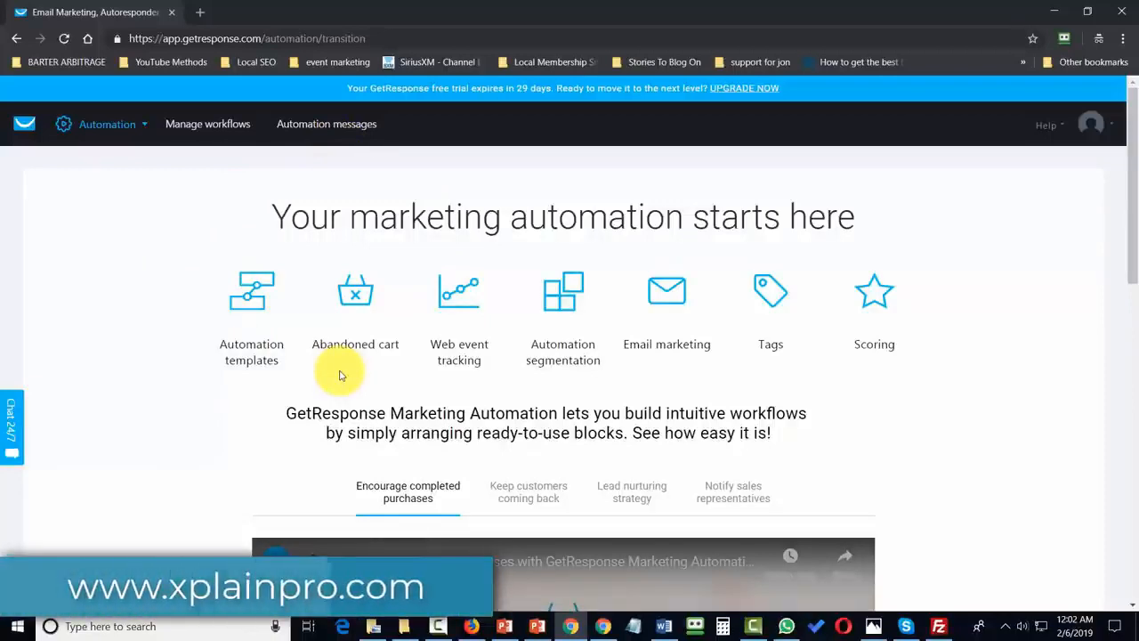
{"action": "scroll", "coordinate": [338, 374], "scroll_direction": "down", "scroll_amount": 8}
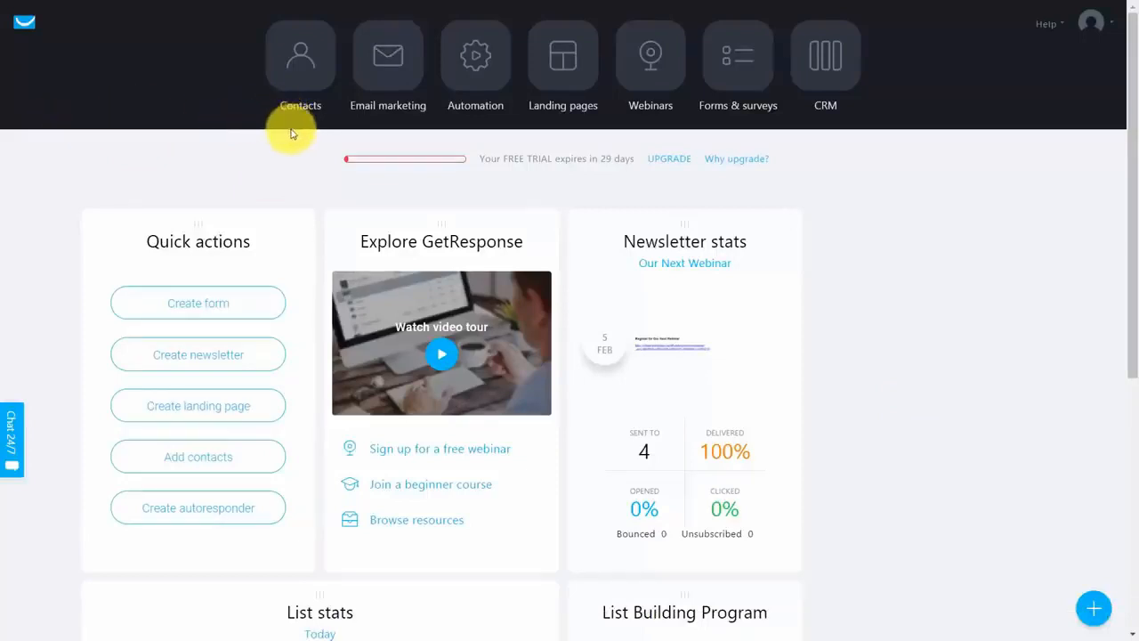
{"action": "left_click", "coordinate": [475, 56]}
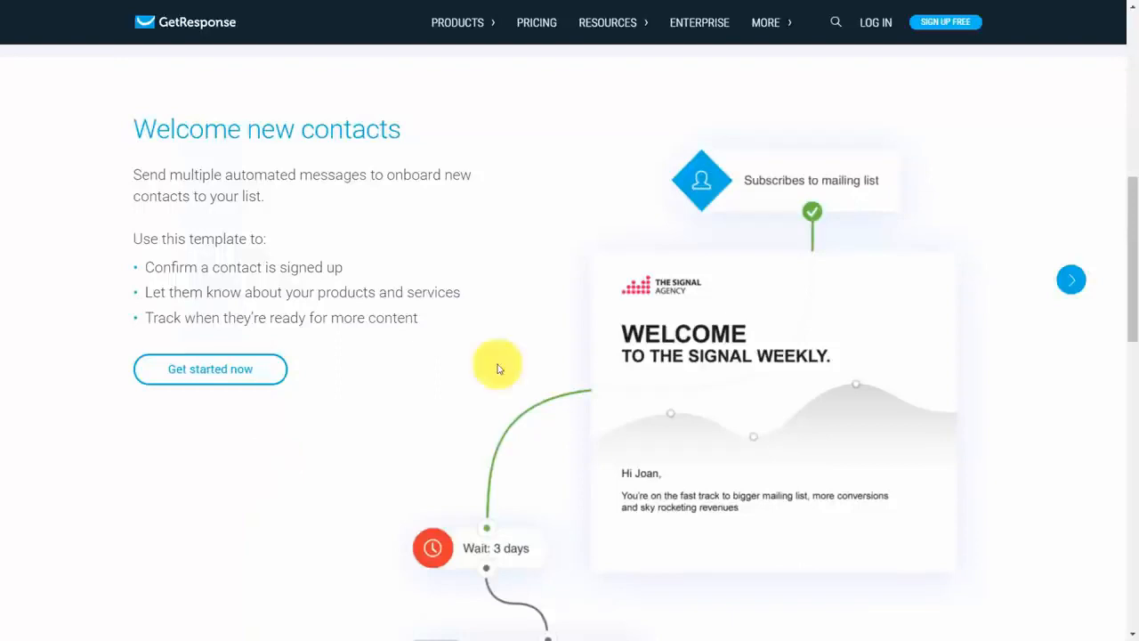
{"action": "scroll", "coordinate": [498, 368], "scroll_direction": "down", "scroll_amount": 15}
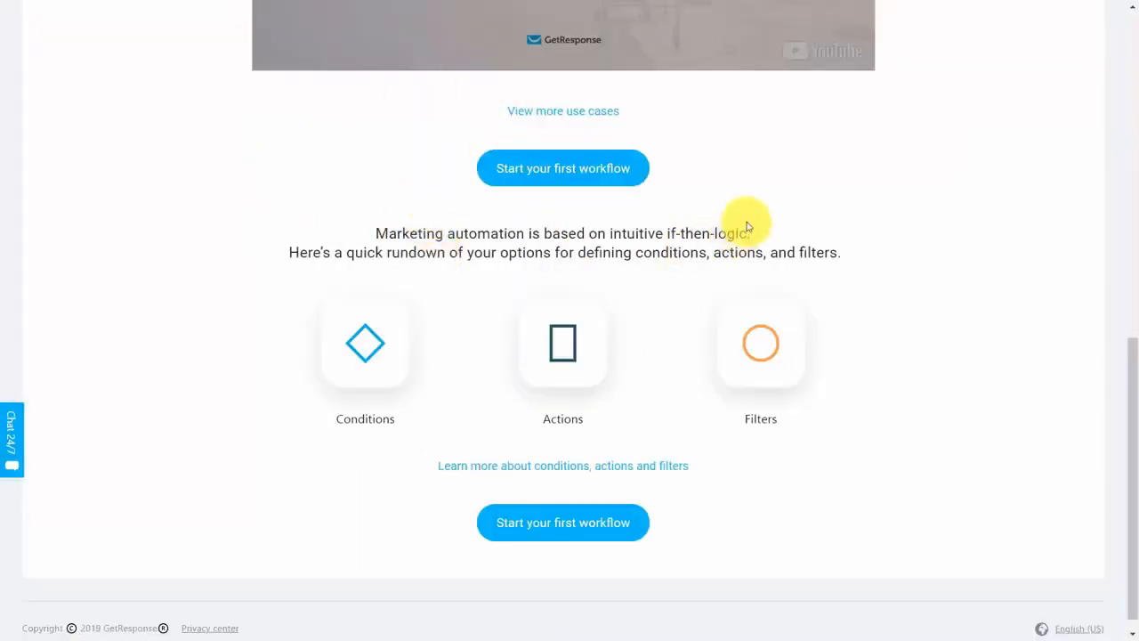
Start the first workflow, browse the automation templates, and examine the full preview of the Affiliate webinar promotion template
{"action": "left_click", "coordinate": [564, 179]}
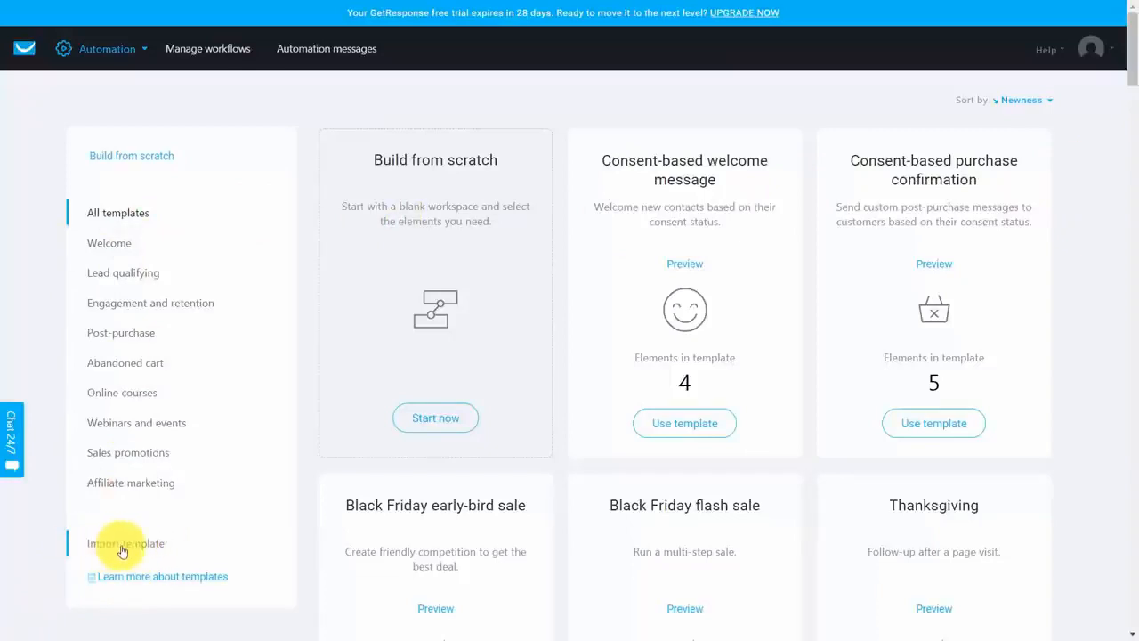
{"action": "scroll", "coordinate": [1072, 348], "scroll_direction": "down", "scroll_amount": 18}
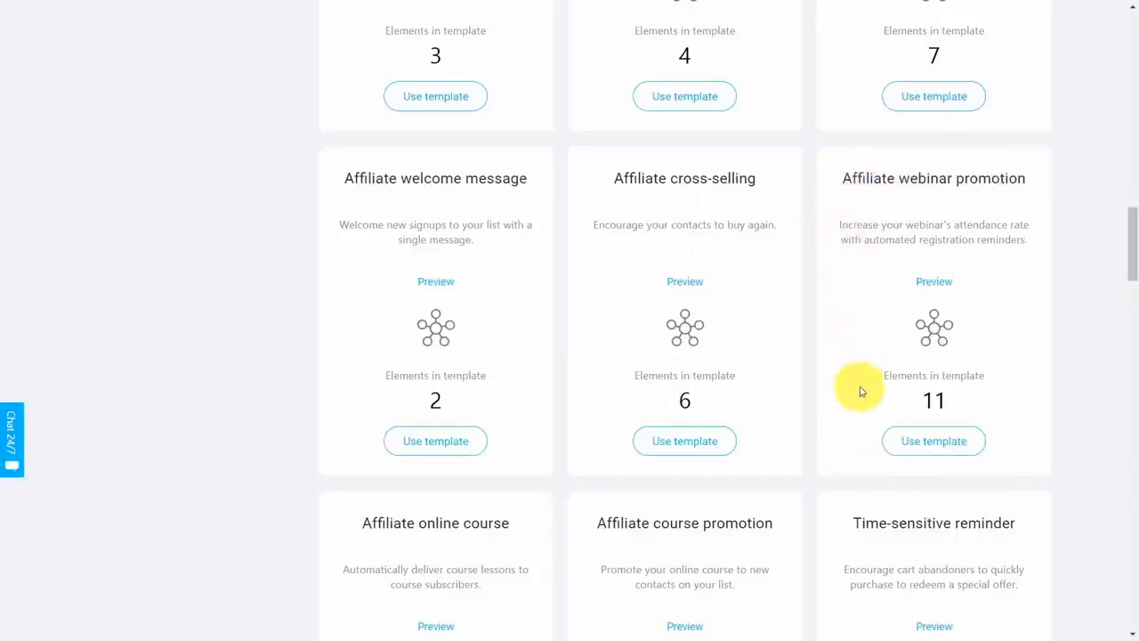
{"action": "left_click", "coordinate": [936, 289]}
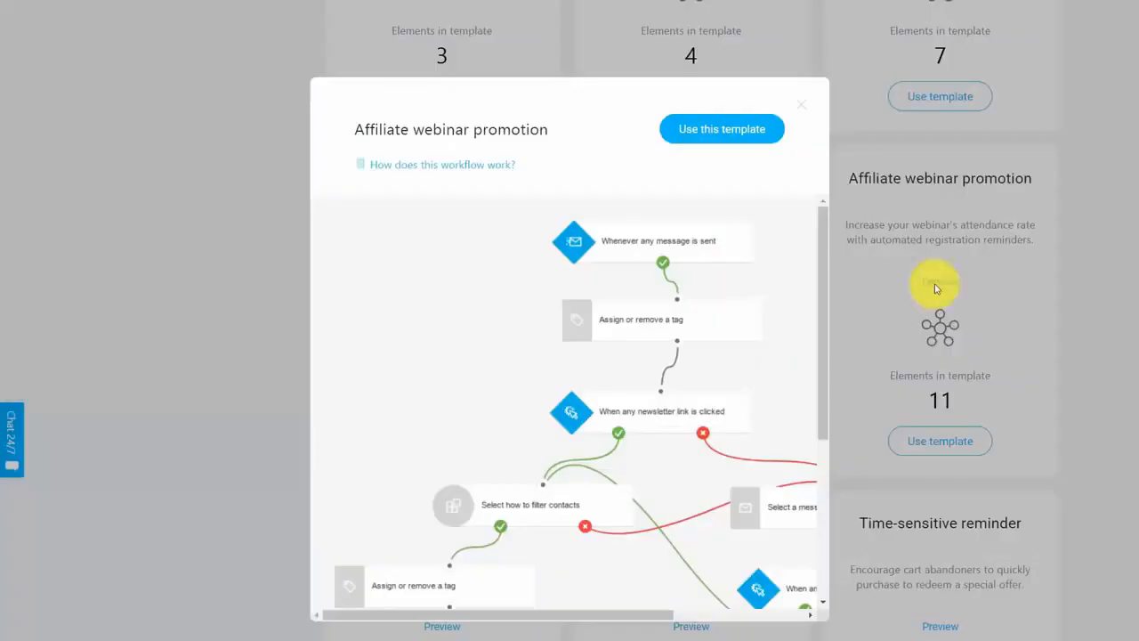
{"action": "scroll", "coordinate": [569, 247], "scroll_direction": "down", "scroll_amount": 1}
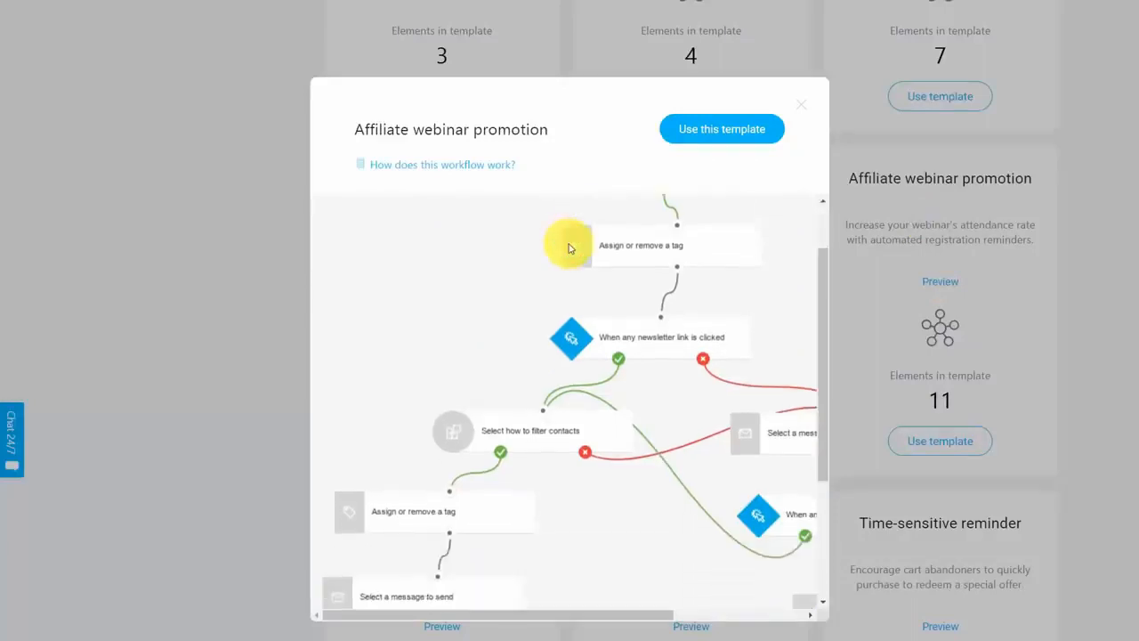
{"action": "scroll", "coordinate": [569, 248], "scroll_direction": "up", "scroll_amount": 1}
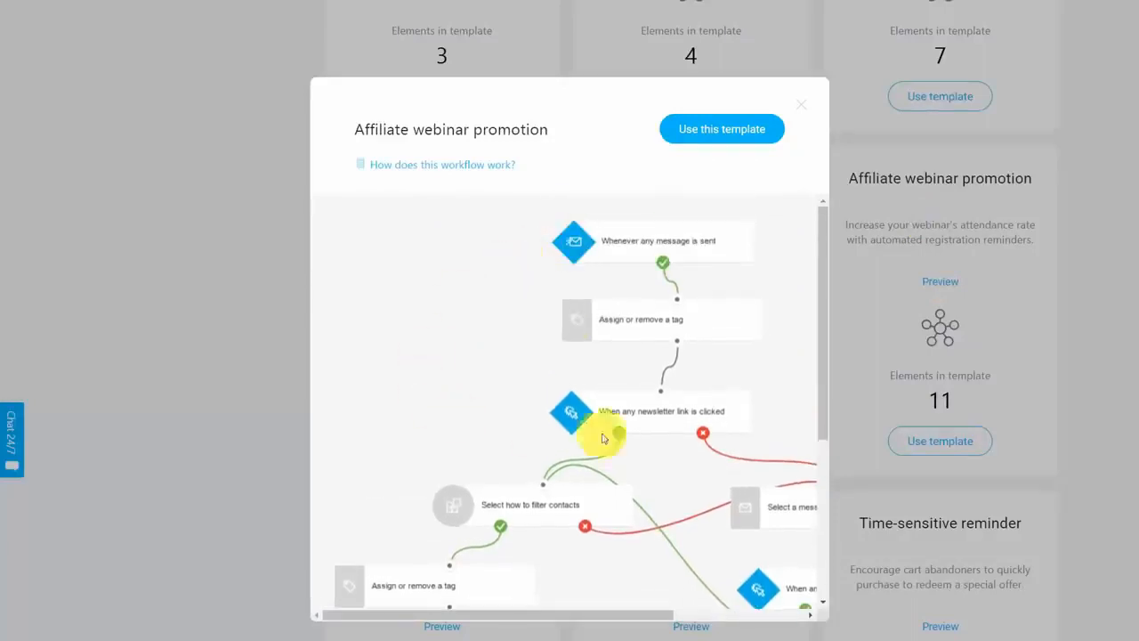
{"action": "scroll", "coordinate": [750, 305], "scroll_direction": "down", "scroll_amount": 1}
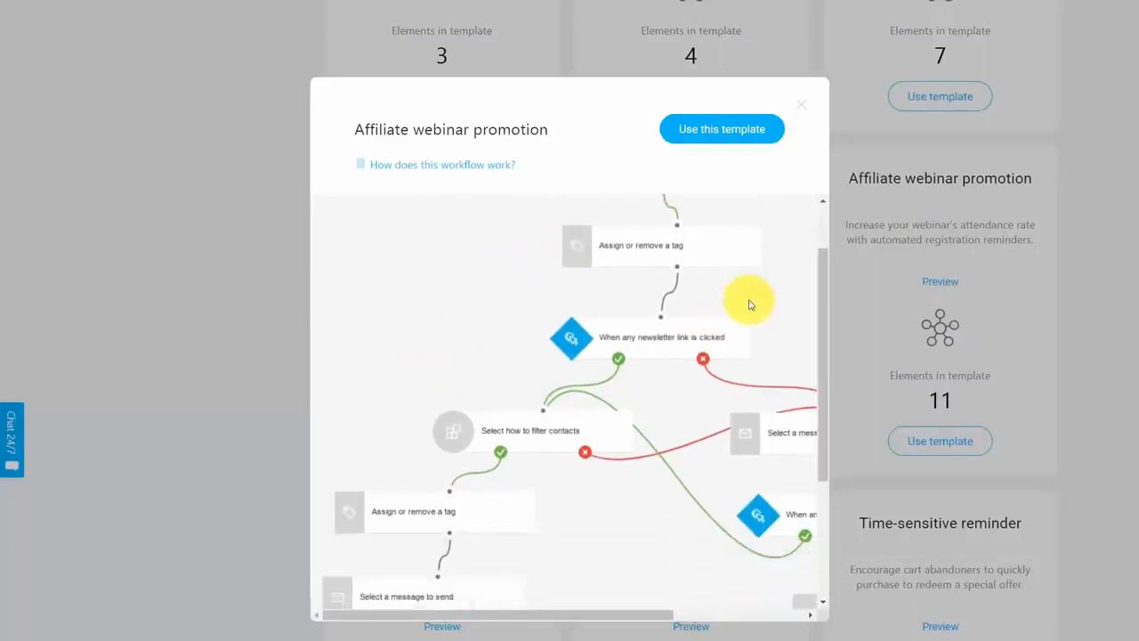
{"action": "scroll", "coordinate": [750, 305], "scroll_direction": "down", "scroll_amount": 3}
{"action": "left_click_drag", "start_coordinate": [603, 615], "coordinate": [735, 614]}
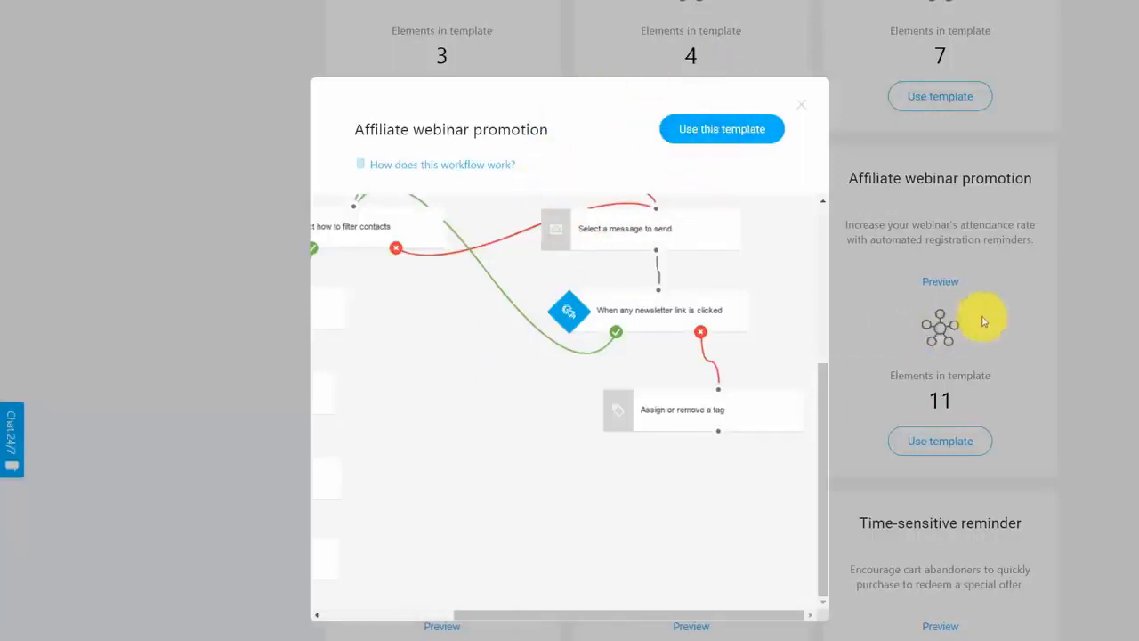
Create a workflow from the Affiliate webinar promotion template and save it without publishing
{"action": "left_click", "coordinate": [703, 133]}
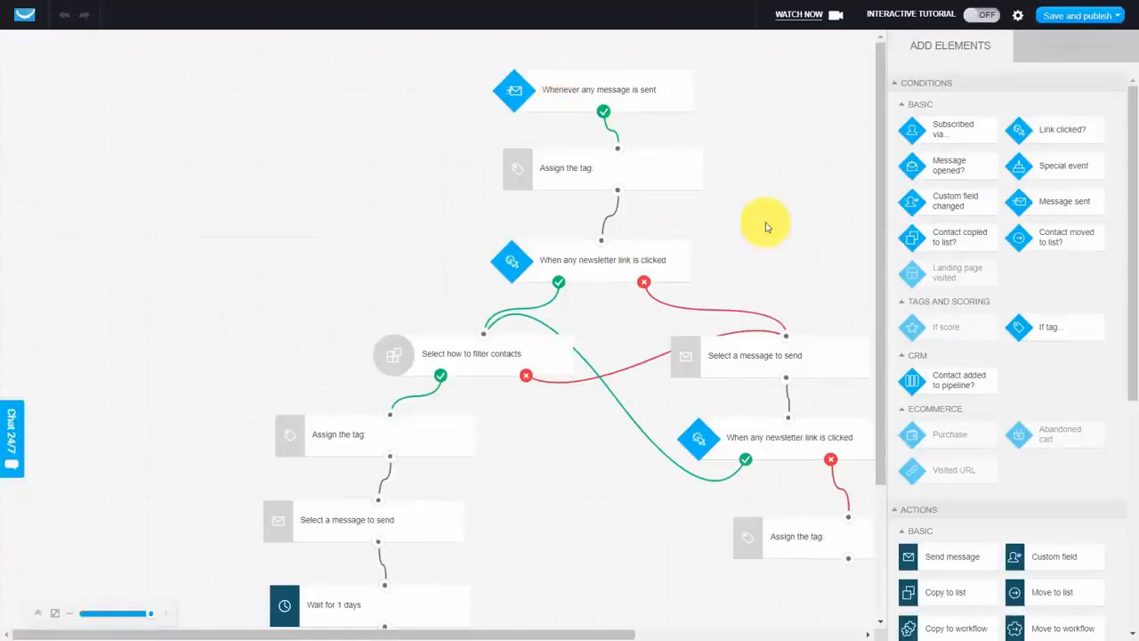
{"action": "left_click", "coordinate": [1123, 22]}
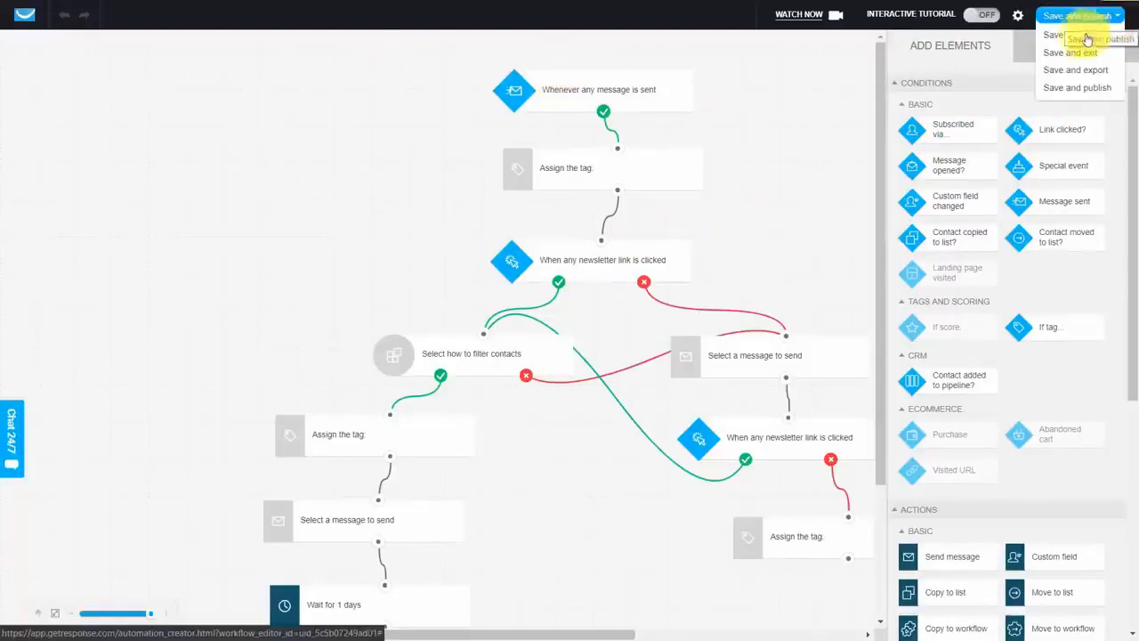
{"action": "left_click", "coordinate": [1054, 38]}
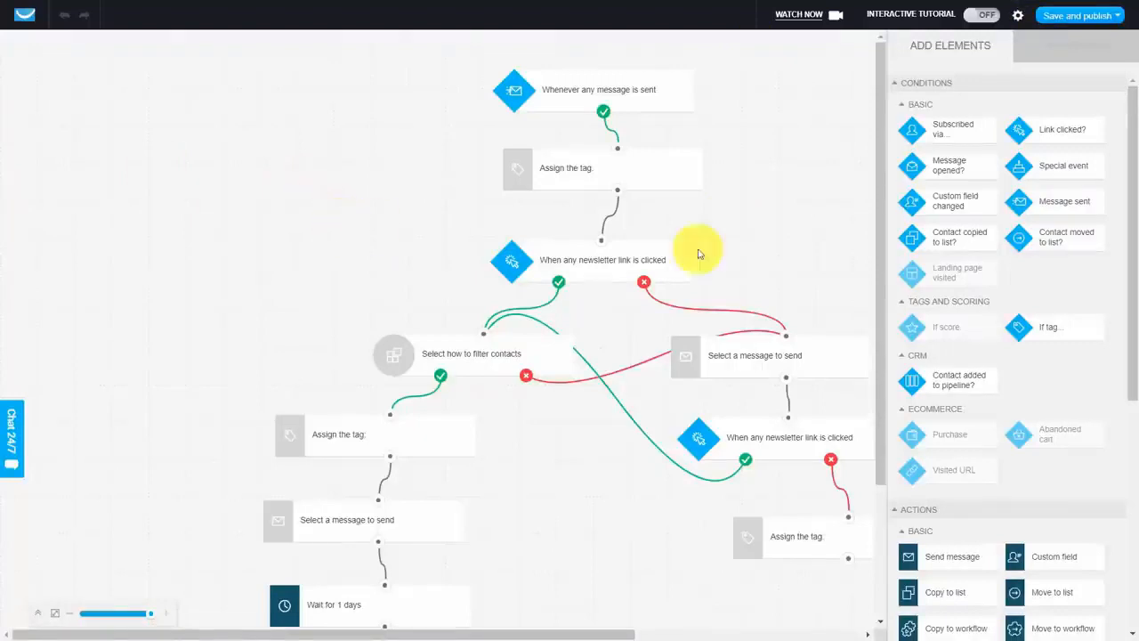
Examine the available actions and filters, and select the first "When any newsletter link is clicked" condition in the workflow
{"action": "scroll", "coordinate": [907, 274], "scroll_direction": "down", "scroll_amount": 5}
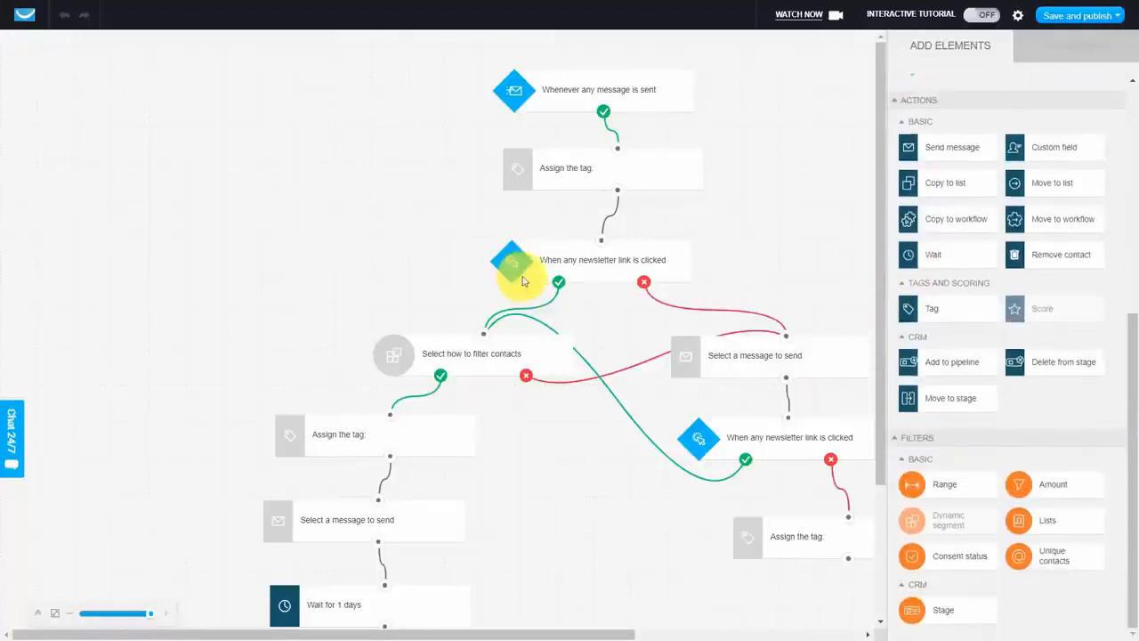
{"action": "left_click", "coordinate": [601, 263]}
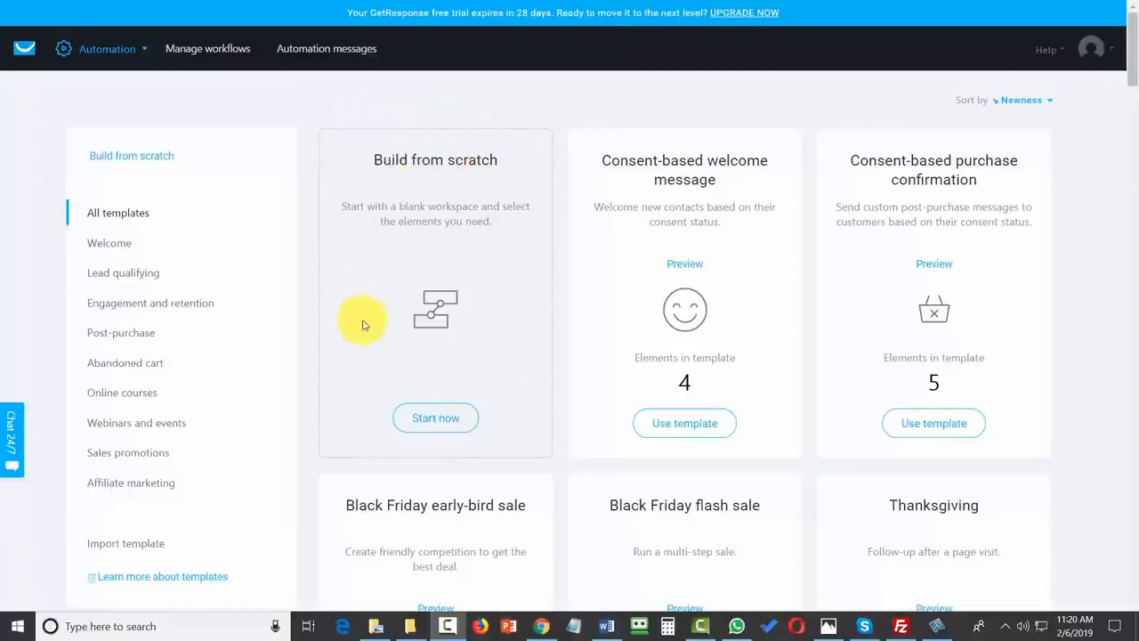
Start building a workflow from scratch, name it "Buyers of Video Tutorials", and review the available starting conditions
{"action": "left_click", "coordinate": [440, 418]}
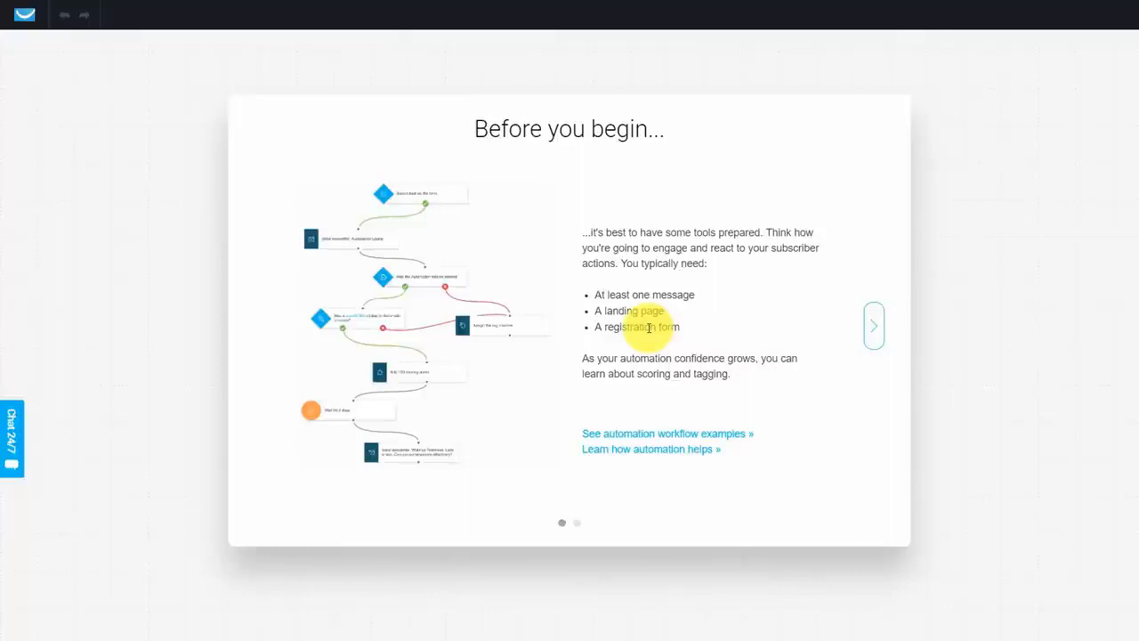
{"action": "left_click", "coordinate": [873, 326]}
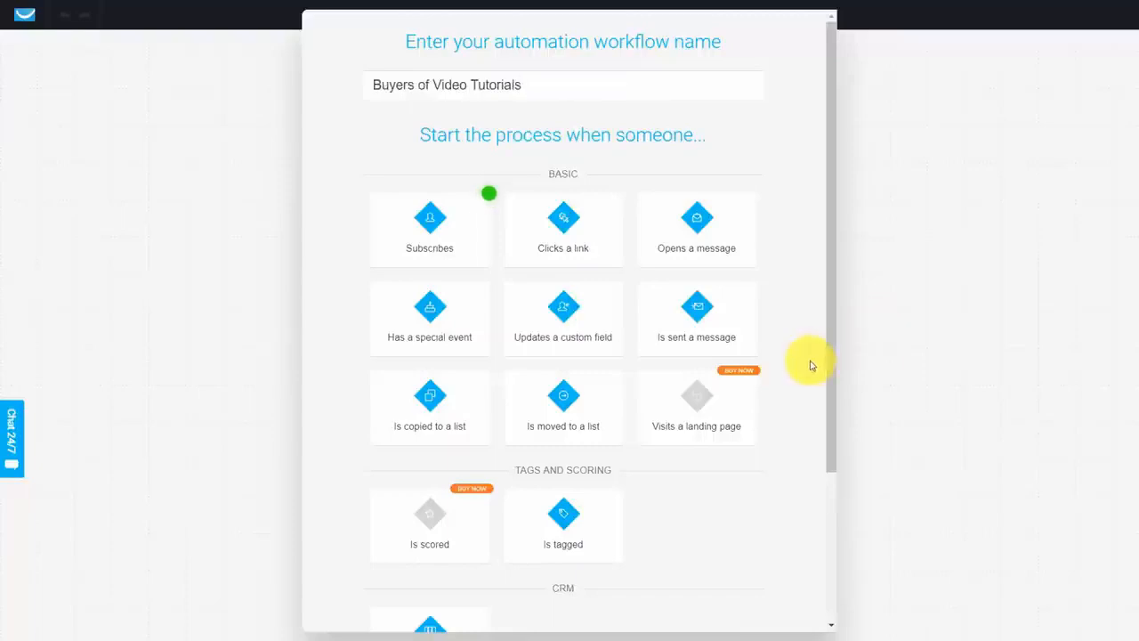
{"action": "scroll", "coordinate": [811, 366], "scroll_direction": "down", "scroll_amount": 3}
{"action": "scroll", "coordinate": [811, 366], "scroll_direction": "up", "scroll_amount": 3}
{"action": "scroll", "coordinate": [810, 365], "scroll_direction": "down", "scroll_amount": 5}
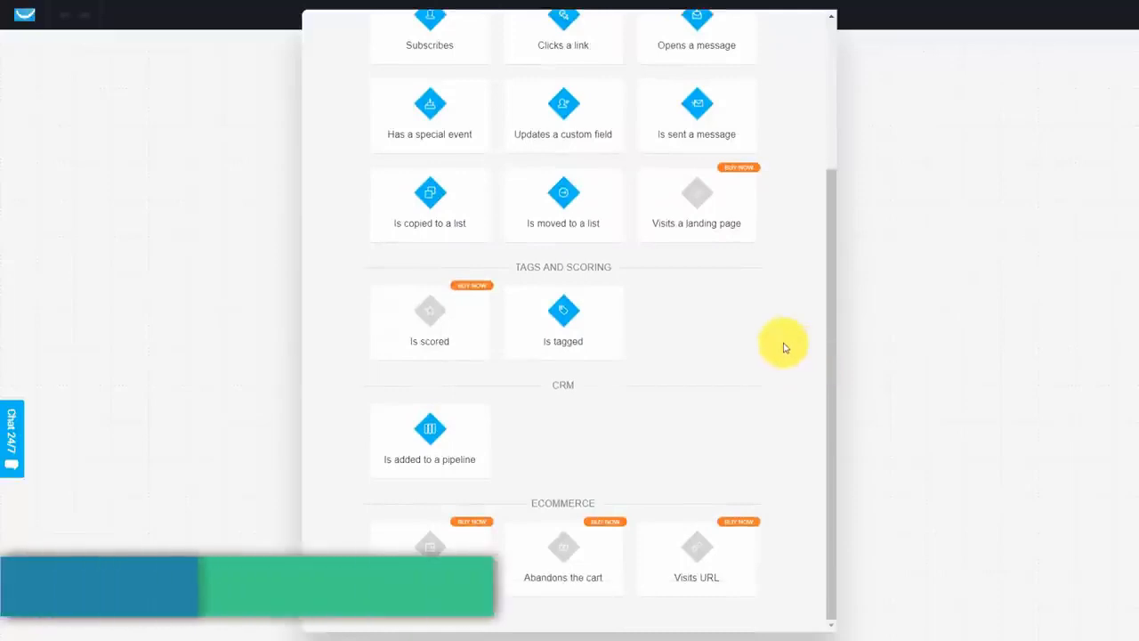
{"action": "scroll", "coordinate": [784, 347], "scroll_direction": "up", "scroll_amount": 5}
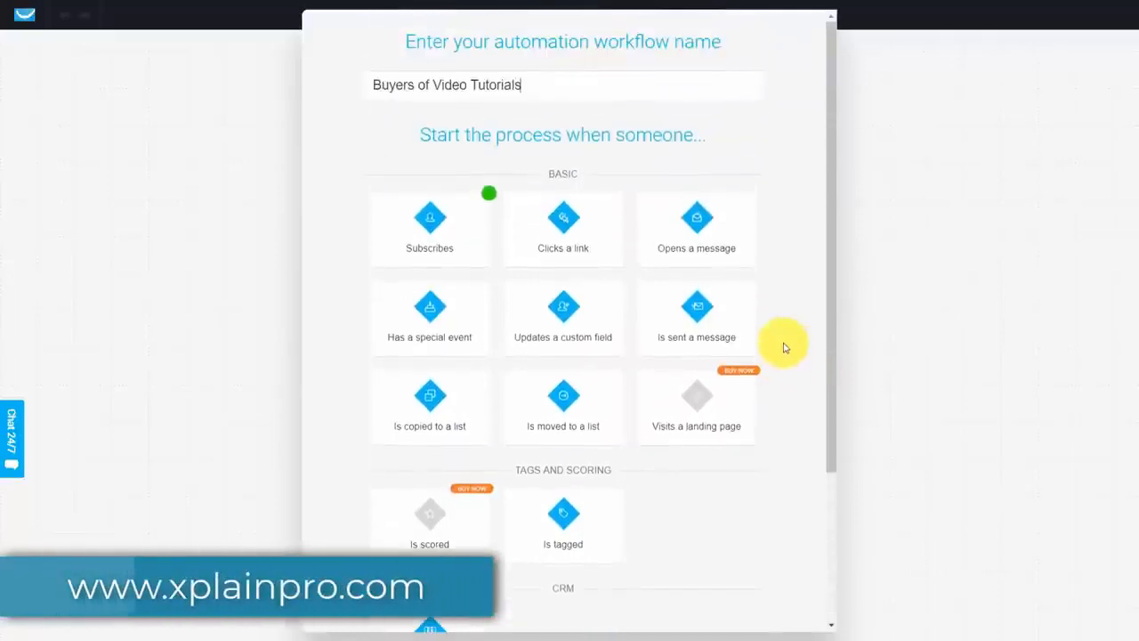
{"action": "mouse_move", "coordinate": [434, 246]}
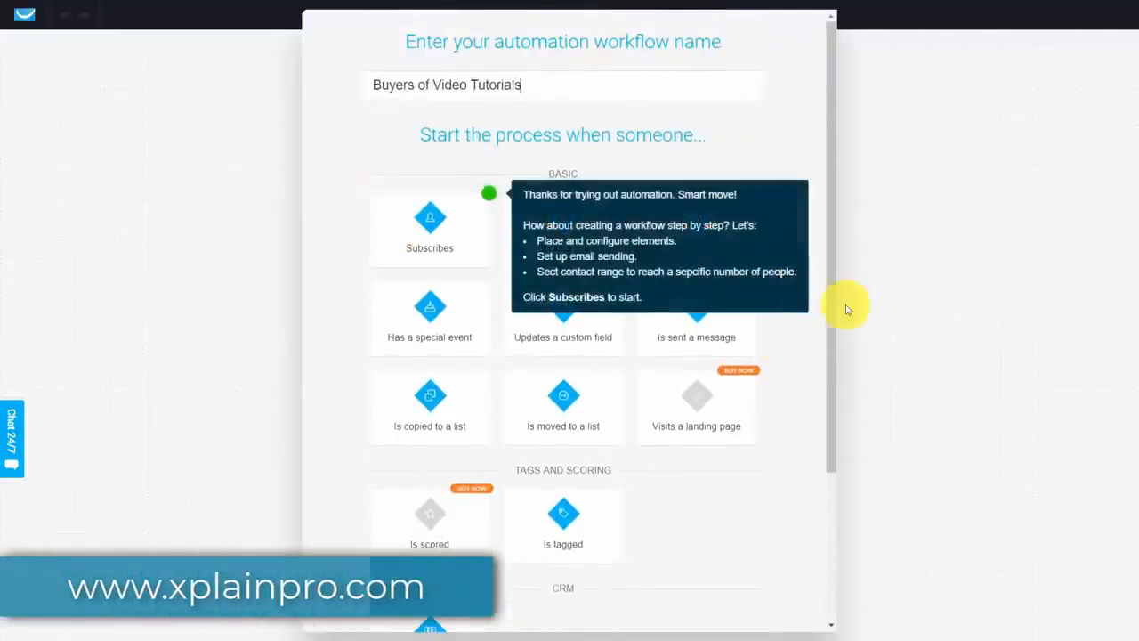
{"action": "scroll", "coordinate": [789, 342], "scroll_direction": "down", "scroll_amount": 3}
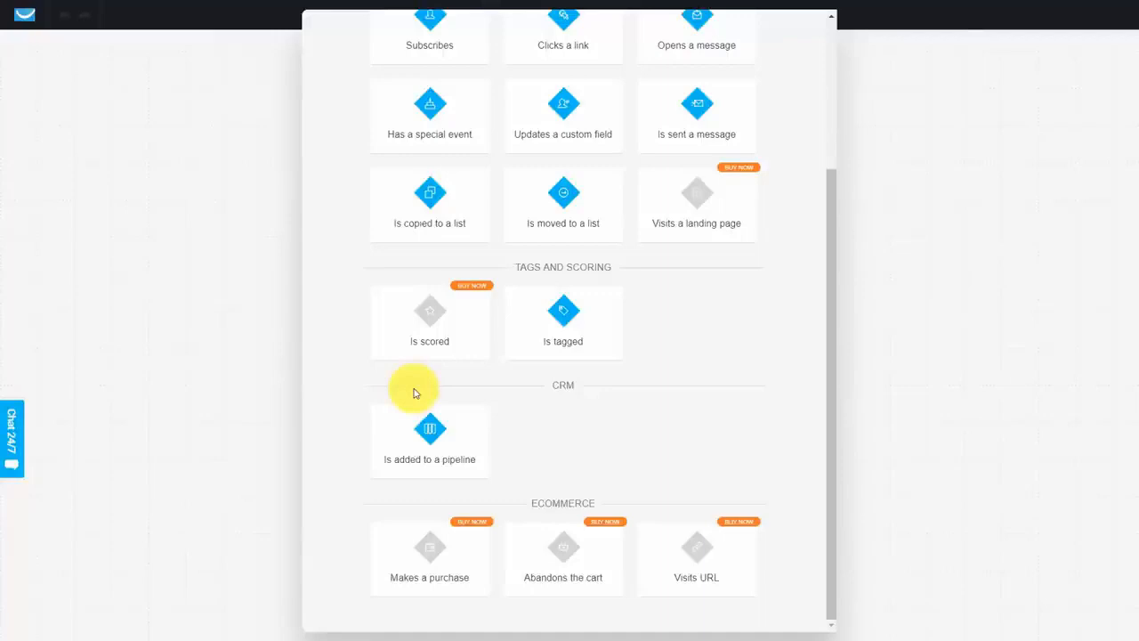
{"action": "scroll", "coordinate": [414, 392], "scroll_direction": "up", "scroll_amount": 3}
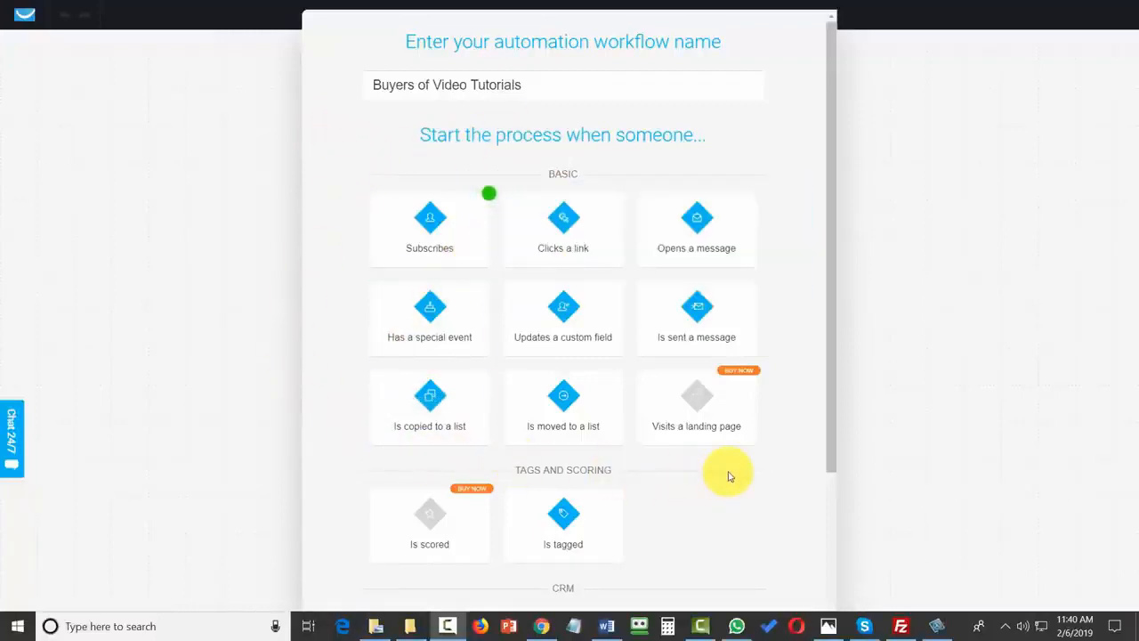
{"action": "mouse_move", "coordinate": [467, 248]}
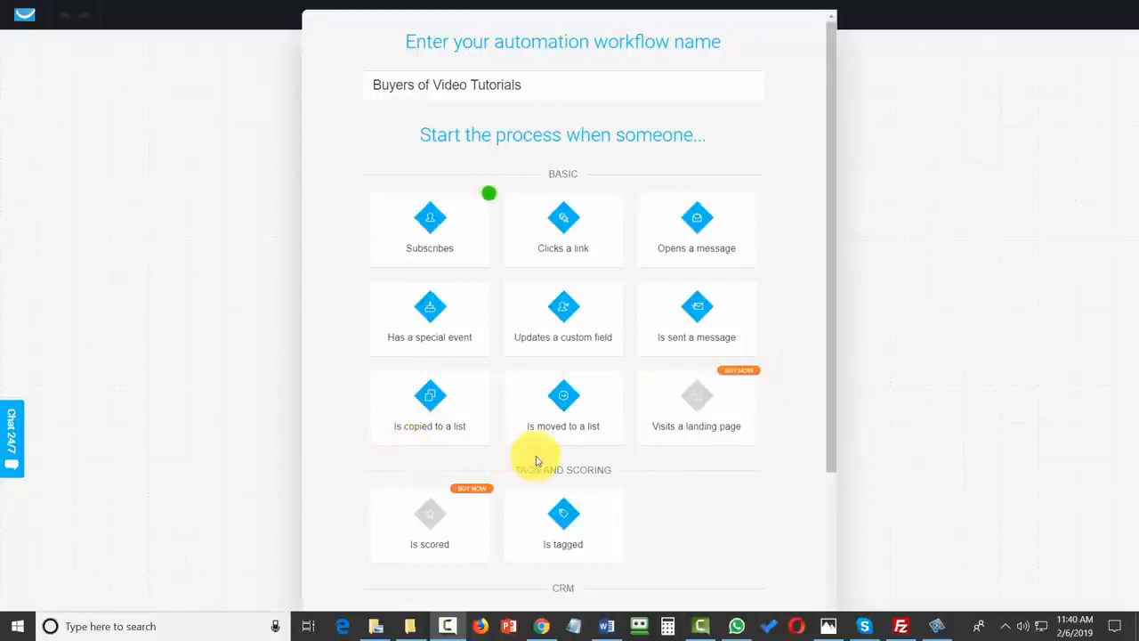
{"action": "mouse_move", "coordinate": [394, 223]}
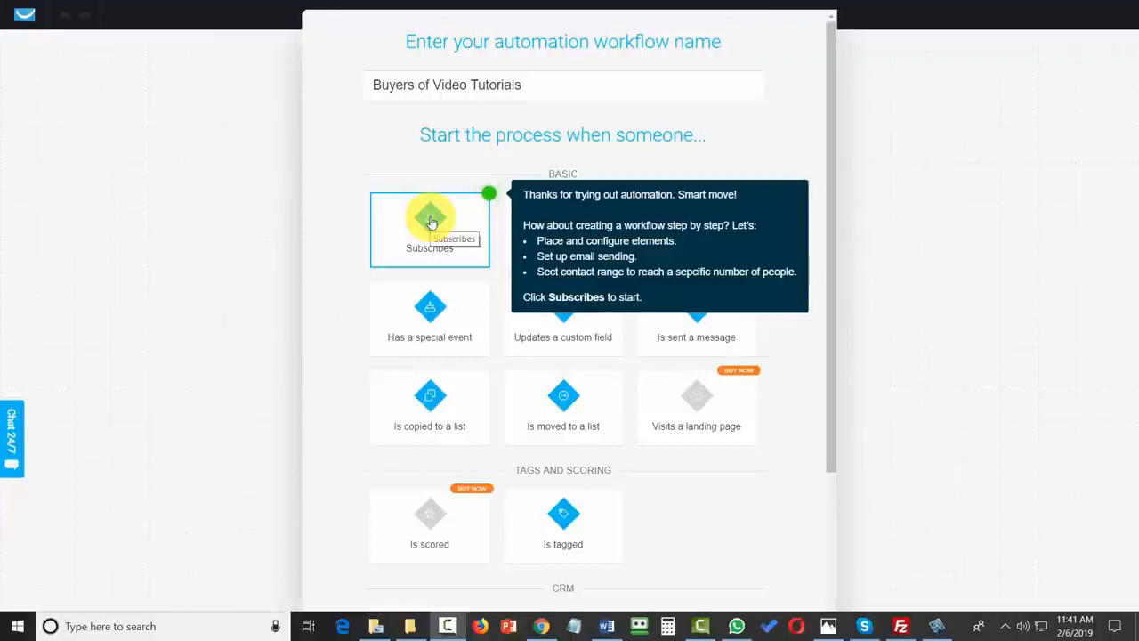
Start the workflow with the Subscribes condition and turn off the interactive tutorial
{"action": "left_click", "coordinate": [431, 223]}
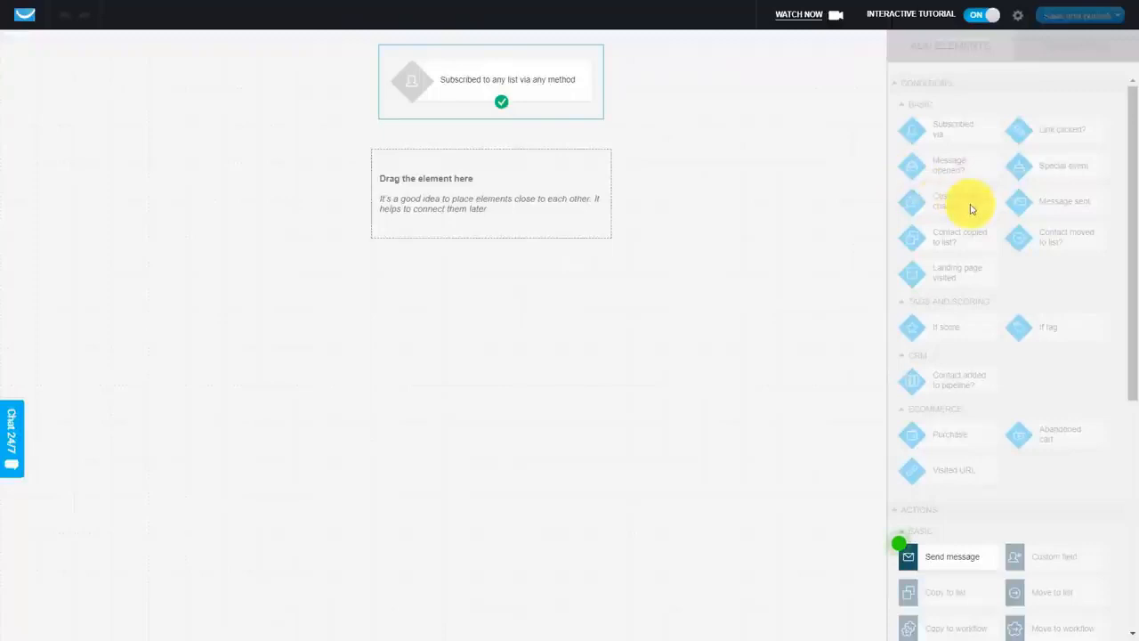
{"action": "scroll", "coordinate": [969, 208], "scroll_direction": "down", "scroll_amount": 3}
{"action": "left_click", "coordinate": [984, 15]}
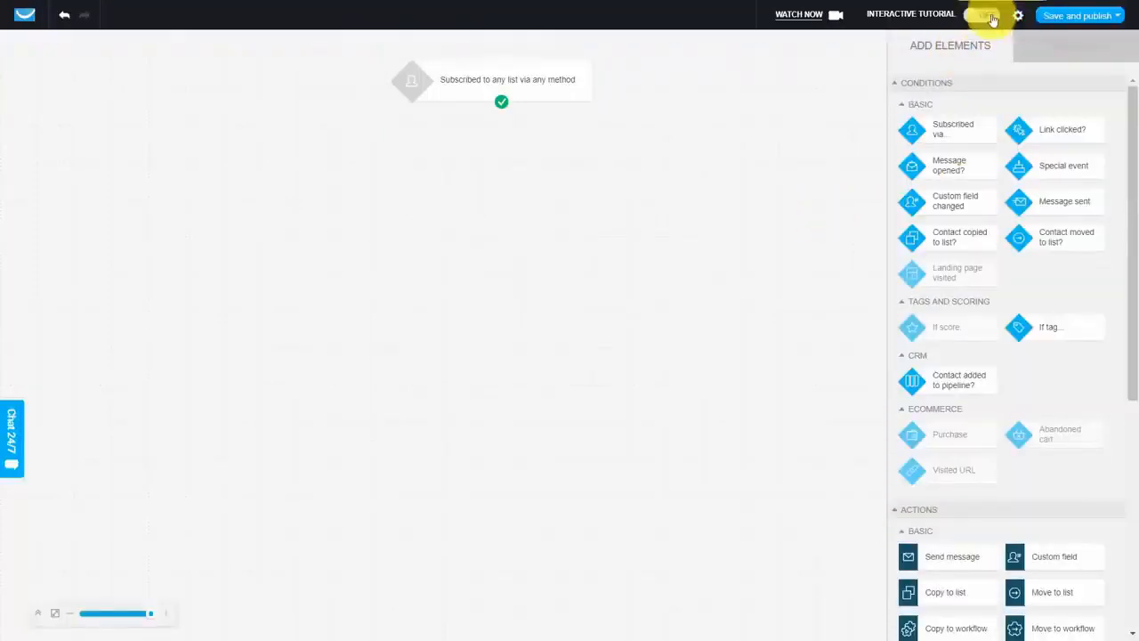
Check the properties of the "Subscribed to any list via any method" condition and delete it from the workspace
{"action": "left_click", "coordinate": [504, 82]}
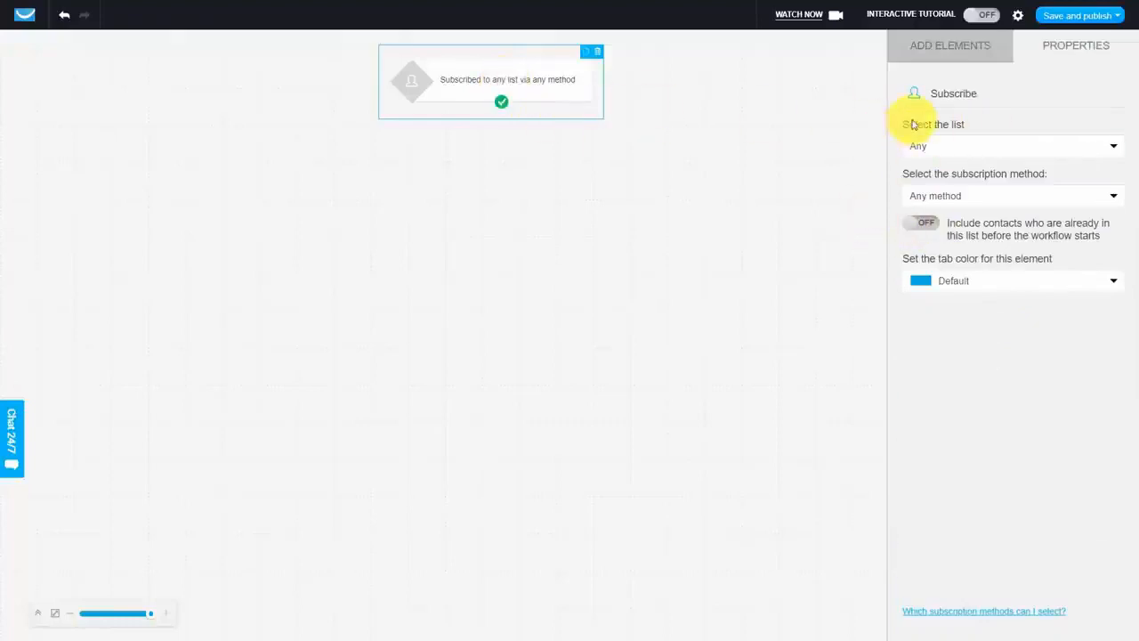
{"action": "left_click", "coordinate": [938, 46]}
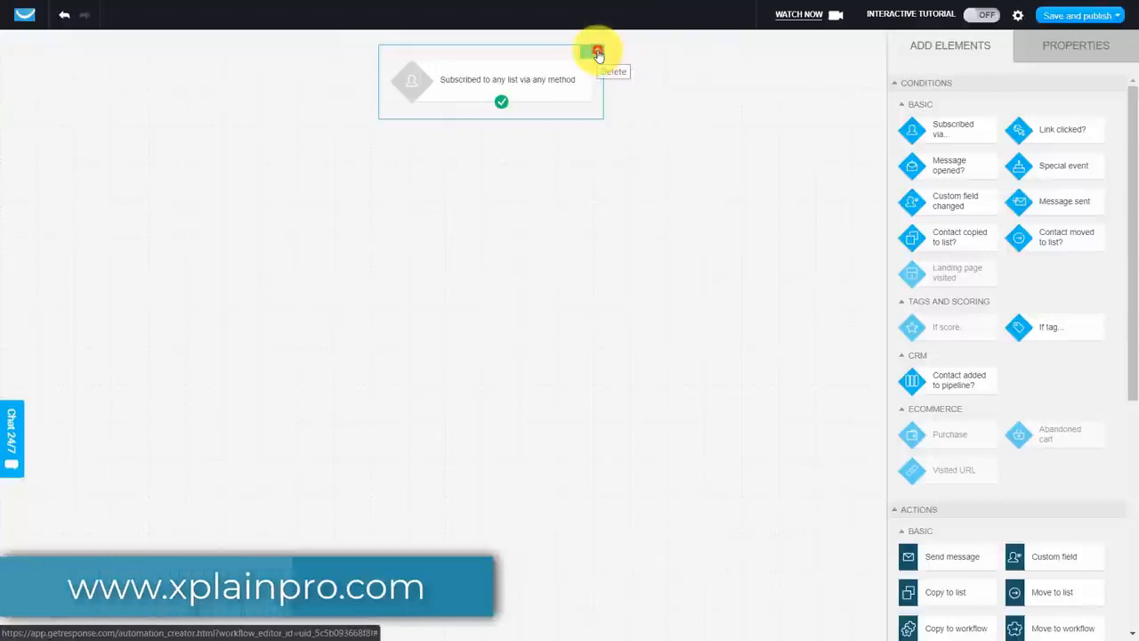
{"action": "left_click", "coordinate": [597, 54]}
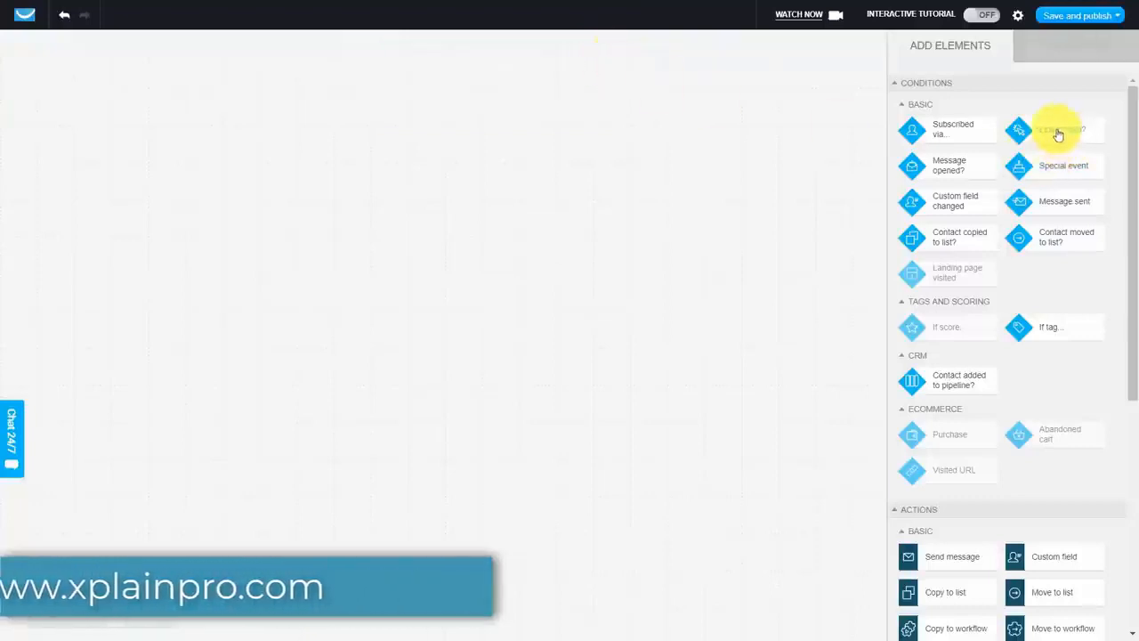
Add a "Link clicked?" condition and delete it, and place a Special event condition that tracks the birthdate custom field
{"action": "left_click_drag", "start_coordinate": [1058, 133], "coordinate": [506, 71]}
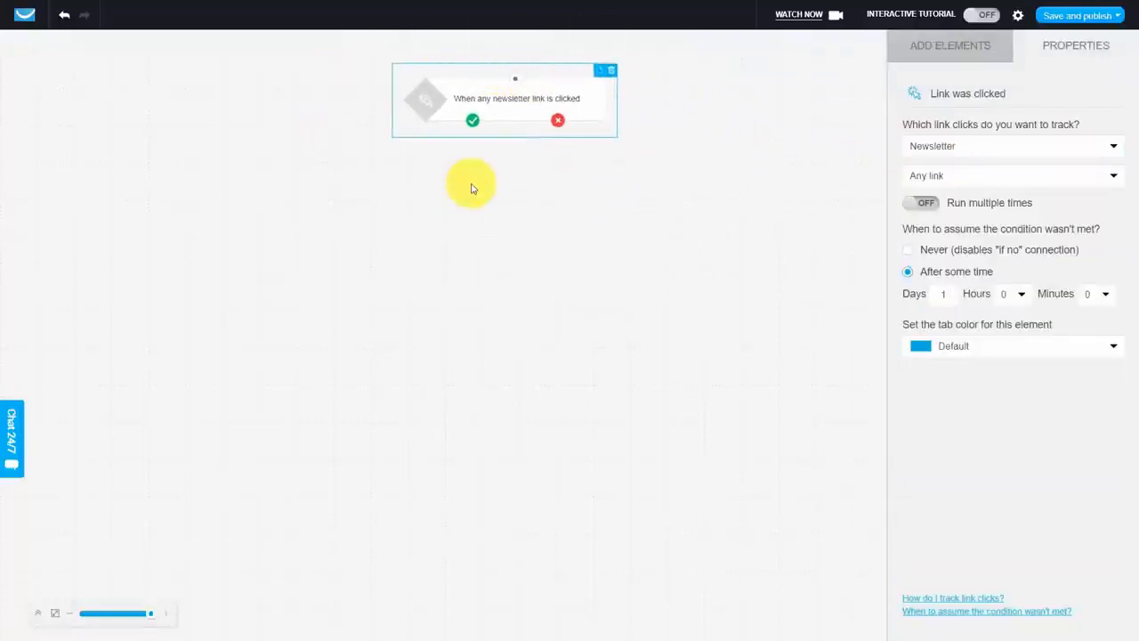
{"action": "key", "text": "Delete"}
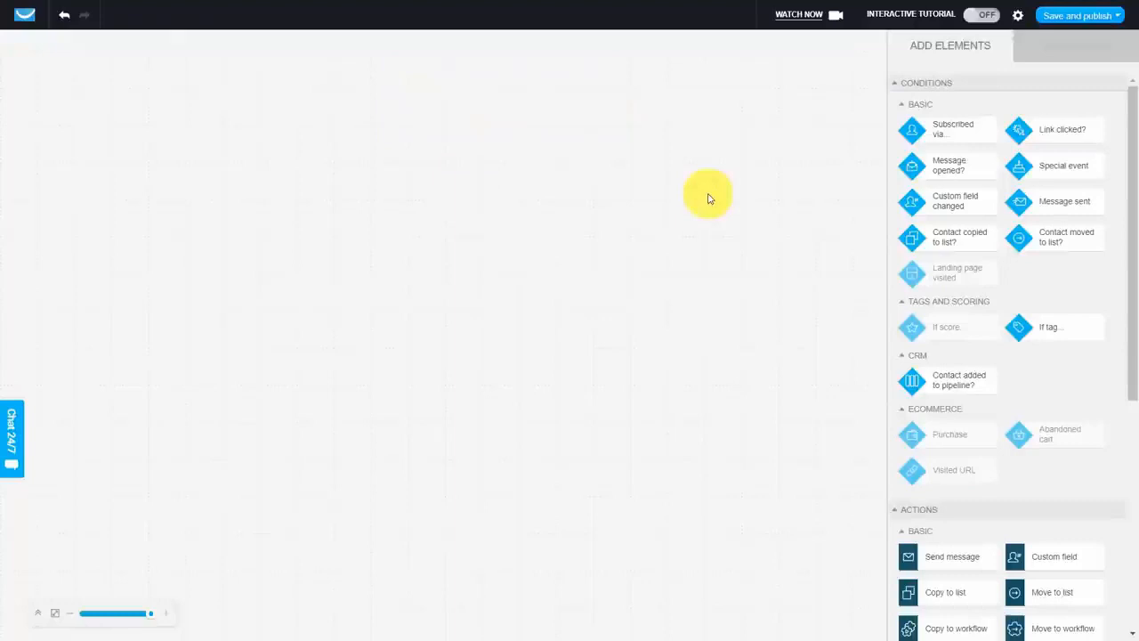
{"action": "left_click_drag", "start_coordinate": [1052, 164], "coordinate": [628, 116]}
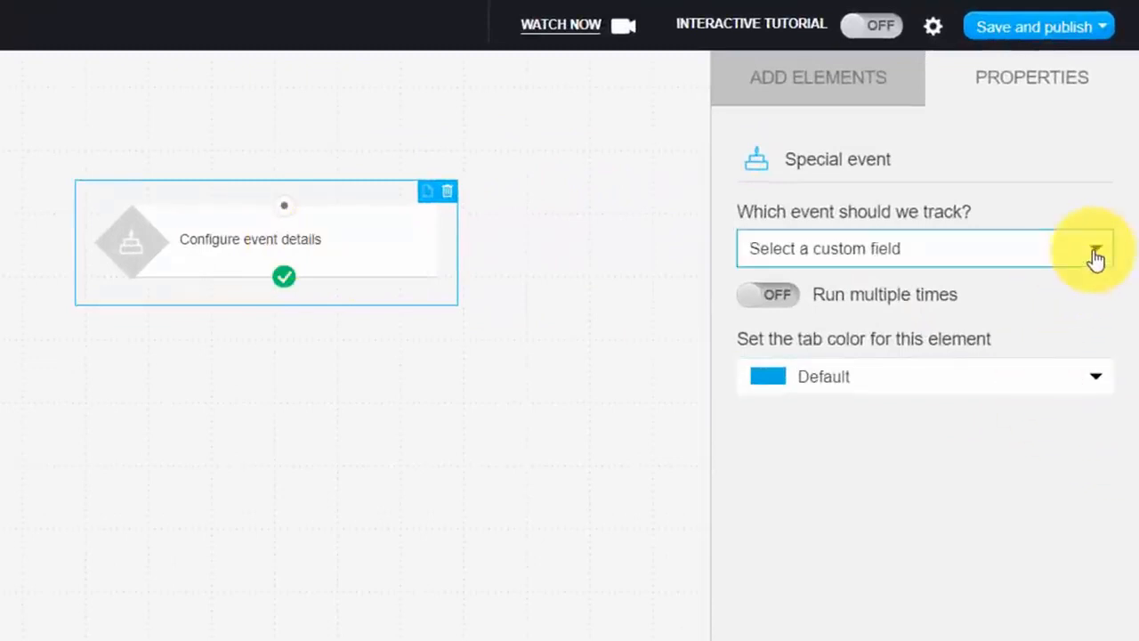
{"action": "left_click", "coordinate": [1095, 256]}
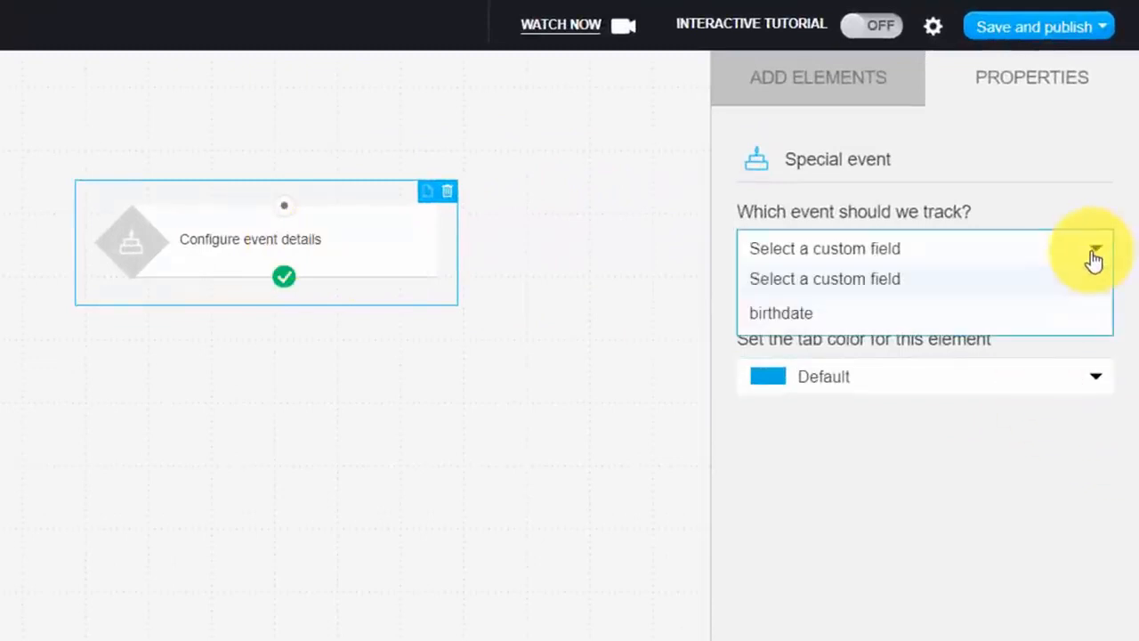
{"action": "left_click", "coordinate": [773, 318]}
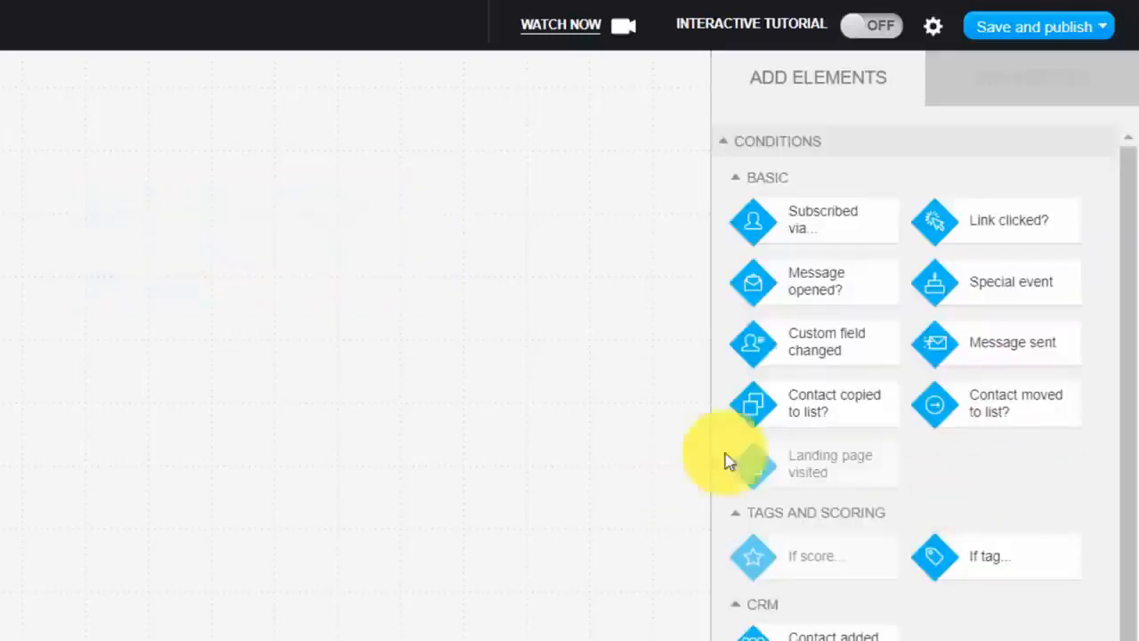
Check the upgrade needed for the "Landing page visited" condition and compare the pricing packages and their features
{"action": "mouse_move", "coordinate": [795, 466]}
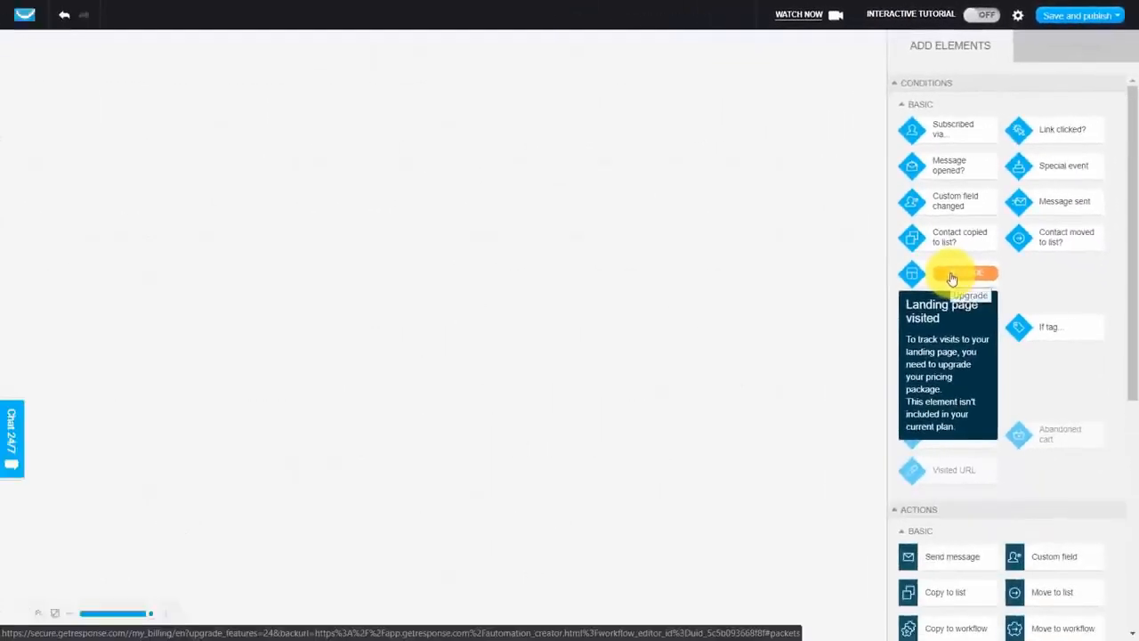
{"action": "left_click", "coordinate": [951, 277]}
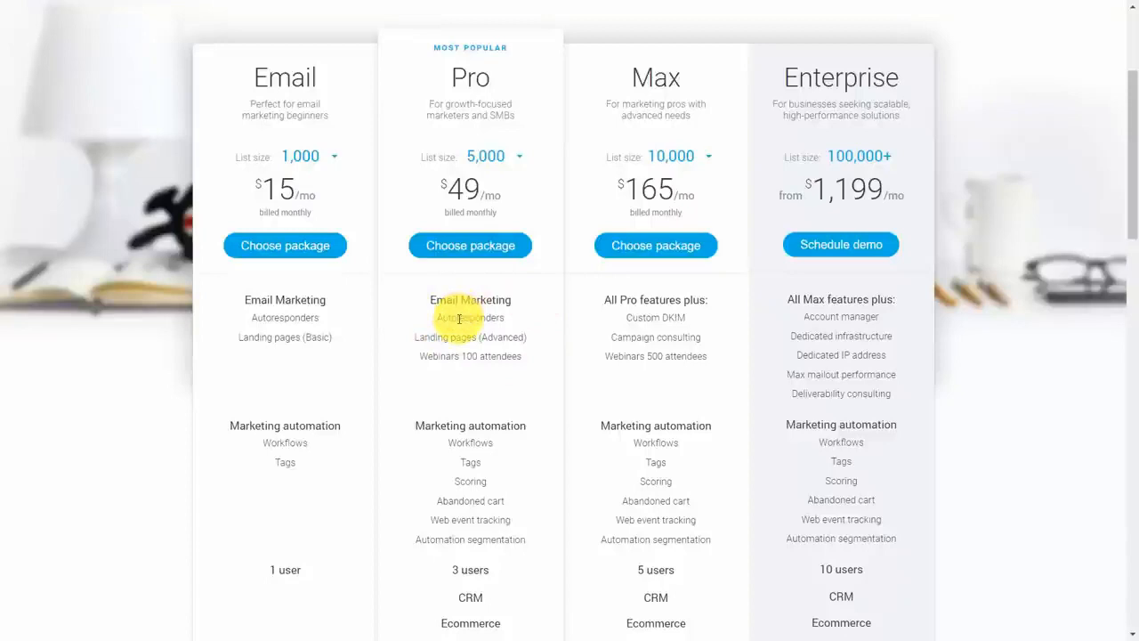
{"action": "scroll", "coordinate": [459, 319], "scroll_direction": "down", "scroll_amount": 2}
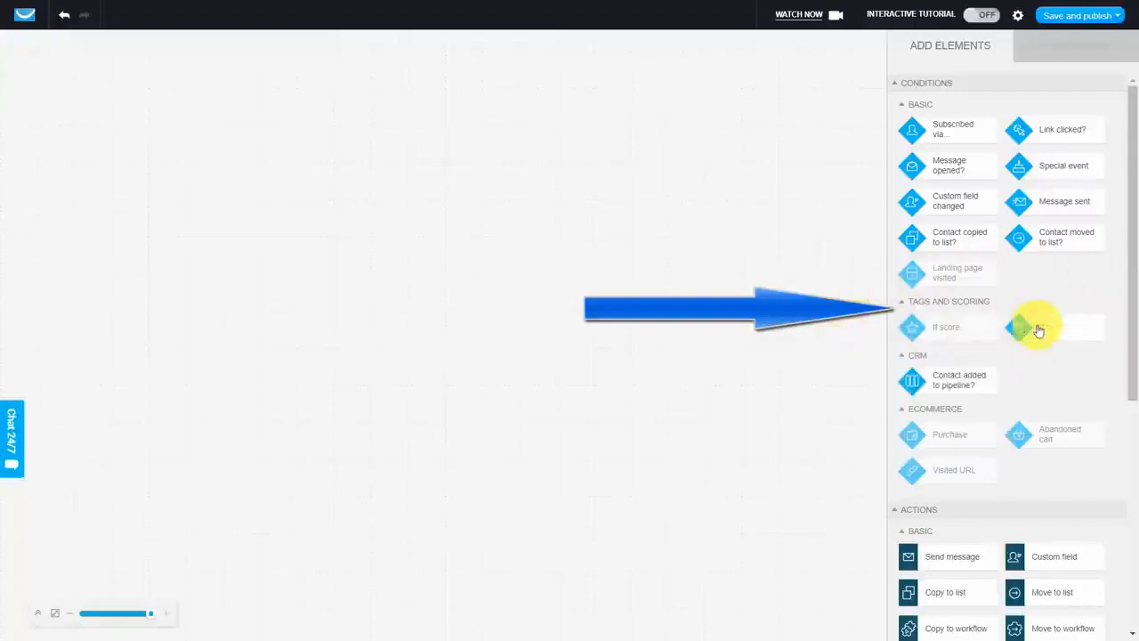
Add an "If tag..." condition to the workspace and create the tag purchased_tutorials for it
{"action": "left_click_drag", "start_coordinate": [1052, 326], "coordinate": [456, 81]}
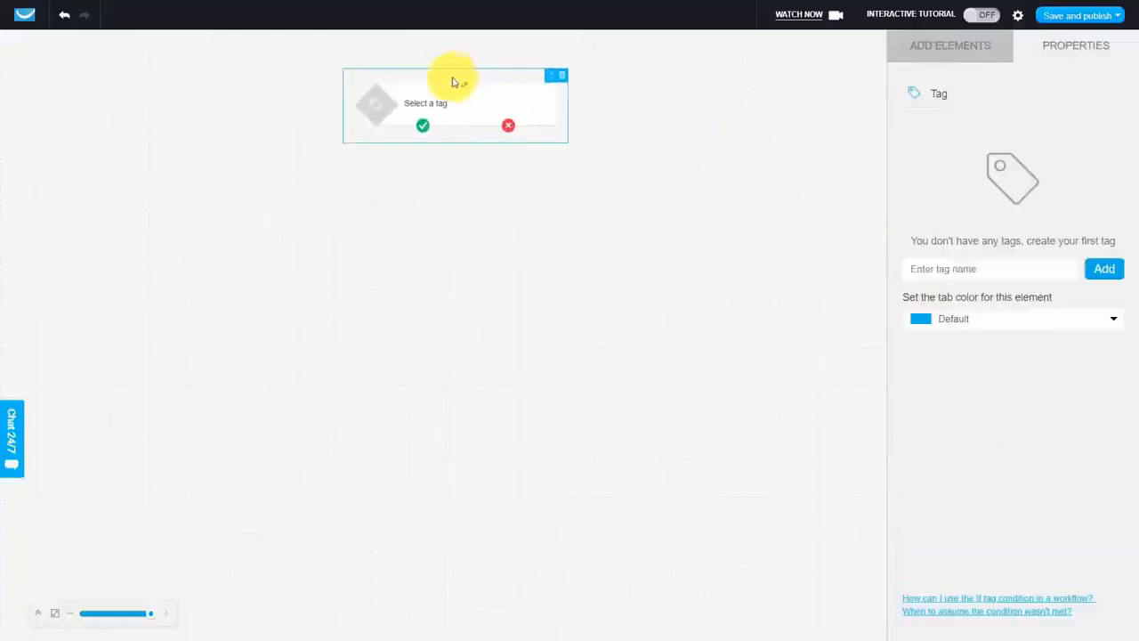
{"action": "left_click", "coordinate": [932, 269]}
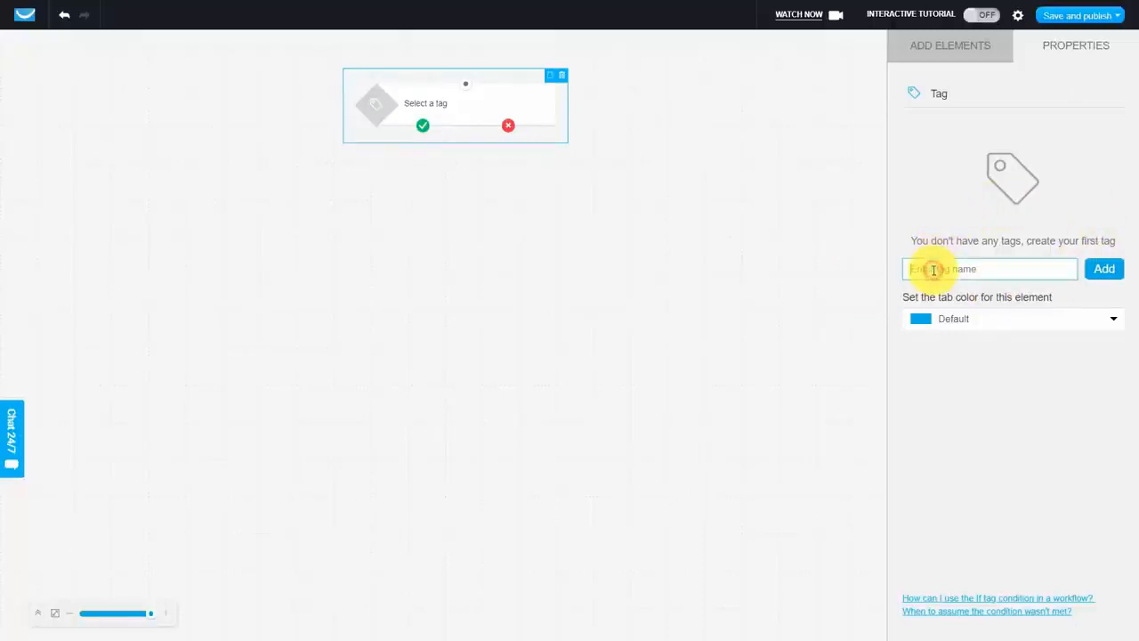
{"action": "type", "text": "purchased_tutorials"}
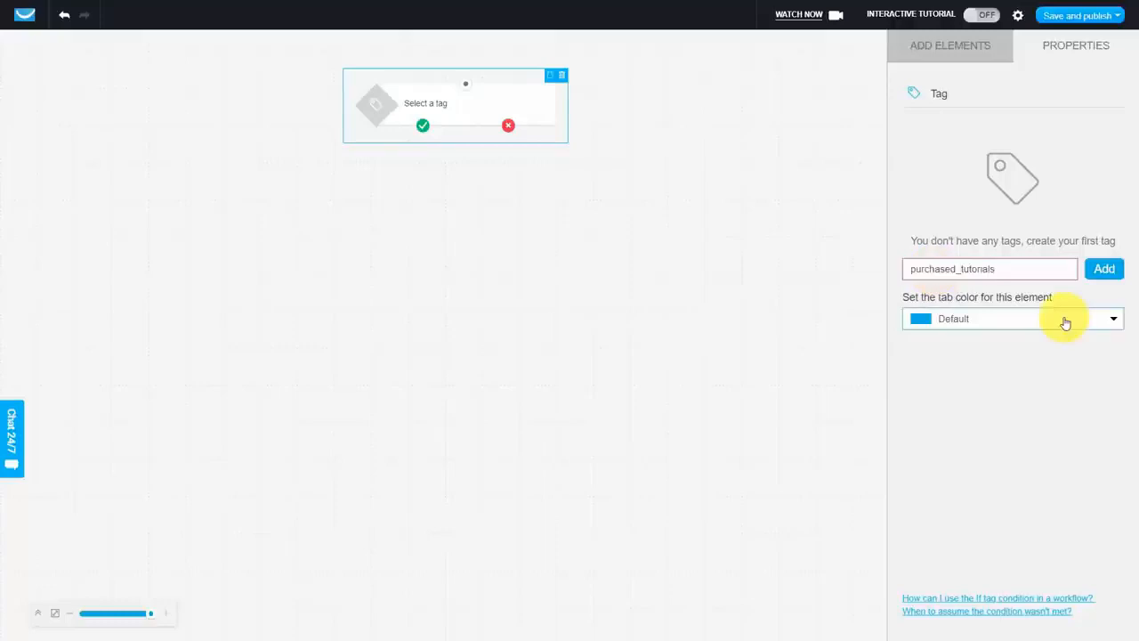
{"action": "left_click", "coordinate": [1101, 270]}
{"action": "left_click", "coordinate": [572, 193]}
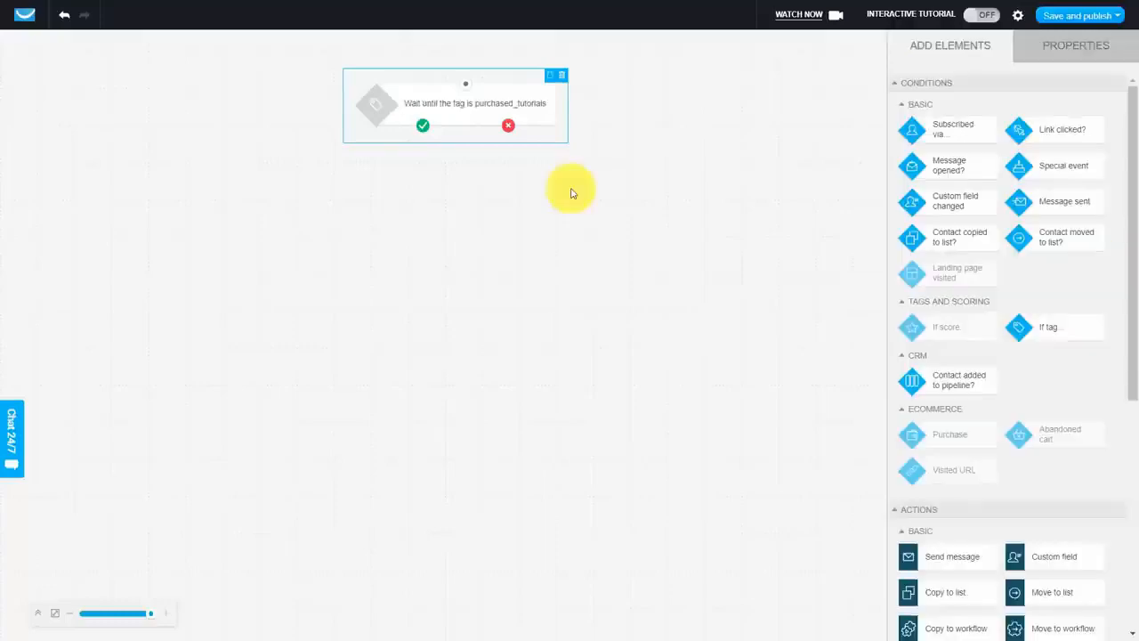
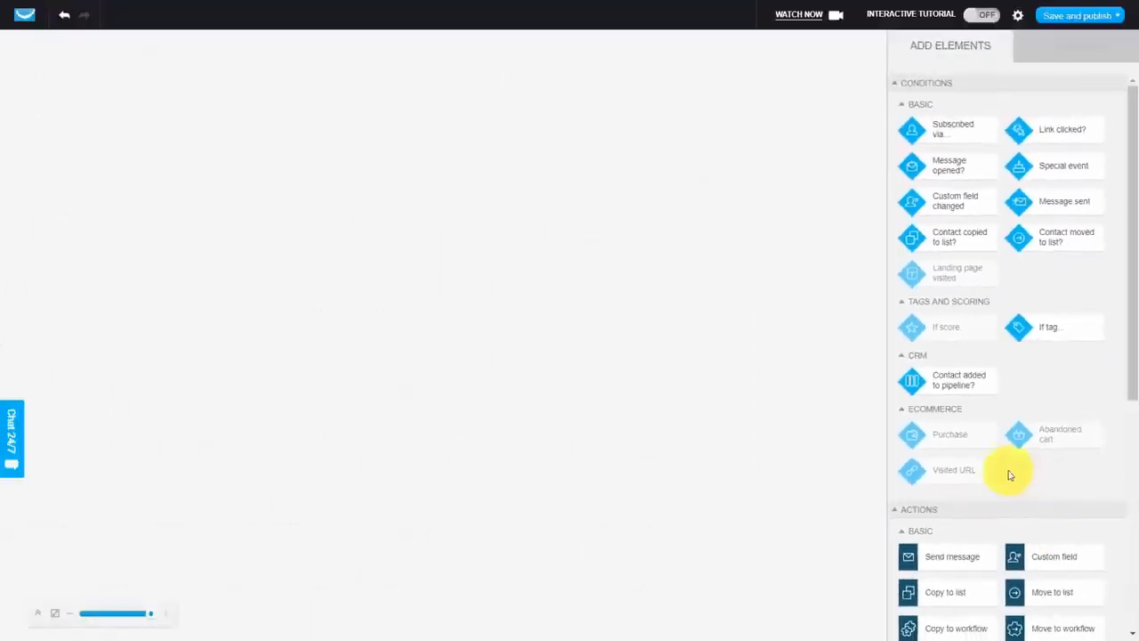
Place a "Subscribed via..." condition on the empty workspace and review the available conditions and actions
{"action": "mouse_move", "coordinate": [959, 445]}
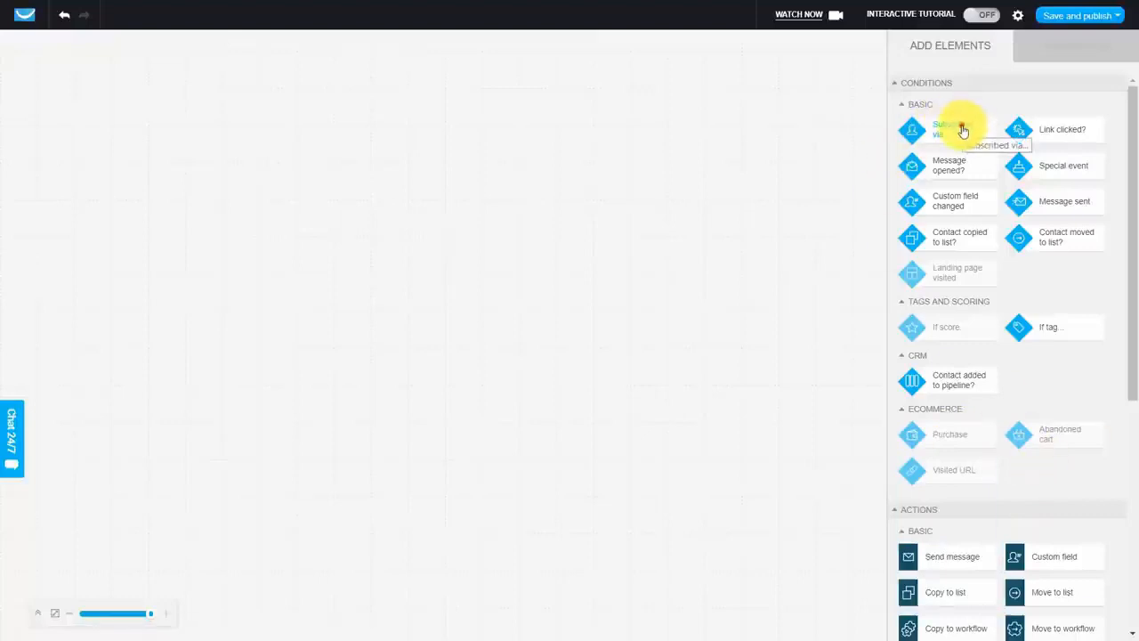
{"action": "left_click_drag", "start_coordinate": [962, 130], "coordinate": [504, 107]}
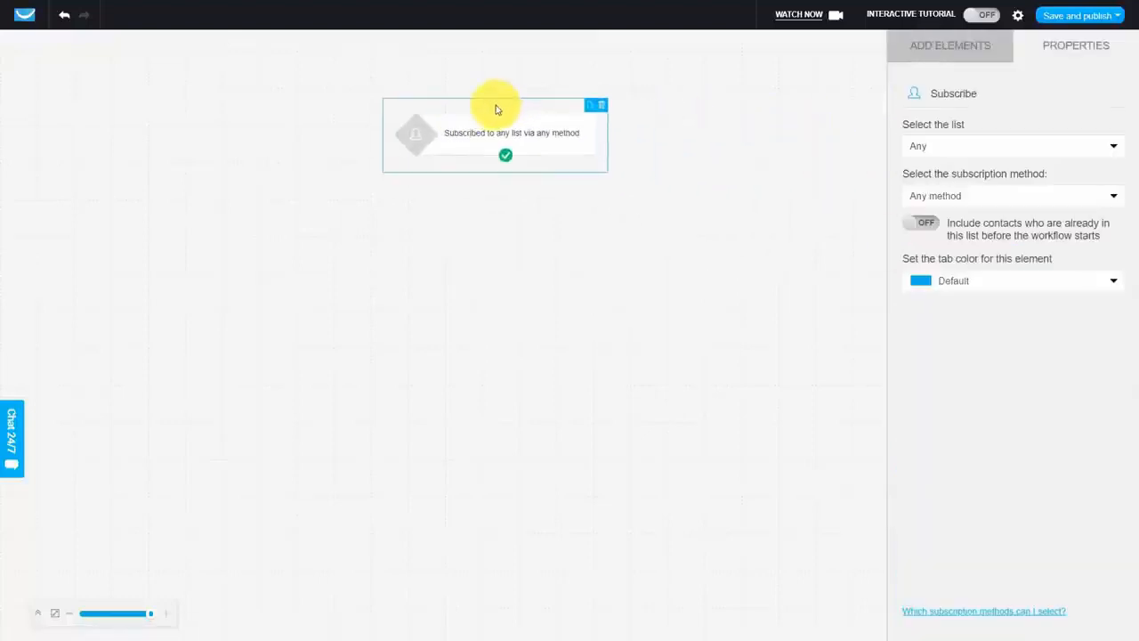
{"action": "left_click", "coordinate": [948, 52]}
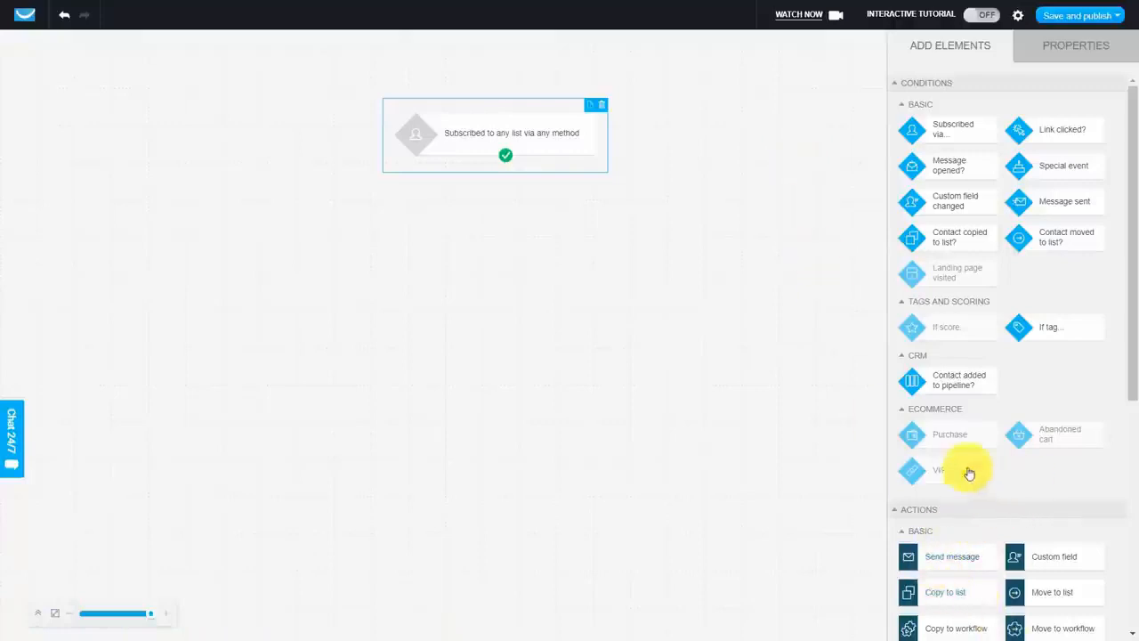
{"action": "mouse_move", "coordinate": [1063, 444]}
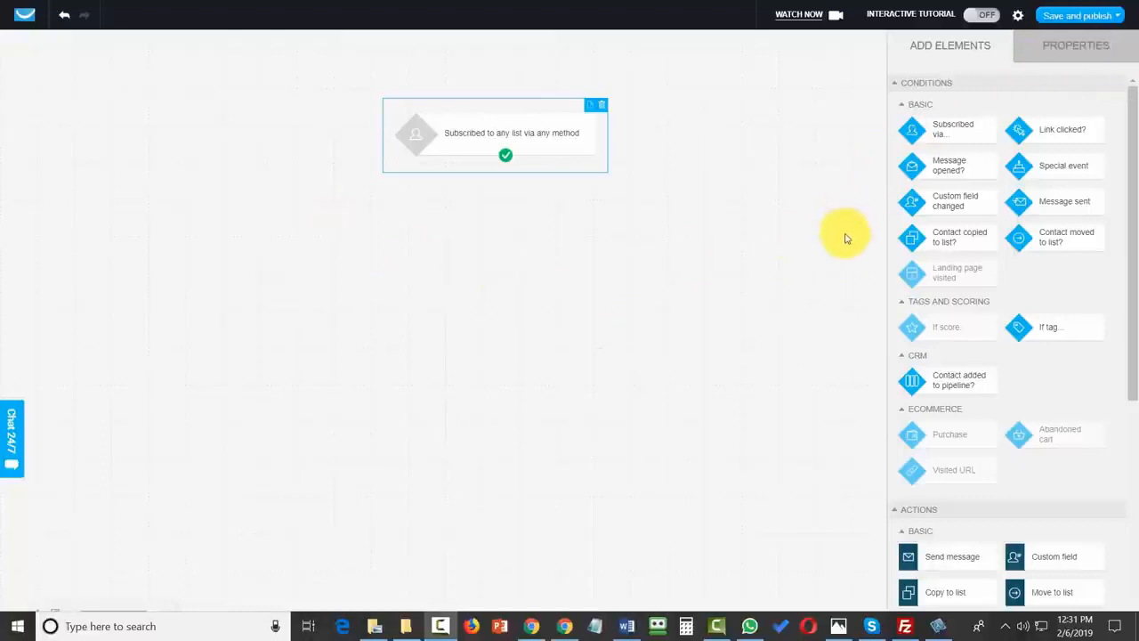
Set the Subscribe condition to a specific list and a specific landing page, including existing contacts, and delete the condition
{"action": "left_click", "coordinate": [509, 132]}
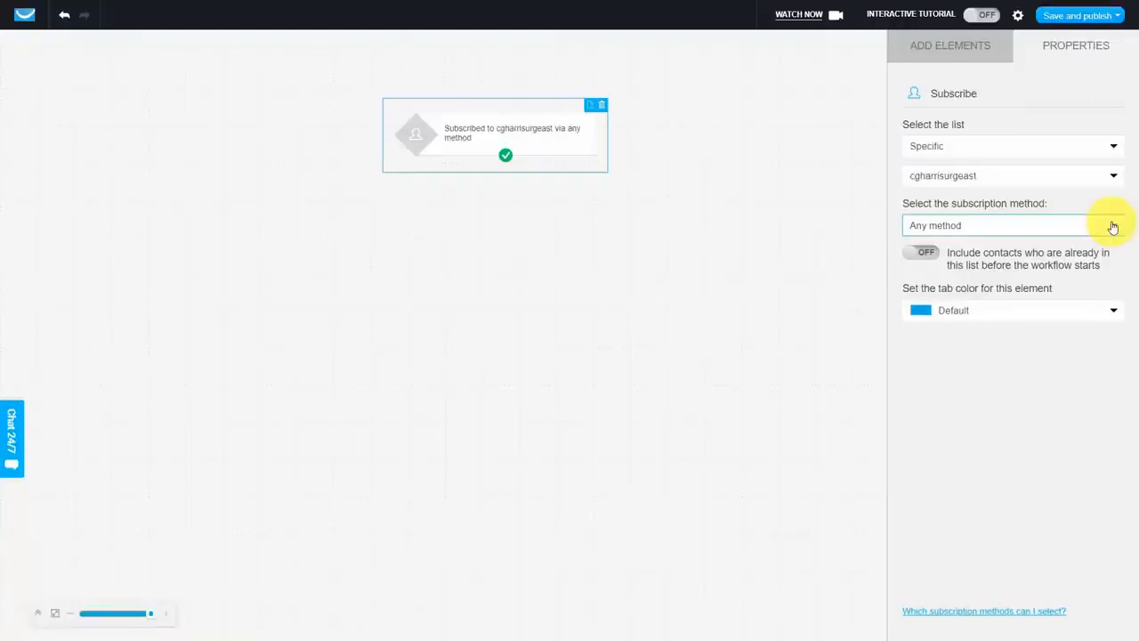
{"action": "left_click", "coordinate": [1112, 227]}
{"action": "left_click", "coordinate": [1041, 348]}
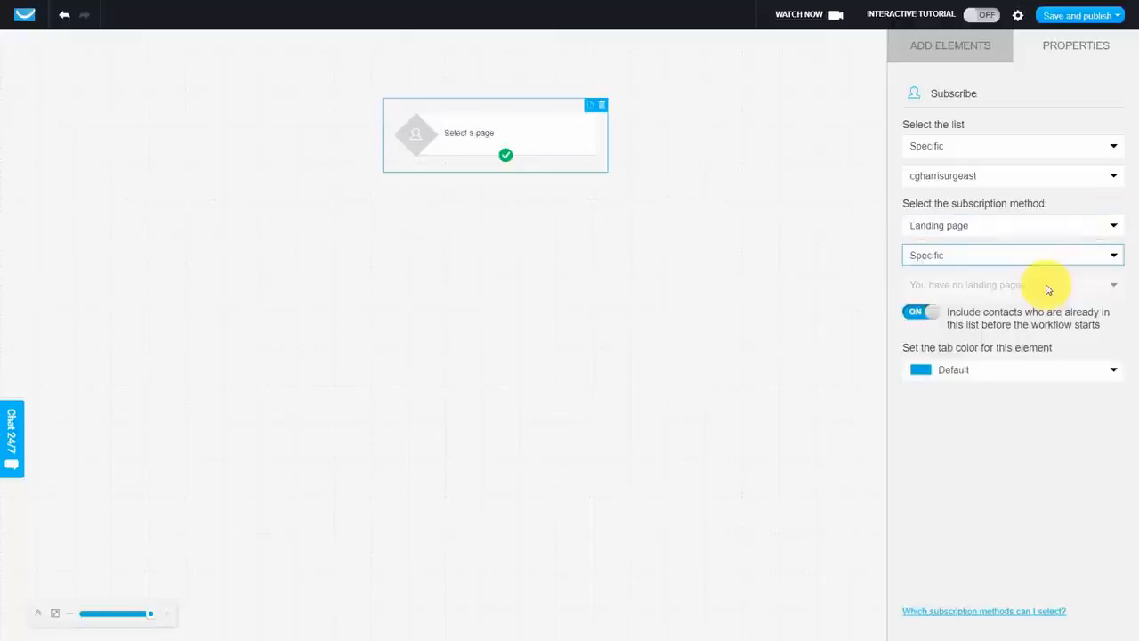
{"action": "left_click", "coordinate": [974, 57]}
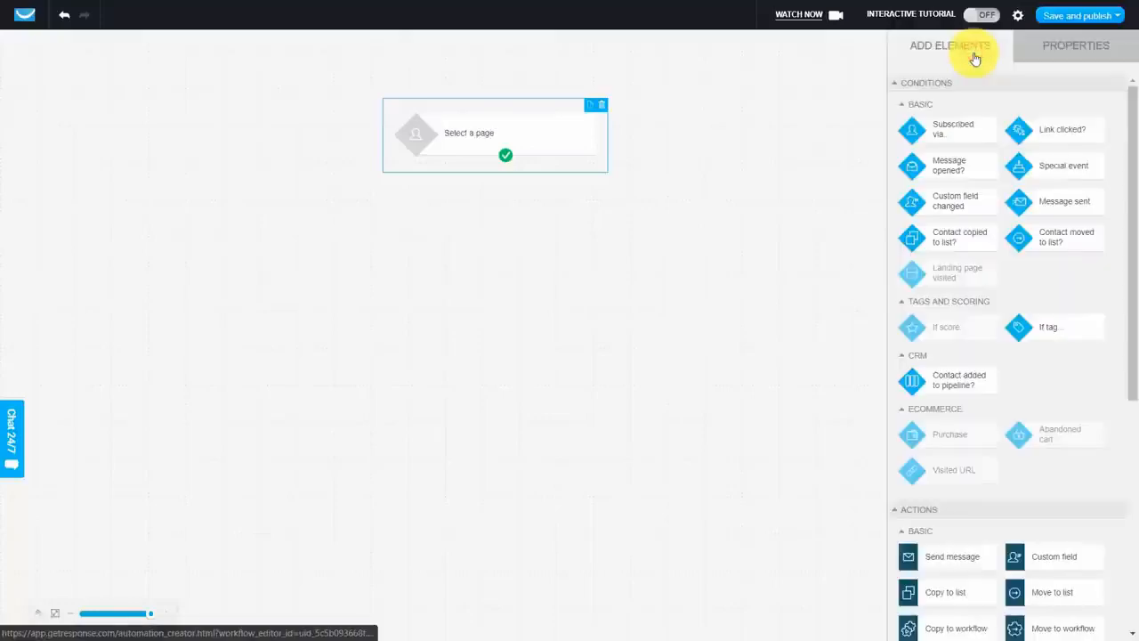
{"action": "left_click", "coordinate": [602, 106]}
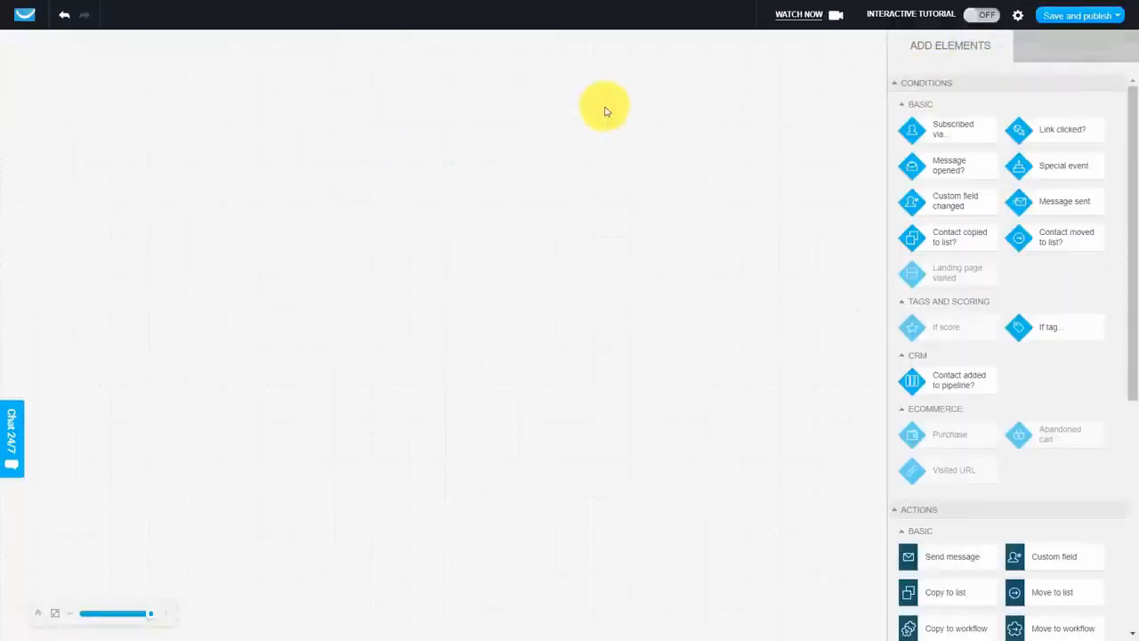
Try out a "Message opened?" condition and an "If tag..." condition on the workspace, going through their settings
{"action": "left_click_drag", "start_coordinate": [973, 162], "coordinate": [463, 111]}
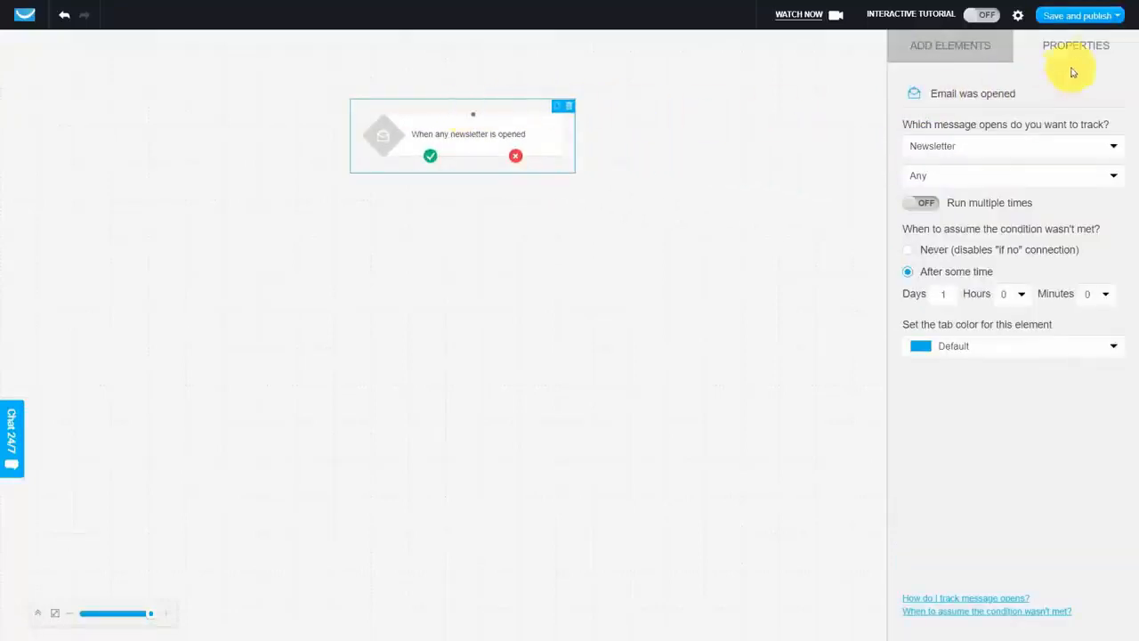
{"action": "left_click", "coordinate": [932, 185]}
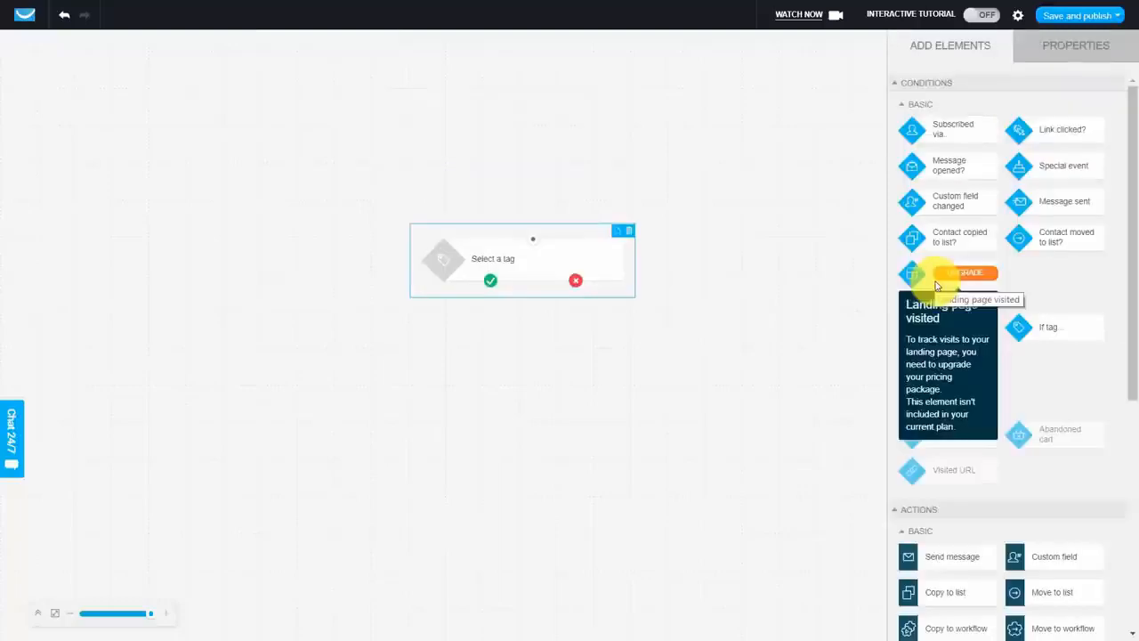
{"action": "left_click", "coordinate": [580, 253]}
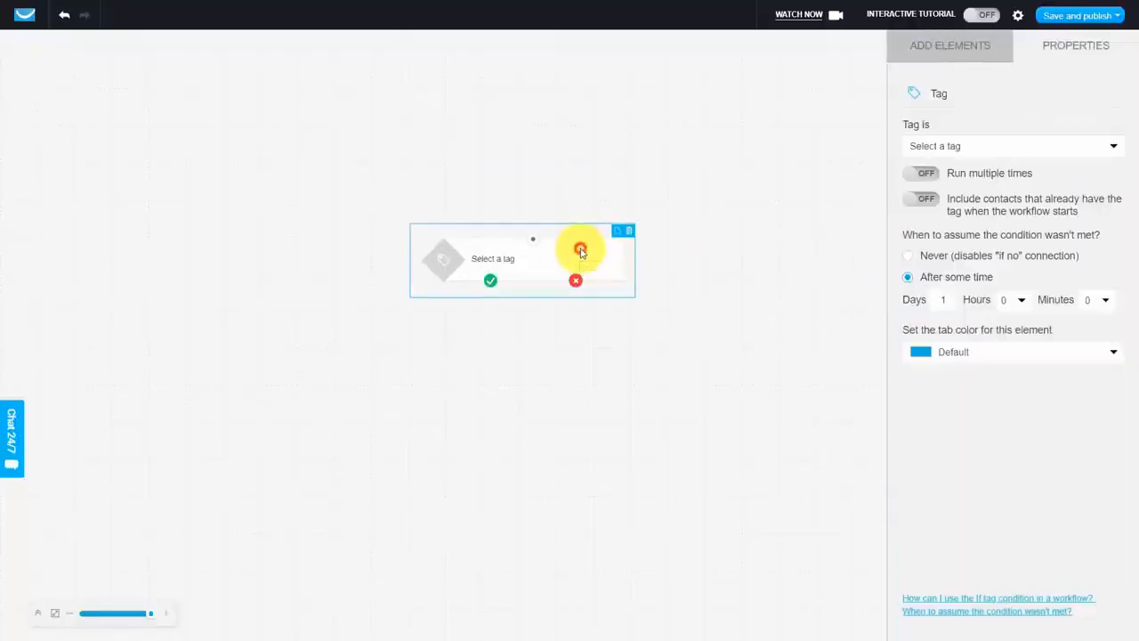
{"action": "left_click", "coordinate": [1104, 147]}
{"action": "left_click", "coordinate": [955, 202]}
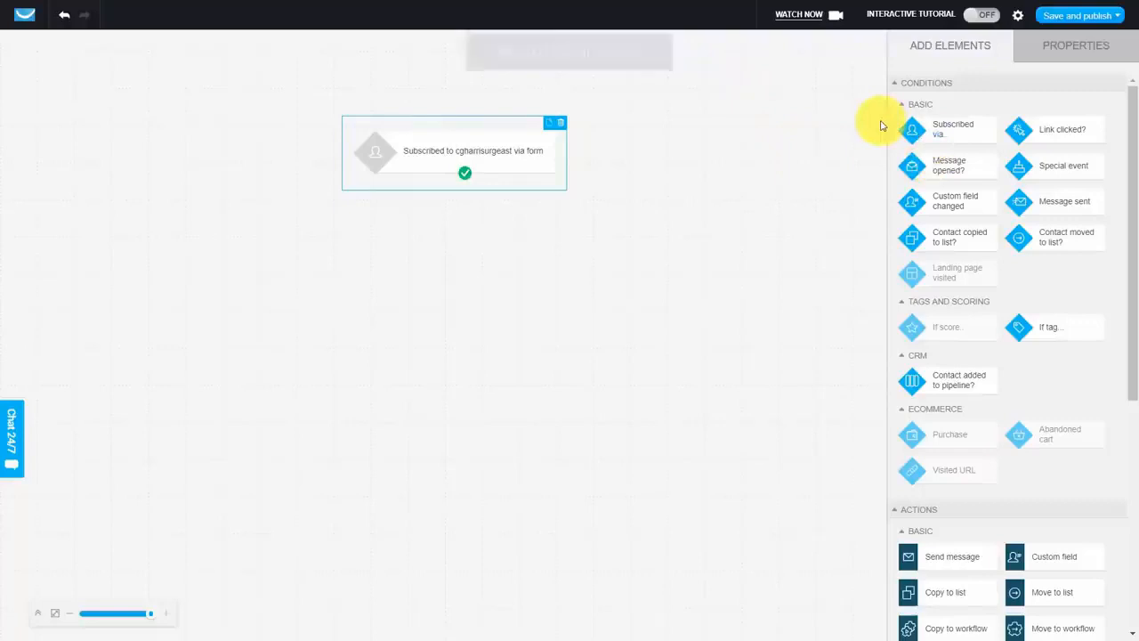
Review the available actions and place a Send message action below the Subscribe condition
{"action": "scroll", "coordinate": [999, 161], "scroll_direction": "down", "scroll_amount": 4}
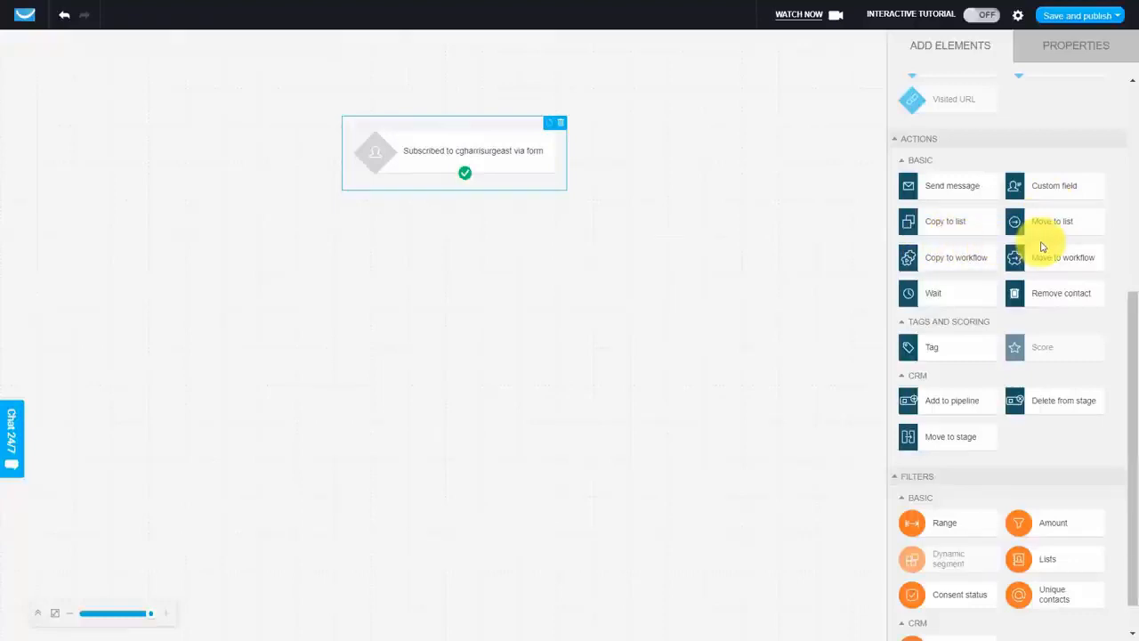
{"action": "left_click_drag", "start_coordinate": [902, 257], "coordinate": [1047, 278]}
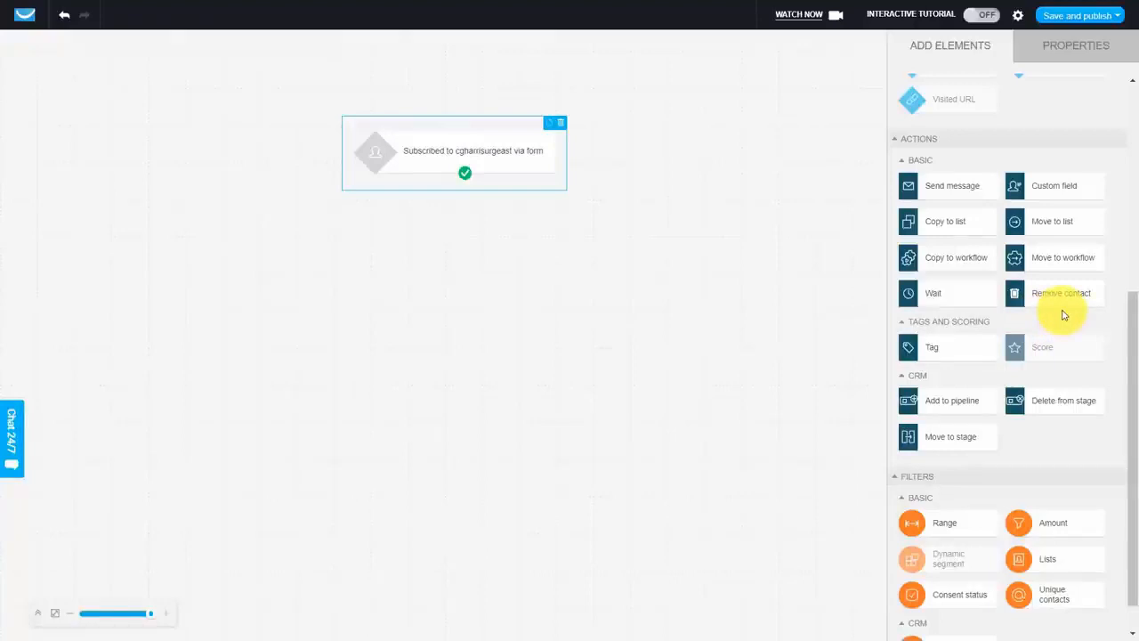
{"action": "left_click", "coordinate": [806, 285]}
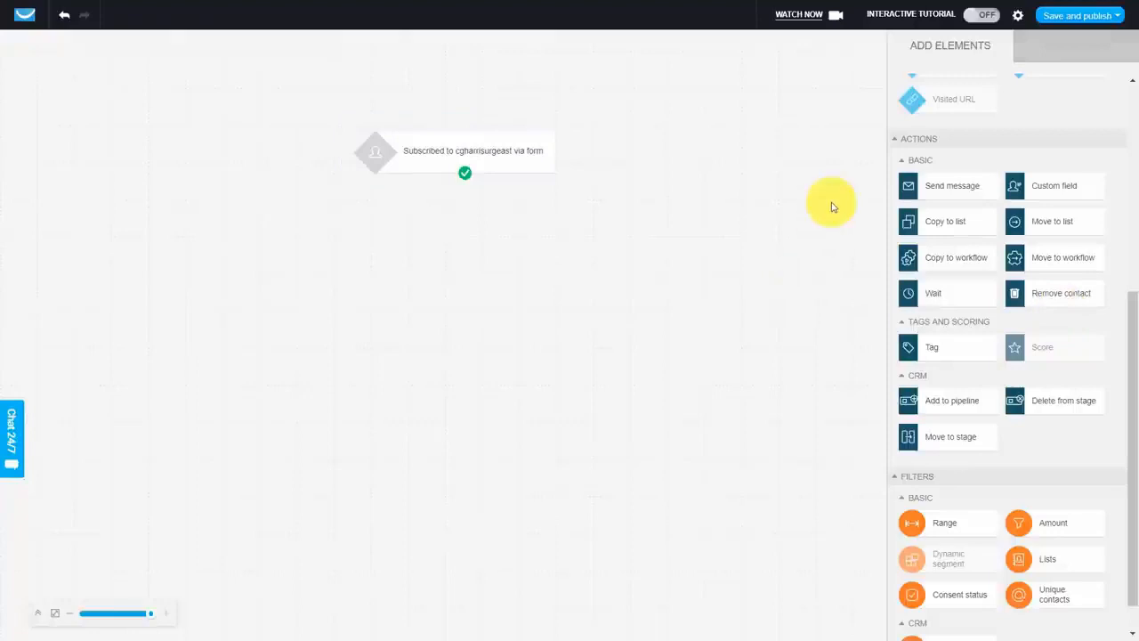
{"action": "left_click_drag", "start_coordinate": [953, 188], "coordinate": [465, 204]}
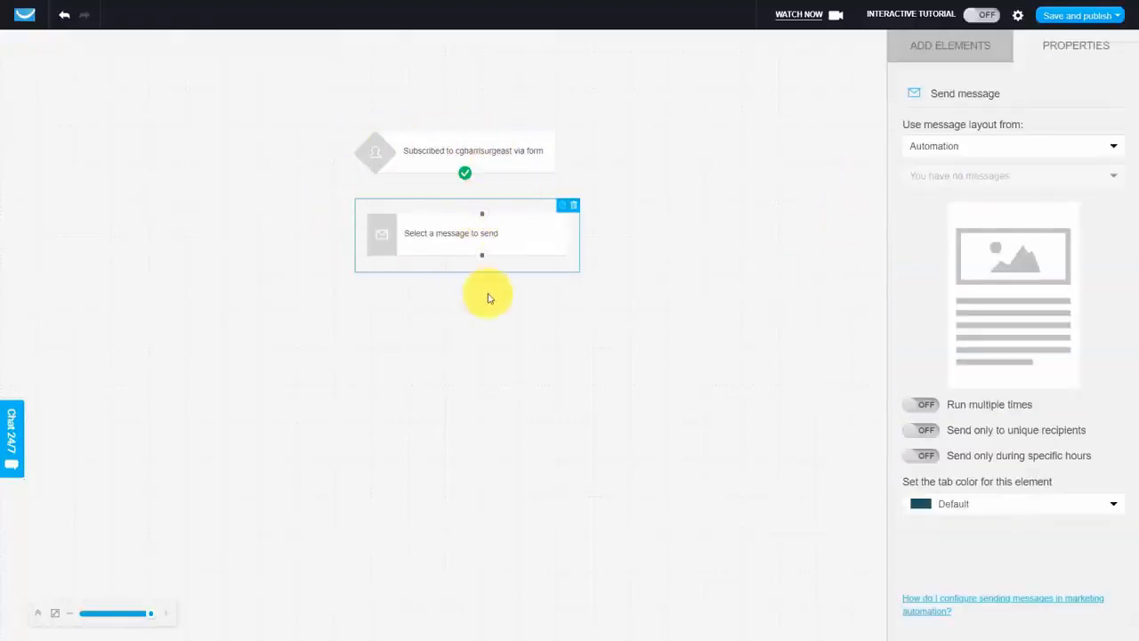
Toggle the inclusion of contacts who are already in the list for the Subscribe condition
{"action": "left_click", "coordinate": [479, 164]}
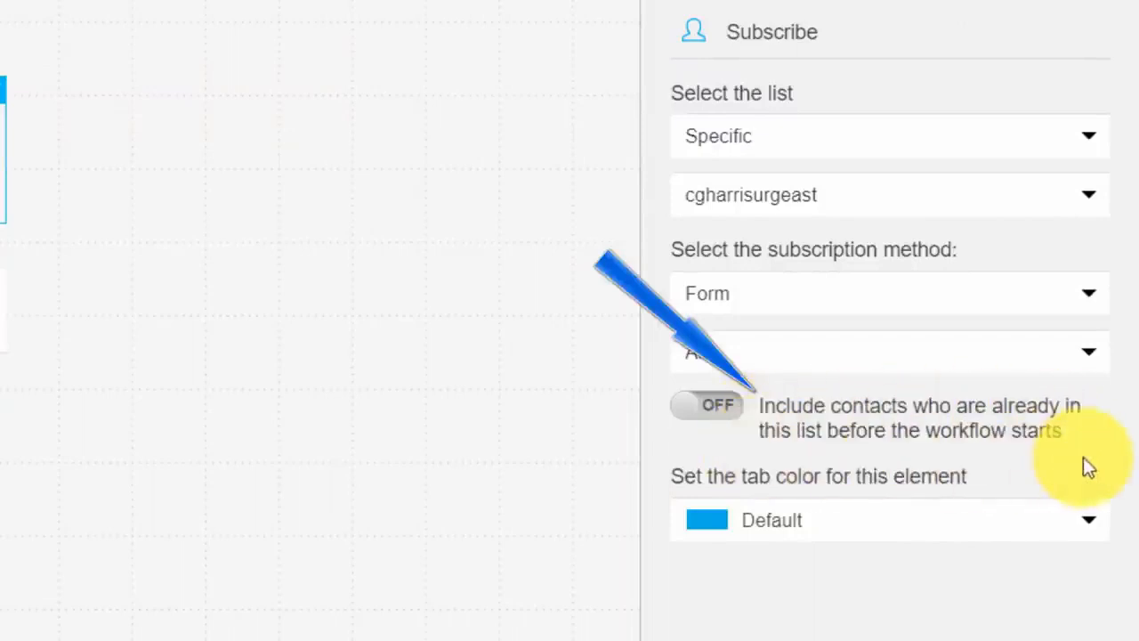
{"action": "left_click", "coordinate": [715, 410]}
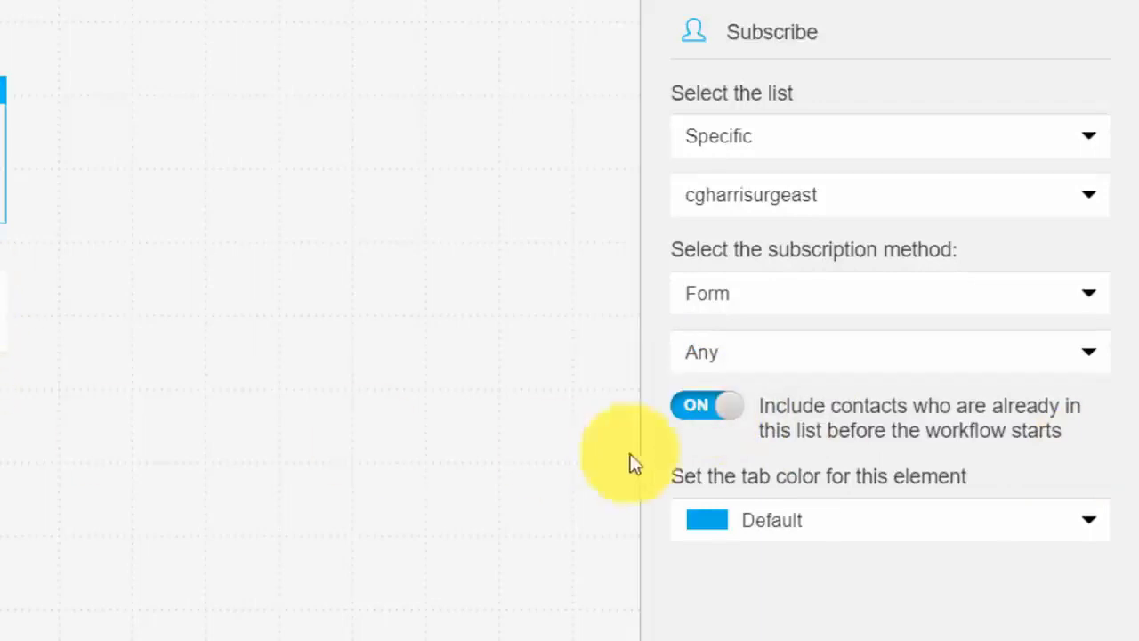
{"action": "left_click", "coordinate": [691, 411]}
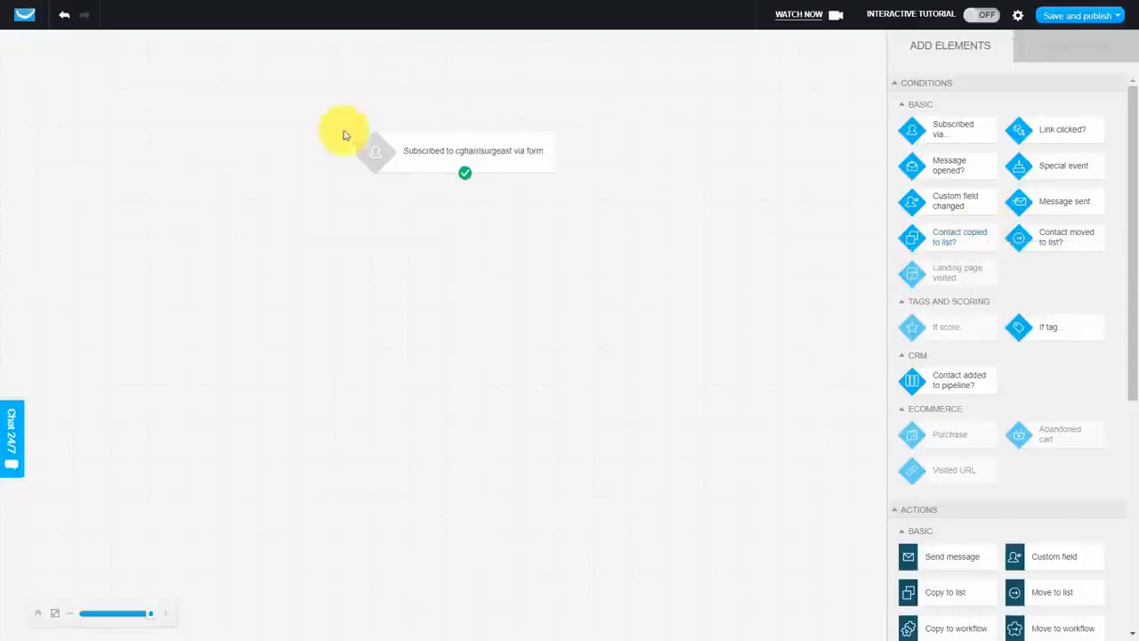
Place a Tag action below the Subscribe condition and connect the condition's yes output to it
{"action": "scroll", "coordinate": [1006, 328], "scroll_direction": "down", "scroll_amount": 3}
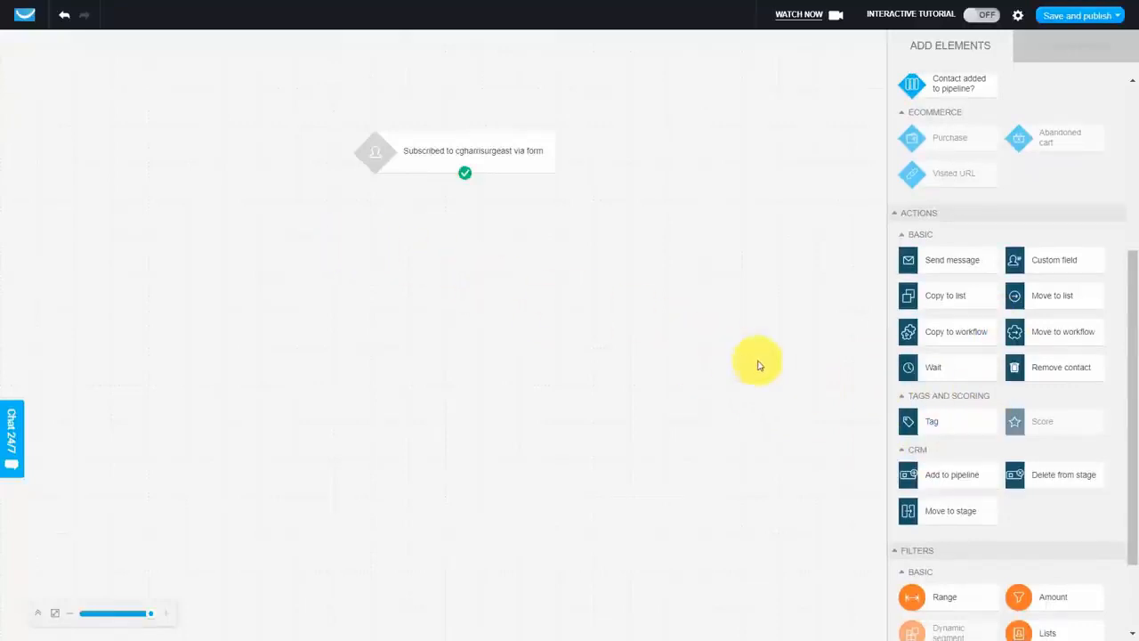
{"action": "scroll", "coordinate": [986, 375], "scroll_direction": "up", "scroll_amount": 5}
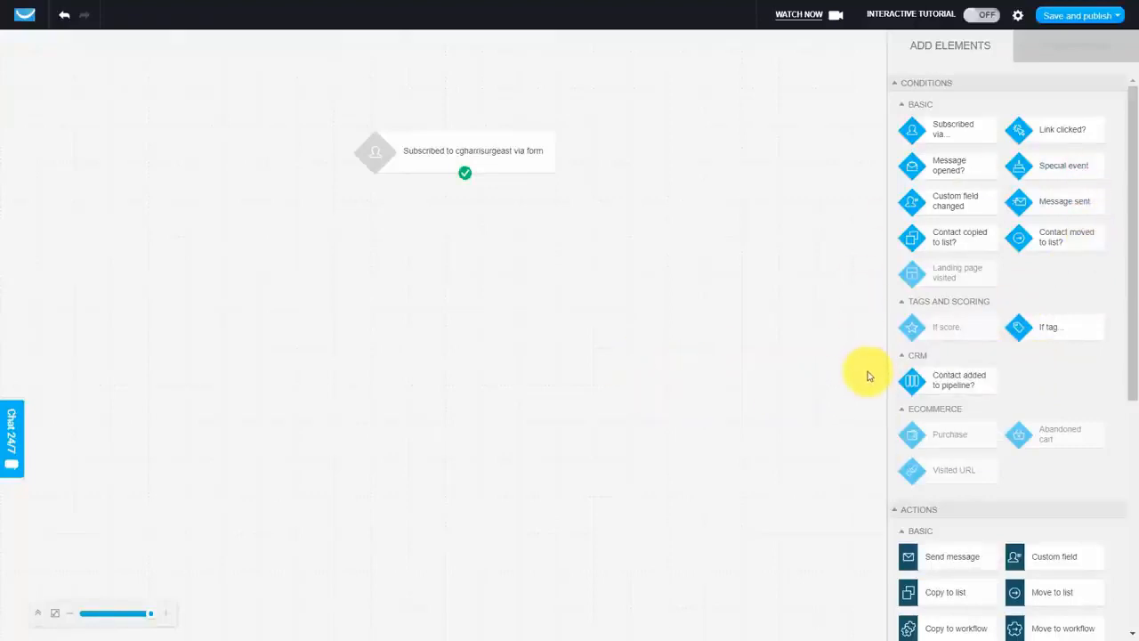
{"action": "scroll", "coordinate": [986, 384], "scroll_direction": "down", "scroll_amount": 4}
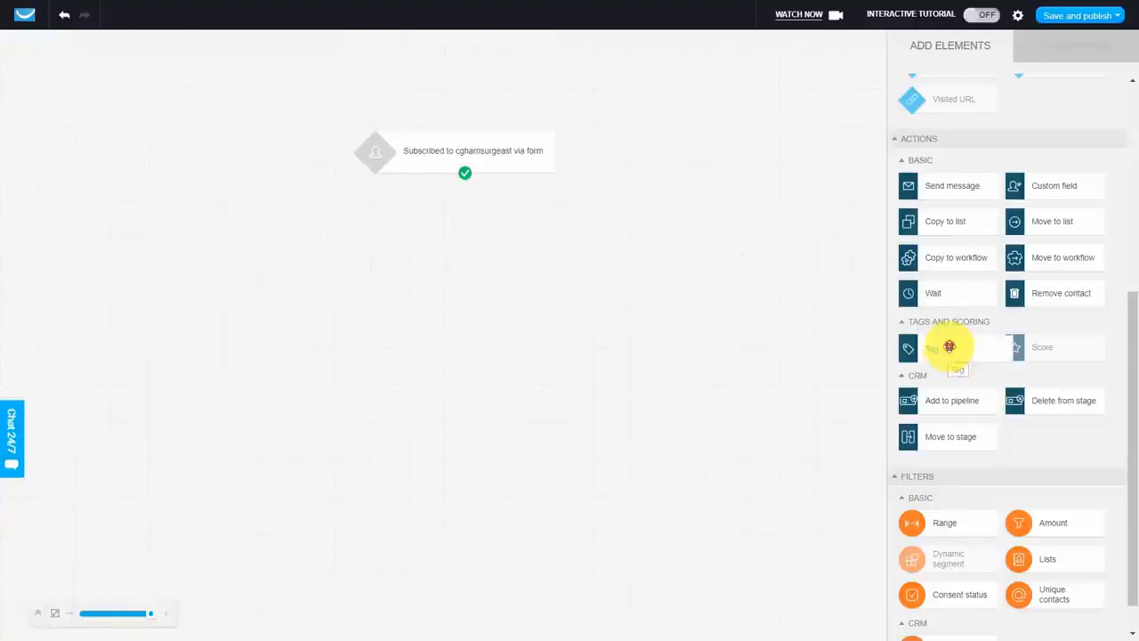
{"action": "left_click_drag", "start_coordinate": [948, 347], "coordinate": [445, 226]}
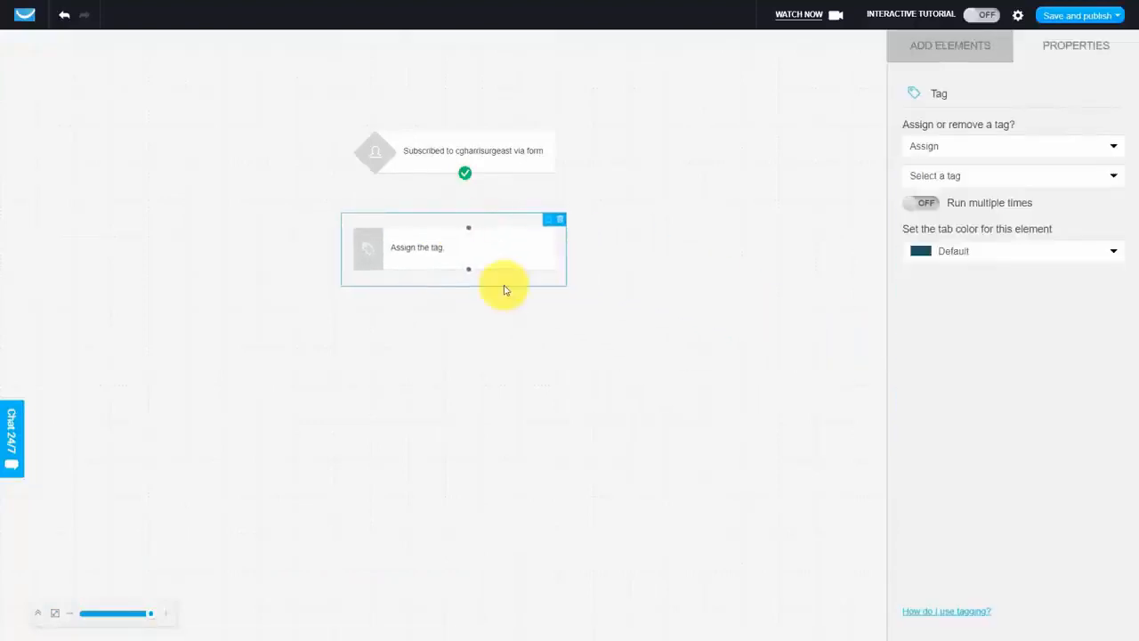
{"action": "left_click_drag", "start_coordinate": [473, 183], "coordinate": [469, 229]}
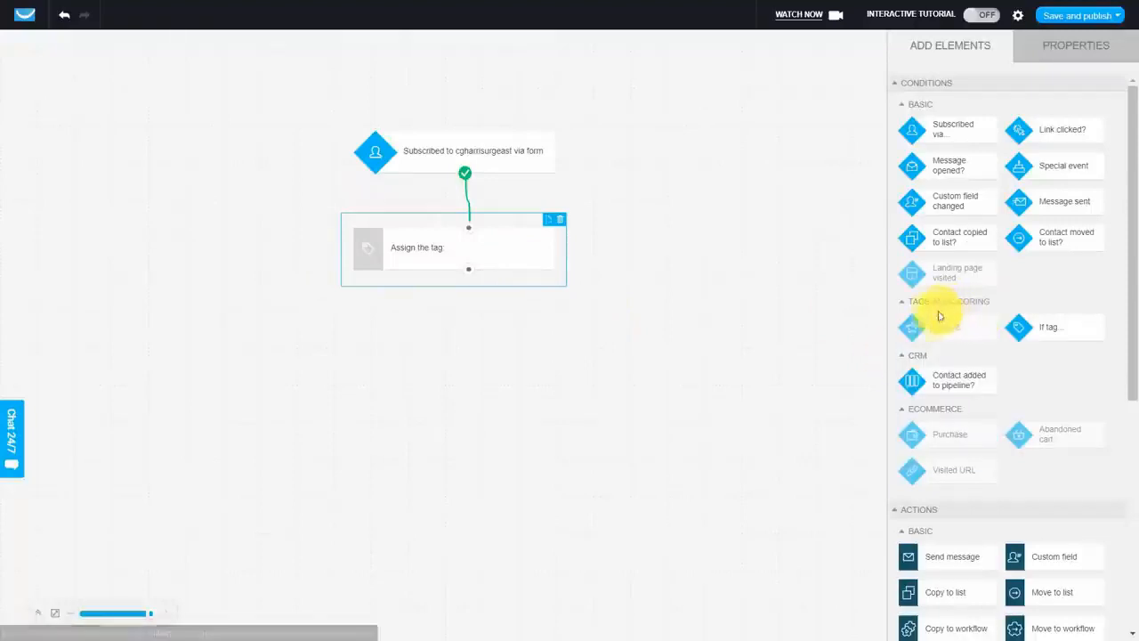
Check the plan availability of the "If score..." condition and the Score action
{"action": "mouse_move", "coordinate": [924, 327]}
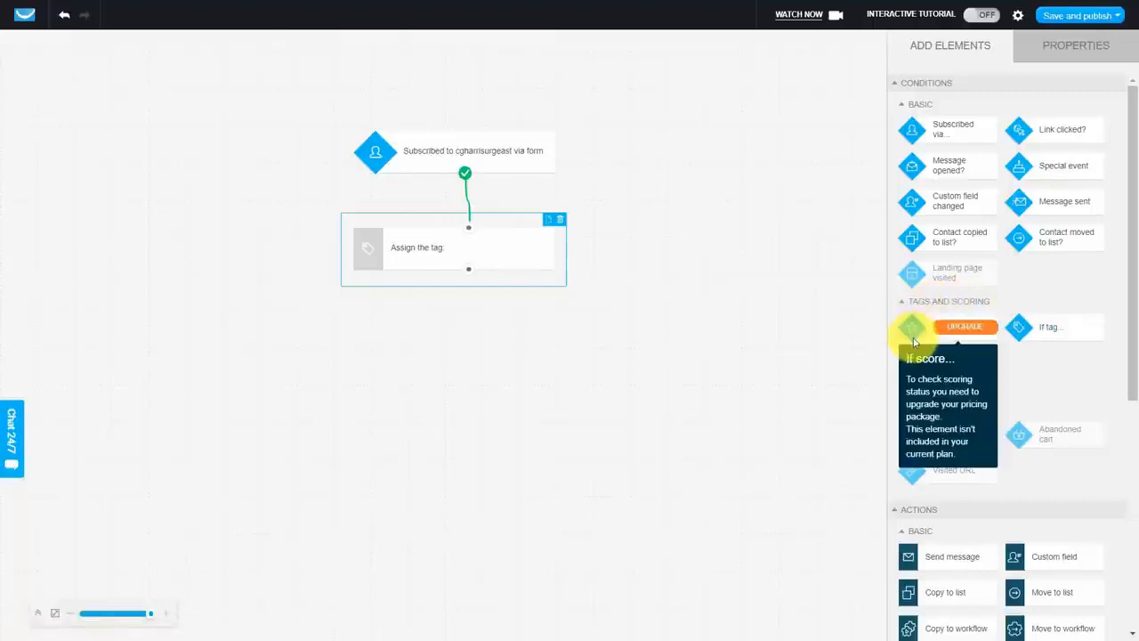
{"action": "scroll", "coordinate": [959, 365], "scroll_direction": "down", "scroll_amount": 5}
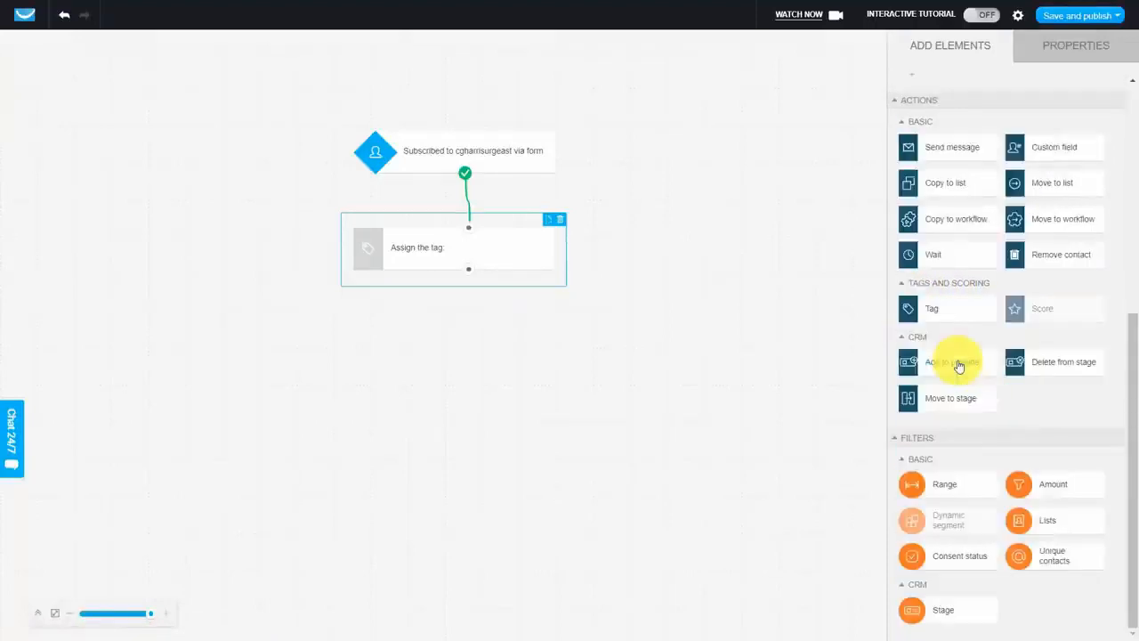
{"action": "mouse_move", "coordinate": [1050, 308]}
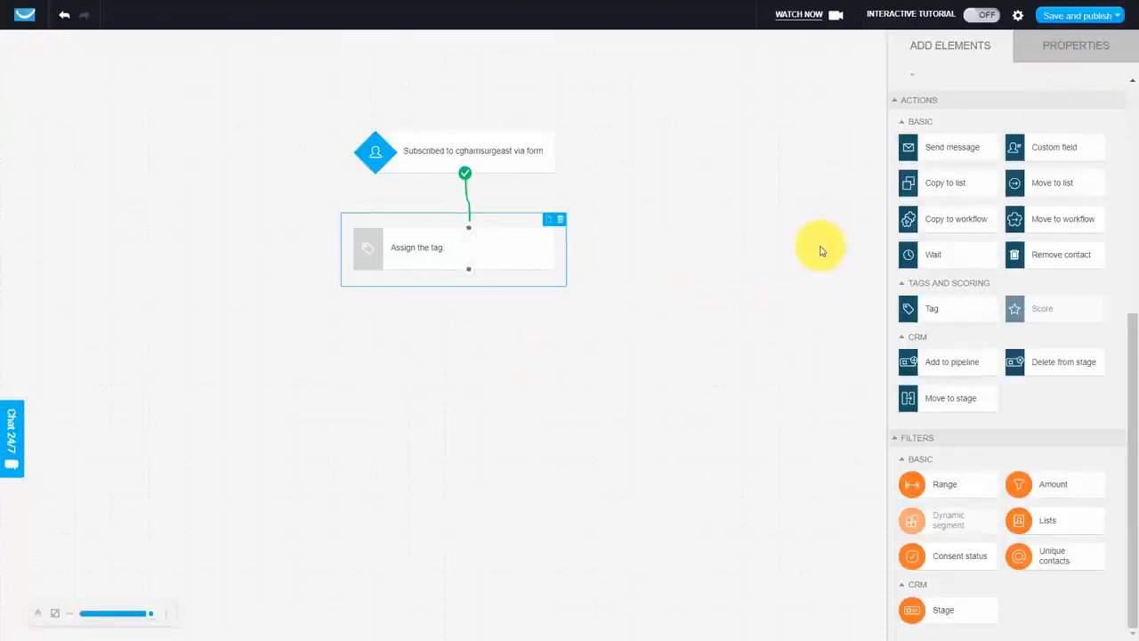
Set the Tag action to remove the purchased_tutorials tag and run multiple times, and delete the action
{"action": "left_click", "coordinate": [485, 252]}
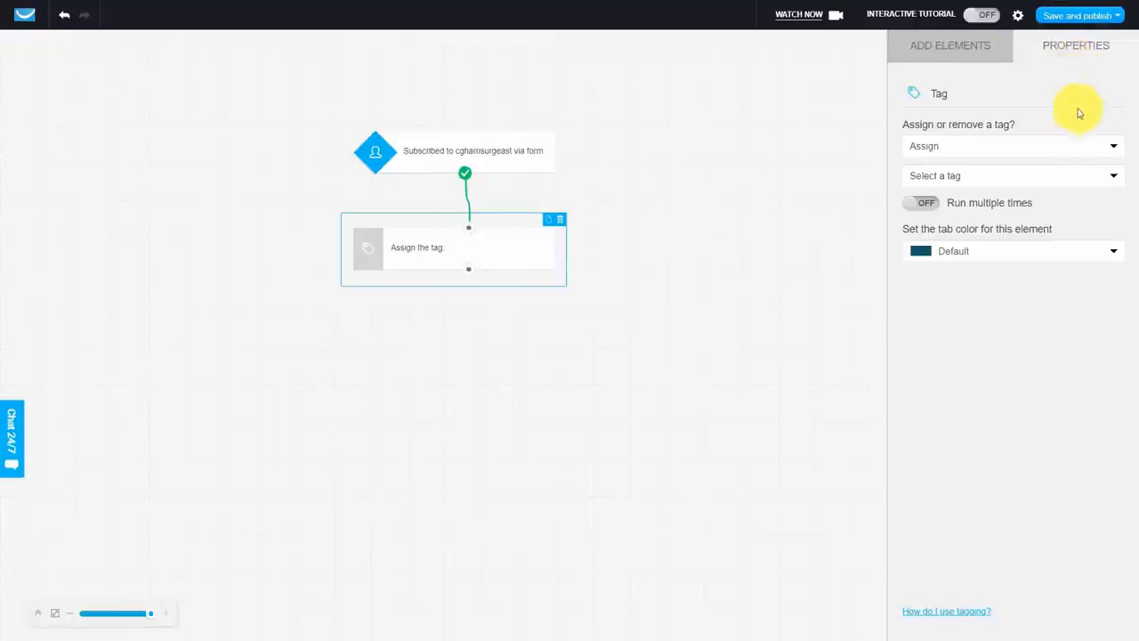
{"action": "left_click", "coordinate": [1116, 148]}
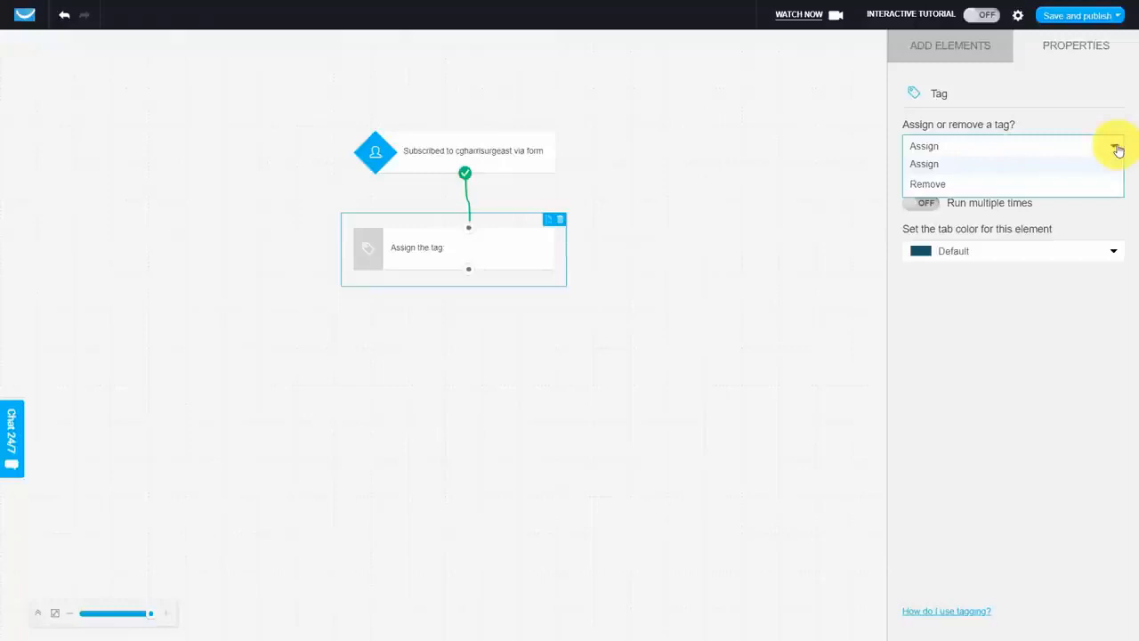
{"action": "left_click", "coordinate": [1021, 183]}
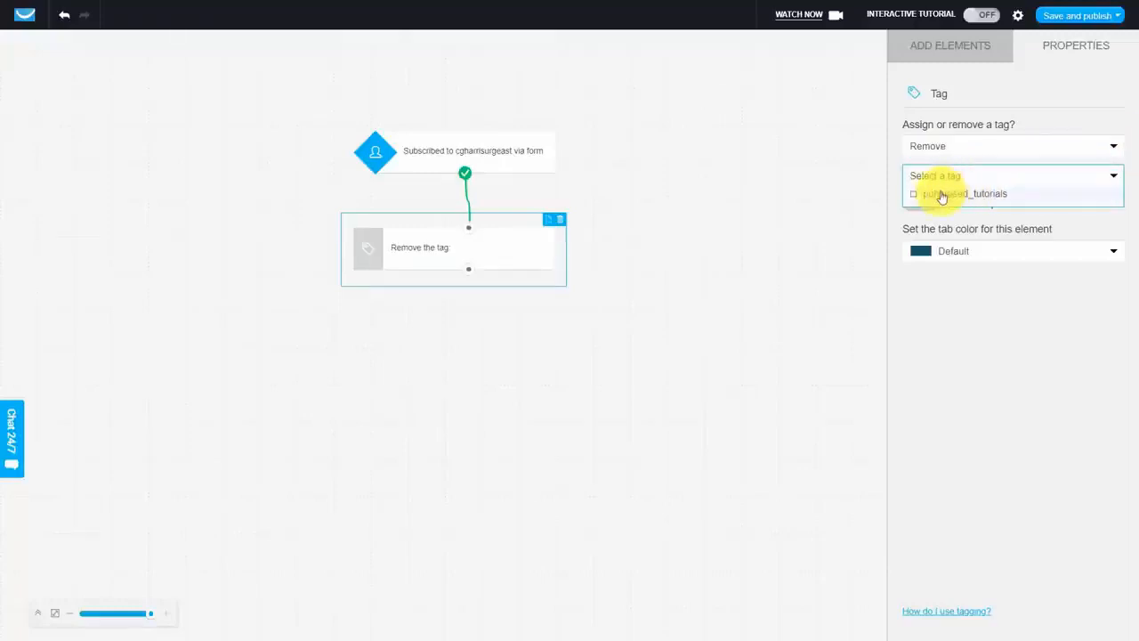
{"action": "left_click", "coordinate": [913, 195]}
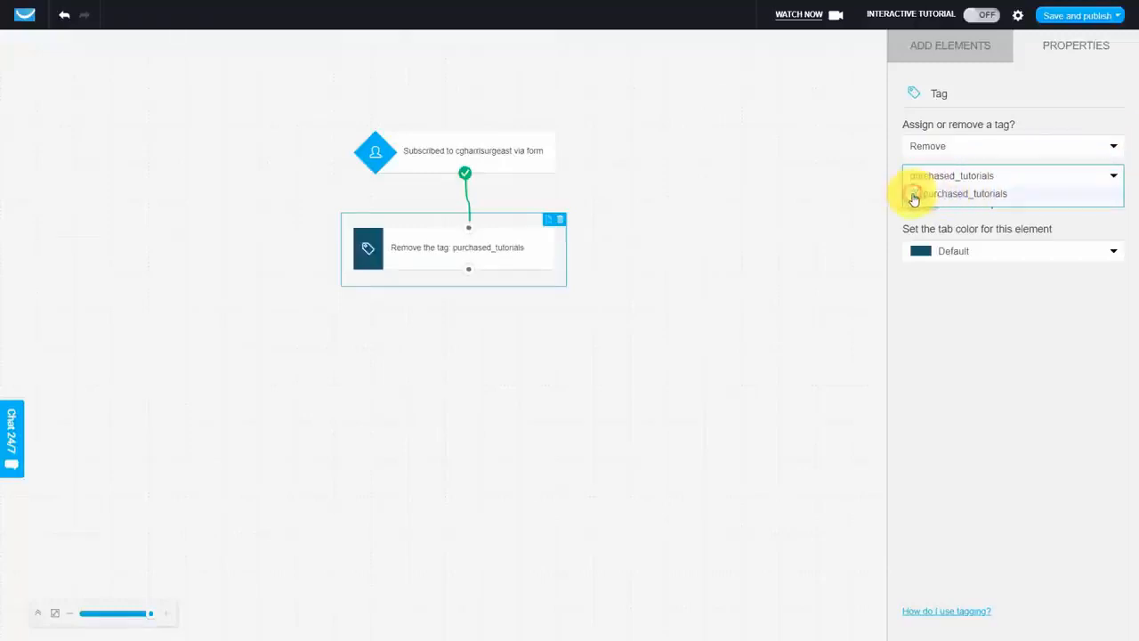
{"action": "left_click", "coordinate": [886, 227]}
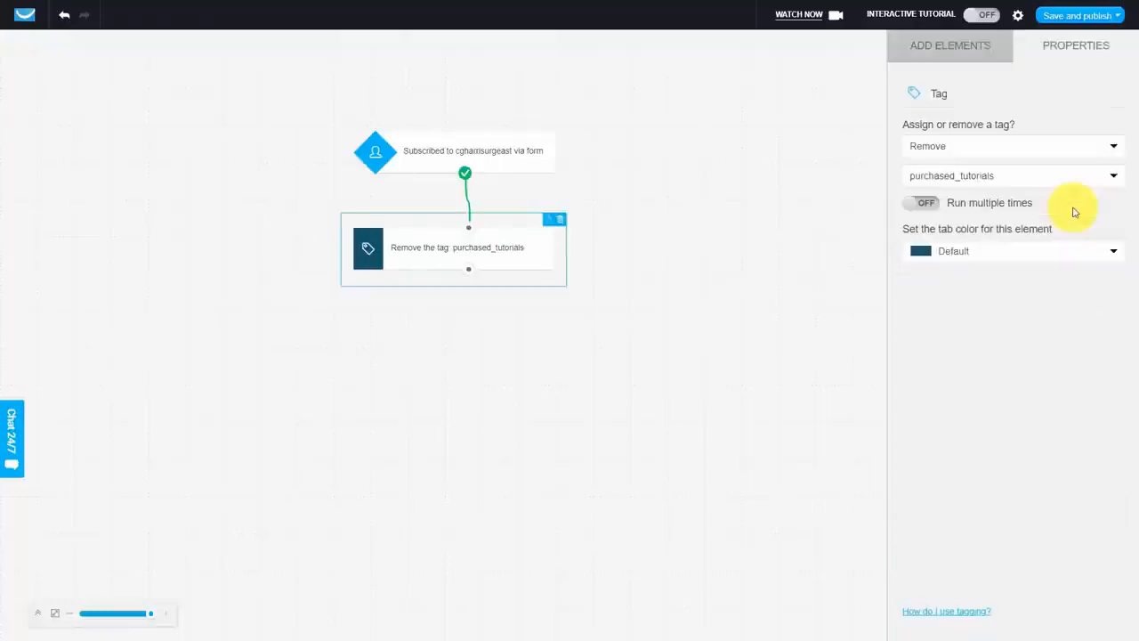
{"action": "left_click", "coordinate": [923, 206]}
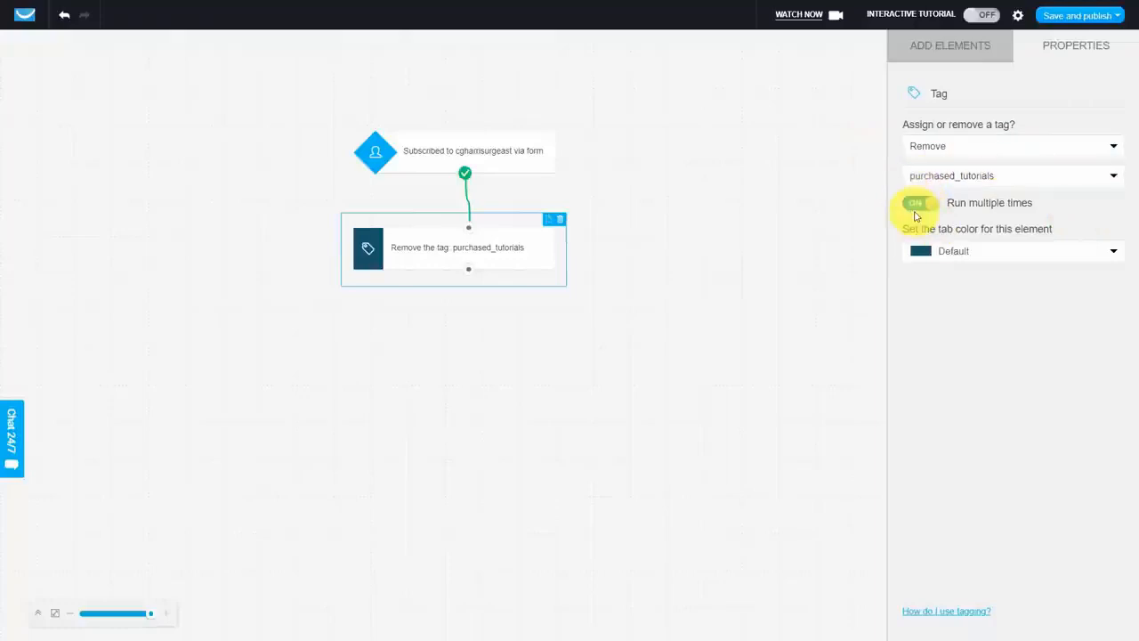
{"action": "key", "text": "Delete"}
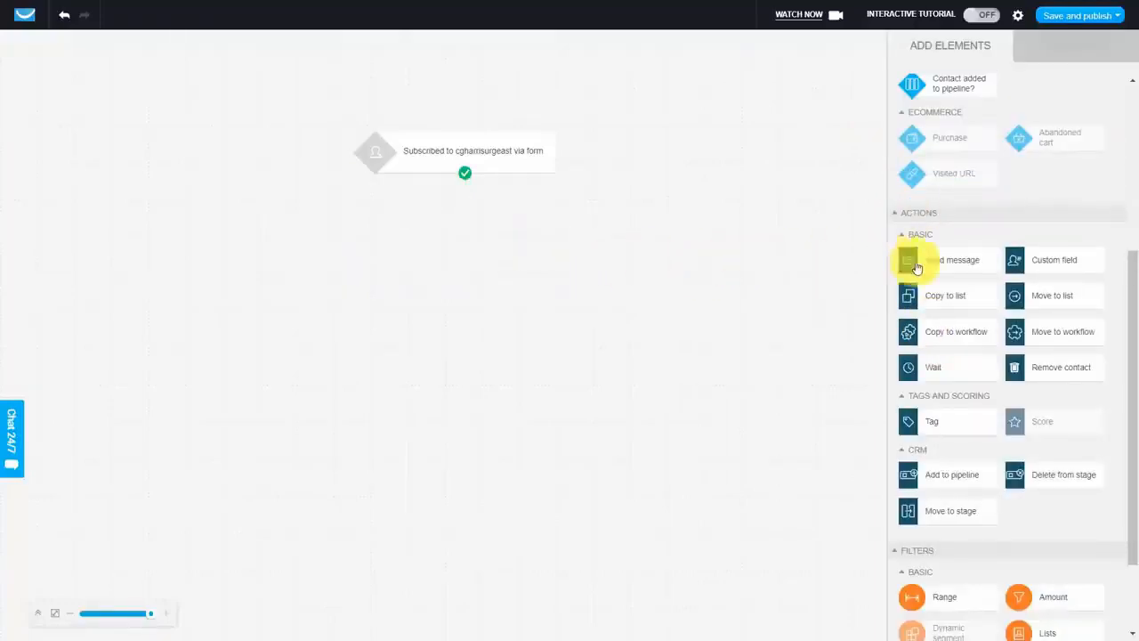
Add a Send message action using the newsletter Our Next Webinar, copied as an automation message with the original list's language, and toggle running multiple times
{"action": "left_click_drag", "start_coordinate": [916, 267], "coordinate": [460, 217]}
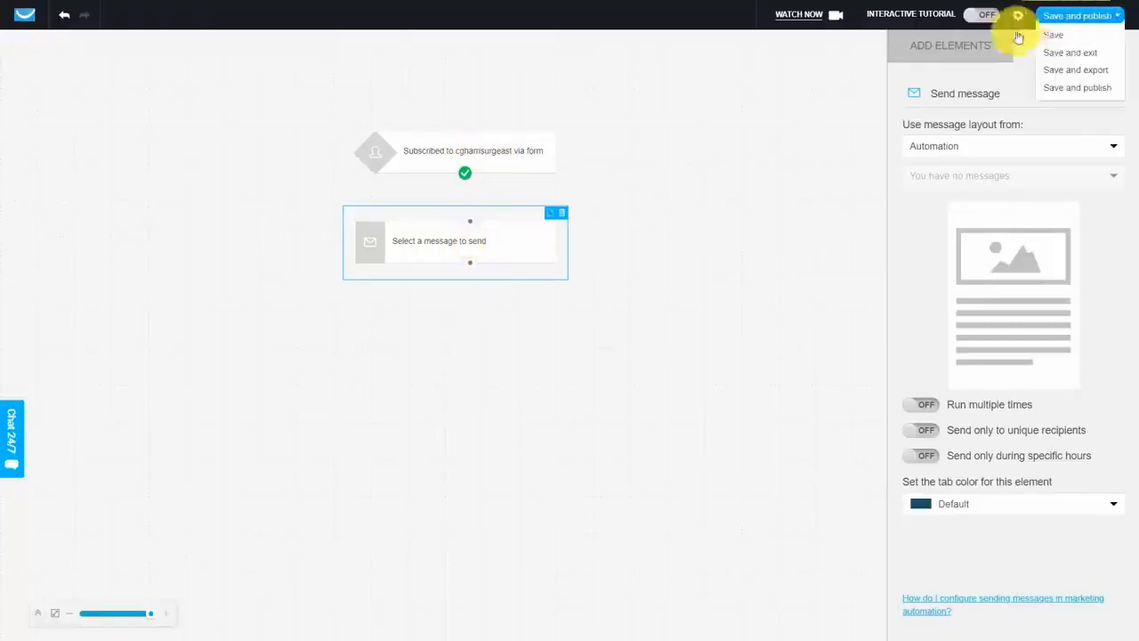
{"action": "left_click", "coordinate": [1100, 149]}
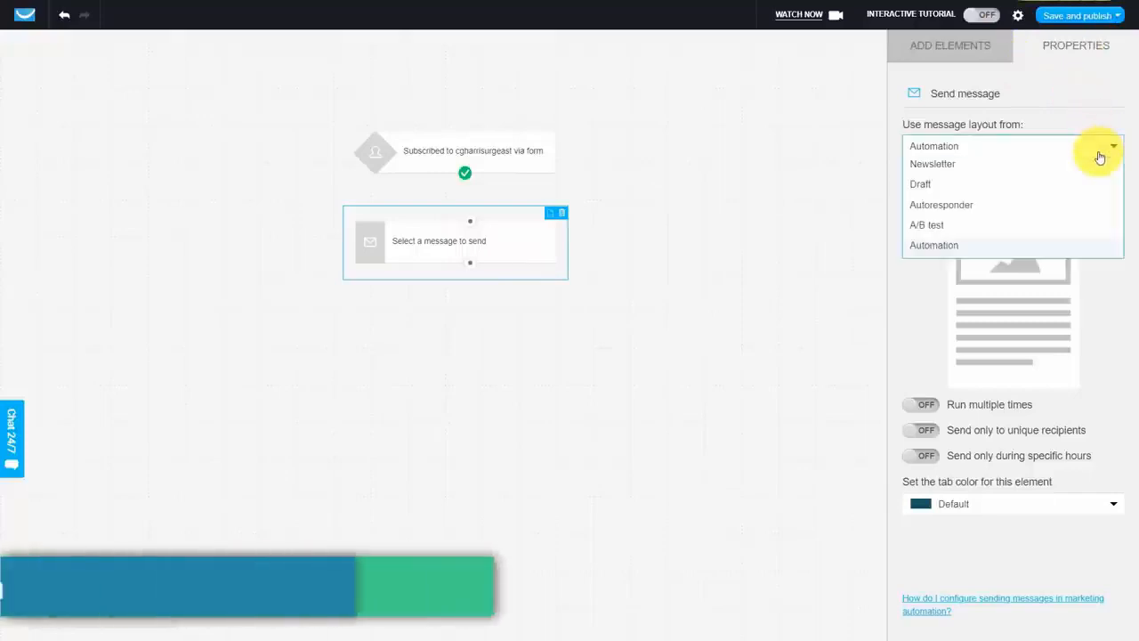
{"action": "left_click", "coordinate": [936, 166]}
{"action": "left_click", "coordinate": [1046, 178]}
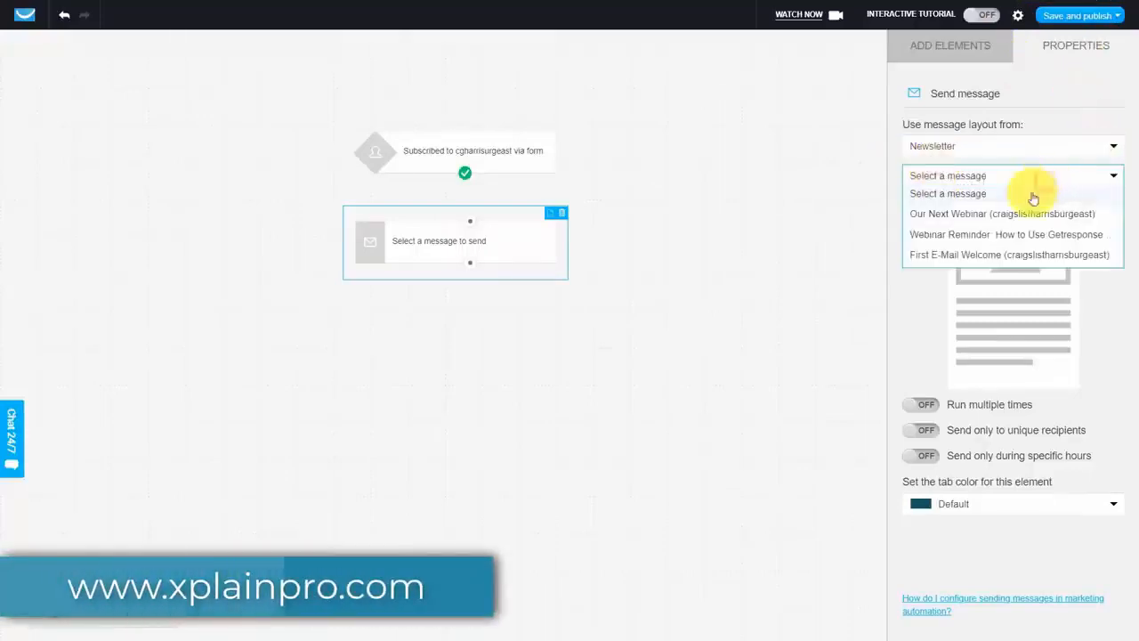
{"action": "left_click", "coordinate": [1019, 215]}
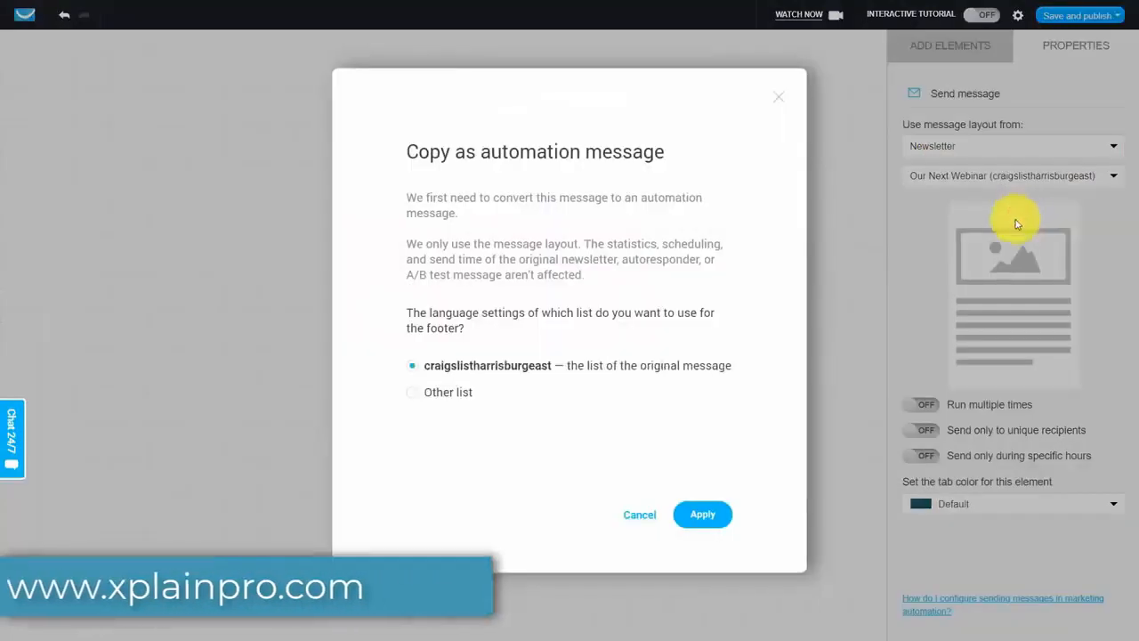
{"action": "left_click", "coordinate": [697, 524]}
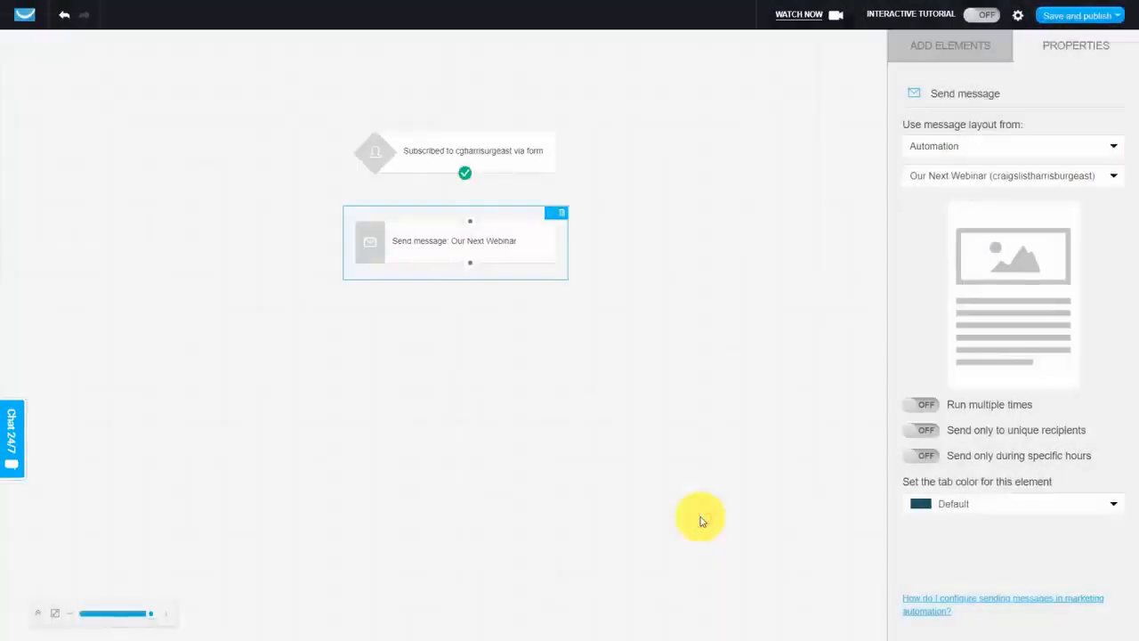
{"action": "left_click", "coordinate": [927, 407]}
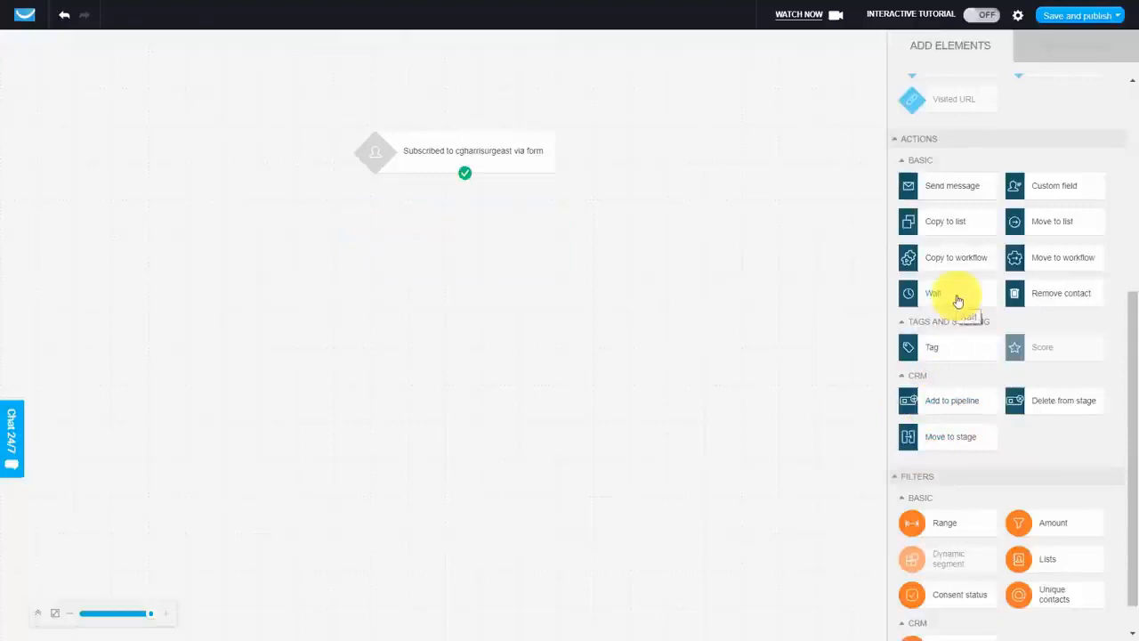
Try out a Wait action and a Remove contact action below the Subscribe condition
{"action": "left_click_drag", "start_coordinate": [957, 301], "coordinate": [477, 218]}
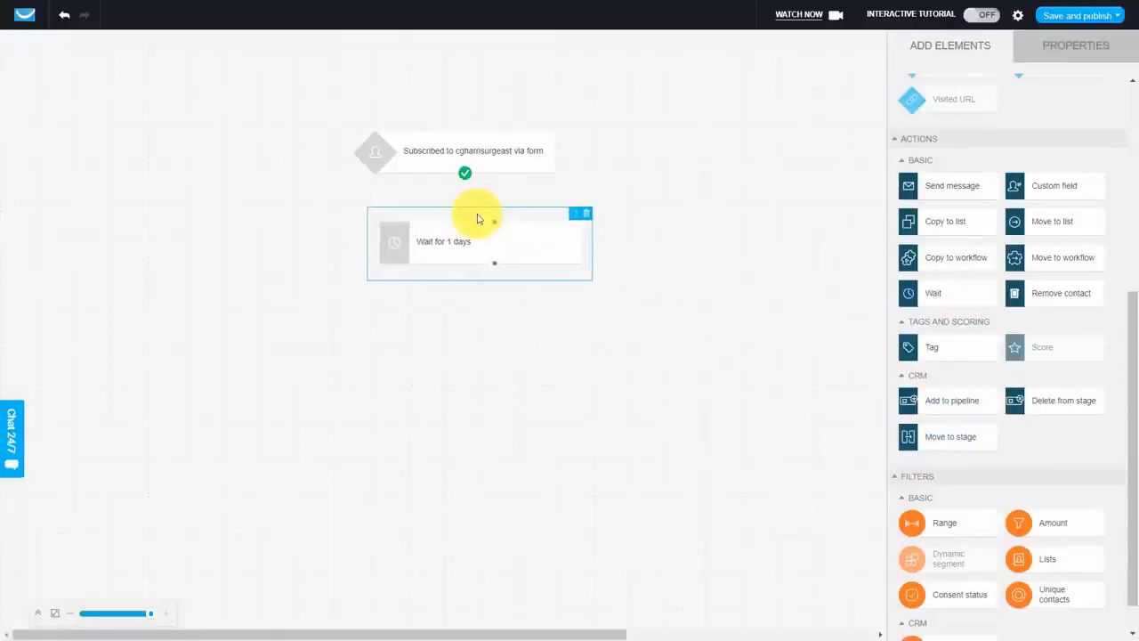
{"action": "left_click", "coordinate": [467, 217]}
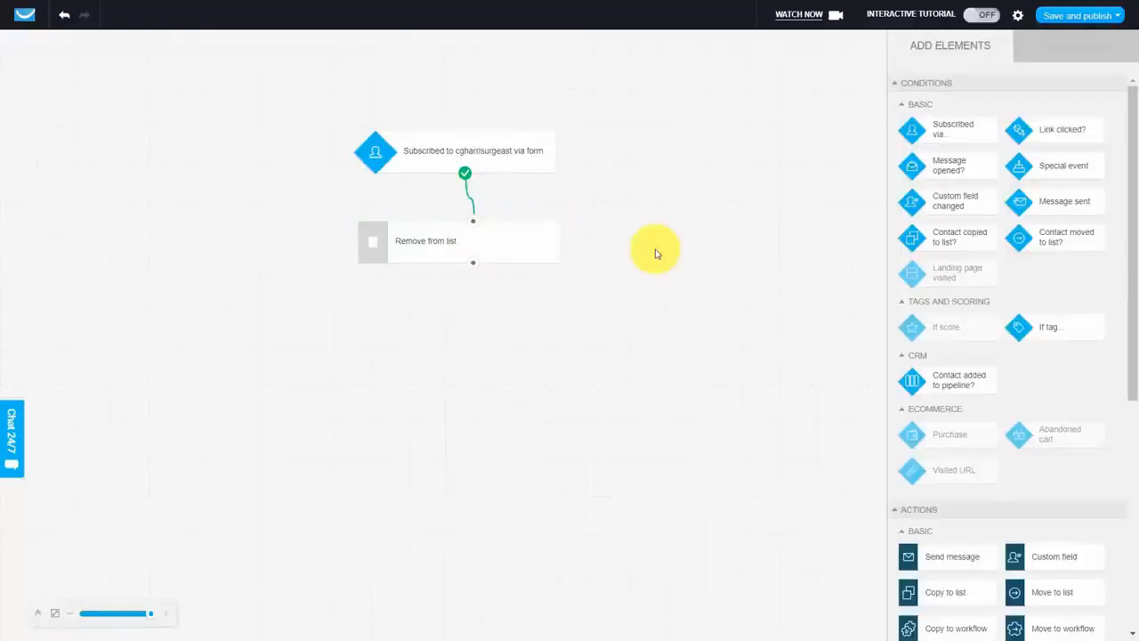
{"action": "left_click", "coordinate": [489, 250]}
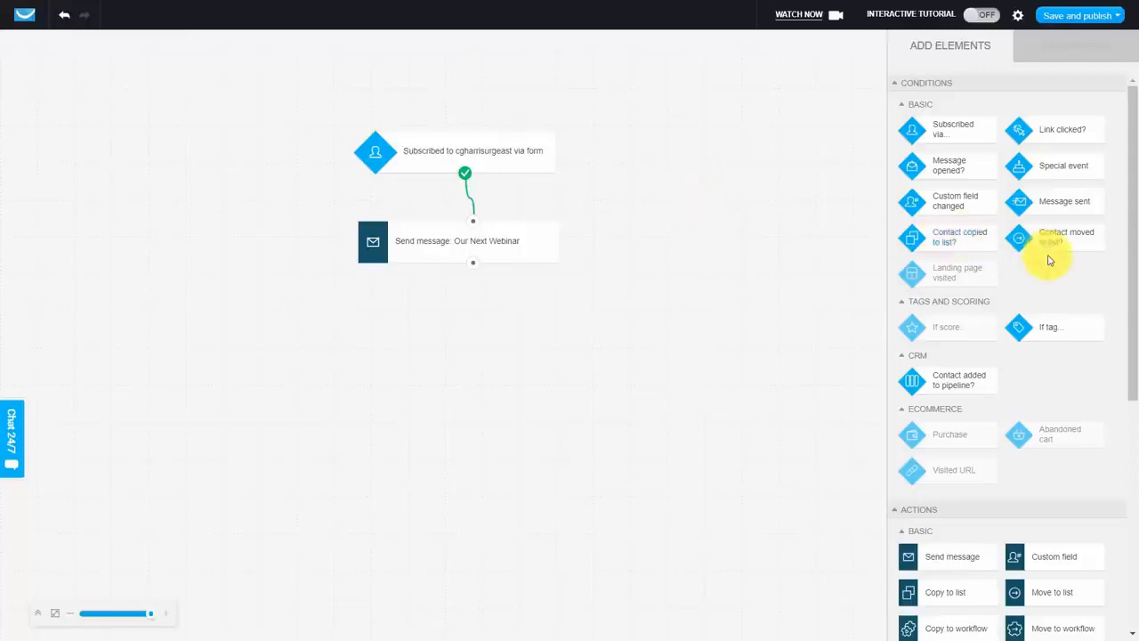
Try out an Amount filter below the Send message action and a Lists filter for craiglistharrisburgeast and craigslistharrisburgeast
{"action": "scroll", "coordinate": [1049, 260], "scroll_direction": "down", "scroll_amount": 5}
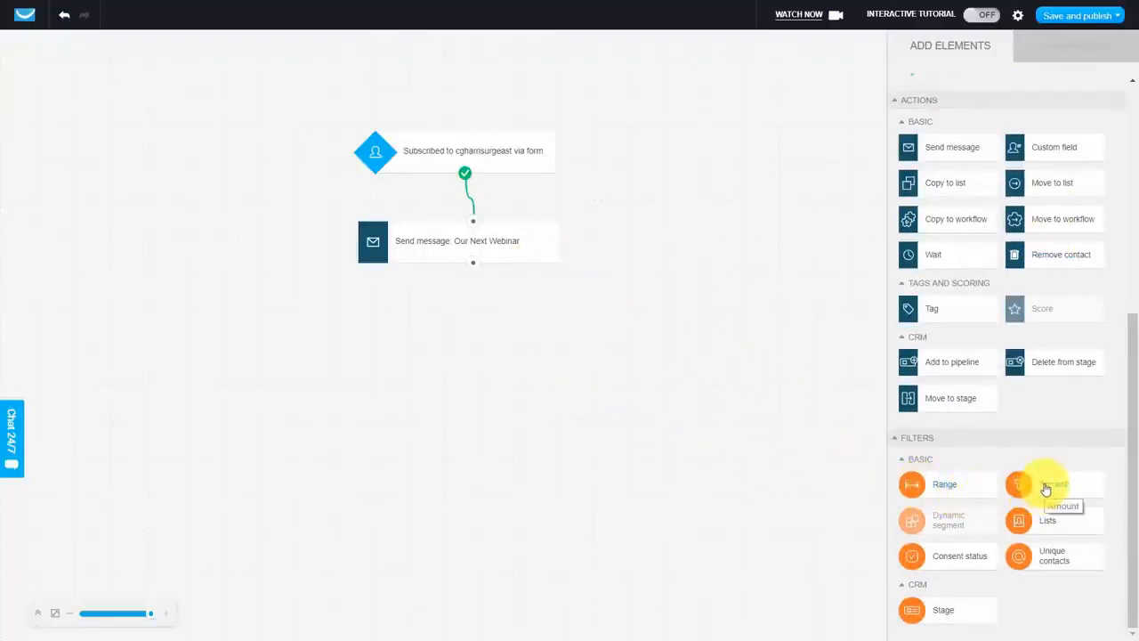
{"action": "left_click_drag", "start_coordinate": [1044, 483], "coordinate": [469, 316]}
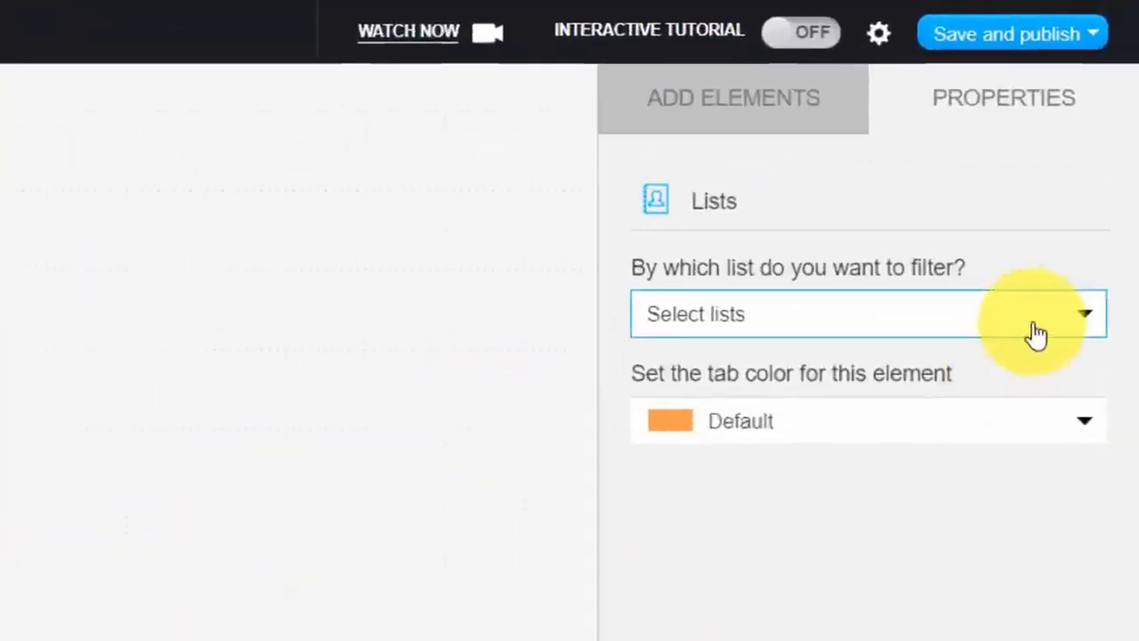
{"action": "left_click", "coordinate": [1036, 332]}
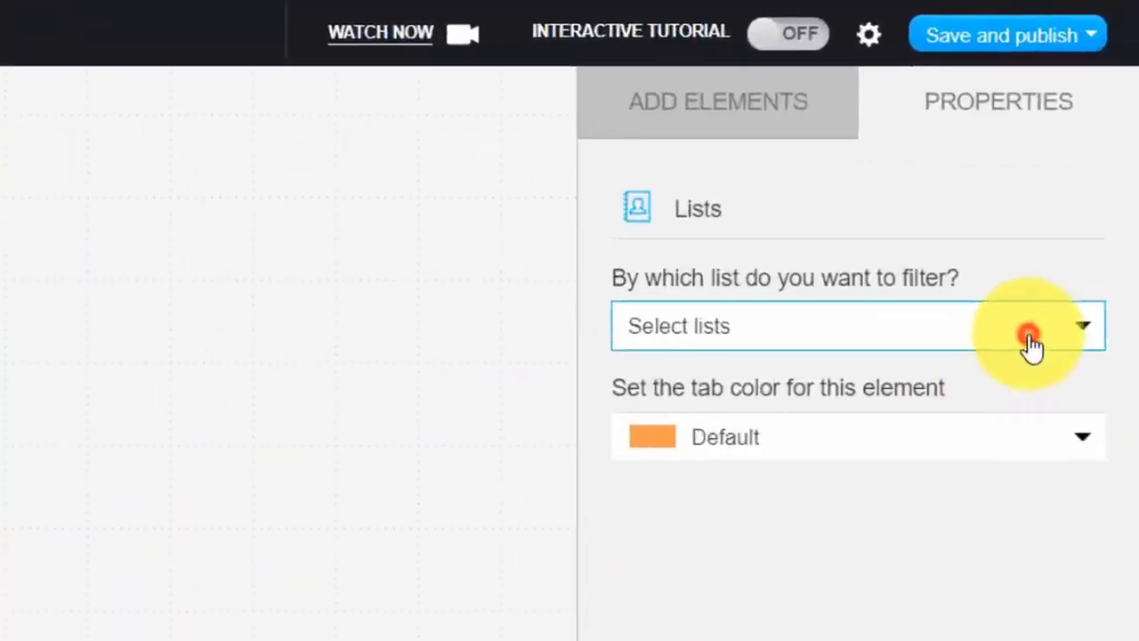
{"action": "left_click", "coordinate": [665, 440]}
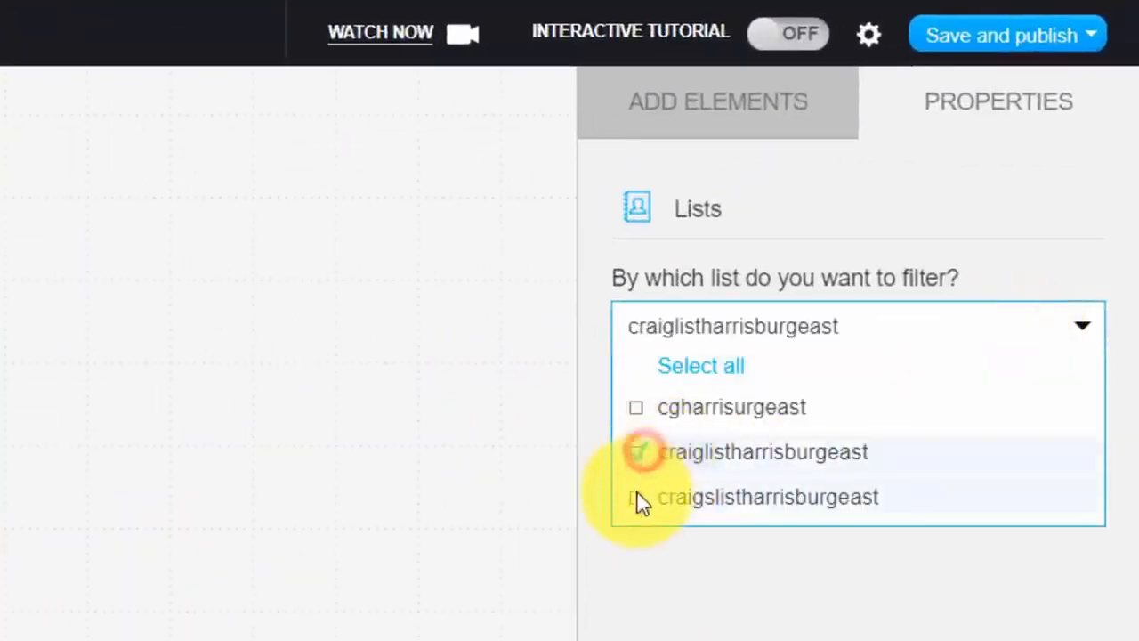
{"action": "left_click", "coordinate": [637, 497]}
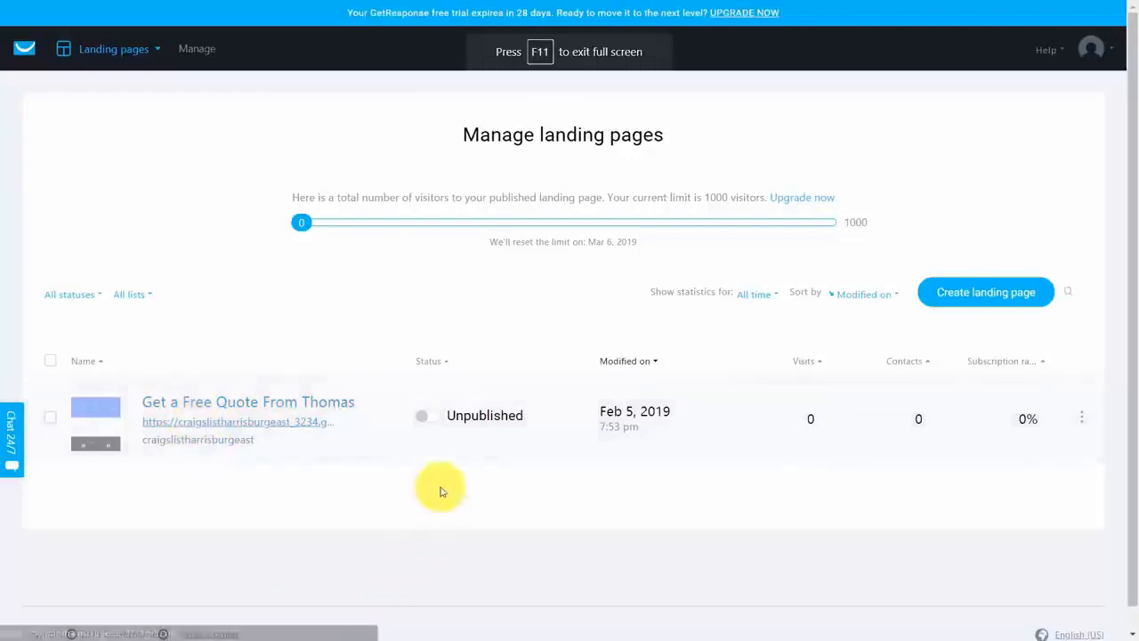
Publish the free-quote landing page and check its link and assigned contact list
{"action": "left_click", "coordinate": [432, 418]}
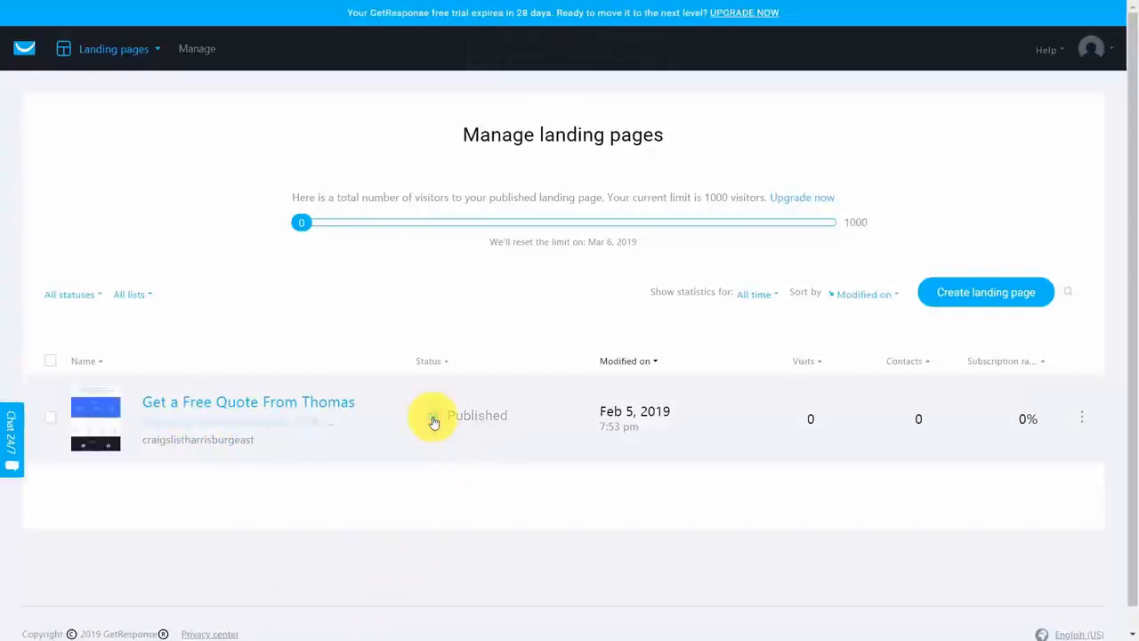
{"action": "left_click", "coordinate": [272, 428]}
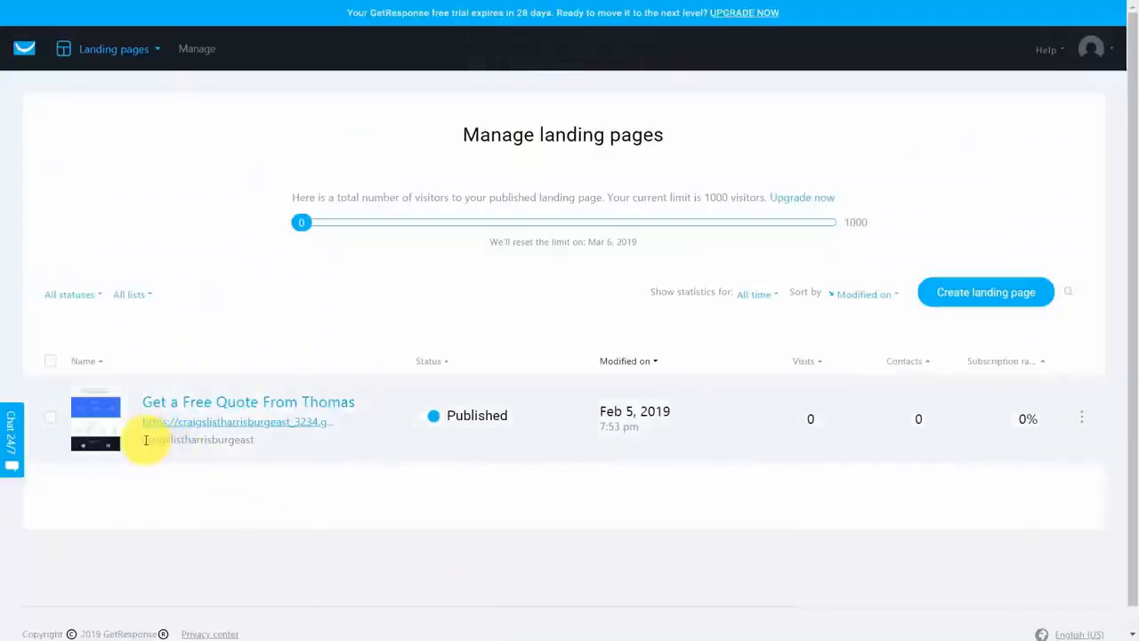
{"action": "left_click_drag", "start_coordinate": [143, 439], "coordinate": [239, 440]}
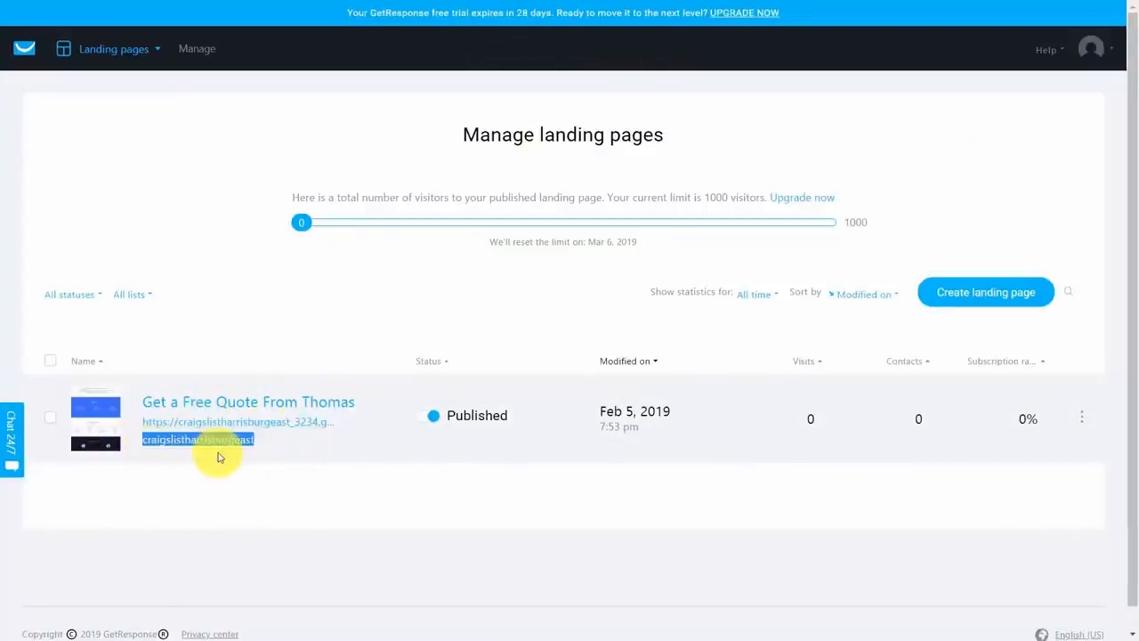
{"action": "left_click", "coordinate": [397, 494]}
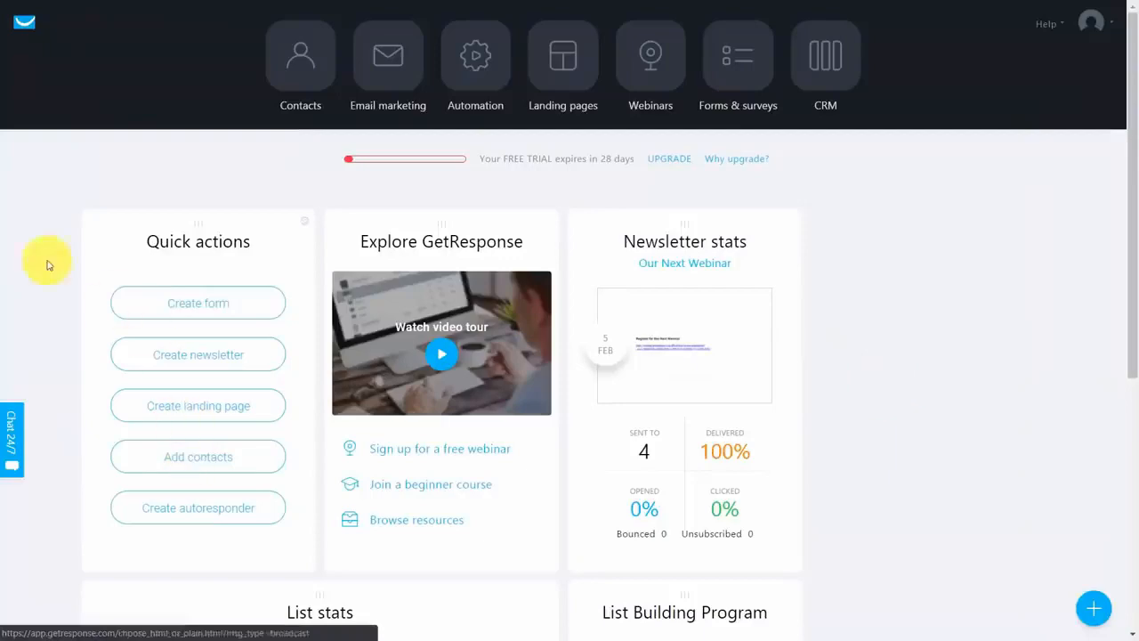
Create an automation workflow from scratch named Leads From Landing Page that starts when someone subscribes
{"action": "left_click", "coordinate": [471, 71]}
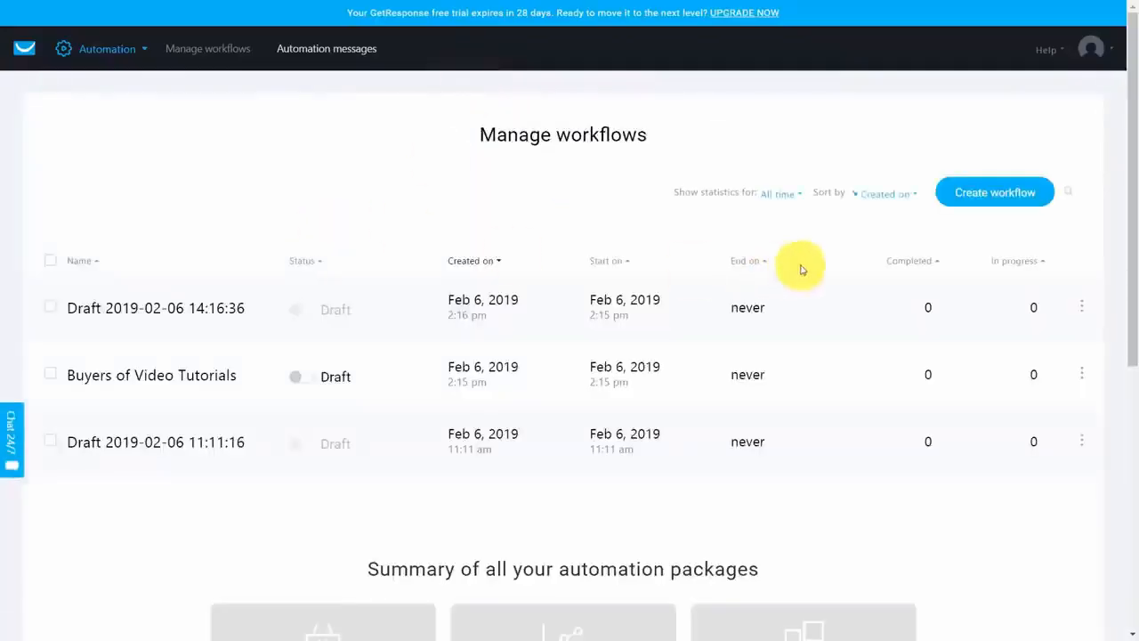
{"action": "left_click", "coordinate": [988, 194]}
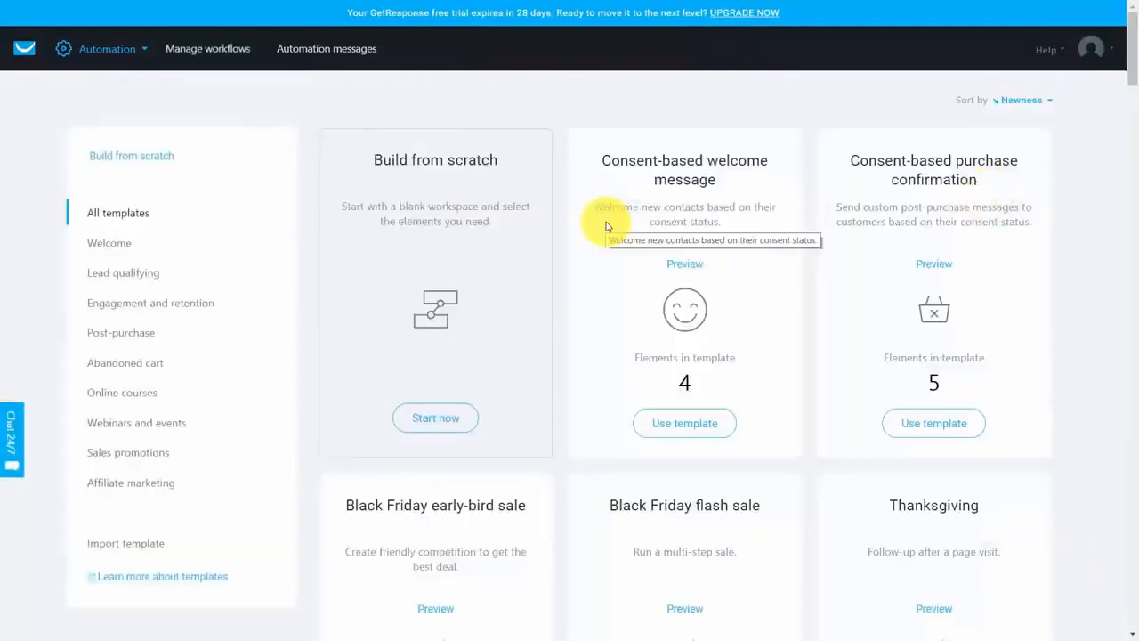
{"action": "left_click", "coordinate": [437, 419]}
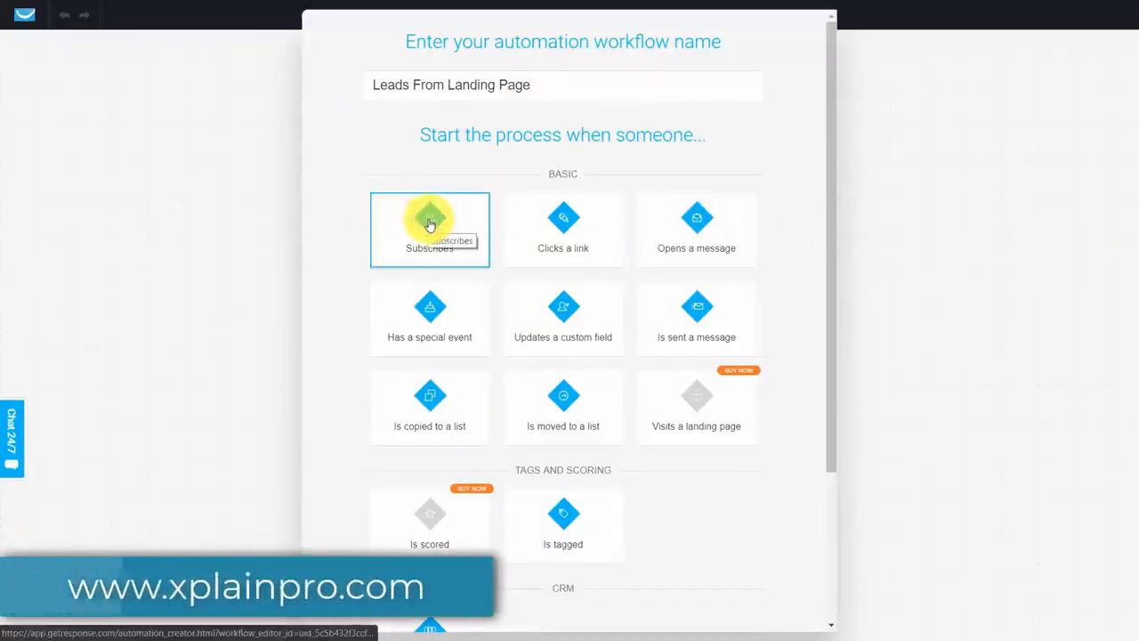
{"action": "left_click", "coordinate": [430, 220]}
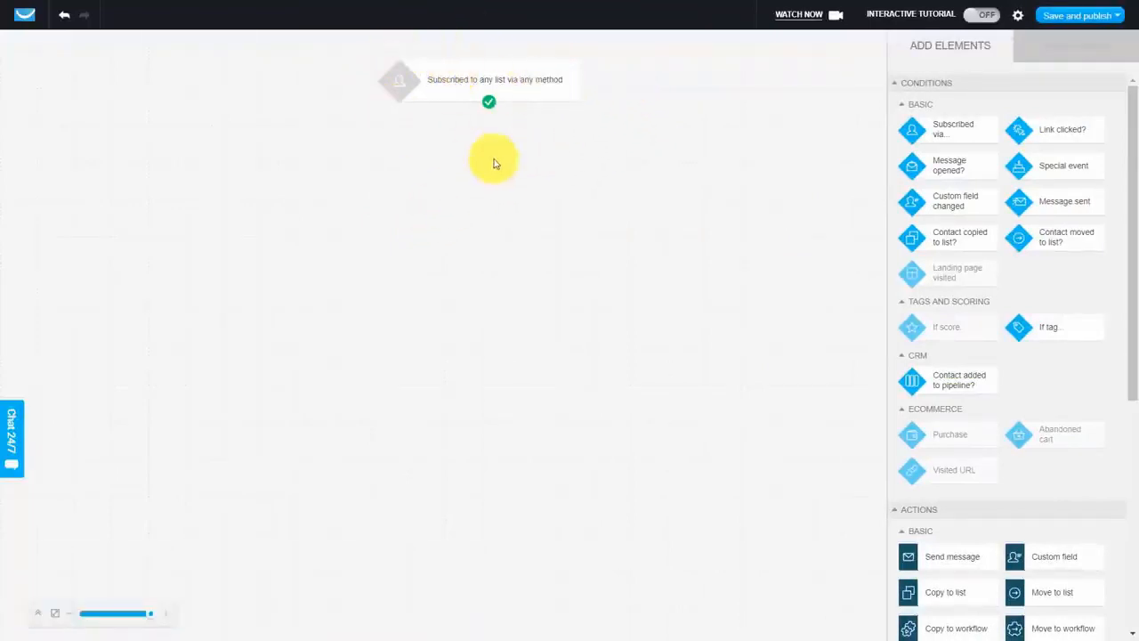
Limit the Subscribe condition to the specific list craigslistharrisburgeast
{"action": "left_click", "coordinate": [487, 84]}
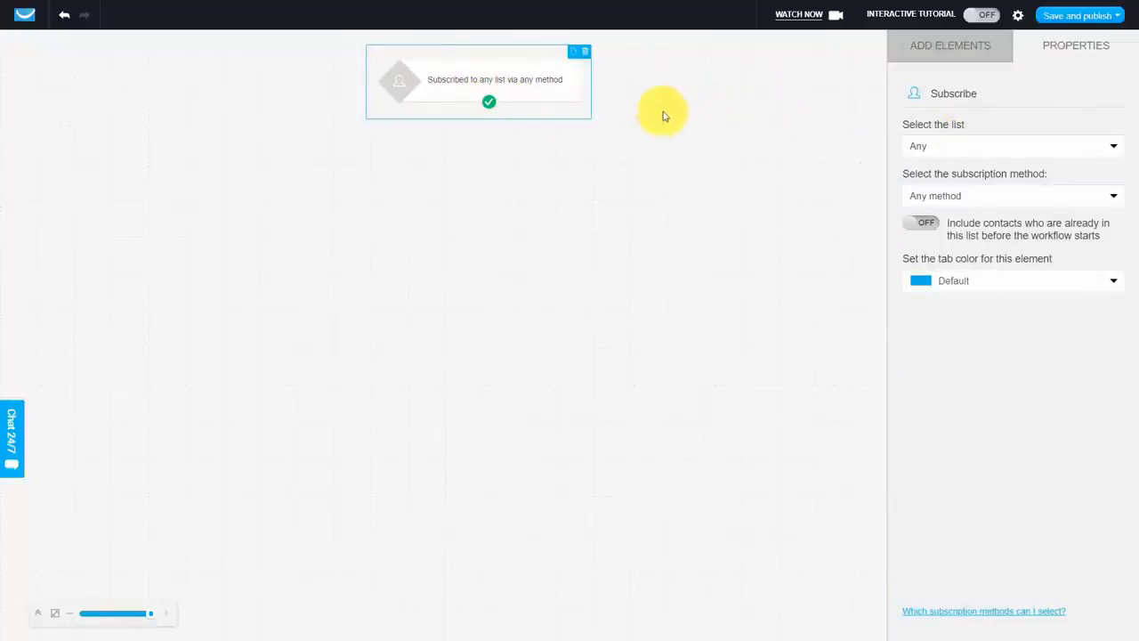
{"action": "left_click", "coordinate": [1098, 145]}
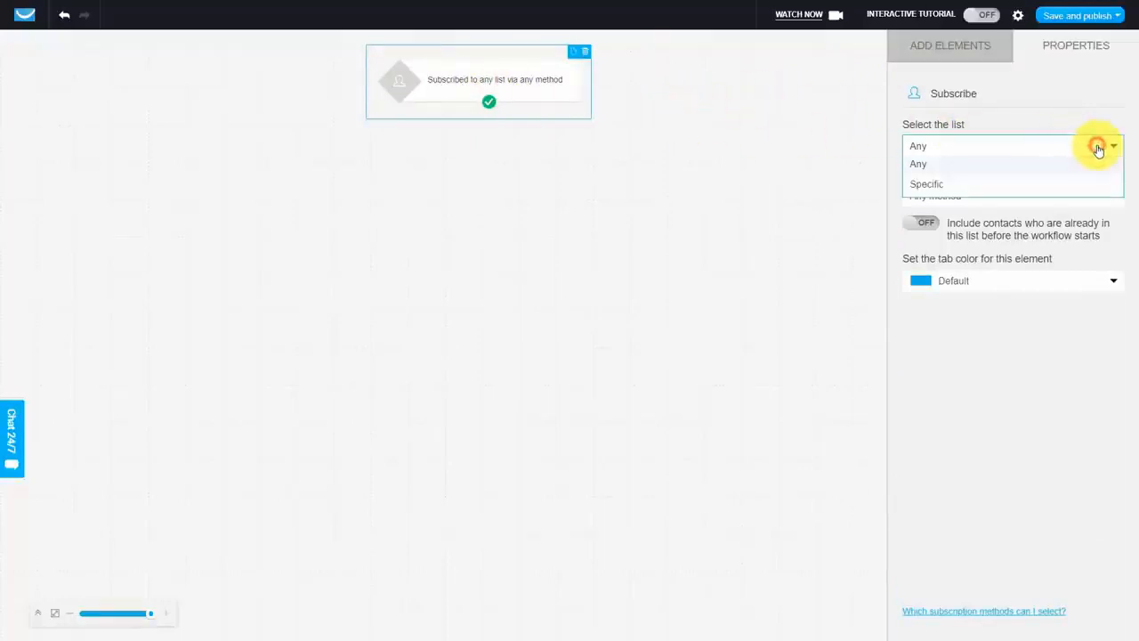
{"action": "left_click", "coordinate": [928, 183]}
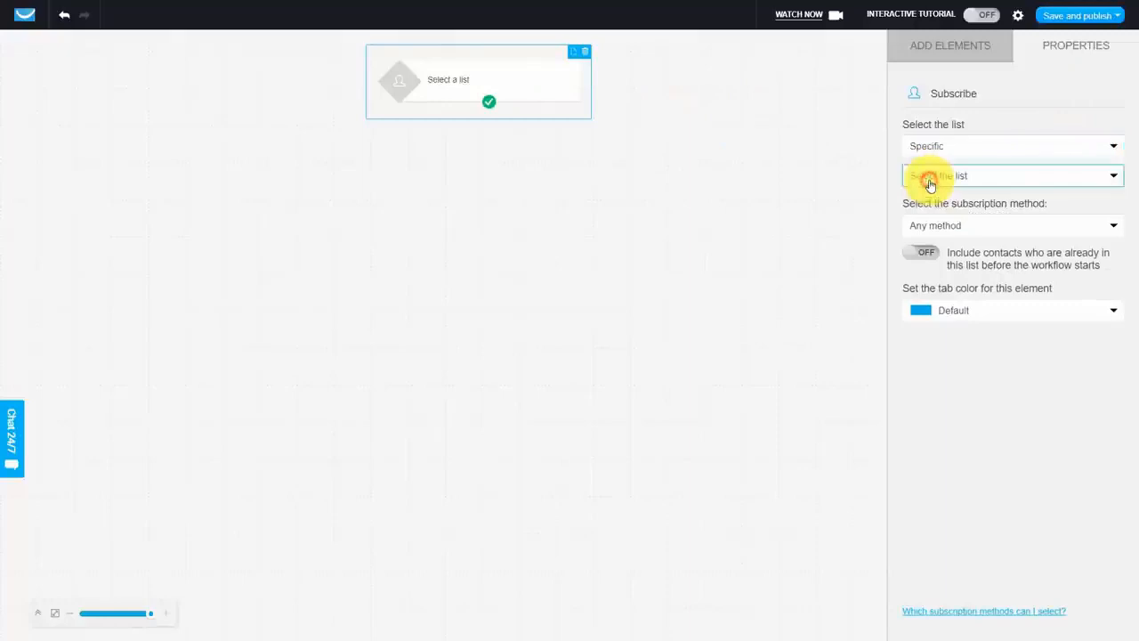
{"action": "left_click", "coordinate": [1040, 185]}
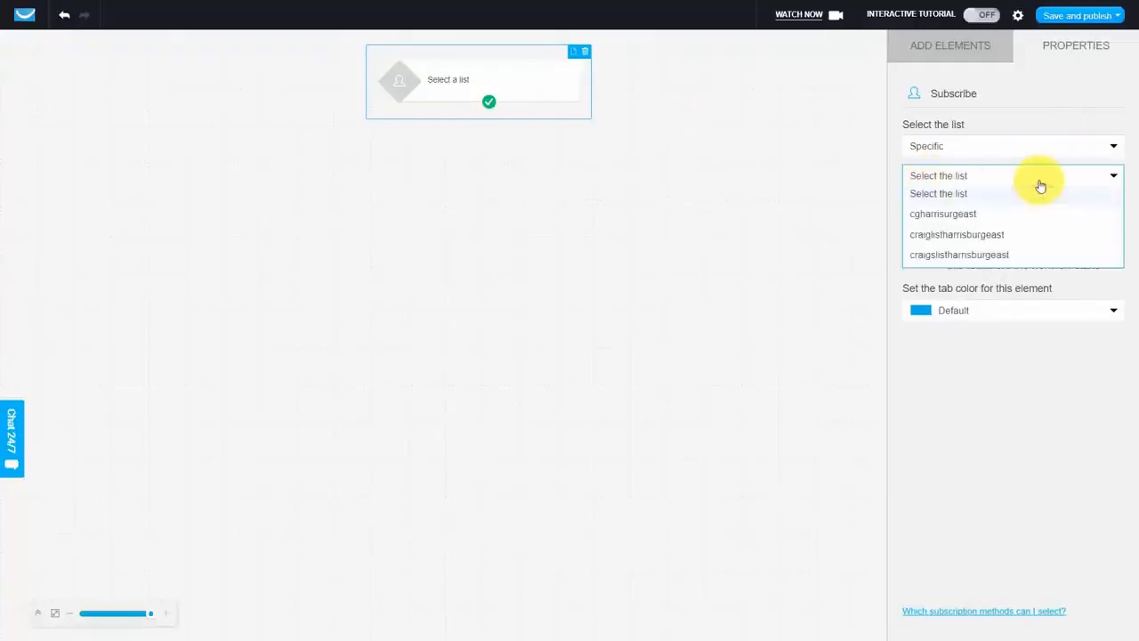
{"action": "left_click", "coordinate": [915, 255]}
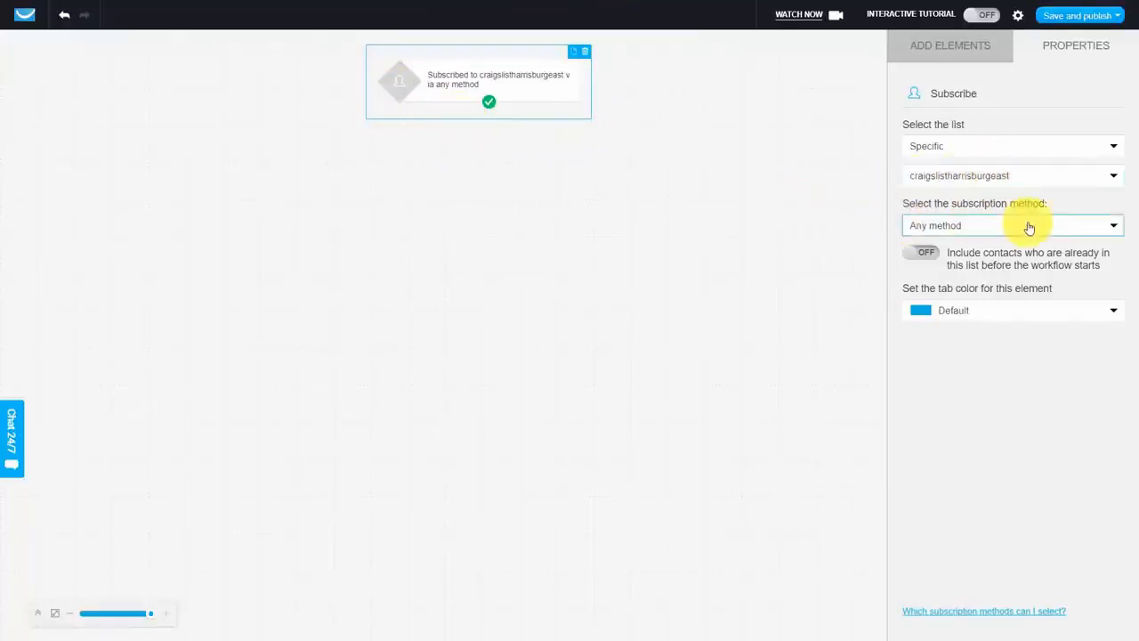
Set the Subscribe condition's subscription method to Landing page, restricted to the specific free-quote page
{"action": "left_click", "coordinate": [1062, 231]}
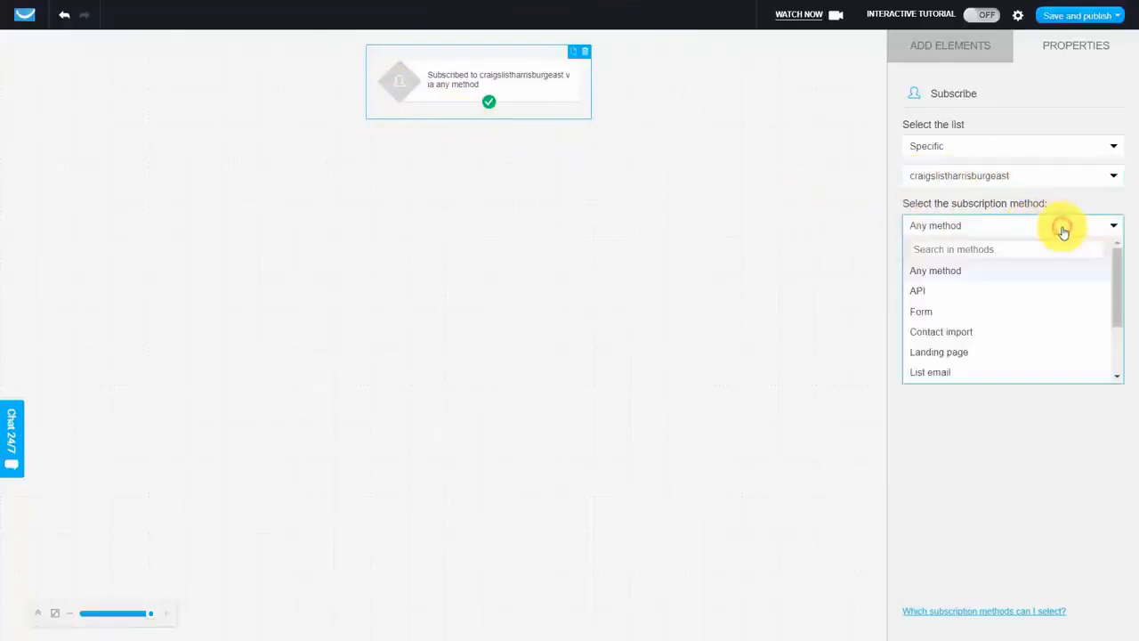
{"action": "left_click", "coordinate": [947, 353]}
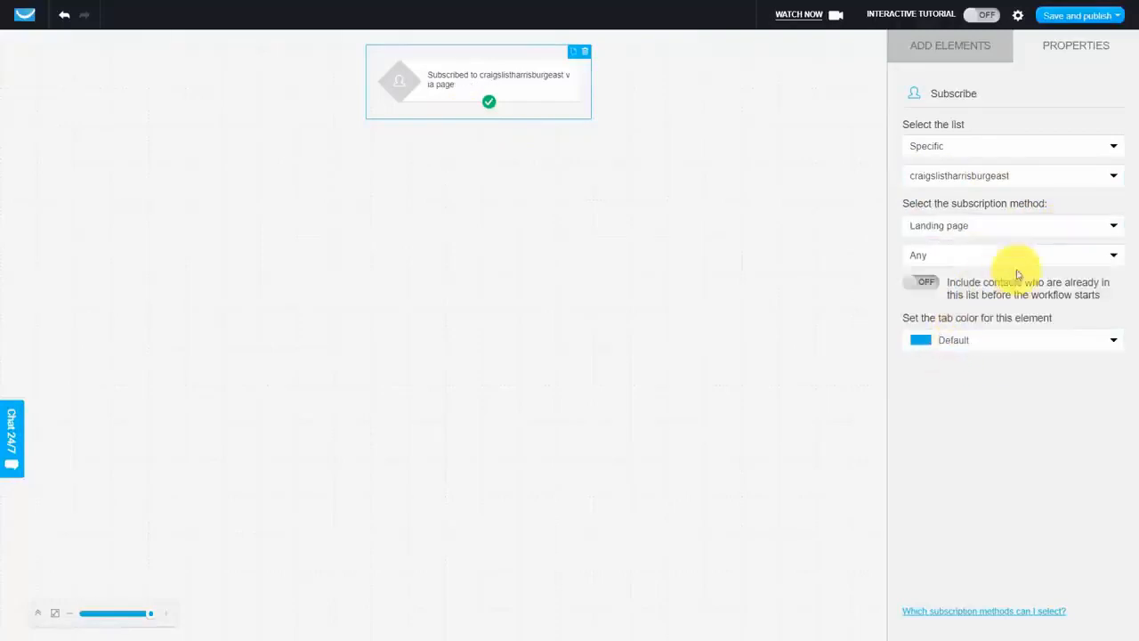
{"action": "left_click", "coordinate": [1063, 262]}
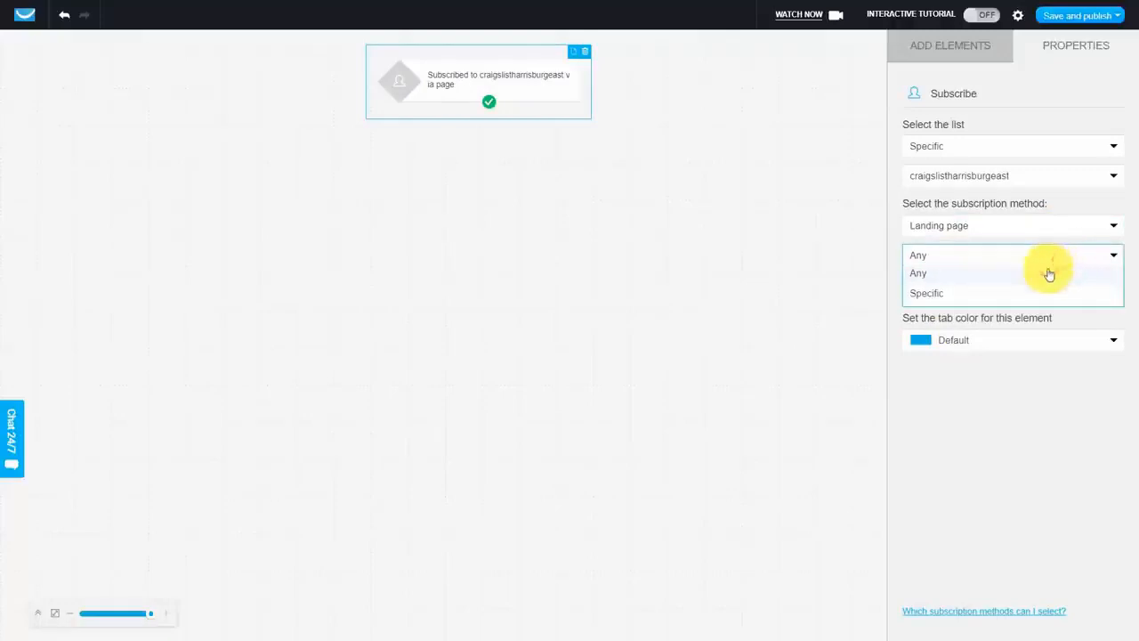
{"action": "left_click", "coordinate": [923, 292]}
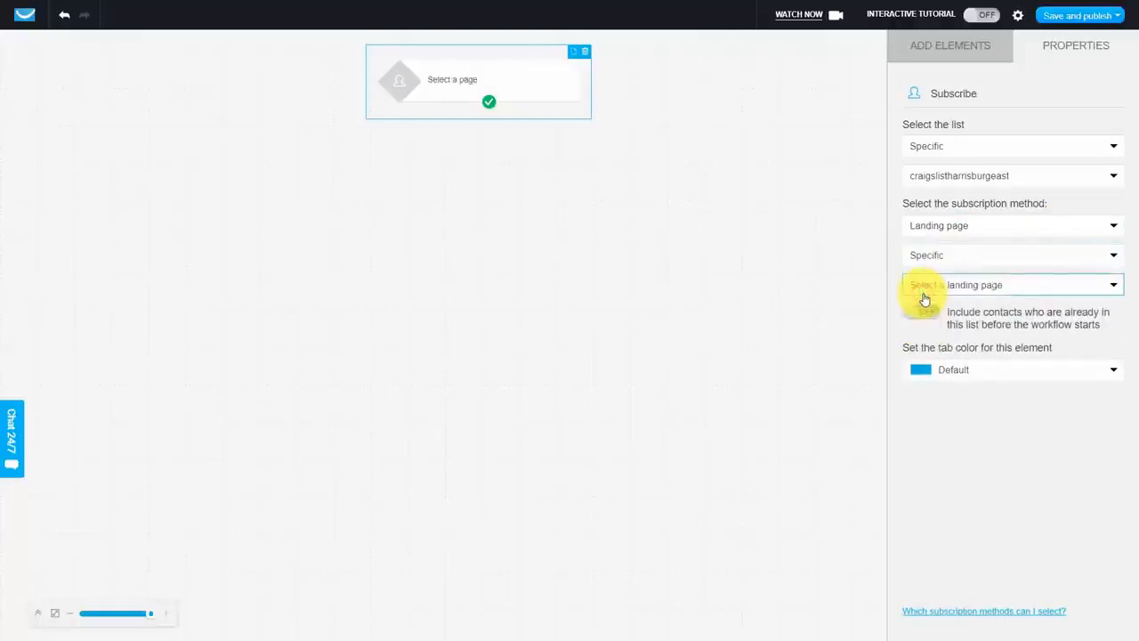
{"action": "left_click", "coordinate": [1041, 291]}
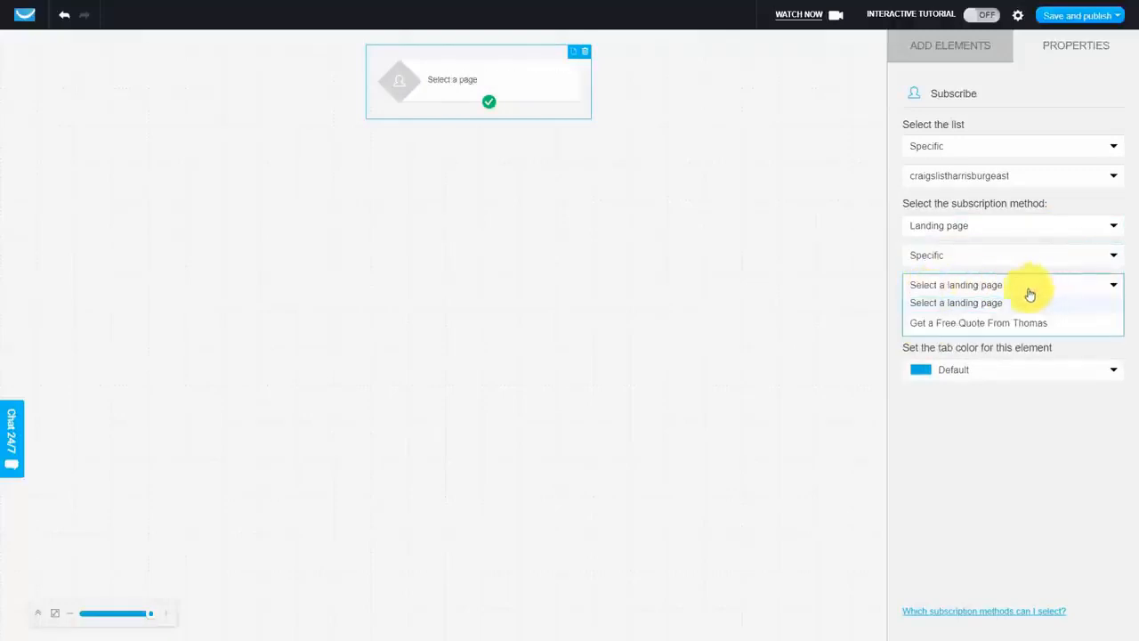
{"action": "left_click", "coordinate": [949, 323]}
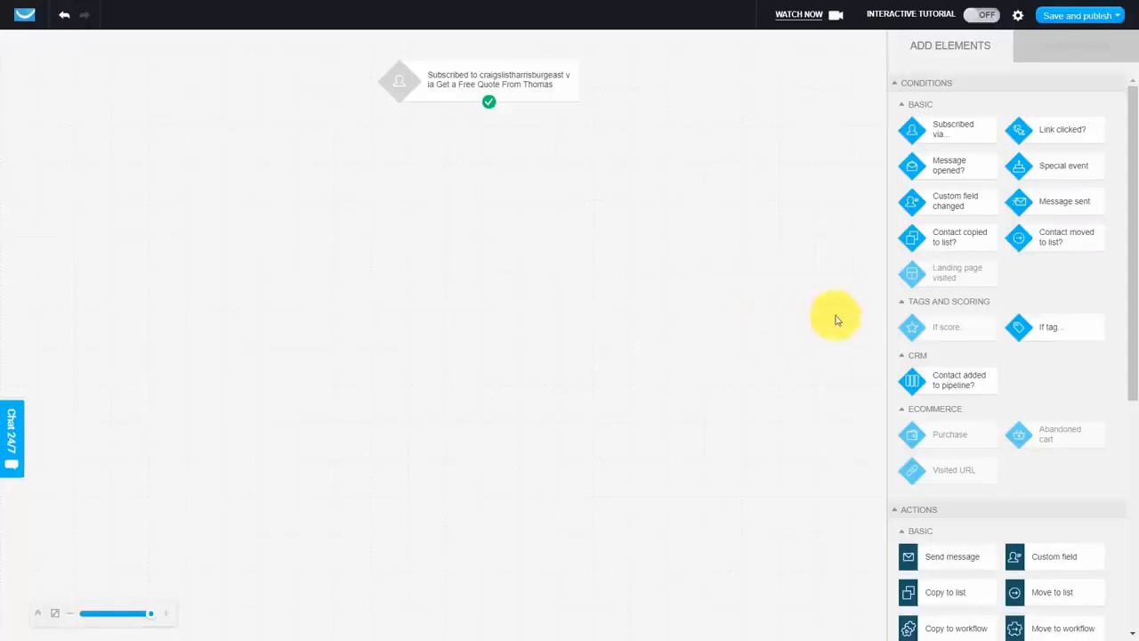
Add a Wait action of 2 days below the Subscribe condition and connect the condition to it
{"action": "mouse_move", "coordinate": [945, 282]}
{"action": "scroll", "coordinate": [951, 307], "scroll_direction": "down", "scroll_amount": 1}
{"action": "scroll", "coordinate": [952, 311], "scroll_direction": "down", "scroll_amount": 2}
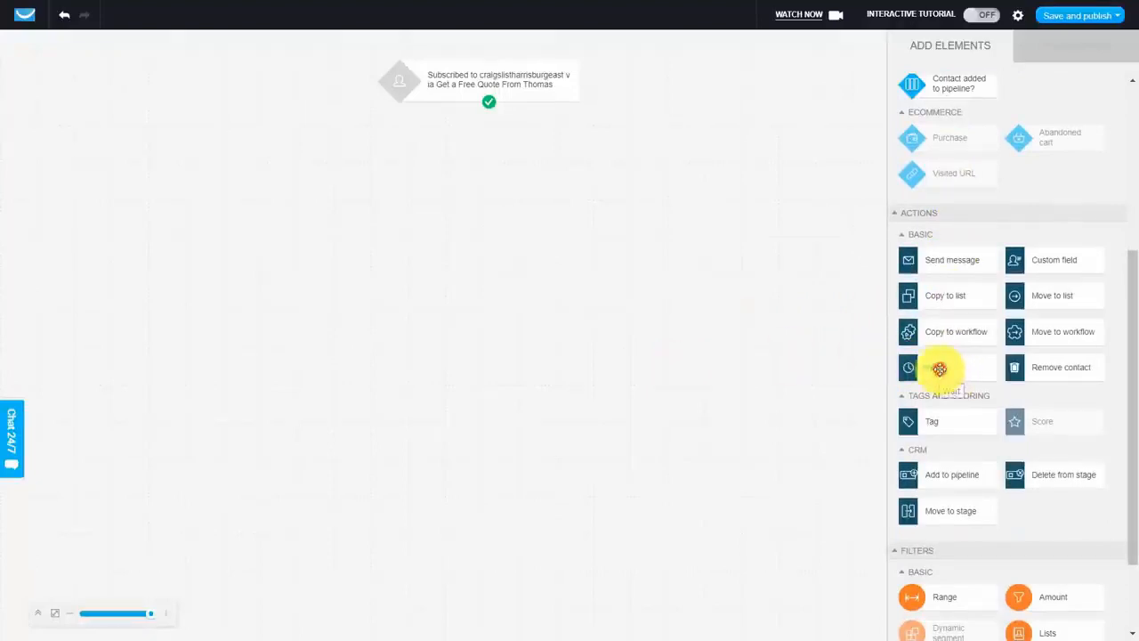
{"action": "left_click_drag", "start_coordinate": [940, 369], "coordinate": [475, 145]}
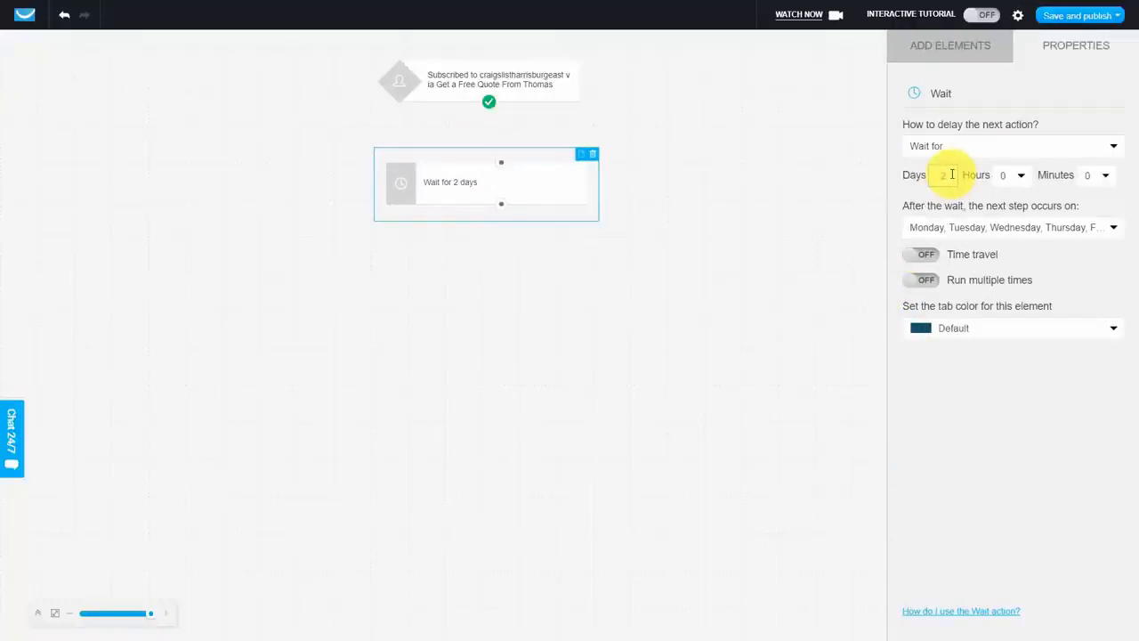
{"action": "left_click", "coordinate": [806, 325]}
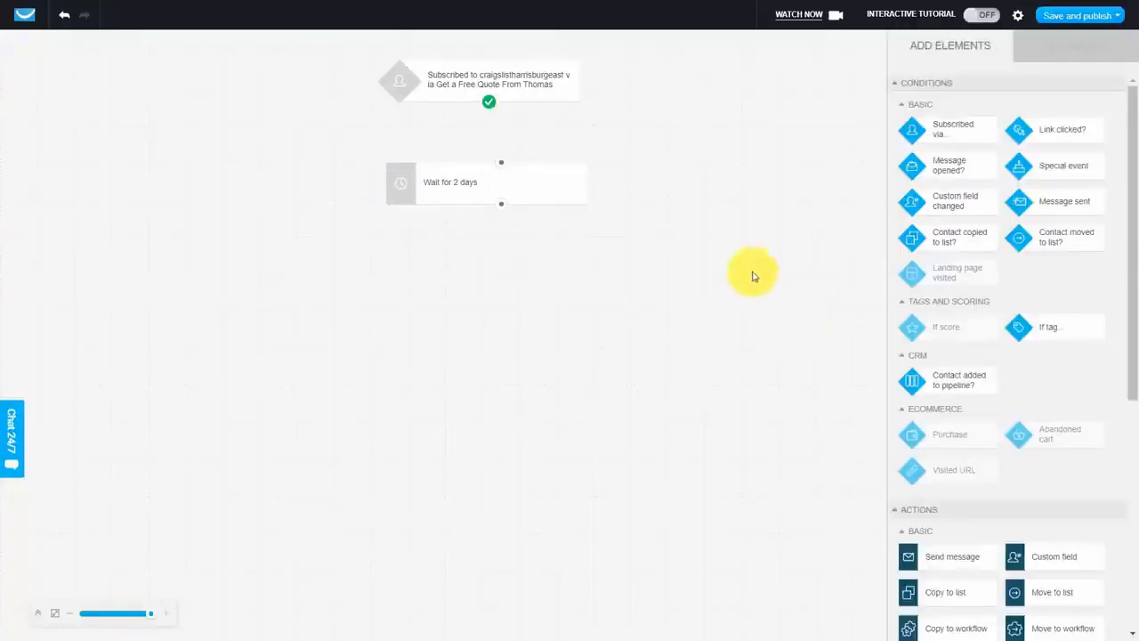
{"action": "left_click_drag", "start_coordinate": [497, 111], "coordinate": [501, 174]}
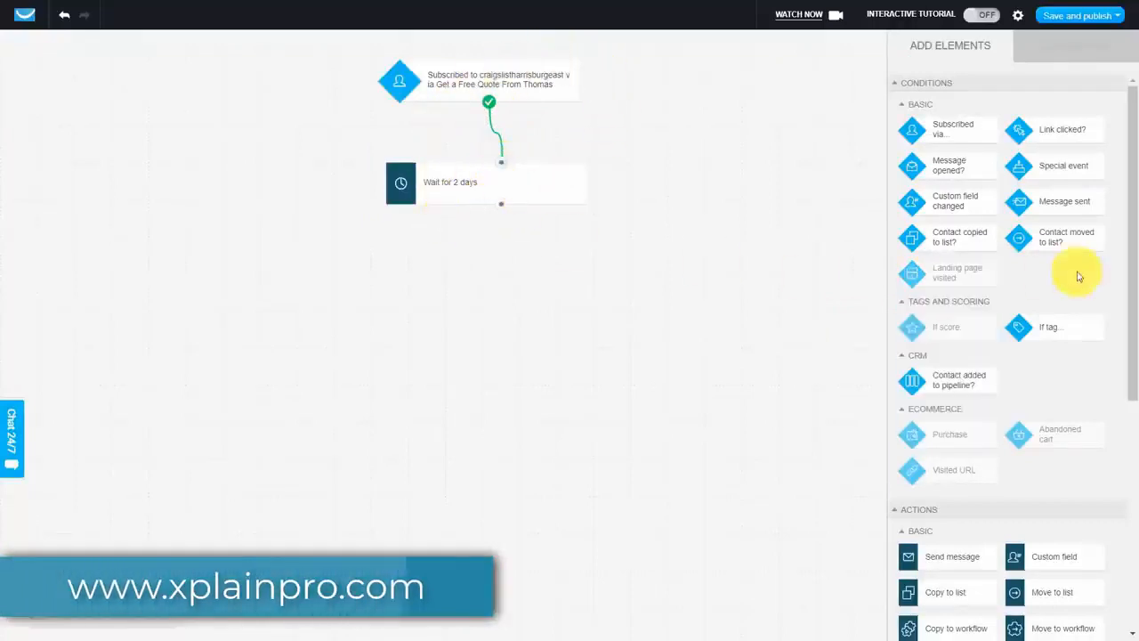
Add a Copy to list action below the Wait action with cgharrisurgeast as the target list
{"action": "scroll", "coordinate": [1009, 257], "scroll_direction": "down", "scroll_amount": 3}
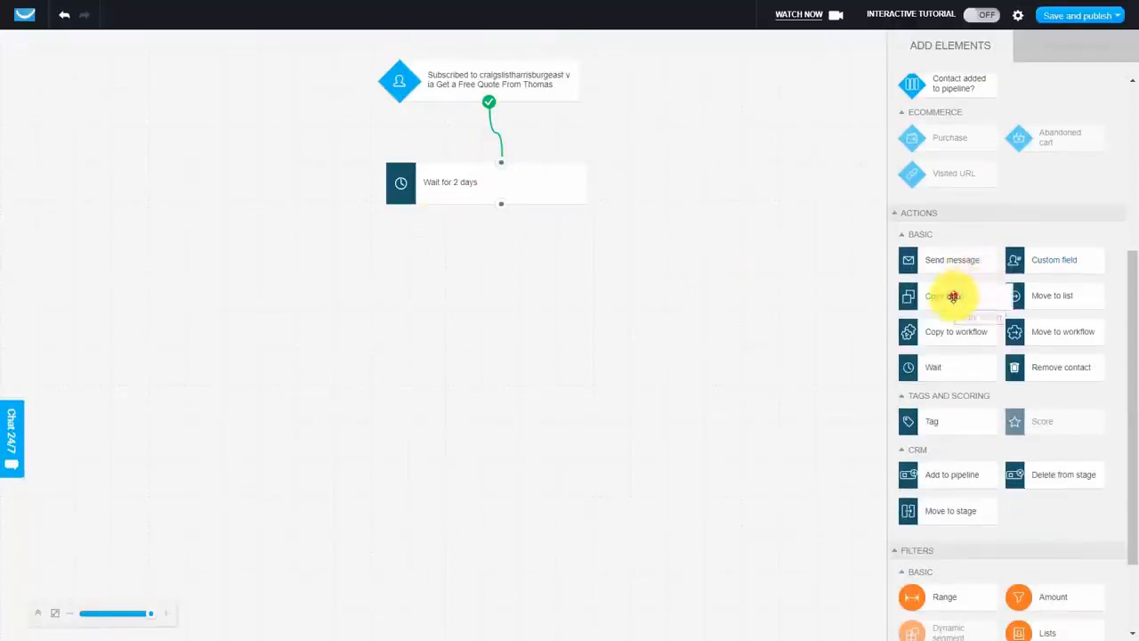
{"action": "left_click_drag", "start_coordinate": [949, 294], "coordinate": [483, 237]}
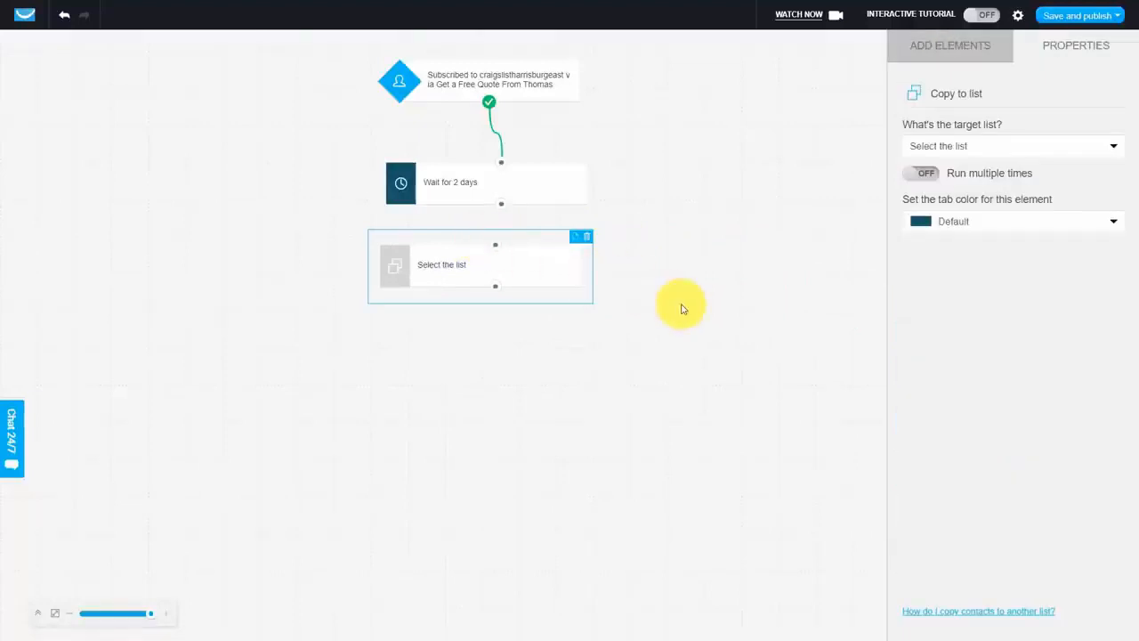
{"action": "left_click", "coordinate": [437, 267]}
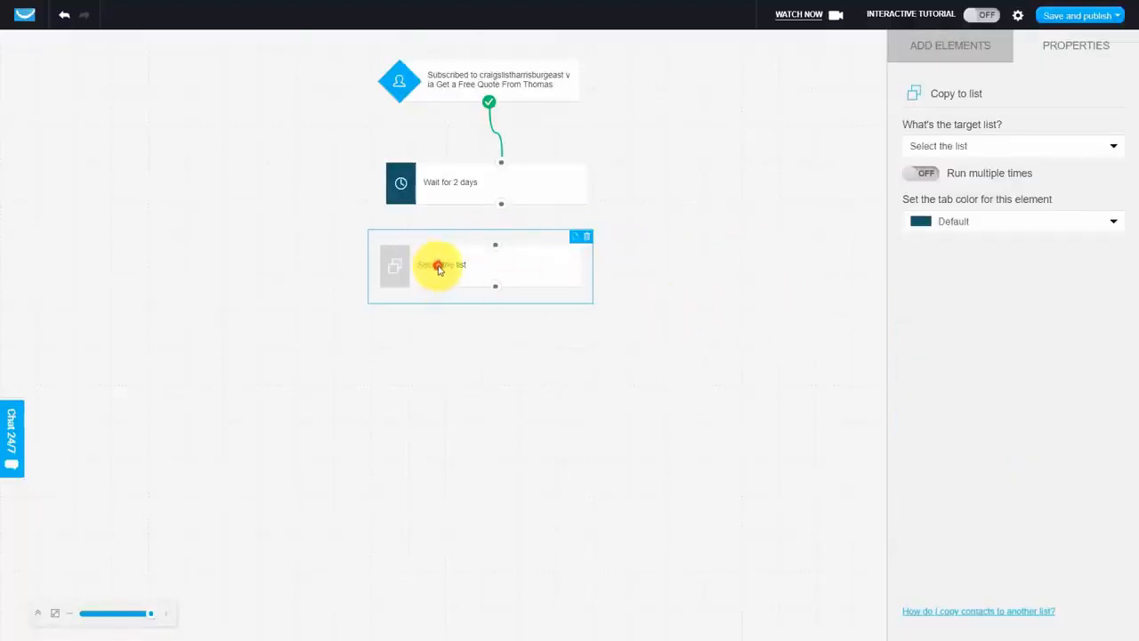
{"action": "left_click", "coordinate": [1103, 150]}
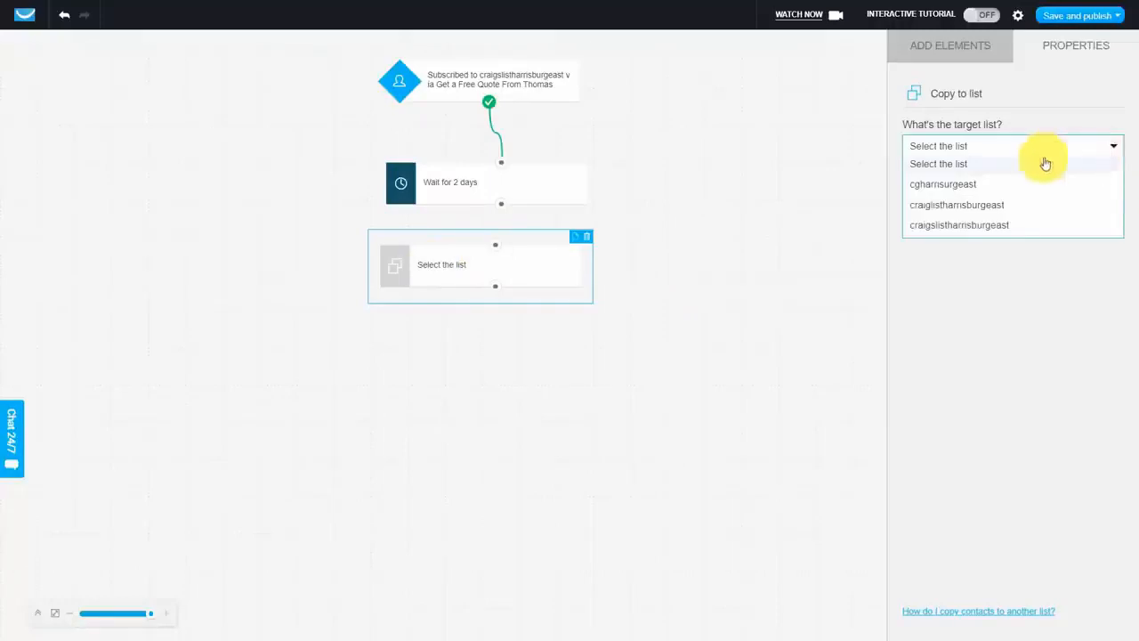
{"action": "left_click", "coordinate": [1032, 183]}
Add a Send message action below Copy to list, using the Webinar Reminder: How to Use Getresponse newsletter copied as an automation message
{"action": "left_click", "coordinate": [946, 51]}
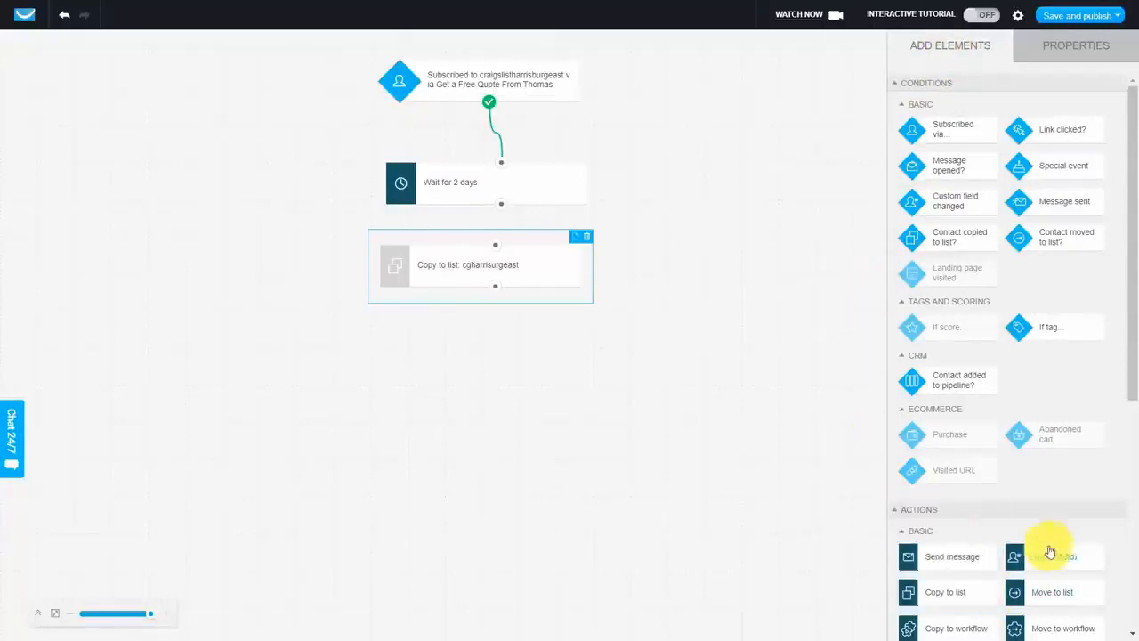
{"action": "left_click_drag", "start_coordinate": [950, 559], "coordinate": [483, 330]}
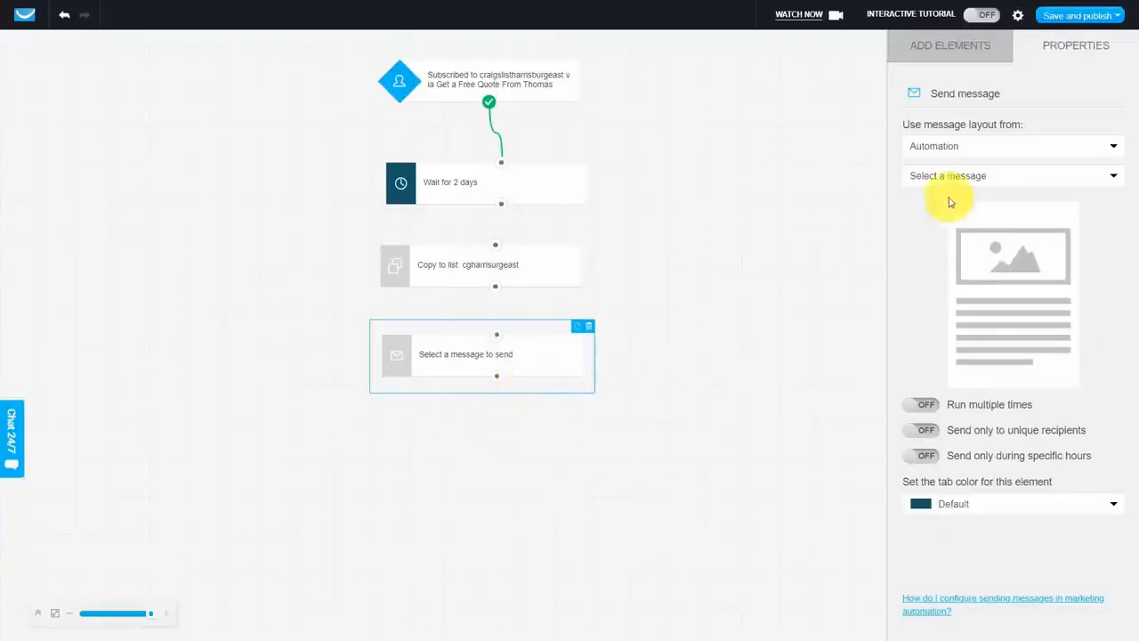
{"action": "left_click", "coordinate": [1017, 145]}
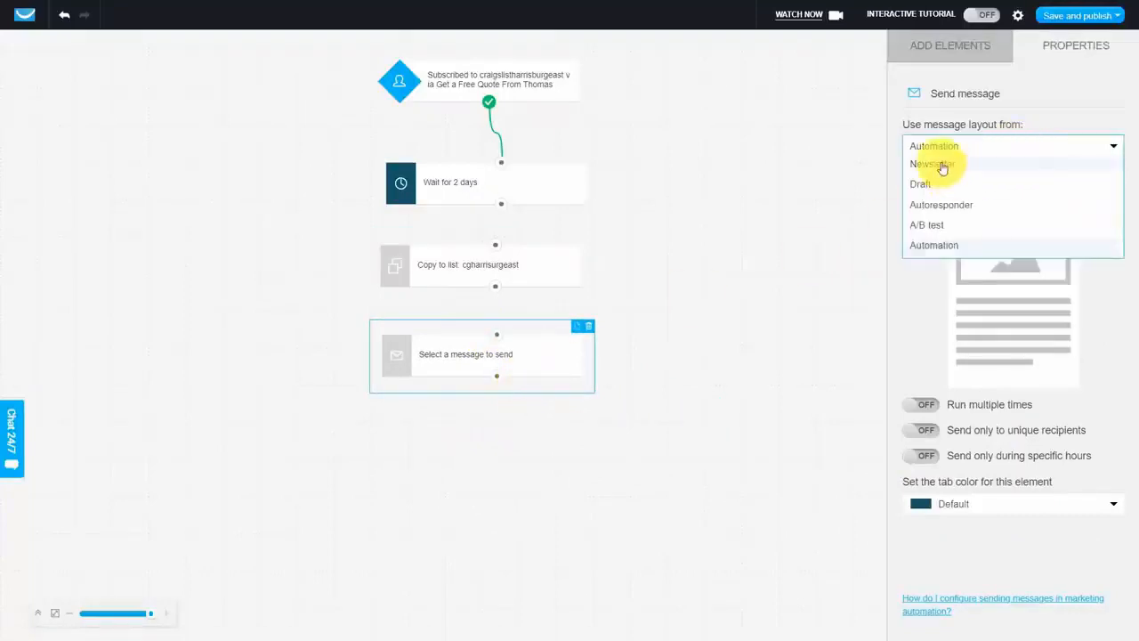
{"action": "left_click", "coordinate": [976, 166]}
{"action": "left_click", "coordinate": [996, 177]}
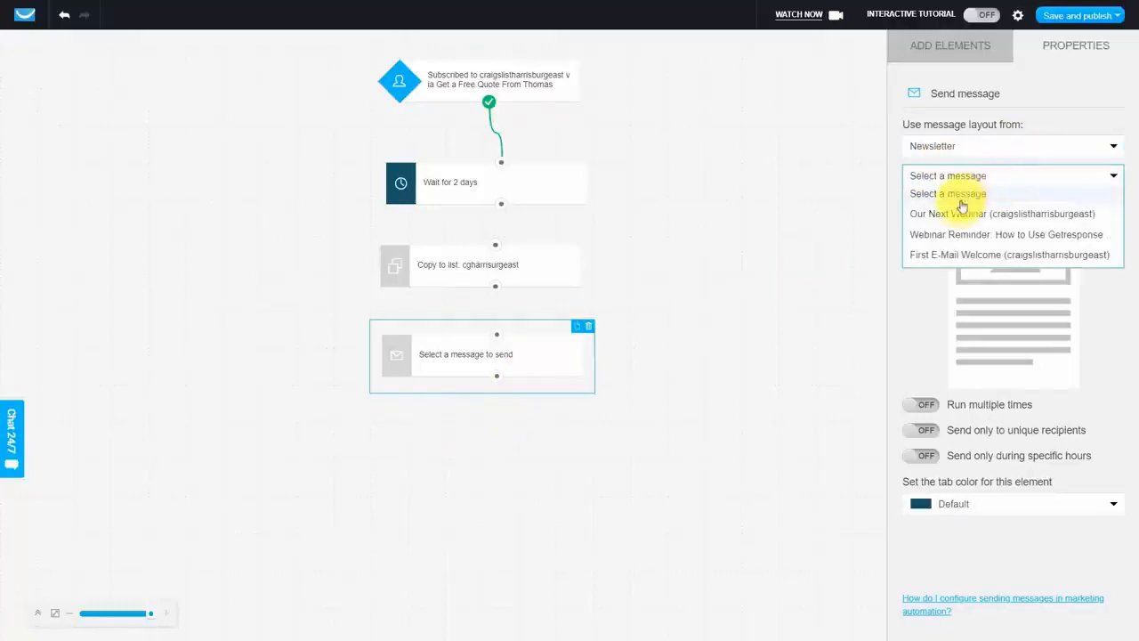
{"action": "left_click", "coordinate": [959, 236]}
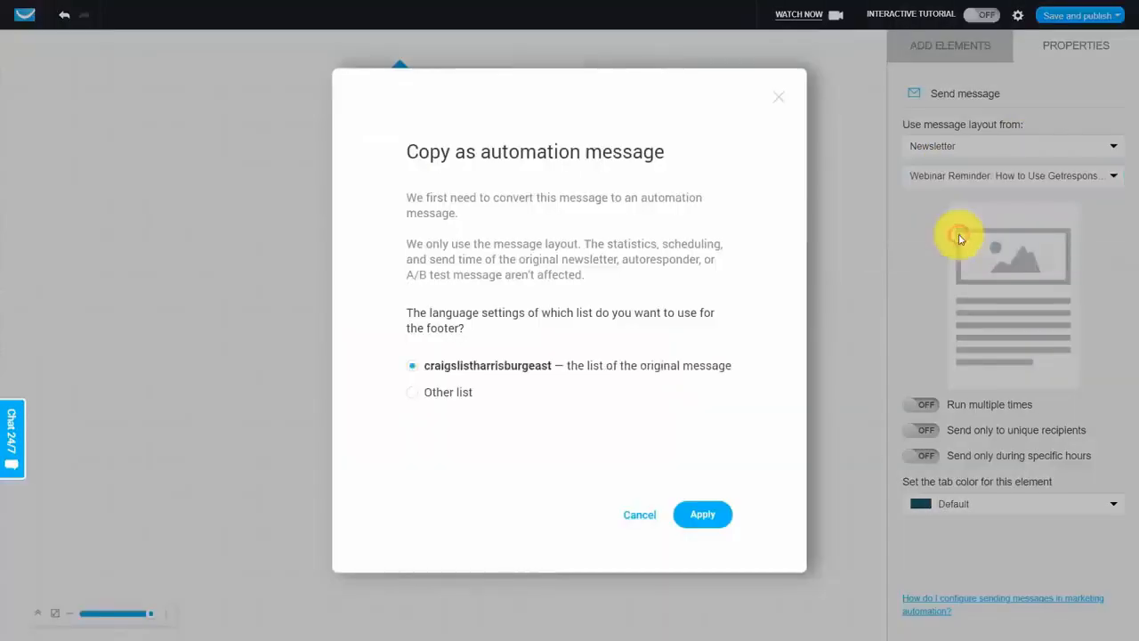
{"action": "left_click", "coordinate": [702, 513]}
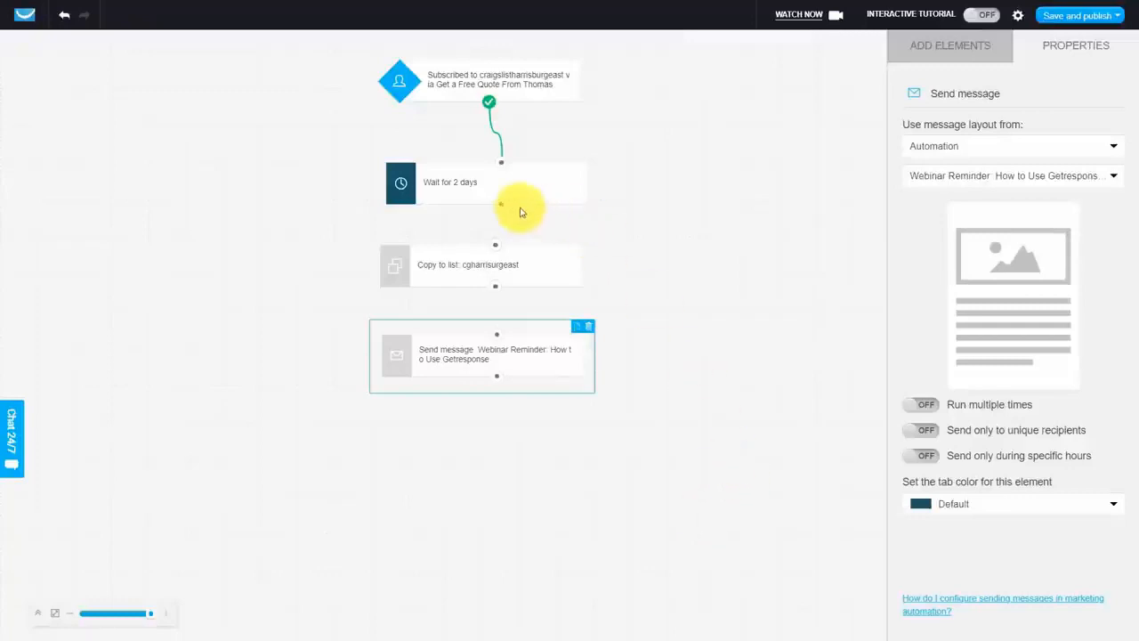
Connect Wait, Copy to list and Send message in sequence, and attach a new Amount filter below the message
{"action": "left_click_drag", "start_coordinate": [501, 207], "coordinate": [496, 249]}
{"action": "left_click_drag", "start_coordinate": [501, 298], "coordinate": [496, 340]}
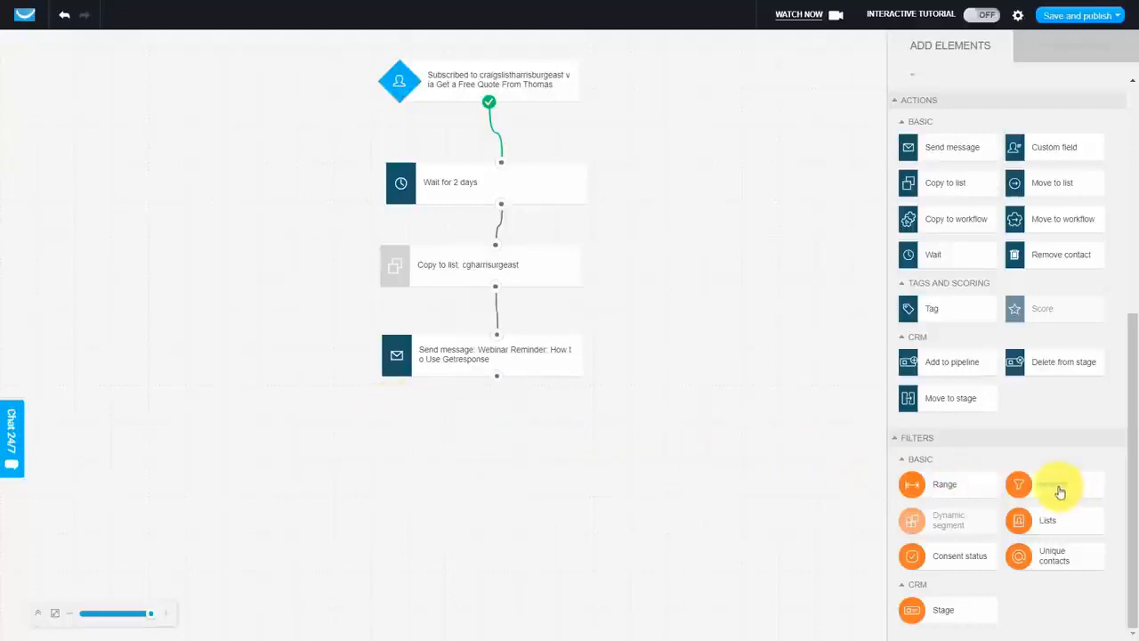
{"action": "left_click_drag", "start_coordinate": [1054, 480], "coordinate": [485, 414]}
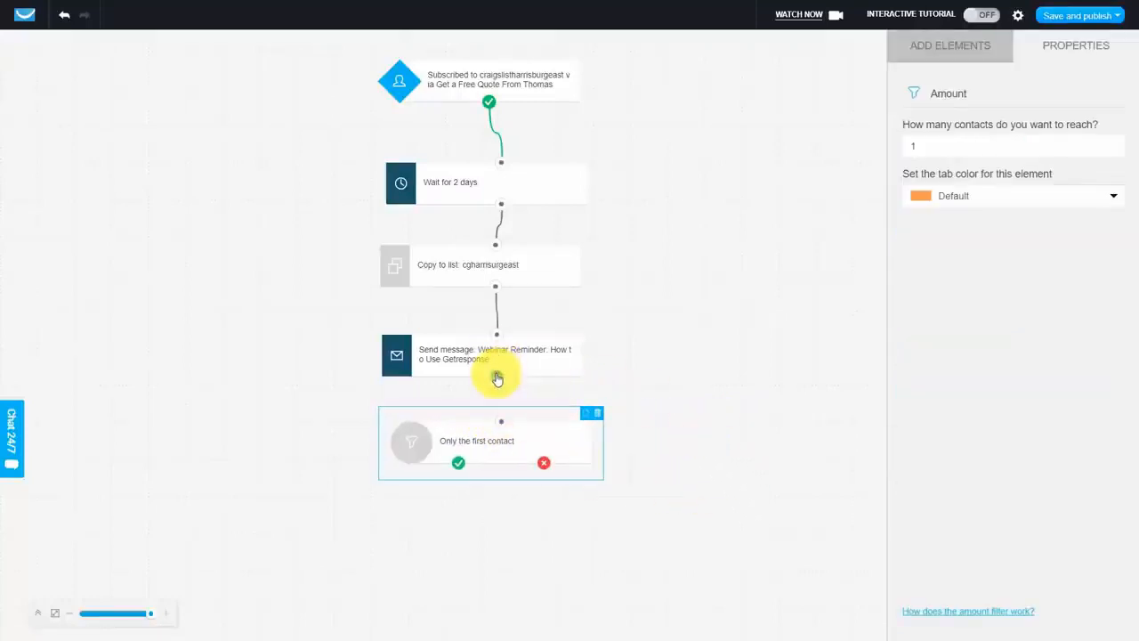
{"action": "left_click_drag", "start_coordinate": [498, 378], "coordinate": [527, 440]}
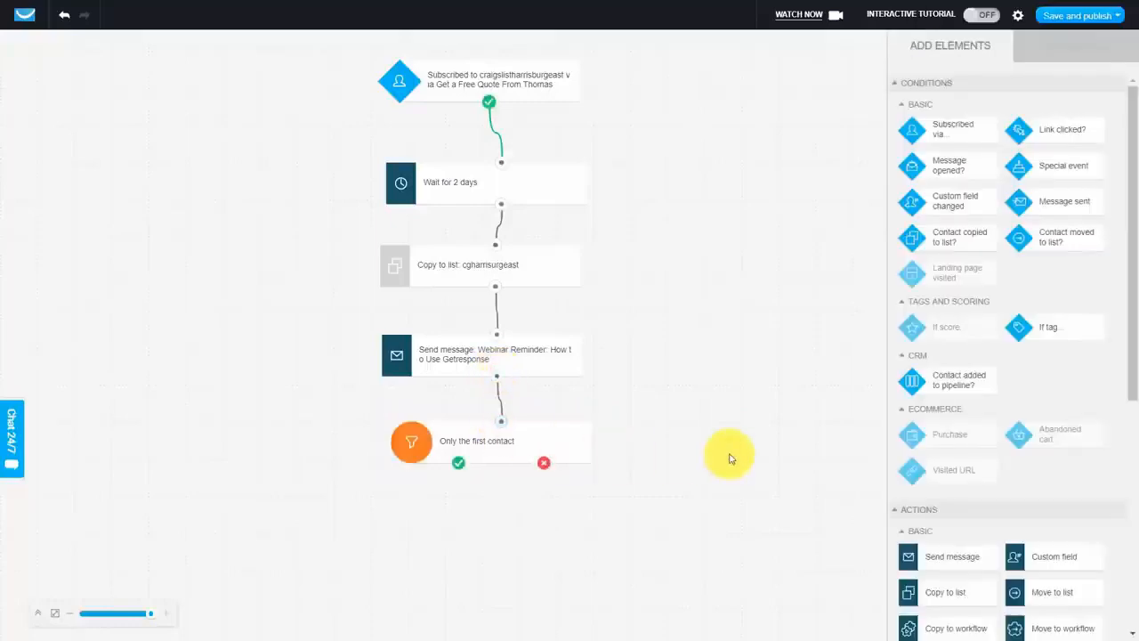
Set the Amount filter to reach 10 contacts
{"action": "left_click", "coordinate": [474, 447]}
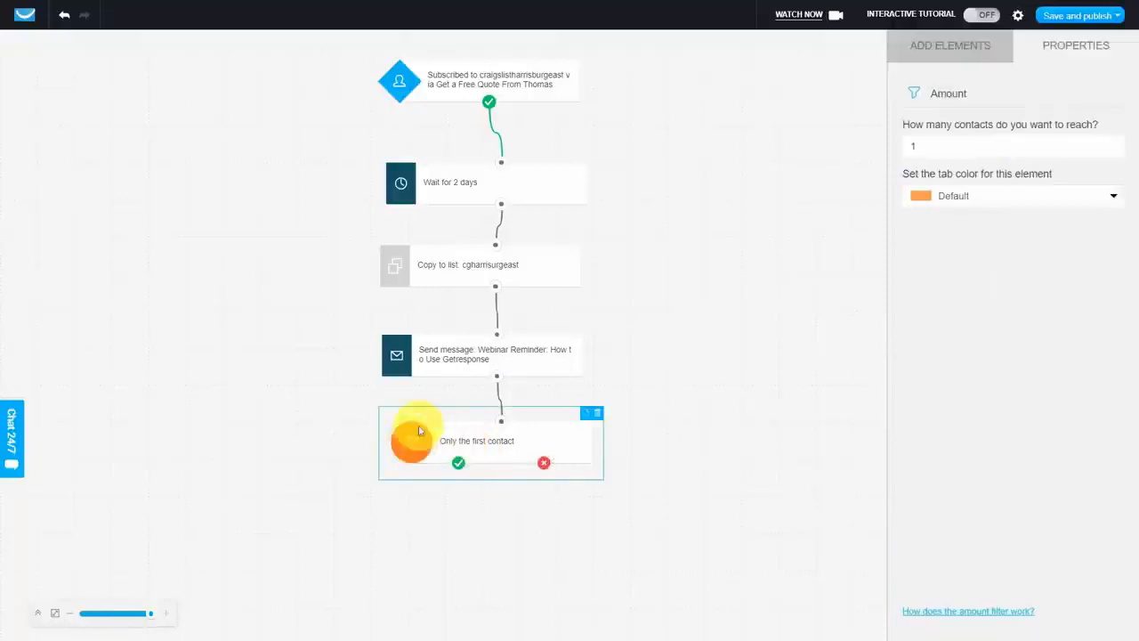
{"action": "left_click", "coordinate": [921, 142]}
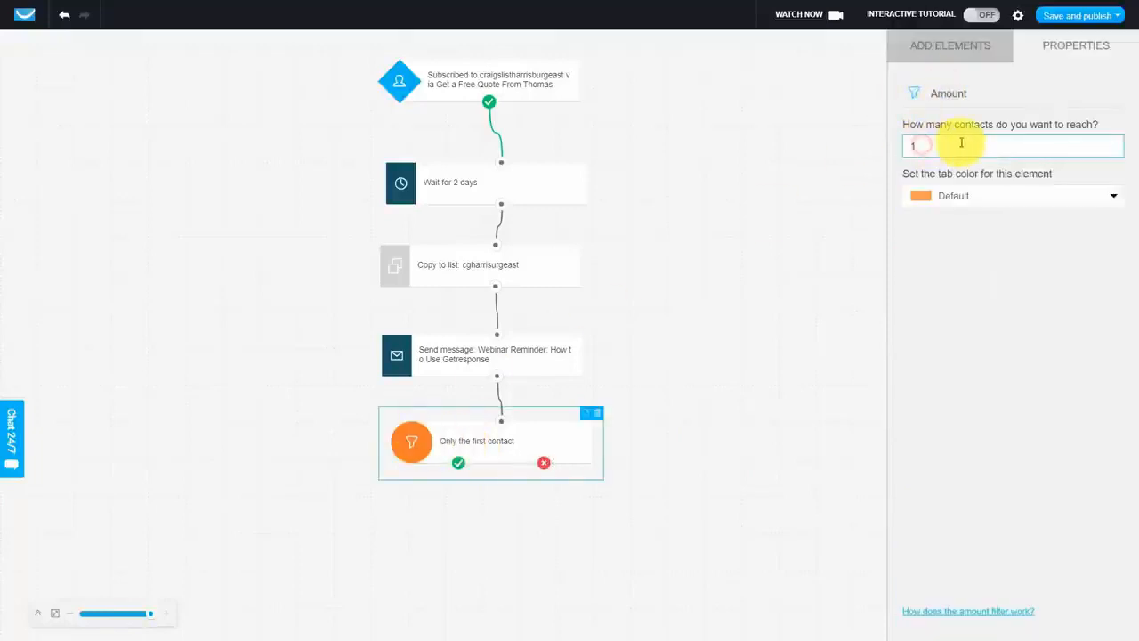
{"action": "key", "text": "BackSpace"}
{"action": "type", "text": "1"}
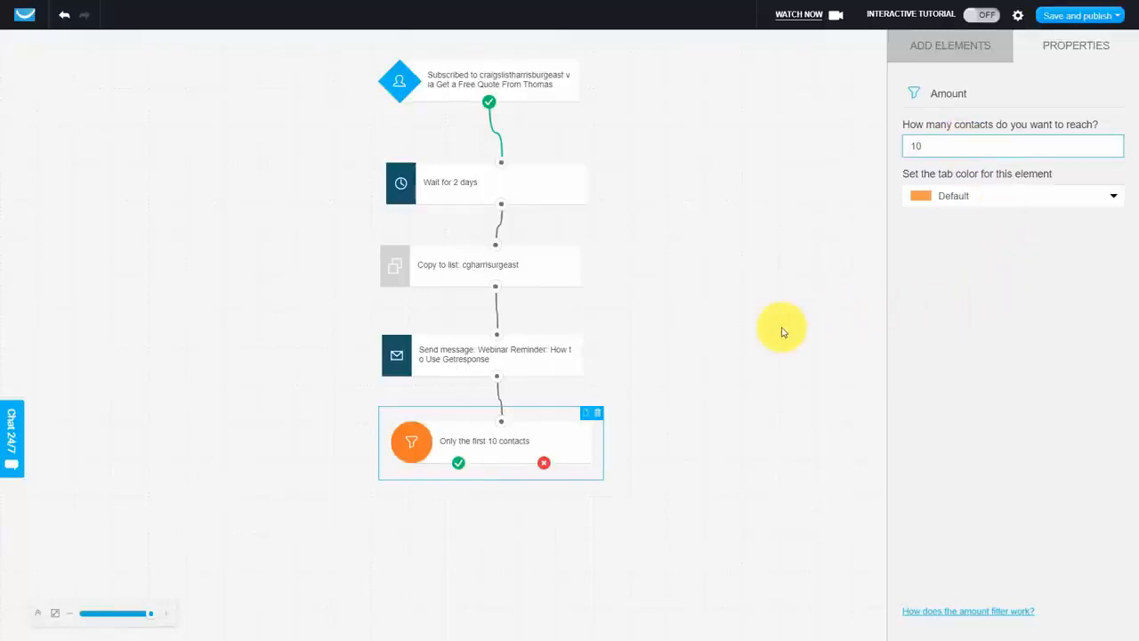
Add a Send message action on the Amount filter's positive branch, using the First E-Mail Welcome newsletter copied as an automation message
{"action": "left_click", "coordinate": [923, 51]}
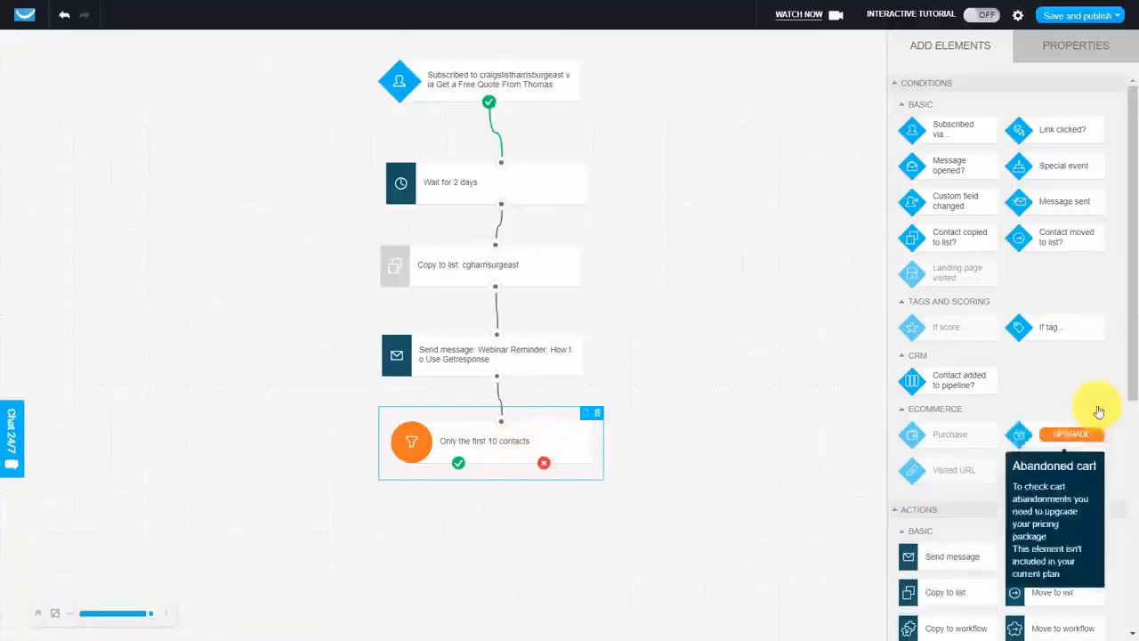
{"action": "left_click_drag", "start_coordinate": [1131, 338], "coordinate": [1135, 445]}
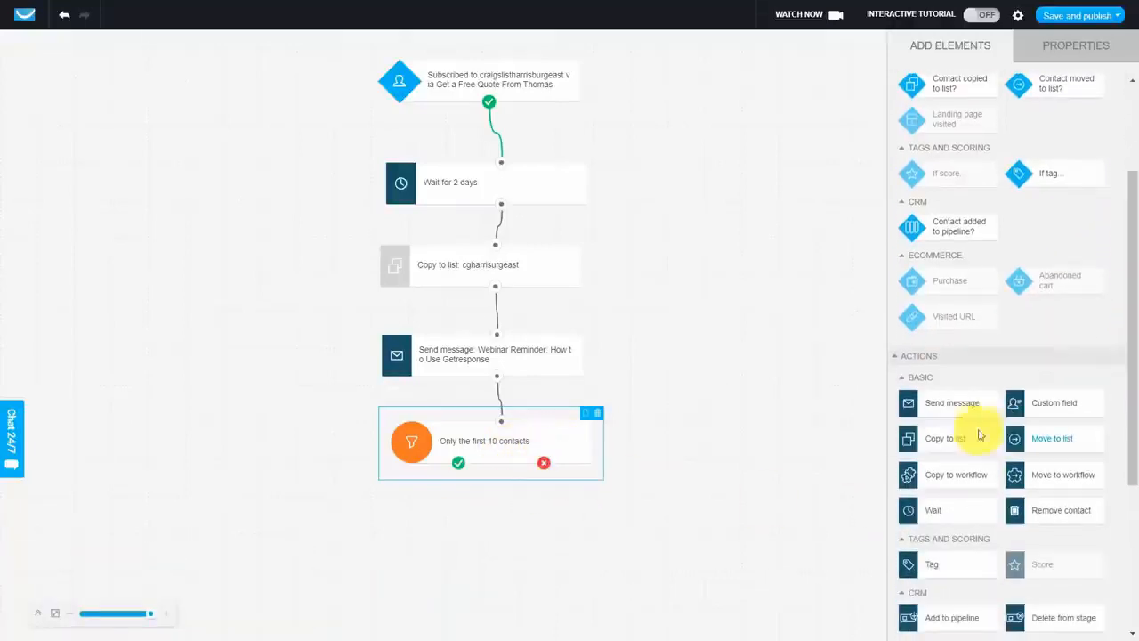
{"action": "left_click_drag", "start_coordinate": [943, 403], "coordinate": [463, 462]}
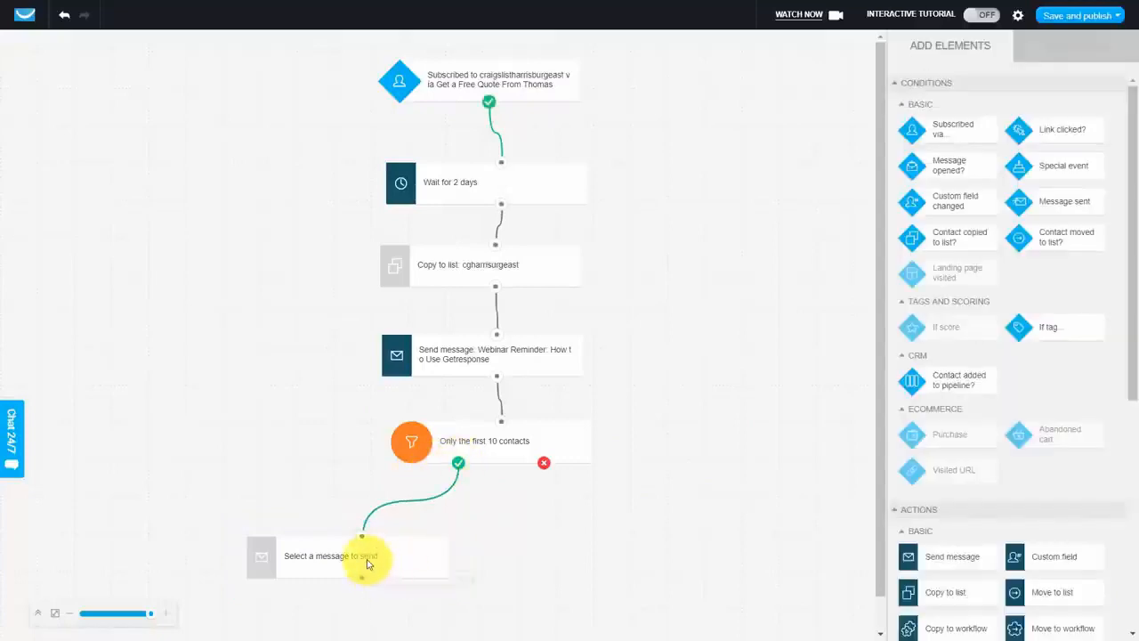
{"action": "left_click", "coordinate": [367, 562]}
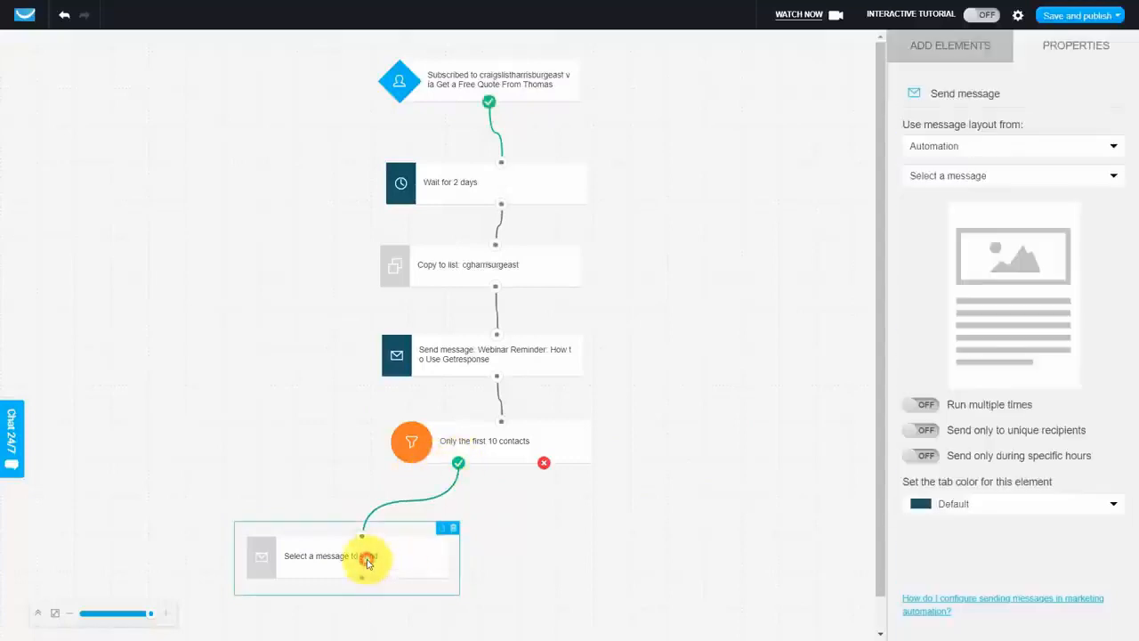
{"action": "left_click", "coordinate": [1099, 151]}
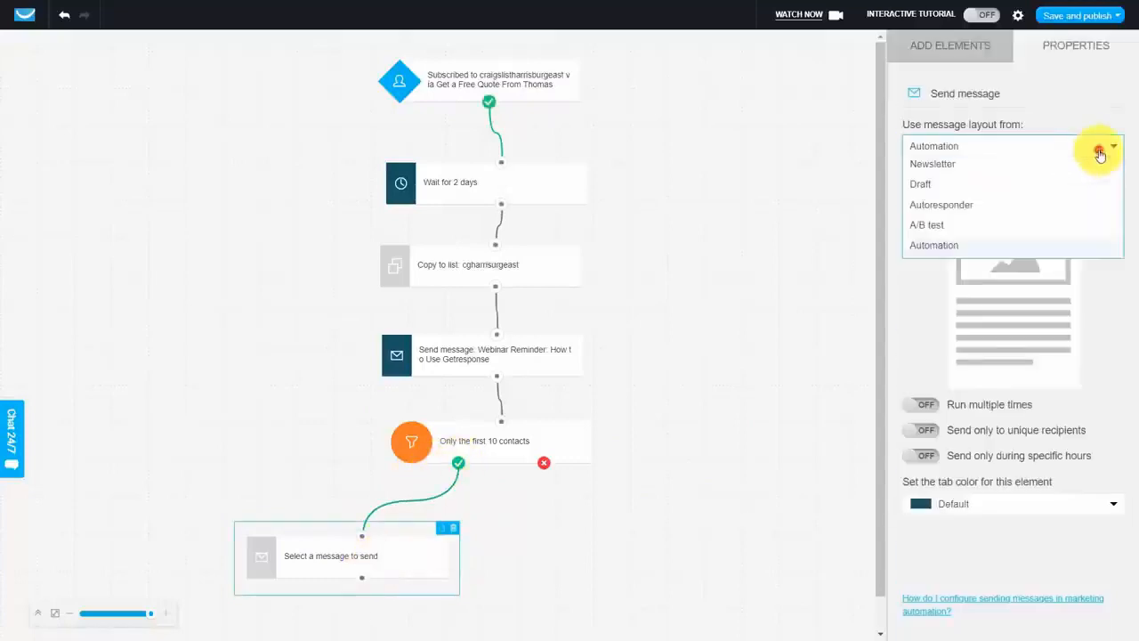
{"action": "left_click", "coordinate": [925, 164]}
{"action": "left_click", "coordinate": [1043, 178]}
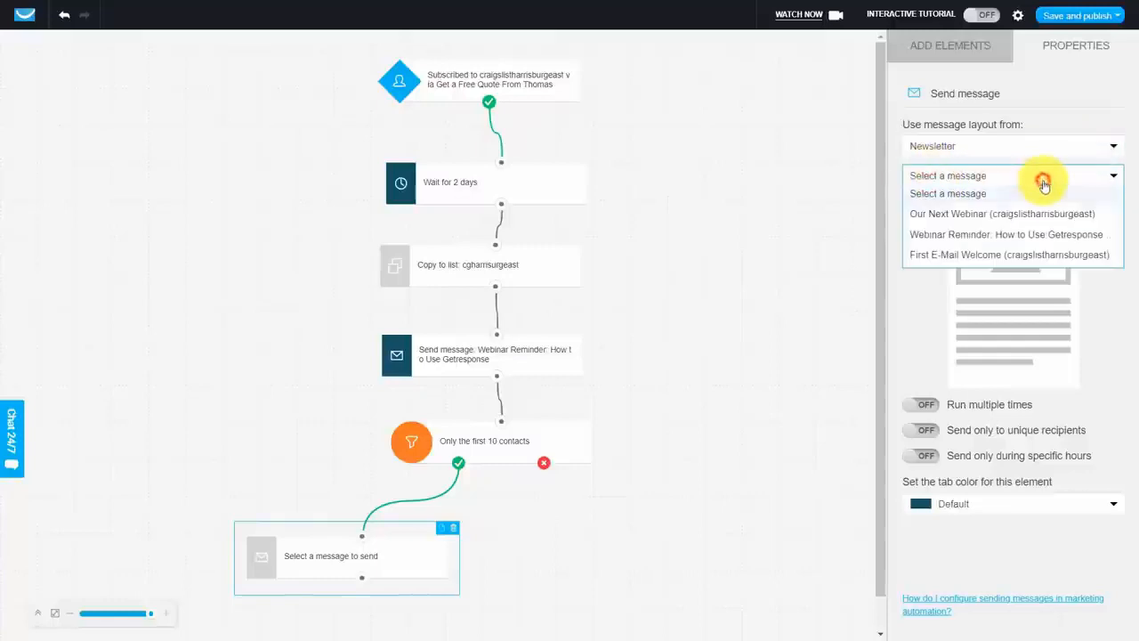
{"action": "left_click", "coordinate": [1005, 256]}
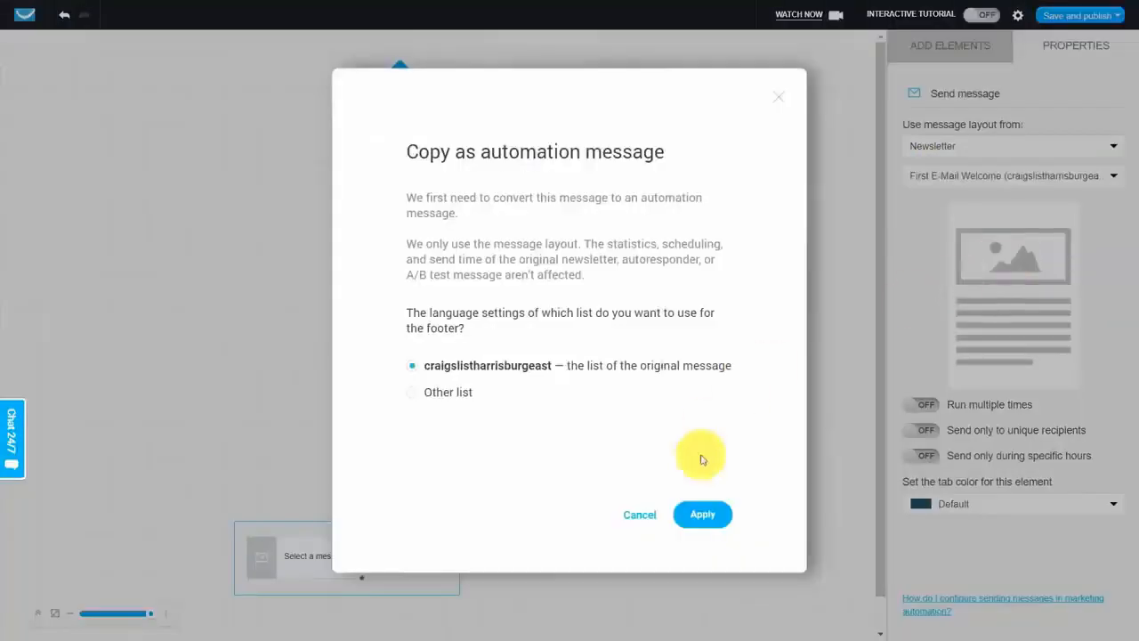
{"action": "left_click", "coordinate": [699, 516]}
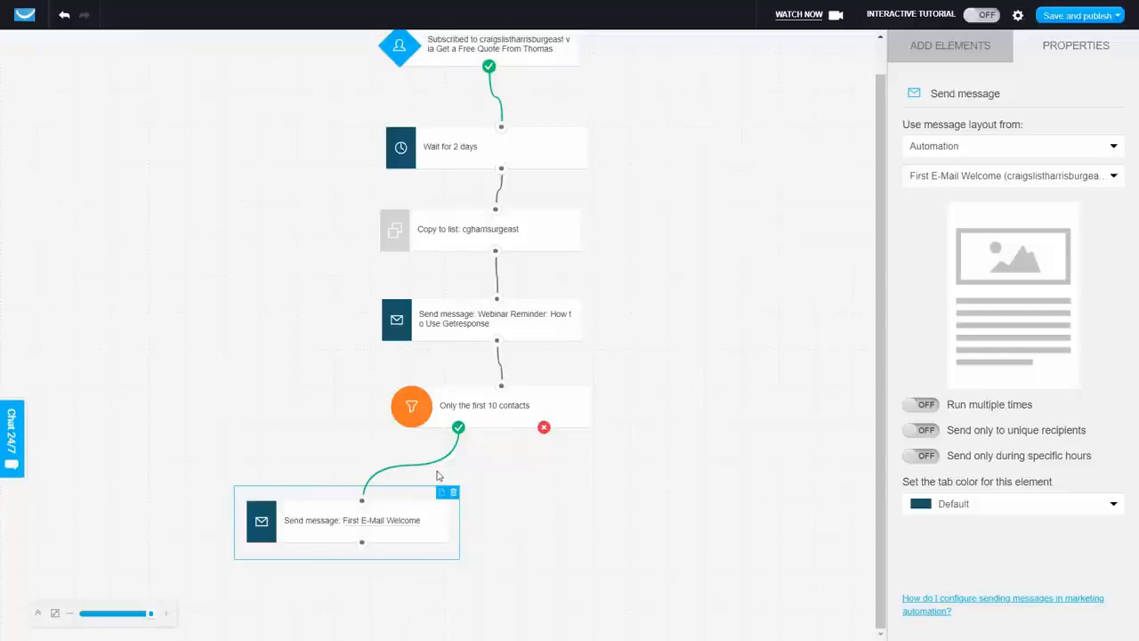
Add a Tag action connected below the First E-Mail Welcome message, assigning a newly created tag fastactiontakers1
{"action": "left_click", "coordinate": [948, 50]}
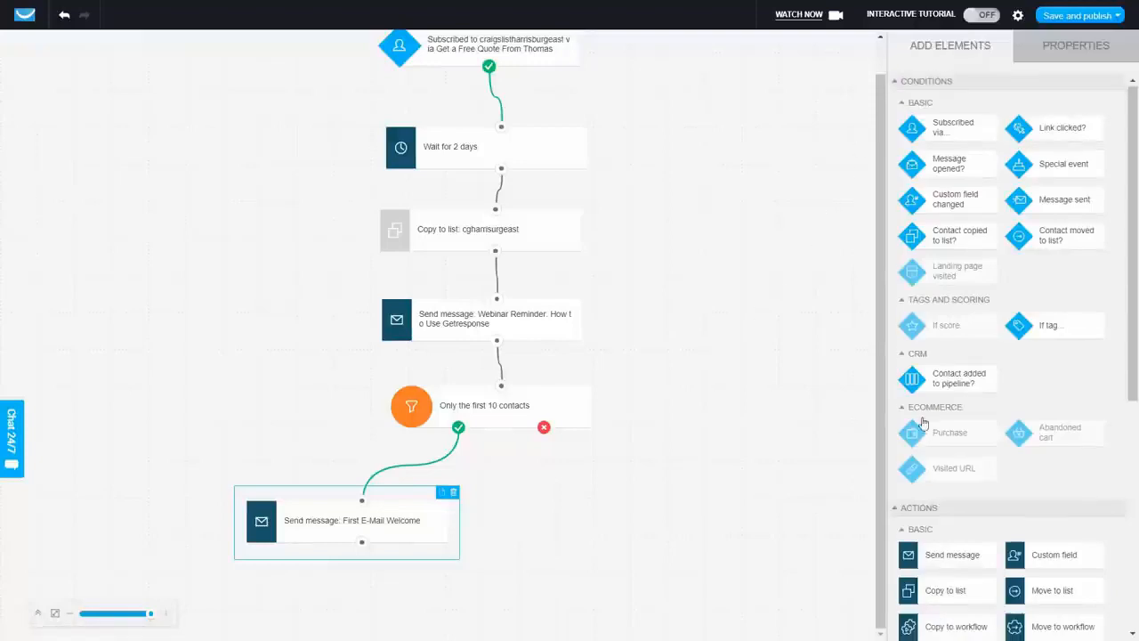
{"action": "scroll", "coordinate": [916, 424], "scroll_direction": "down", "scroll_amount": 5}
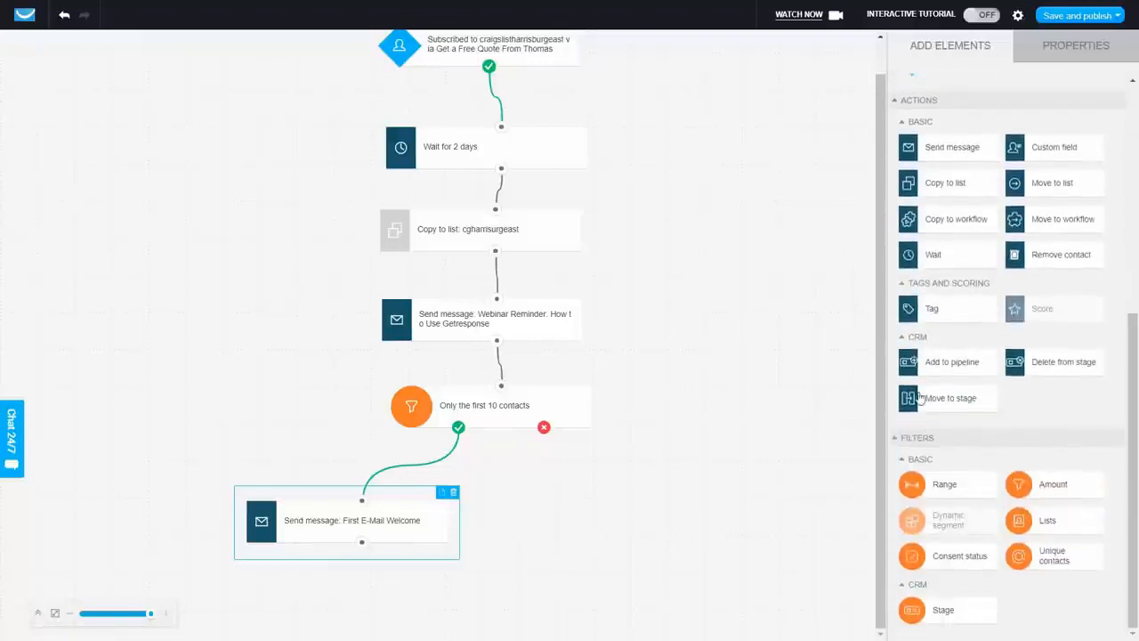
{"action": "left_click_drag", "start_coordinate": [951, 307], "coordinate": [349, 569]}
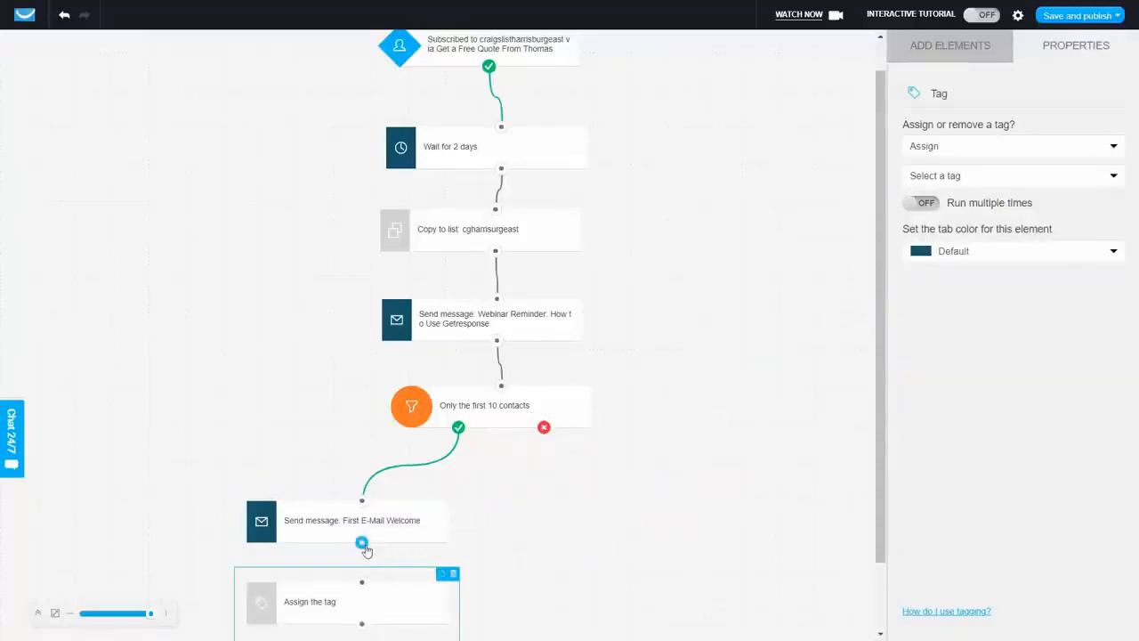
{"action": "left_click_drag", "start_coordinate": [363, 544], "coordinate": [365, 576]}
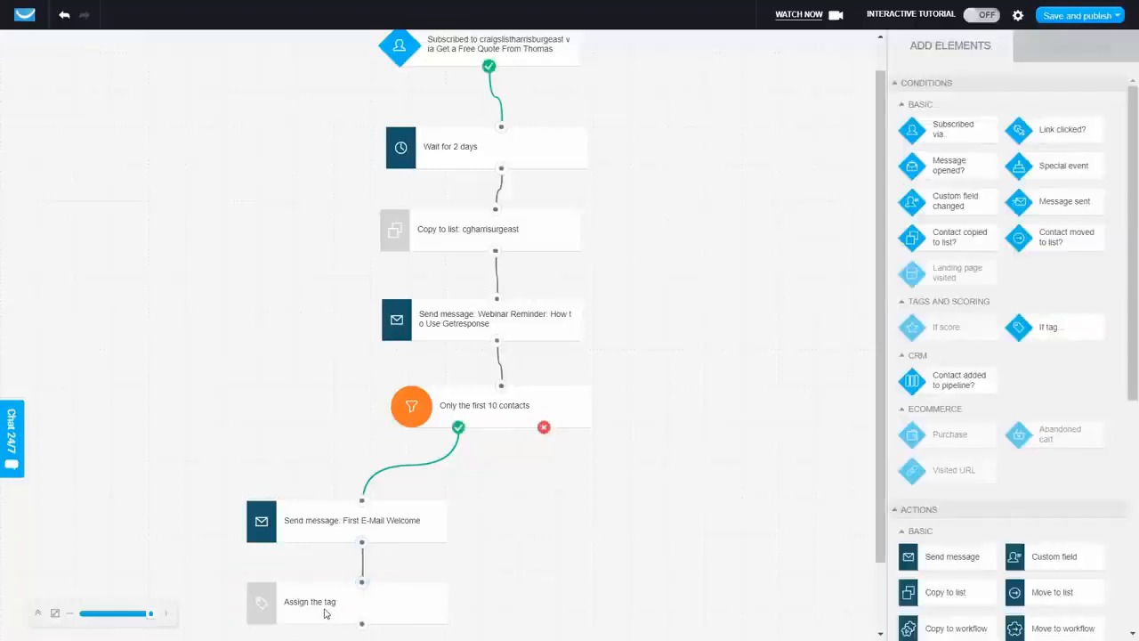
{"action": "left_click", "coordinate": [324, 610]}
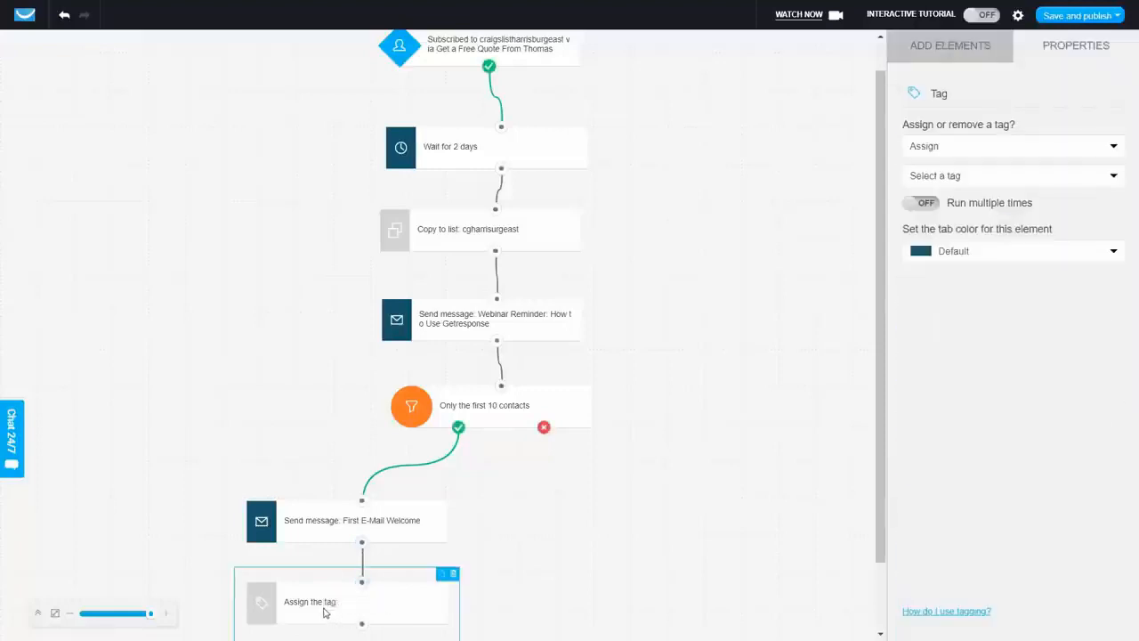
{"action": "left_click", "coordinate": [1112, 176]}
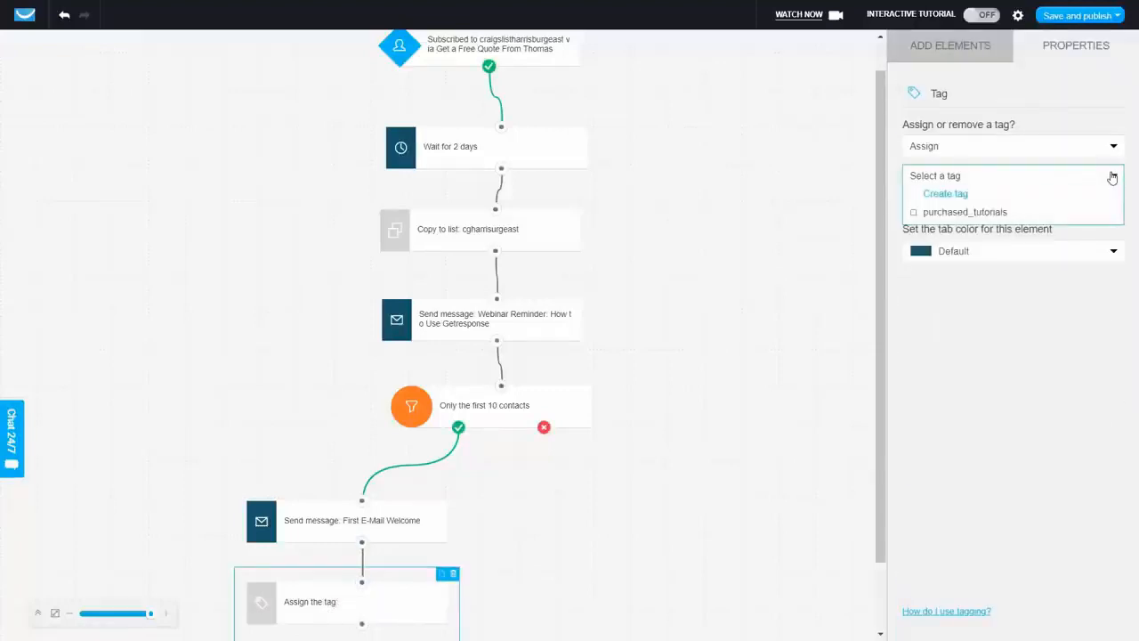
{"action": "left_click", "coordinate": [968, 194]}
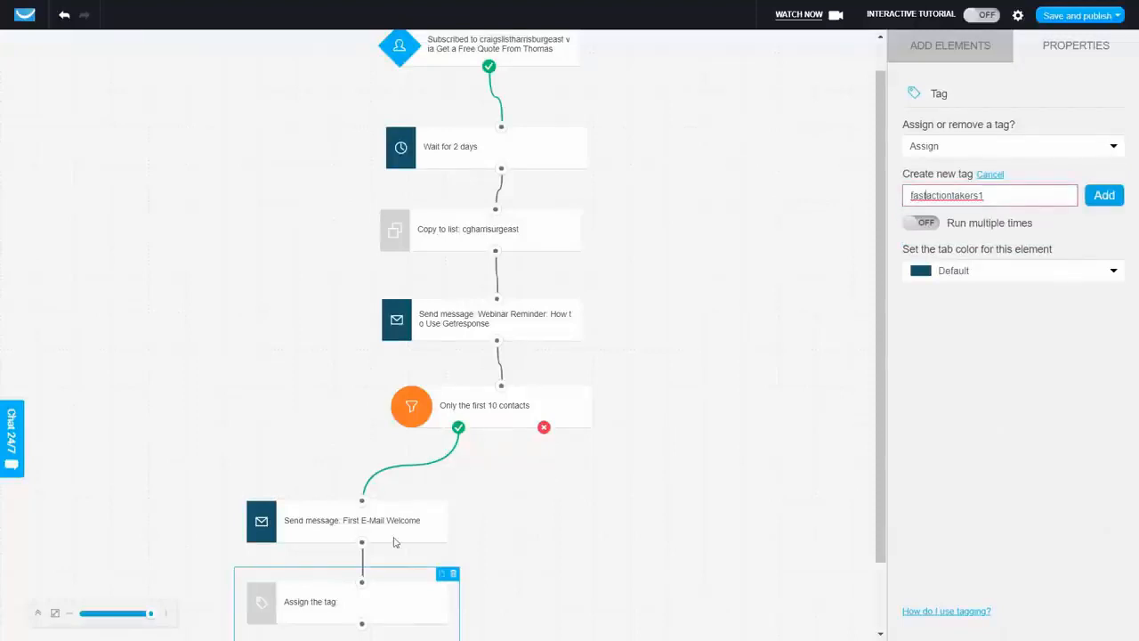
{"action": "scroll", "coordinate": [395, 541], "scroll_direction": "down", "scroll_amount": 1}
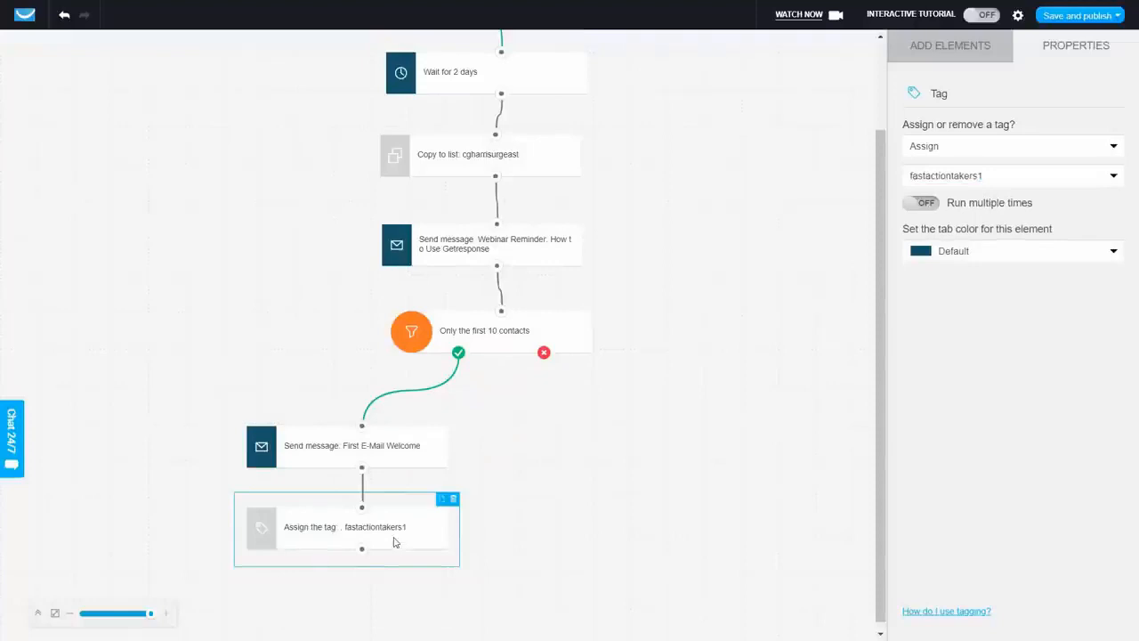
{"action": "scroll", "coordinate": [395, 541], "scroll_direction": "up", "scroll_amount": 1}
{"action": "left_click", "coordinate": [798, 254]}
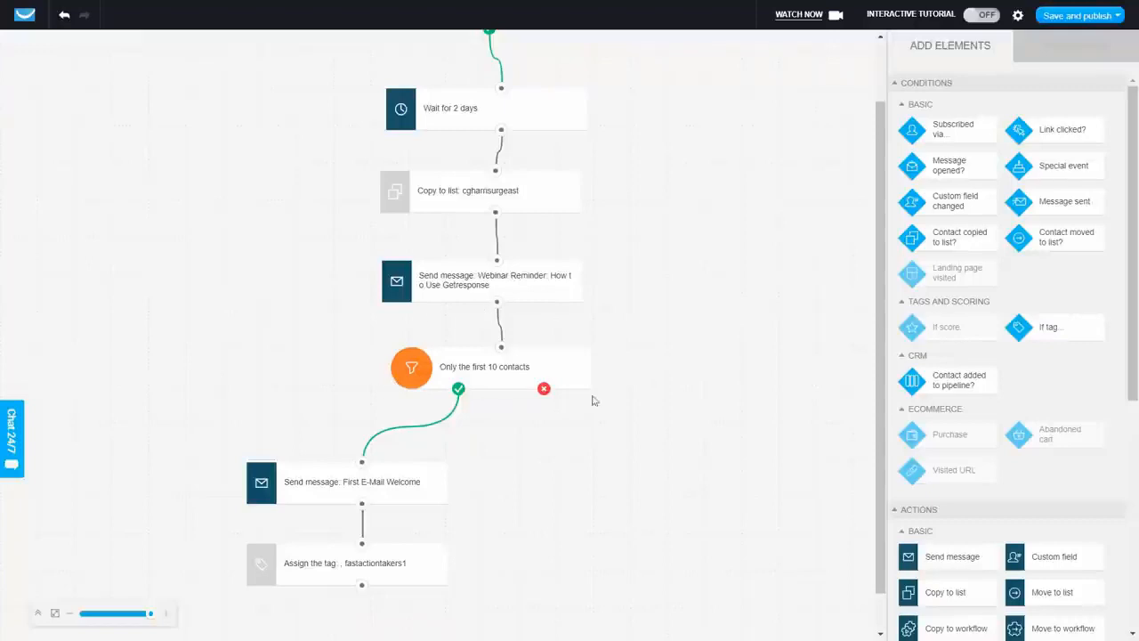
Add a Tag action on the Amount filter's negative branch, assigning a newly created tag regularactiontakers
{"action": "scroll", "coordinate": [924, 389], "scroll_direction": "down", "scroll_amount": 4}
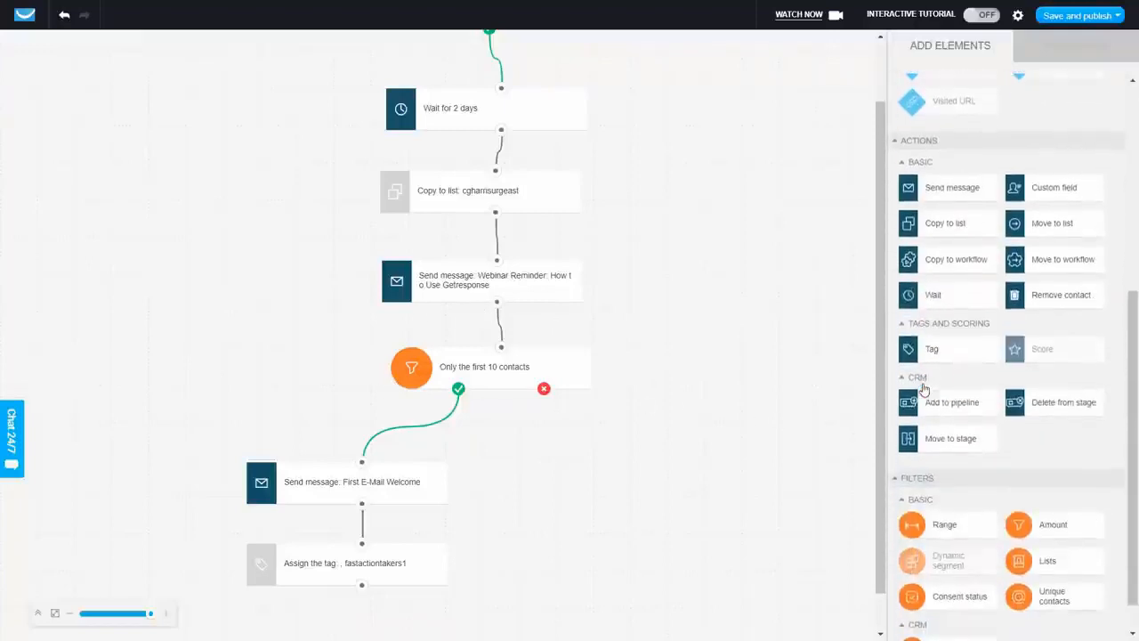
{"action": "left_click_drag", "start_coordinate": [934, 352], "coordinate": [604, 455]}
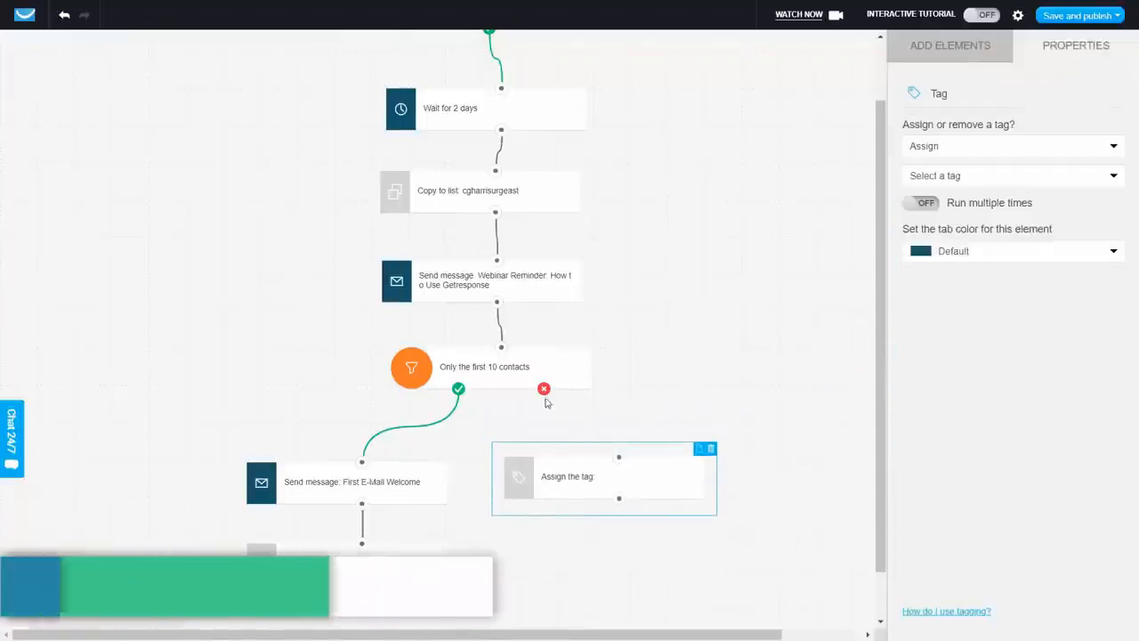
{"action": "left_click_drag", "start_coordinate": [544, 389], "coordinate": [618, 457]}
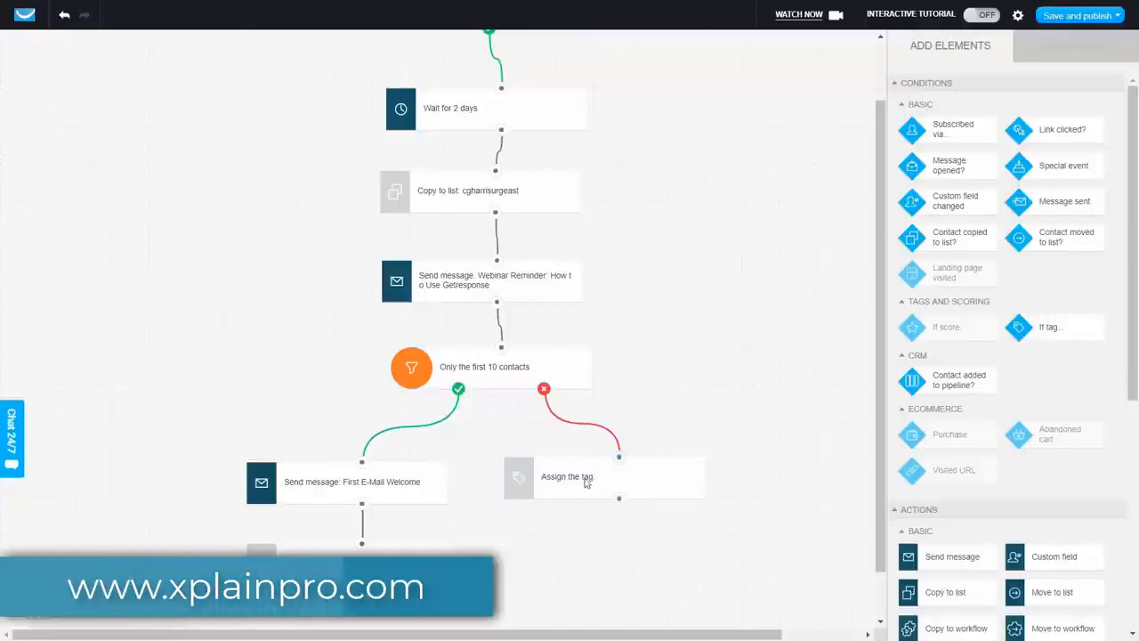
{"action": "left_click", "coordinate": [583, 479]}
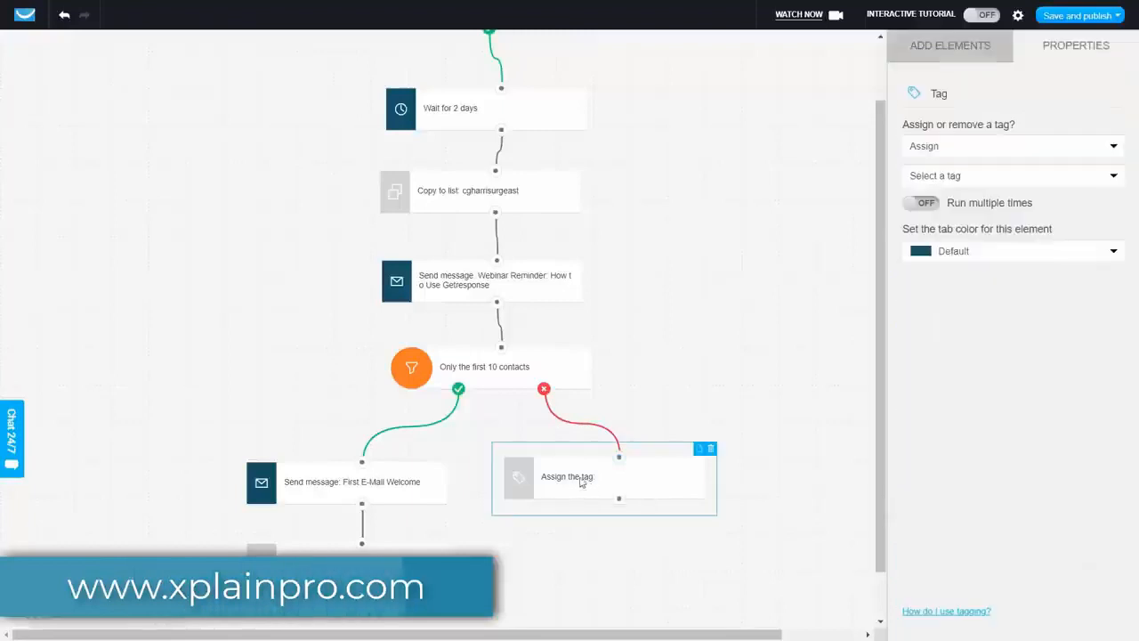
{"action": "left_click", "coordinate": [1030, 175]}
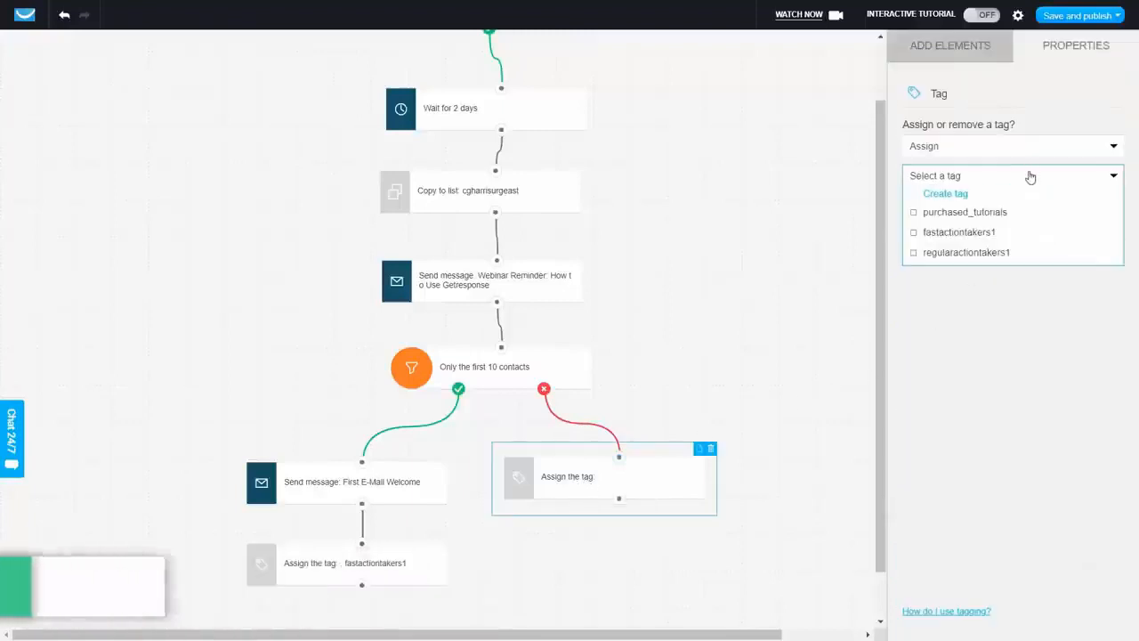
{"action": "left_click", "coordinate": [932, 193]}
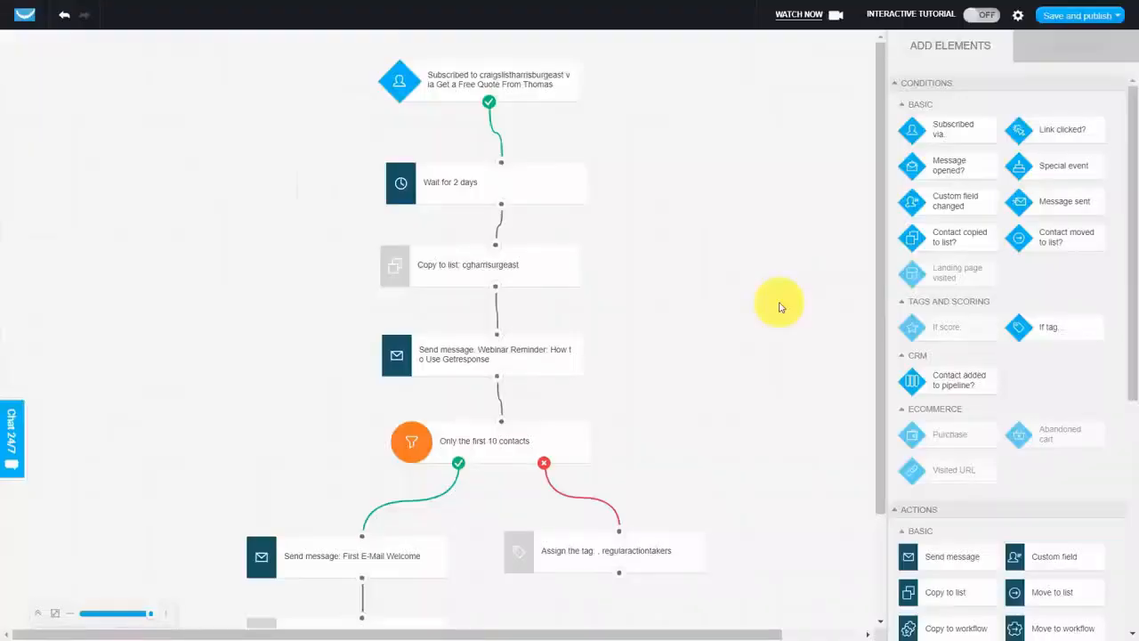
Create a from-scratch workflow named Fast Action Takers that starts when someone is tagged
{"action": "scroll", "coordinate": [780, 306], "scroll_direction": "down", "scroll_amount": 3}
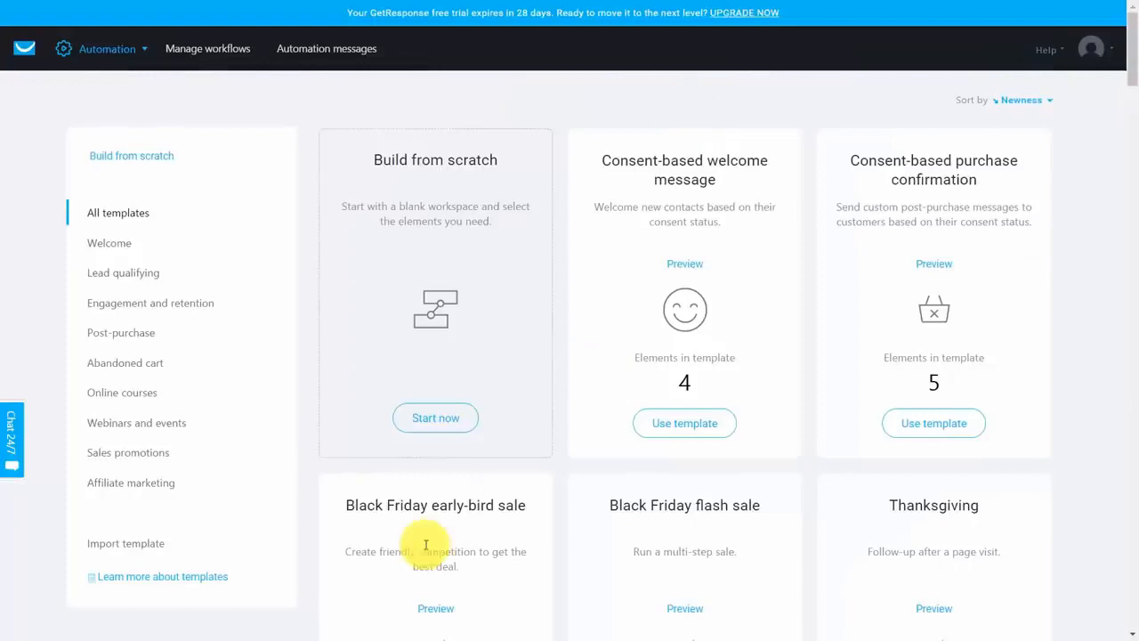
{"action": "left_click", "coordinate": [437, 420]}
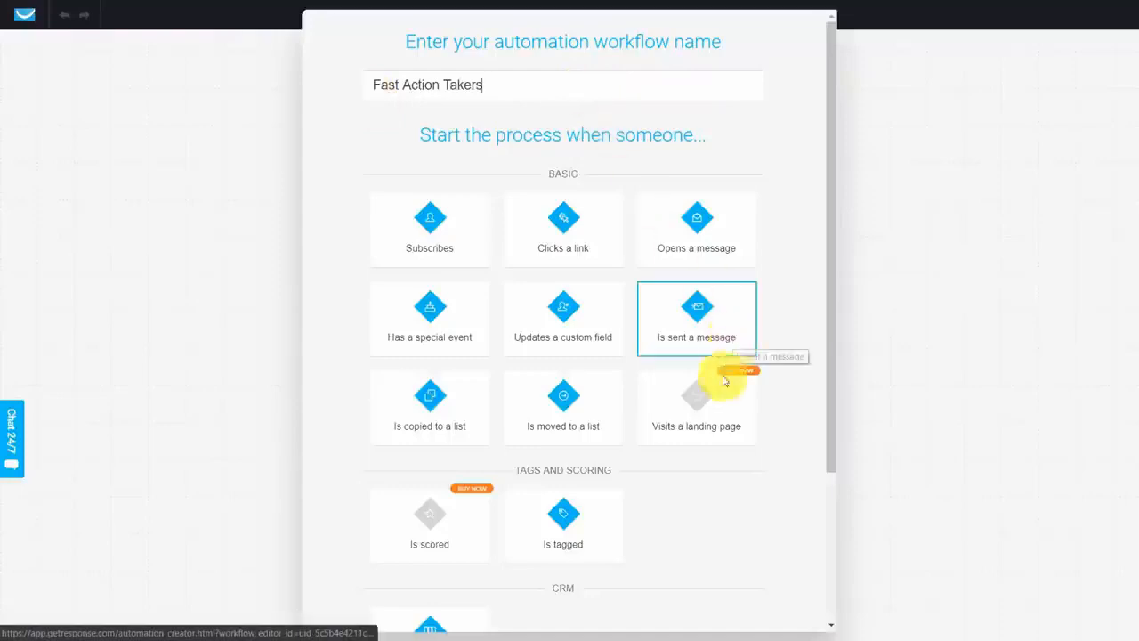
{"action": "scroll", "coordinate": [714, 450], "scroll_direction": "down", "scroll_amount": 2}
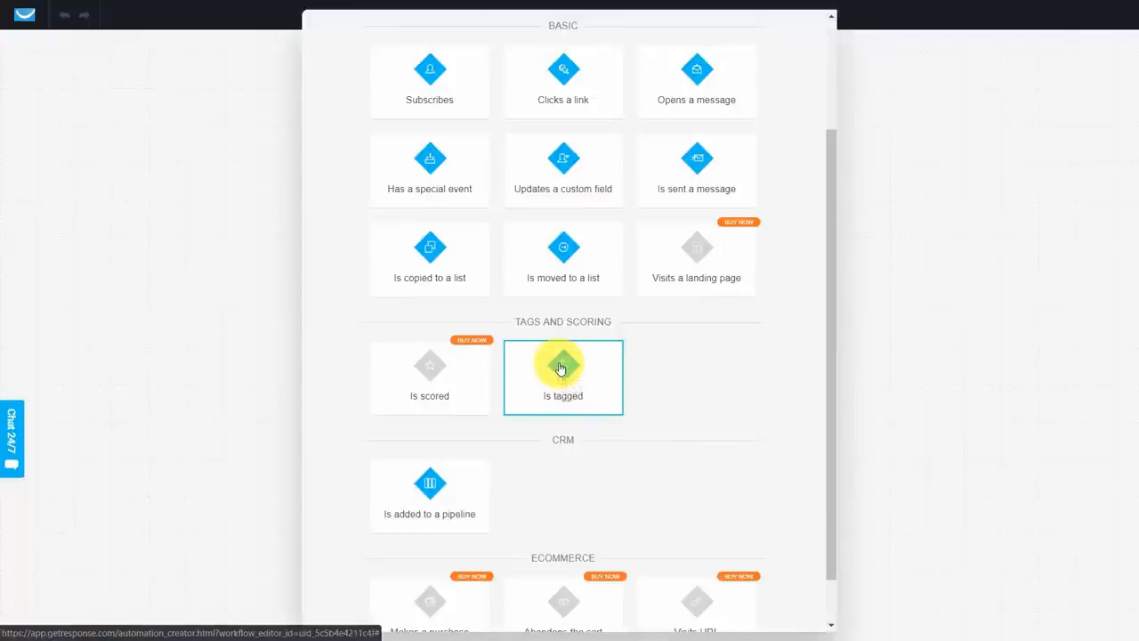
{"action": "left_click", "coordinate": [559, 367]}
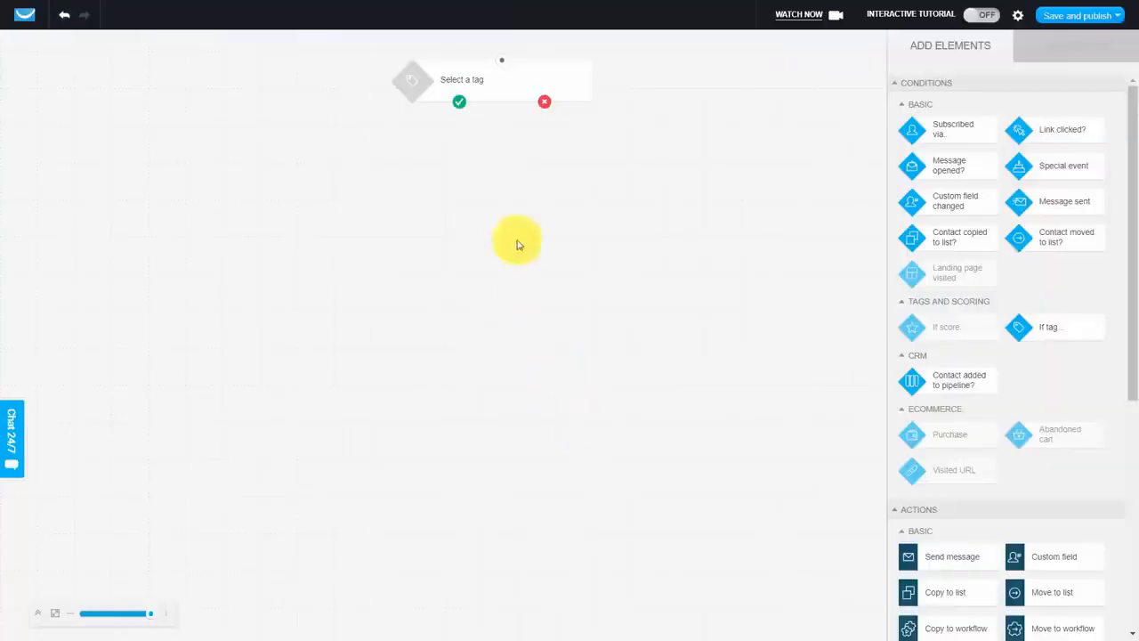
Set the starting tag condition of the Fast Action Takers workflow to fastactiontakers1
{"action": "left_click", "coordinate": [480, 81]}
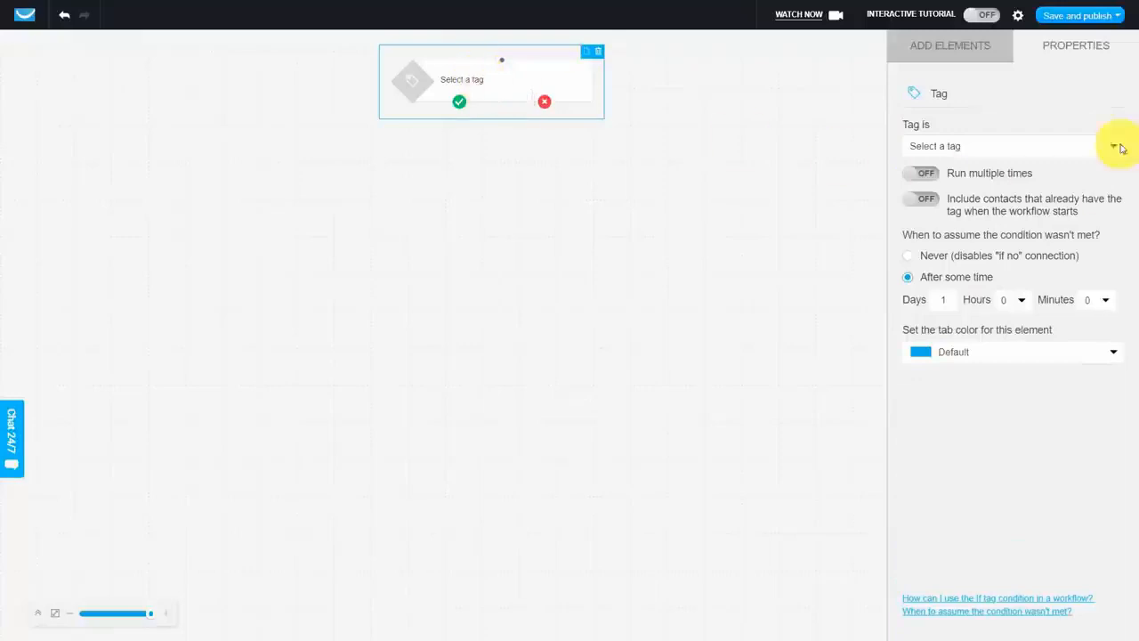
{"action": "left_click", "coordinate": [1037, 146]}
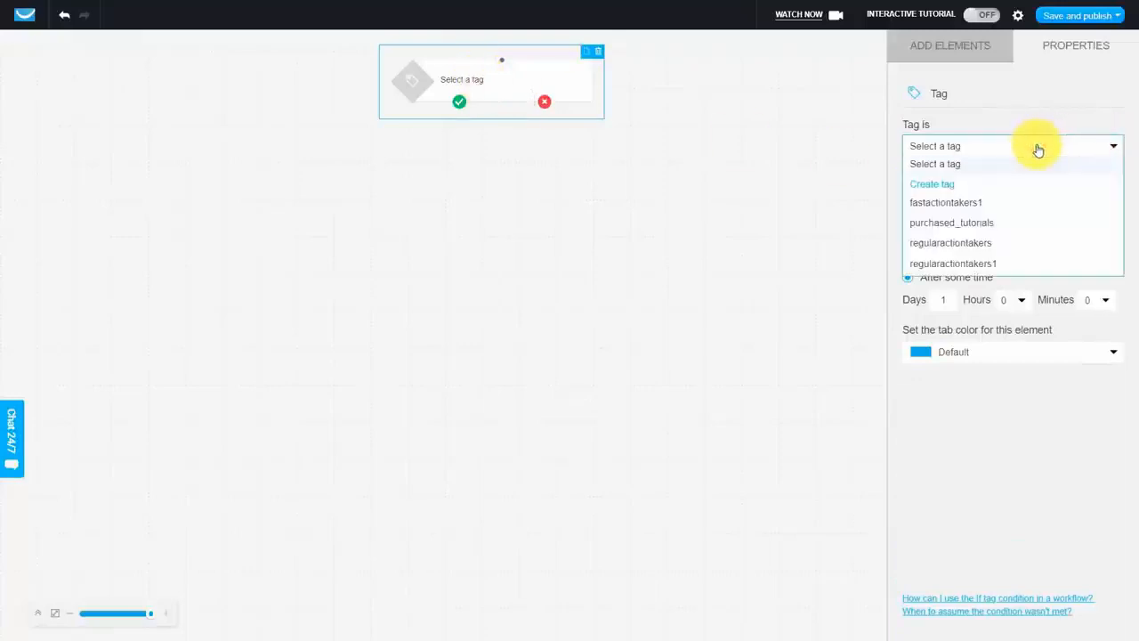
{"action": "left_click", "coordinate": [971, 204]}
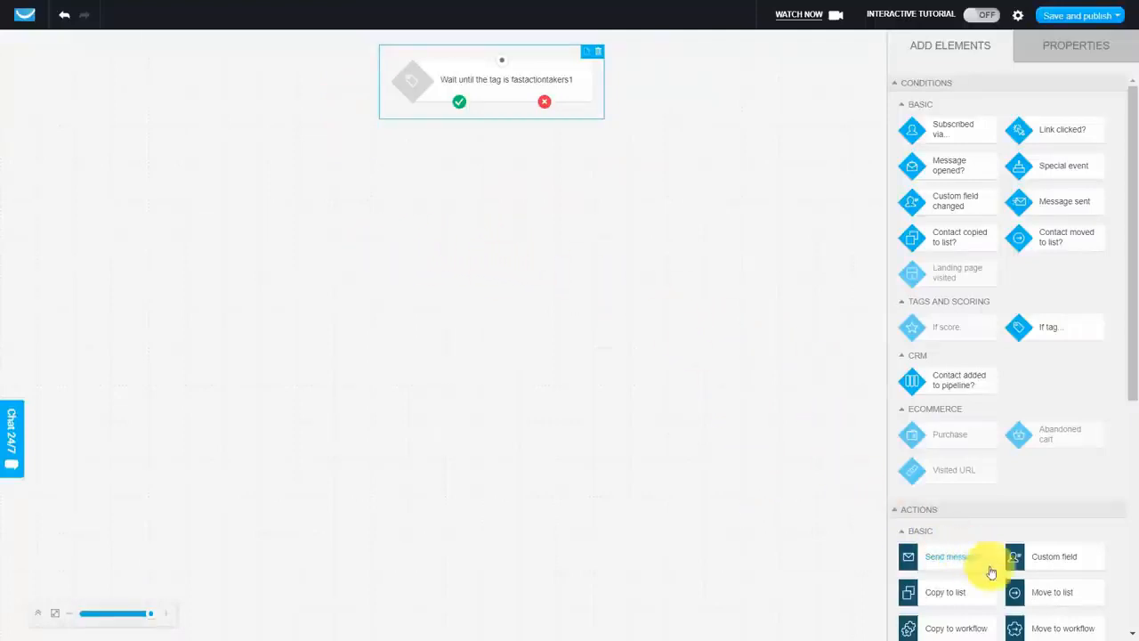
Add a Move to list action on the tag condition's positive branch, targeting cgharrisurgeast and allowed to run multiple times
{"action": "left_click_drag", "start_coordinate": [1029, 596], "coordinate": [496, 164]}
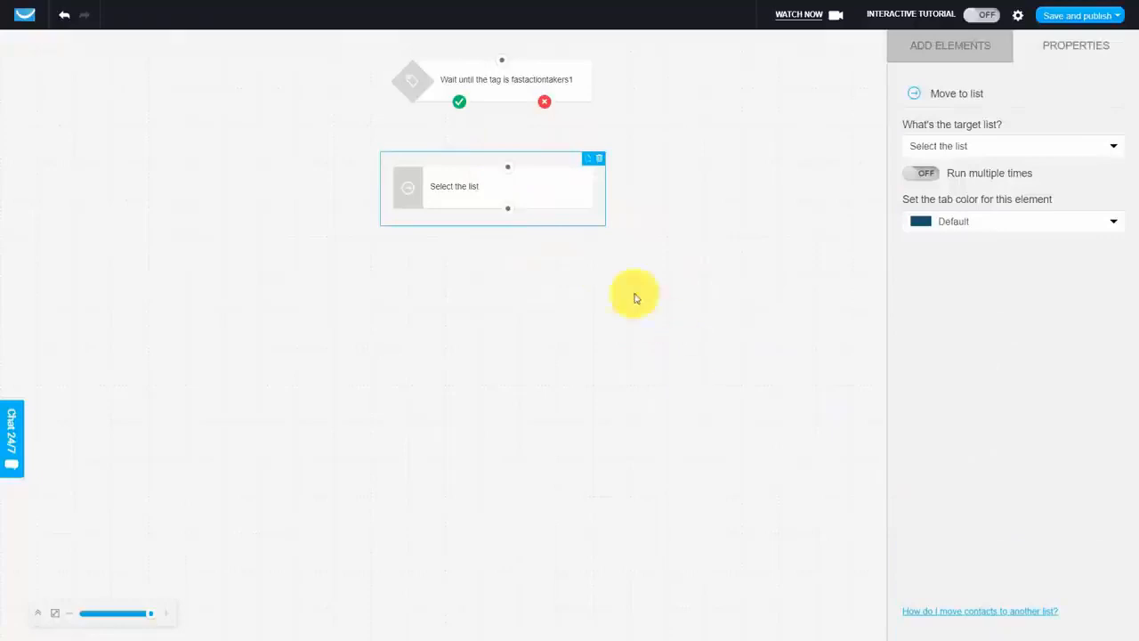
{"action": "left_click_drag", "start_coordinate": [460, 101], "coordinate": [507, 167]}
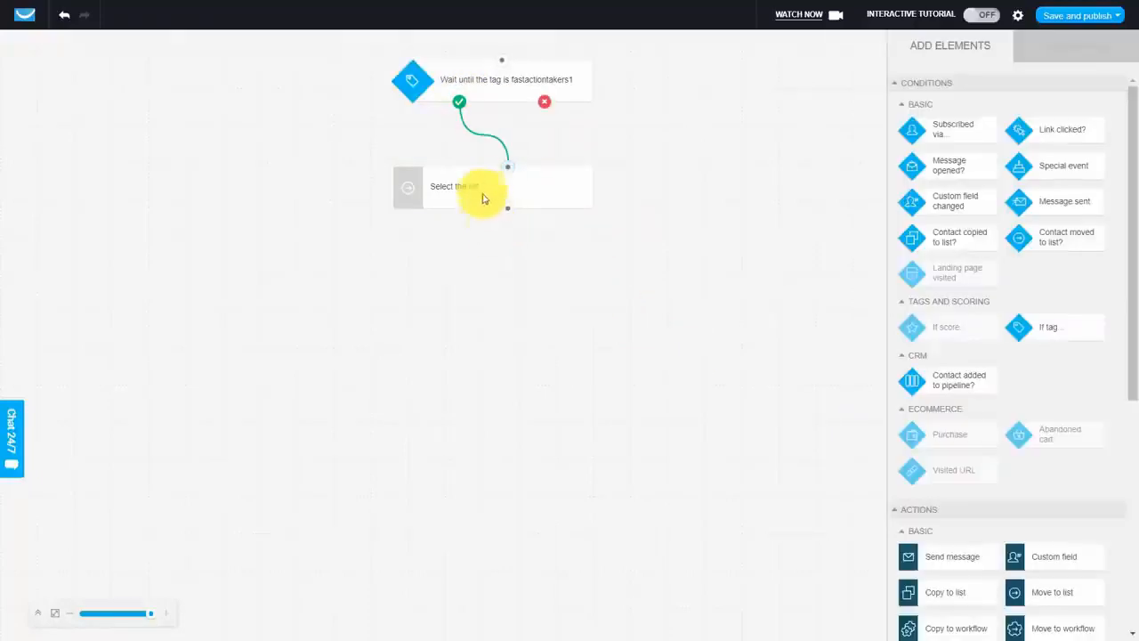
{"action": "left_click", "coordinate": [481, 184]}
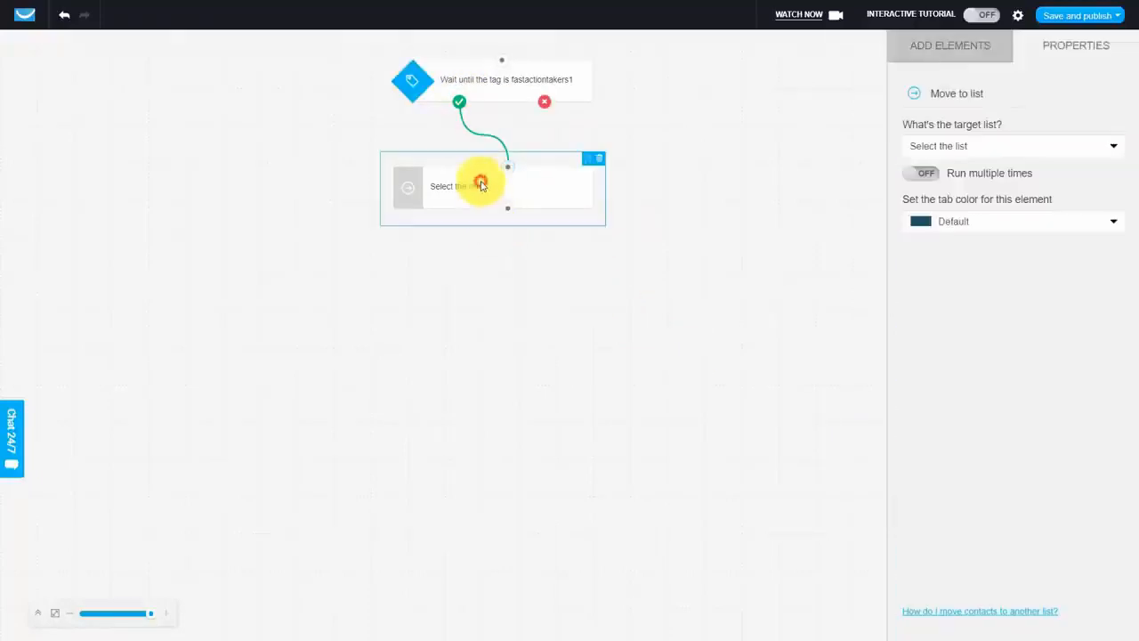
{"action": "left_click", "coordinate": [1079, 147]}
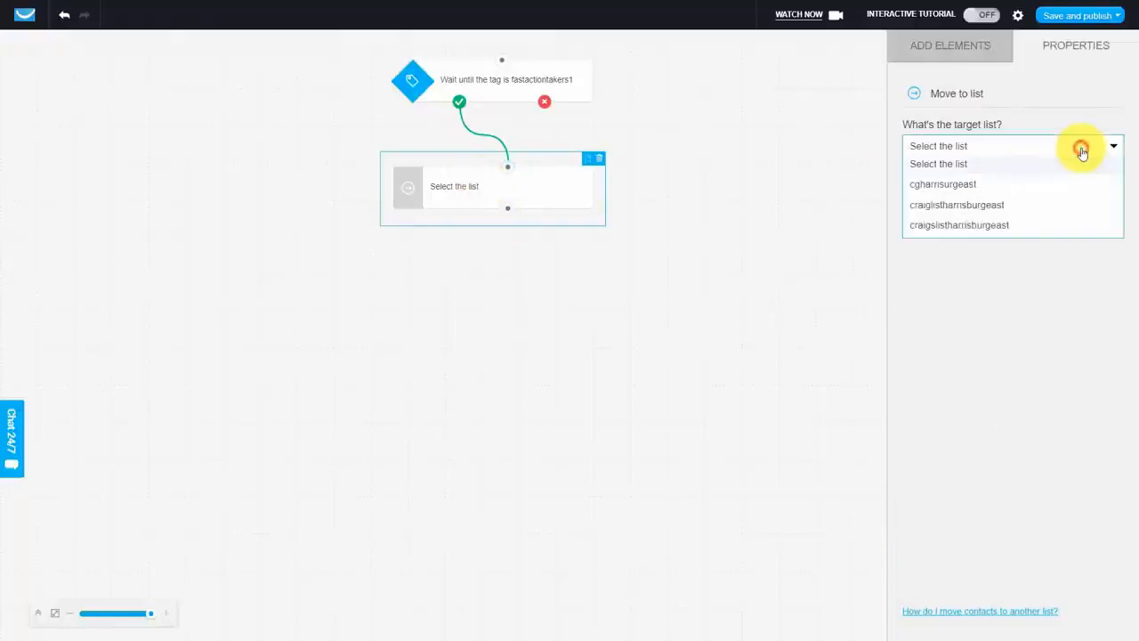
{"action": "left_click", "coordinate": [960, 184]}
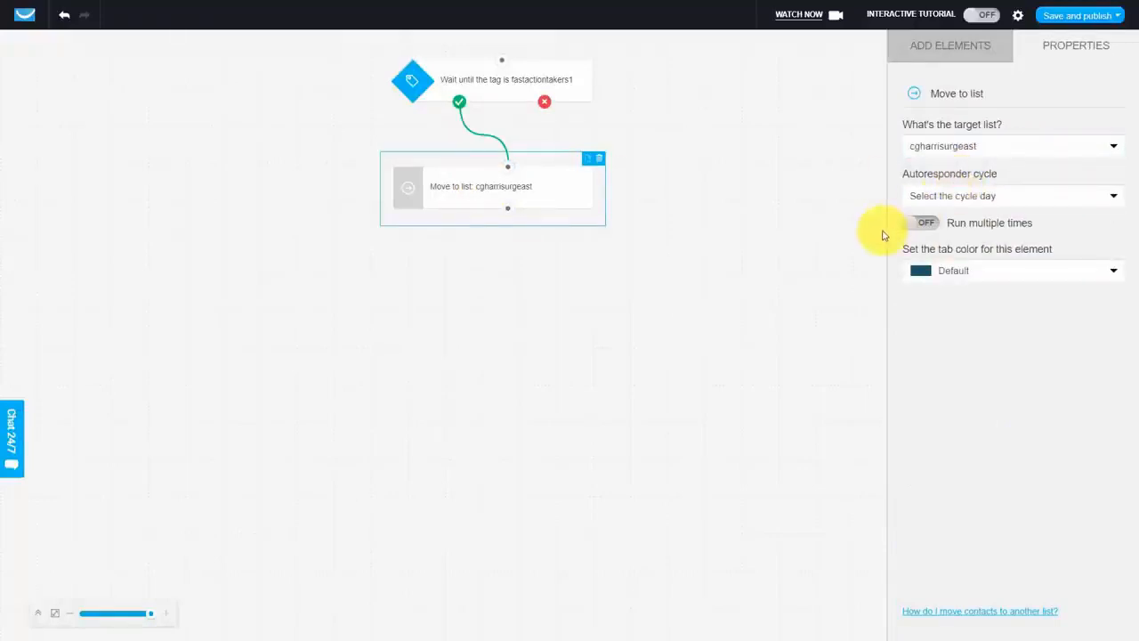
{"action": "left_click", "coordinate": [920, 222]}
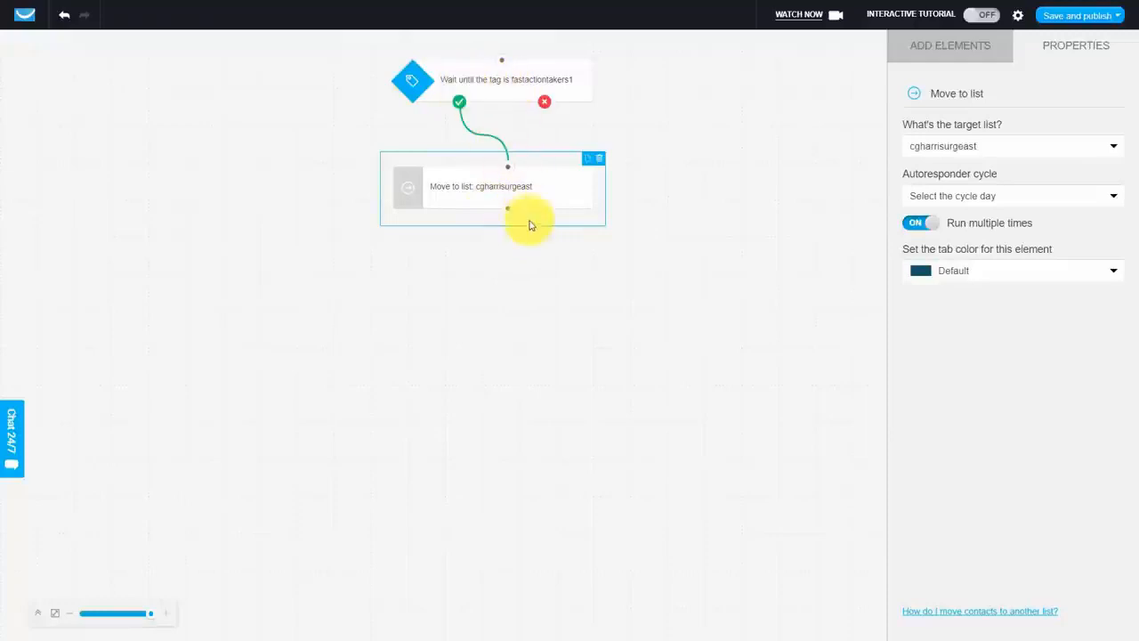
Add a Wait action below the Move to list action and set its delay to 14 days
{"action": "left_click", "coordinate": [949, 45]}
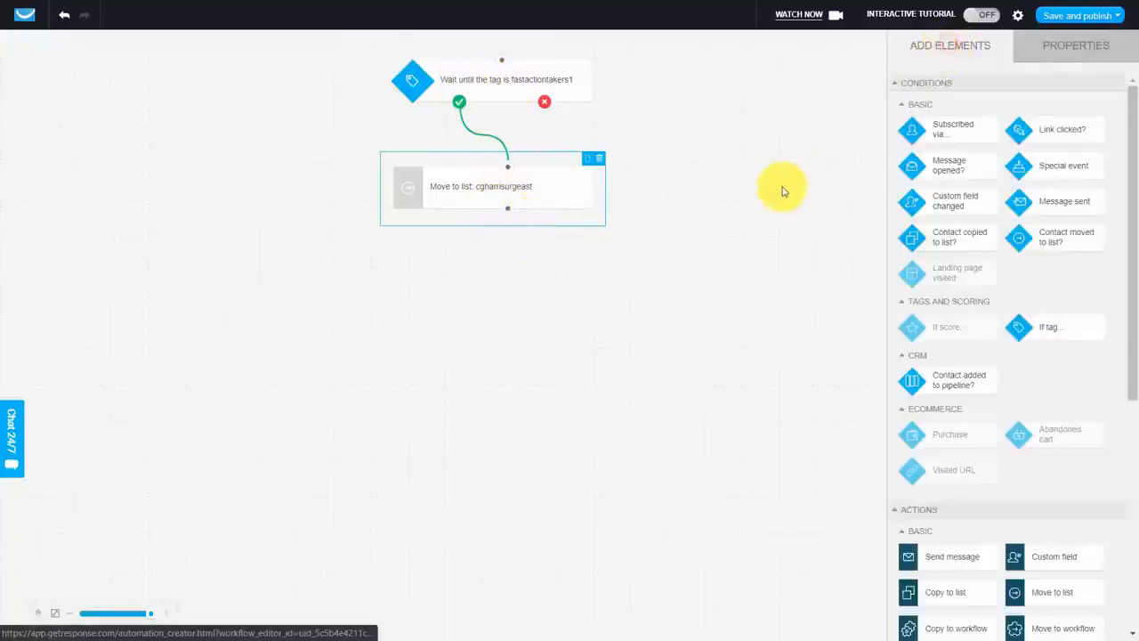
{"action": "scroll", "coordinate": [930, 356], "scroll_direction": "down", "scroll_amount": 5}
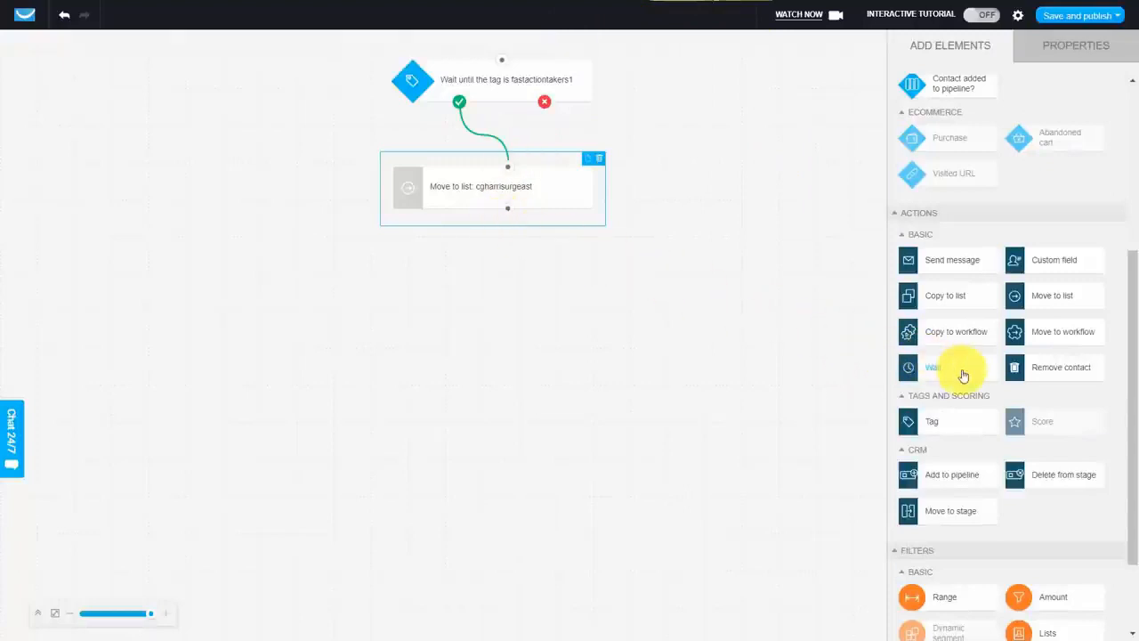
{"action": "left_click_drag", "start_coordinate": [963, 373], "coordinate": [488, 259]}
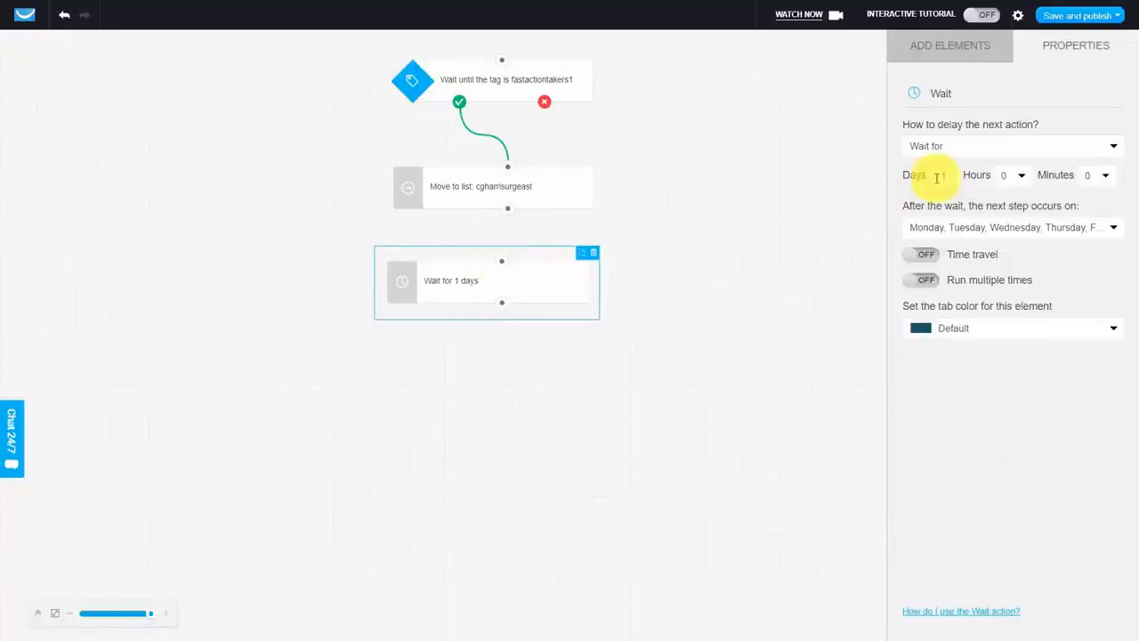
{"action": "left_click", "coordinate": [951, 172]}
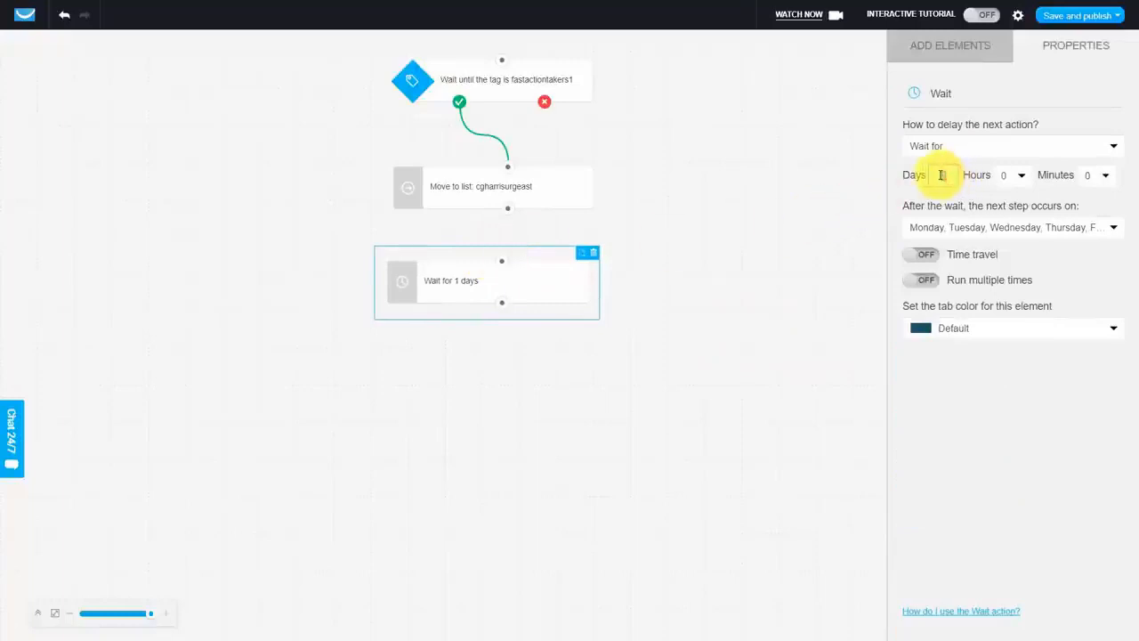
{"action": "type", "text": "4"}
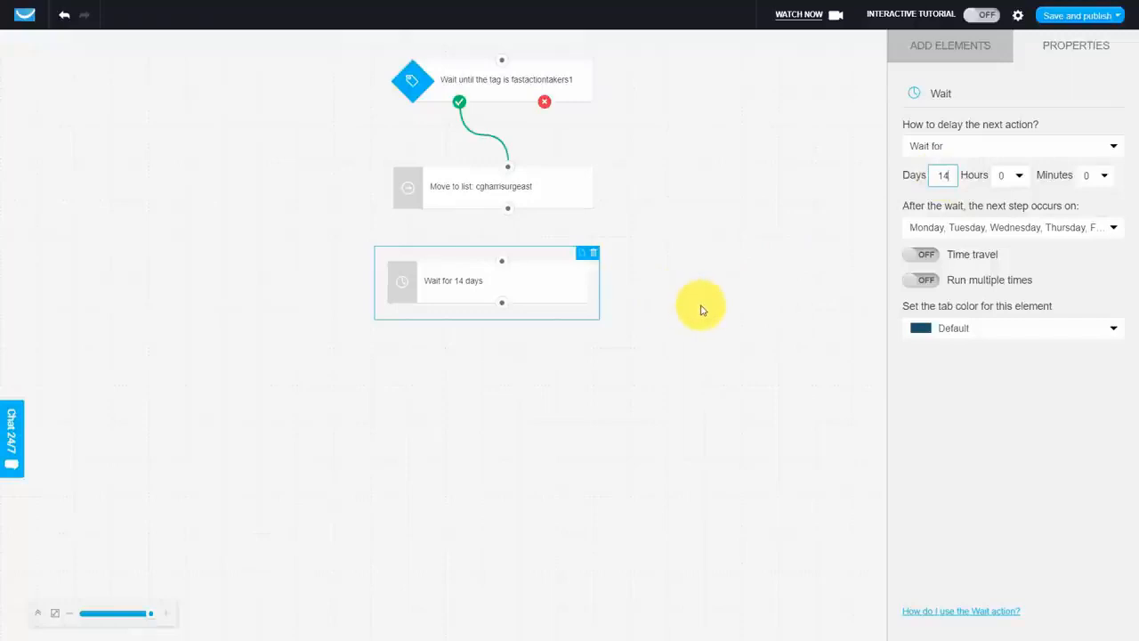
Add a Send message action below the Wait action and connect Move to list, Wait and Send message in sequence
{"action": "left_click", "coordinate": [979, 45]}
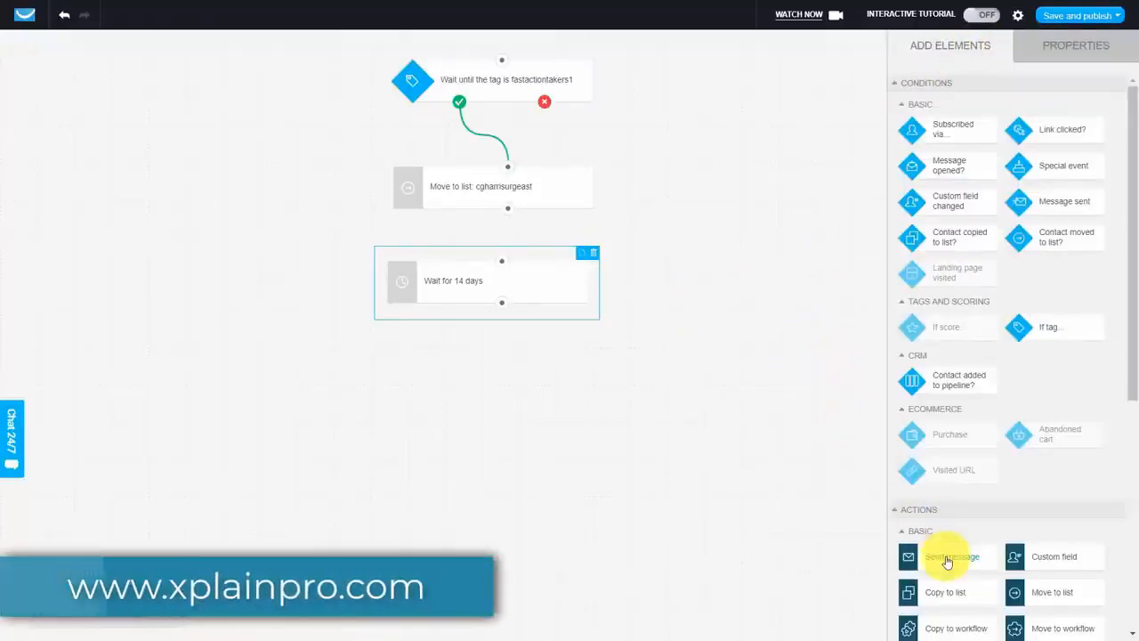
{"action": "left_click_drag", "start_coordinate": [946, 554], "coordinate": [483, 377]}
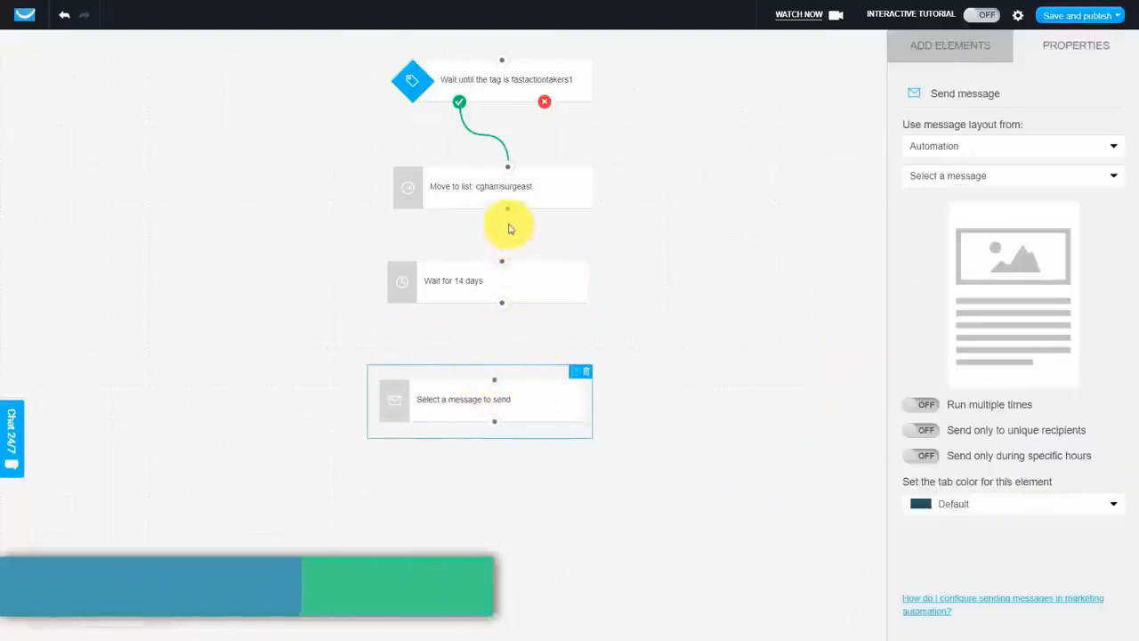
{"action": "left_click_drag", "start_coordinate": [508, 210], "coordinate": [494, 380]}
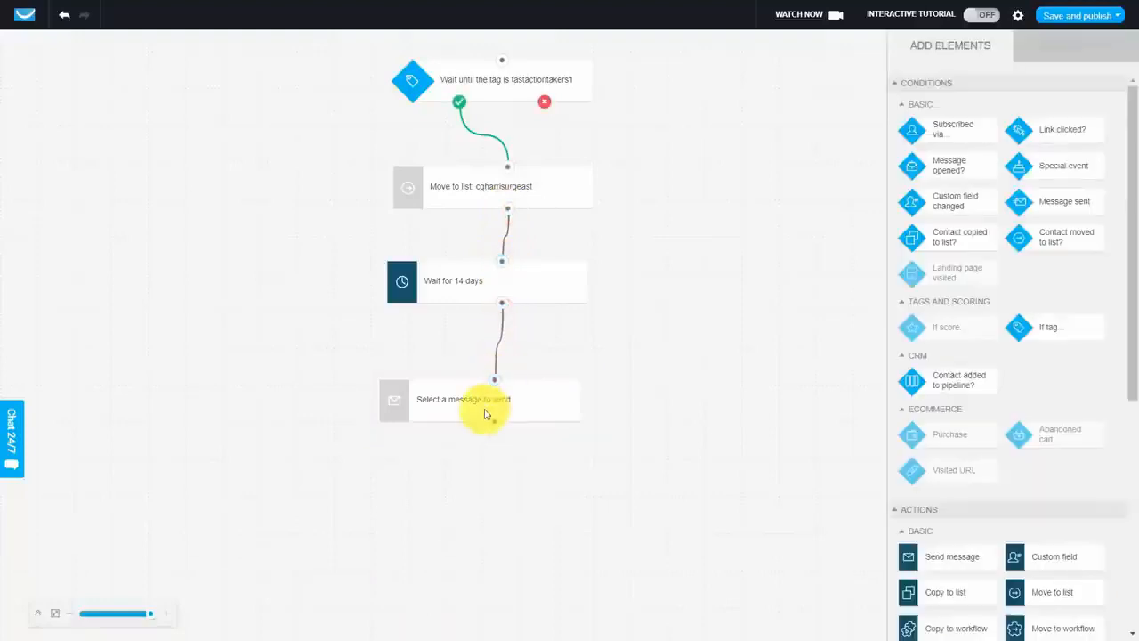
{"action": "left_click", "coordinate": [485, 412]}
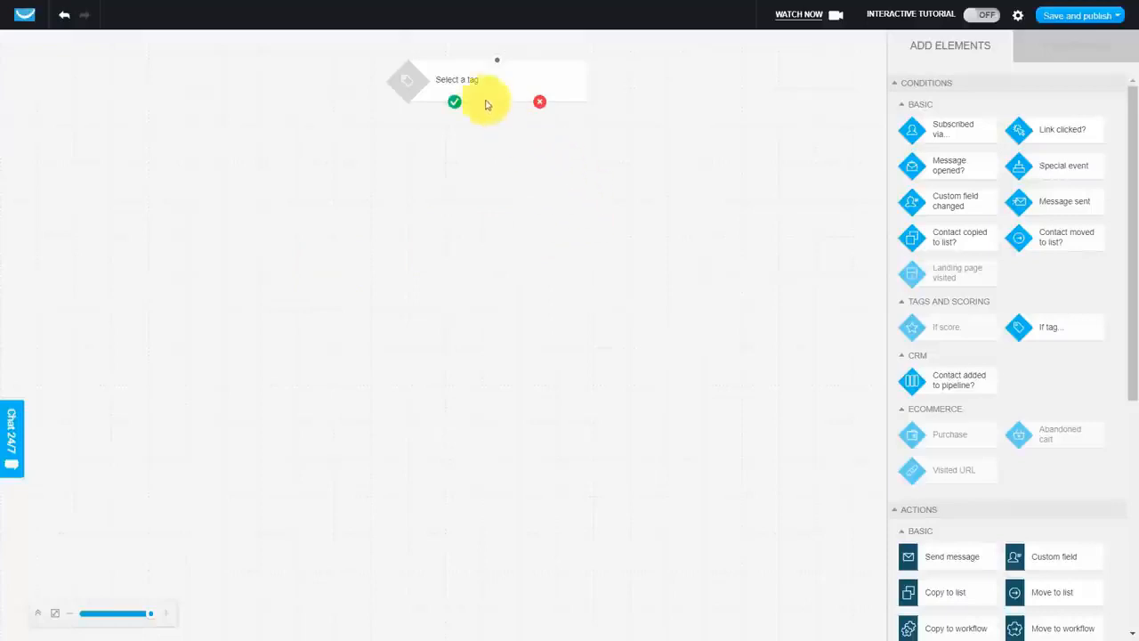
Set the starting tag condition of the new workflow to regularactiontakers
{"action": "left_click", "coordinate": [464, 81]}
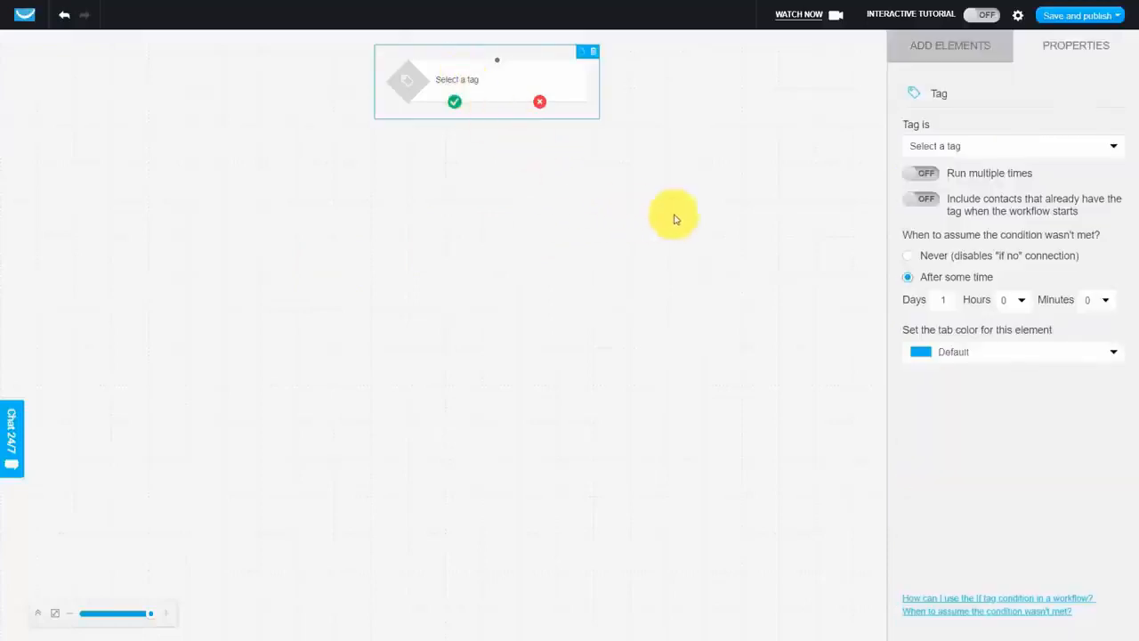
{"action": "left_click", "coordinate": [1050, 146]}
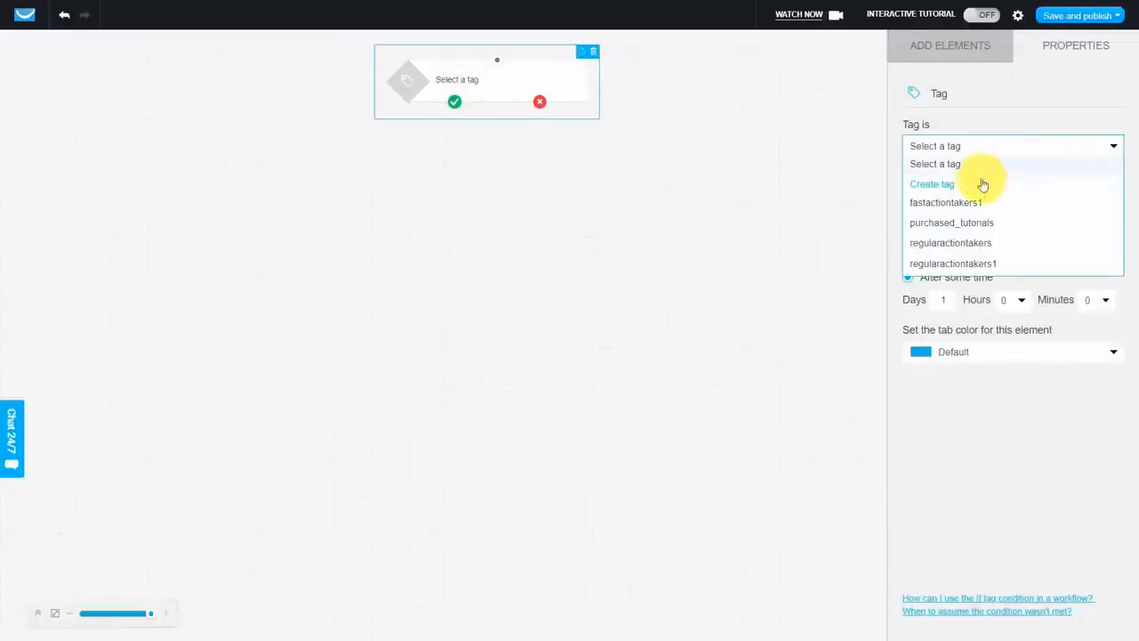
{"action": "left_click", "coordinate": [971, 243]}
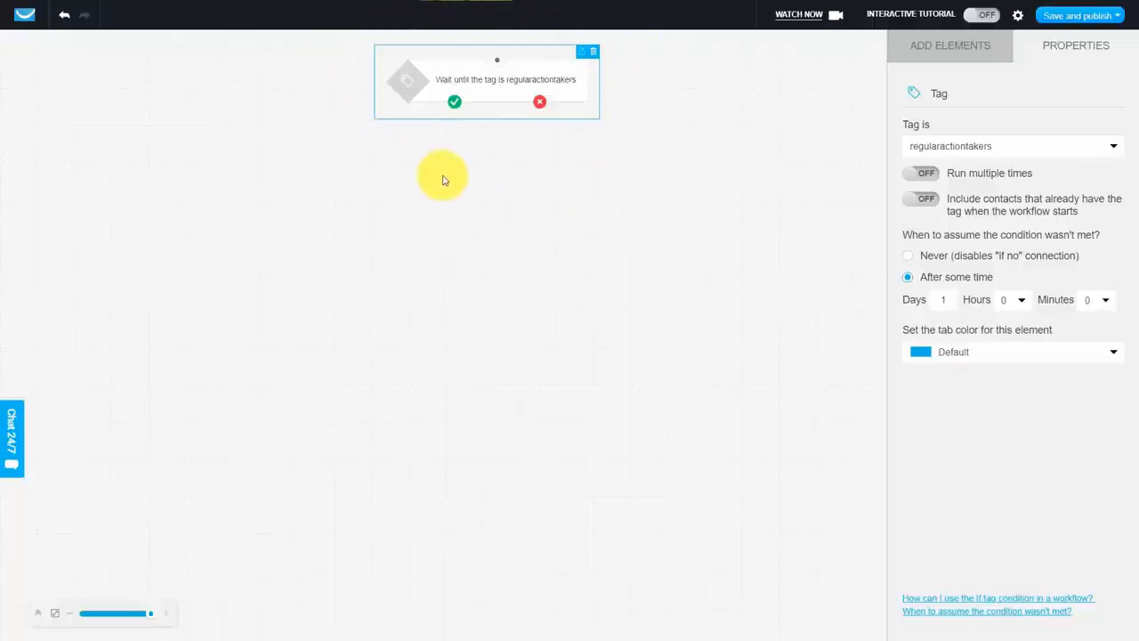
Add an Amount filter below the regularactiontakers condition and connect it to the condition's positive branch
{"action": "left_click", "coordinate": [936, 52]}
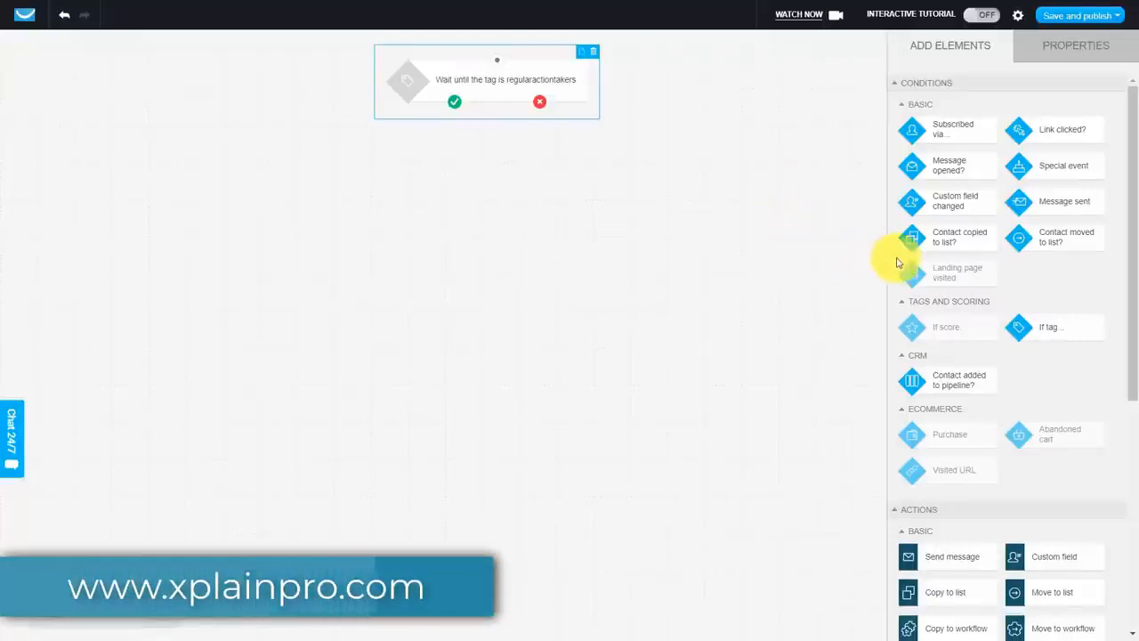
{"action": "left_click", "coordinate": [587, 211]}
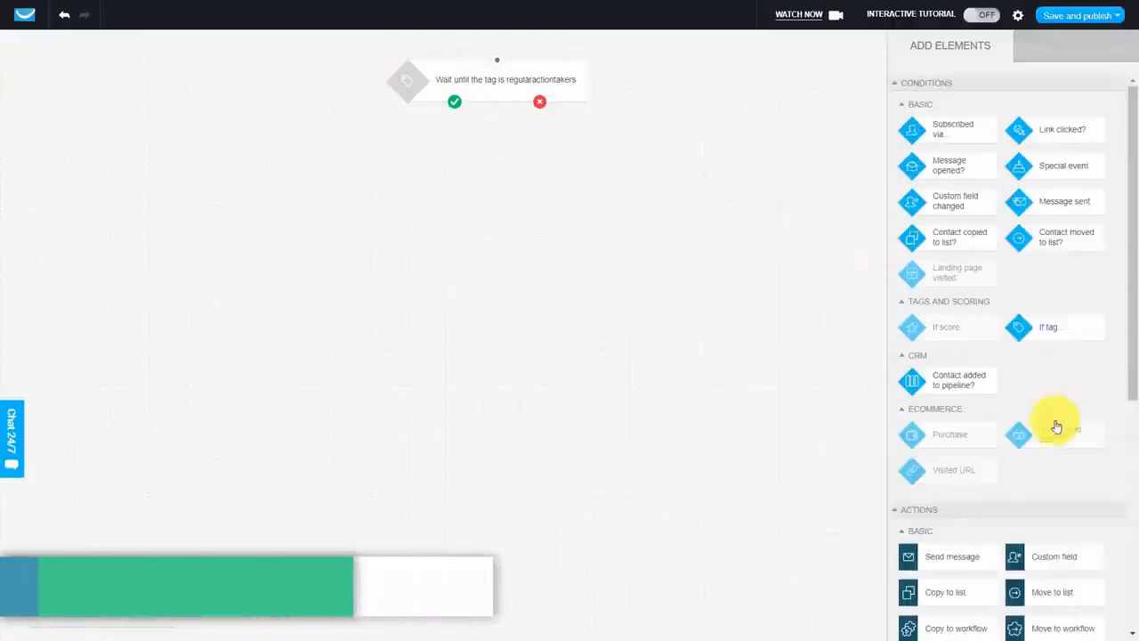
{"action": "scroll", "coordinate": [1055, 427], "scroll_direction": "down", "scroll_amount": 3}
{"action": "scroll", "coordinate": [1029, 464], "scroll_direction": "down", "scroll_amount": 3}
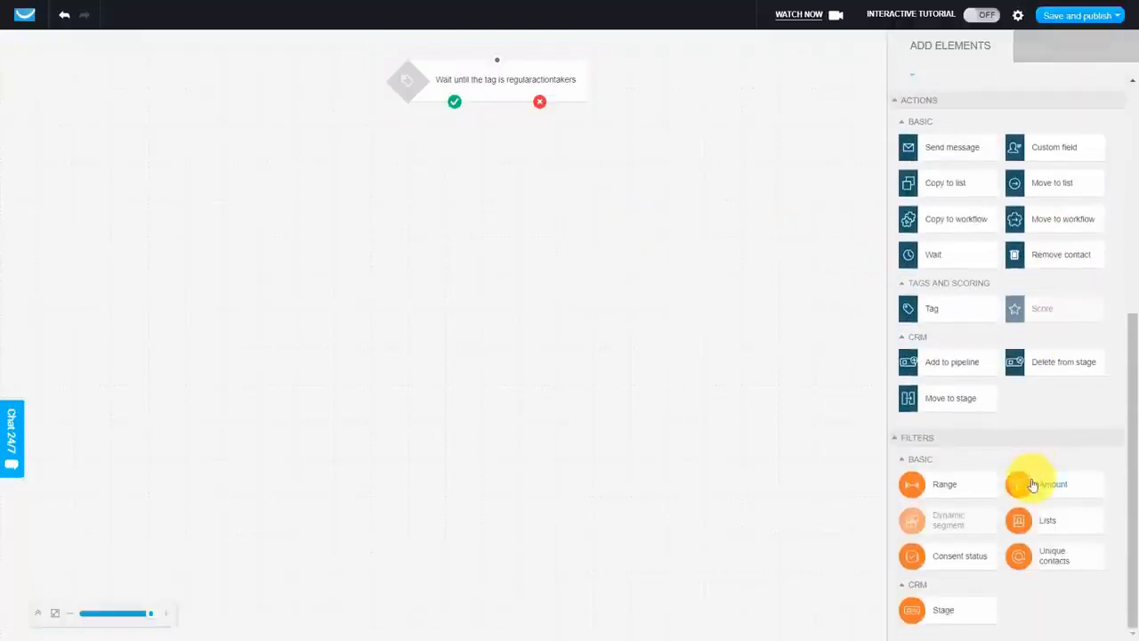
{"action": "left_click_drag", "start_coordinate": [1024, 480], "coordinate": [431, 146]}
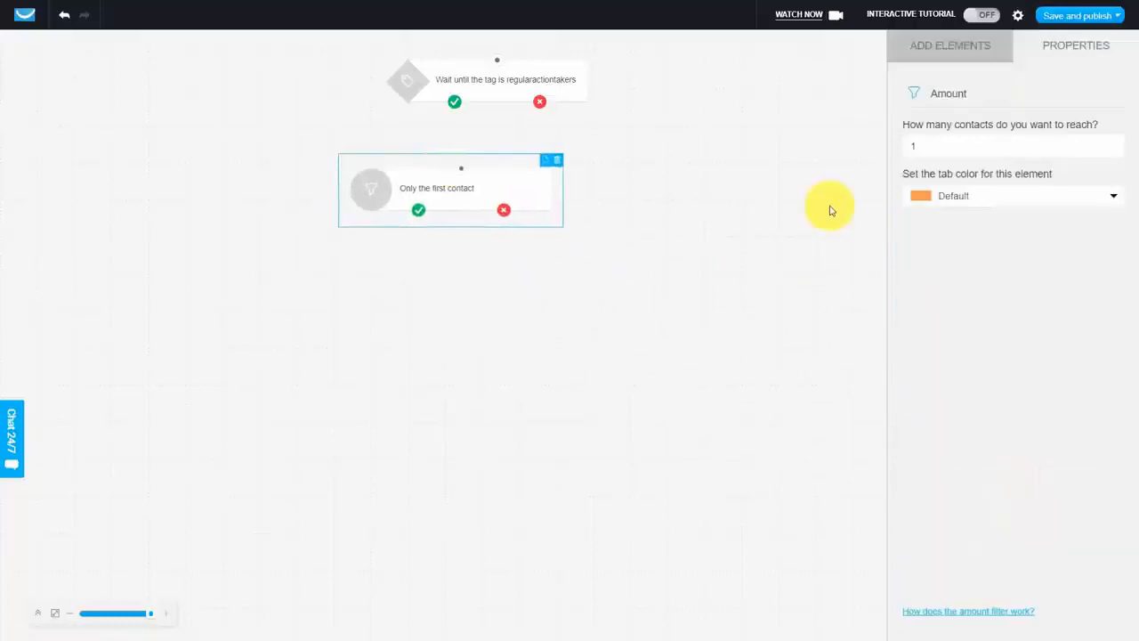
{"action": "left_click_drag", "start_coordinate": [454, 104], "coordinate": [457, 173]}
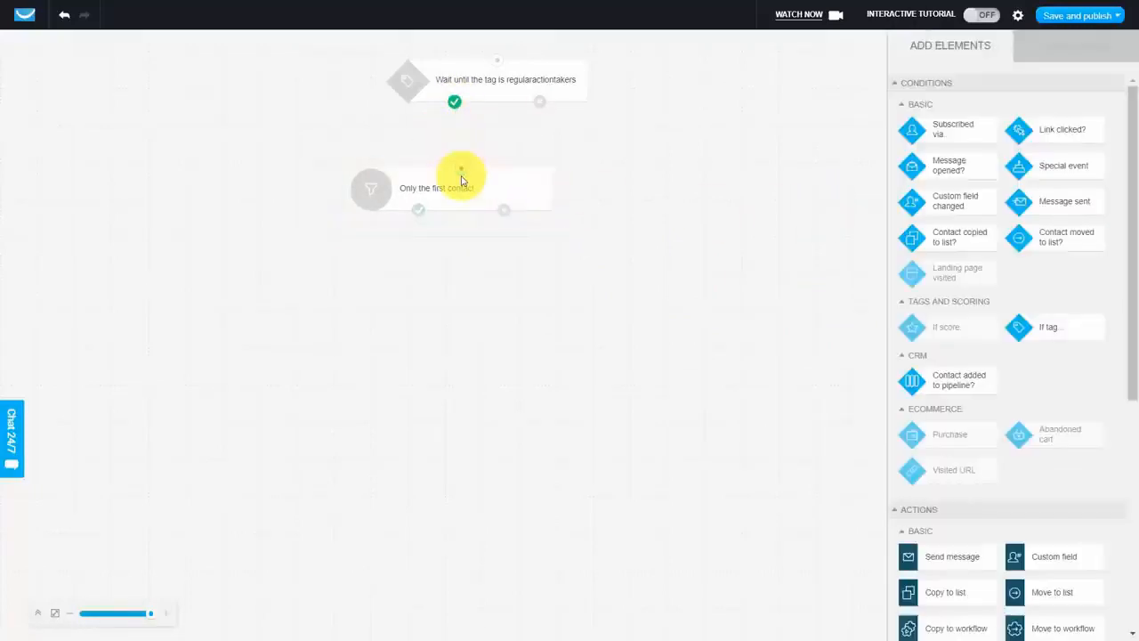
{"action": "left_click_drag", "start_coordinate": [450, 102], "coordinate": [459, 172]}
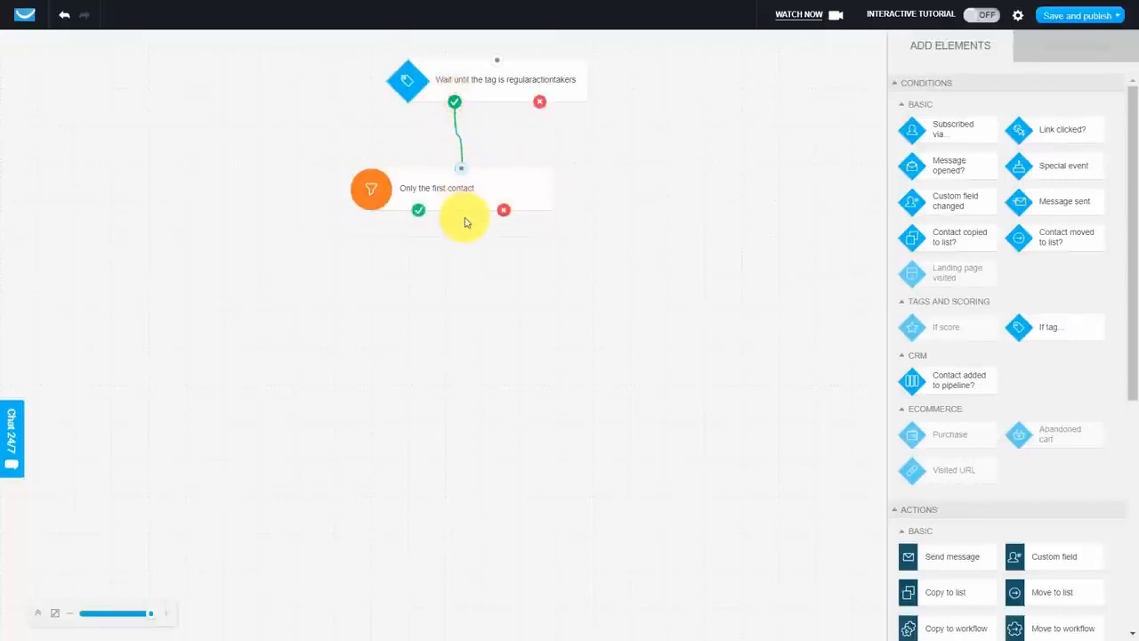
Set the Amount filter to reach 20 contacts
{"action": "left_click", "coordinate": [460, 190]}
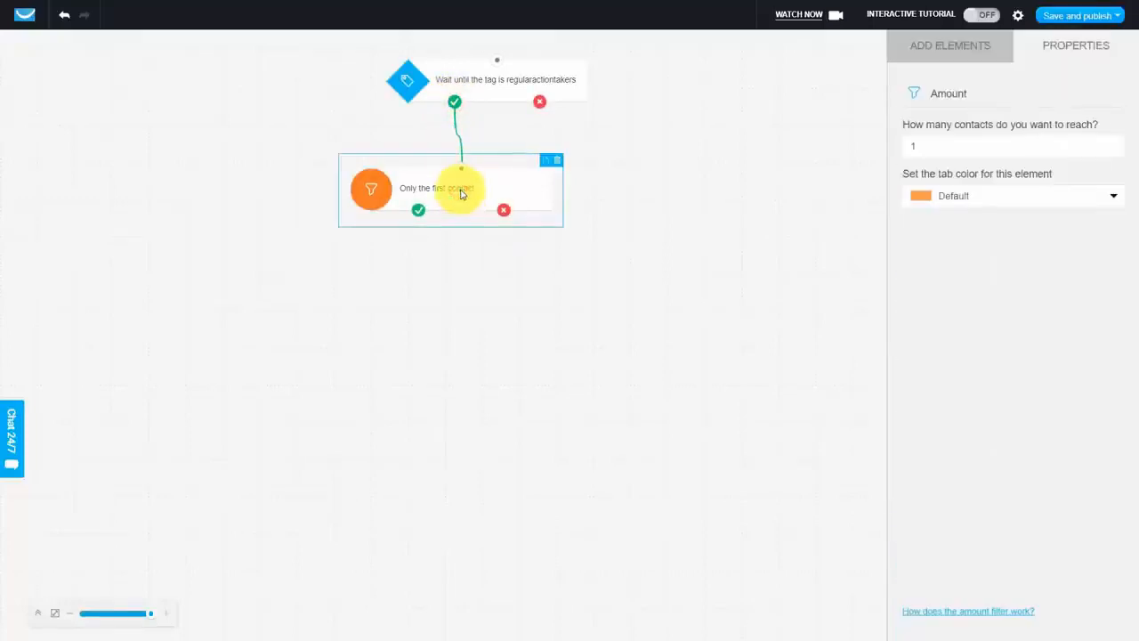
{"action": "left_click", "coordinate": [921, 146]}
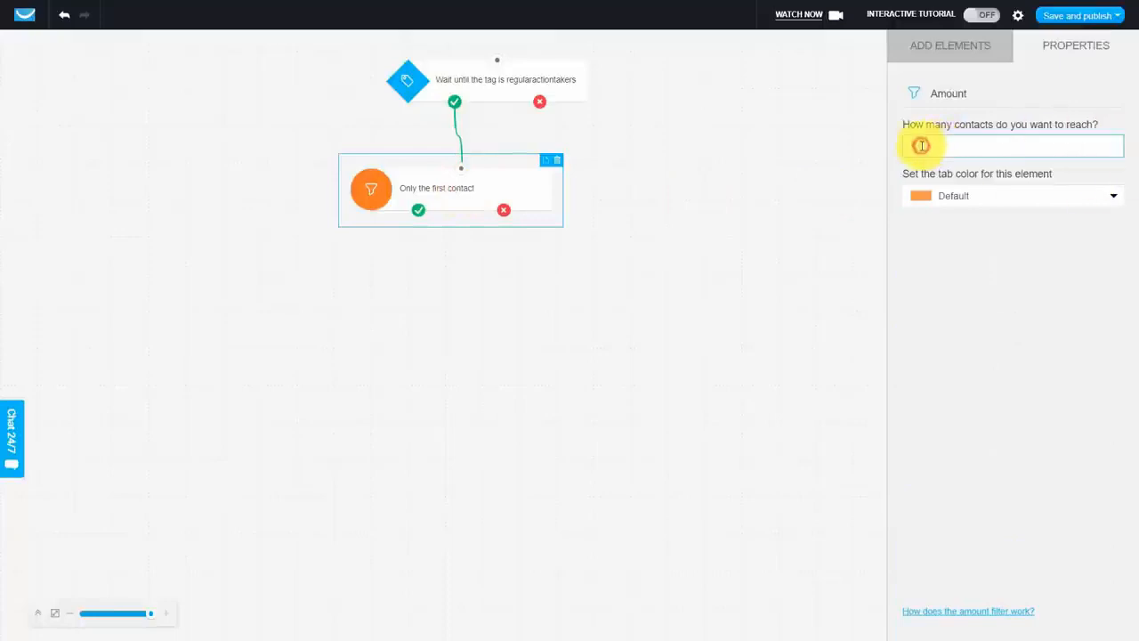
{"action": "key", "text": "BackSpace"}
{"action": "type", "text": "20"}
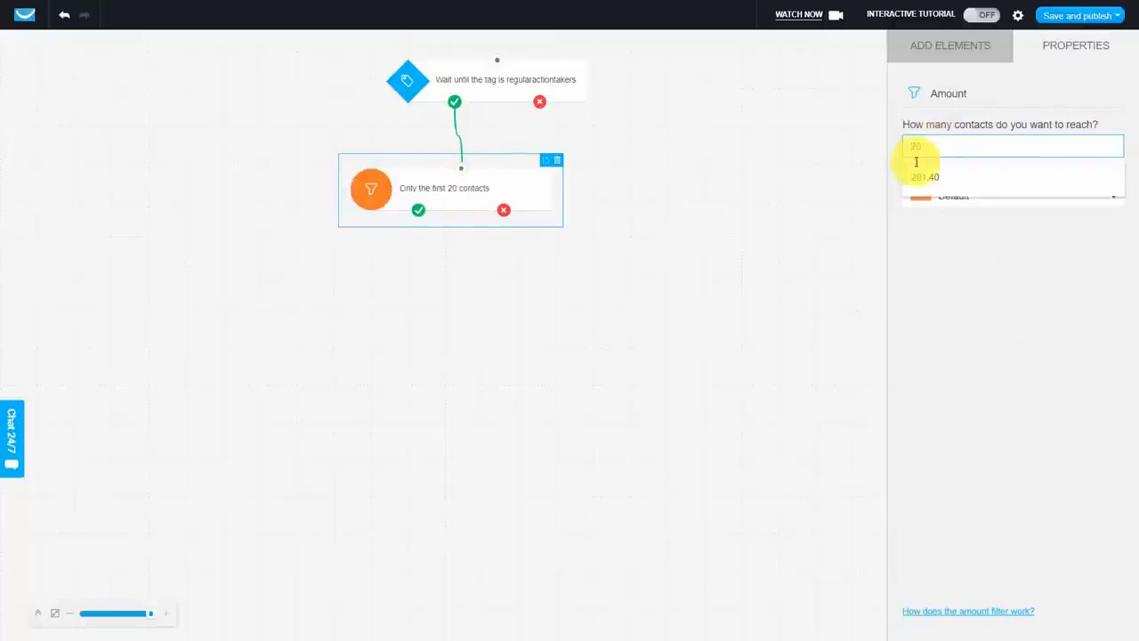
{"action": "left_click", "coordinate": [852, 253]}
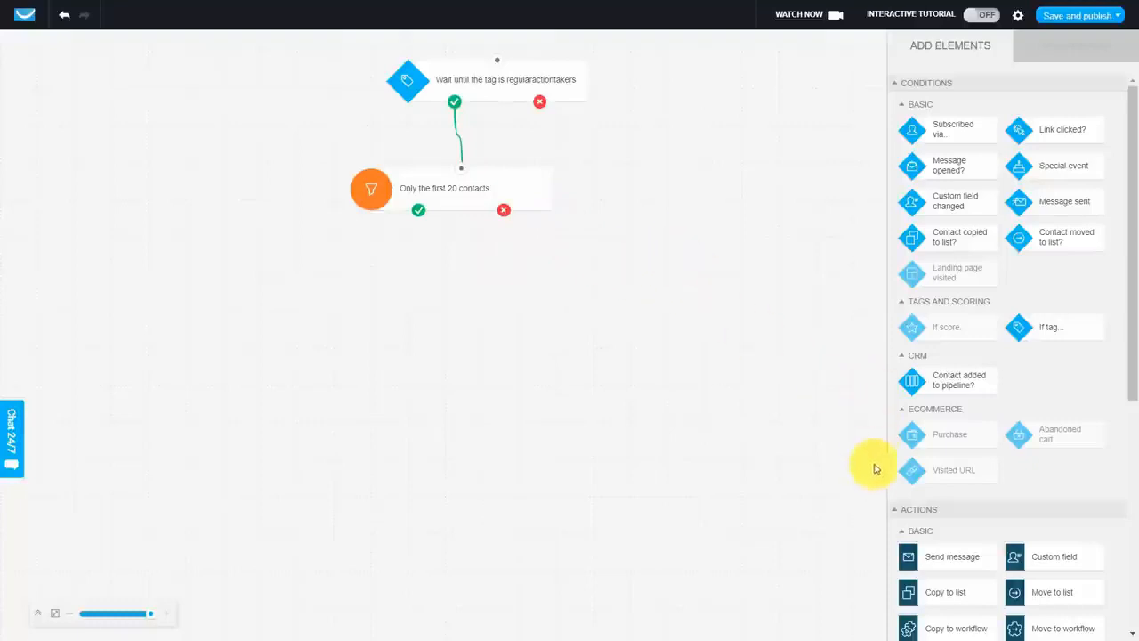
Add a Send message action below the 20-contact Amount filter and connect it to the filter's positive branch
{"action": "left_click_drag", "start_coordinate": [950, 560], "coordinate": [406, 274]}
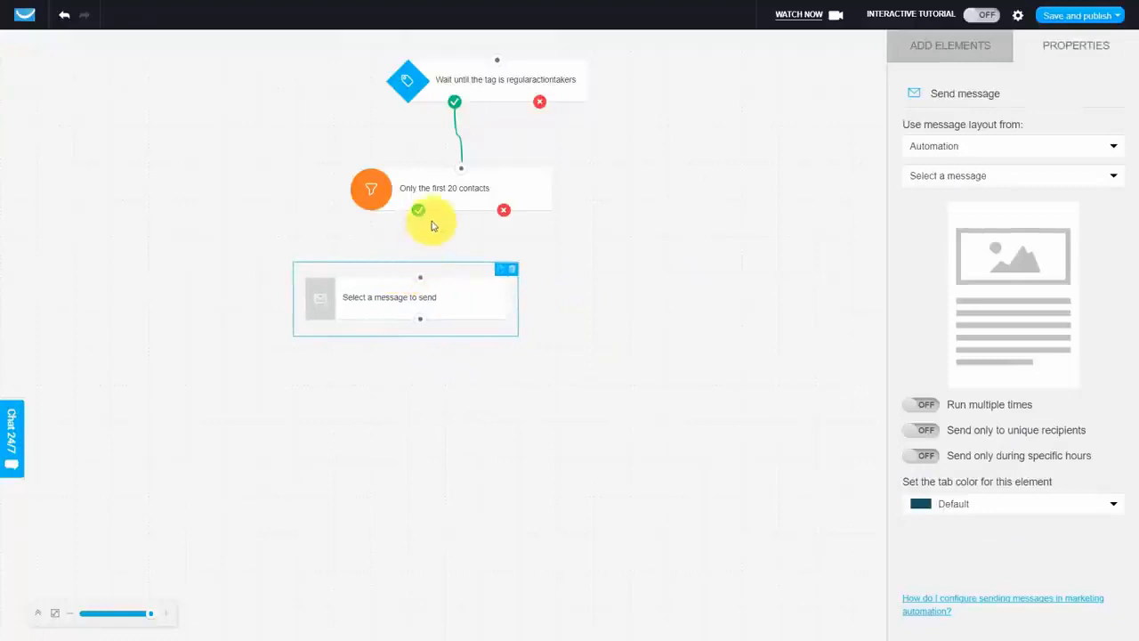
{"action": "left_click_drag", "start_coordinate": [419, 210], "coordinate": [422, 279]}
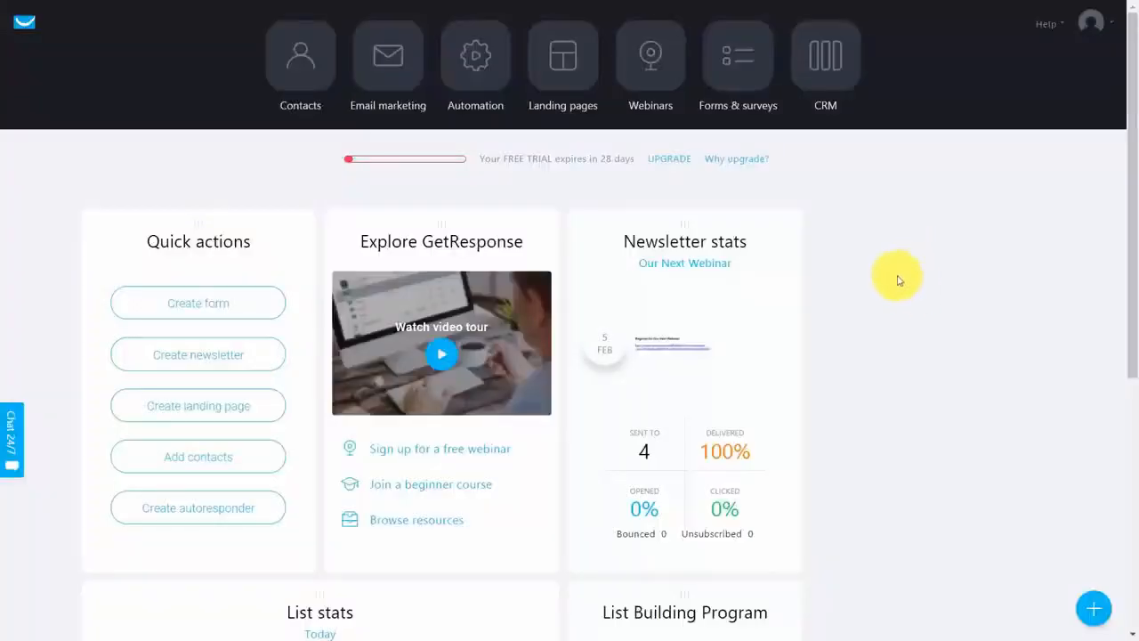
Start another automation workflow from scratch and look through its available conditions, actions and filters
{"action": "left_click", "coordinate": [483, 67]}
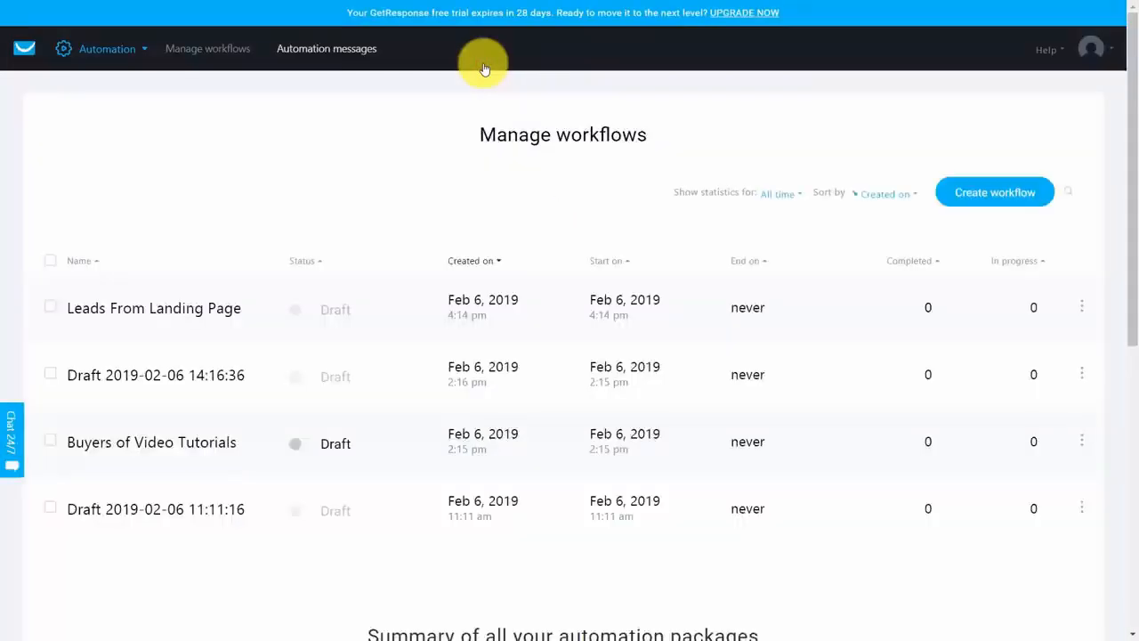
{"action": "left_click", "coordinate": [970, 196]}
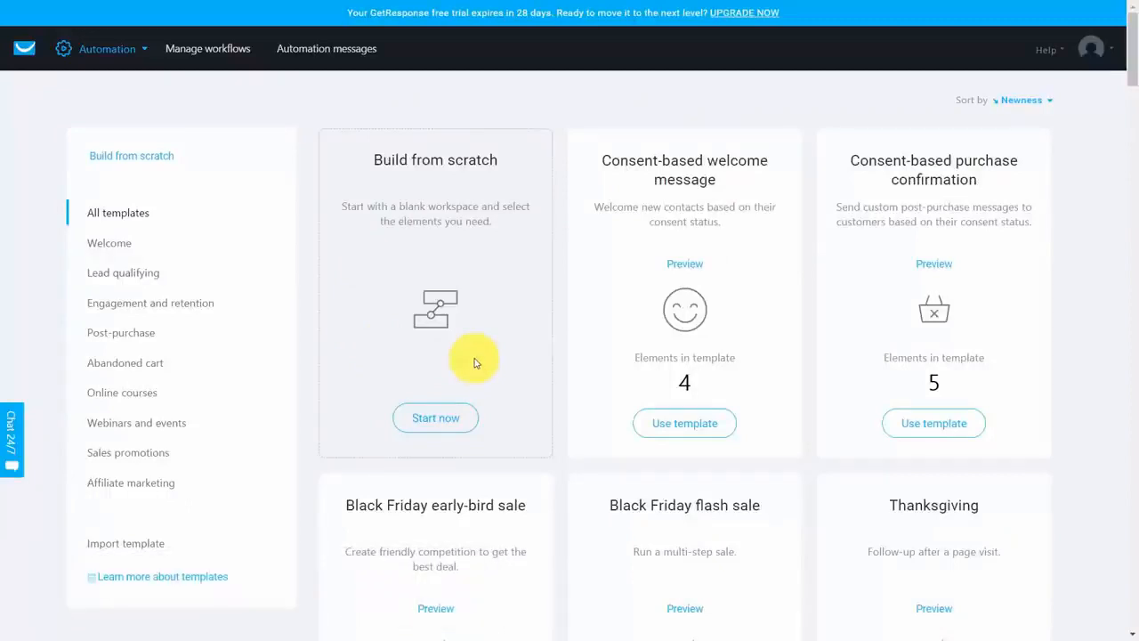
{"action": "left_click", "coordinate": [435, 420]}
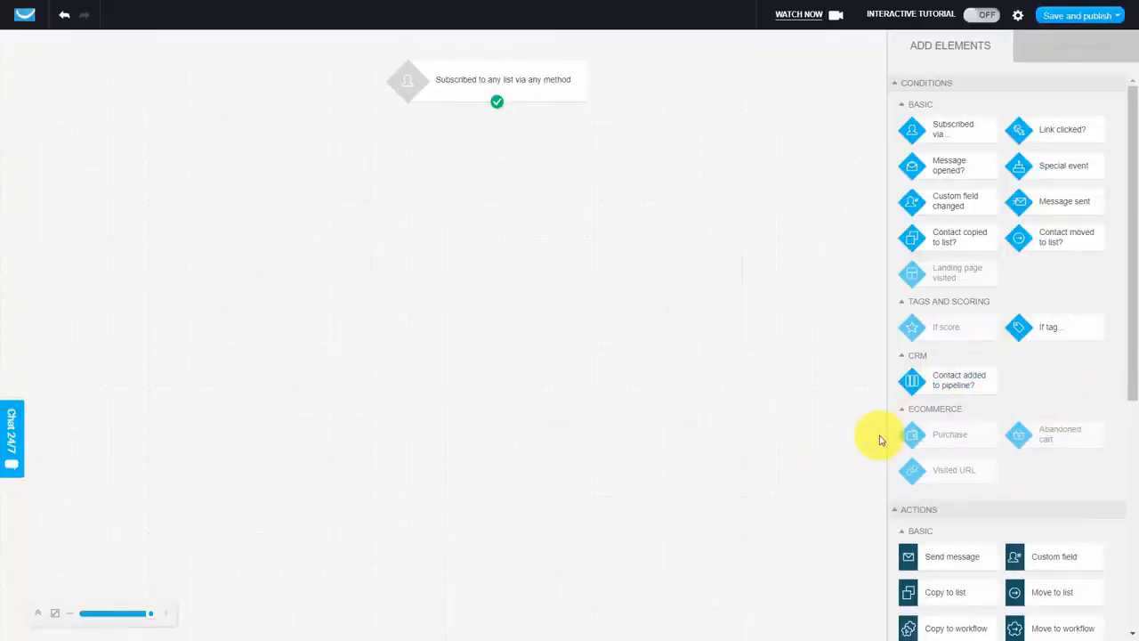
{"action": "scroll", "coordinate": [879, 439], "scroll_direction": "down", "scroll_amount": 4}
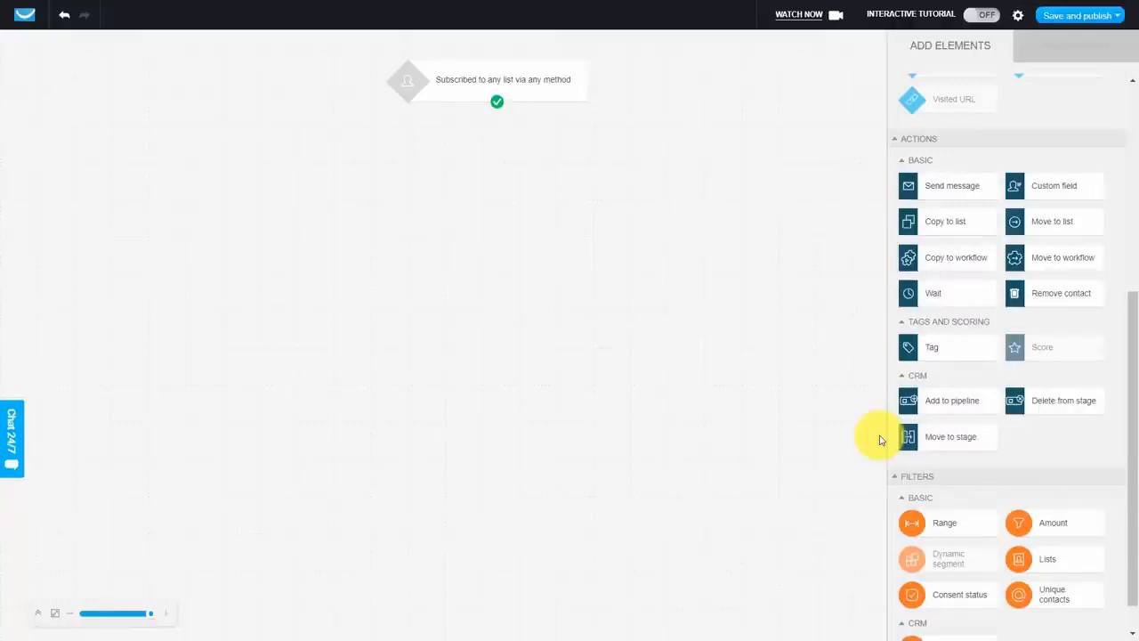
{"action": "scroll", "coordinate": [992, 407], "scroll_direction": "down", "scroll_amount": 1}
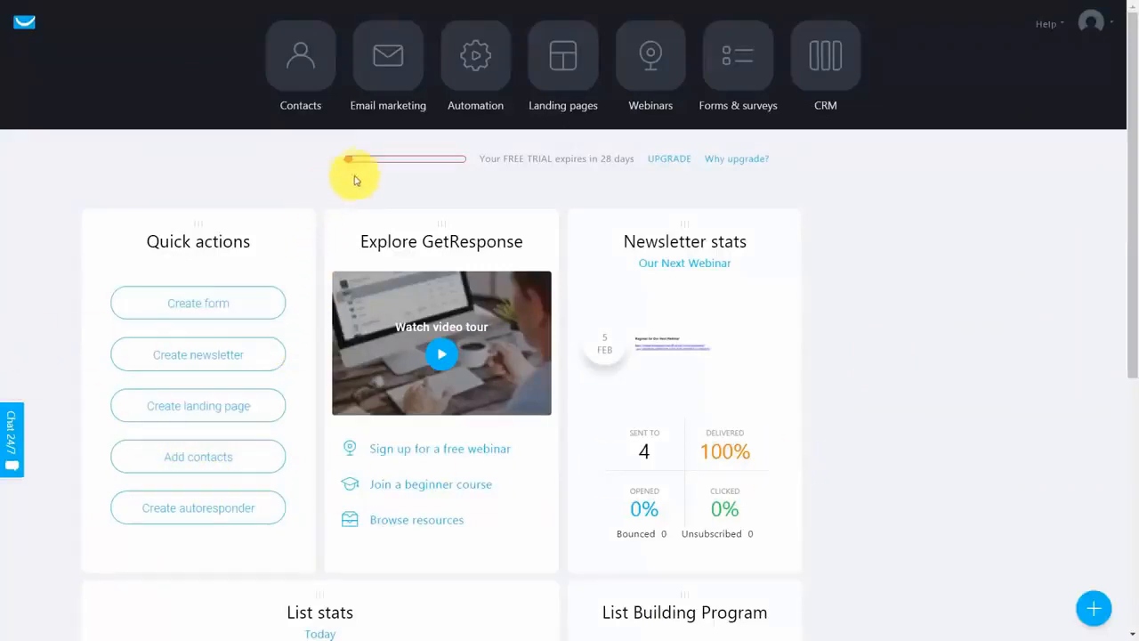
Open the newsletter statistics in the email marketing section
{"action": "left_click", "coordinate": [393, 80]}
{"action": "right_click", "coordinate": [393, 78]}
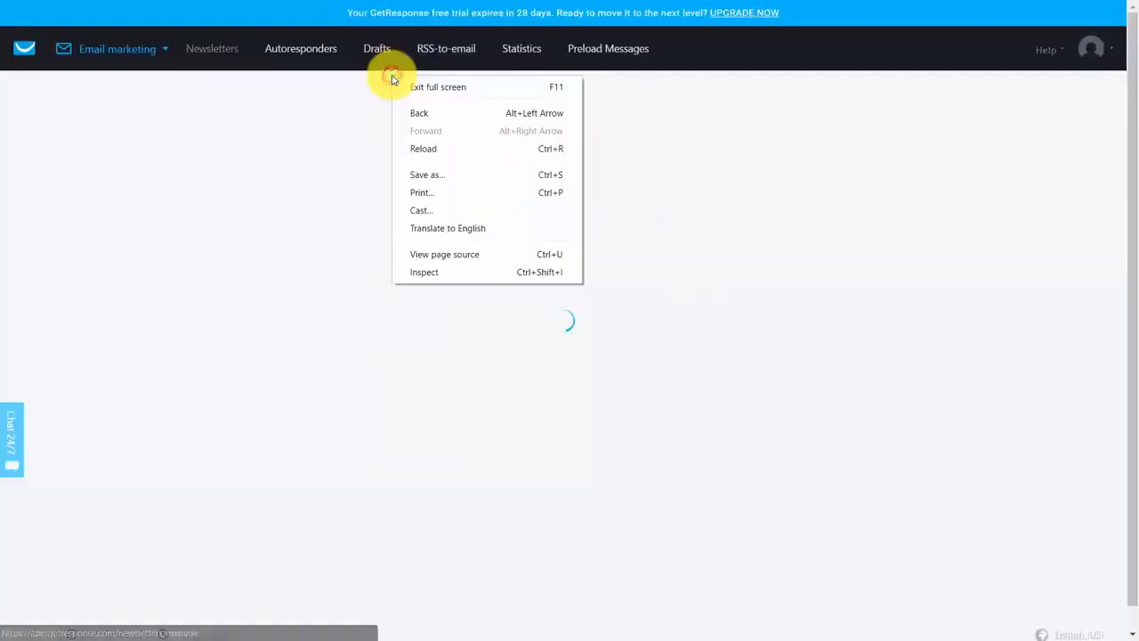
{"action": "left_click", "coordinate": [264, 128]}
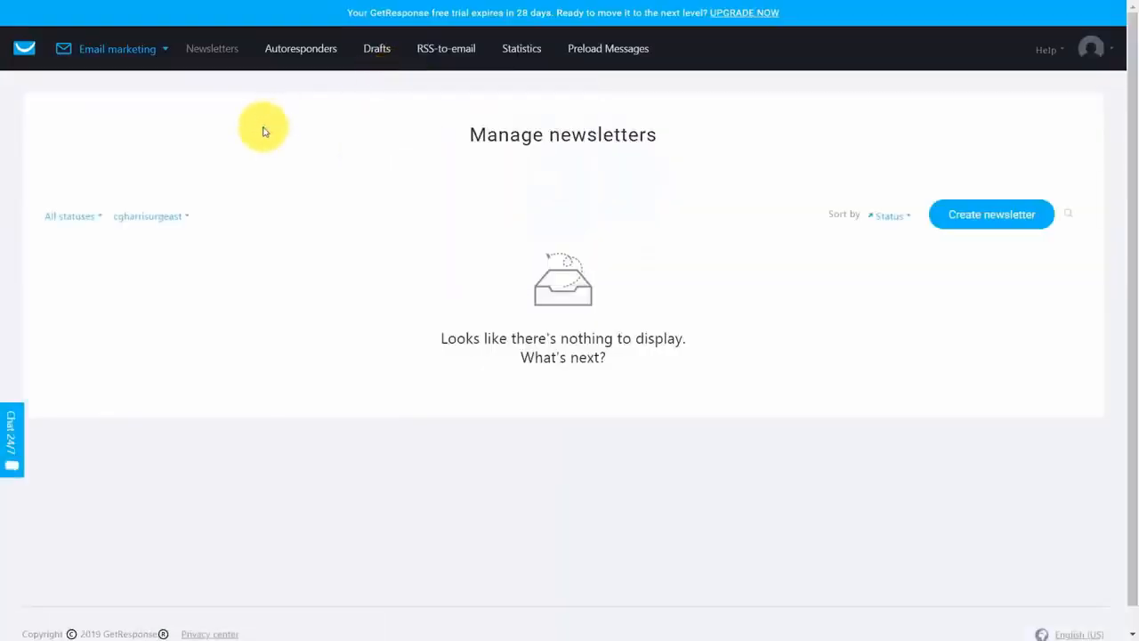
{"action": "left_click", "coordinate": [538, 51]}
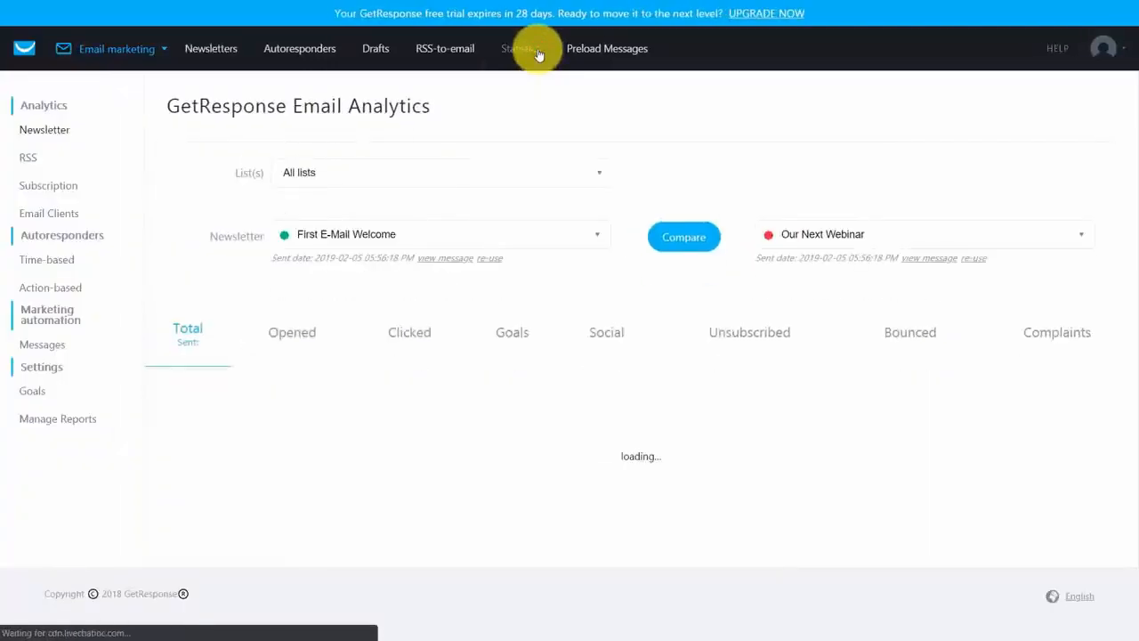